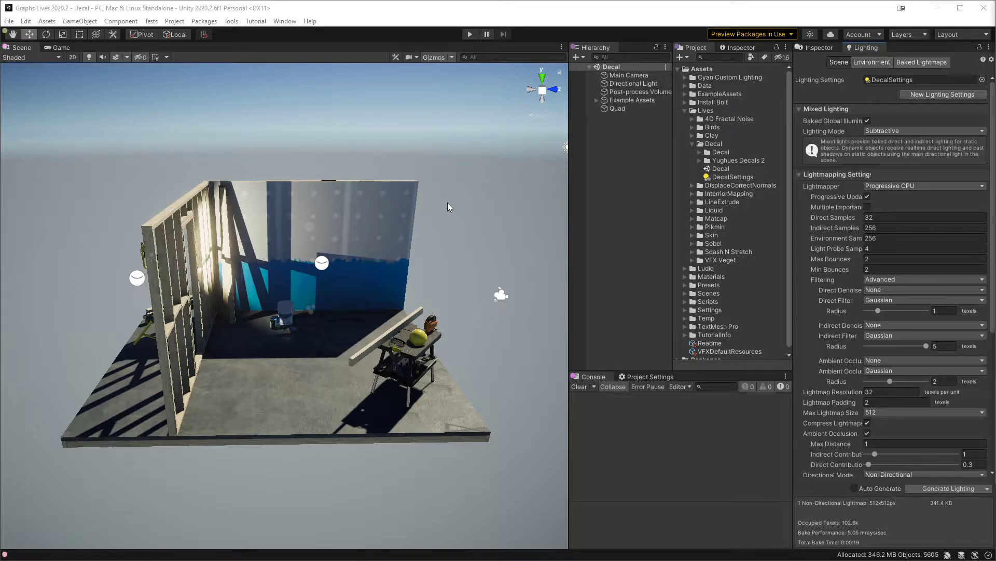
Step: Delete the Quad standing in front of the paint bucket and save the scene
middle_drag(429, 306, 406, 301)
scroll(378, 306, up, 8)
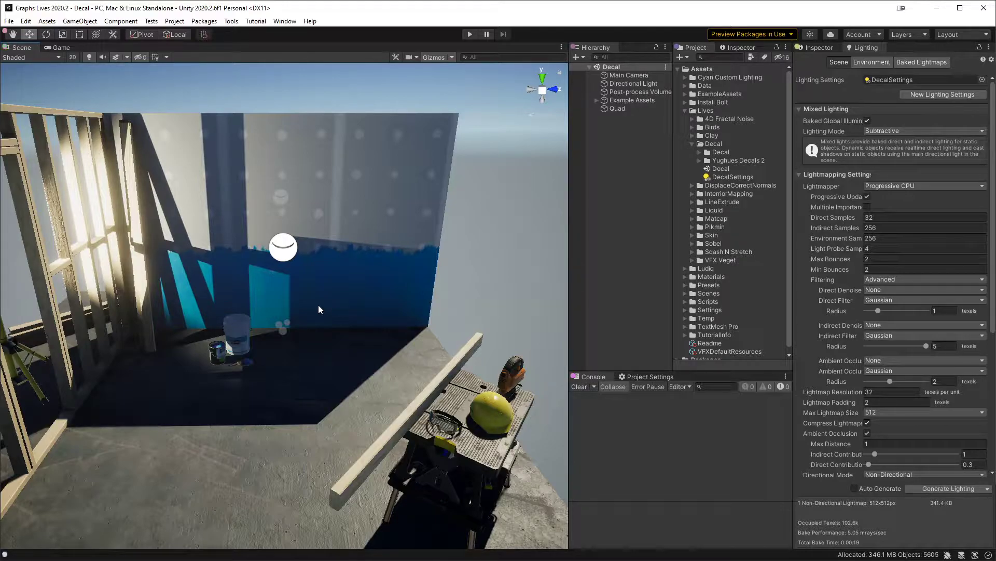
mouse_move(375, 297)
right_down()
mouse_move(423, 293)
mouse_move(319, 275)
right_up()
key(a)
click(320, 275)
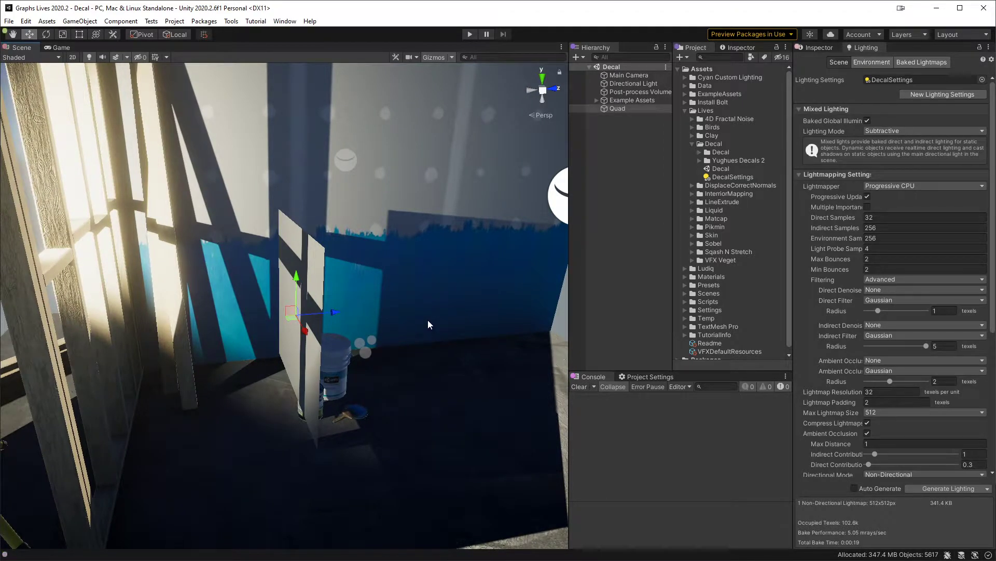
key(Delete)
key(ctrl+s)
Step: Reduce the size of the gizmo icons displayed in the Scene view
middle_drag(456, 311, 357, 291)
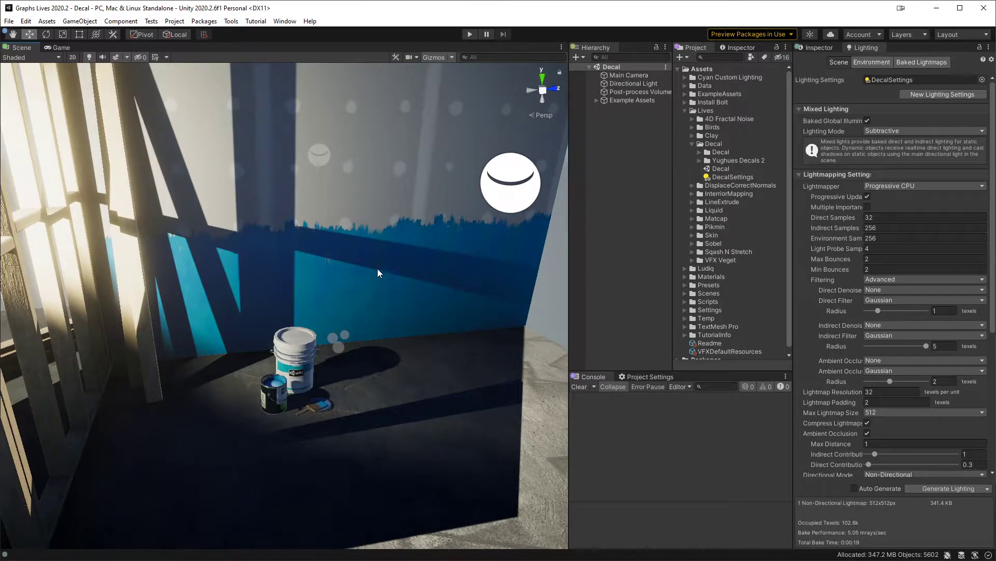
click(452, 58)
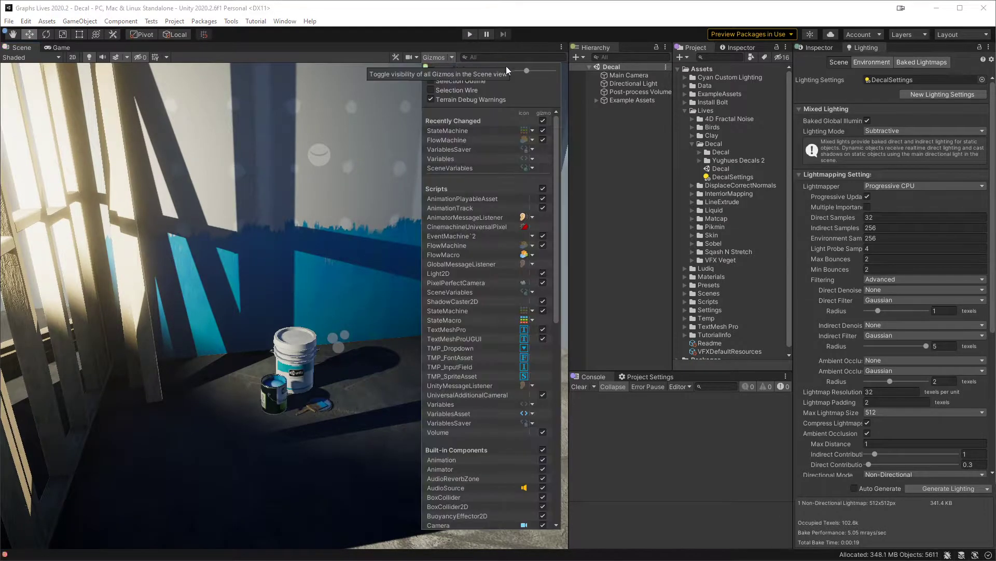
click(520, 71)
click(616, 152)
right_drag(432, 265, 363, 276)
key(s)
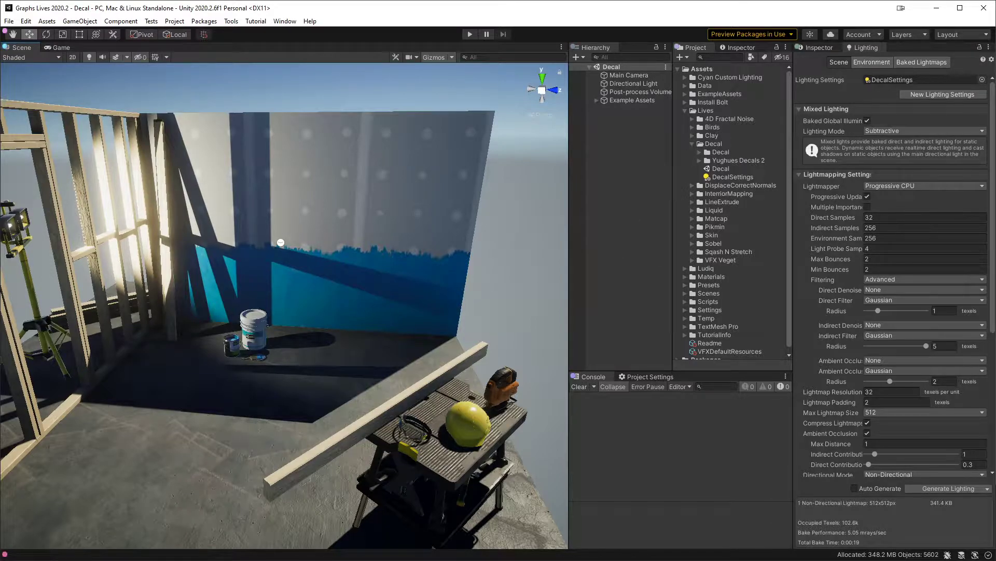
Step: Switch to Chrome and review the Free Decals 02 : Sci-Fi texture pack page on DeviantArt
mouse_move(293, 560)
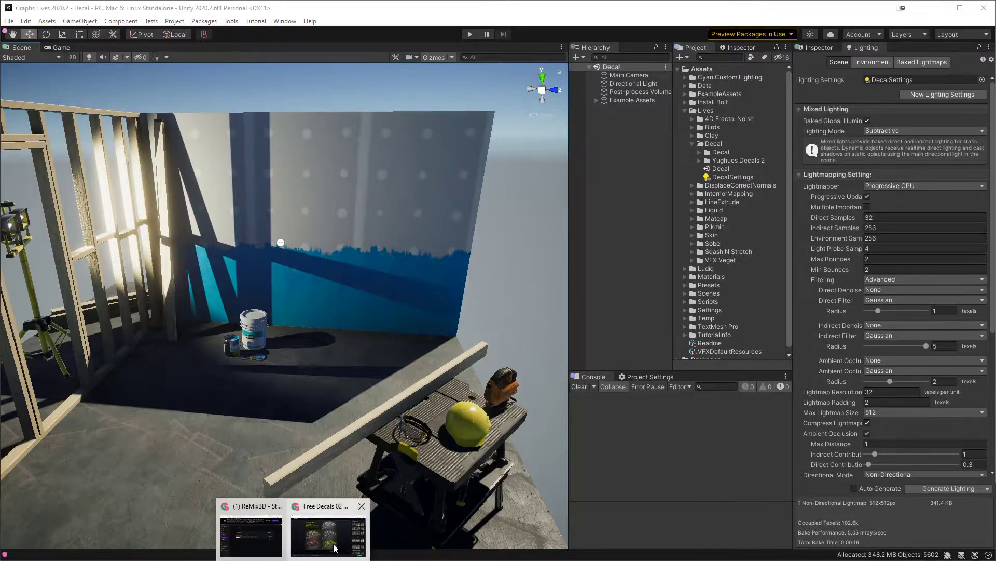
click(335, 548)
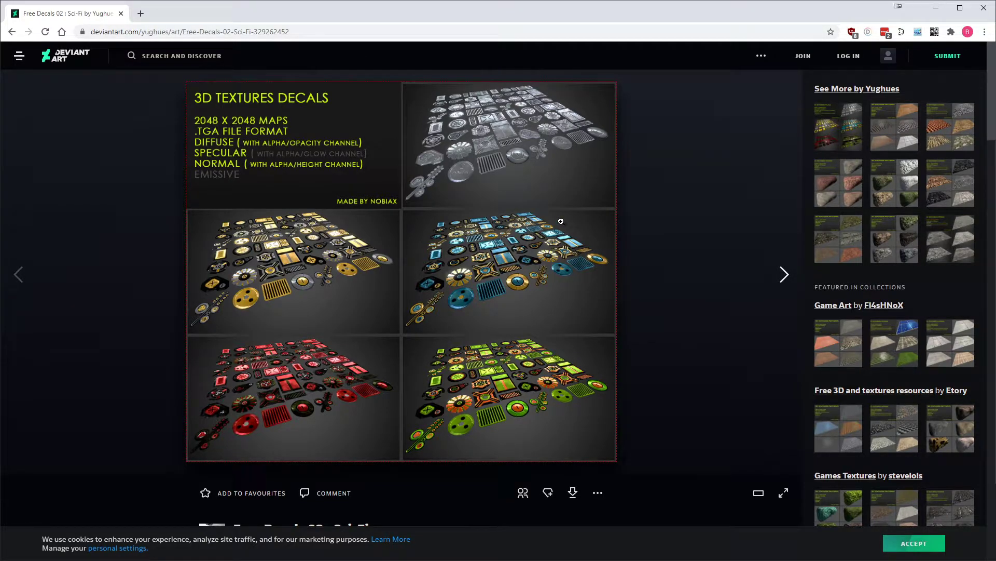
scroll(369, 211, down, 2)
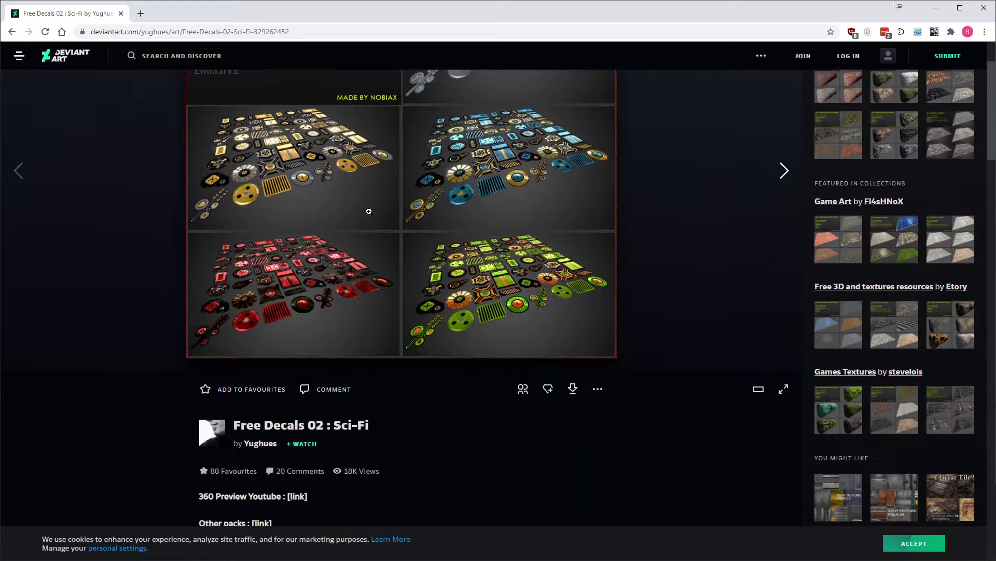
scroll(369, 212, down, 2)
scroll(367, 216, up, 4)
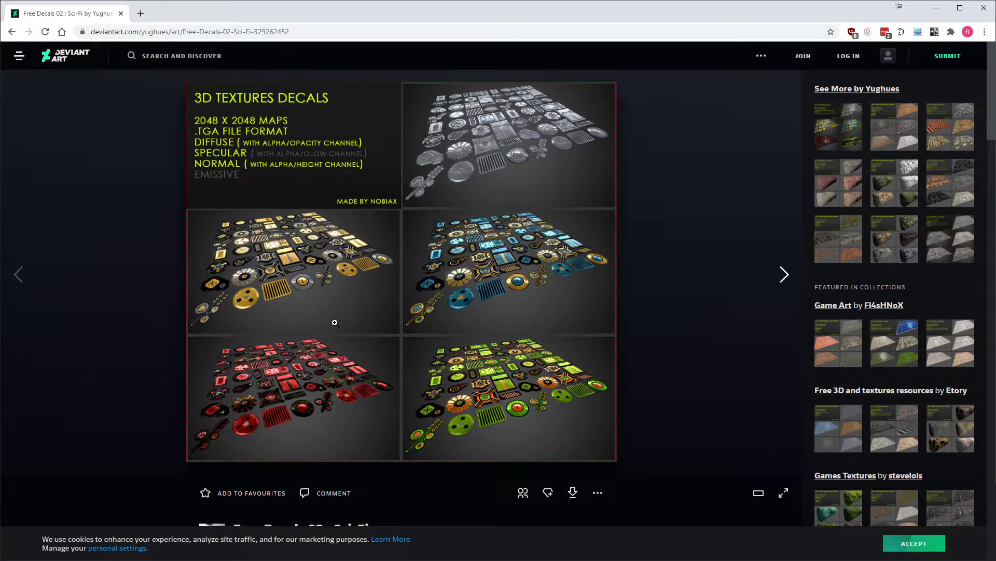
mouse_move(64, 560)
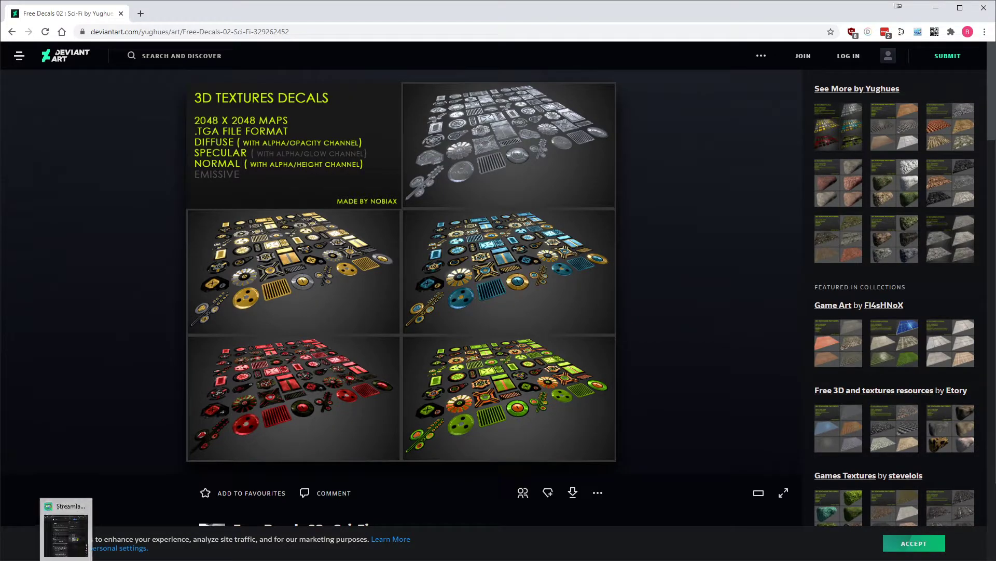
Step: Switch back to Unity and apply the Default texture type to the diffuse texture in the Yughues Decals 2 folder
click(217, 560)
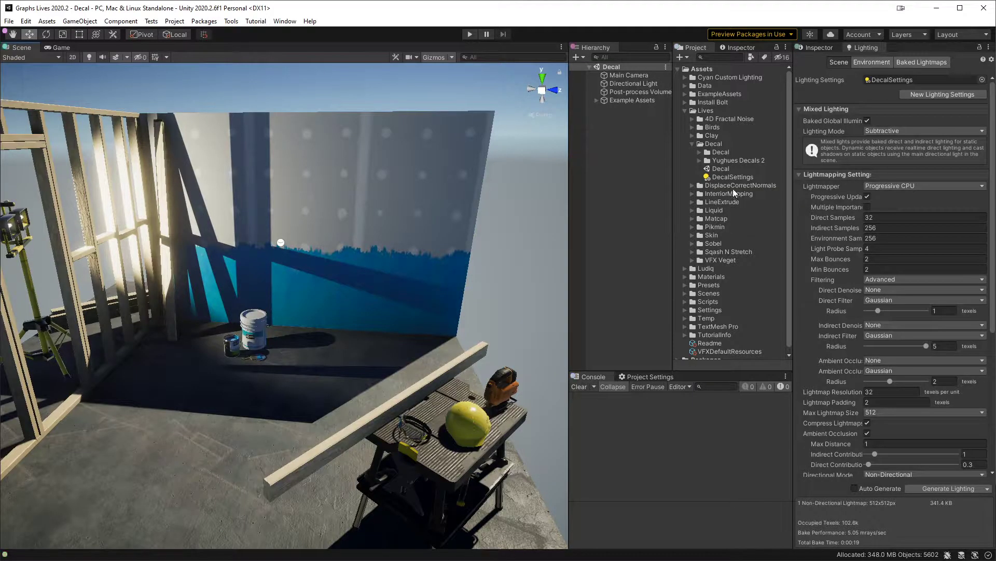
click(733, 160)
click(701, 161)
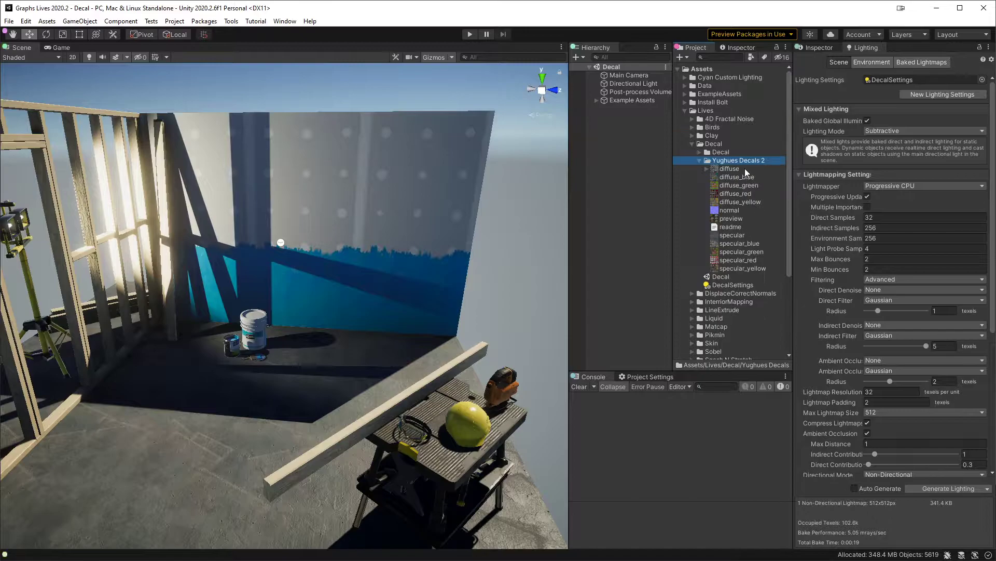
click(706, 170)
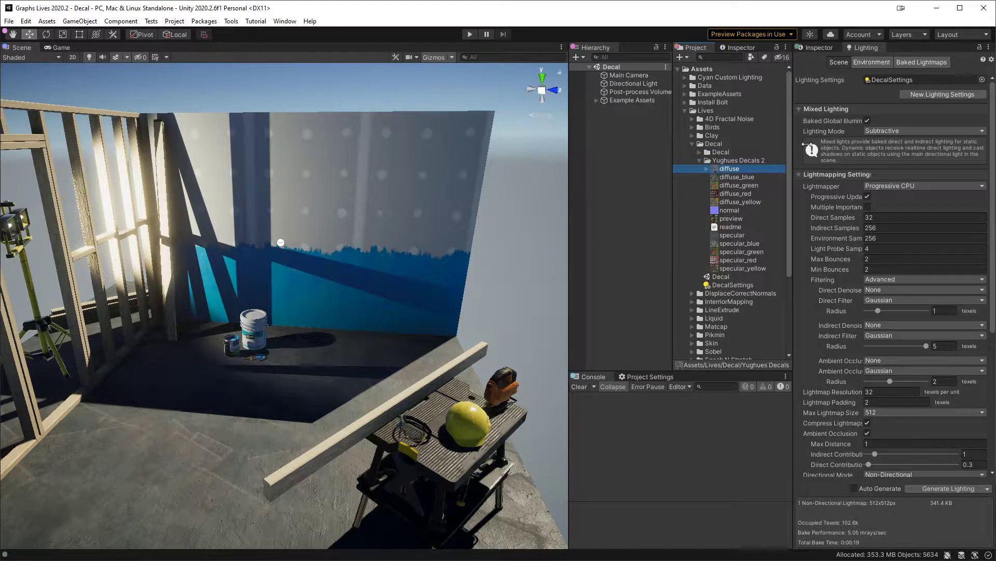
click(817, 48)
click(929, 93)
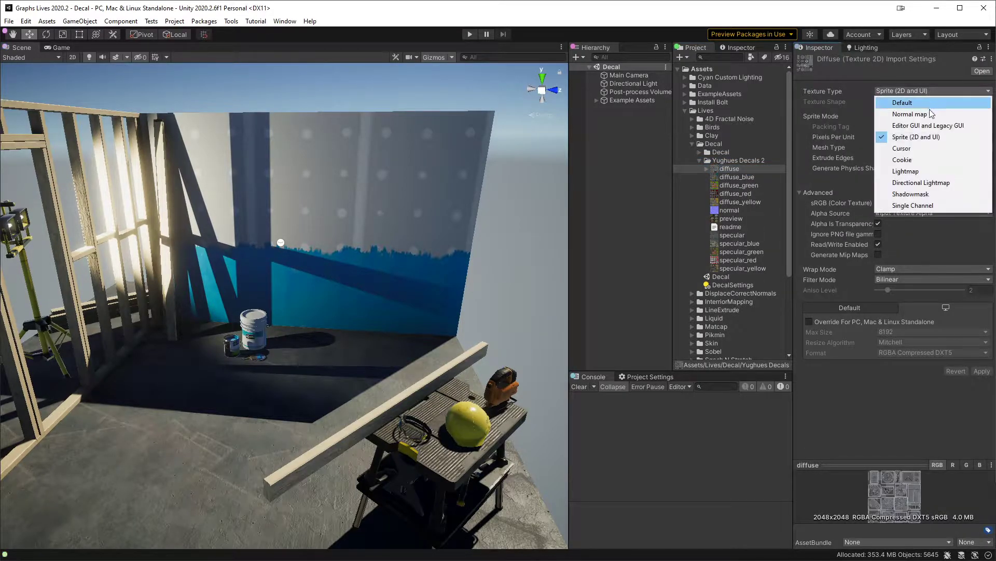
click(929, 101)
click(988, 370)
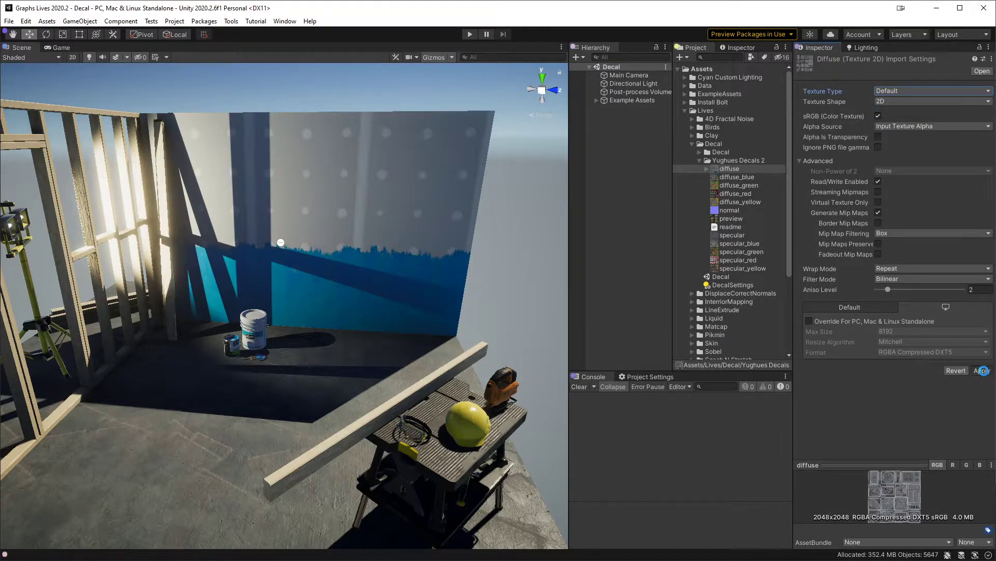
Step: Examine the import settings and previews of the diffuse, normal, preview and specular textures in Yughues Decals 2
click(740, 179)
click(742, 185)
click(742, 193)
click(746, 202)
click(743, 170)
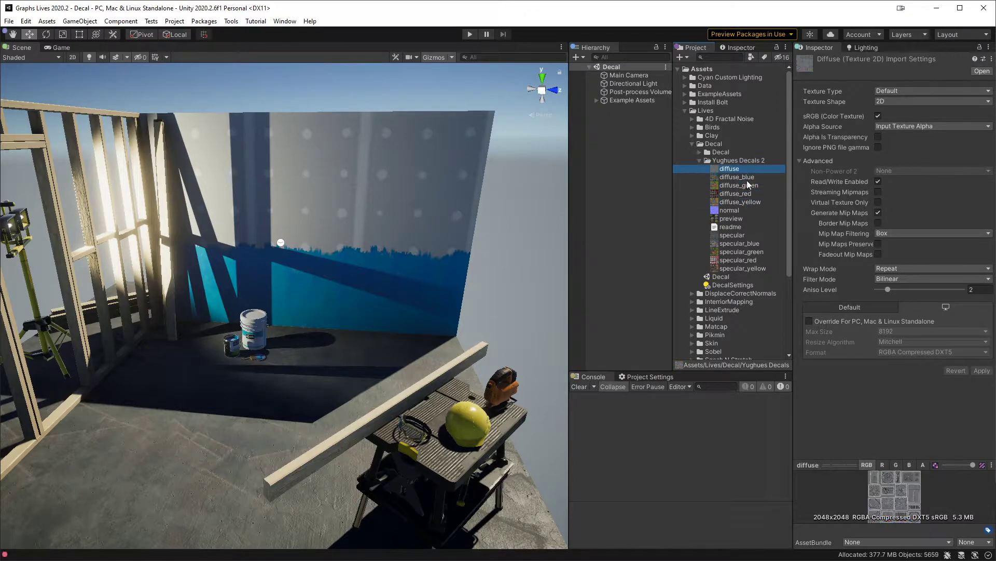
click(747, 177)
click(751, 193)
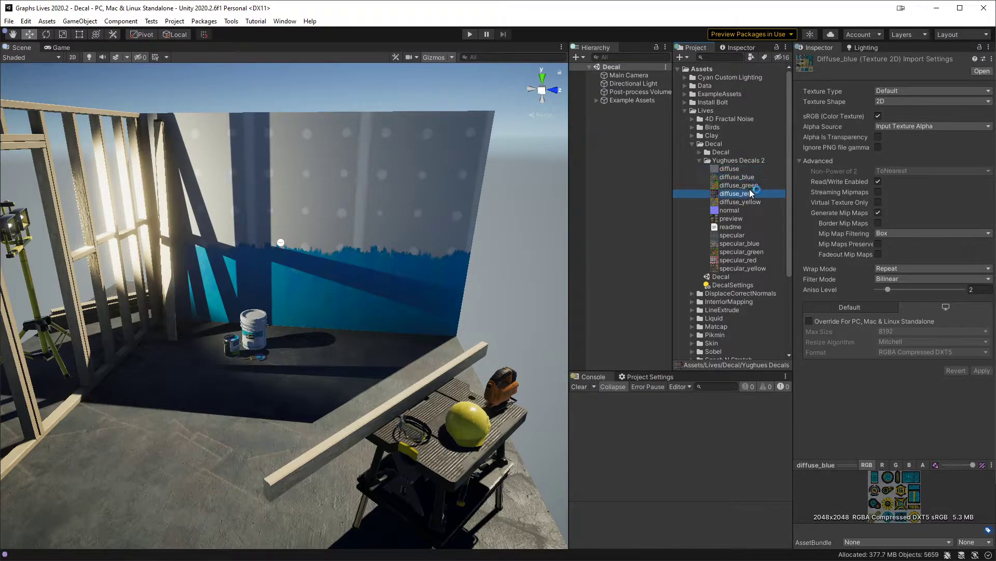
click(747, 186)
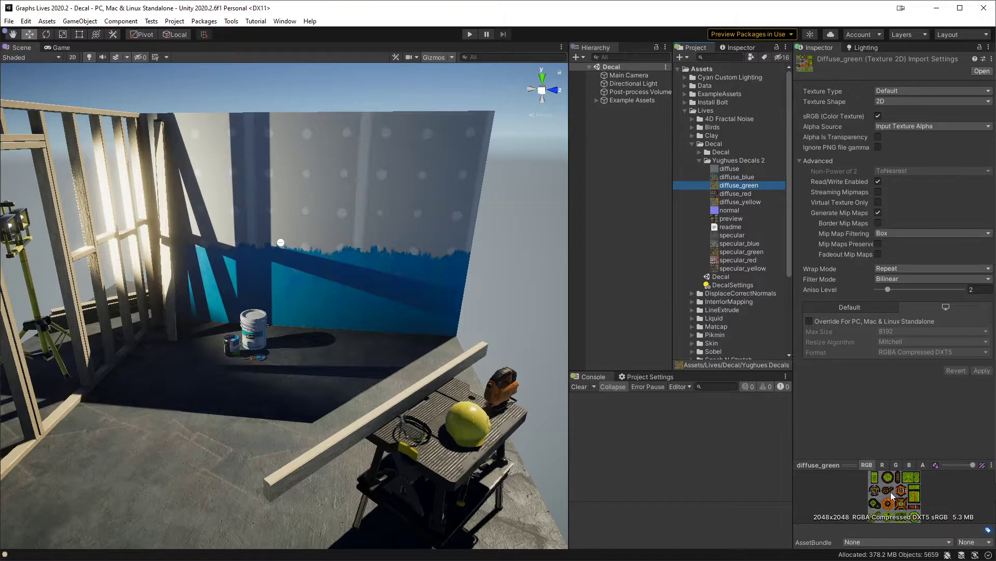
click(747, 210)
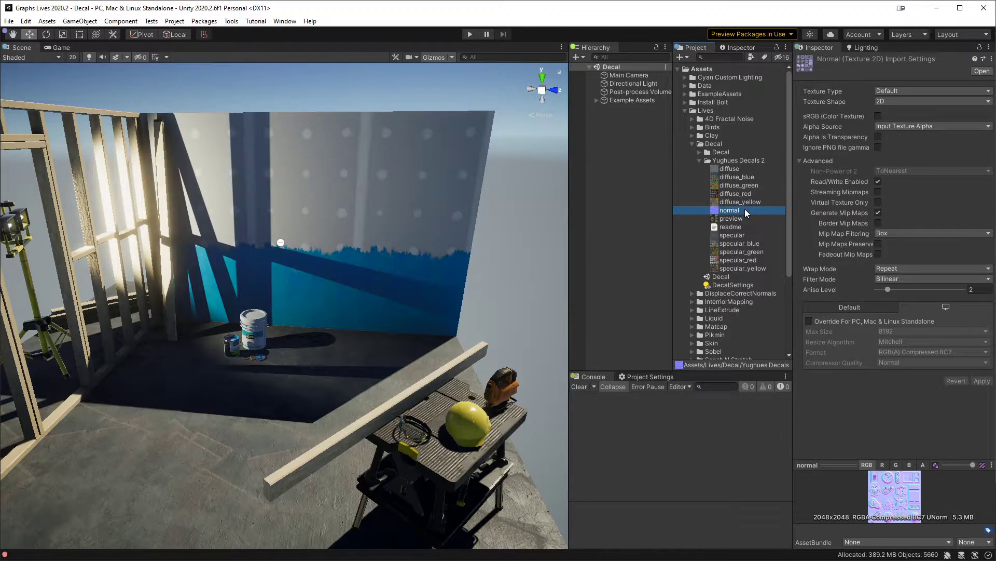
click(747, 218)
click(747, 235)
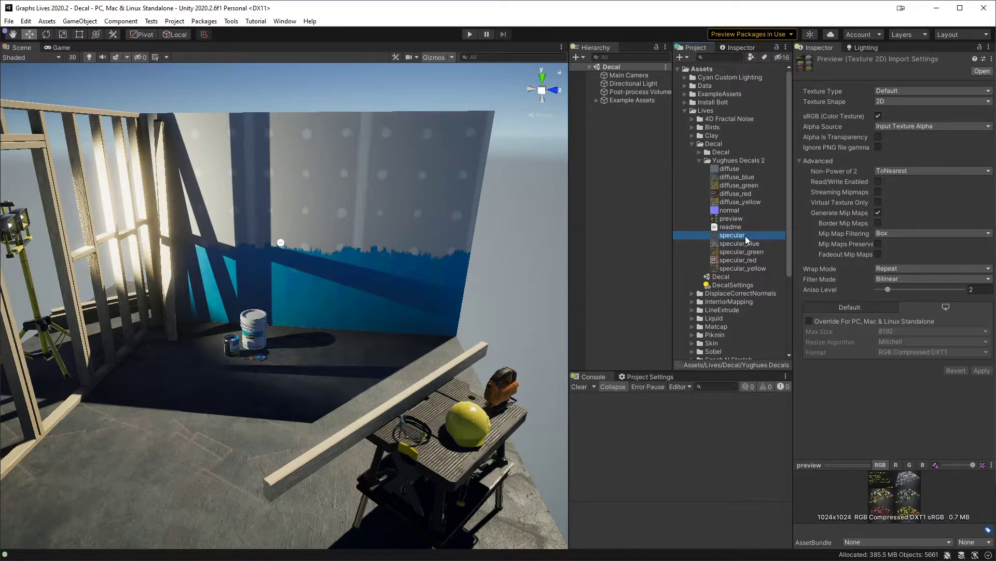
click(754, 268)
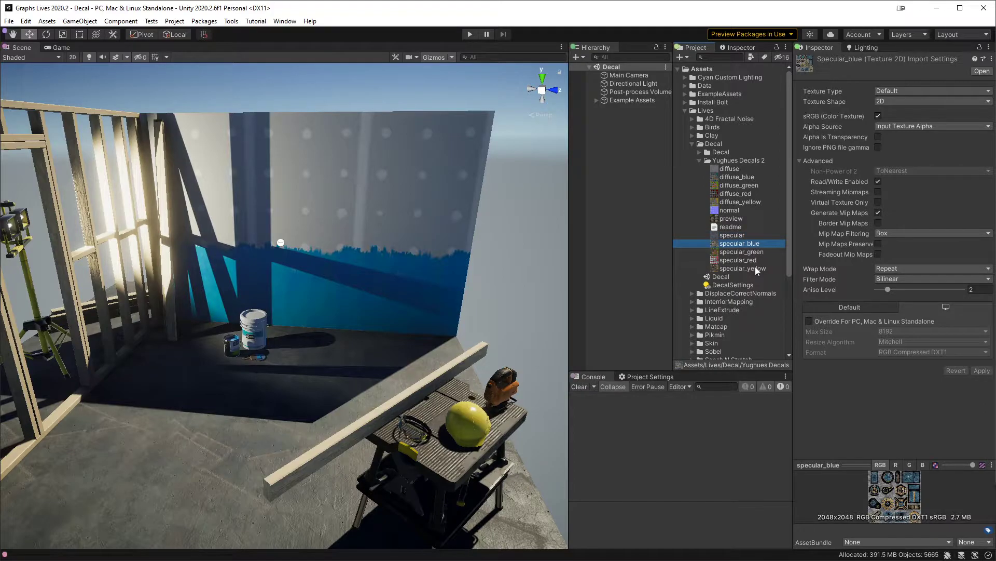
click(744, 235)
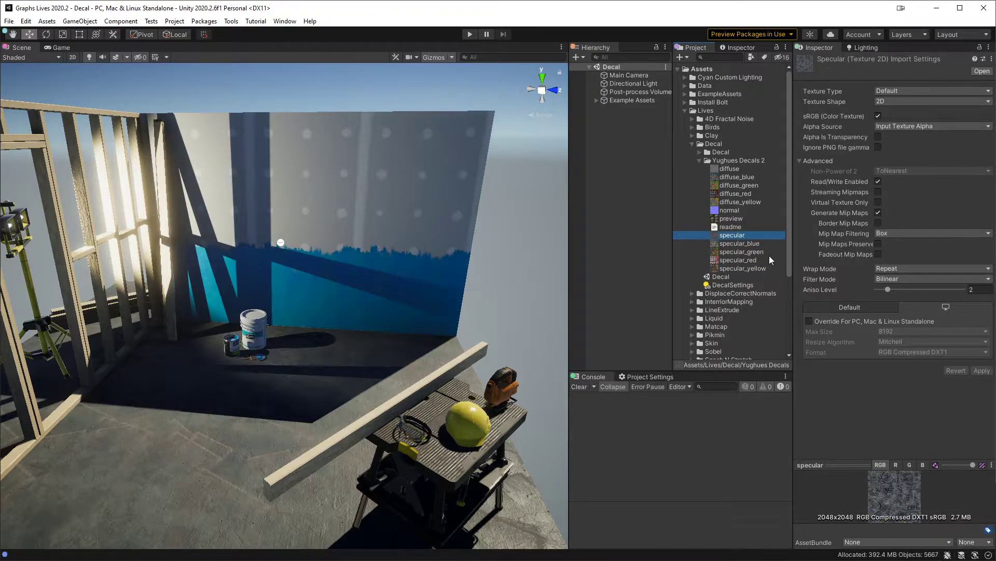
click(638, 175)
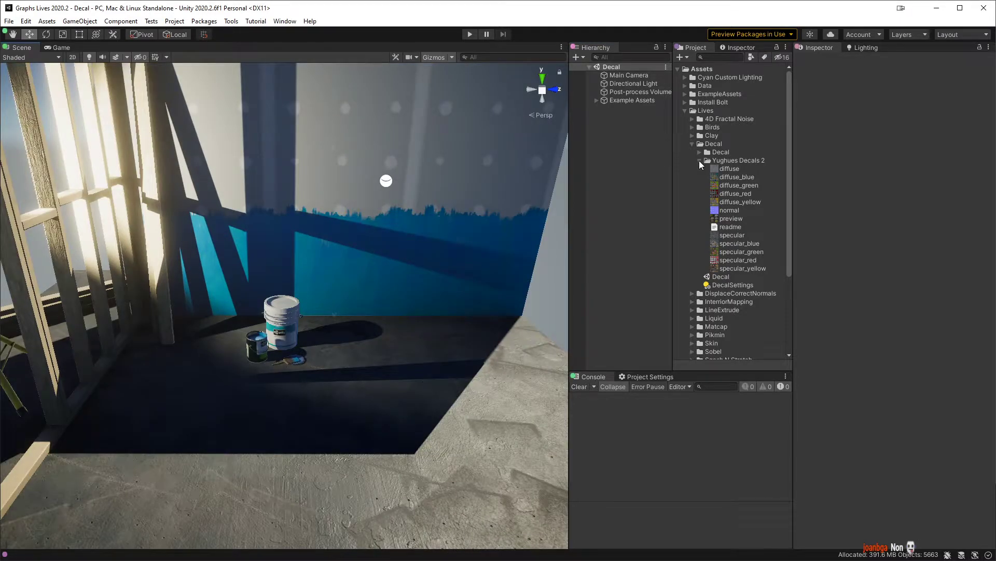
click(699, 160)
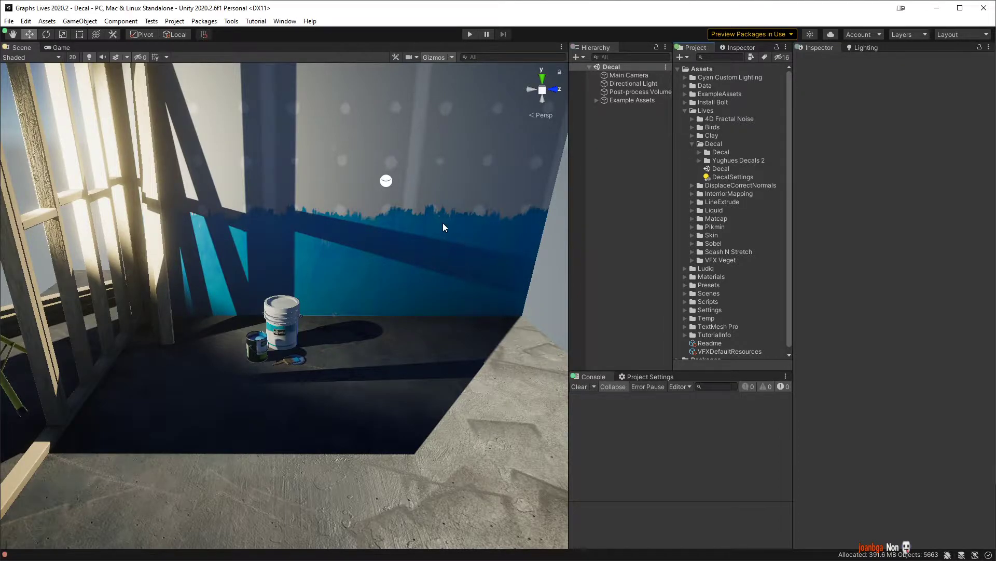
Step: Add a 3D Cube object to the Decal scene
alt+drag(443, 222, 530, 242)
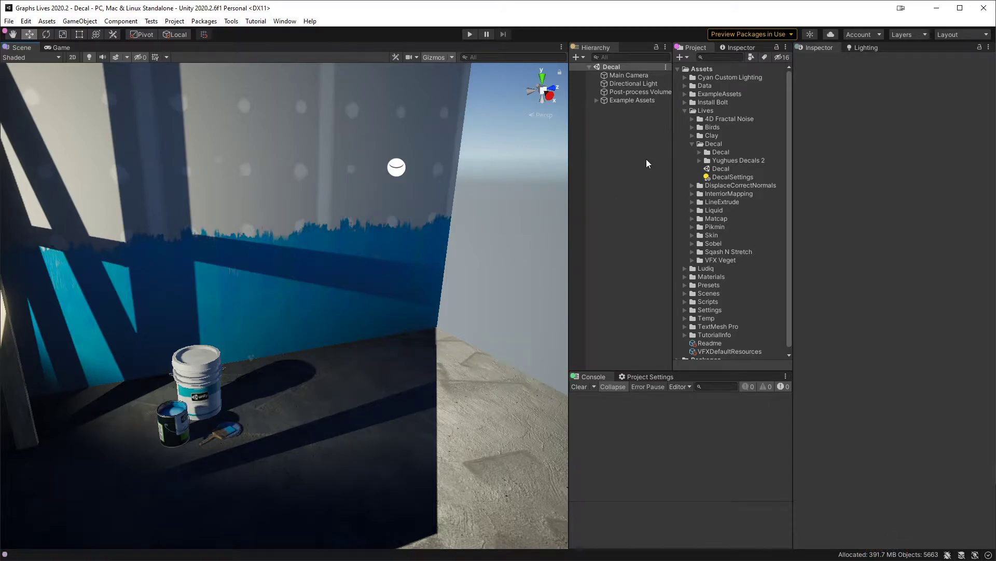
click(712, 146)
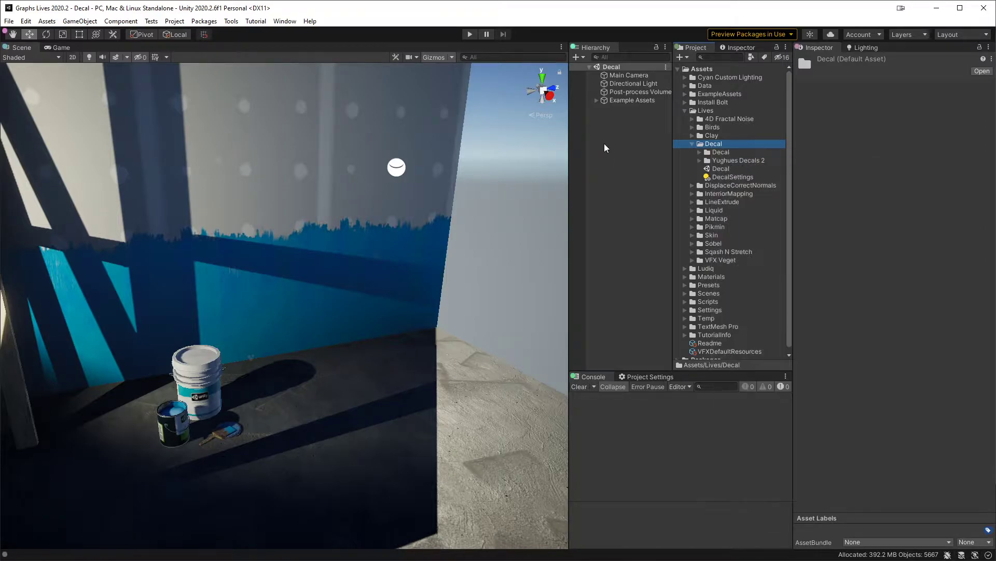
right_click(605, 143)
mouse_move(656, 278)
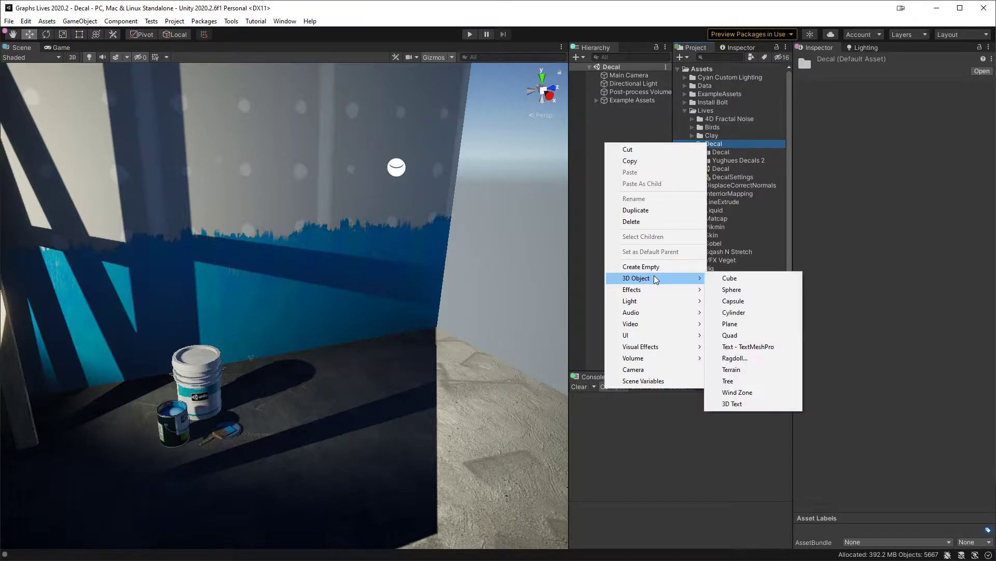
click(758, 279)
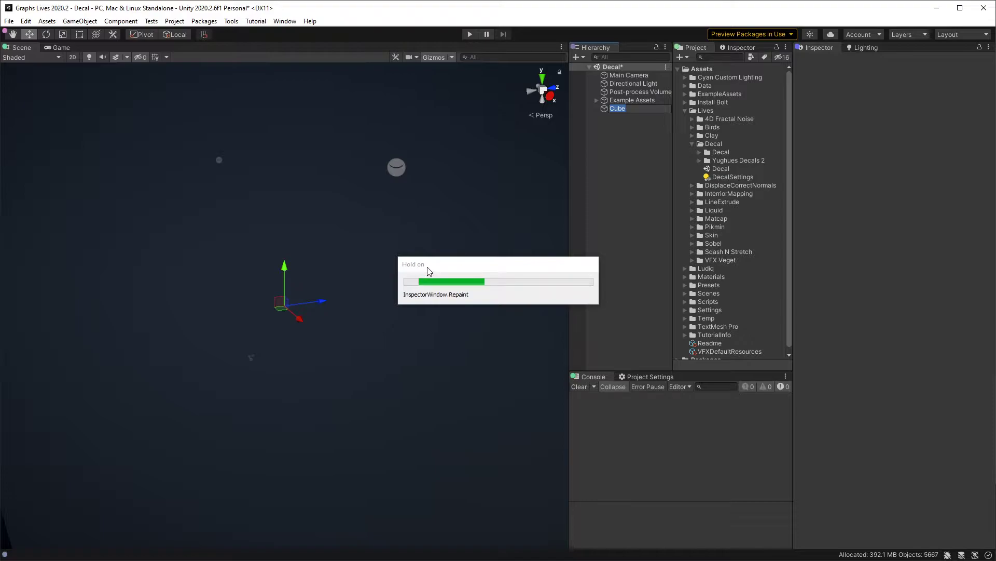
Step: Move the cube against the painted wall beside the paint bucket, to about X 0.3, Y 0.35, Z 0.65
middle_drag(429, 264, 435, 278)
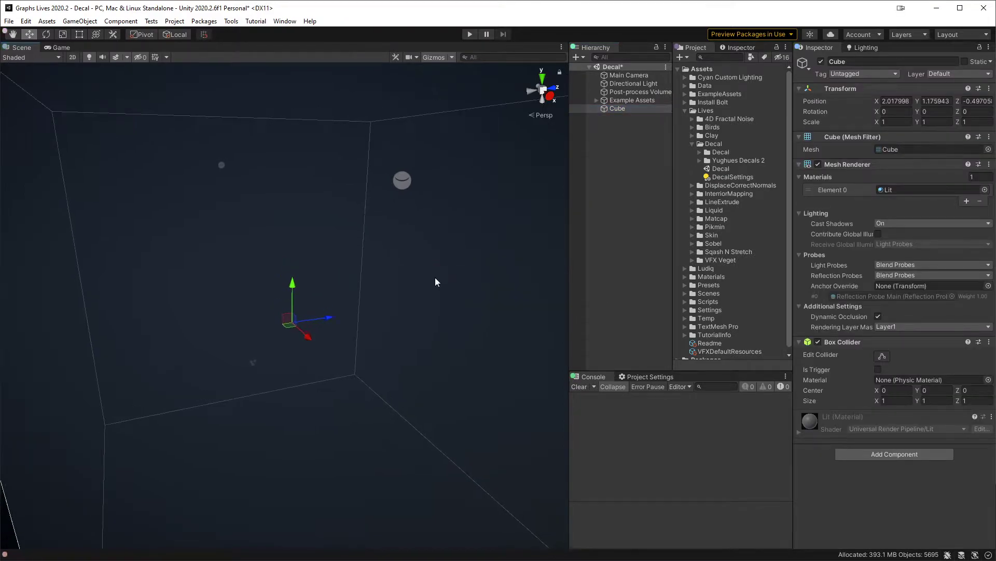
scroll(436, 281, down, 10)
scroll(436, 283, up, 5)
key(r)
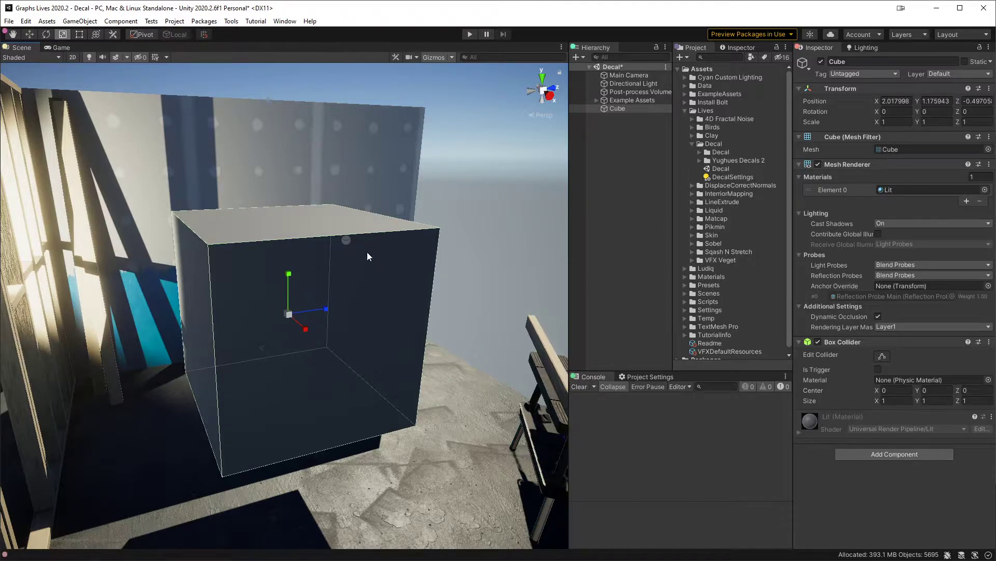
key(w)
middle_drag(367, 251, 411, 276)
drag(330, 342, 385, 329)
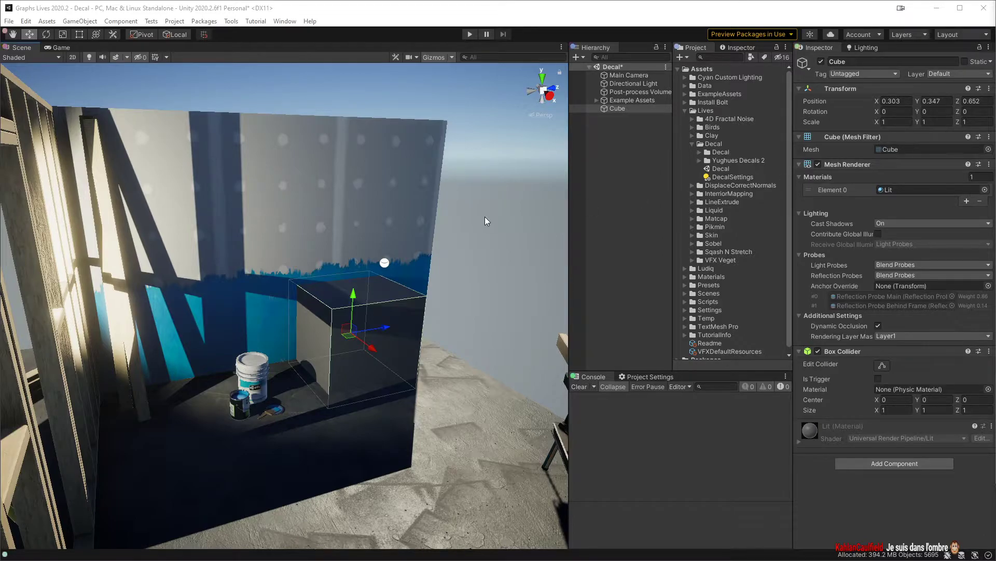
Step: Remove the Box Collider component from the cube
right_drag(403, 224, 439, 223)
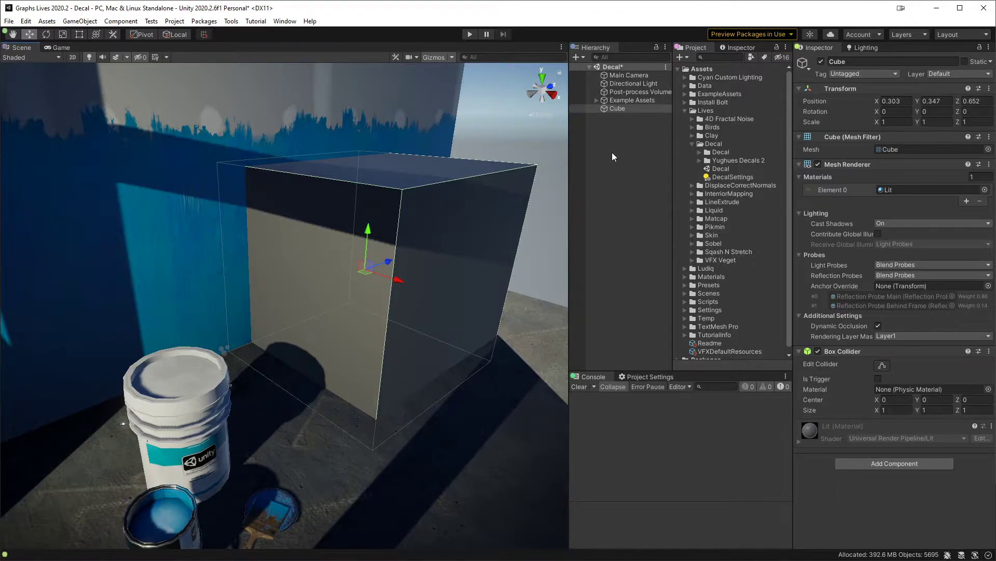
right_click(855, 350)
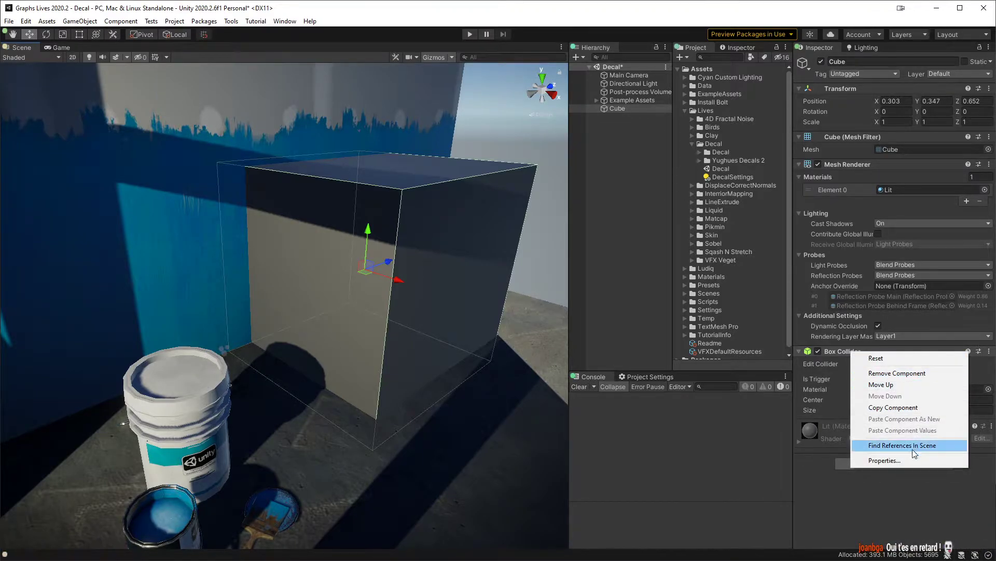
click(915, 375)
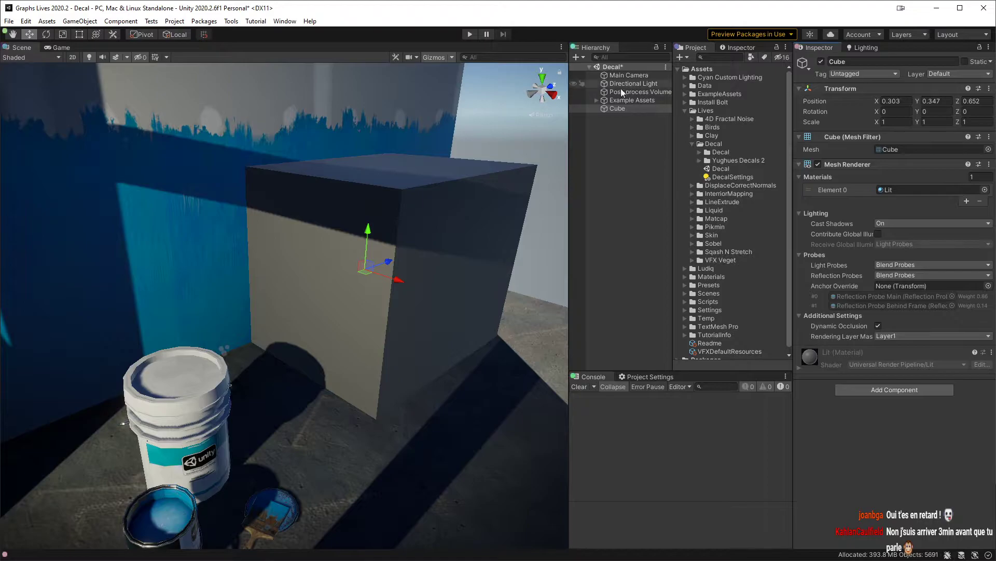
right_click(716, 145)
mouse_move(747, 167)
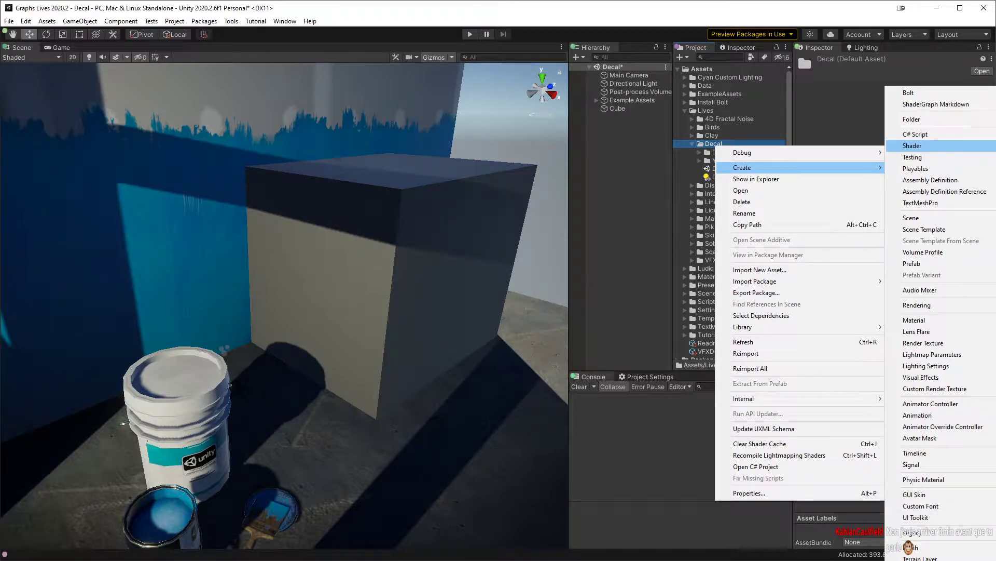
click(912, 146)
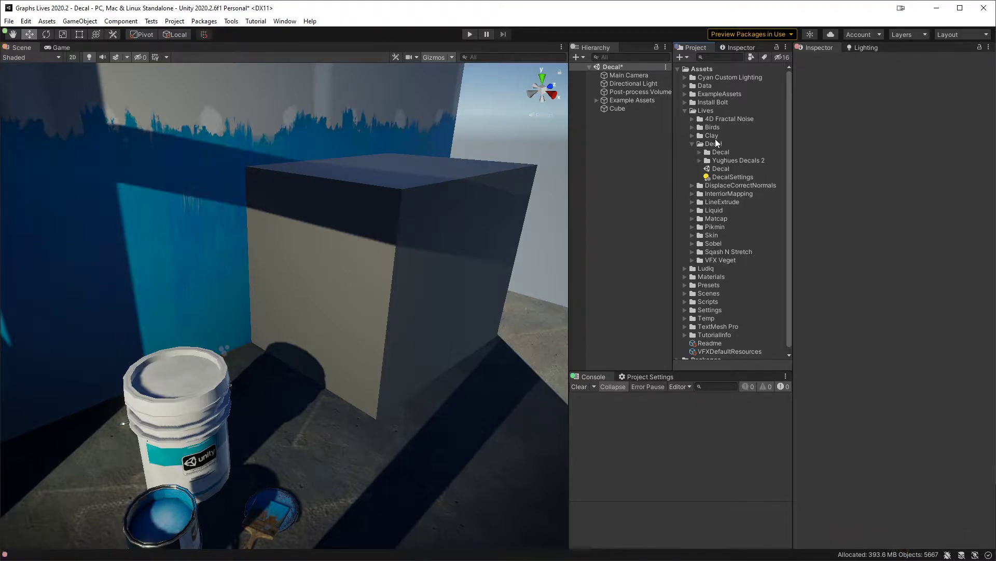
mouse_move(787, 125)
mouse_down()
mouse_move(789, 147)
mouse_move(793, 121)
mouse_up()
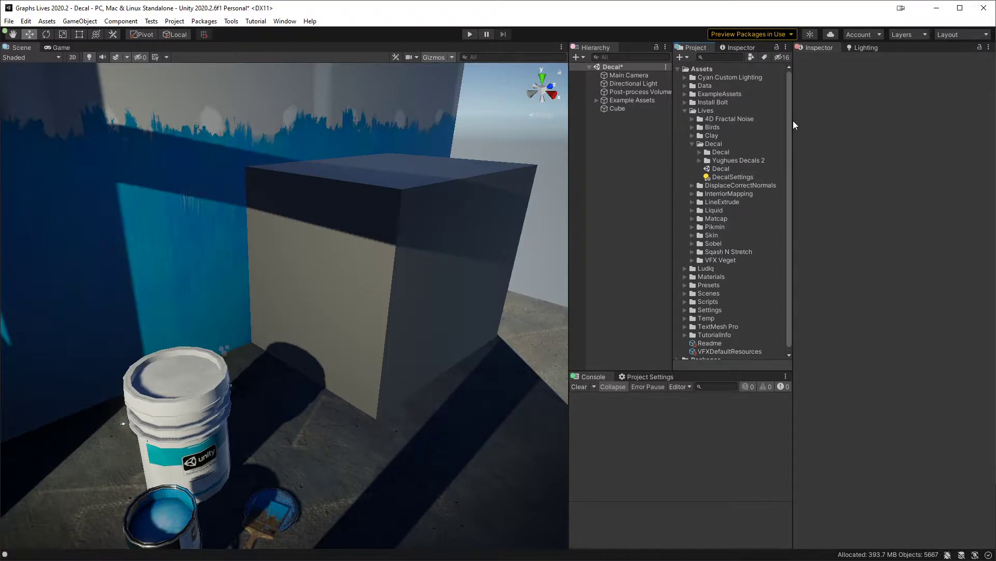
click(707, 145)
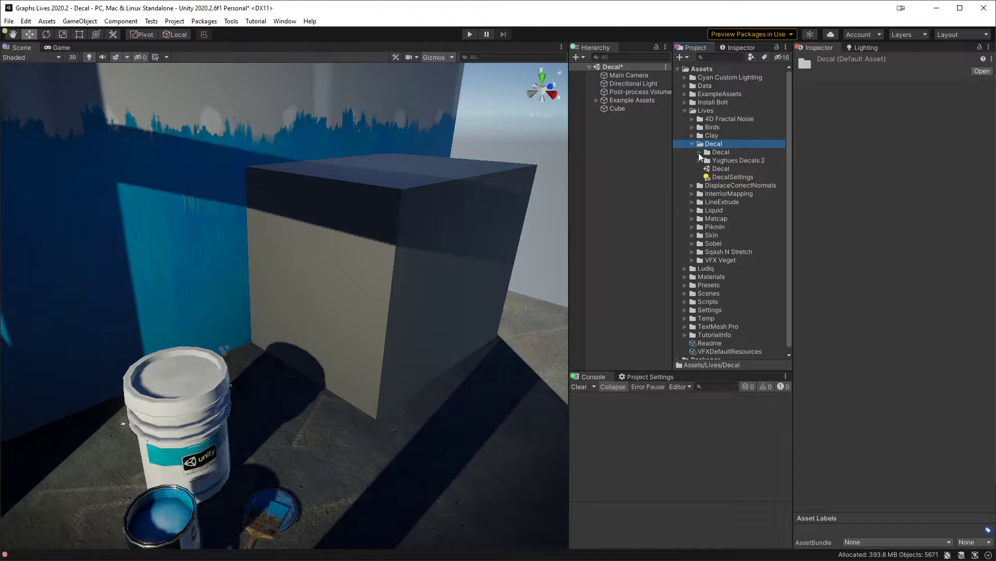
click(699, 152)
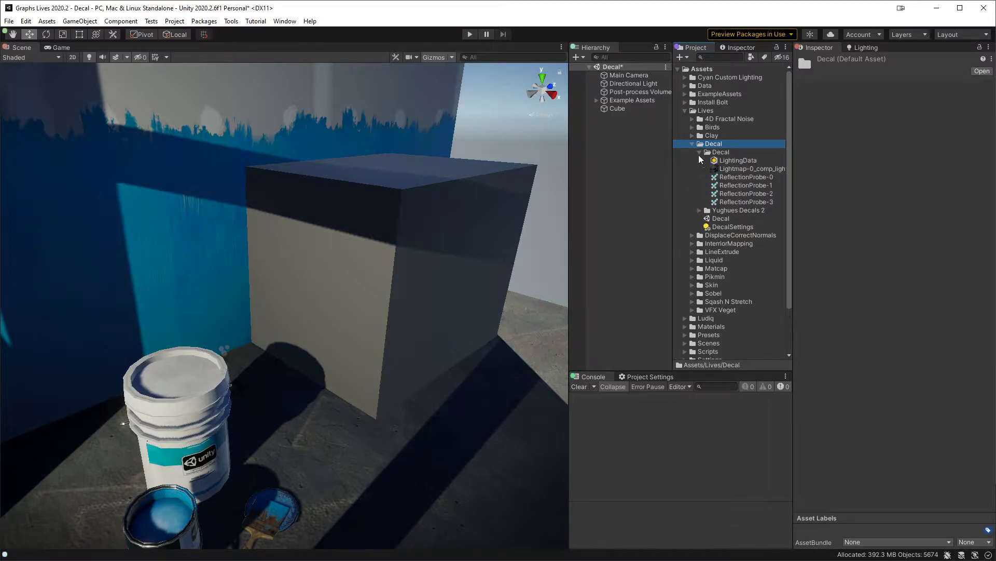
click(699, 152)
Step: Create an unlit shader graph named Decal in the Lives/Decal folder
right_click(710, 144)
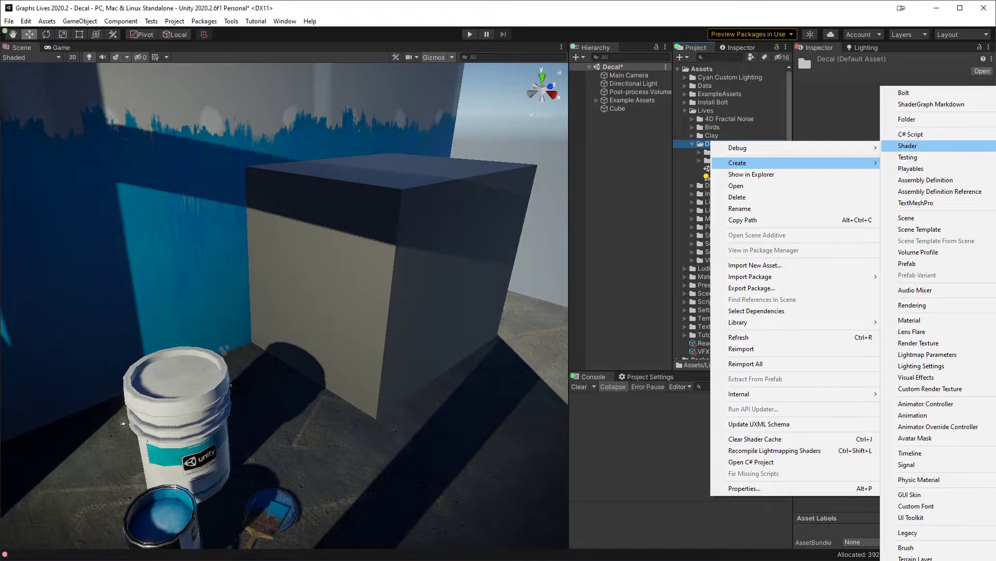
mouse_move(908, 146)
click(755, 198)
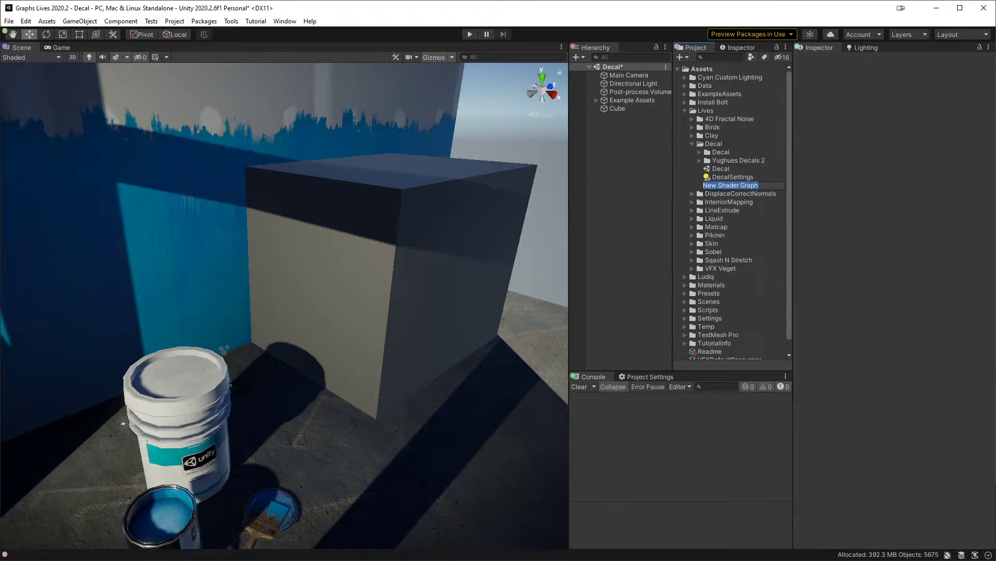
text(Decal)
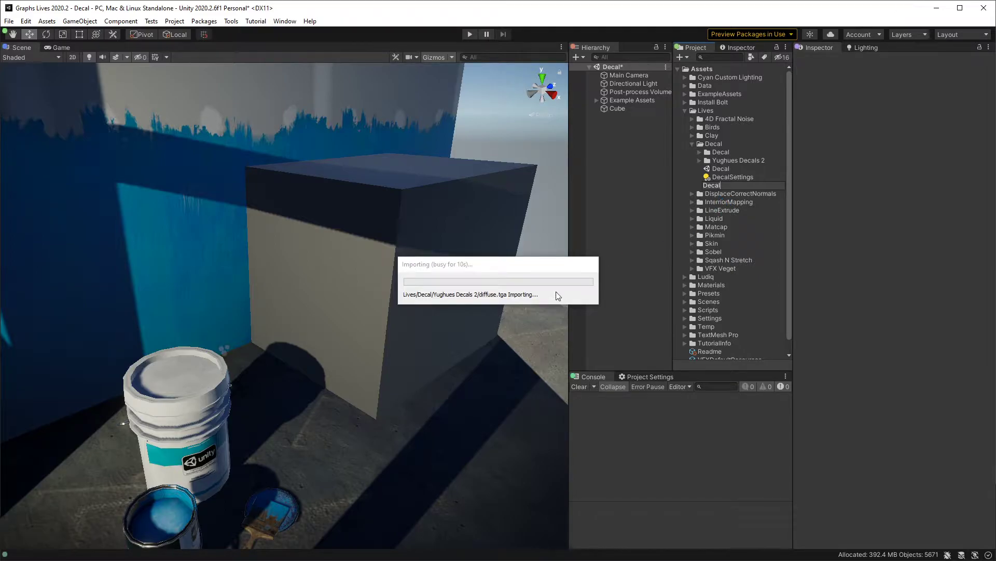
drag(481, 264, 450, 230)
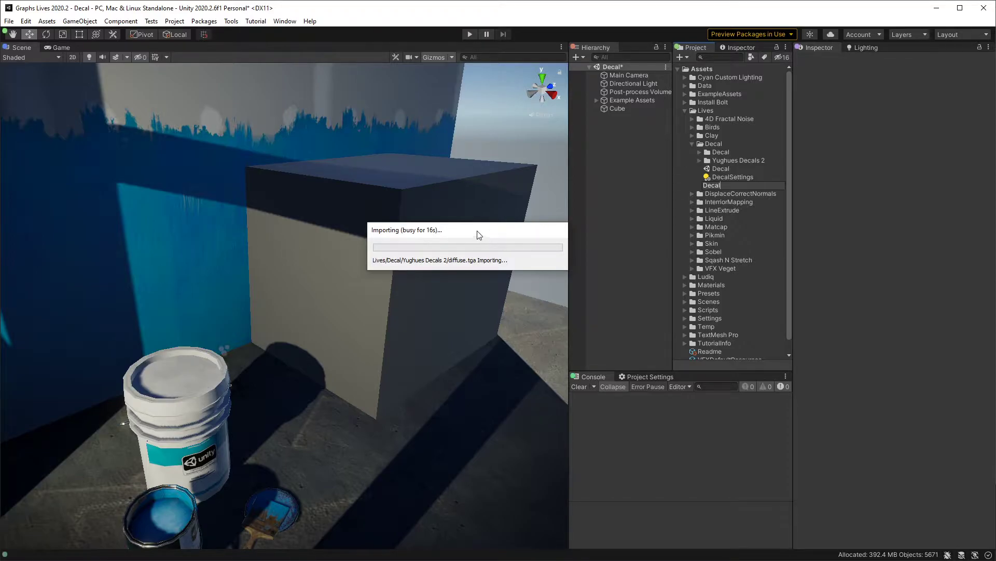
drag(478, 232, 444, 243)
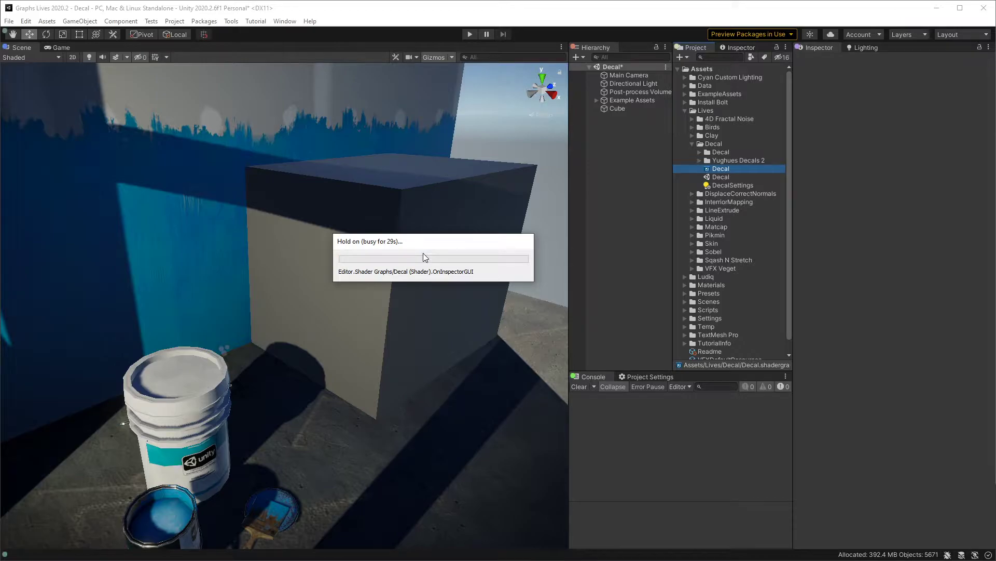
Step: Create a material named Decal from the Decal shader graph and apply it to the cube in the scene
right_click(724, 170)
mouse_move(806, 192)
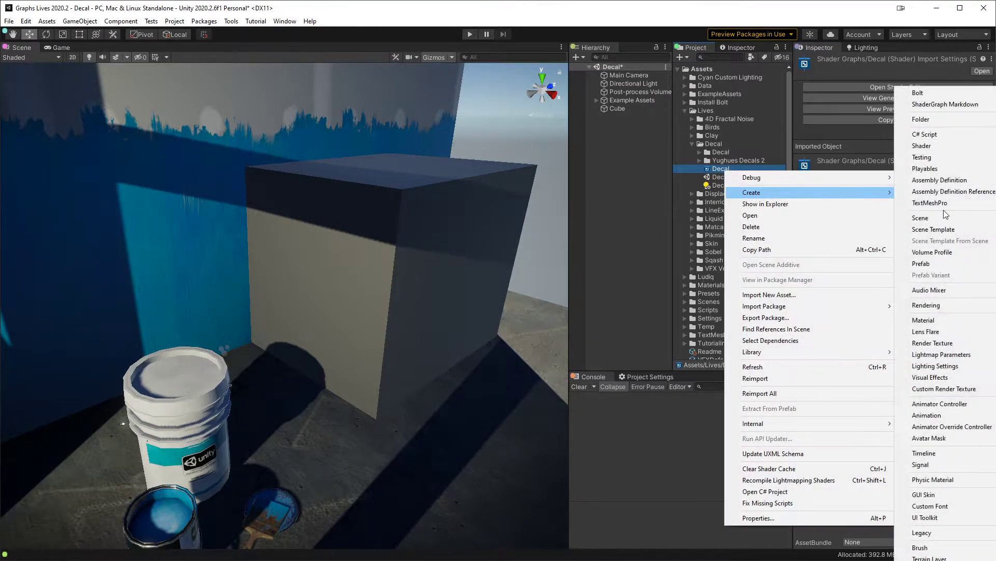
click(957, 319)
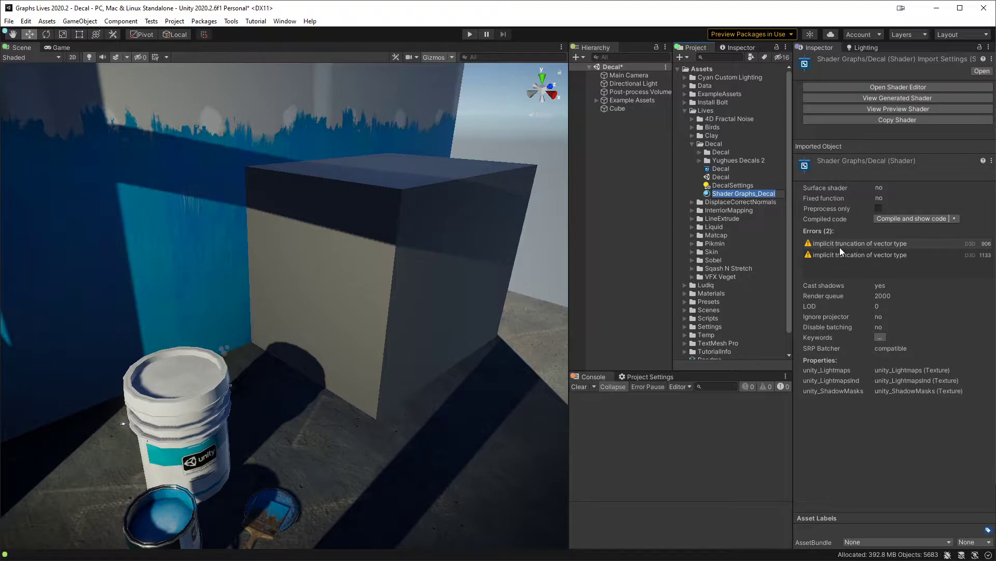
key(Home)
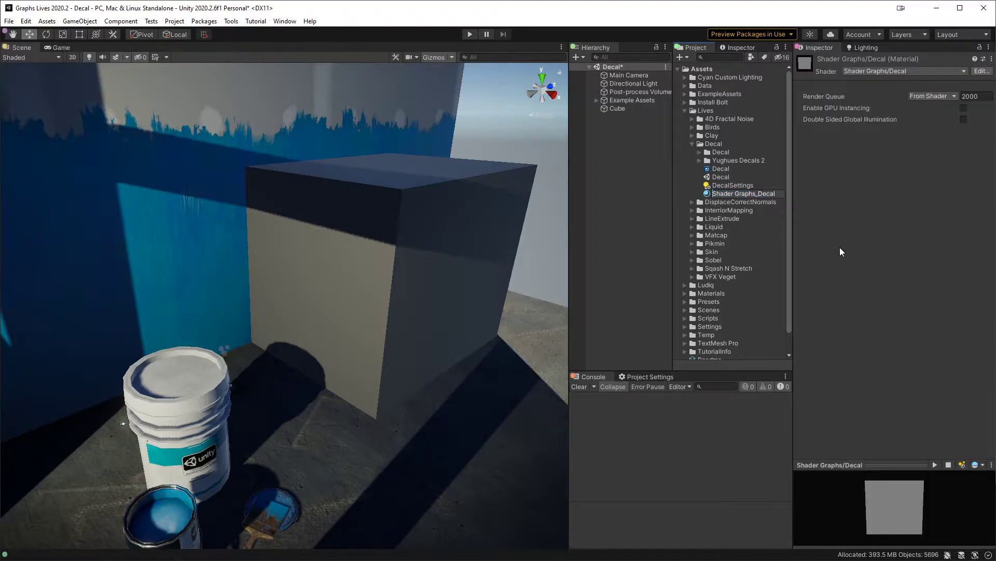
key(Delete)
key(Delete)
key(Delete)
key(Delete)
key(Delete)
key(Delete)
key(Delete)
key(Delete)
key(Delete)
key(Delete)
key(Delete)
key(Delete)
key(Delete)
key(Delete)
key(Return)
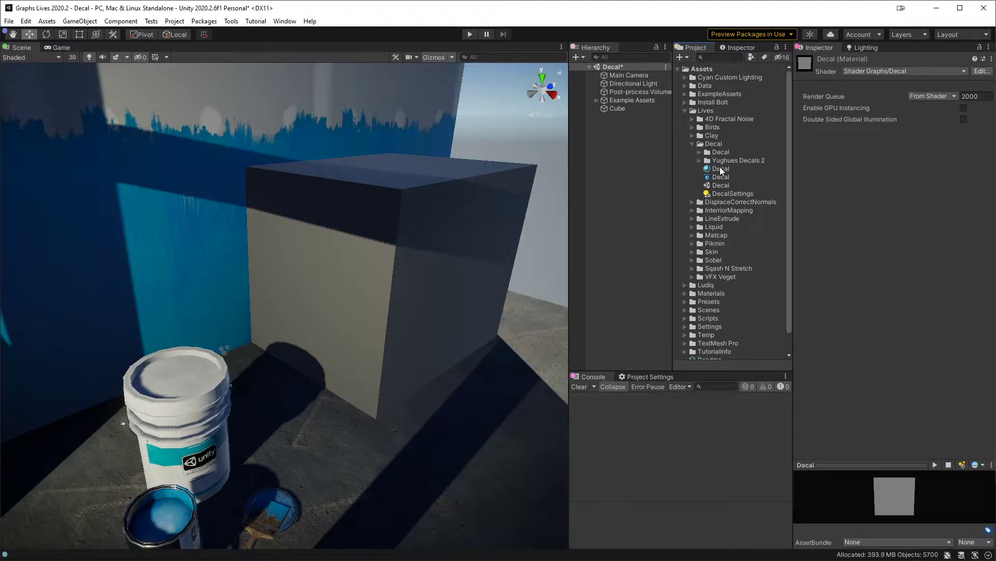
click(721, 169)
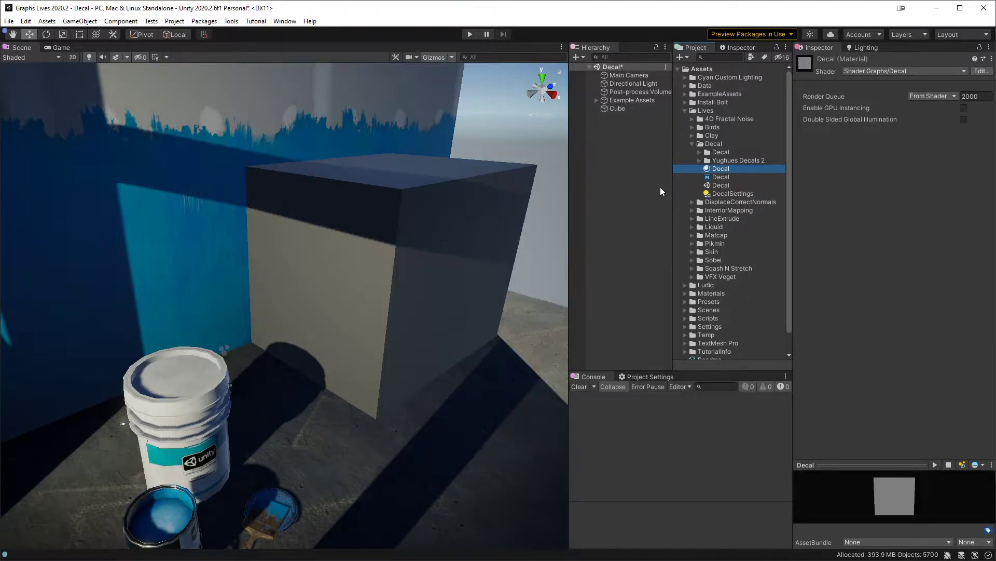
drag(723, 168, 400, 244)
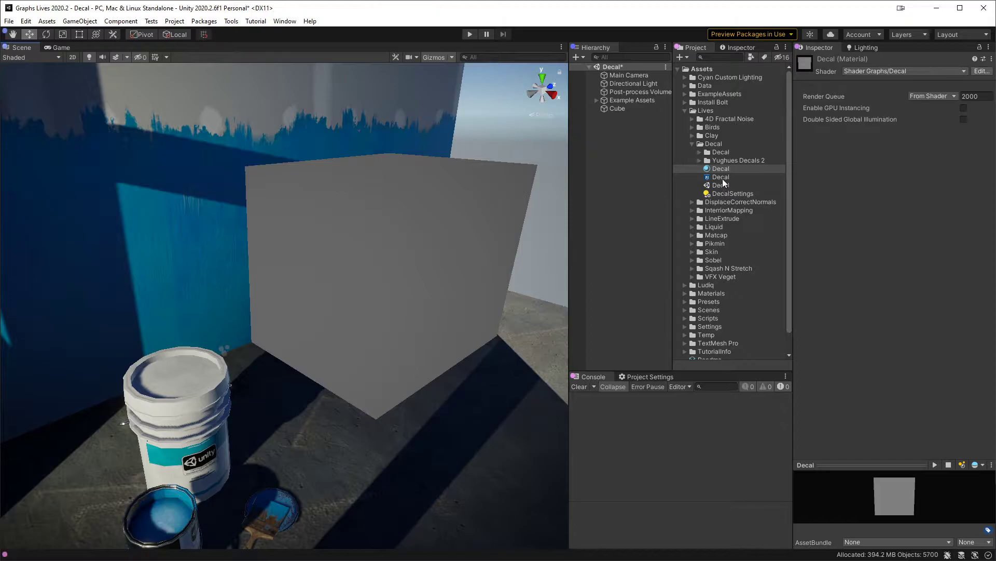
Step: Check the Depth Texture option of the UniversalRP-HighQuality asset in the Settings folder
click(725, 178)
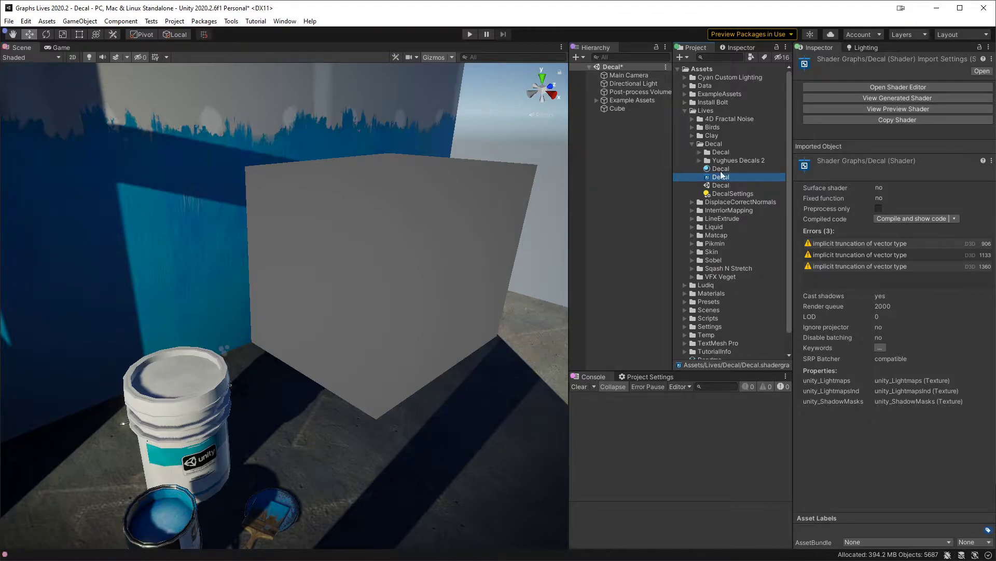
scroll(723, 208, down, 2)
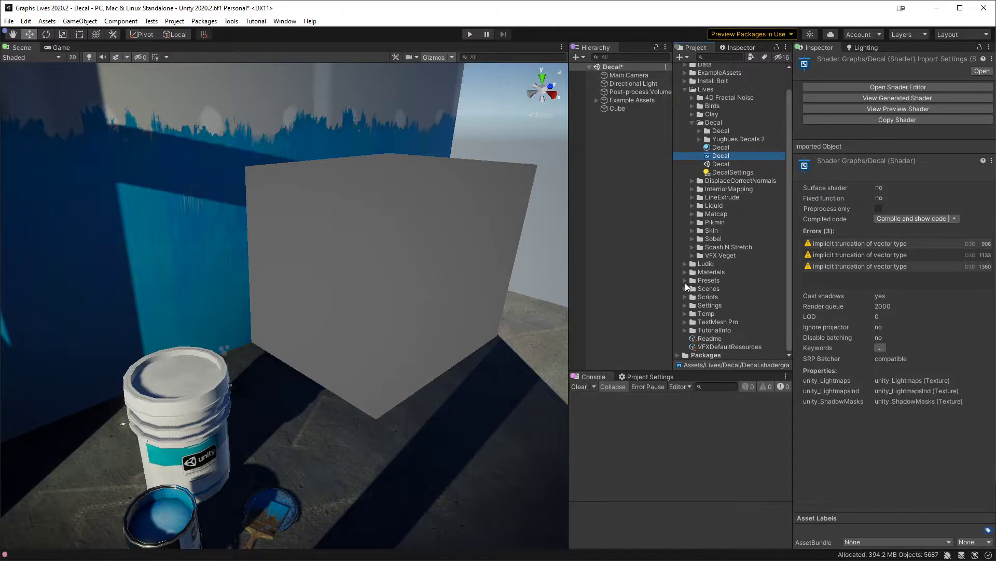
click(685, 305)
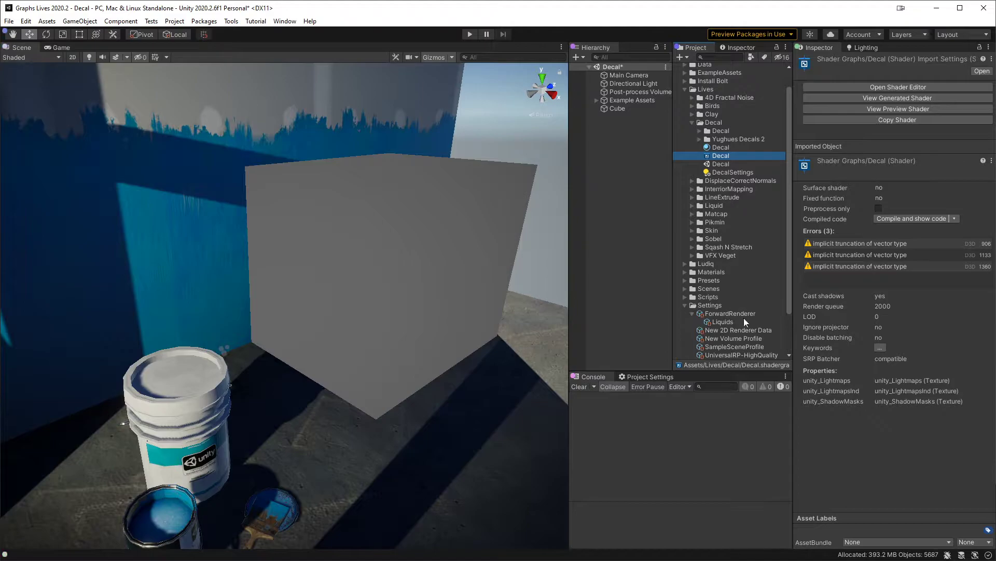
scroll(750, 296, down, 3)
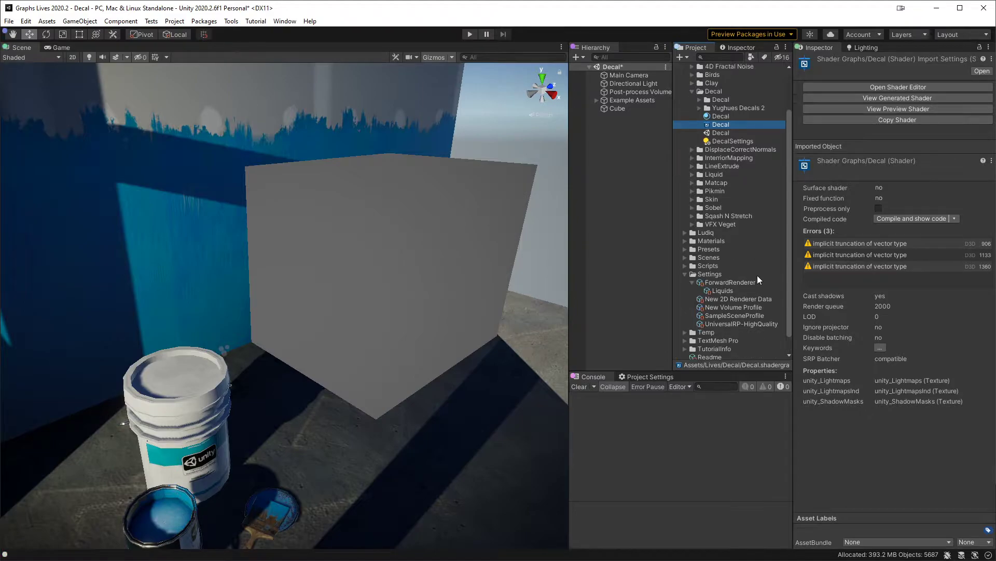
click(732, 324)
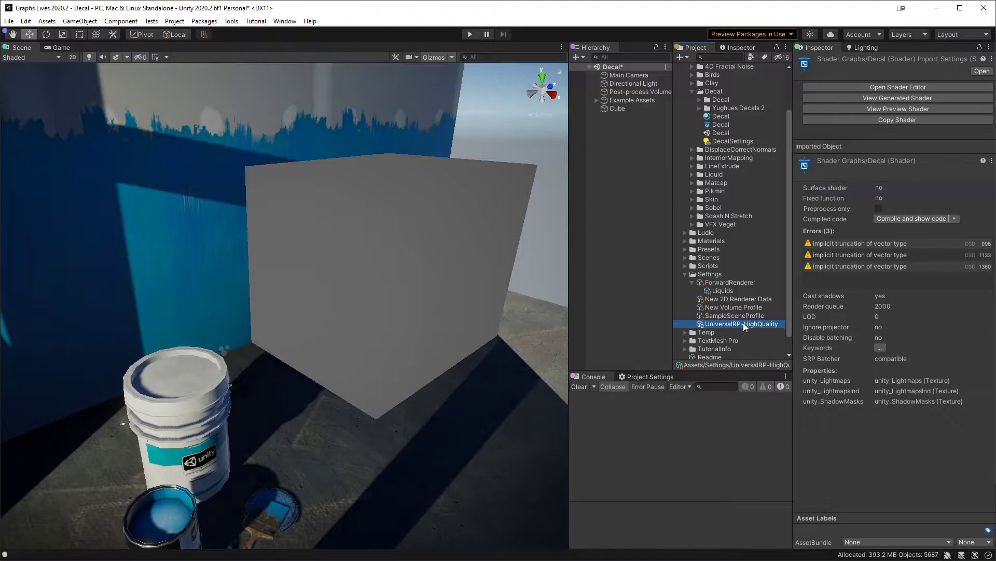
click(743, 322)
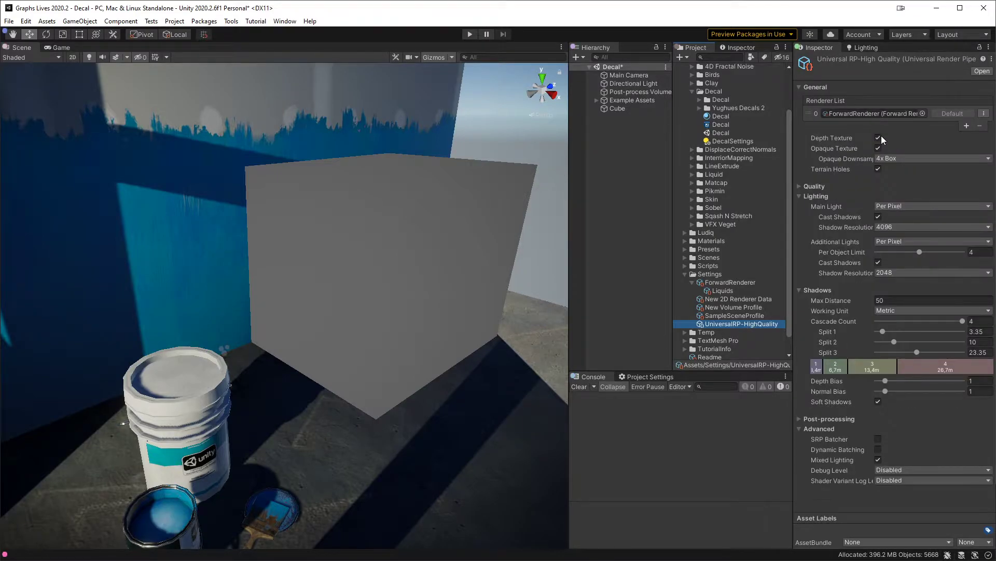
click(643, 270)
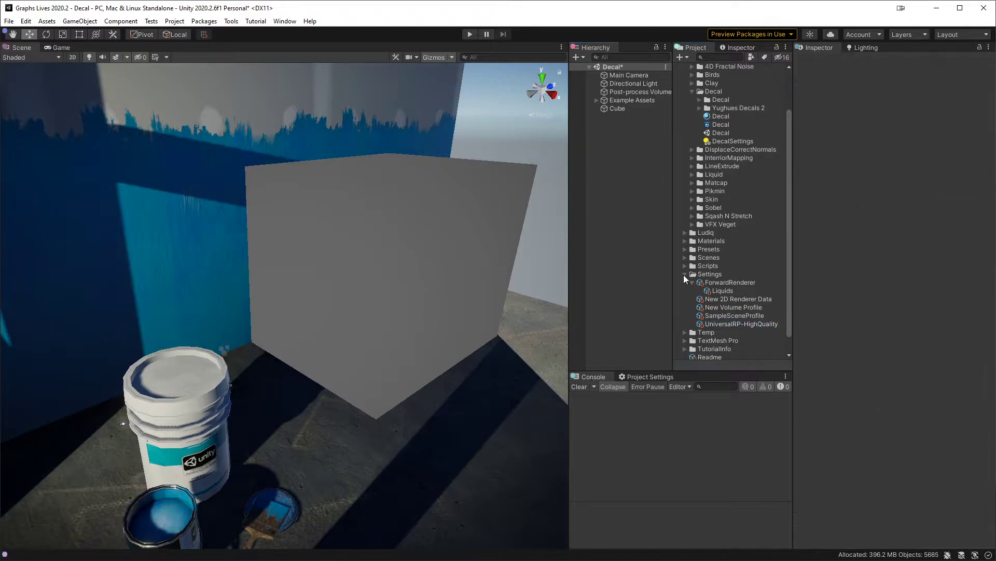
click(685, 275)
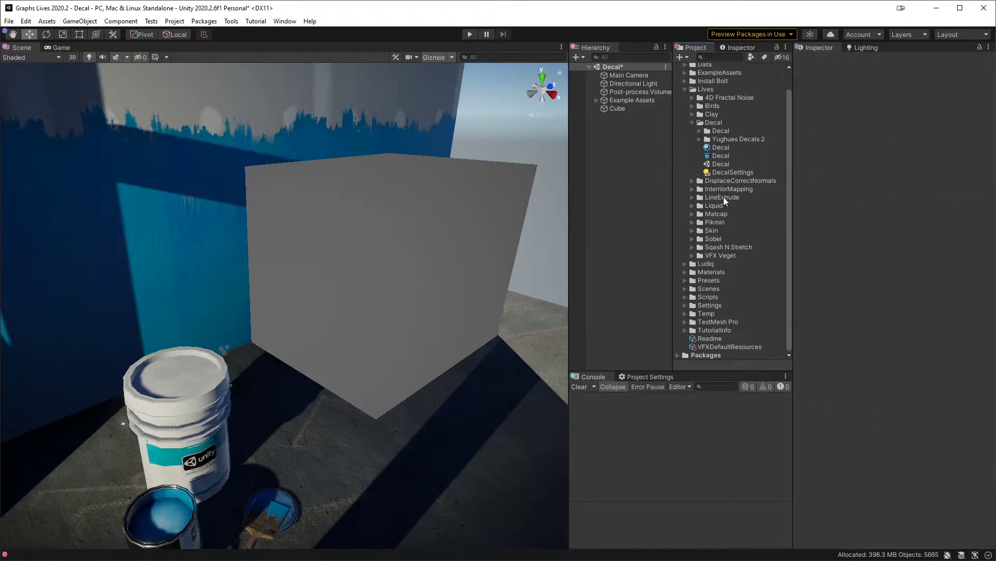
Step: Open the Decal shader graph for editing and arrange its window above the Scene view
click(720, 157)
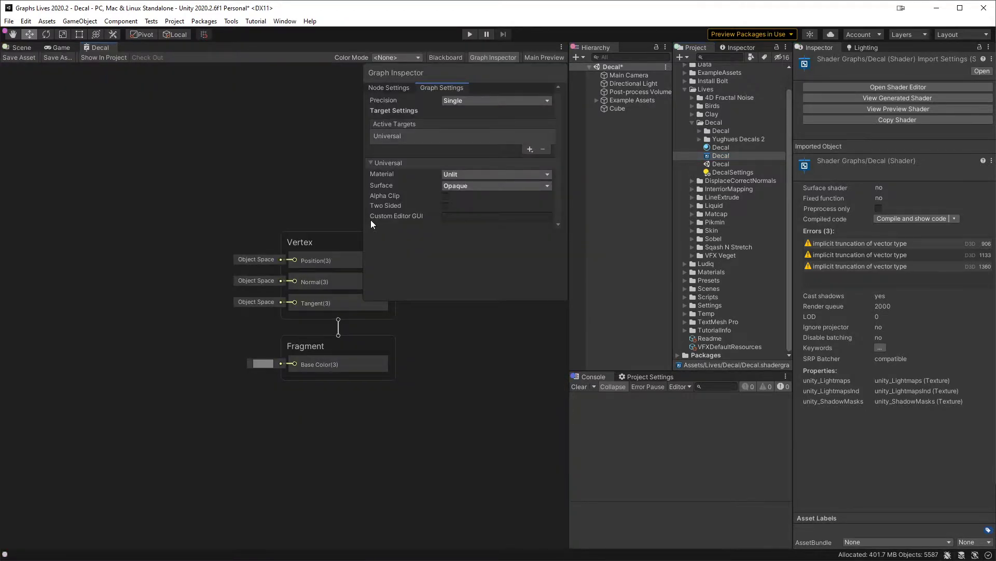
drag(101, 51, 156, 110)
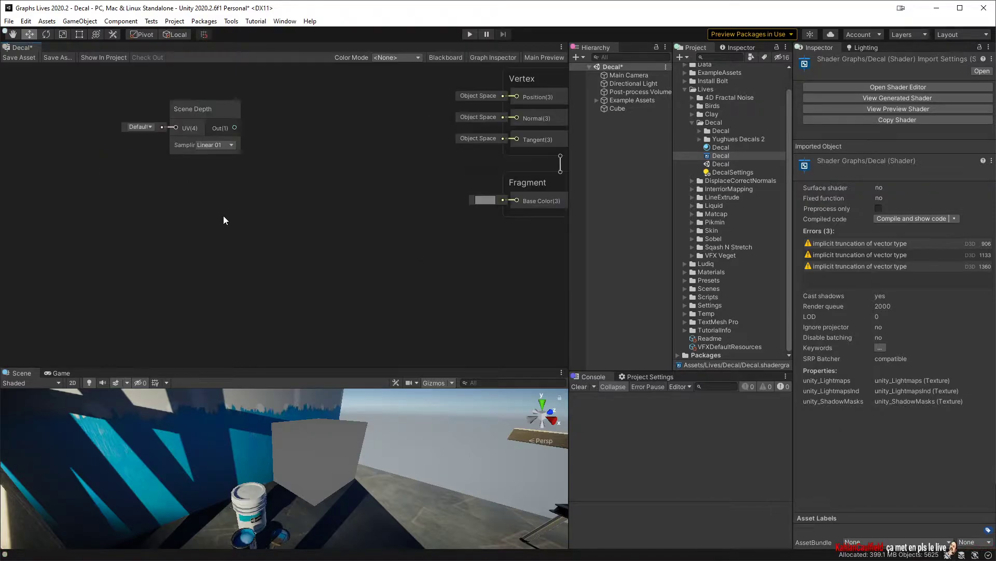
Step: Add a PositionFromDepth sub-graph node and place it below the Scene Depth node
key(space)
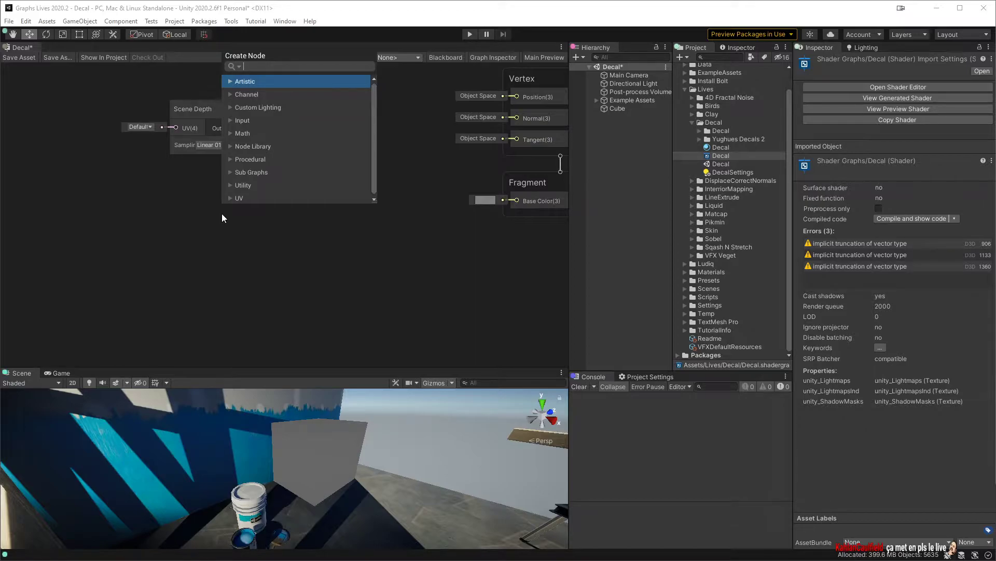
text(depth)
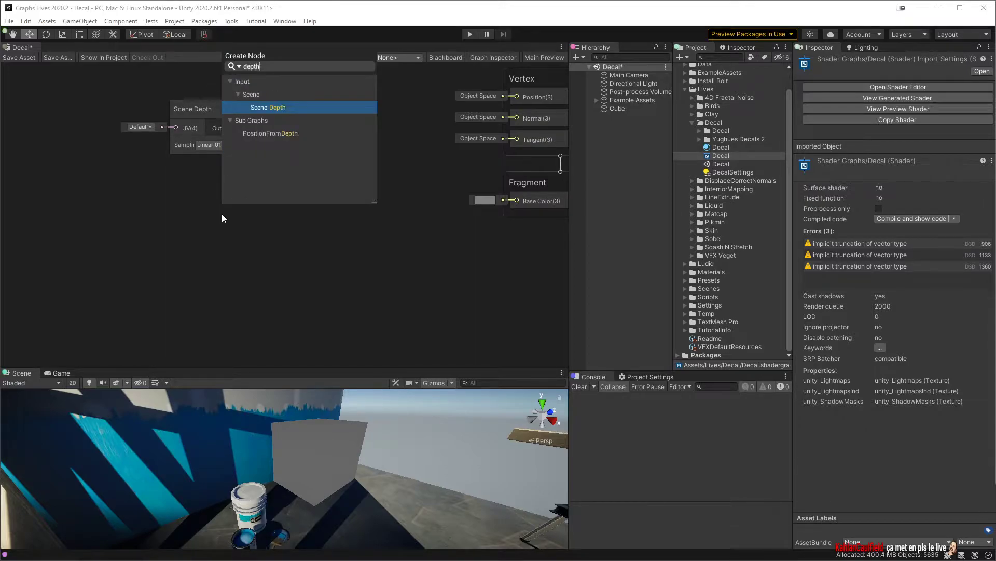
key(Down)
key(Down)
key(Escape)
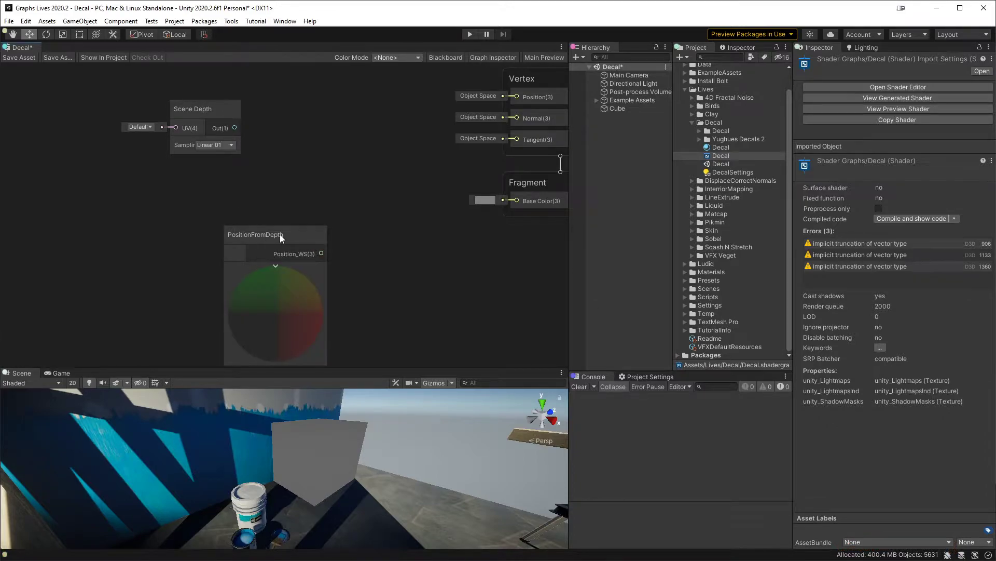
drag(280, 234, 191, 214)
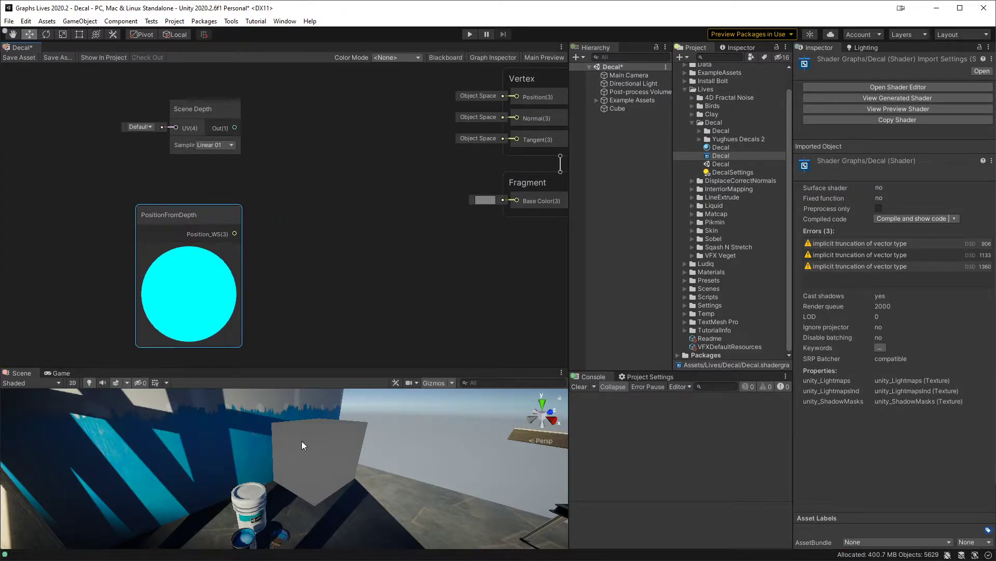
Step: Connect the Position_WS output of PositionFromDepth to the fragment Base Color, save the shader graph, and select the cube in the scene
drag(201, 224, 516, 200)
click(15, 58)
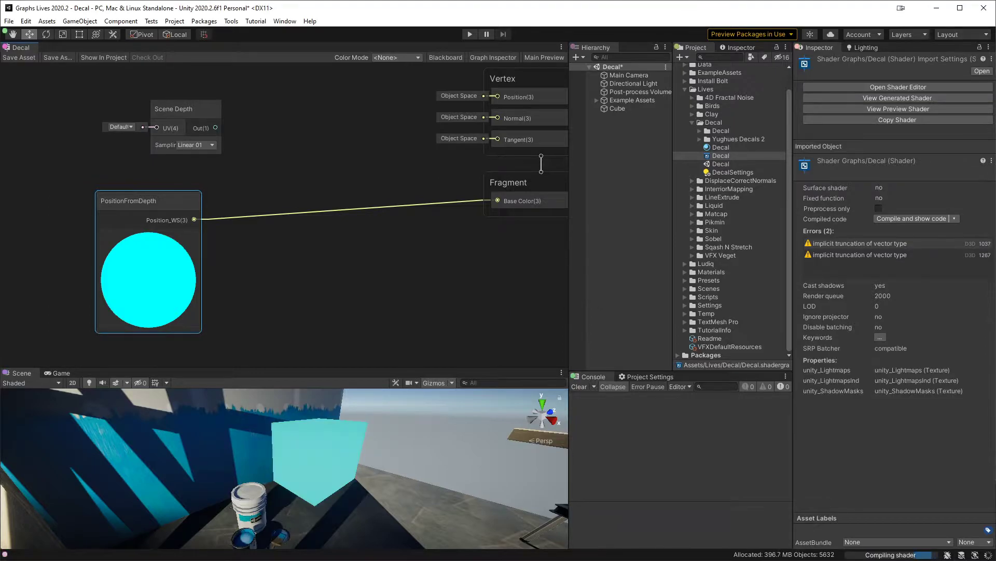
click(275, 120)
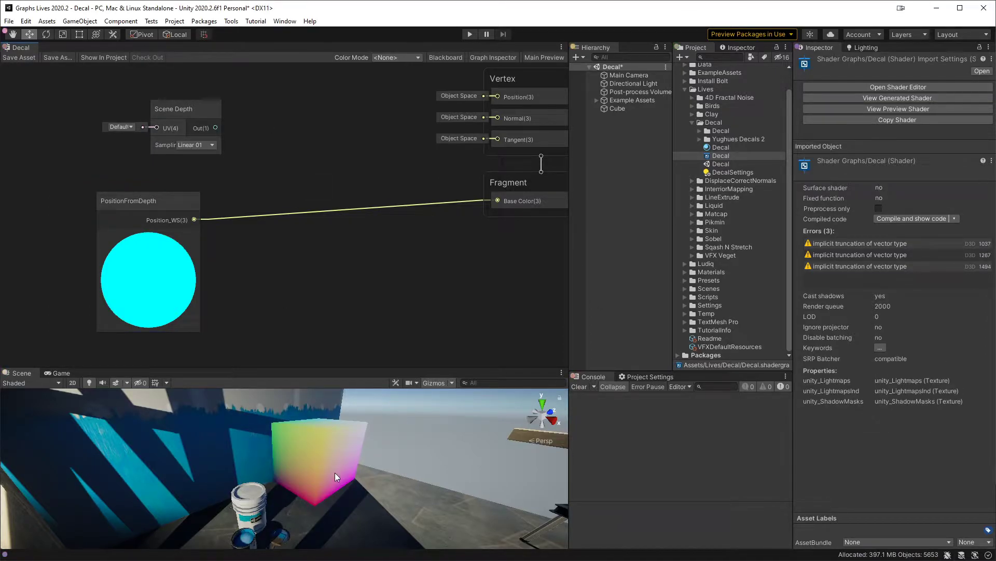
click(326, 457)
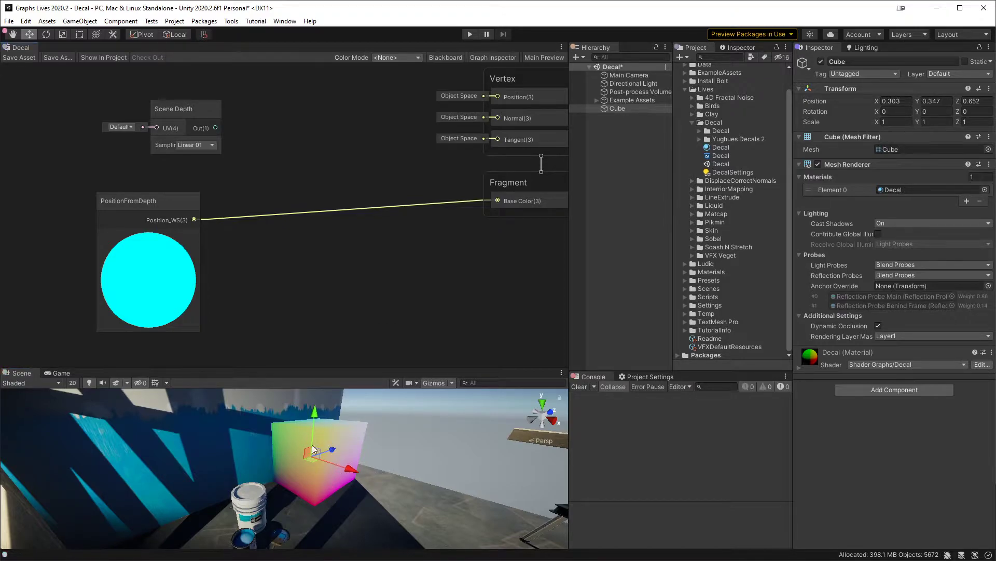
Step: Set the Decal shader graph's surface type to Transparent in its graph settings
middle_drag(386, 292, 251, 297)
click(537, 57)
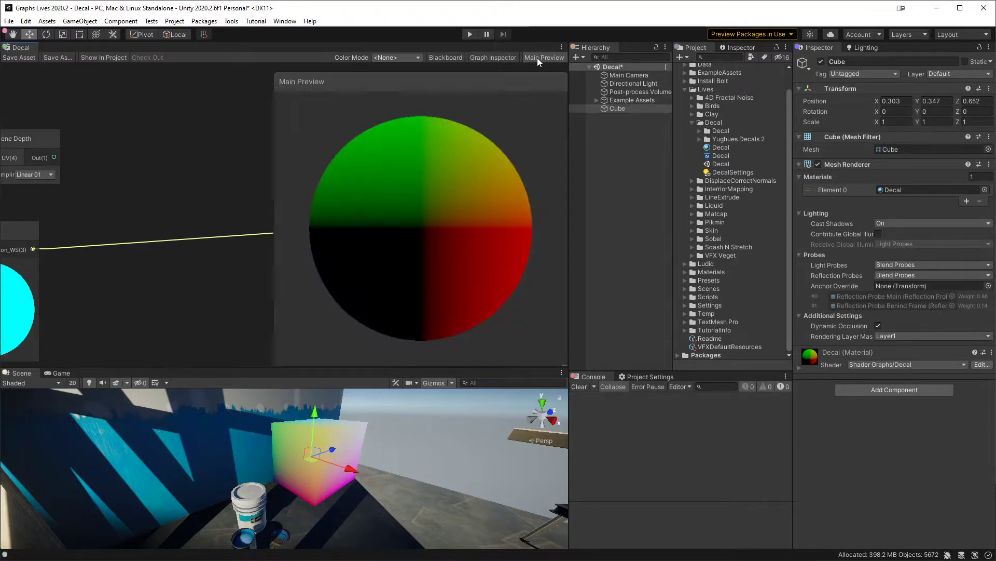
click(537, 57)
click(493, 57)
click(442, 87)
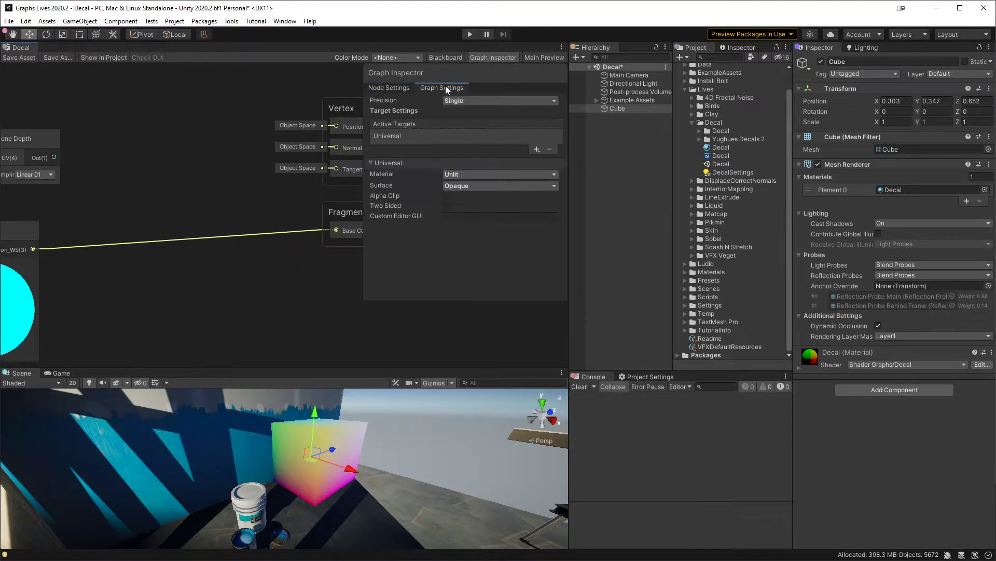
click(471, 185)
click(476, 210)
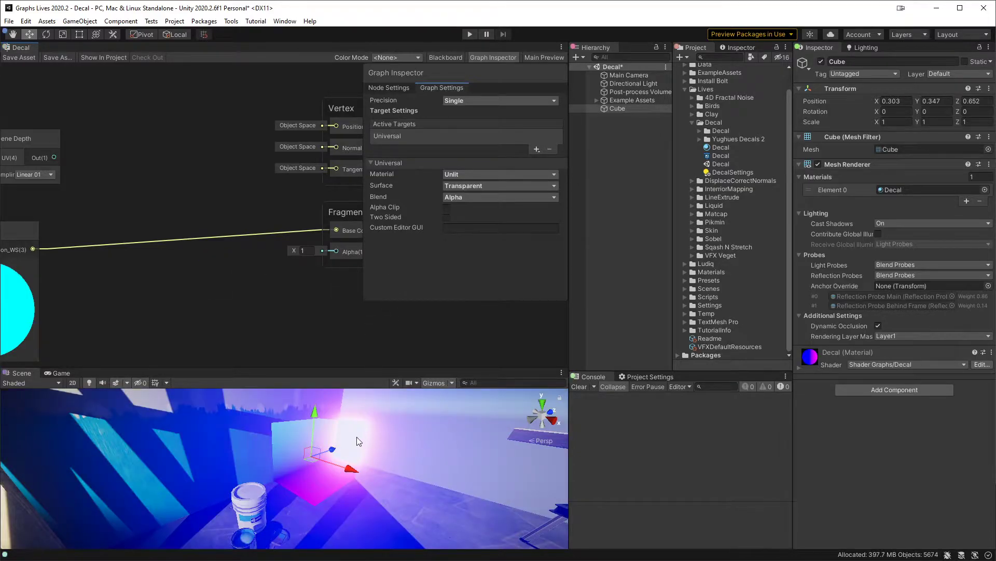
Step: Reposition the cube near the paint buckets at about X 0.466, Y 0.353, Z 0.367 and inspect the projected colors
mouse_move(314, 424)
mouse_down()
mouse_move(312, 395)
mouse_move(310, 421)
mouse_up()
alt+drag(390, 417, 219, 461)
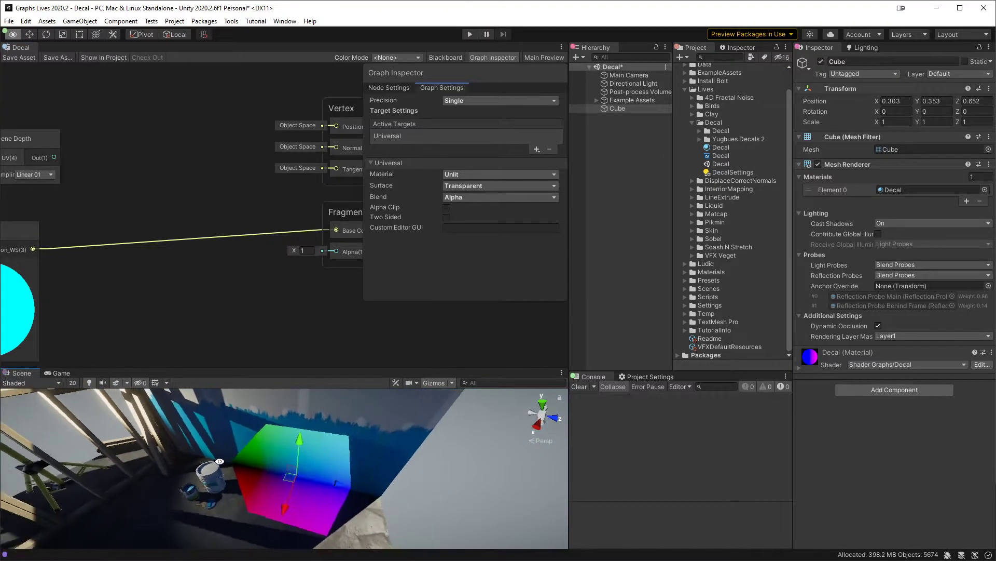
drag(299, 486, 278, 487)
alt+drag(222, 505, 317, 417)
mouse_move(254, 460)
mouse_down()
mouse_move(235, 456)
mouse_move(195, 473)
mouse_move(258, 459)
mouse_up()
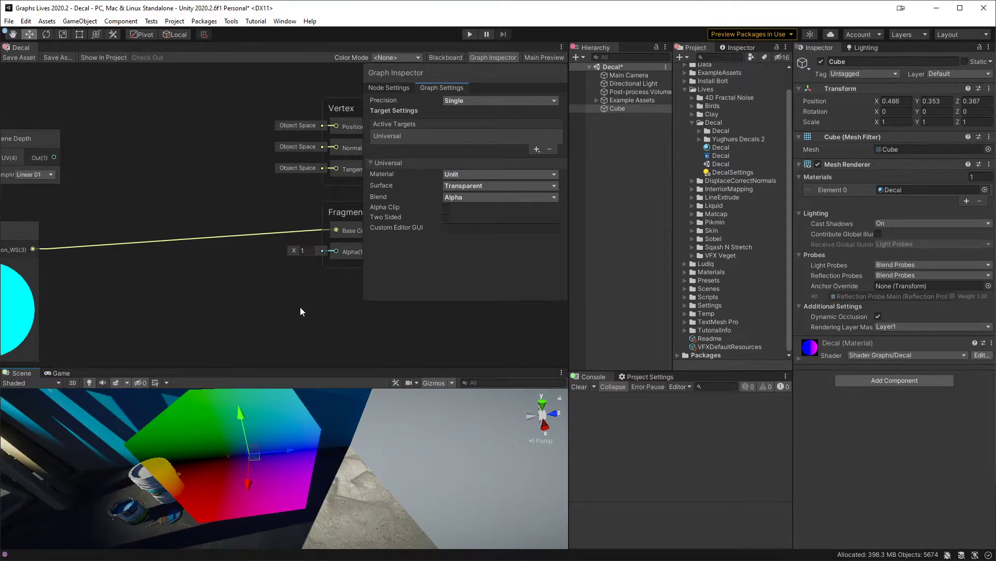
Step: Delete the unused Scene Depth node from the graph and hide the Graph Inspector
middle_drag(251, 289, 310, 260)
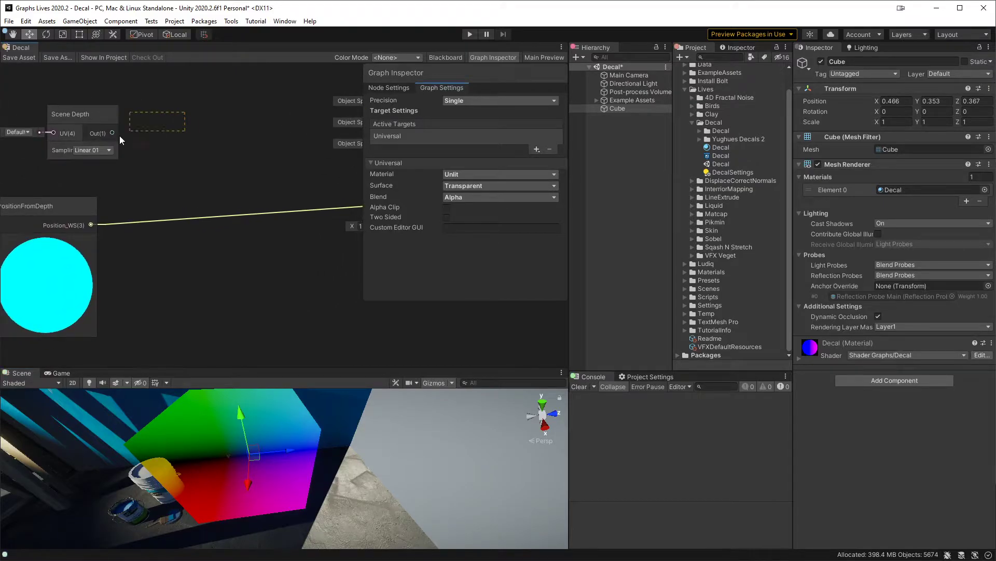
click(85, 156)
key(Delete)
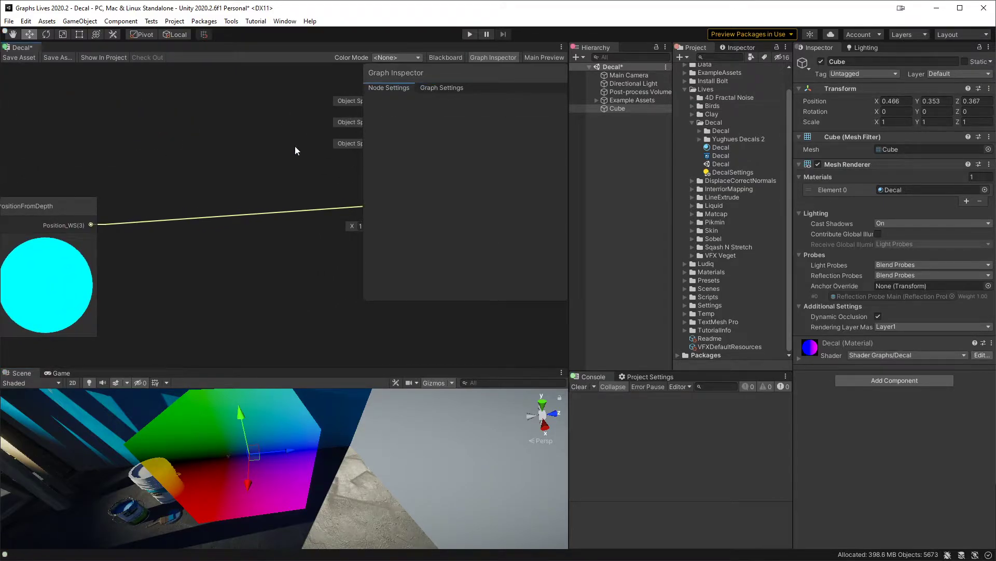
click(496, 57)
middle_drag(283, 256, 335, 233)
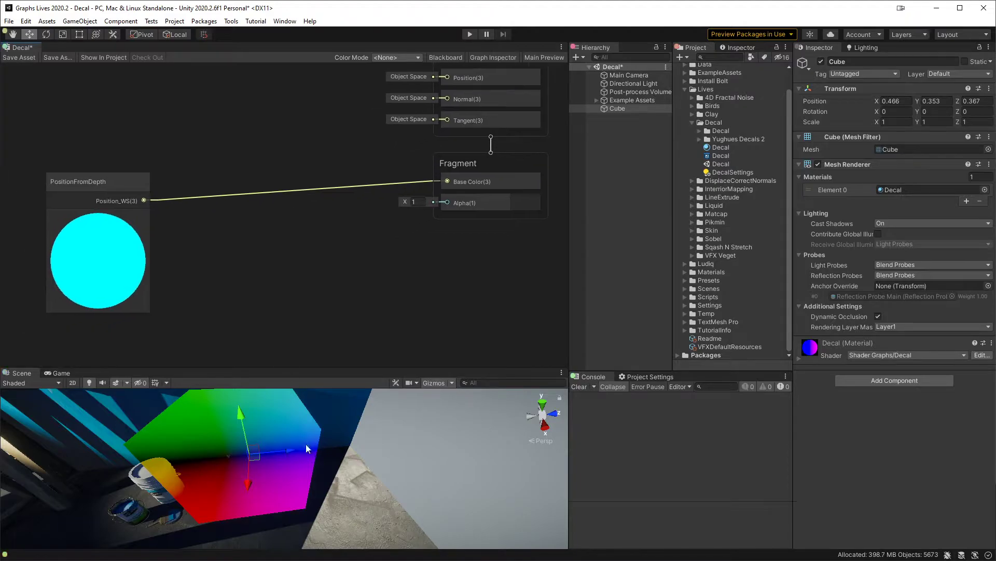
scroll(307, 444, down, 3)
alt+drag(307, 445, 272, 460)
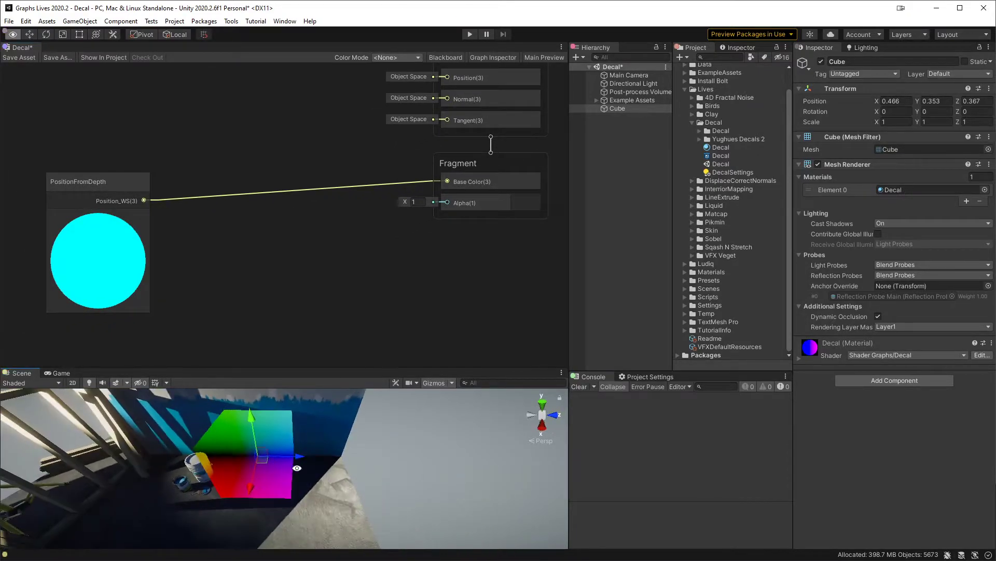
Step: Add a Transform node fed by PositionFromDepth's Position_WS output and place it to the right of that node
middle_drag(224, 248, 313, 234)
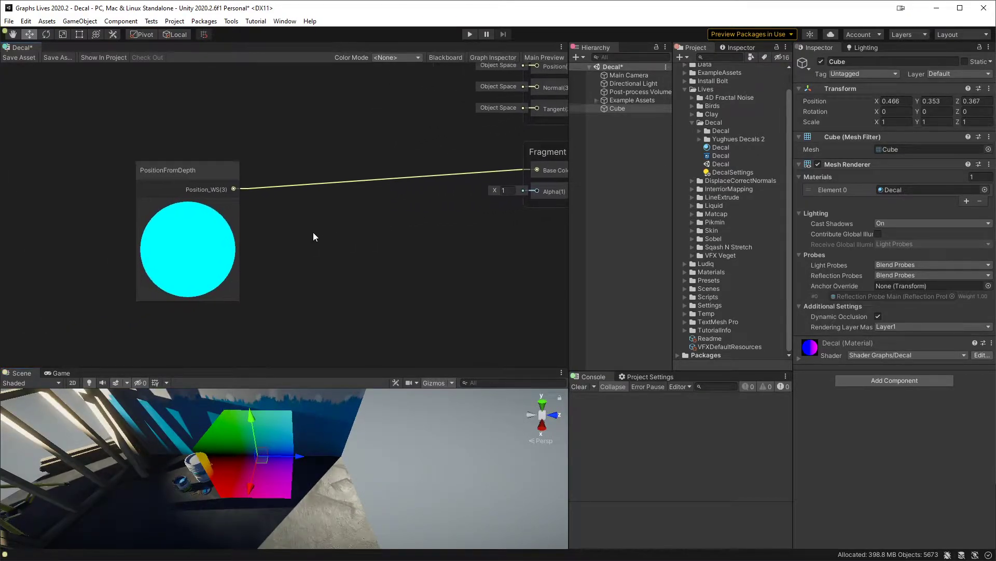
scroll(272, 285, up, 2)
click(186, 162)
drag(185, 159, 229, 197)
click(268, 164)
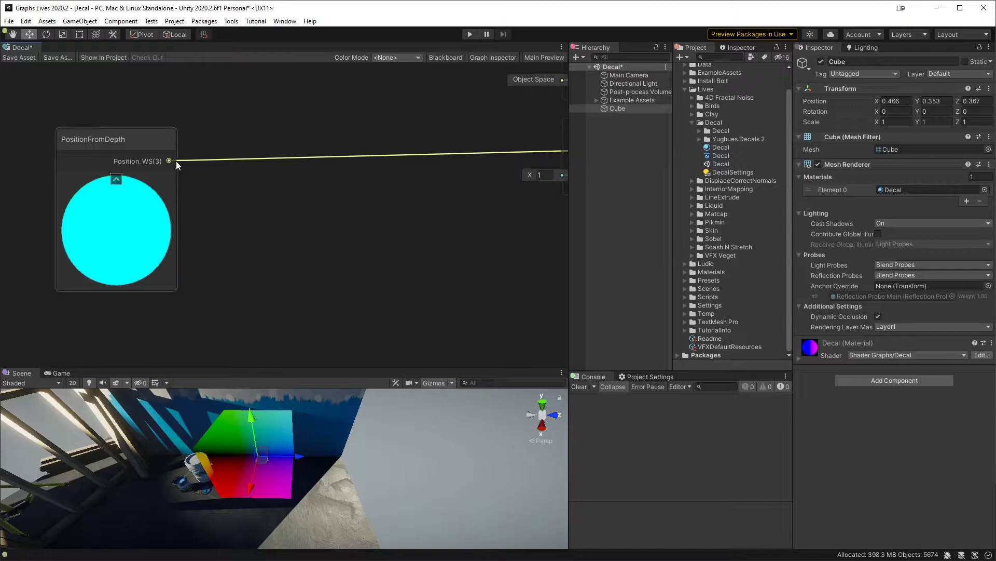
drag(170, 161, 278, 235)
text(trans)
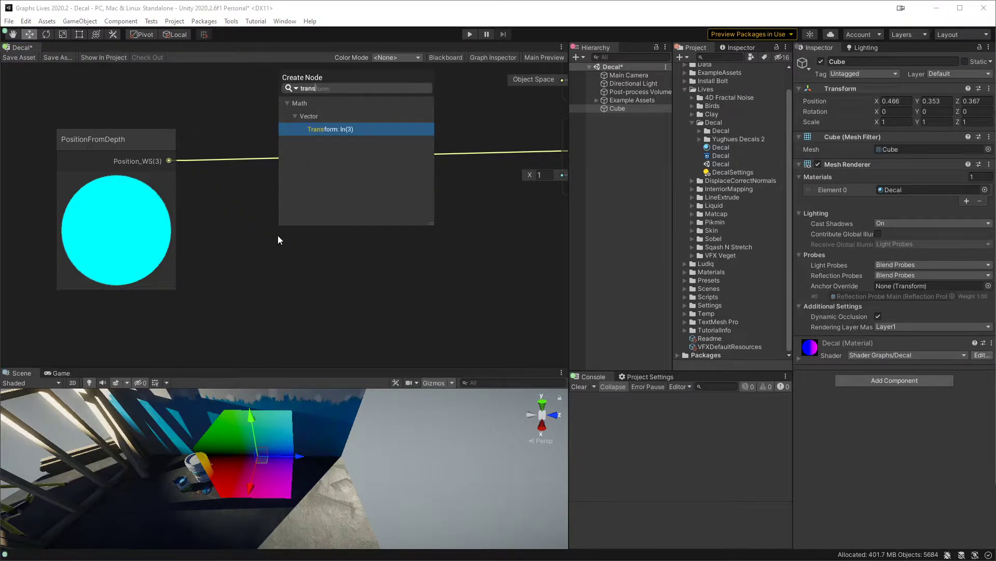
key(Return)
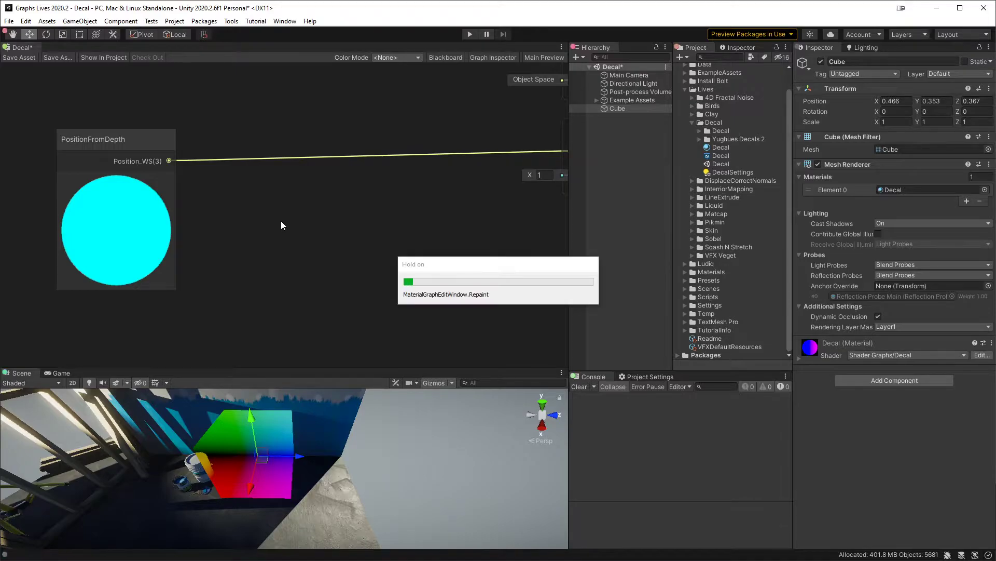
drag(317, 229, 278, 186)
Step: Set the Transform node to convert from World to Object, connect its output to the fragment Base Color, and save the shader graph
click(263, 222)
click(264, 259)
click(327, 224)
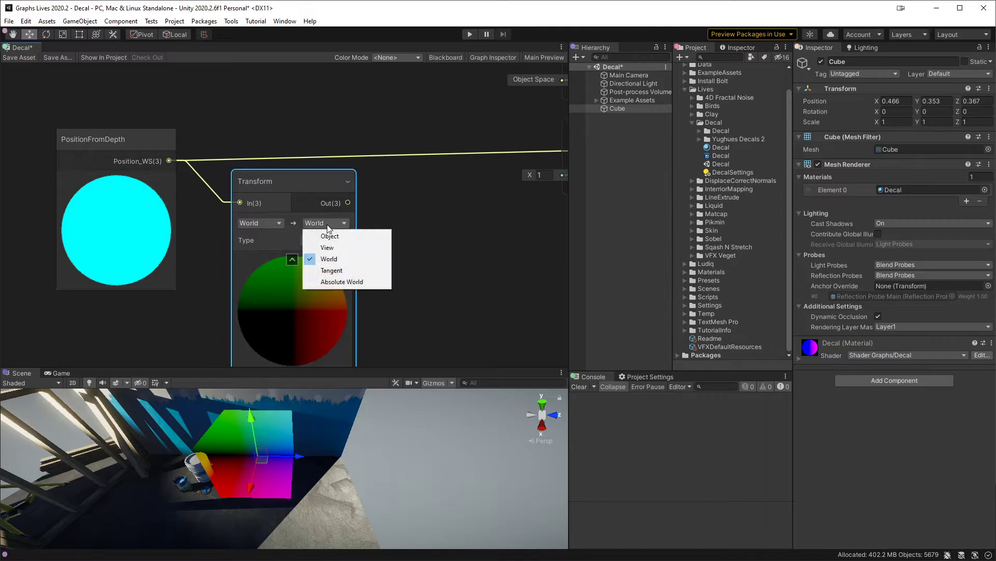
click(344, 235)
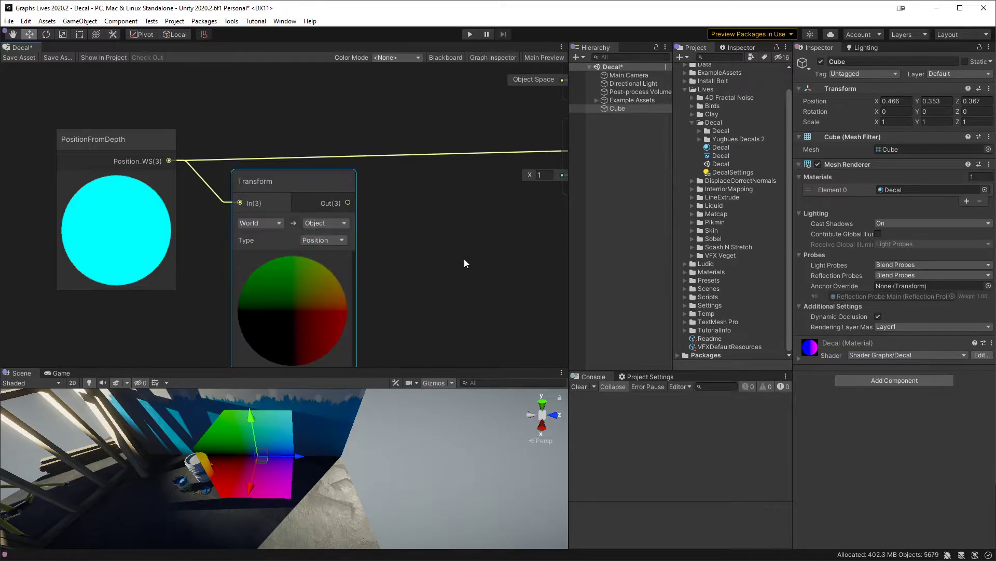
middle_drag(356, 253, 273, 238)
drag(266, 188, 501, 141)
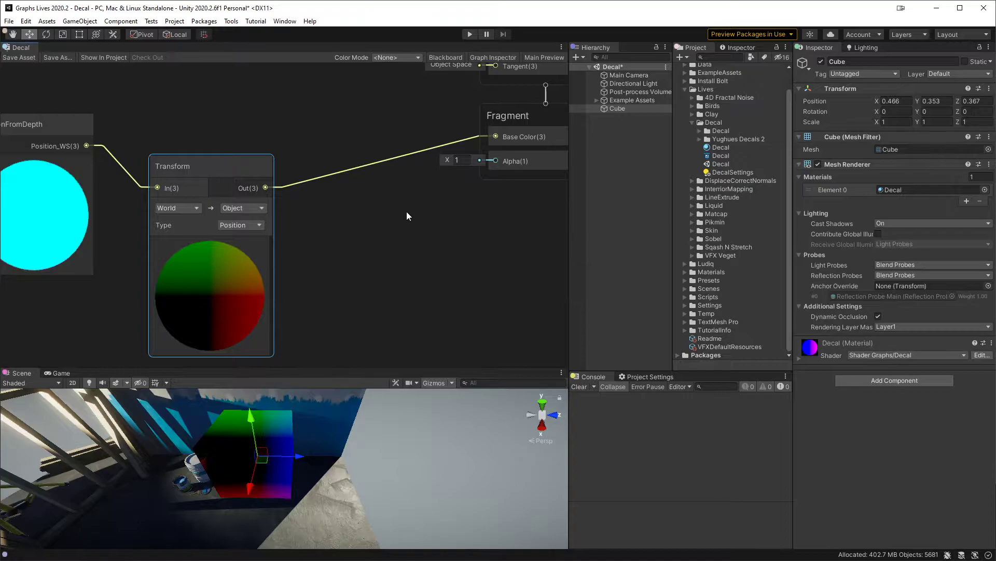
Step: Lower the cube to about Y -0.047 and move it over the paint buckets, keeping its rotation at zero
right_drag(294, 438, 299, 509)
drag(313, 456, 363, 457)
alt+right_drag(363, 456, 410, 462)
alt+right_drag(323, 433, 326, 434)
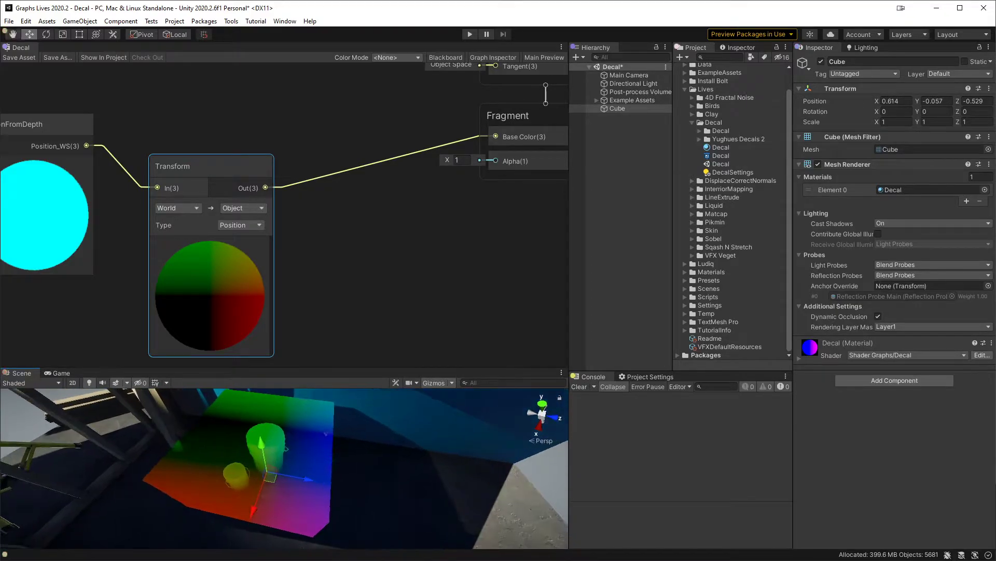
mouse_move(275, 483)
mouse_down()
mouse_move(311, 496)
mouse_move(375, 496)
mouse_move(338, 501)
mouse_move(286, 472)
mouse_move(351, 486)
mouse_move(284, 481)
mouse_move(312, 460)
mouse_move(285, 444)
mouse_move(288, 463)
mouse_move(352, 494)
mouse_move(364, 462)
mouse_move(353, 492)
mouse_move(265, 479)
mouse_up()
key(e)
key(ctrl+z)
key(w)
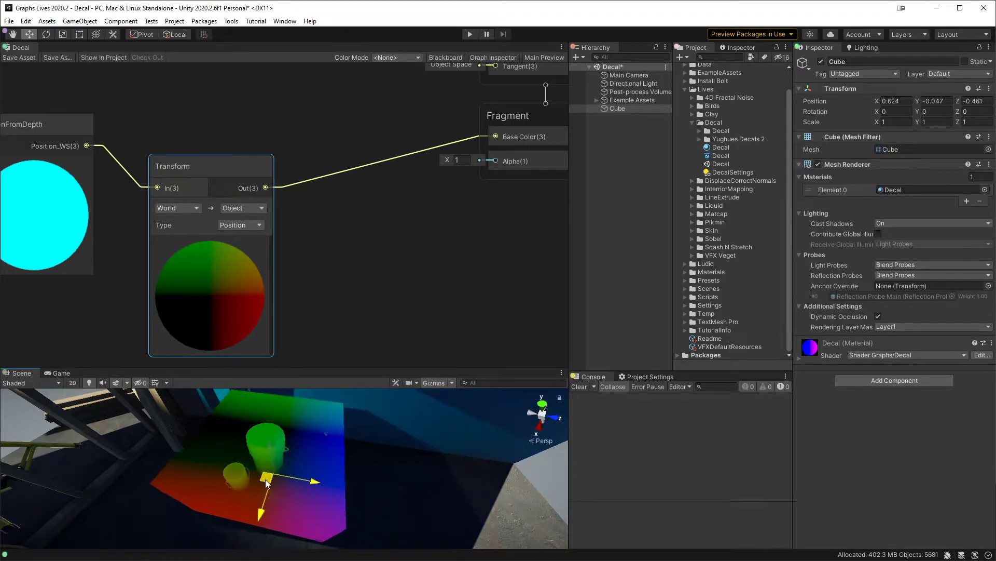
Step: Slide the cube along the floor past the bright light and back to about X 0.649, Z 0.384
scroll(363, 263, down, 2)
scroll(362, 265, down, 2)
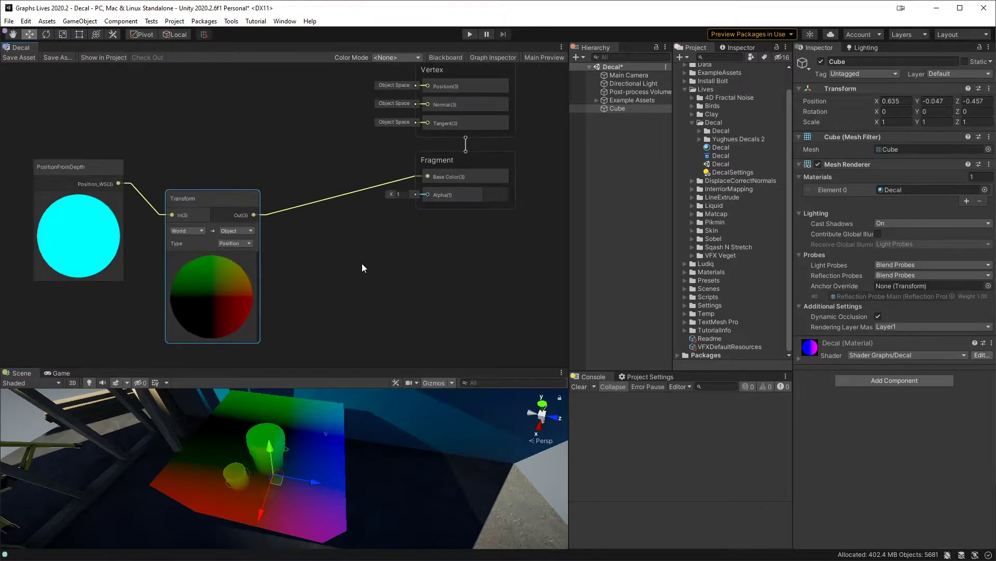
drag(279, 480, 435, 480)
middle_drag(435, 480, 353, 469)
scroll(348, 470, down, 2)
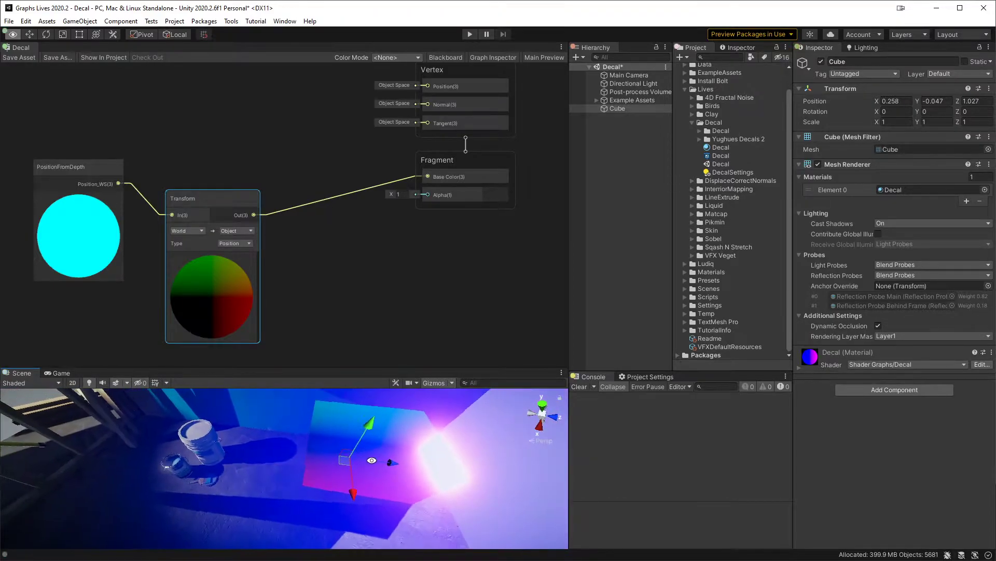
drag(345, 466, 290, 534)
alt+drag(289, 469, 175, 425)
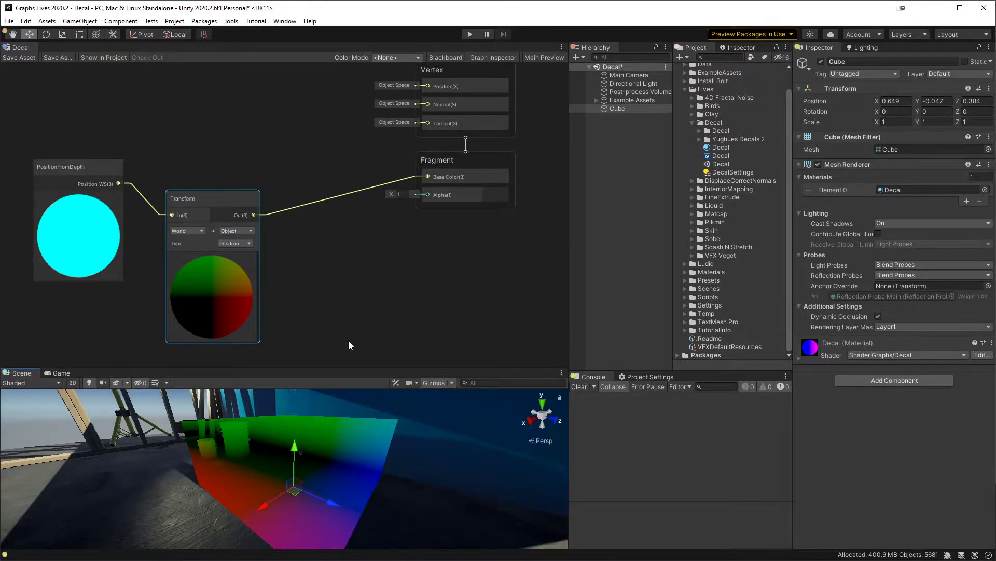
Step: Move the Vertex and Fragment blocks farther right and place the Transform node close beside PositionFromDepth
middle_drag(375, 268, 328, 322)
drag(518, 105, 557, 193)
middle_drag(159, 274, 216, 186)
drag(195, 167, 172, 142)
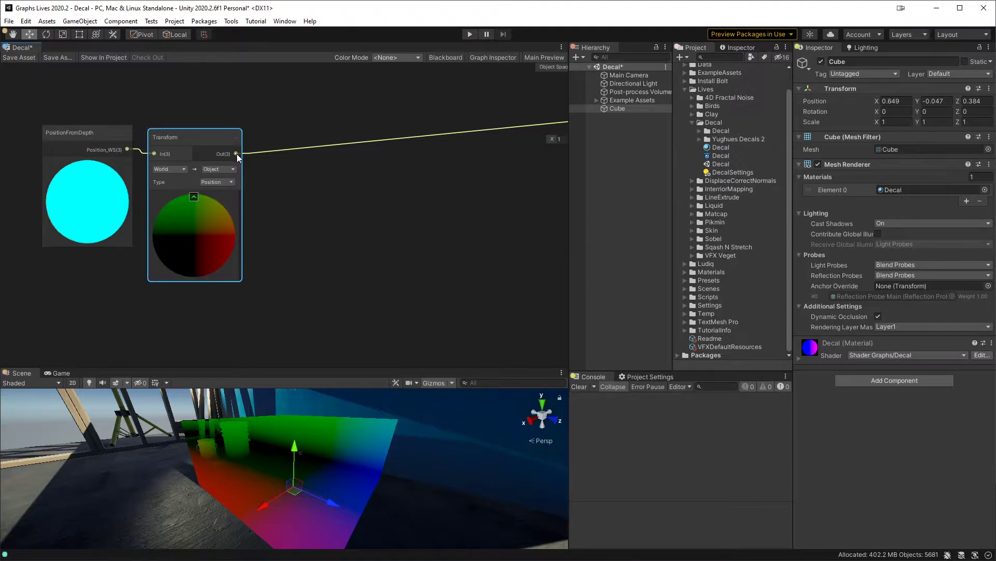
alt+drag(422, 404, 418, 482)
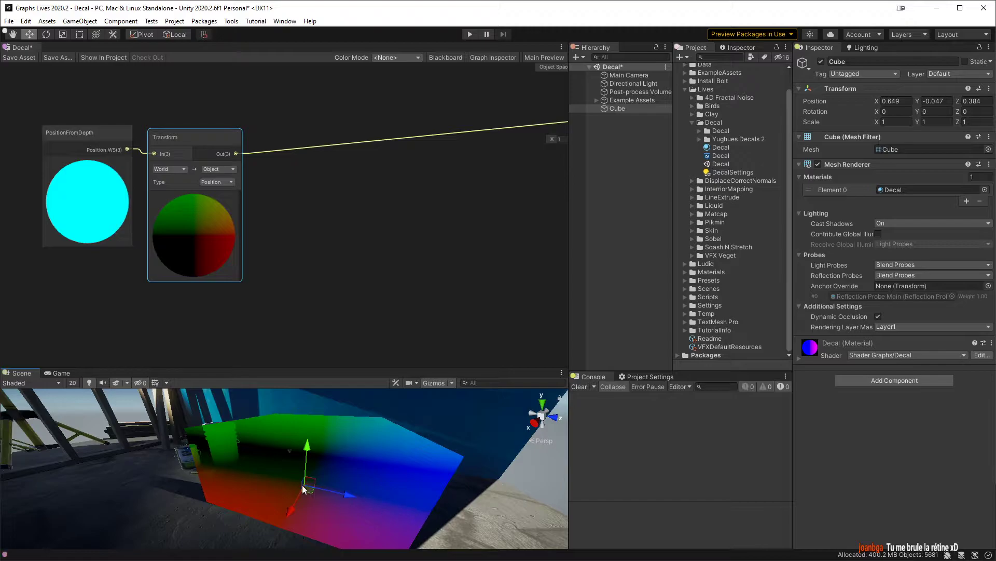
Step: Add an Absolute node fed by the Transform output and align it beside the Transform node
mouse_move(328, 258)
middle_down()
mouse_move(298, 269)
mouse_move(341, 250)
middle_up()
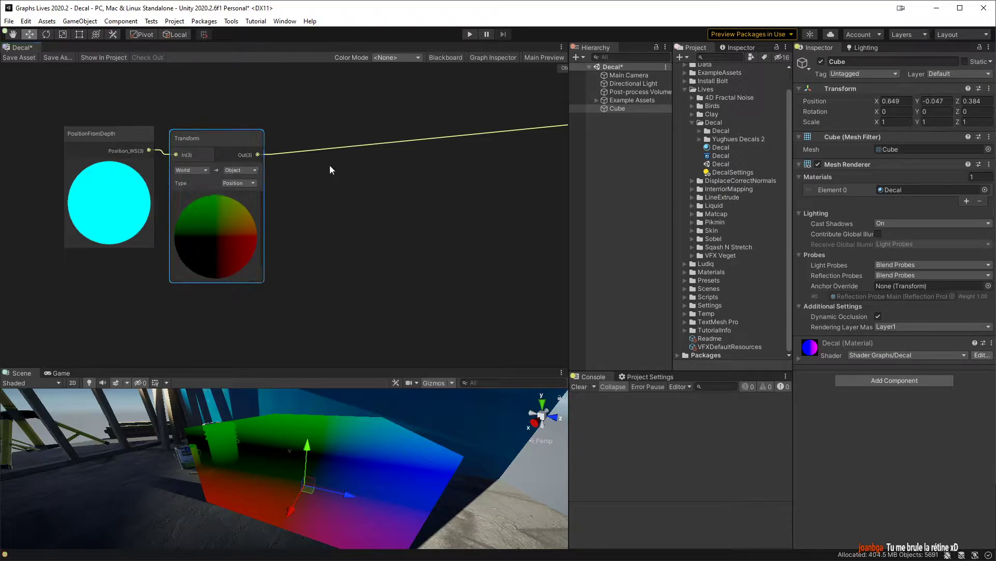
key(Return)
drag(302, 136, 299, 137)
middle_drag(419, 217, 274, 234)
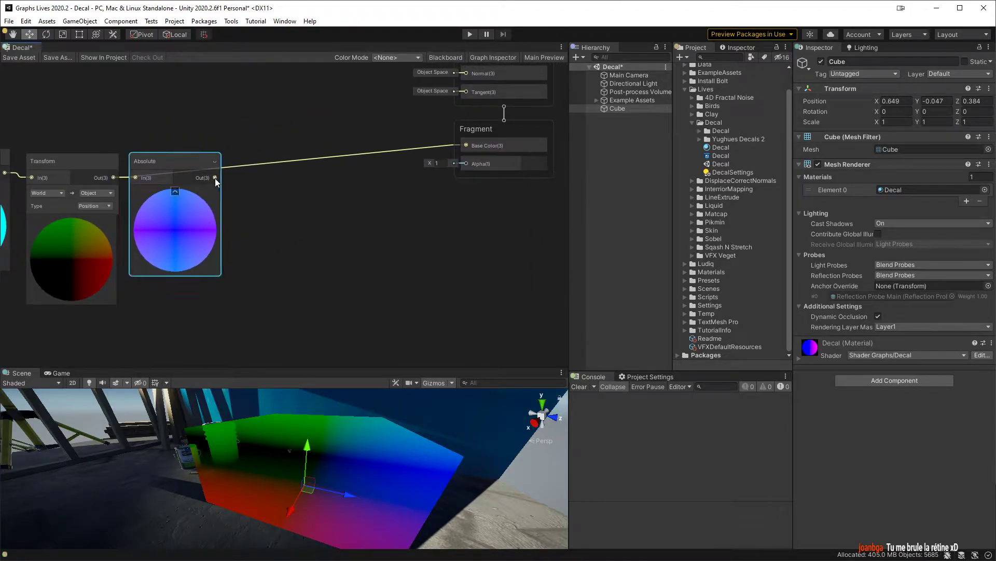
Step: Add a Step node with the Absolute output connected to its Edge input, aligned beside the Absolute node
drag(215, 177, 260, 194)
text(ste)
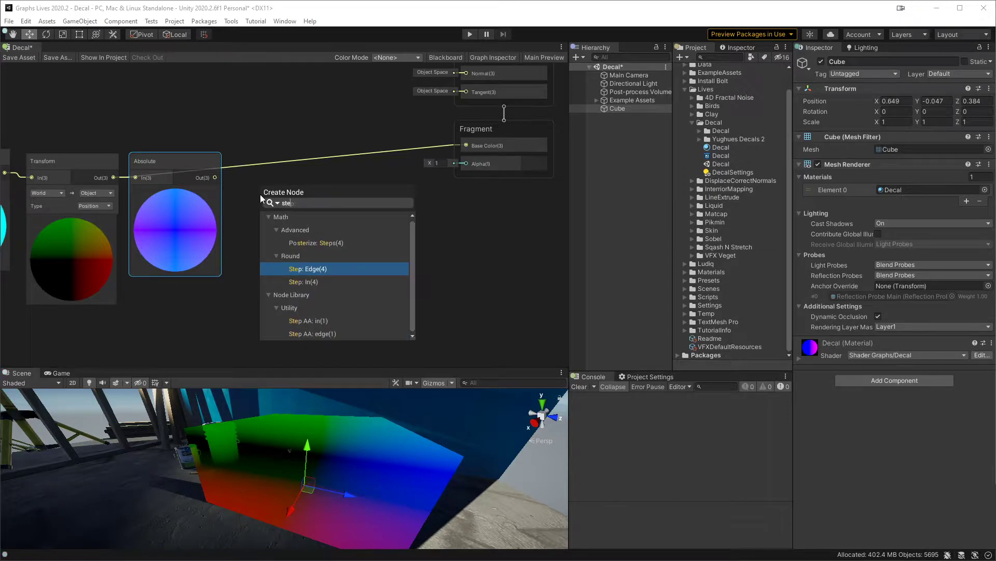
key(Down)
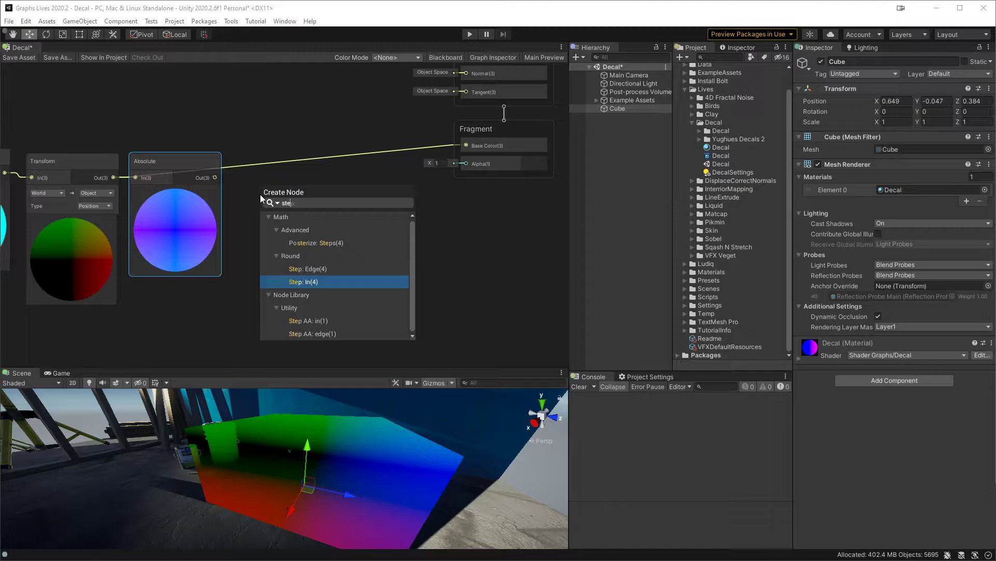
key(Up)
key(Return)
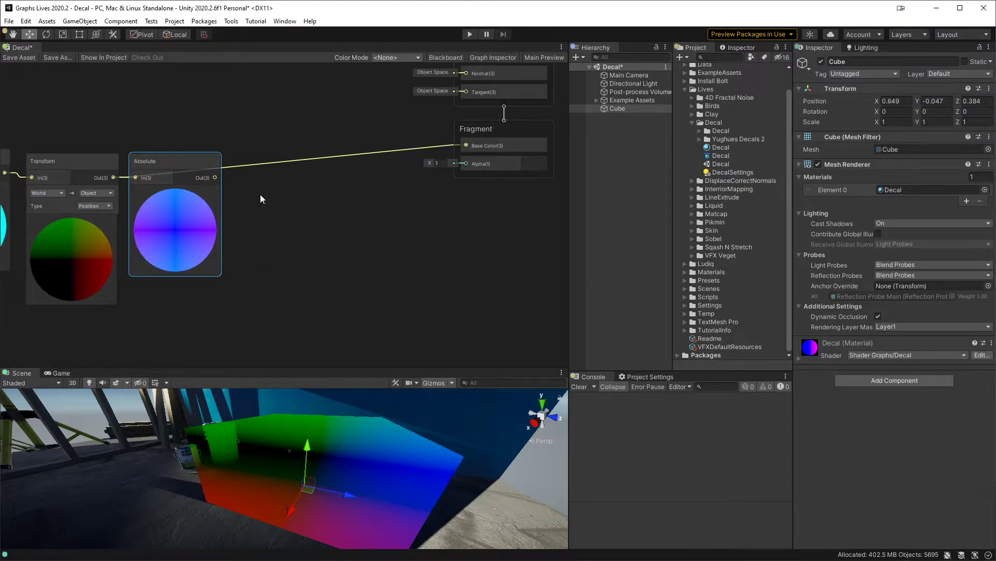
drag(297, 193, 298, 167)
Step: Set the Step node's In values to 0.5 for X, Y and Z
click(190, 188)
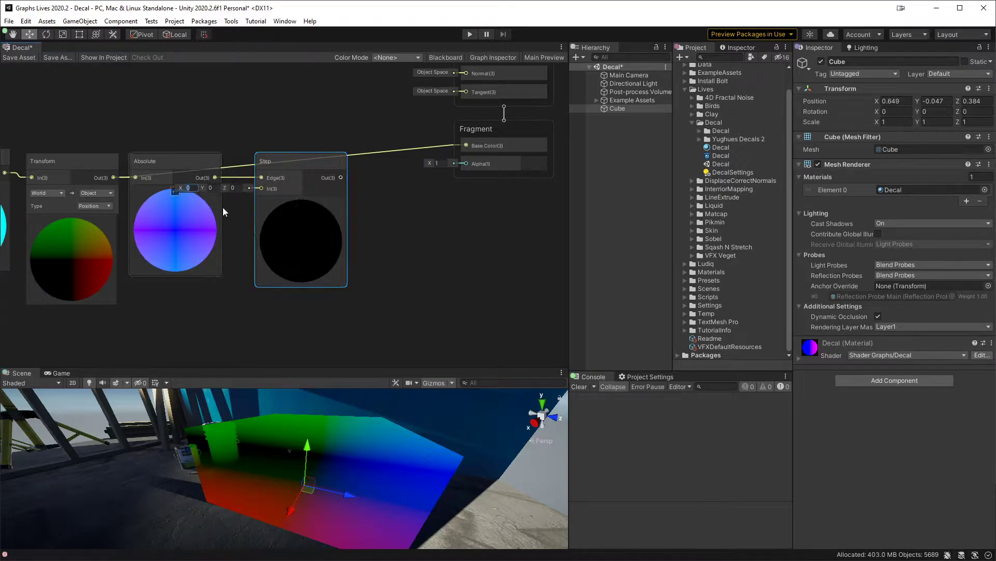
text(0.5)
key(Tab)
text(0.5)
key(Tab)
text(0.5)
click(385, 231)
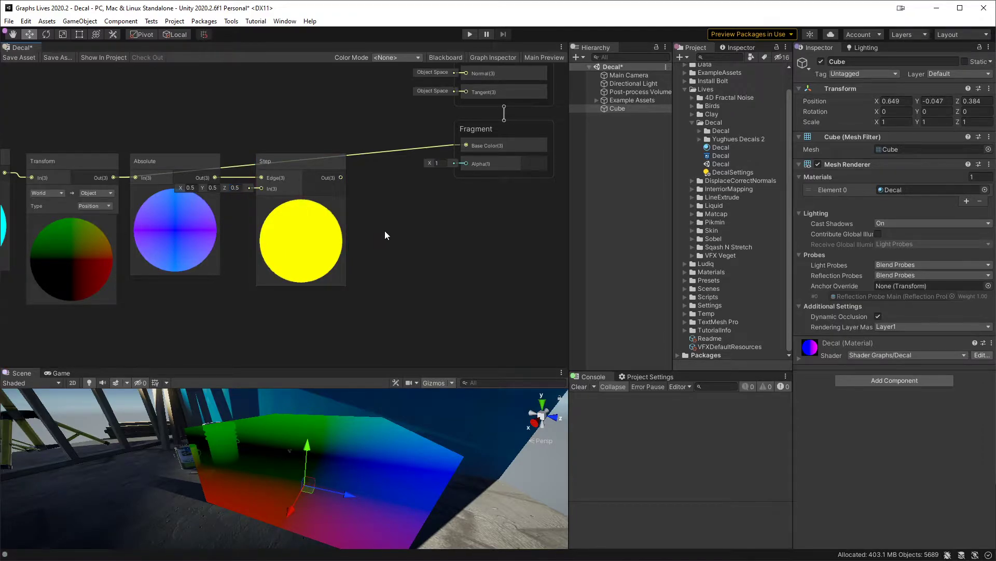
Step: Connect the Step output to the fragment Base Color and save the shader graph
middle_drag(404, 204, 335, 216)
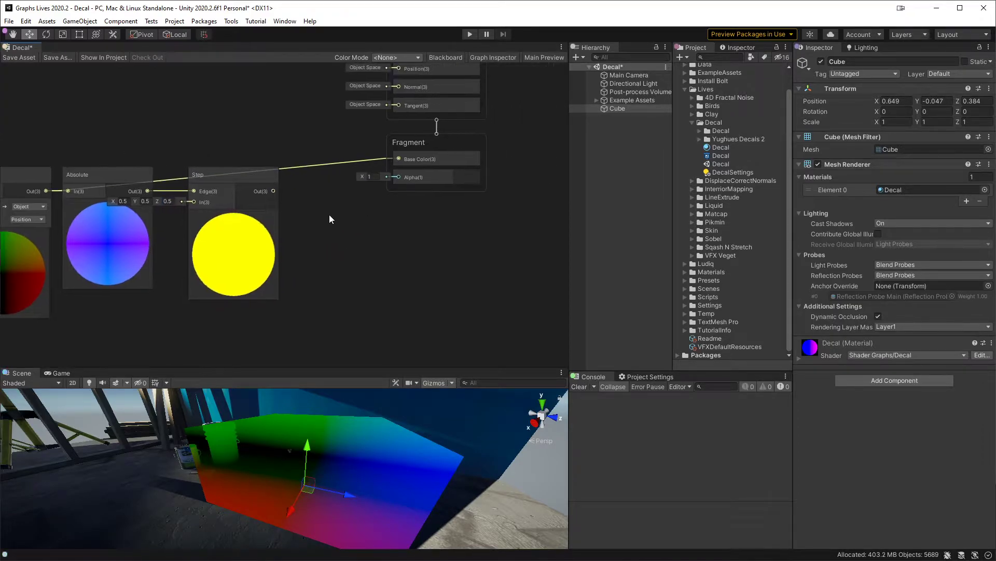
drag(273, 191, 398, 158)
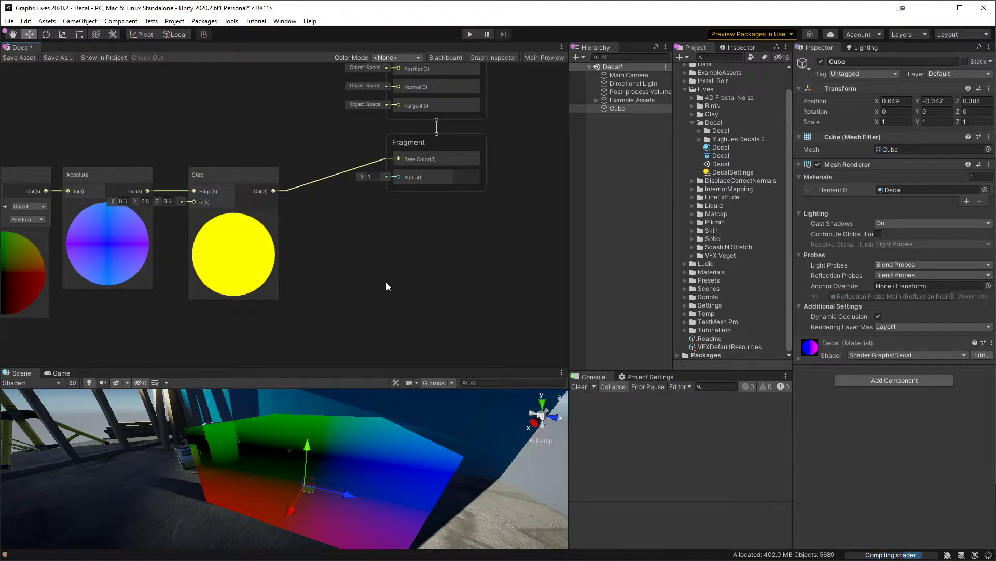
click(16, 58)
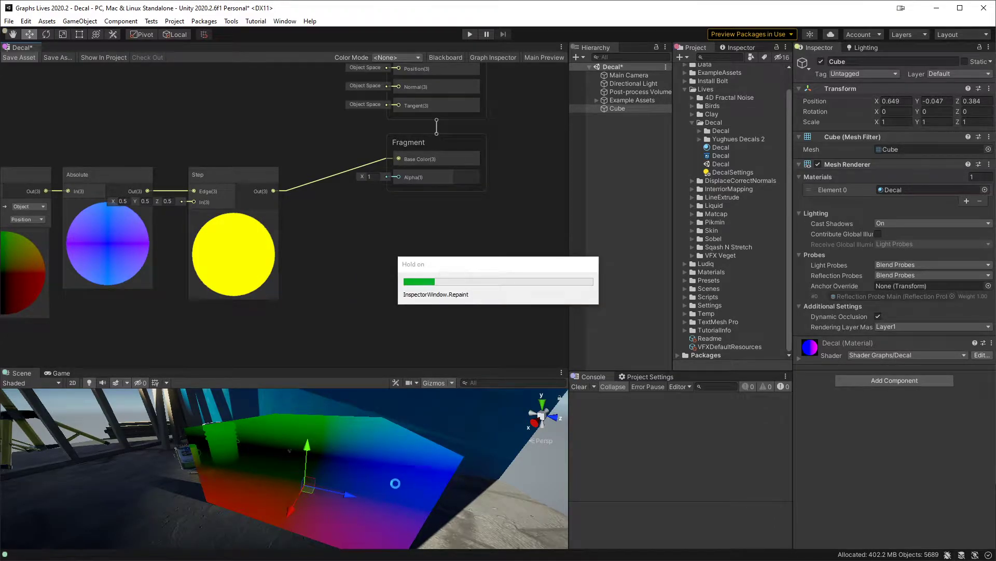
Step: Raise and lower the cube to test the box mask, leaving it at about Y 0.22
alt+drag(395, 483, 326, 452)
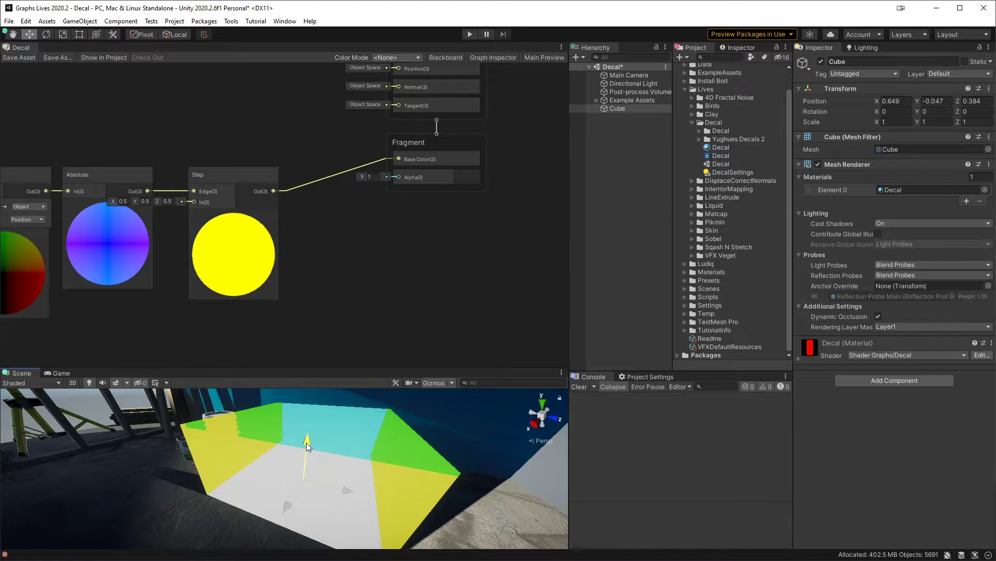
drag(307, 442, 313, 462)
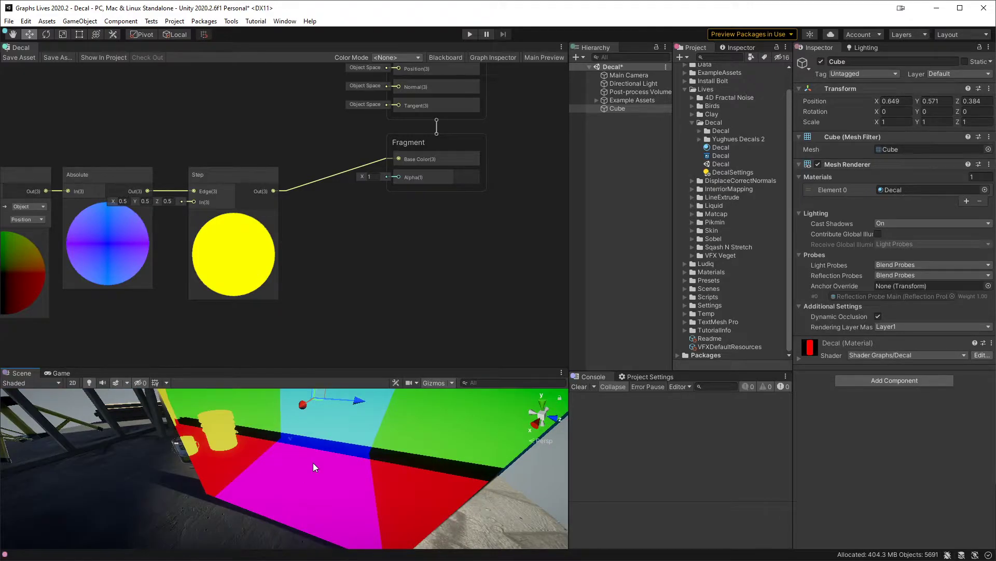
mouse_move(313, 462)
alt+mouse_down()
mouse_move(387, 461)
mouse_move(311, 478)
alt+mouse_up()
drag(324, 410, 316, 446)
Step: Move the Vertex and Fragment blocks farther right to make room after the Step node
middle_drag(398, 267, 327, 348)
scroll(354, 270, down, 1)
drag(375, 235, 554, 229)
click(381, 319)
middle_drag(381, 319, 373, 243)
scroll(278, 257, up, 2)
Step: Add a Split node fed by the Step output and align it beside the Step node
drag(186, 190, 254, 224)
text(split)
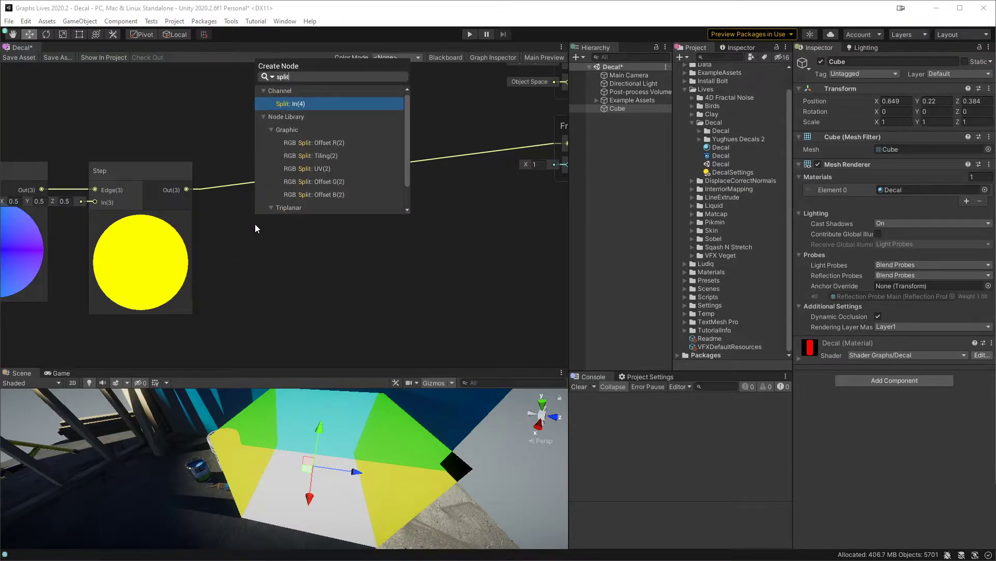
key(Return)
drag(266, 213, 244, 170)
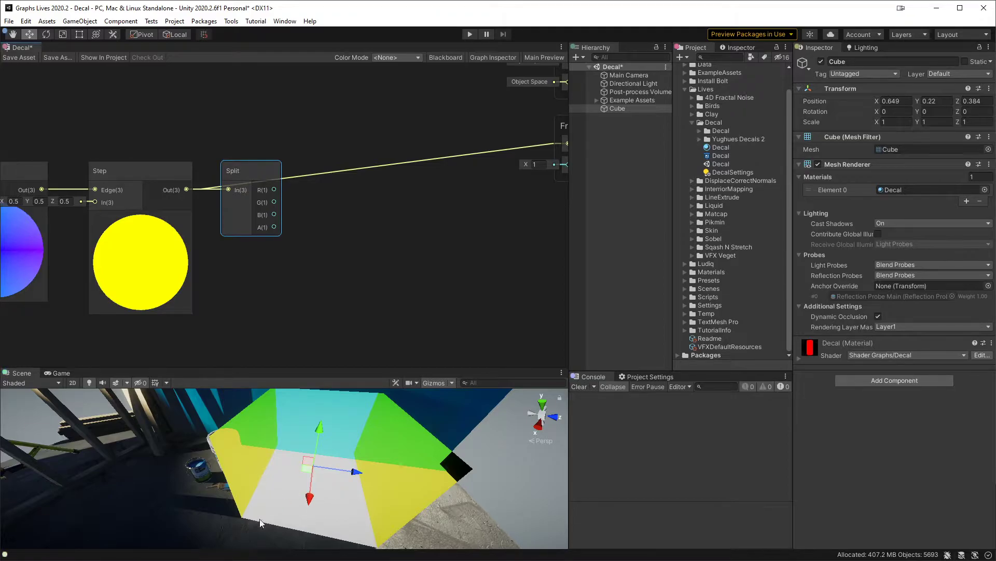
Step: Add a Minimum node fed by the Split node's R and G outputs and collapse its preview
drag(274, 189, 314, 203)
text(min)
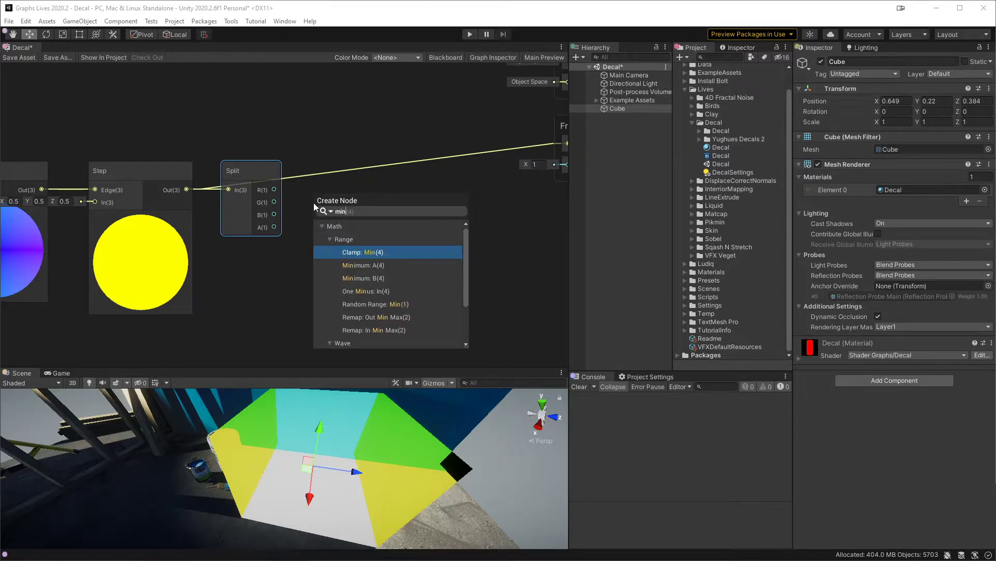
key(Down)
key(Return)
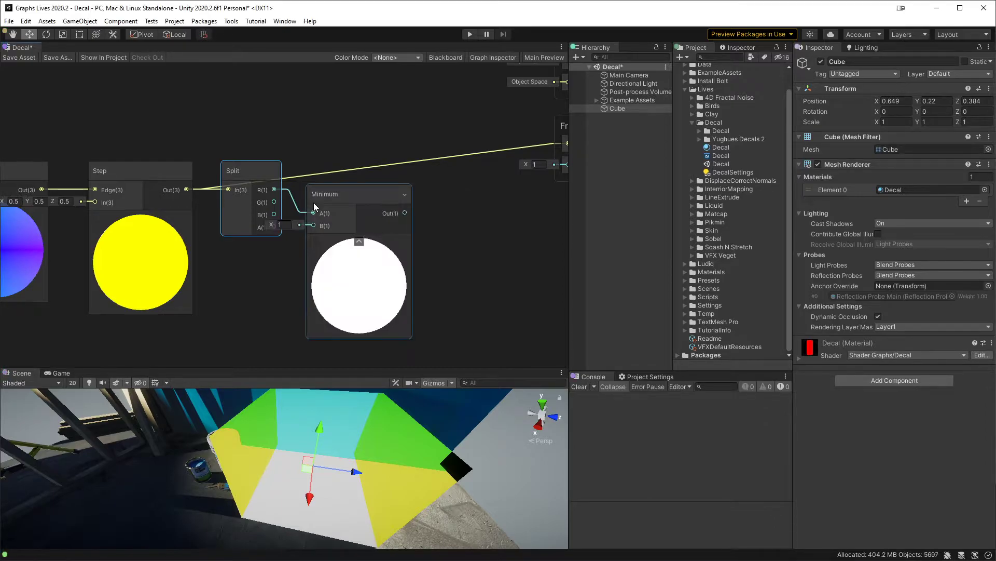
drag(274, 201, 313, 225)
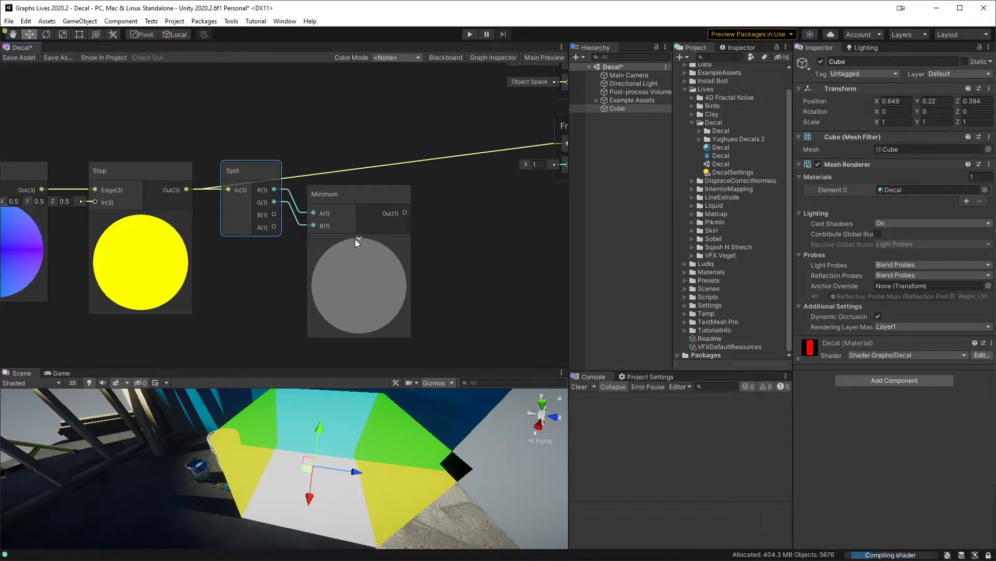
click(365, 244)
click(360, 239)
Step: Duplicate the Minimum node, feed it the first Minimum's output and the Split's B output, and align it beside the original
drag(322, 193, 424, 198)
key(ctrl+d)
drag(353, 189, 274, 215)
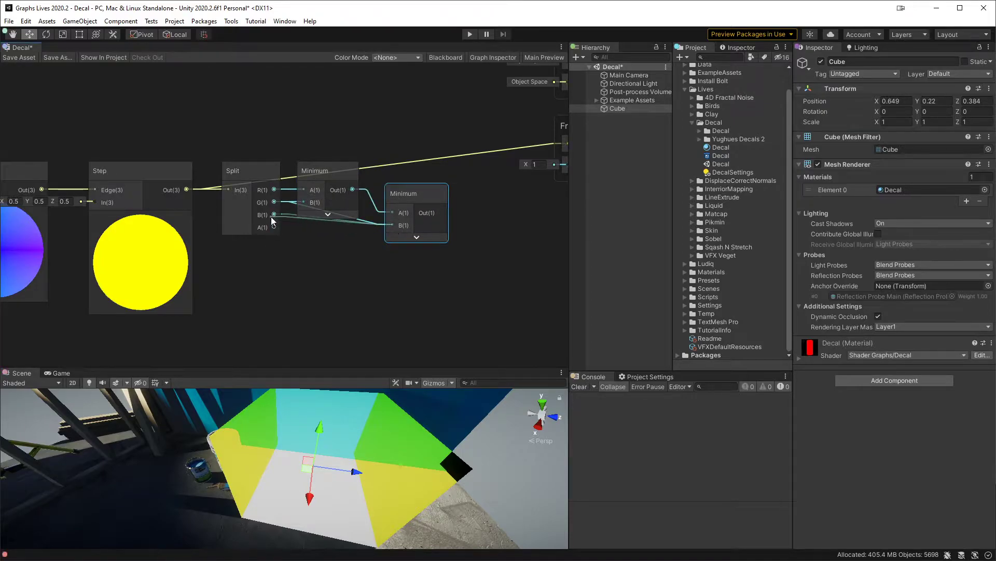
drag(415, 191, 401, 194)
Step: Connect the second Minimum node's output to the fragment Base Color and save the shader graph
middle_drag(431, 210, 352, 232)
drag(350, 233, 490, 166)
click(19, 57)
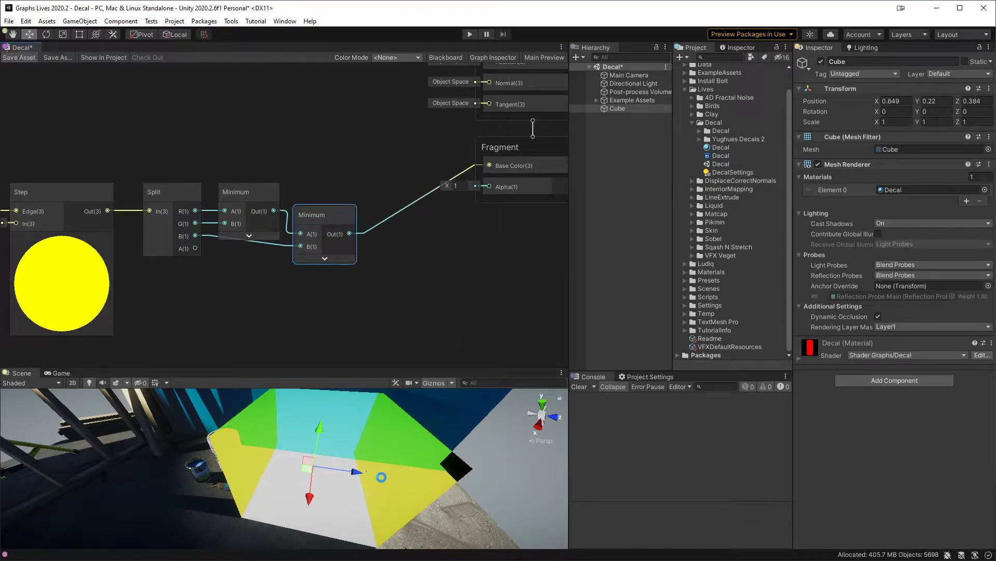
Step: Move the cube around the floor to test the combined mask, leaving it at about X 0.736, Y 0.208, Z 0.263
middle_drag(382, 477, 354, 468)
alt+drag(354, 468, 271, 493)
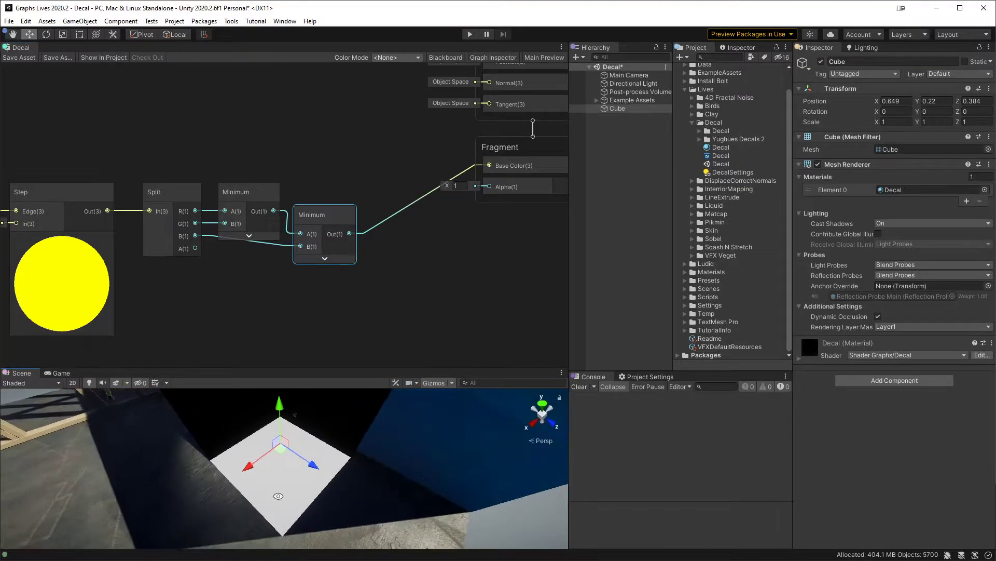
scroll(336, 486, down, 3)
alt+drag(335, 486, 298, 488)
middle_drag(322, 465, 270, 464)
mouse_move(270, 465)
alt+mouse_down()
mouse_move(299, 476)
mouse_move(253, 459)
mouse_move(217, 485)
mouse_move(231, 495)
mouse_move(240, 478)
mouse_move(321, 475)
alt+mouse_up()
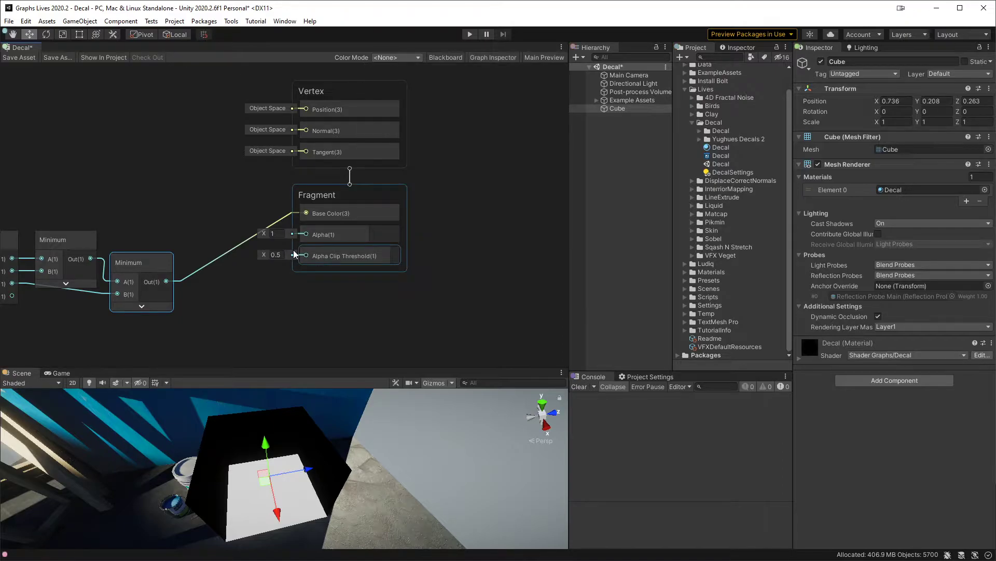
Step: Reroute the second Minimum's output from Base Color to the fragment Alpha and save the shader graph
middle_drag(294, 254, 432, 221)
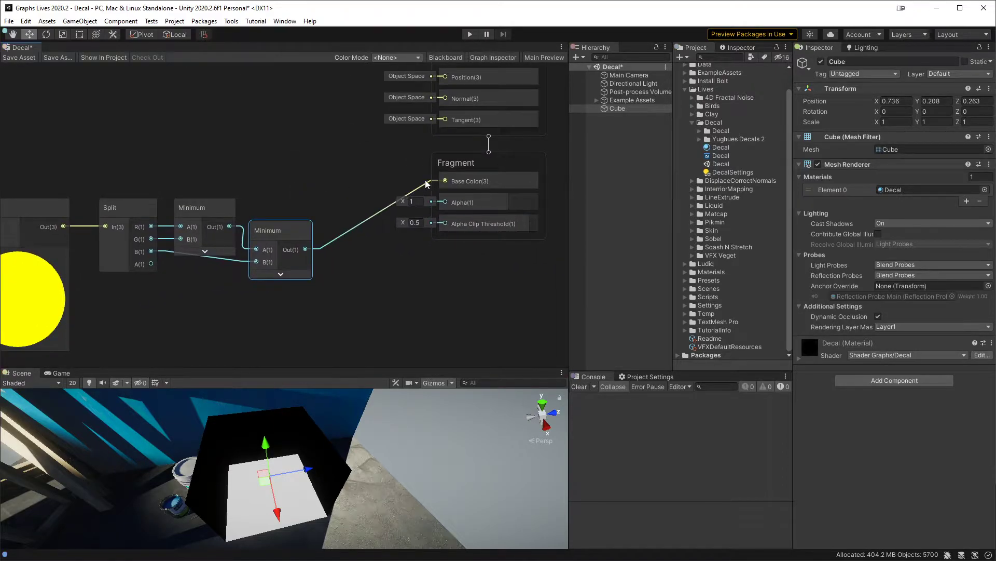
drag(425, 189, 445, 202)
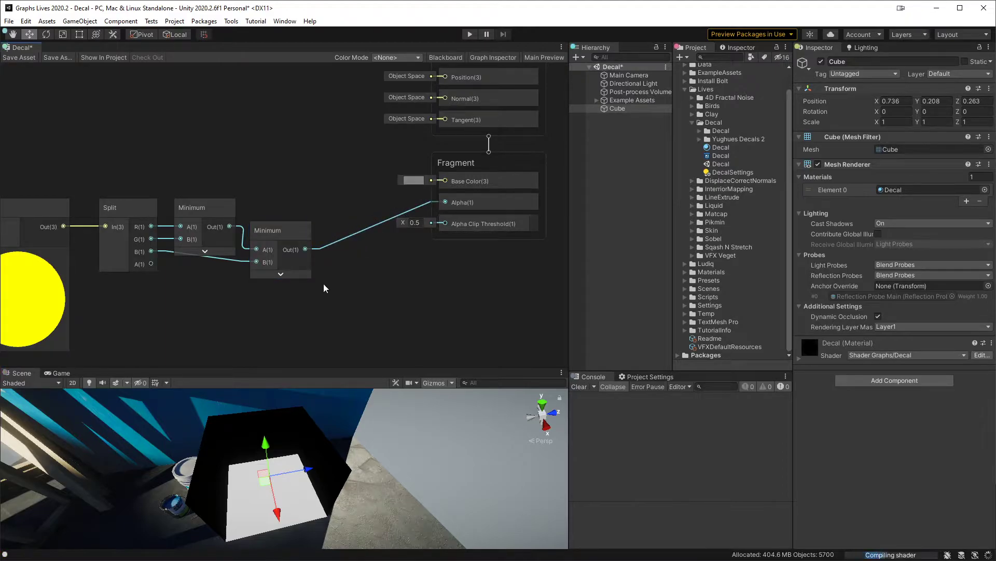
click(21, 60)
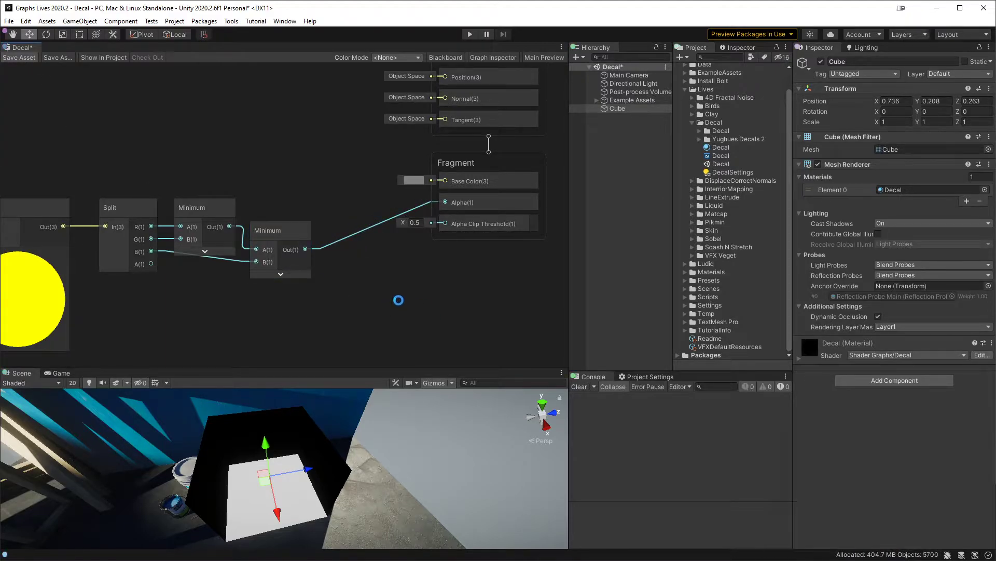
Step: Check the clipped decal in an enlarged scene view and add a Box Collider component to the cube
alt+drag(305, 499, 333, 454)
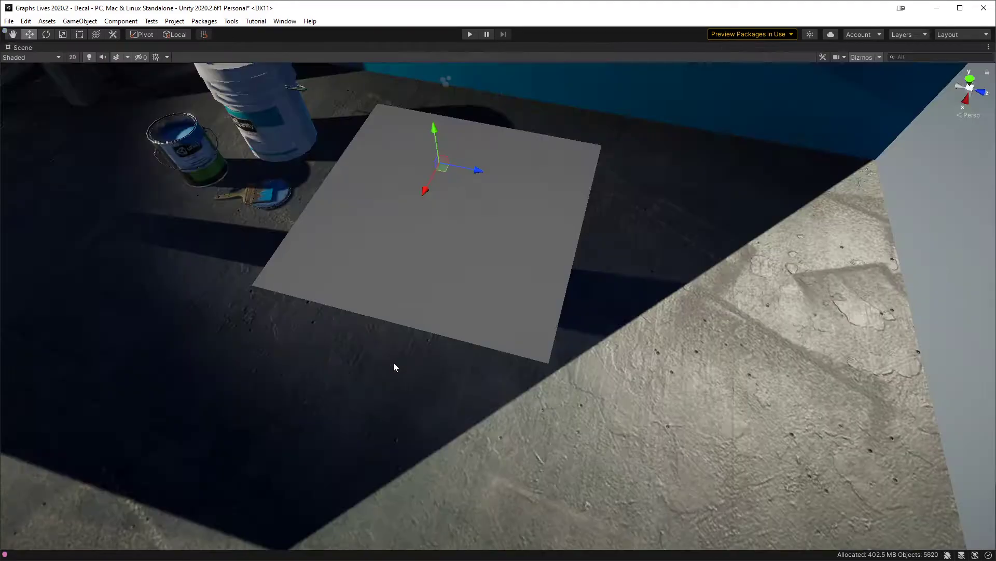
key(shift+space)
middle_drag(488, 295, 502, 321)
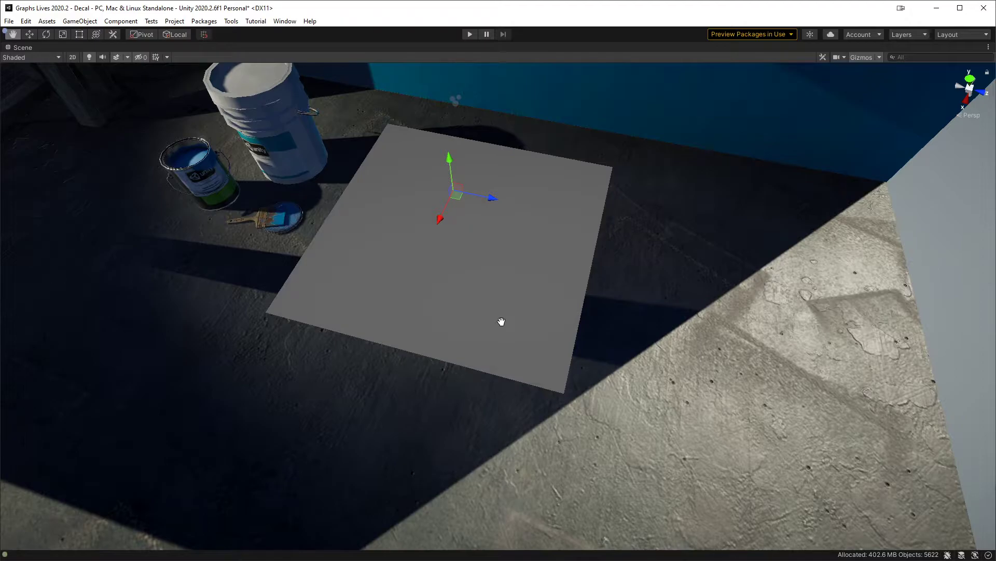
alt+drag(501, 322, 686, 279)
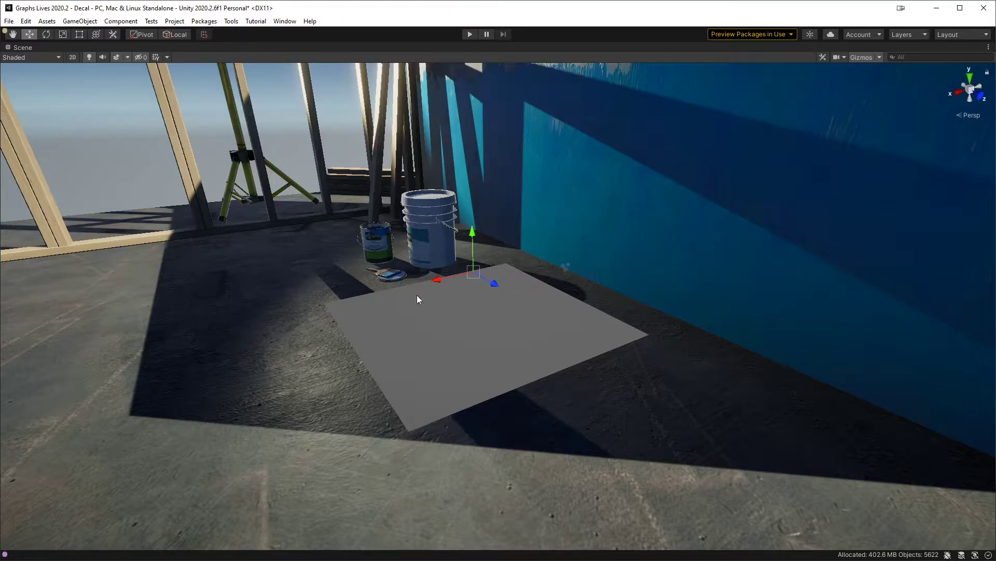
key(shift+space)
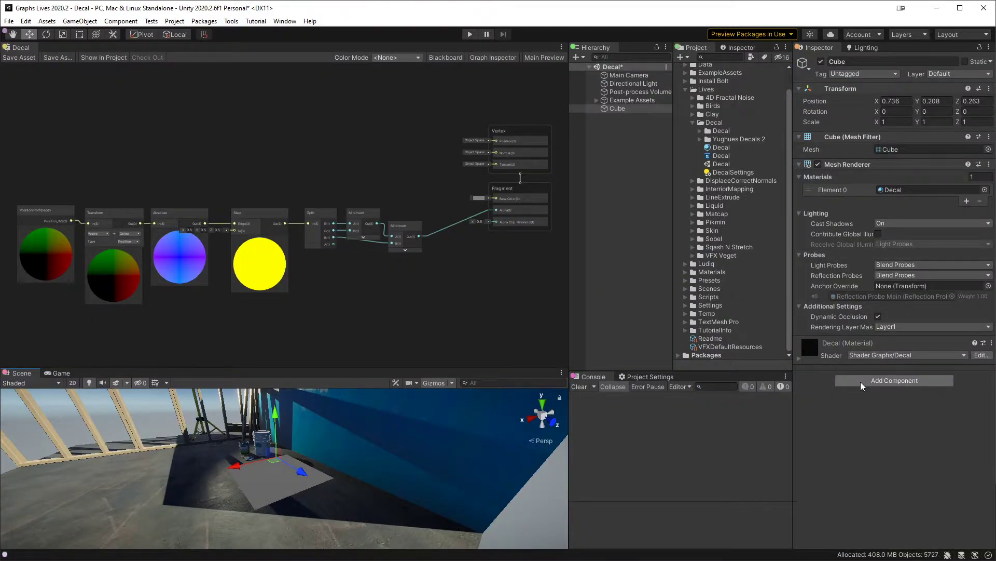
click(861, 386)
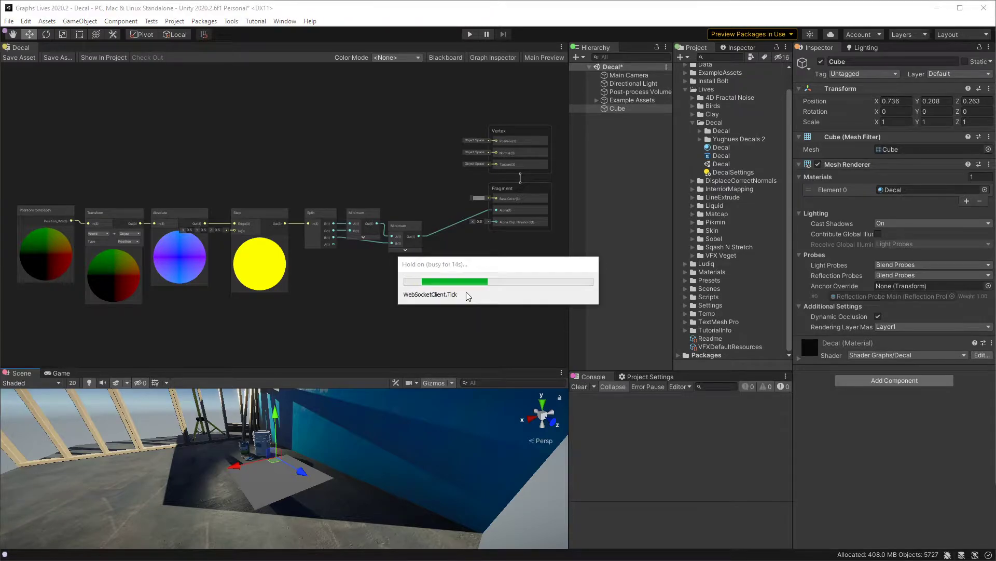
text(box)
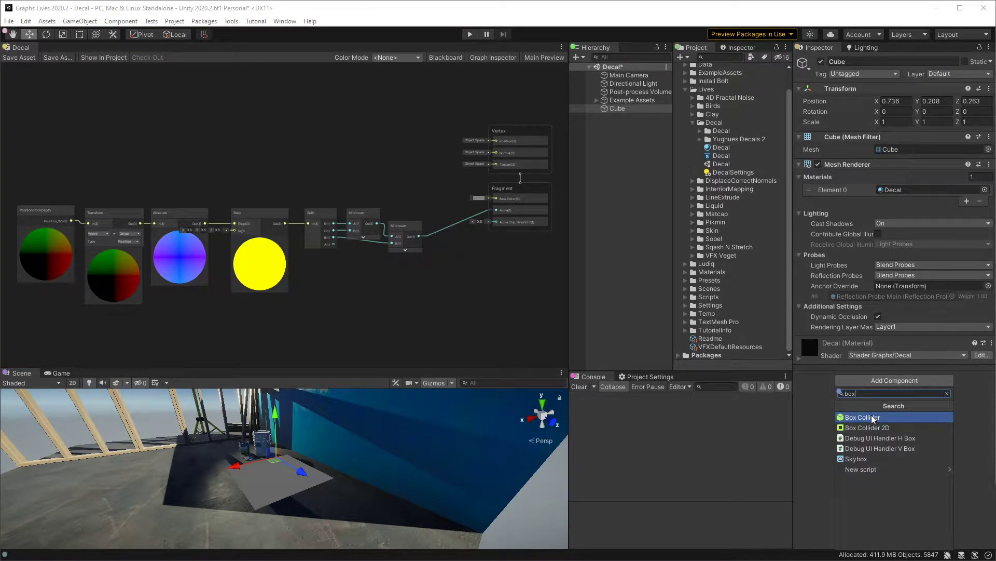
click(874, 418)
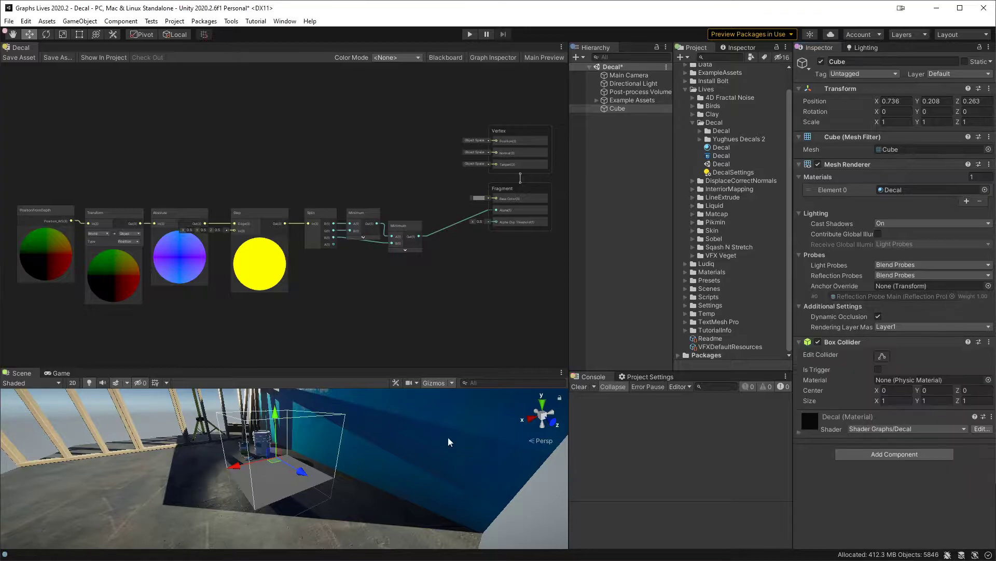
Step: Reposition the cube by its collider outline in the enlarged scene view, to about X 0.834, Y 0.348, Z 0.346
middle_drag(326, 458, 355, 460)
key(shift+space)
alt+drag(355, 460, 539, 291)
alt+drag(462, 295, 618, 329)
drag(559, 271, 605, 332)
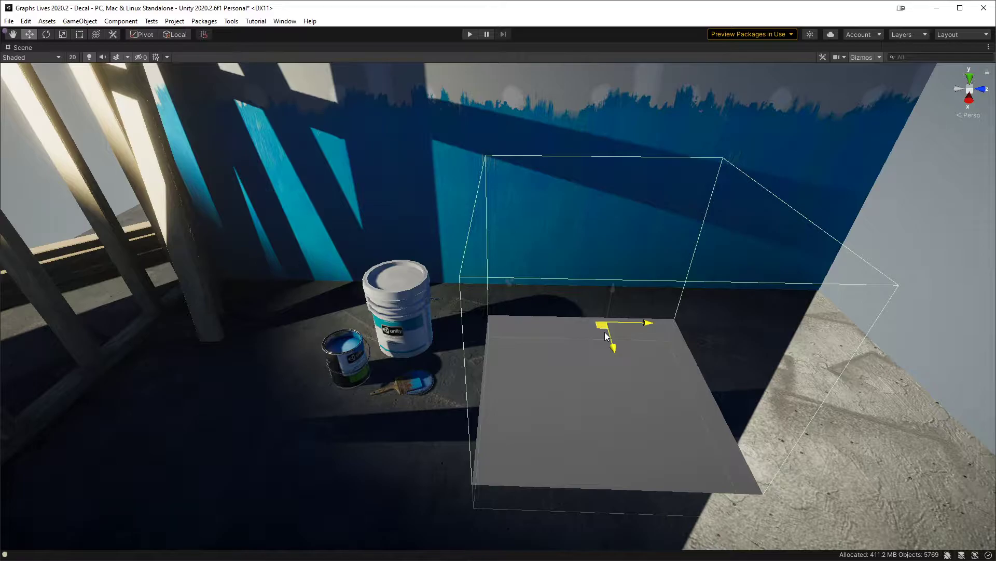
drag(604, 332, 592, 331)
key(shift+space)
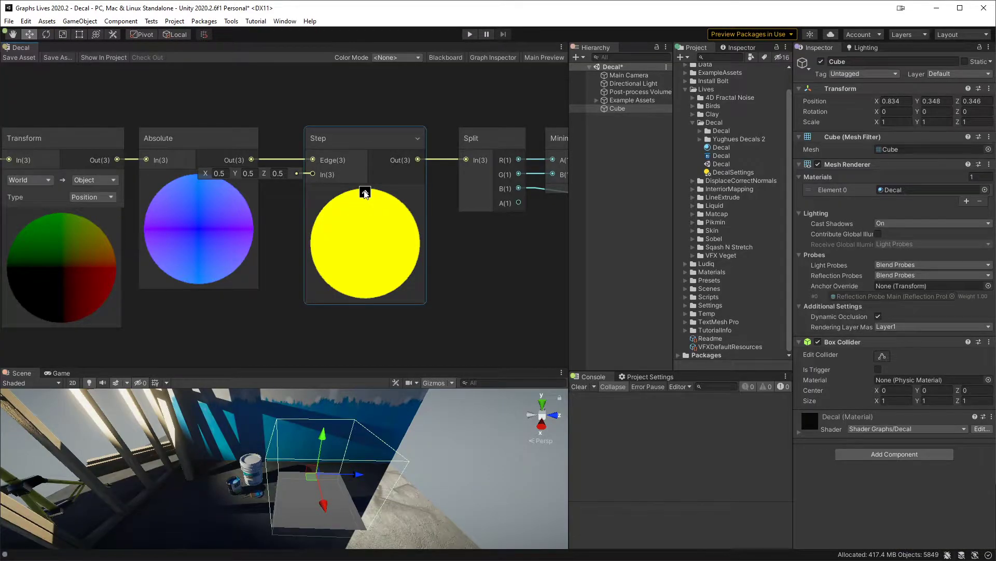
Step: Collapse the previews of the PositionFromDepth, Transform, Absolute and Step nodes
click(365, 193)
click(197, 178)
middle_drag(100, 241, 299, 253)
click(260, 227)
click(120, 181)
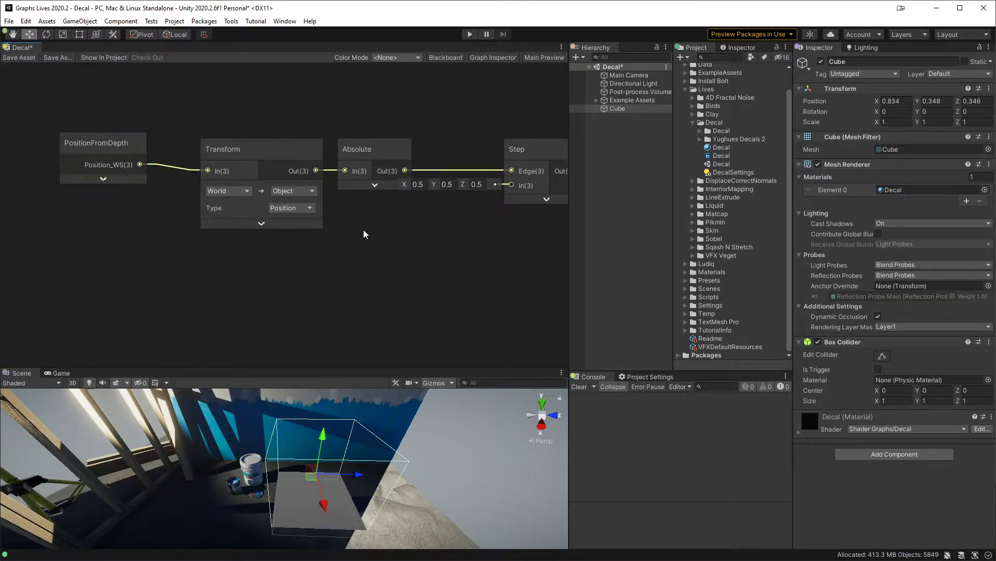
Step: Pull the Step and Split nodes in close behind the Absolute node to compact the graph
scroll(359, 229, down, 2)
middle_drag(359, 229, 253, 235)
click(403, 166)
drag(409, 168, 362, 185)
drag(546, 165, 434, 164)
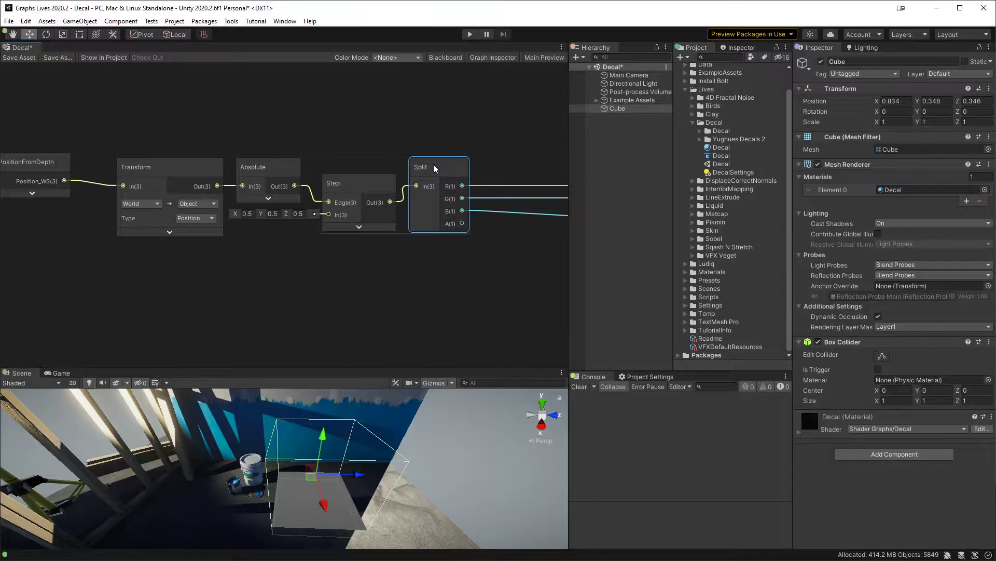
drag(14, 158, 95, 167)
middle_drag(416, 150, 128, 151)
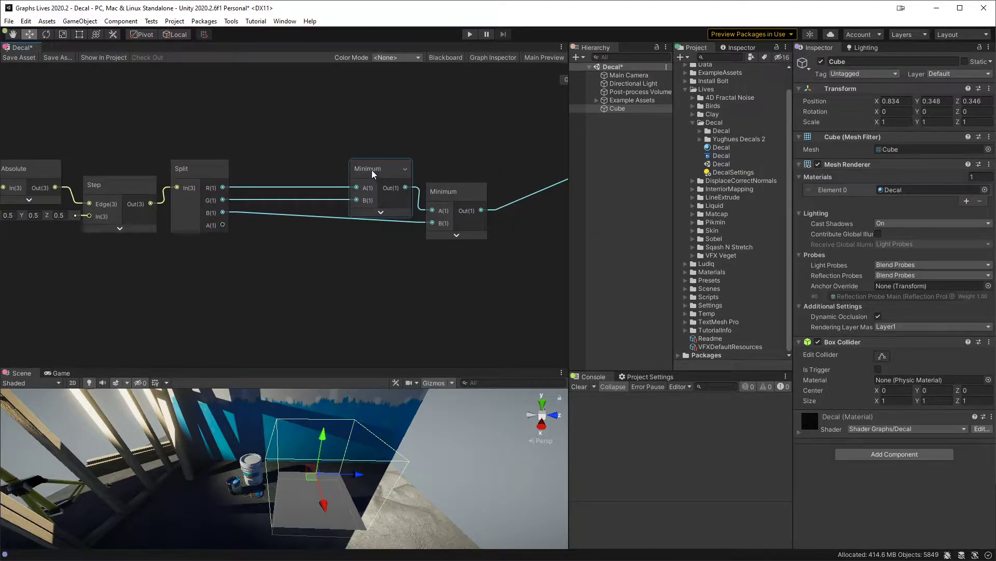
Step: Move both Minimum nodes next to the Split node, staggering the second slightly below the first
drag(371, 169, 262, 126)
drag(445, 192, 338, 180)
drag(267, 125, 268, 155)
drag(340, 188, 340, 183)
middle_drag(543, 142, 668, 191)
scroll(274, 168, down, 2)
scroll(318, 167, up, 1)
middle_drag(401, 164, 453, 161)
click(288, 216)
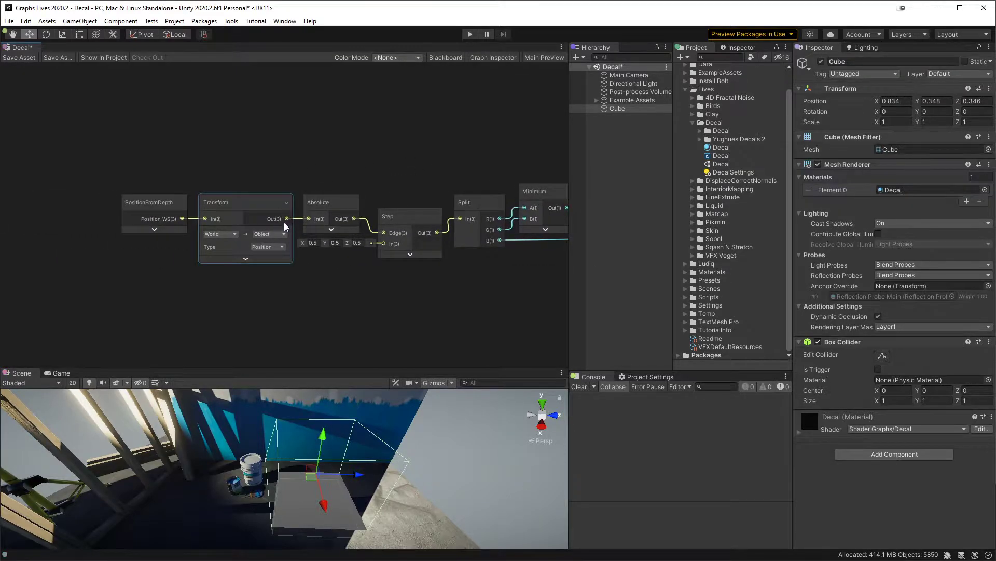
click(380, 246)
Step: Set the cube's X rotation to 90 degrees and view it from above
alt+drag(334, 523, 222, 448)
key(e)
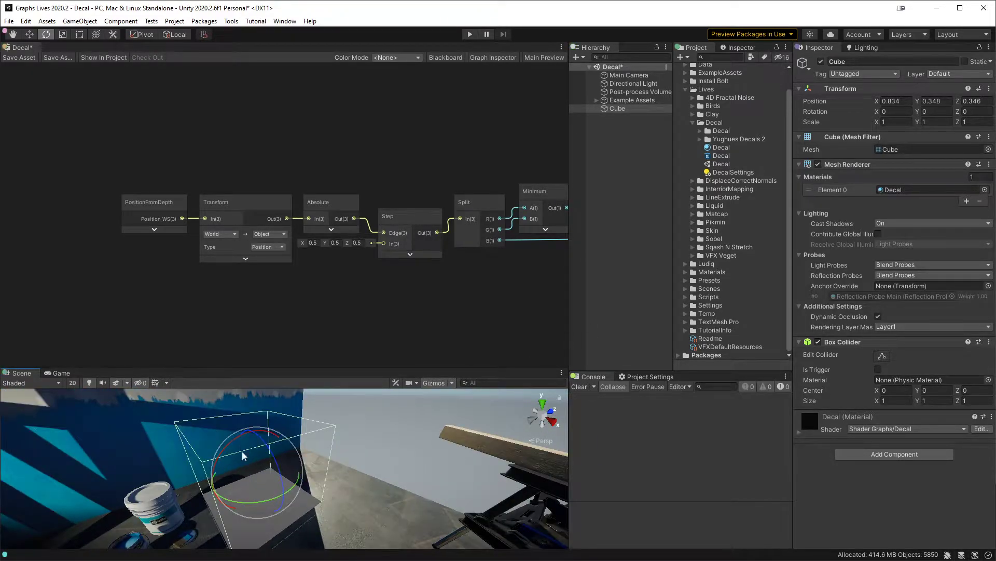
click(897, 112)
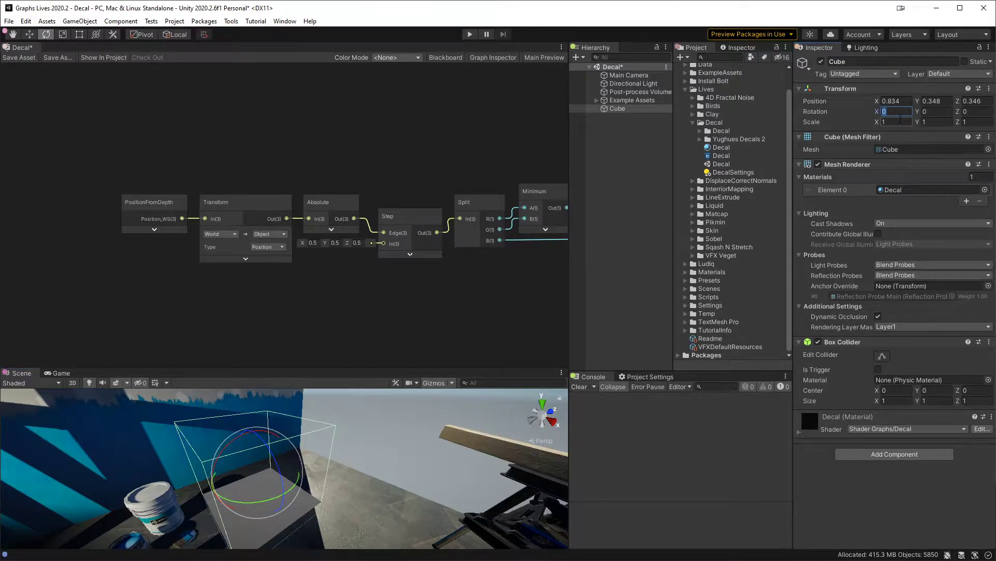
text(90)
key(Return)
alt+drag(296, 528, 289, 471)
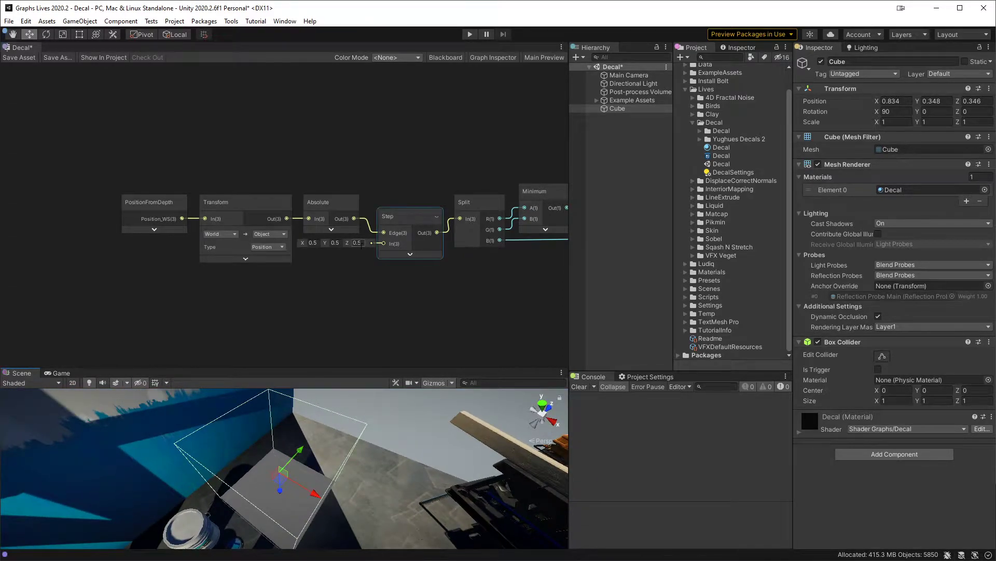
Step: Add a Texture 2D property named Albedo to the shader graph
middle_drag(370, 288, 332, 268)
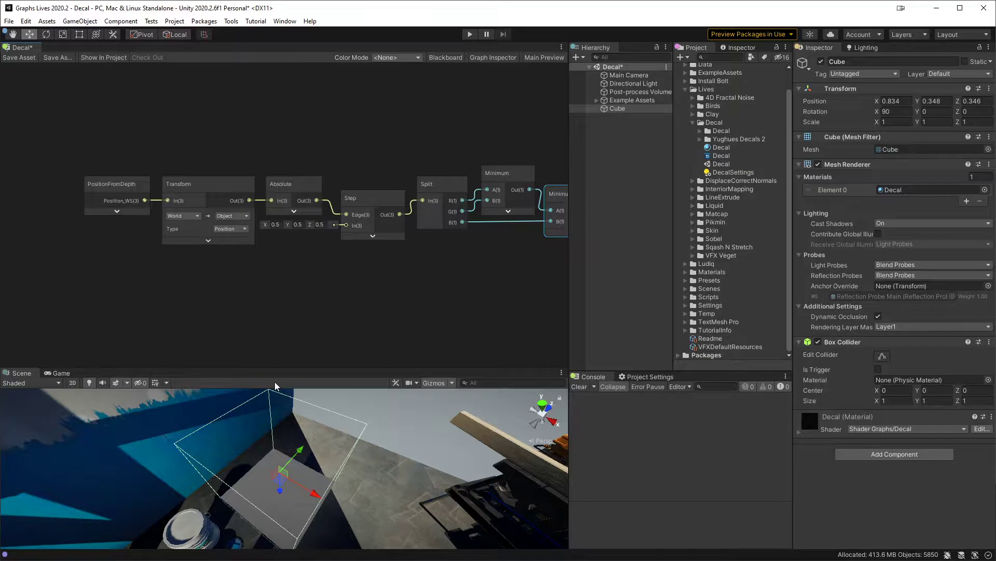
click(95, 177)
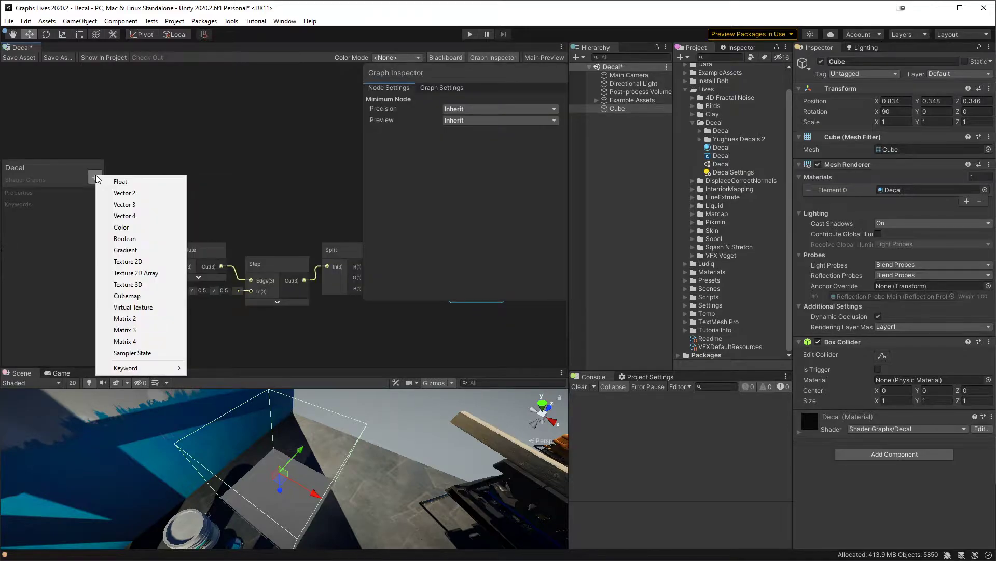
click(213, 174)
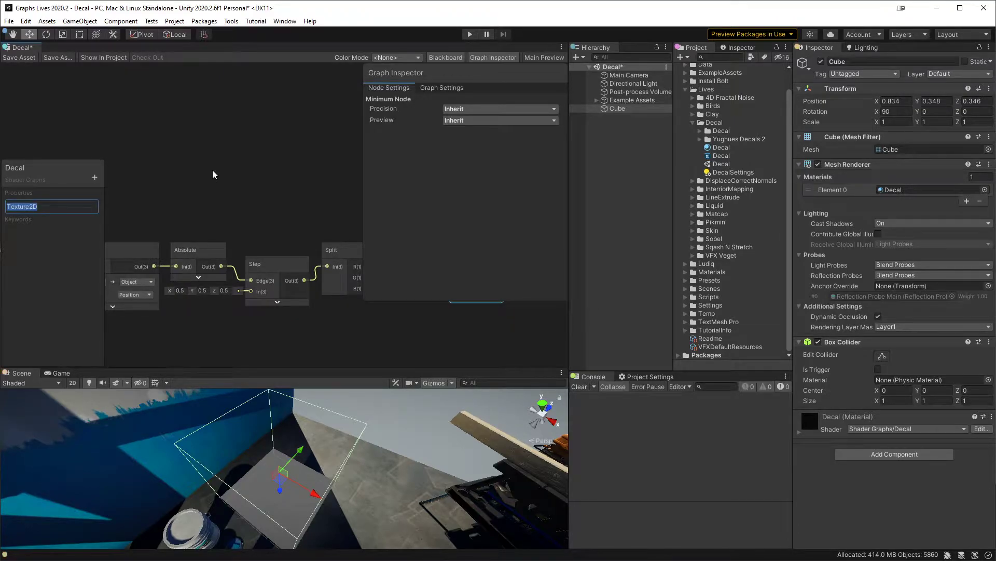
text(Albedo)
key(Return)
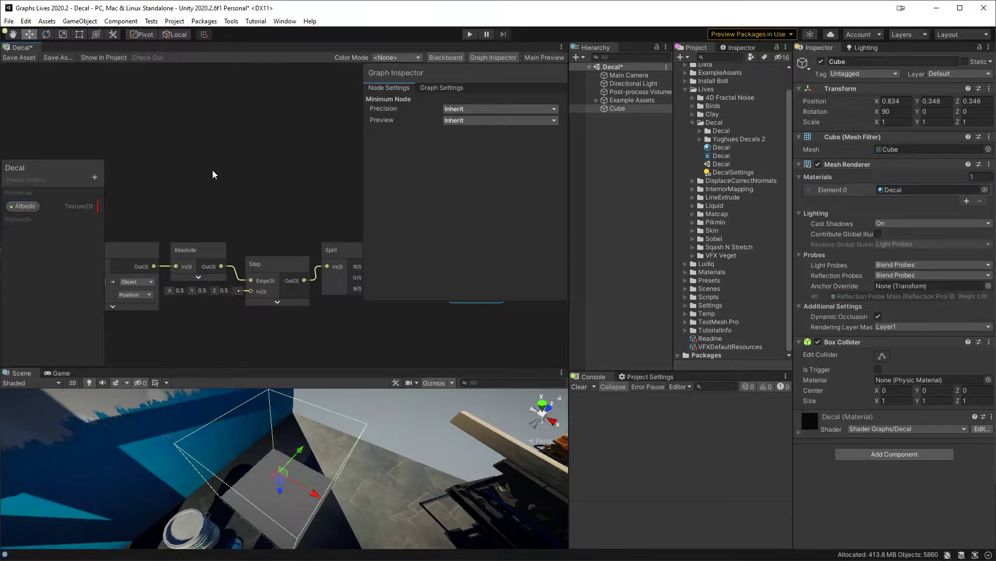
Step: Place the Albedo property in the empty area above the mask nodes and hide the Blackboard and Graph Inspector
drag(22, 206, 159, 107)
click(450, 58)
click(505, 56)
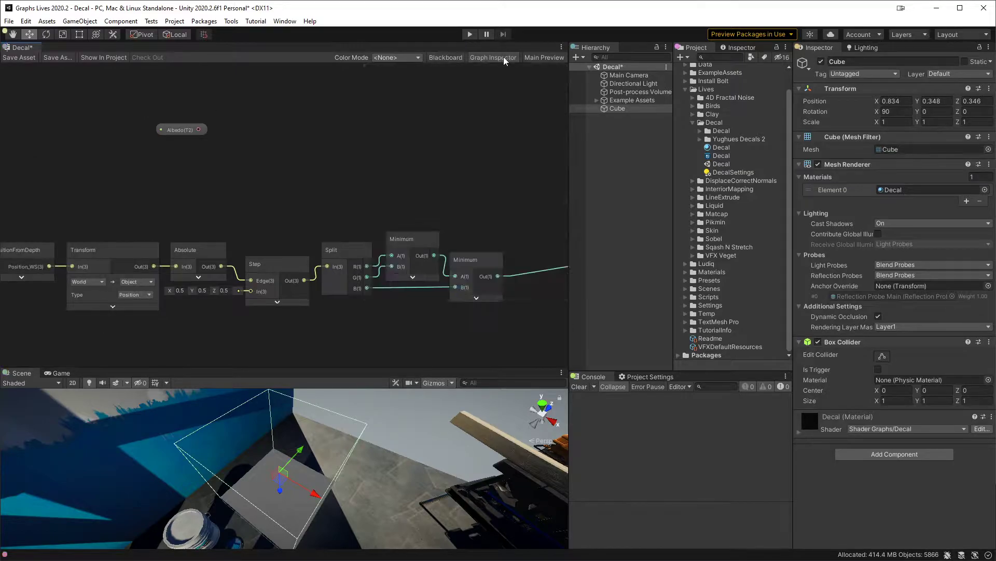
Step: Add a Sample Texture 2D node with its Texture input fed by the Albedo property
middle_drag(213, 163, 278, 185)
drag(245, 178, 275, 154)
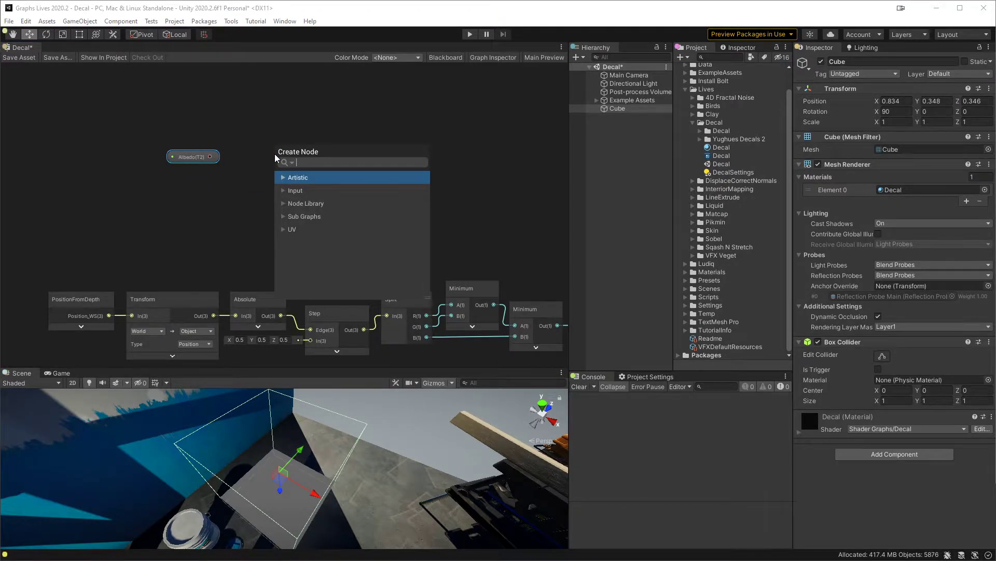
text(sam)
key(Up)
key(Down)
key(Return)
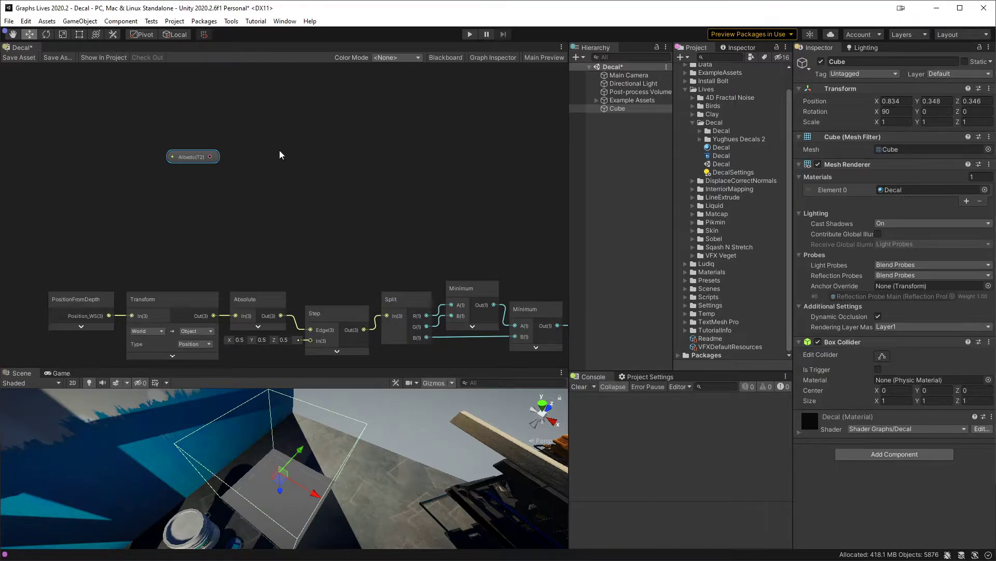
Step: Move the Sample Texture 2D node higher, collapse its preview, and raise the Albedo property to match
drag(306, 151, 324, 114)
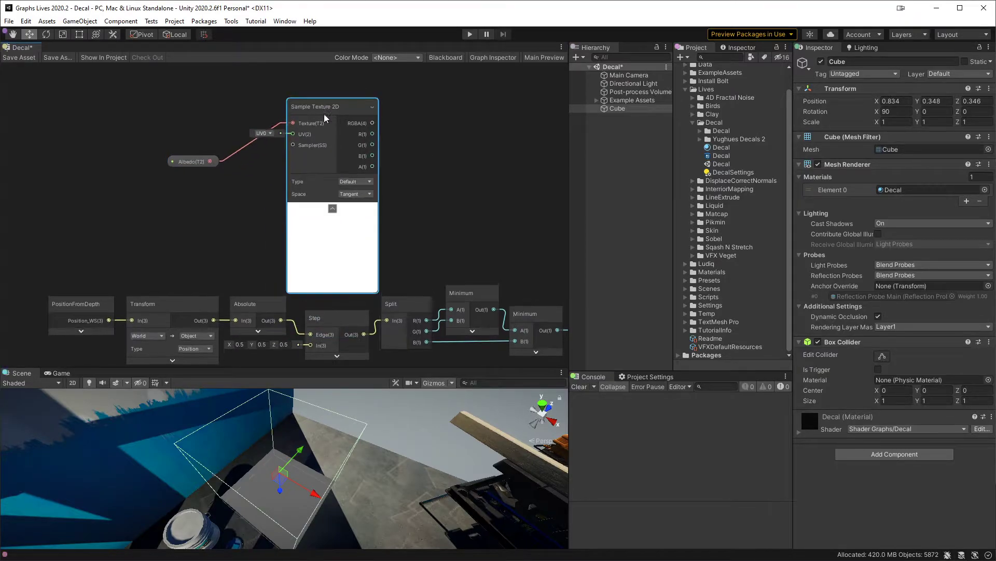
click(332, 208)
drag(192, 164, 202, 109)
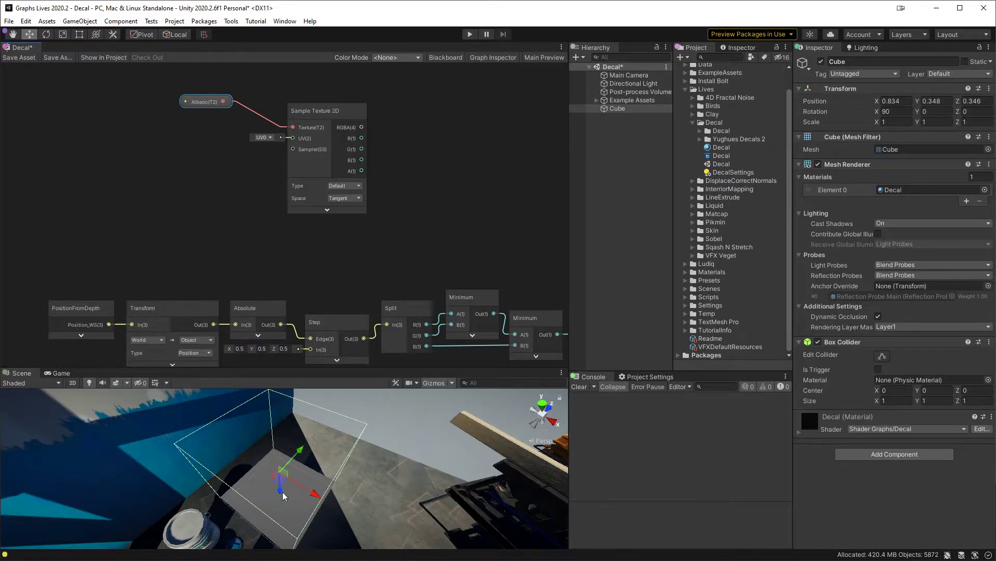
Step: Add an Add node above the mask nodes with its A input fed by the Transform node's object-space output
middle_drag(318, 246, 307, 225)
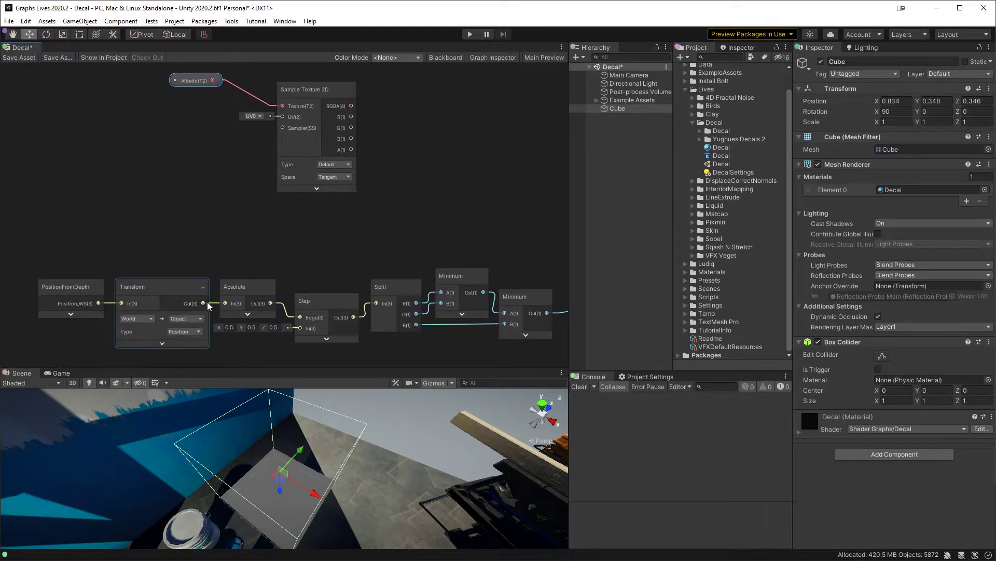
drag(207, 301, 190, 139)
text(ad)
key(Return)
alt+drag(283, 466, 247, 481)
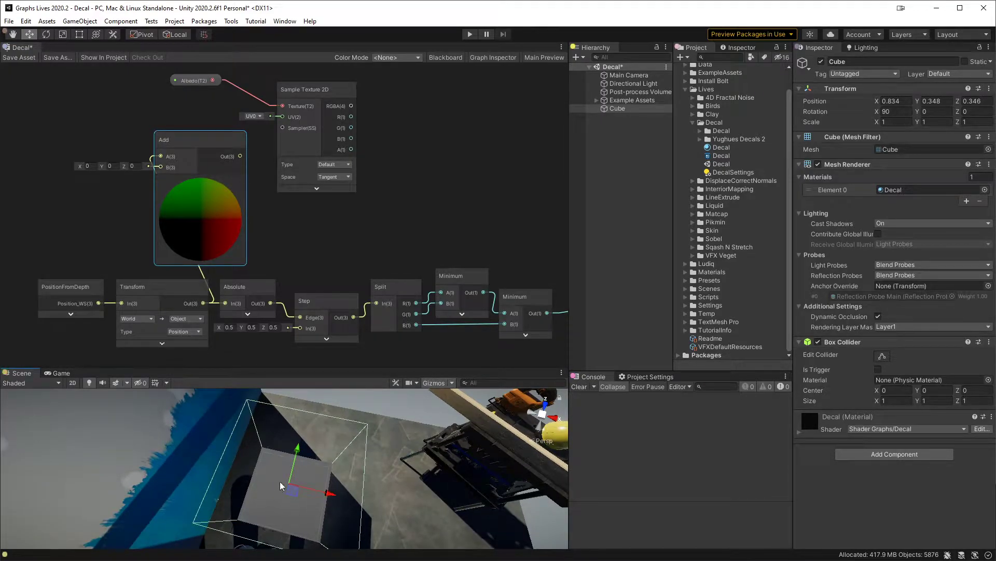
Step: Set the Add node's B input to 0.5 in X and Y, and collapse its preview
click(89, 166)
text(0.5)
key(Tab)
text(.5)
key(Return)
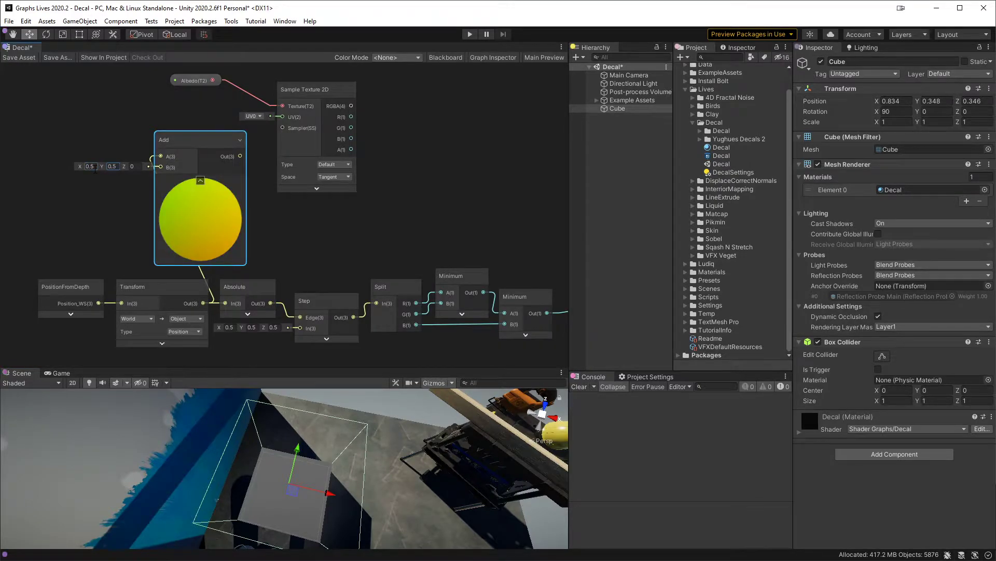
click(201, 180)
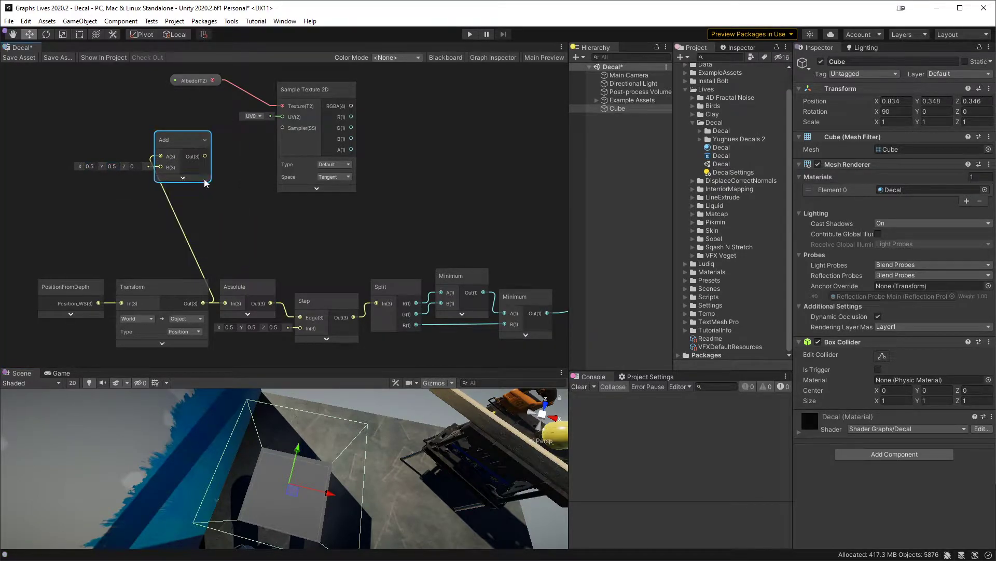
Step: Feed the Add output into the Sample Texture 2D UV input, connect RGBA to the Fragment Base Color, and save the shader graph
drag(204, 156, 305, 127)
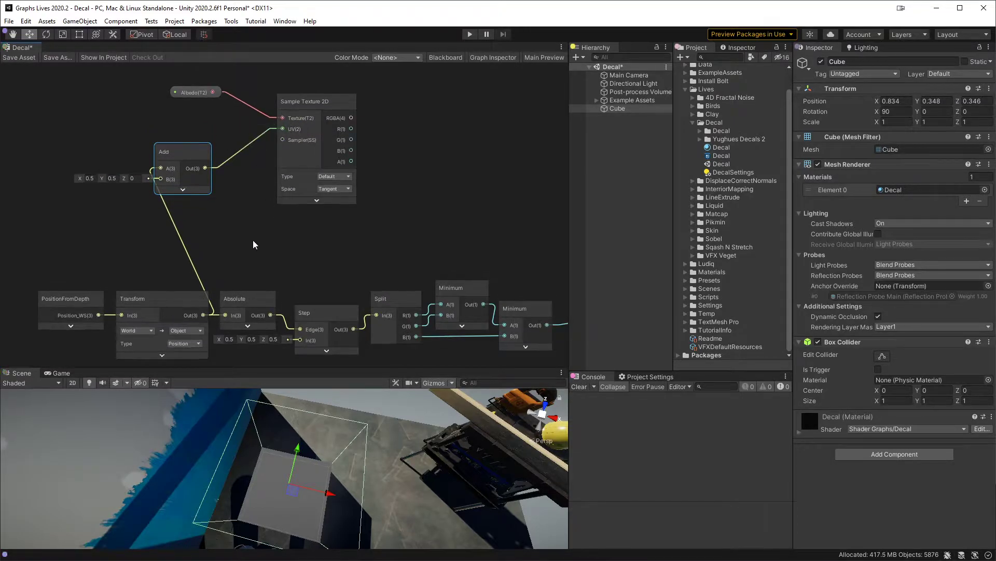
drag(169, 148, 203, 142)
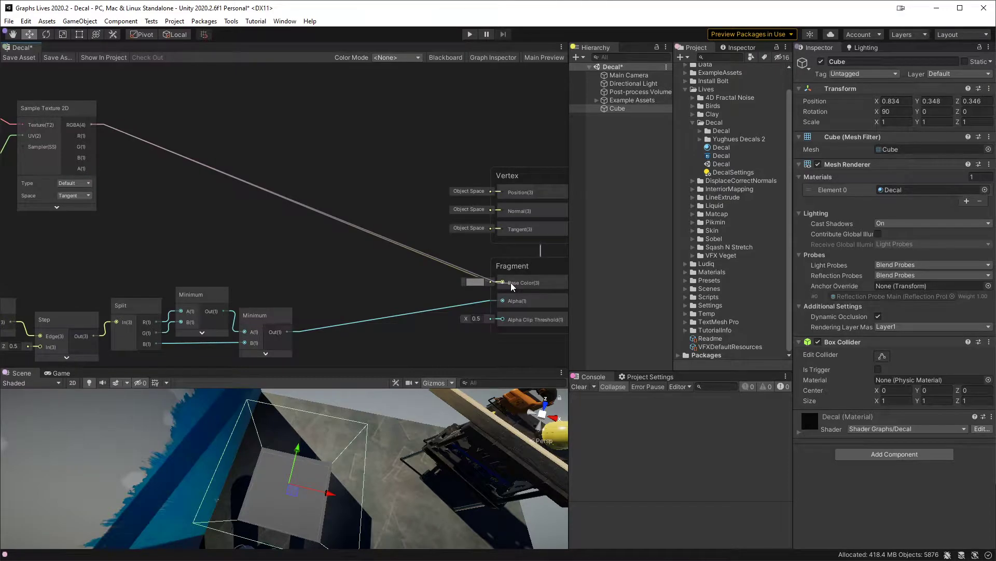
click(21, 57)
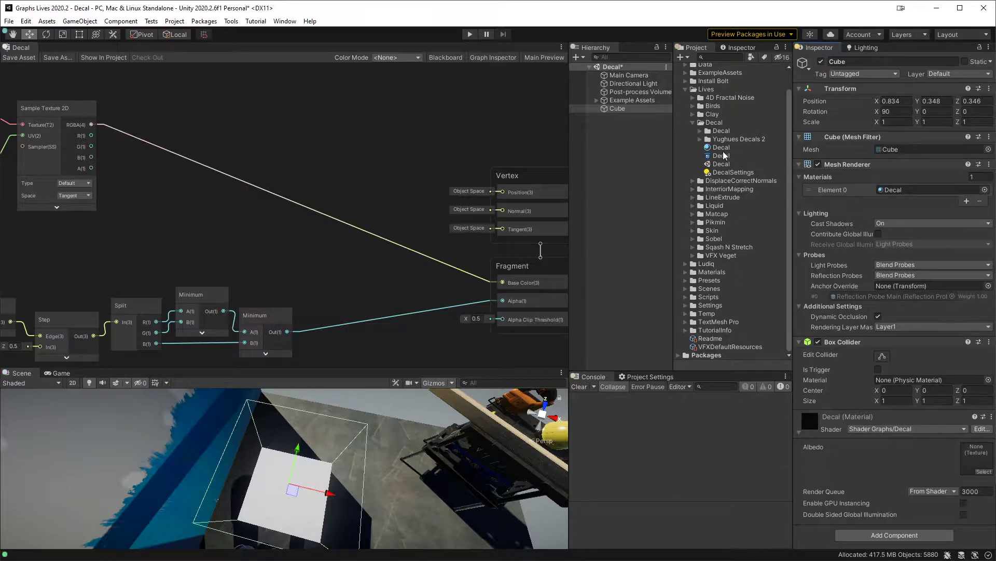
Step: Assign the diffuse texture from the Yughues Decals 2 folder as the Albedo of the cube's Decal material
click(700, 139)
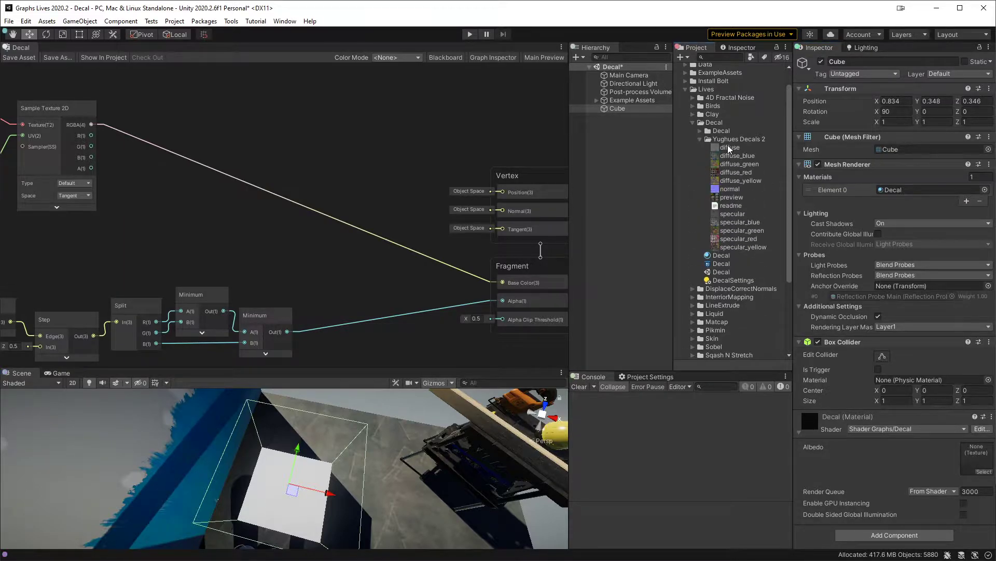
click(729, 148)
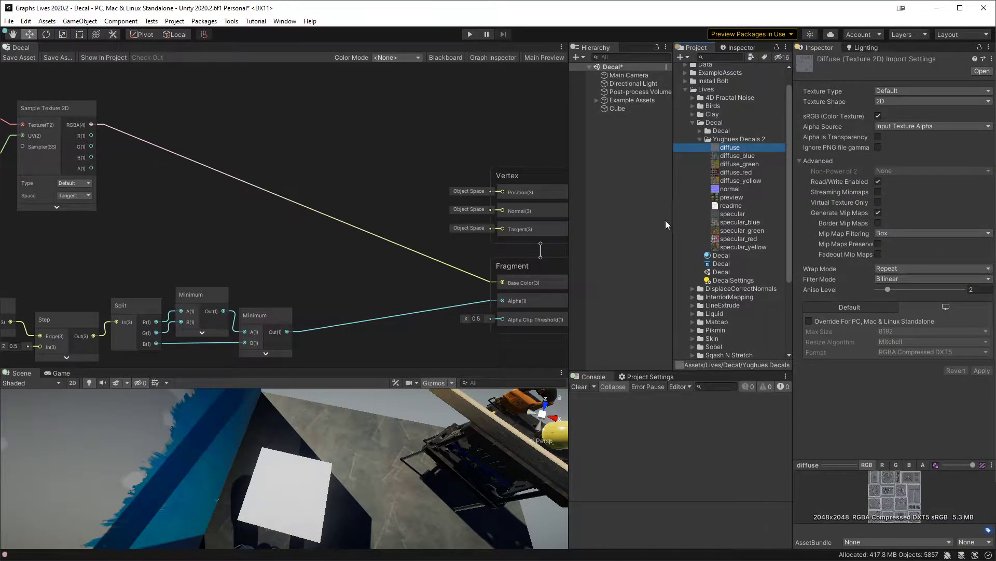
click(628, 103)
click(628, 107)
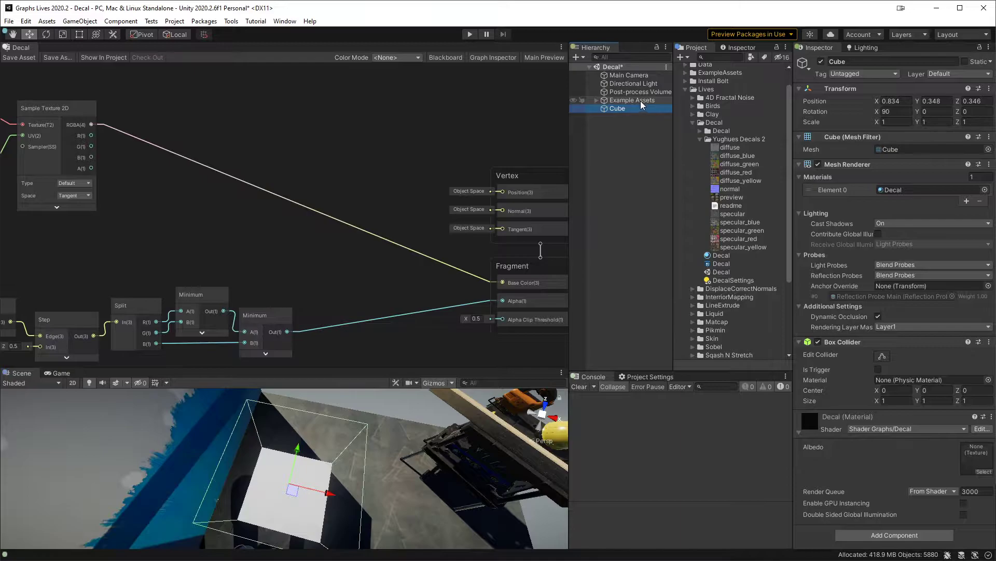
drag(730, 149, 977, 461)
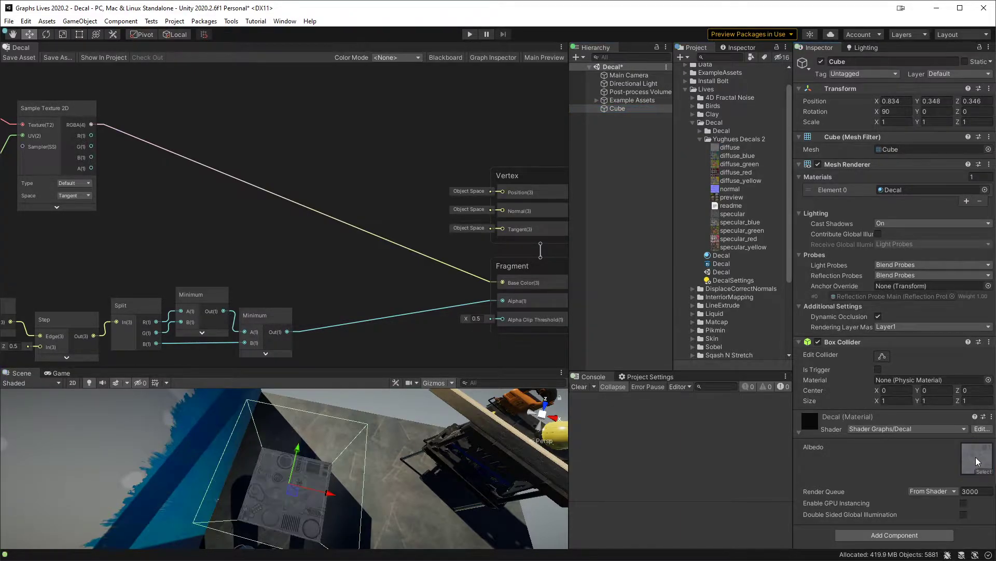
Step: Enlarge the Scene view and inspect the textured decal projected on the floor
middle_drag(314, 496, 306, 453)
scroll(307, 453, up, 5)
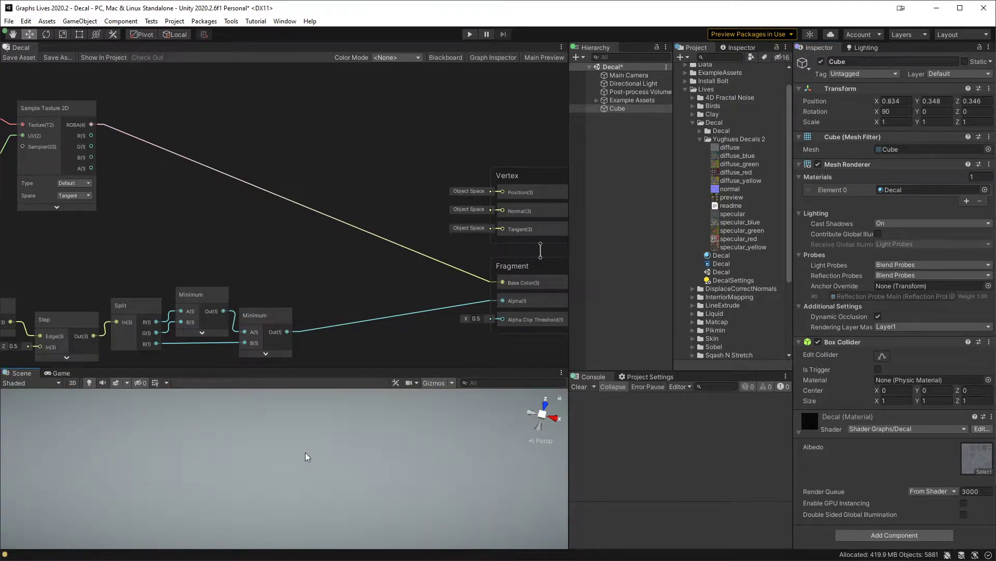
scroll(305, 453, down, 3)
drag(374, 366, 375, 243)
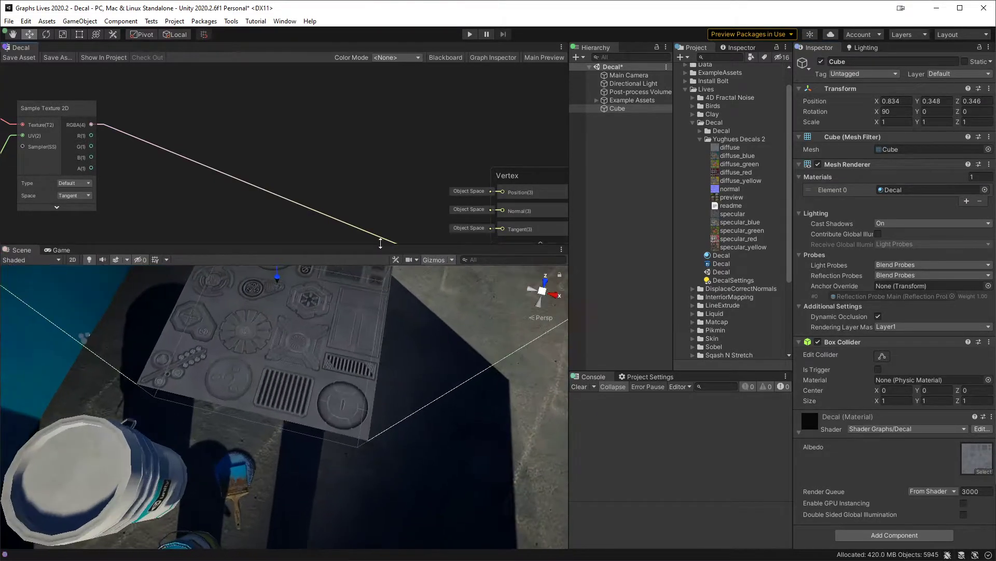
alt+drag(363, 360, 323, 413)
Step: Rotate and move the cube so the decal projects across both the floor and the wall
key(e)
drag(361, 423, 458, 383)
key(w)
drag(314, 404, 297, 350)
middle_drag(297, 350, 340, 389)
alt+drag(340, 389, 394, 443)
key(e)
key(w)
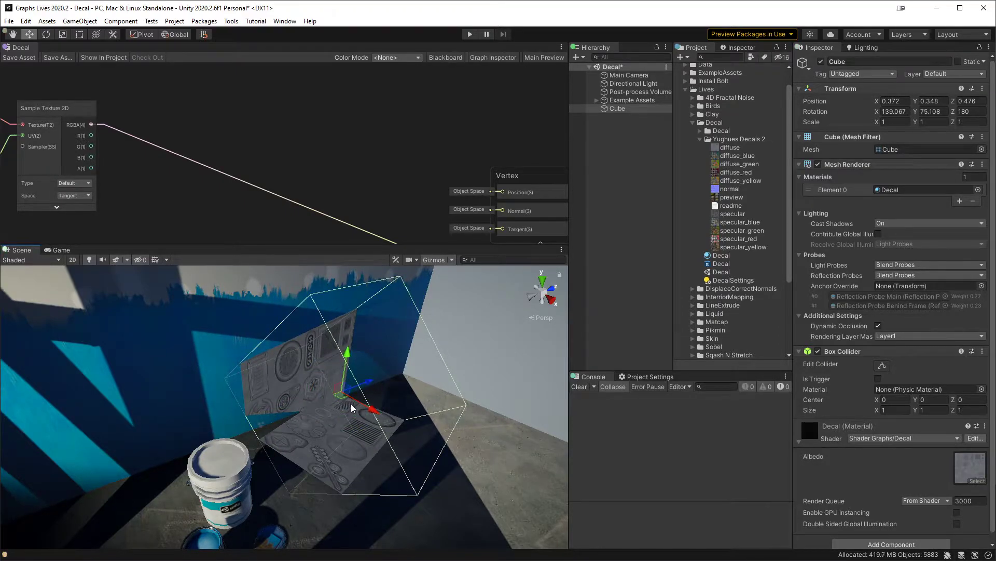
Step: Undo the last two changes to the cube and inspect its decal on the floor
key(ctrl+z)
key(ctrl+z)
alt+drag(364, 409, 399, 401)
mouse_move(397, 407)
alt+mouse_down()
mouse_move(332, 438)
mouse_move(361, 473)
mouse_move(363, 410)
mouse_move(392, 404)
alt+mouse_up()
Step: Multiply the texture's alpha (A) by the final Minimum output (B) and connect the Multiply node's output to the Fragment Alpha
middle_drag(236, 153, 536, 155)
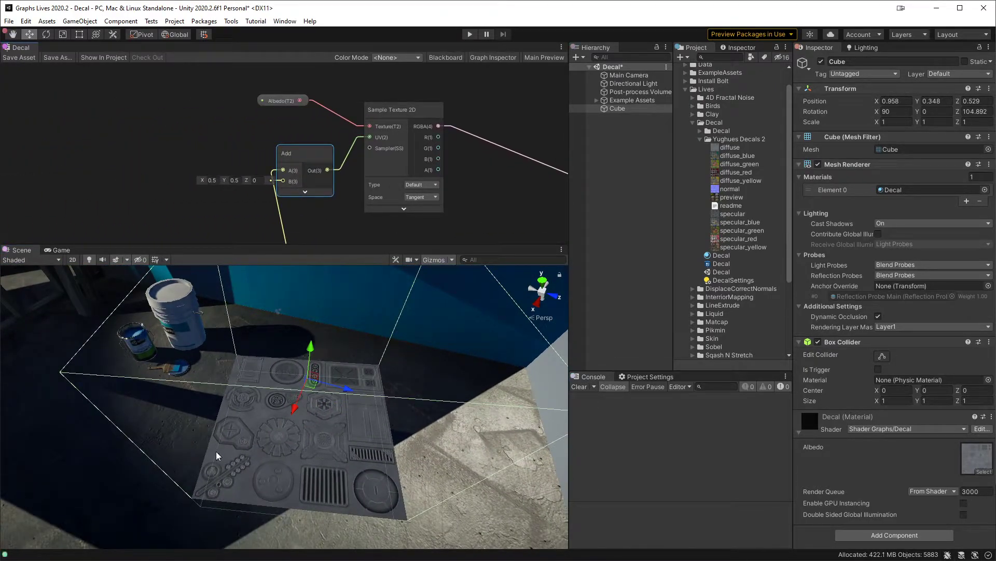
middle_drag(481, 187, 278, 132)
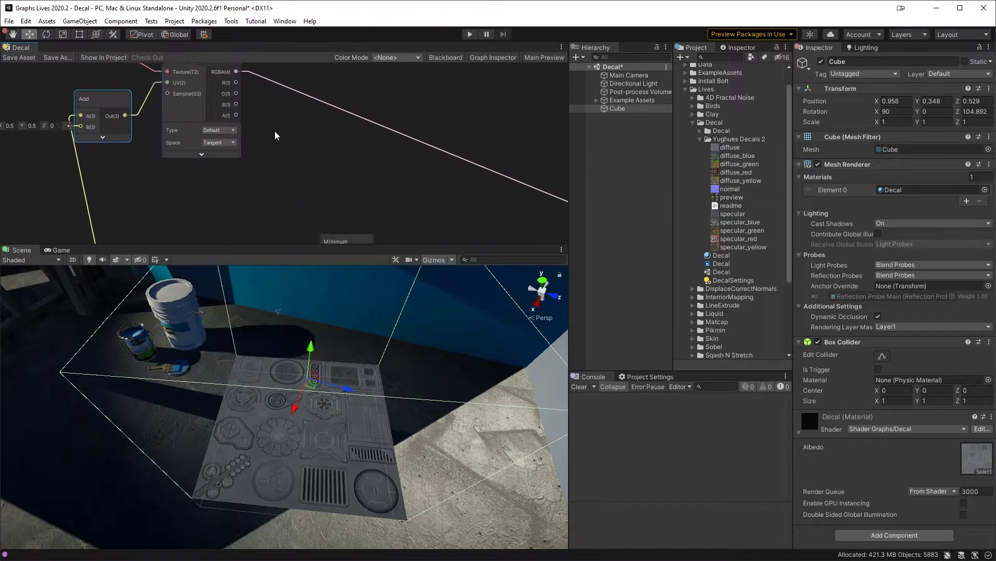
middle_drag(337, 164, 270, 139)
middle_drag(343, 219, 292, 210)
drag(243, 217, 276, 167)
text(mul)
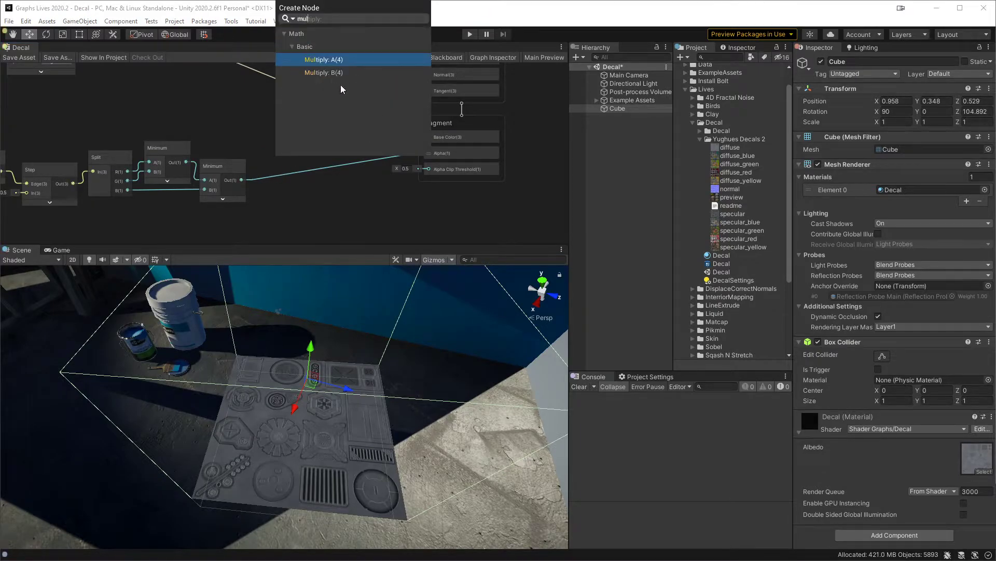
click(322, 73)
middle_drag(224, 121, 274, 175)
drag(121, 92, 324, 185)
drag(394, 184, 485, 170)
drag(365, 170, 393, 166)
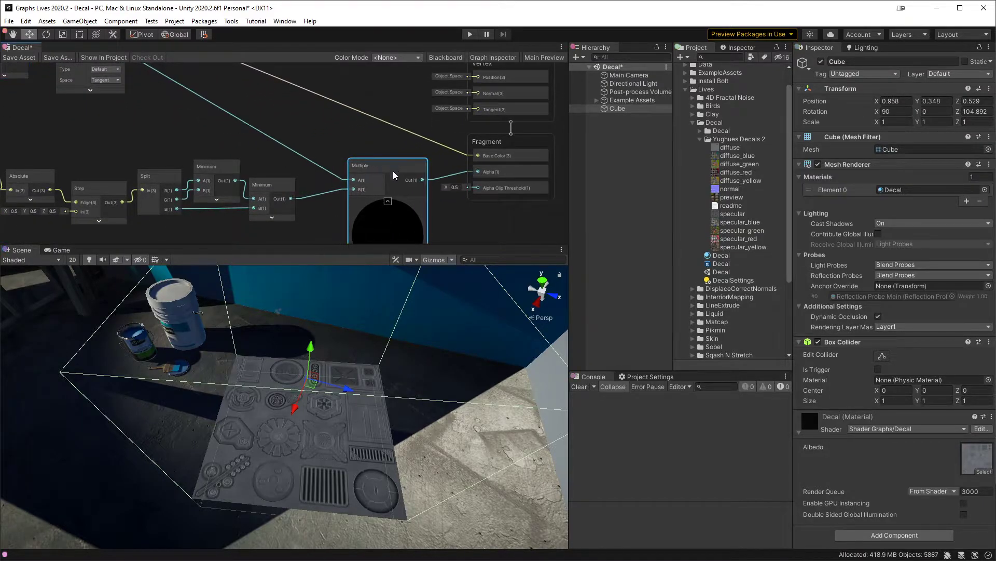
Step: Examine the alpha channels of the diffuse and diffuse_blue textures in an enlarged preview
click(730, 147)
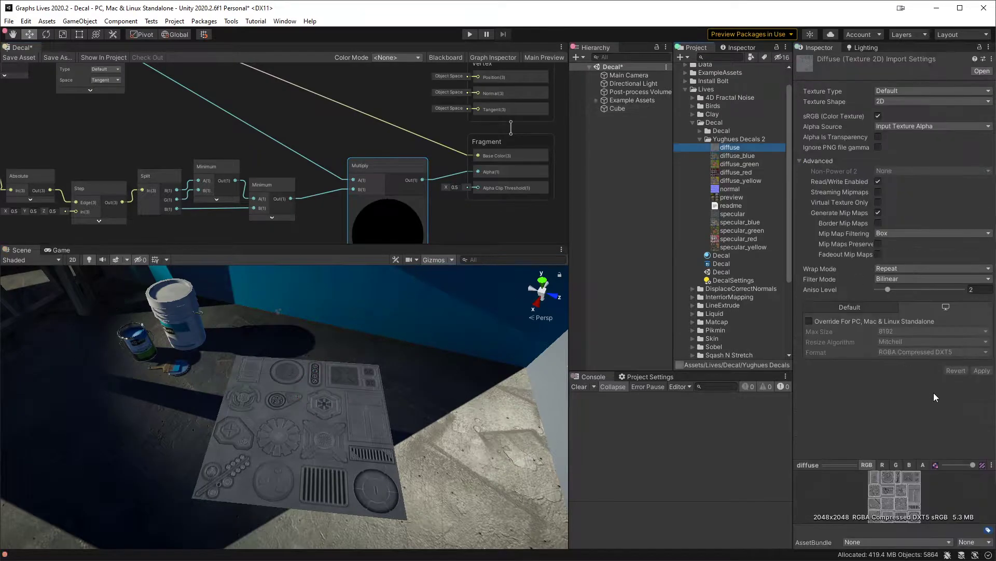
click(924, 465)
drag(835, 459, 834, 385)
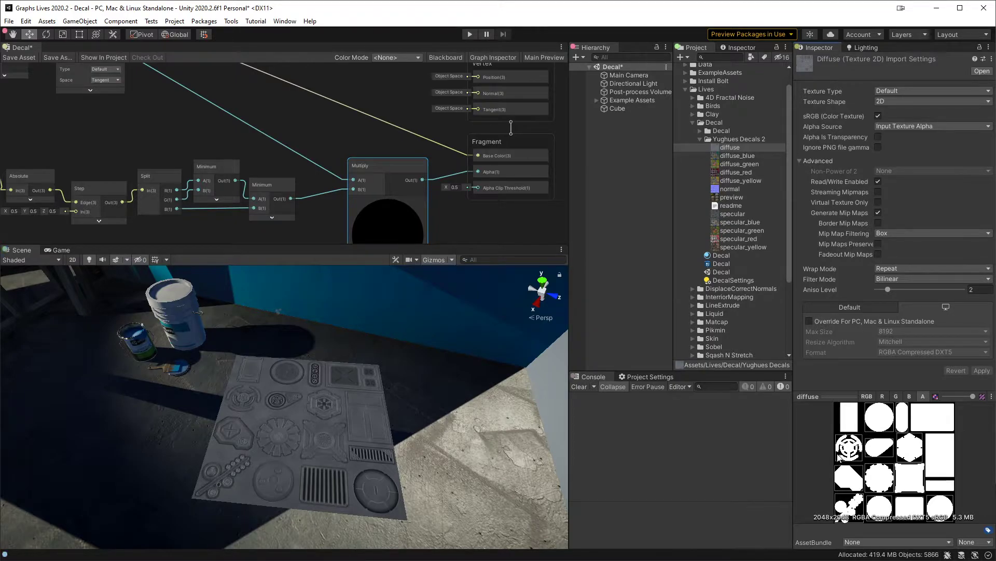
click(744, 189)
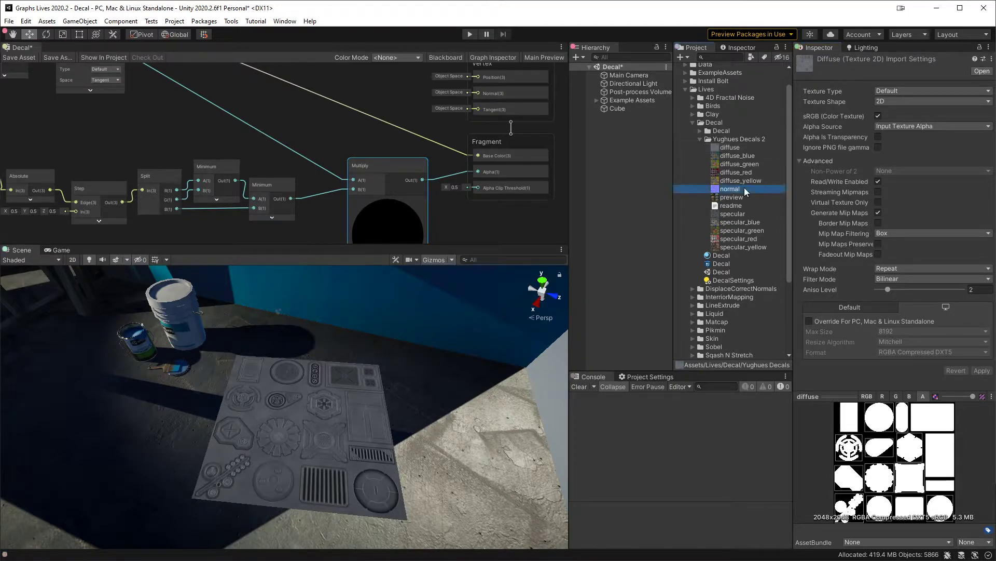
click(747, 156)
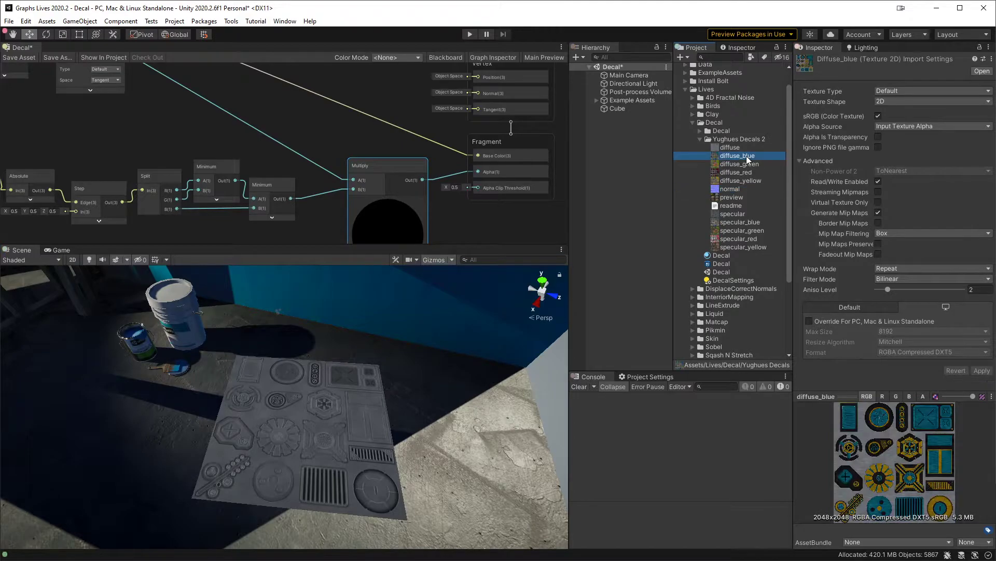
click(923, 396)
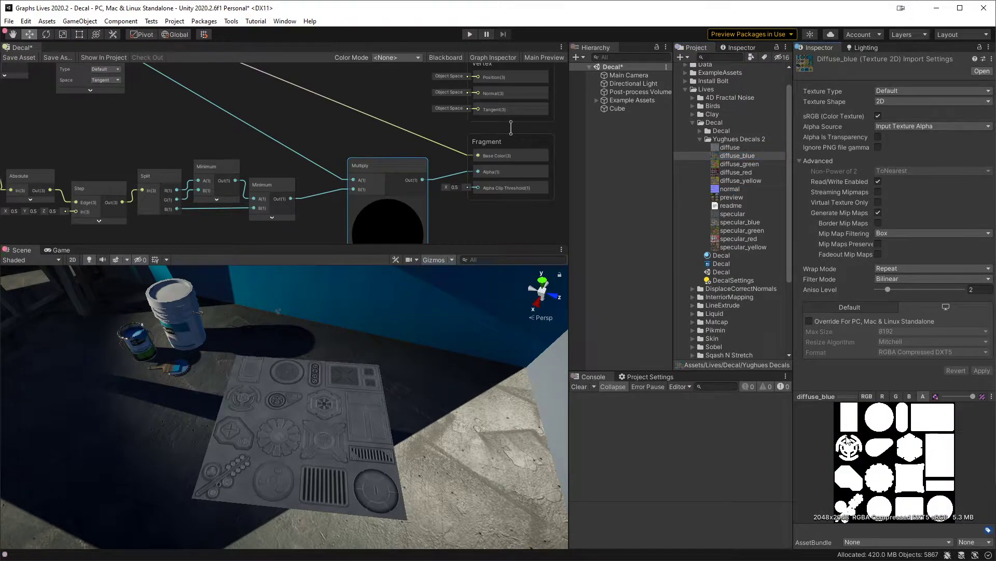
click(733, 149)
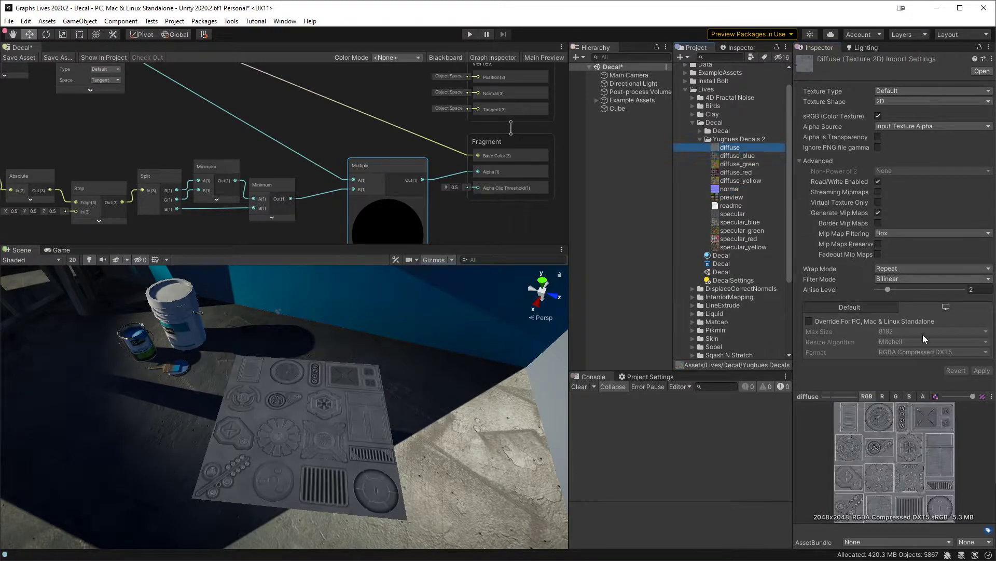
click(924, 397)
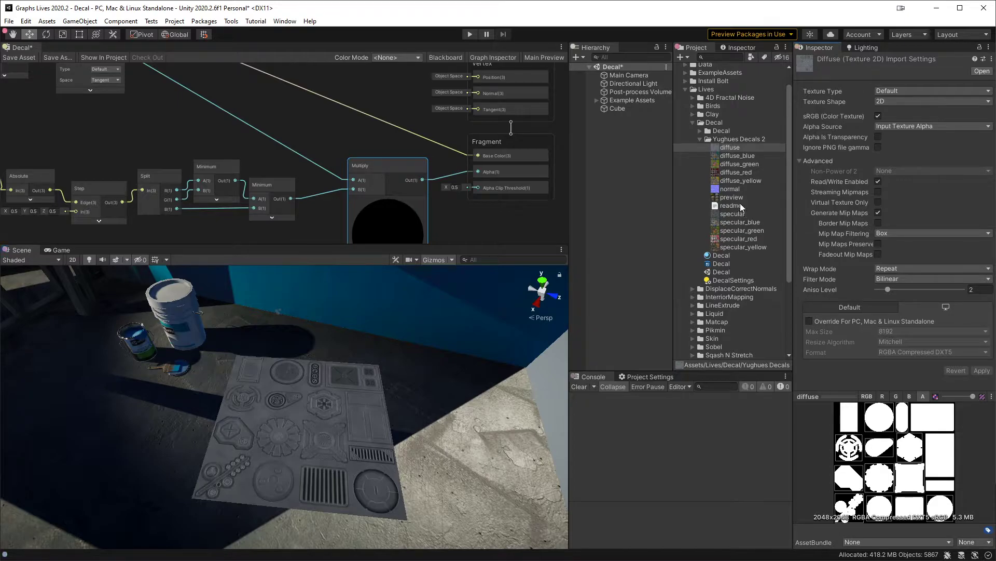
click(740, 156)
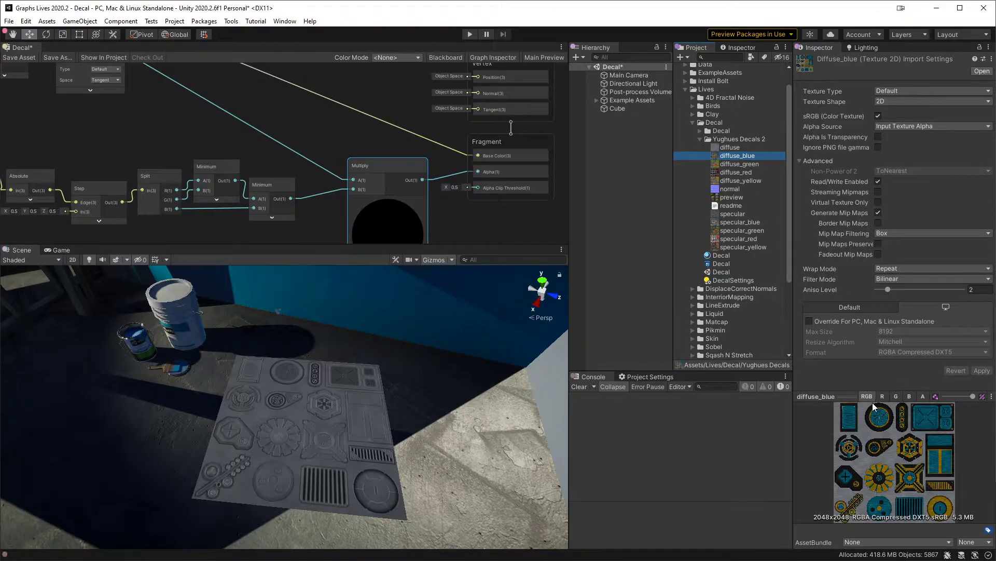
Step: Select the Decal material, save the shader graph, and inspect the decal's transparent areas in the scene
click(726, 256)
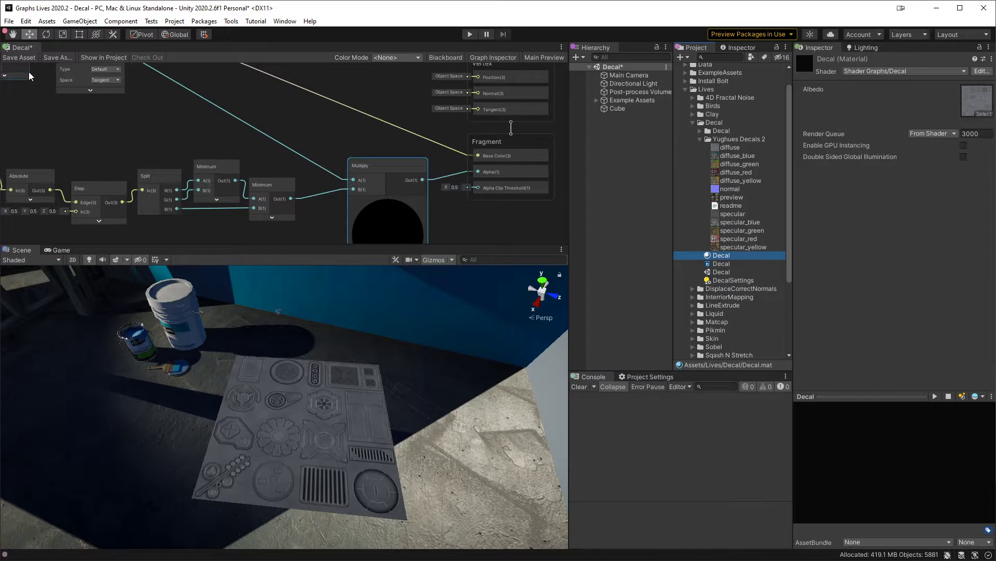
click(21, 58)
middle_drag(370, 413, 333, 415)
scroll(332, 416, up, 5)
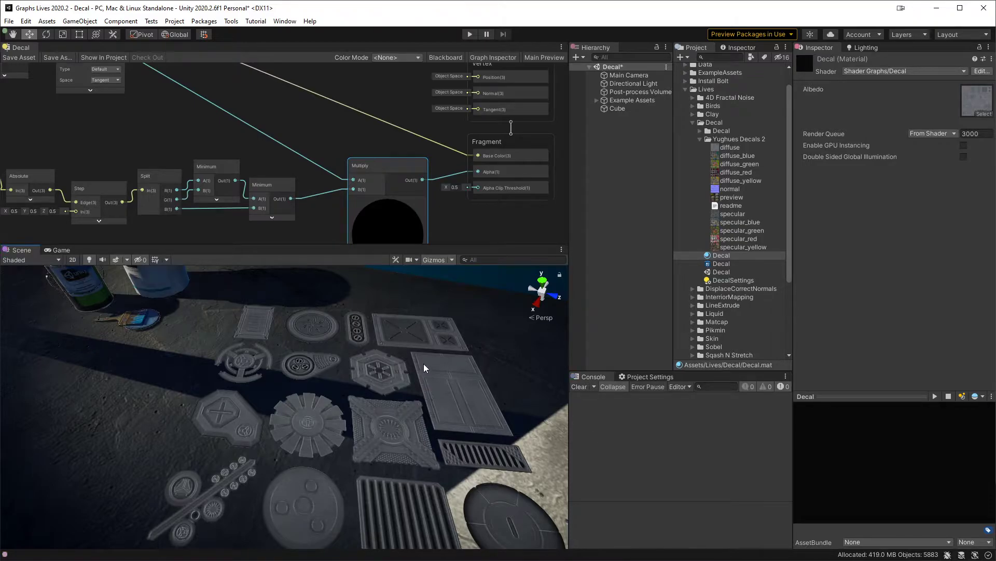
Step: Show the Blackboard and add a Vector 2 property named UV Tiling
middle_drag(177, 150, 440, 210)
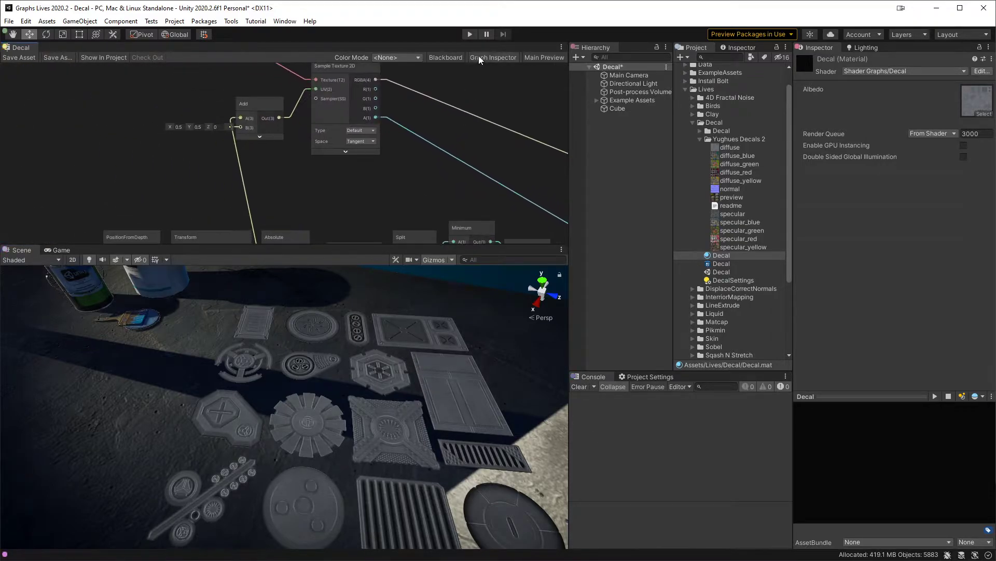
click(444, 57)
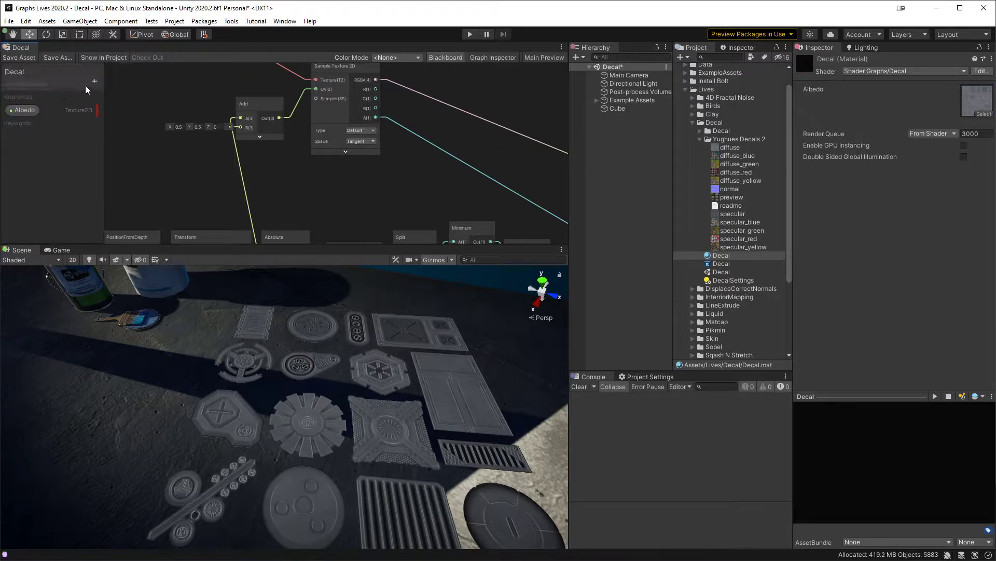
click(94, 81)
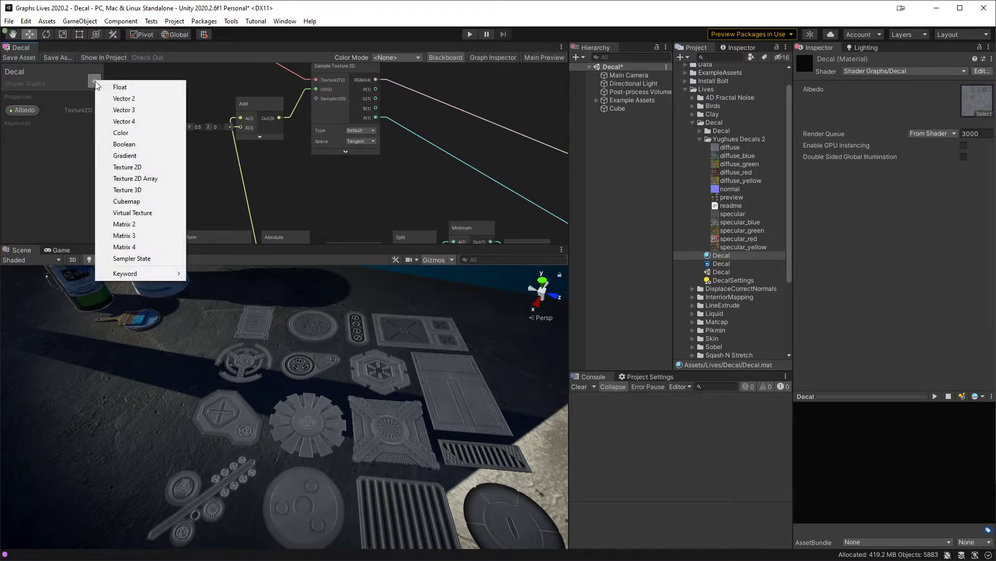
click(149, 98)
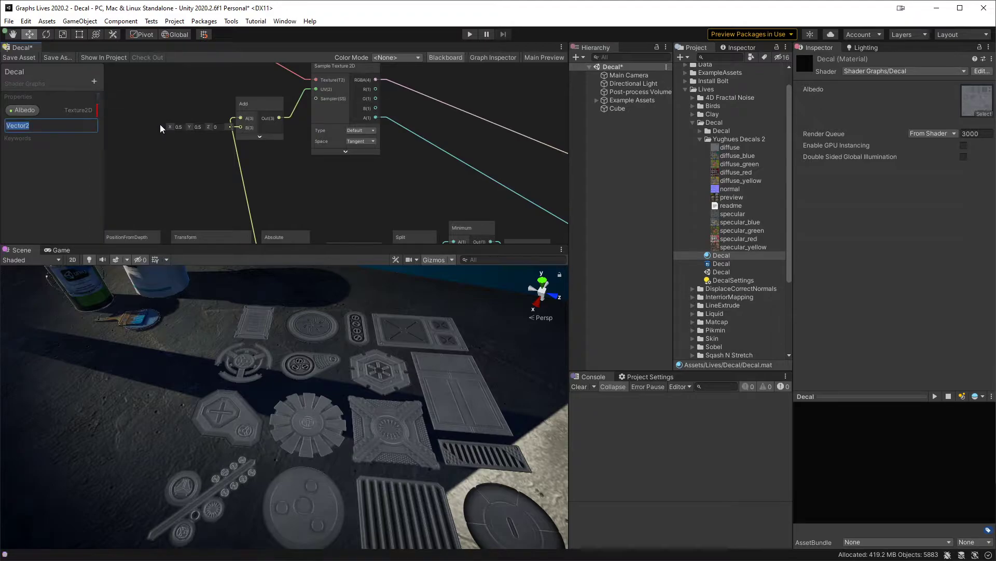
text(UV Tiling)
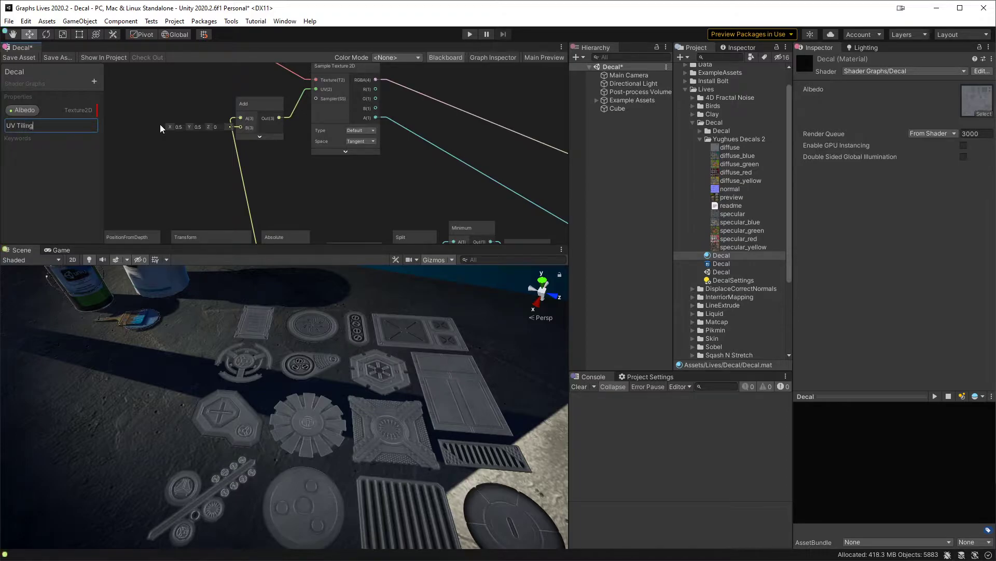
key(Return)
Step: Add a second Vector 2 property named UV Offset to the shader graph
click(95, 81)
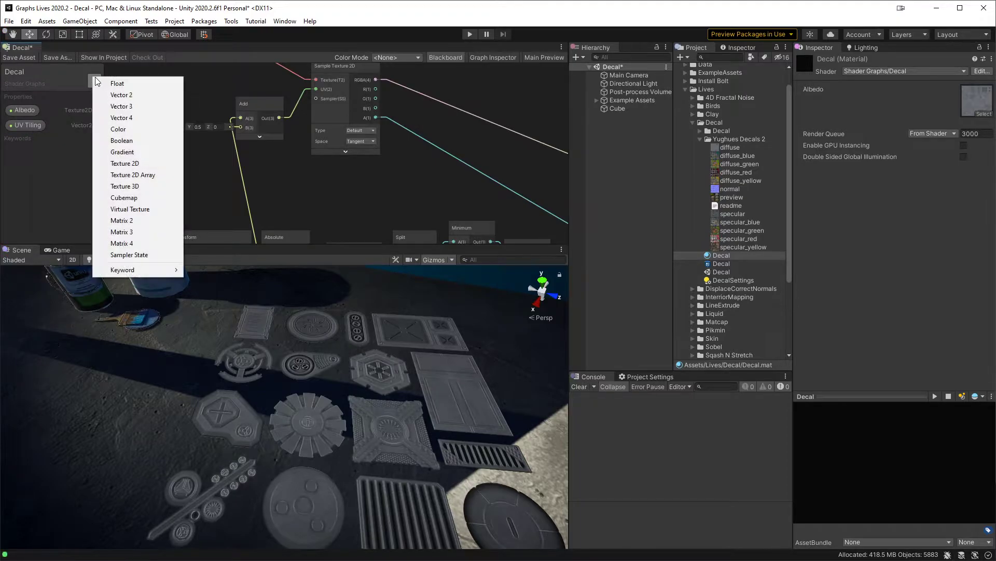
click(139, 93)
text(UV Offset)
key(Return)
Step: Maximize the shader graph and spread the Albedo, Sample Texture 2D and Add nodes apart to free space between them
middle_drag(181, 95, 223, 117)
scroll(375, 169, up, 2)
scroll(316, 144, down, 2)
click(248, 109)
scroll(249, 110, up, 1)
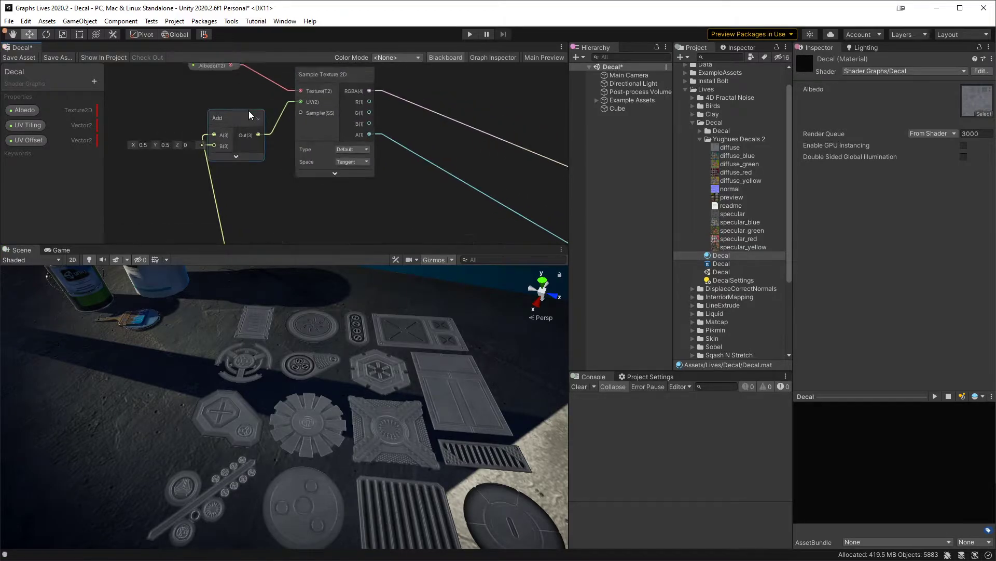
key(shift+space)
middle_drag(276, 113, 349, 206)
drag(238, 105, 546, 156)
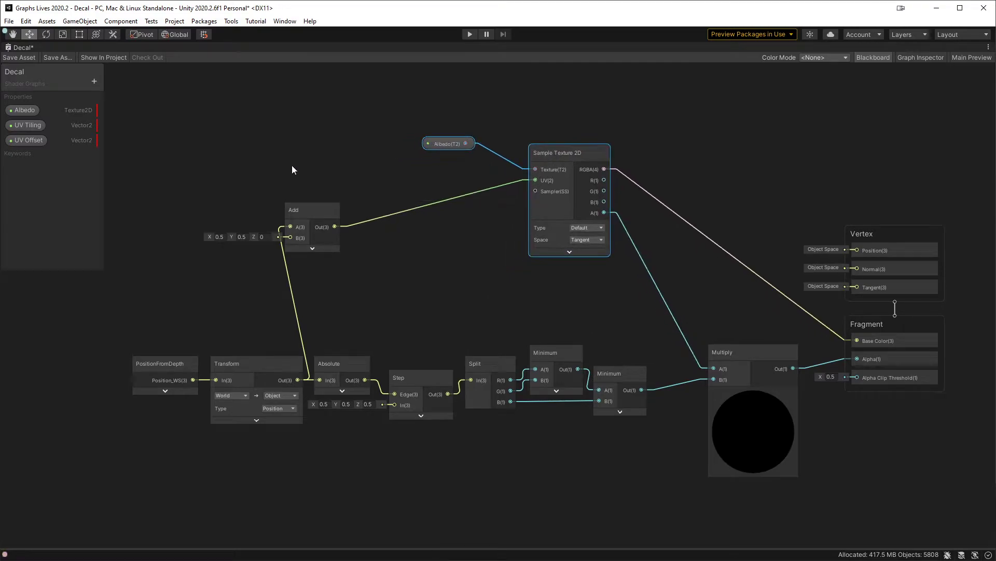
drag(306, 207, 429, 244)
Step: Insert a Tiling And Offset node between the Add output and the Sample Texture 2D UV input, positioning the Add node above it
click(340, 184)
text(tilin)
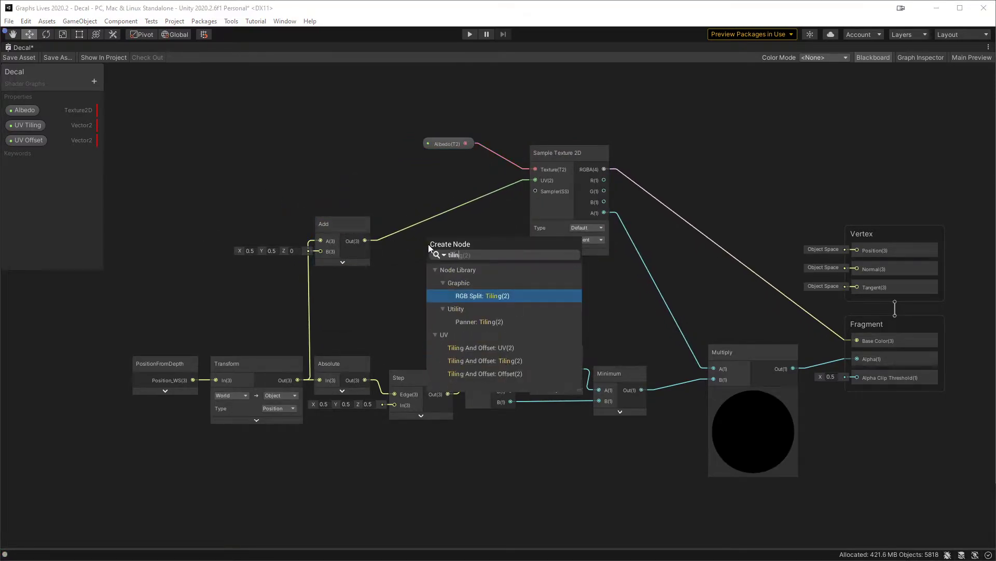
key(Down)
key(Down)
key(Down)
key(Down)
key(Return)
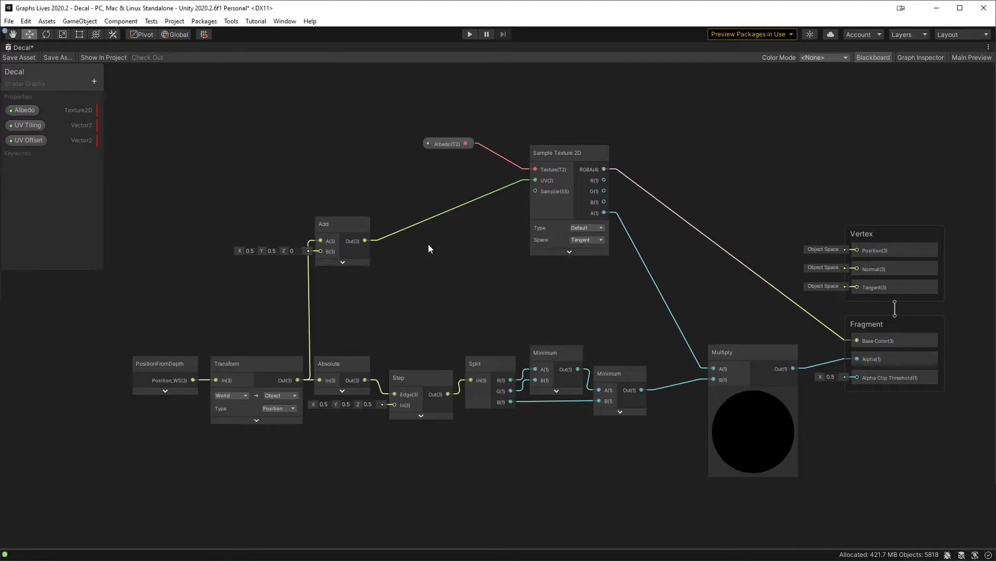
drag(428, 248, 429, 224)
drag(507, 233, 536, 180)
click(470, 266)
drag(456, 217, 453, 228)
drag(344, 224, 343, 160)
drag(451, 229, 455, 223)
Step: Place the UV Tiling property in the graph and set its default to X 1, Y 1
drag(20, 125, 327, 233)
click(792, 98)
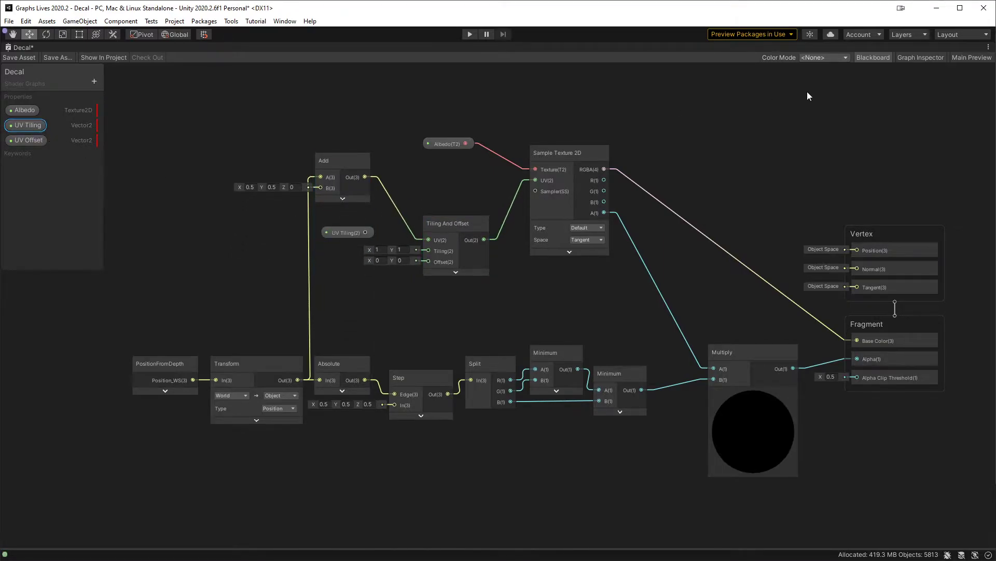
click(909, 56)
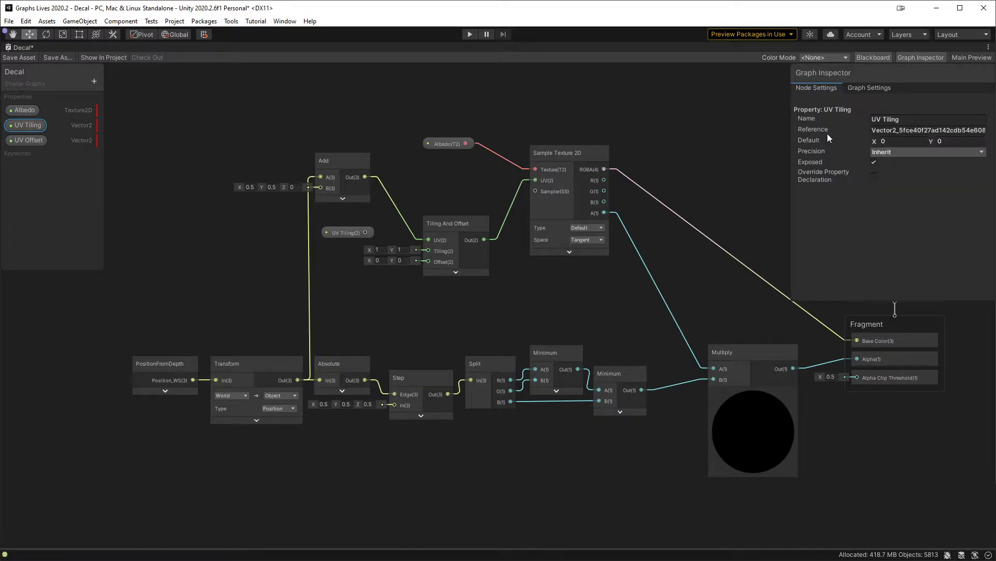
click(899, 141)
text(1)
key(Tab)
text(1)
click(927, 58)
Step: Connect UV Tiling and UV Offset property nodes to the Tiling and Offset inputs, align them, and save the asset
drag(27, 140, 430, 261)
click(365, 233)
drag(365, 233, 429, 251)
drag(322, 233, 345, 251)
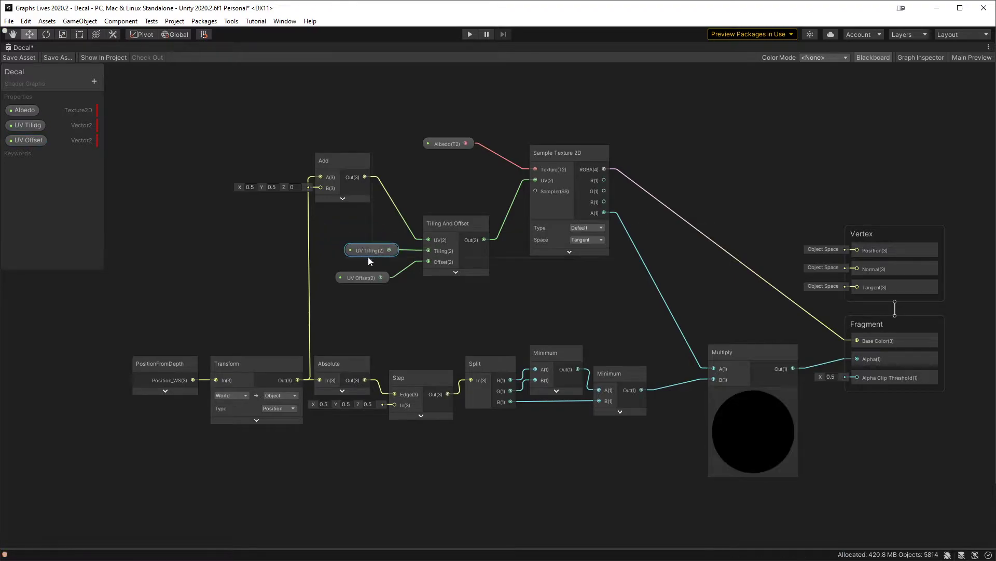
drag(369, 316, 361, 254)
click(369, 296)
click(20, 58)
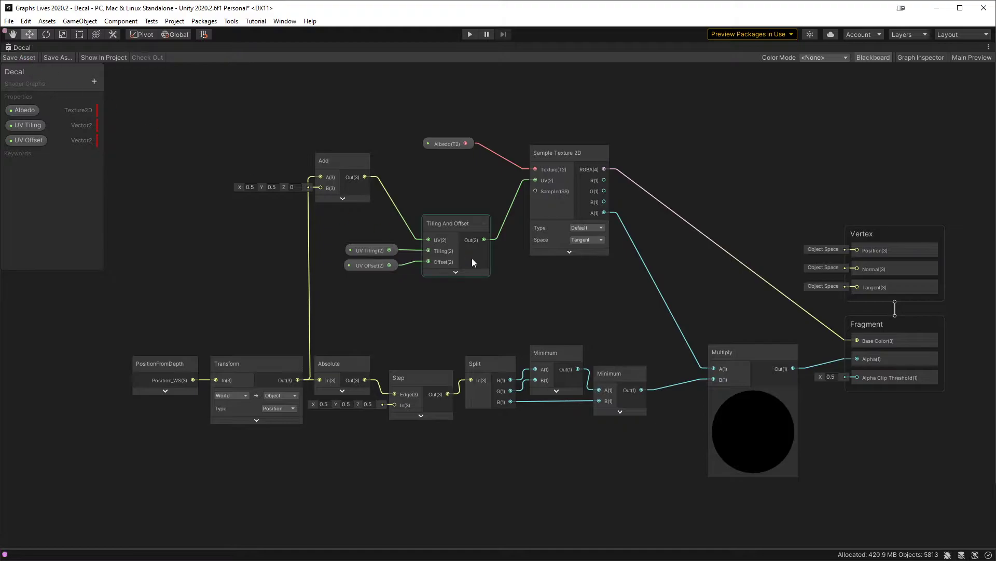
Step: Restore the editor layout, select the Cube, and examine its decal from inside and outside the projection box
key(shift+space)
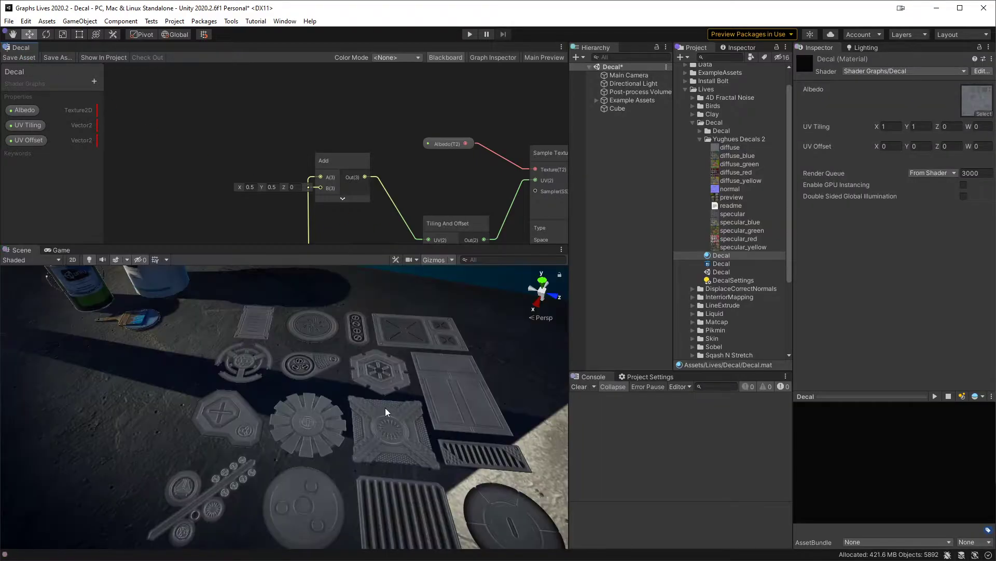
middle_drag(323, 469, 324, 378)
alt+drag(325, 378, 345, 425)
alt+right_drag(371, 447, 336, 429)
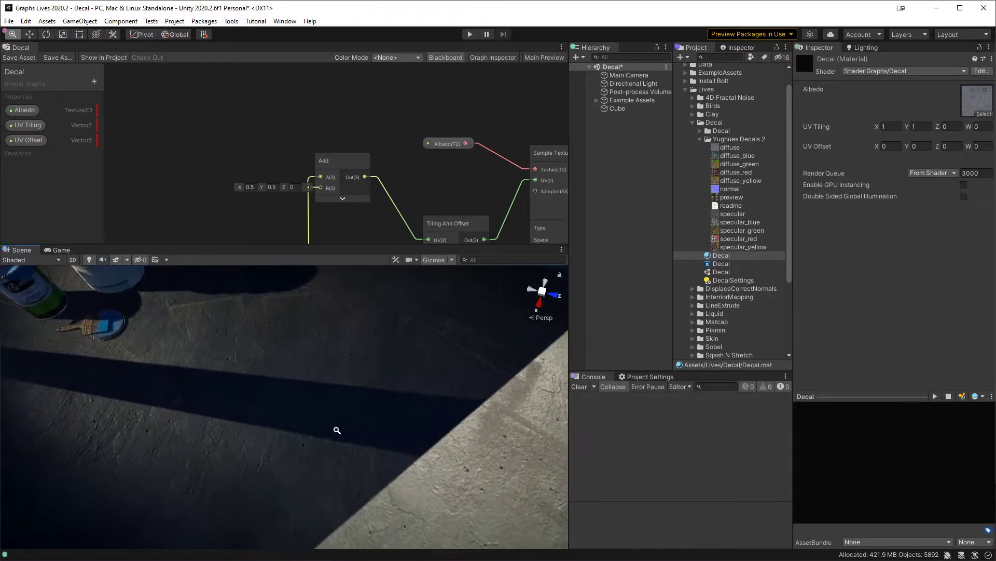
click(643, 108)
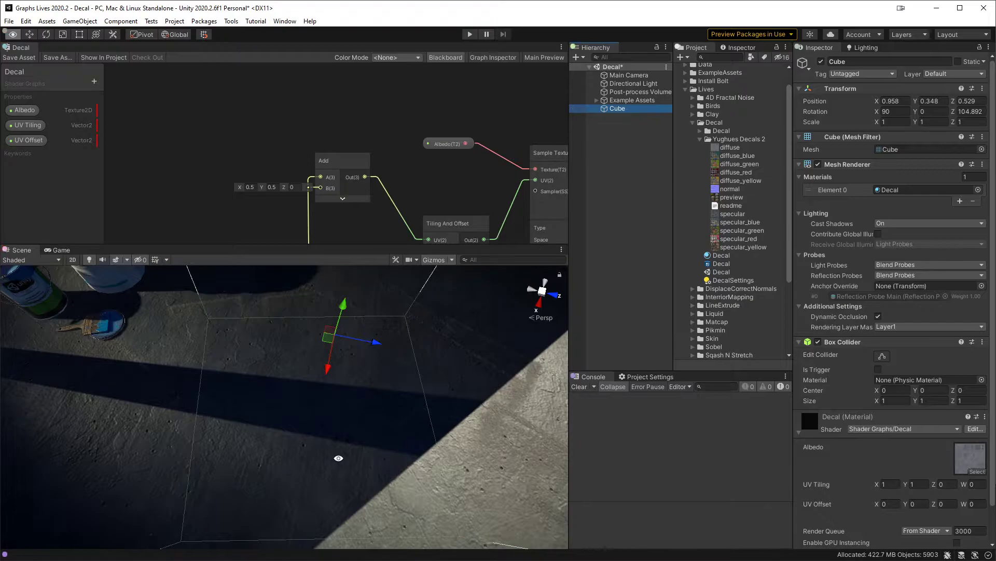
mouse_move(367, 458)
alt+right_down()
mouse_move(358, 446)
mouse_move(362, 468)
alt+right_up()
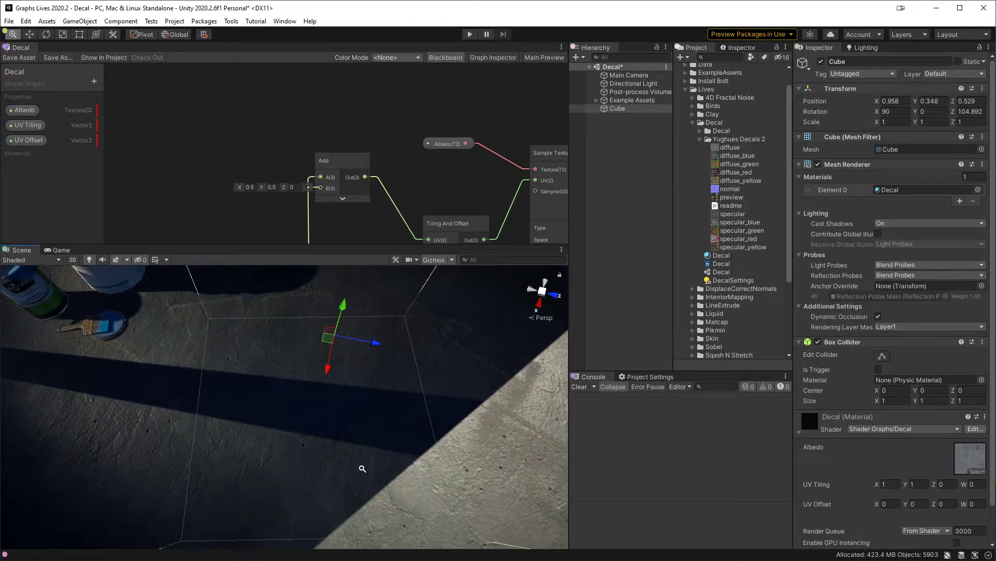
alt+drag(392, 422, 396, 400)
alt+right_drag(396, 400, 367, 345)
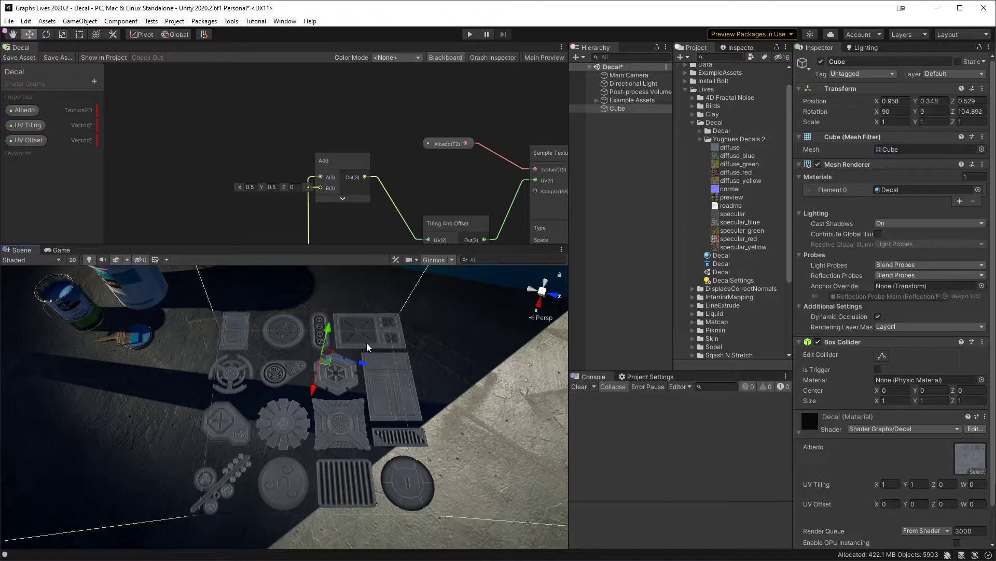
Step: Review the shader graph's Universal target settings, then hide the Graph Inspector
middle_drag(495, 84, 352, 71)
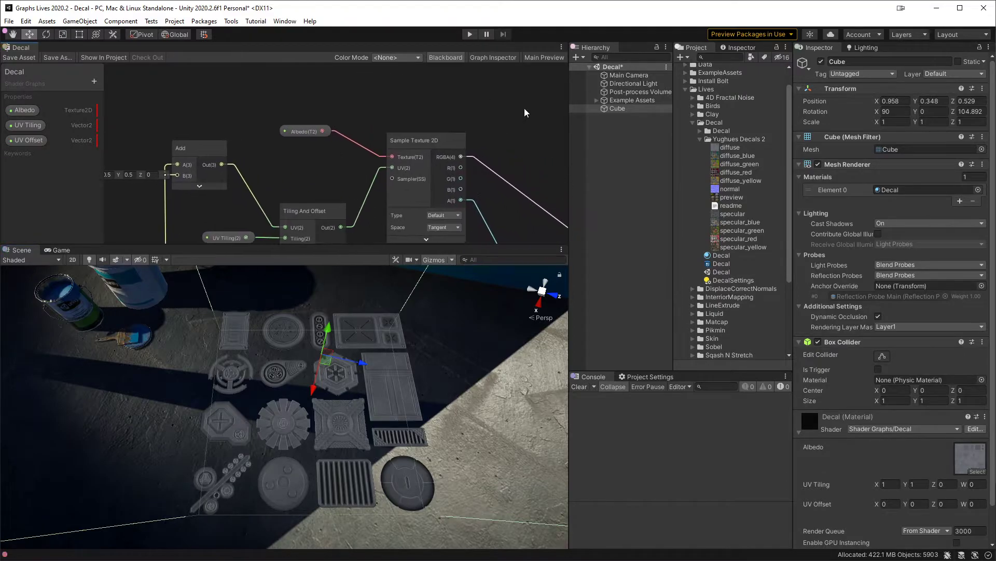
middle_drag(518, 107, 479, 95)
click(503, 57)
click(443, 87)
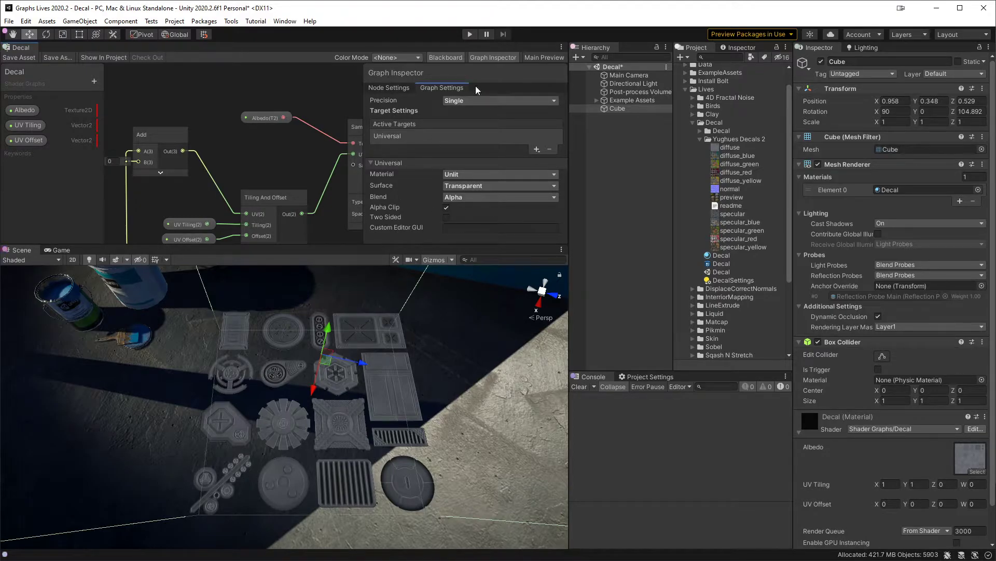
click(494, 55)
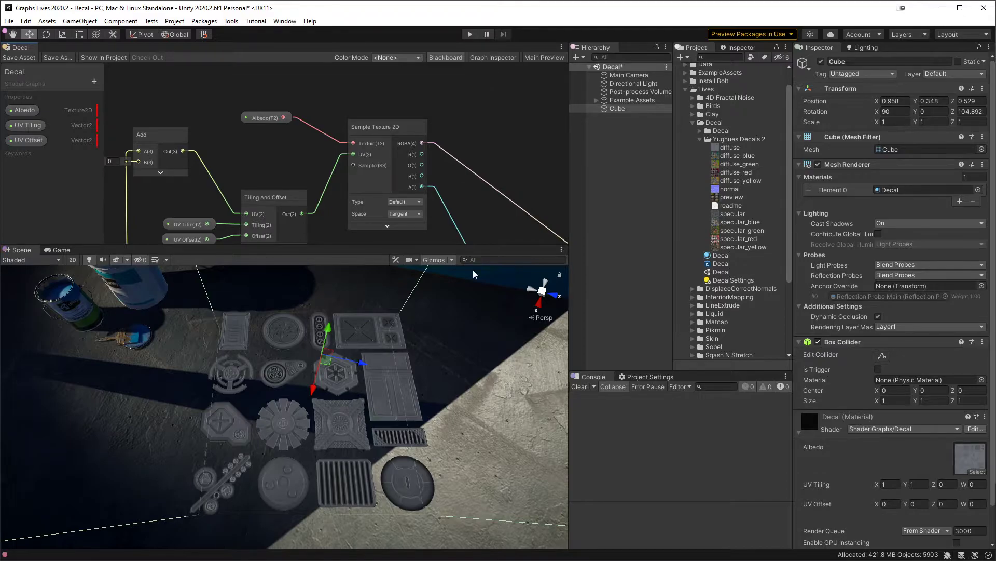
Step: Flatten the Cube to a Z scale of about 0.16 and lower it onto the floor at about Y 0.019
middle_drag(459, 415, 471, 452)
scroll(405, 363, down, 3)
scroll(402, 359, up, 5)
scroll(403, 360, down, 5)
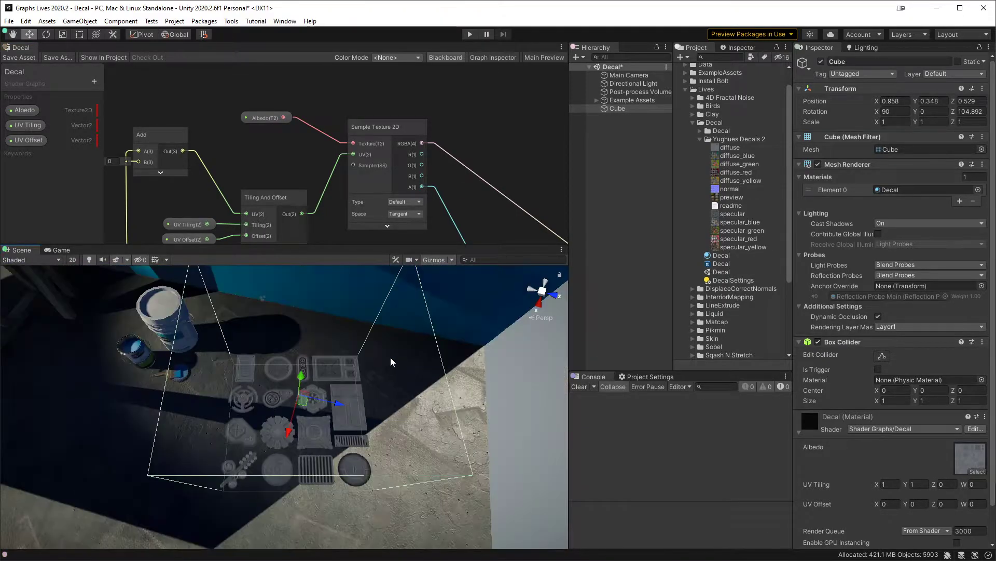
mouse_move(331, 387)
alt+mouse_down()
mouse_move(378, 312)
mouse_move(303, 393)
mouse_move(287, 375)
mouse_move(295, 358)
mouse_move(310, 366)
mouse_move(312, 386)
alt+mouse_up()
key(r)
key(w)
alt+drag(373, 341, 307, 420)
alt+right_drag(306, 420, 378, 509)
alt+drag(377, 509, 361, 416)
scroll(318, 429, up, 4)
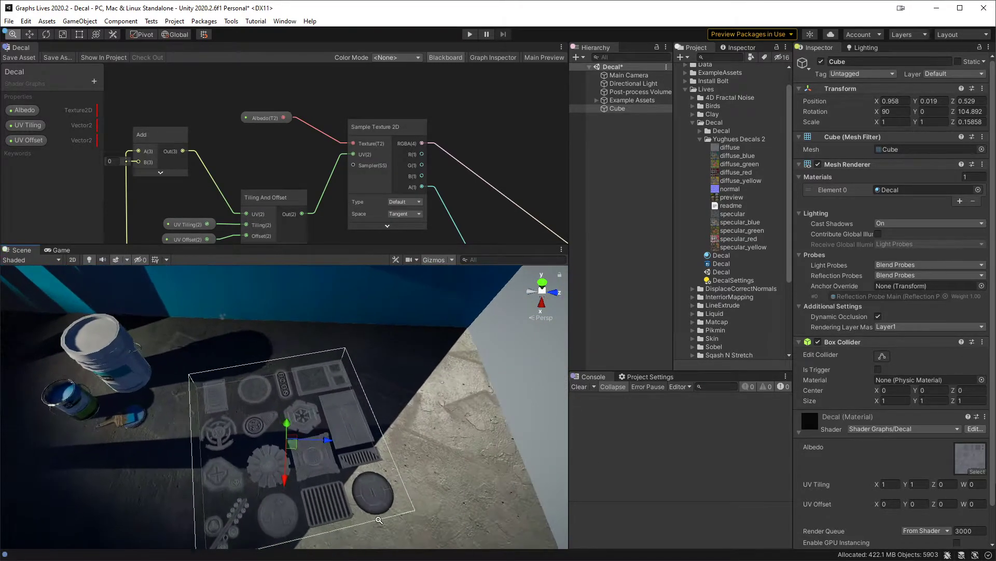
Step: Increase the Cube's Z scale to about 0.544
key(r)
drag(295, 419, 358, 393)
alt+drag(377, 355, 341, 410)
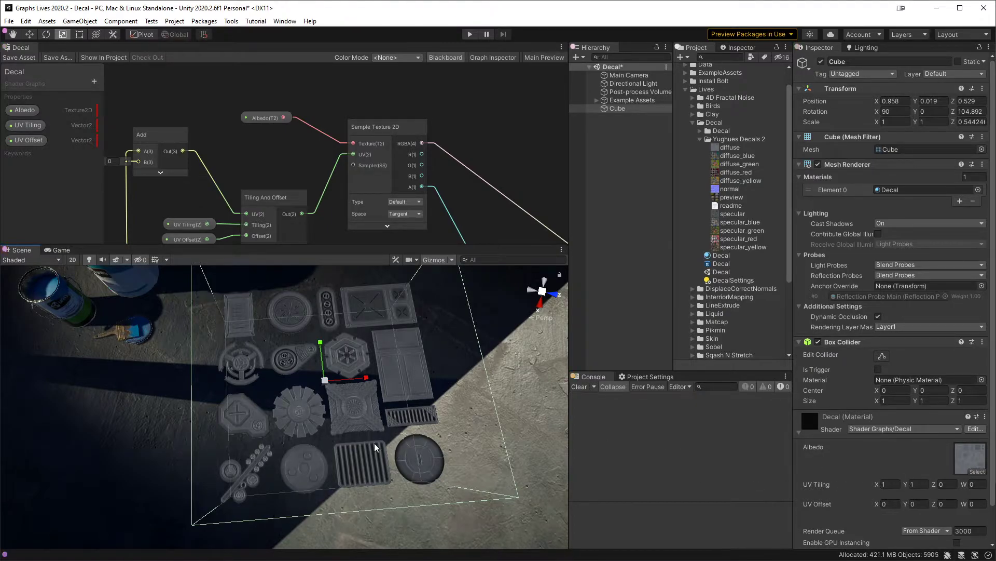
Step: Set the Decal material's UV Tiling and UV Offset to 0.25 in both X and Y
click(885, 483)
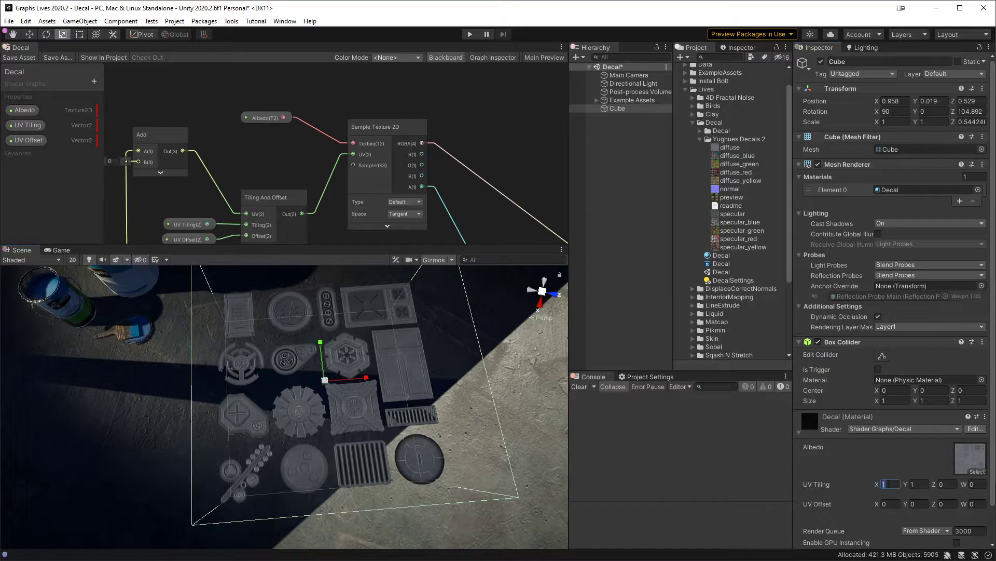
text(0.25)
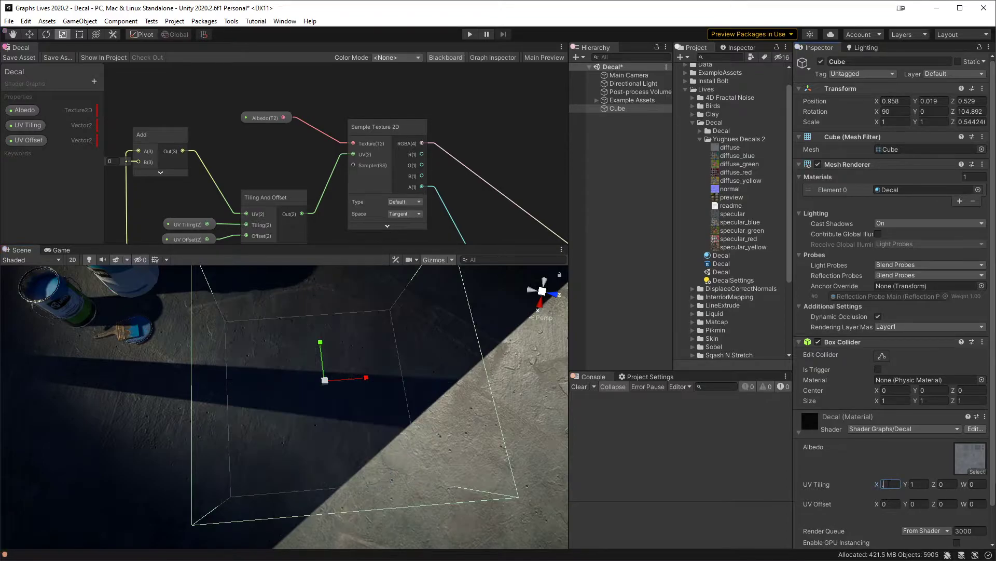
key(Tab)
text(0.25)
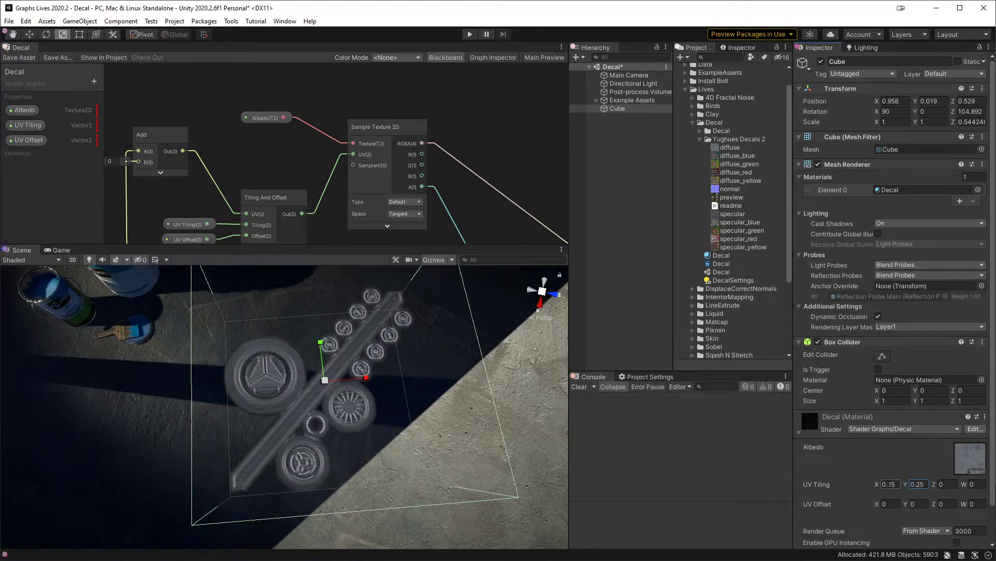
click(893, 505)
text(0.25)
key(Tab)
text(.25)
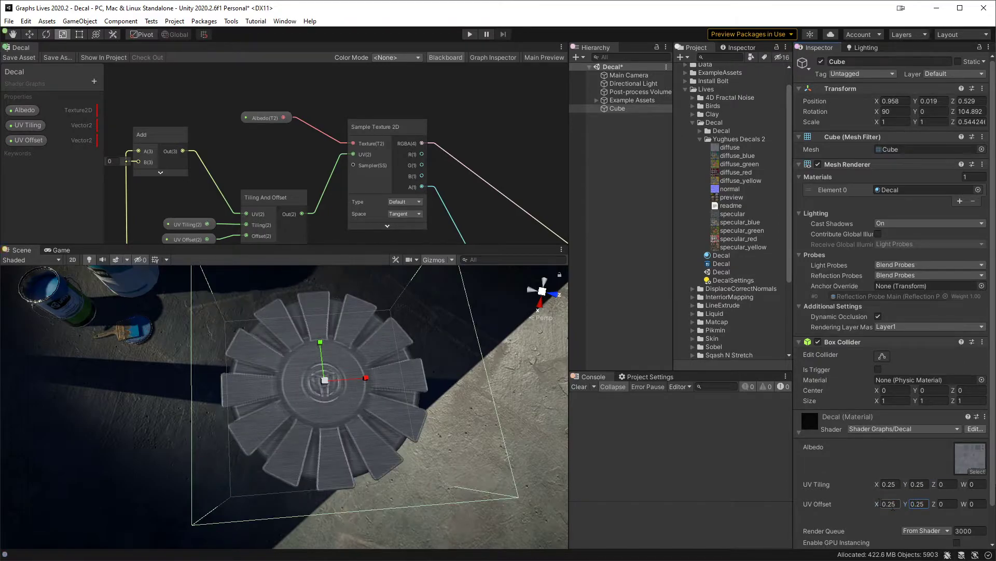
Step: Shift the Cube slightly across the floor to a Z position of about 0.554
alt+drag(382, 457, 420, 344)
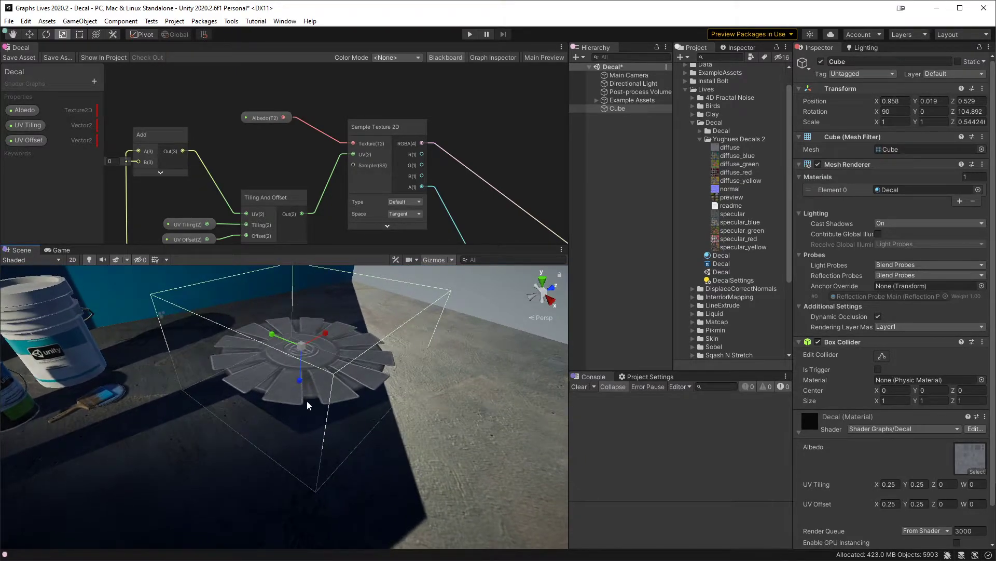
alt+drag(454, 427, 389, 400)
key(w)
mouse_move(342, 340)
mouse_down()
mouse_move(310, 343)
mouse_move(351, 341)
mouse_up()
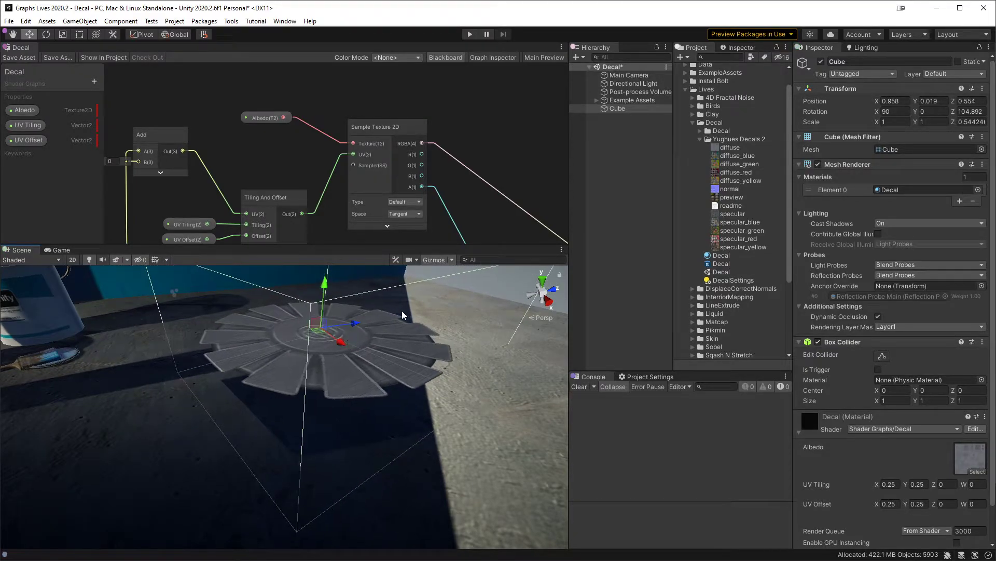
Step: Turn Cast Shadows off in the Cube's Mesh Renderer
scroll(928, 424, down, 2)
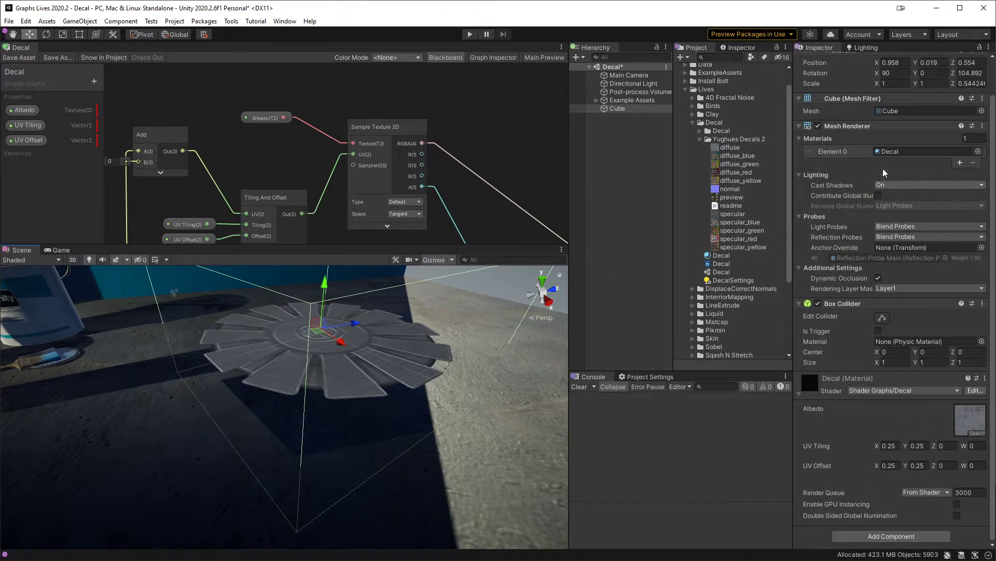
click(909, 186)
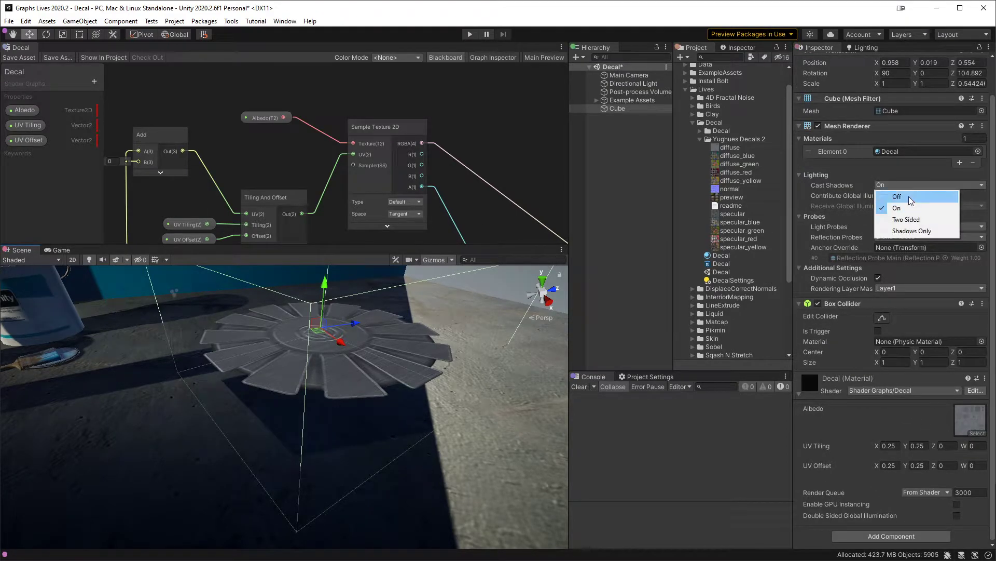
click(908, 196)
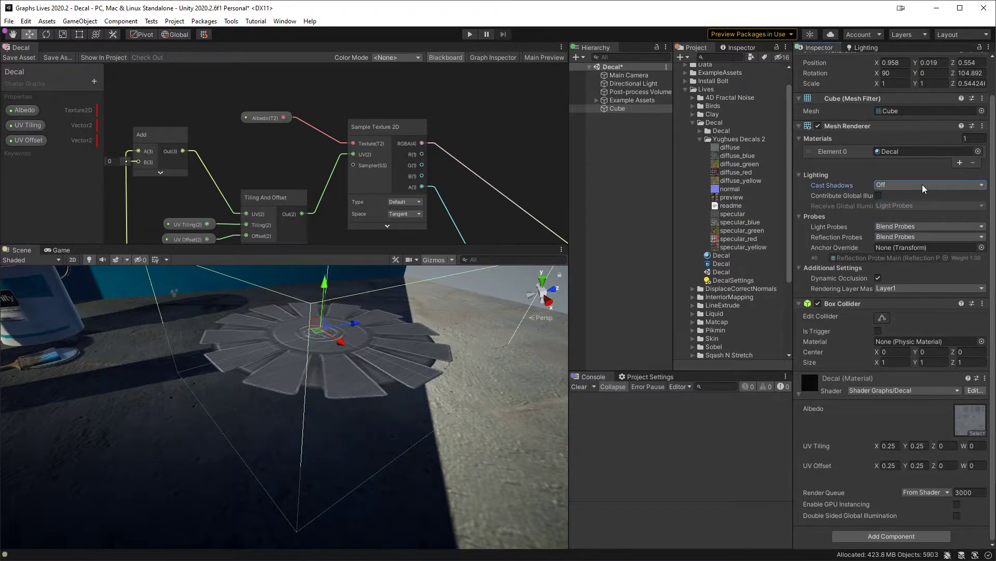
click(921, 187)
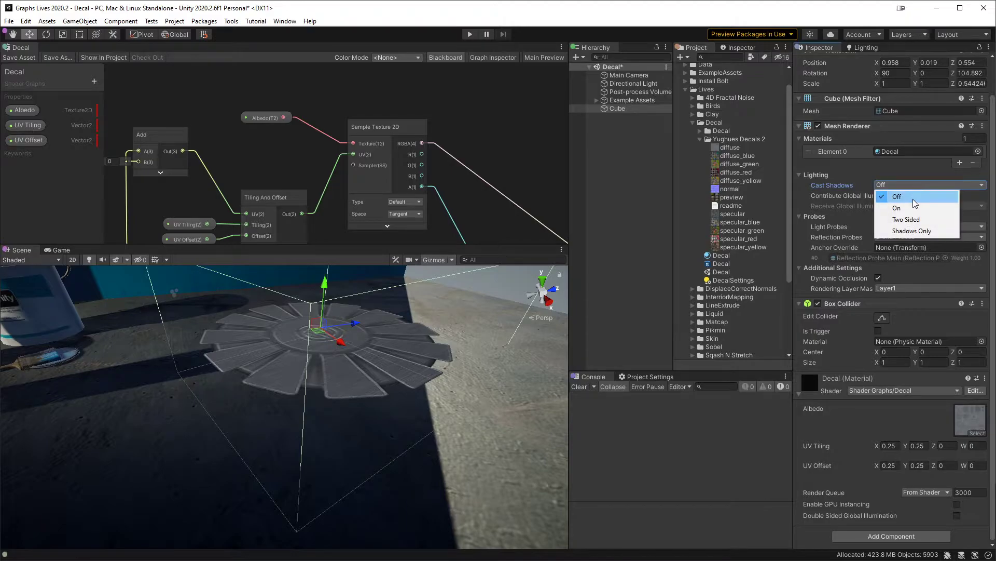
click(914, 199)
Step: Move the Cube beside the blue wall to about X 0.565, Z -0.218, and enlarge it to a scale of about 1.89, 1.89, 1.03
middle_drag(269, 382, 281, 416)
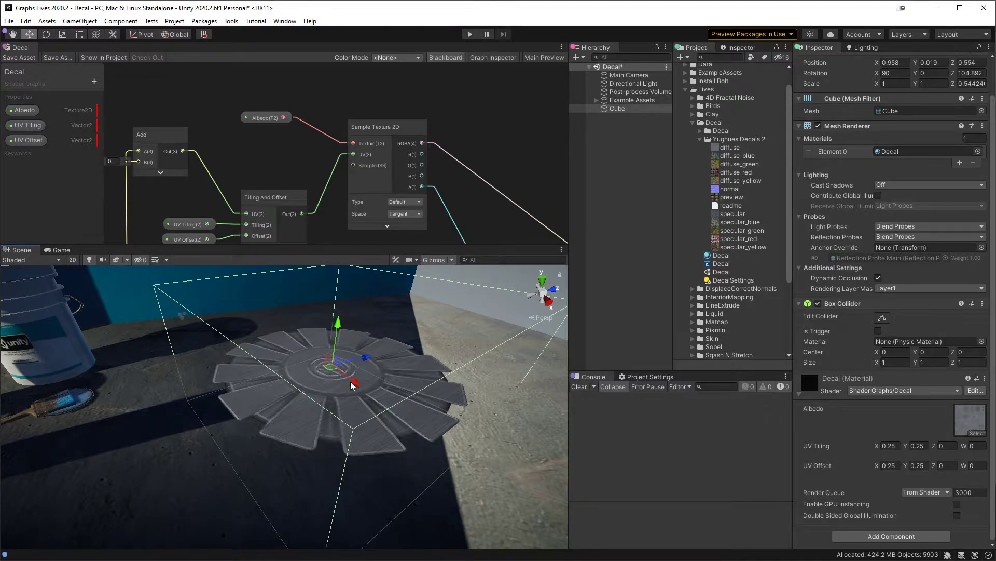
alt+drag(376, 437, 346, 385)
alt+drag(416, 381, 325, 439)
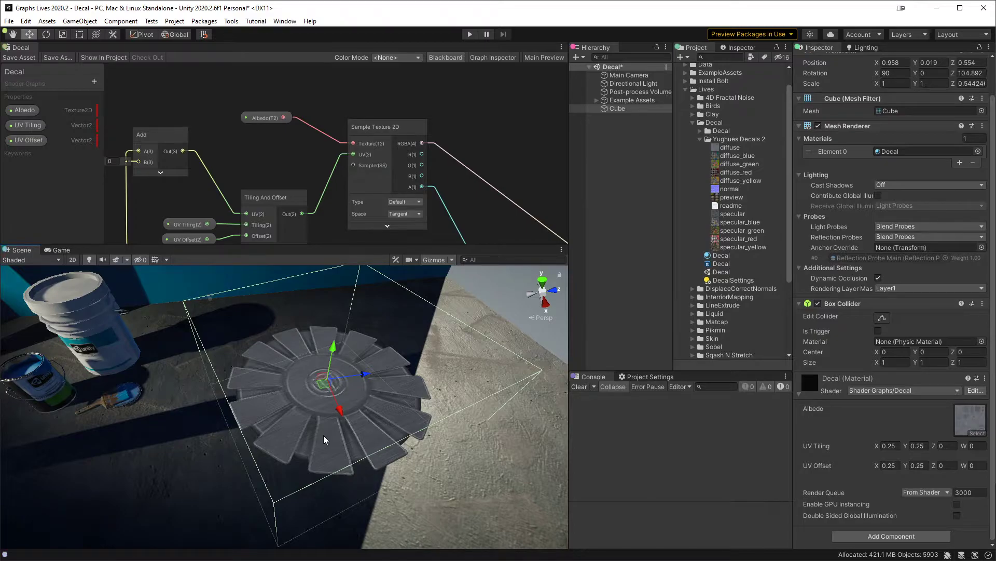
scroll(427, 237, down, 5)
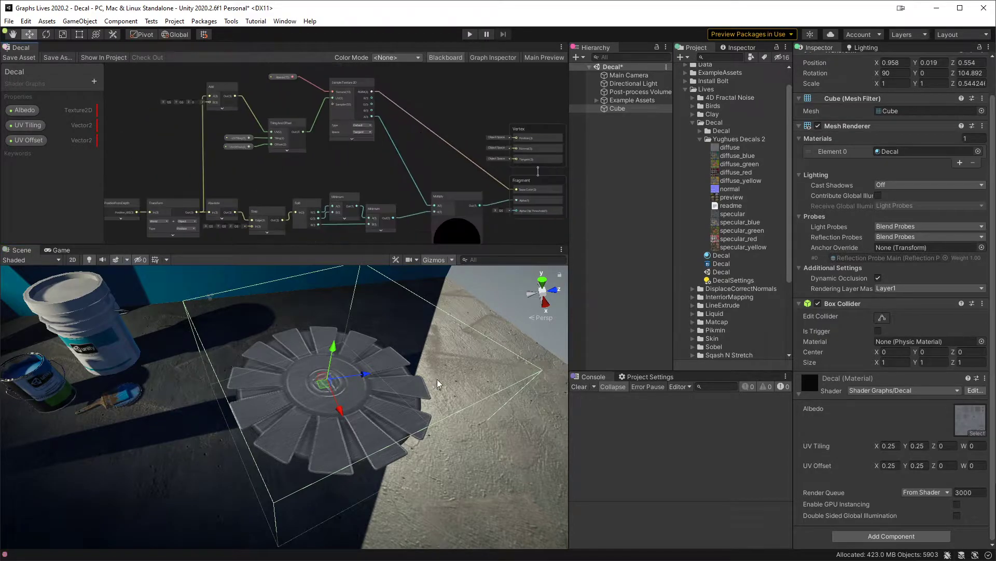
alt+drag(425, 362, 388, 384)
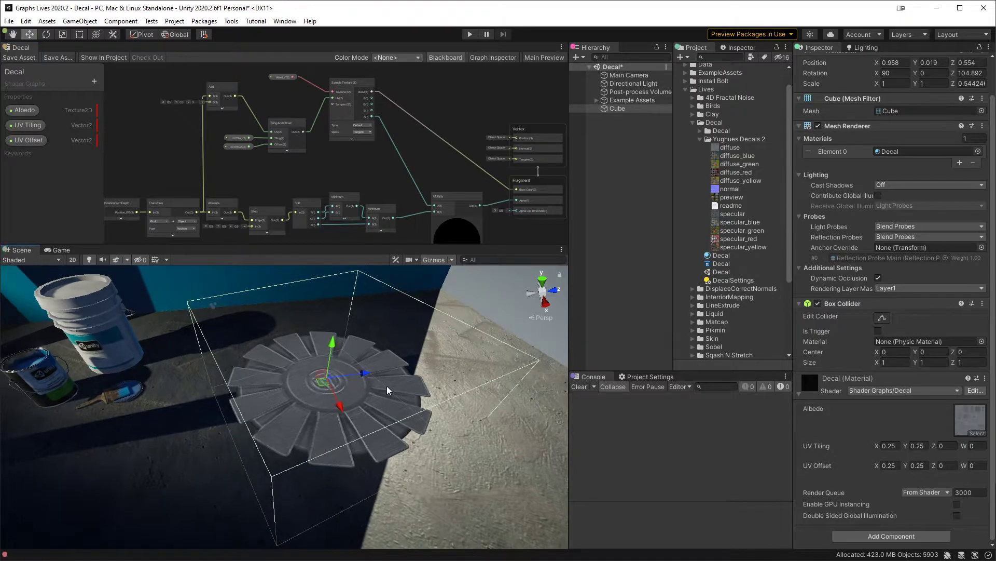
drag(328, 385, 95, 358)
middle_drag(189, 367, 341, 410)
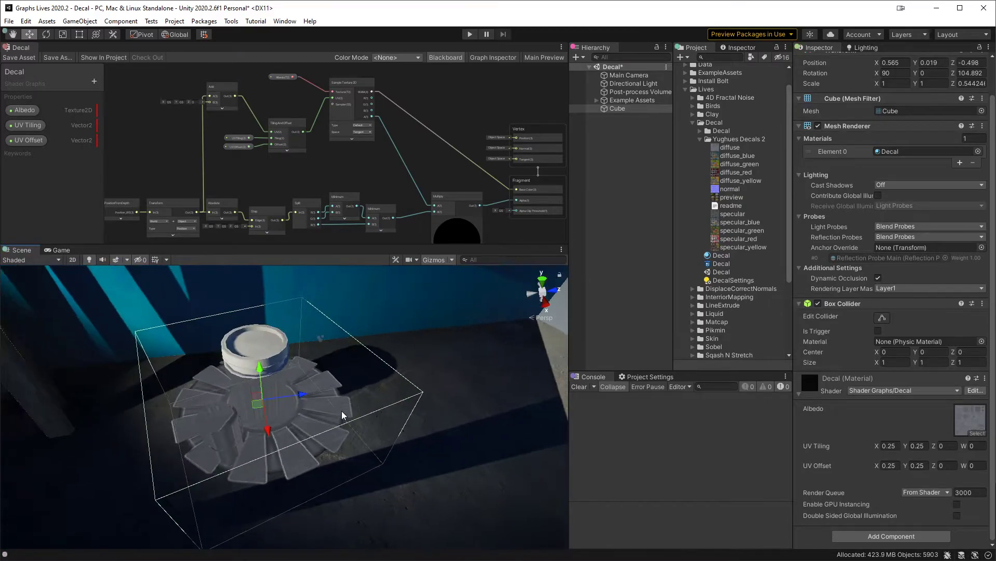
drag(258, 408, 345, 369)
key(r)
middle_drag(345, 369, 380, 383)
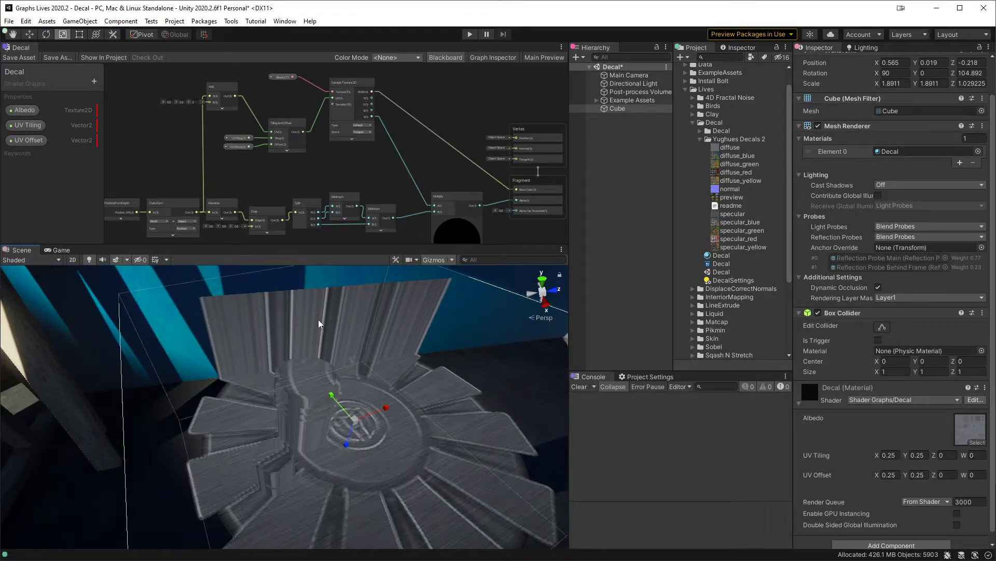
Step: Raise the Cube slightly along the global vertical axis to a Y position of about 0.053
alt+drag(431, 436, 338, 345)
scroll(395, 407, down, 4)
alt+right_drag(338, 345, 359, 479)
scroll(357, 399, up, 3)
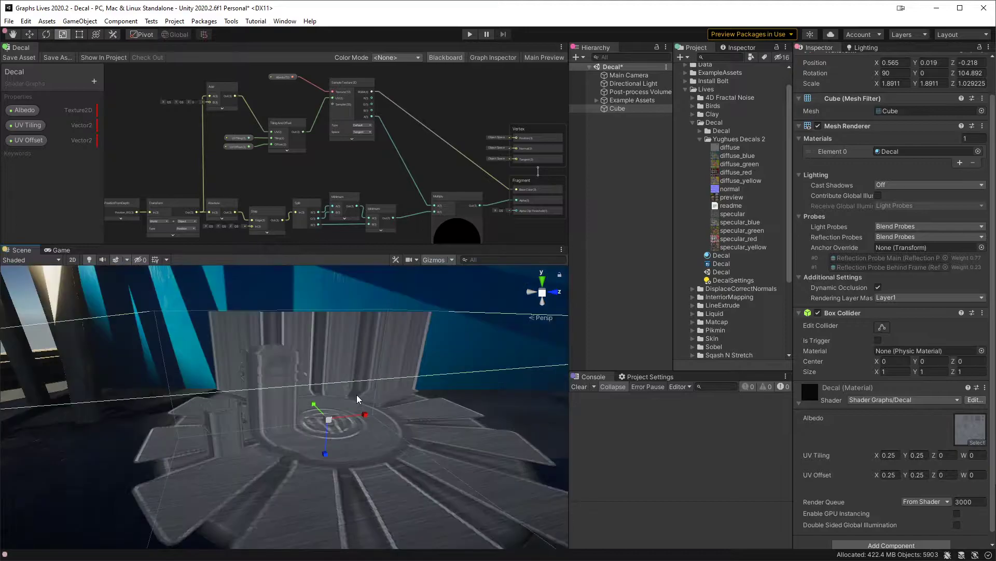
key(w)
key(x)
mouse_move(335, 387)
mouse_down()
mouse_move(336, 360)
mouse_move(335, 382)
mouse_up()
alt+drag(335, 383, 383, 437)
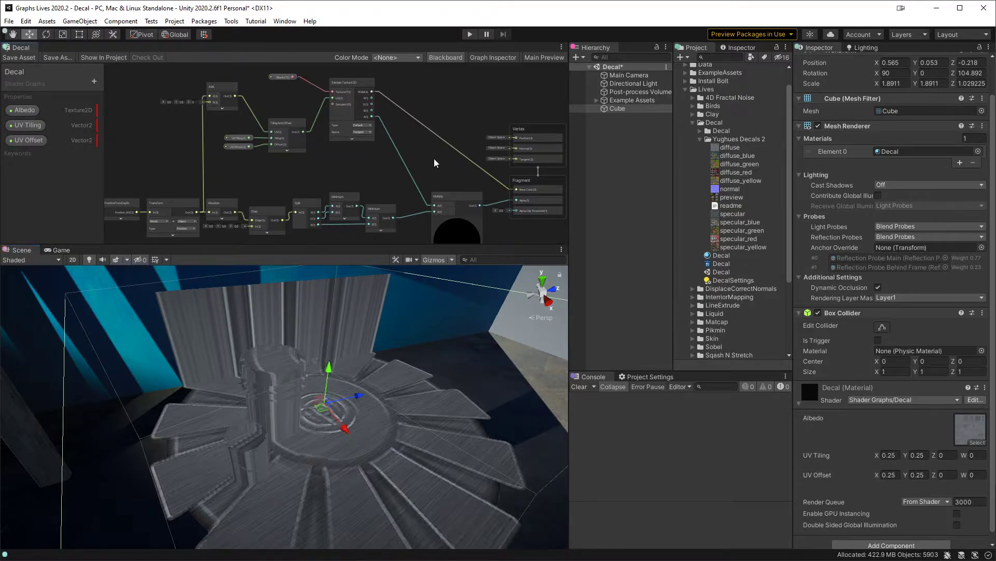
Step: Lift the Cube to about Y 0.52 to test the projection, and lower it to a Y position of about 0.094
middle_drag(394, 189, 380, 161)
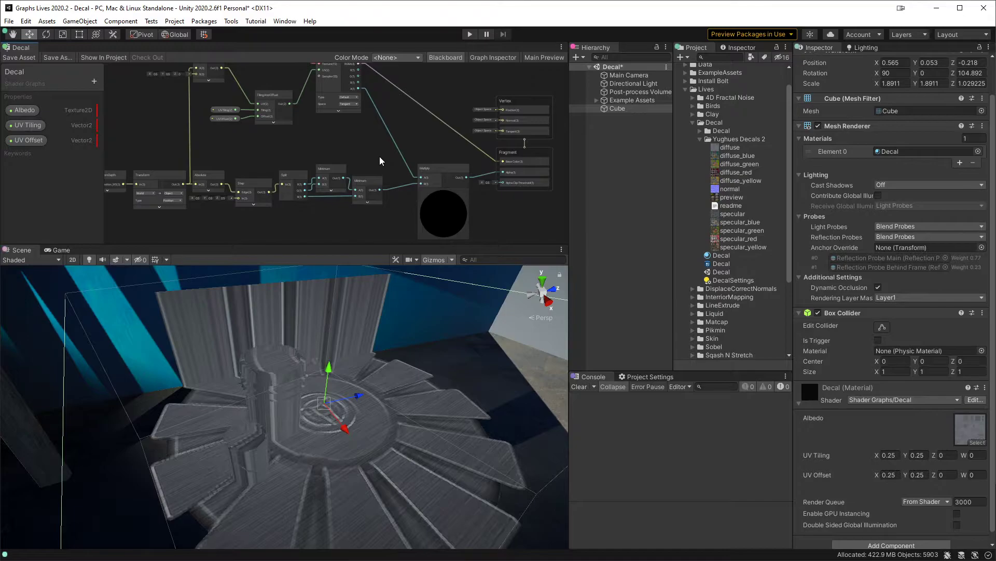
alt+drag(381, 396, 323, 368)
alt+drag(280, 311, 348, 386)
alt+drag(259, 349, 289, 431)
mouse_move(354, 412)
alt+mouse_down()
mouse_move(352, 434)
mouse_move(361, 413)
mouse_move(326, 382)
mouse_move(320, 304)
alt+mouse_up()
middle_drag(381, 330, 374, 349)
scroll(377, 354, down, 3)
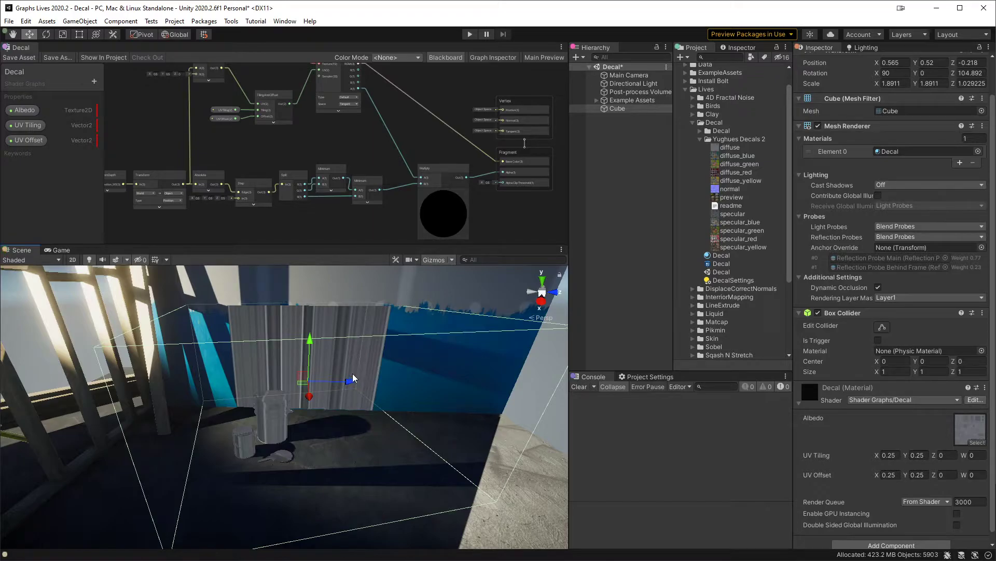
drag(310, 347, 308, 396)
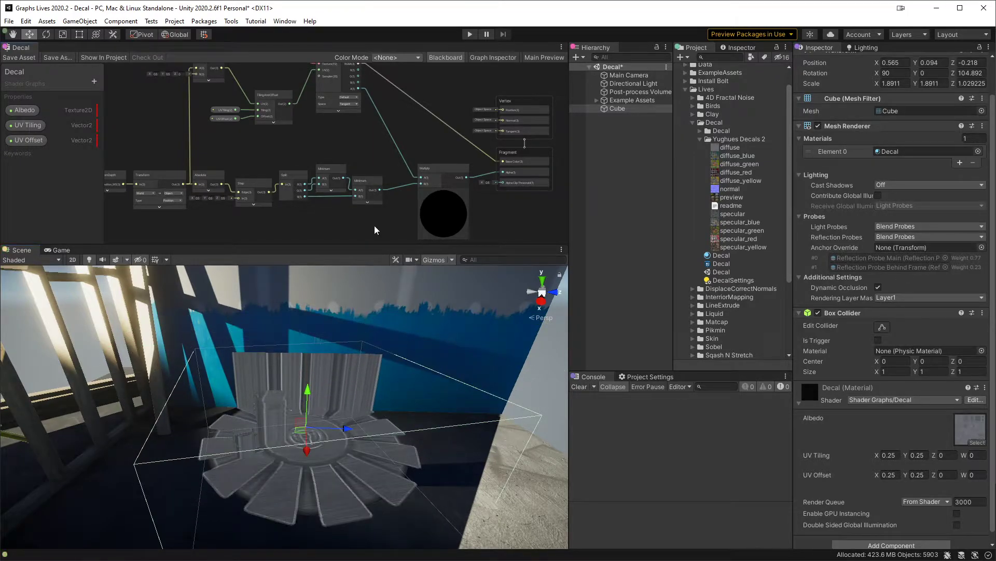
Step: Maximize the Decal shader graph window around the Transform node
key(shift+space)
middle_drag(338, 244, 580, 349)
scroll(412, 322, up, 3)
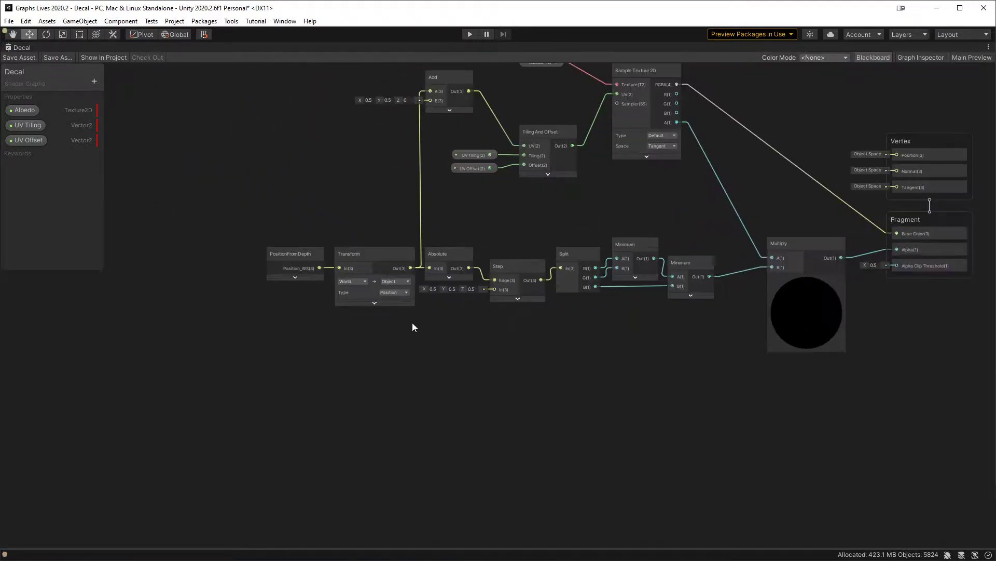
scroll(412, 351, up, 3)
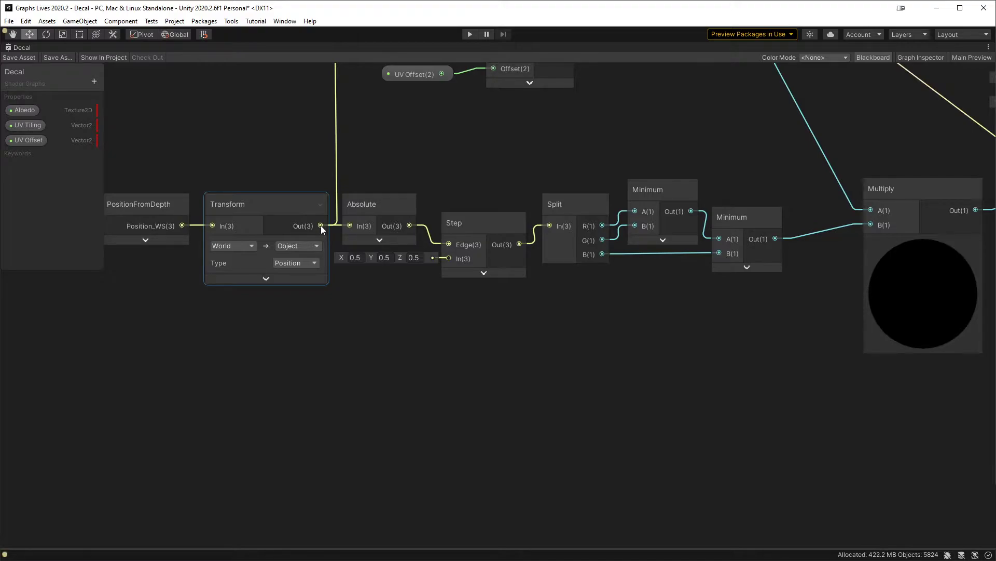
drag(320, 225, 356, 361)
text(dd)
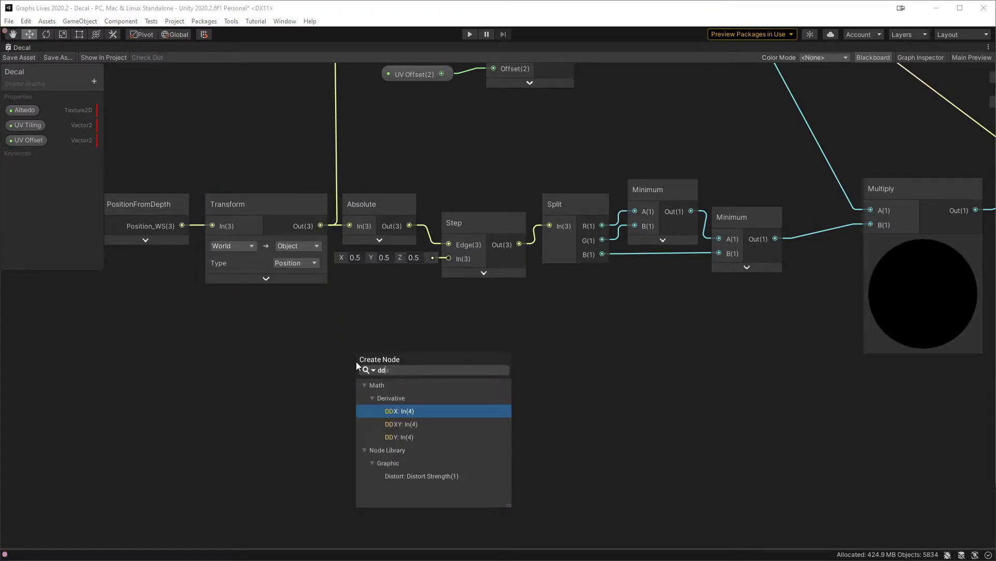
click(421, 335)
key(space)
text(normal)
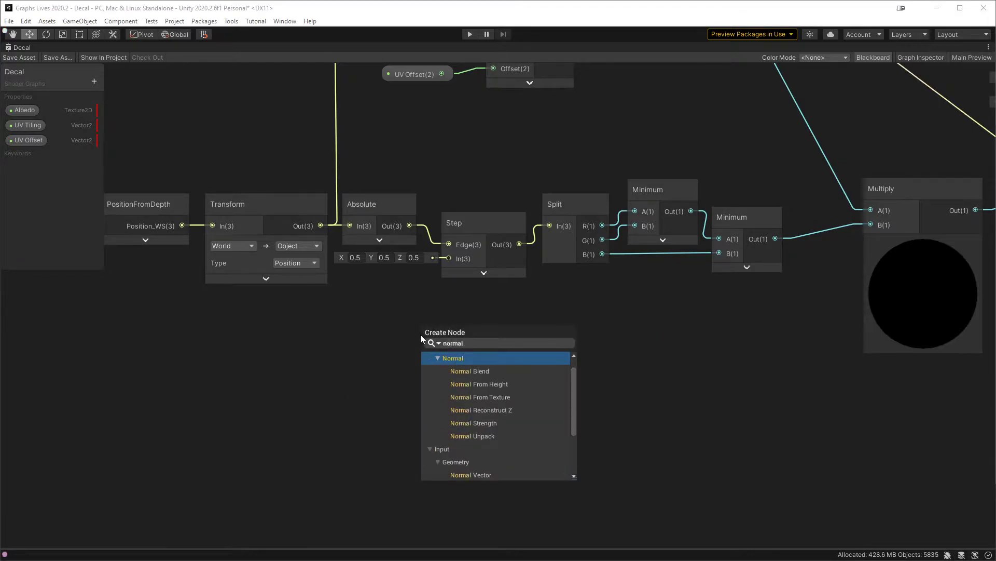
scroll(499, 418, down, 5)
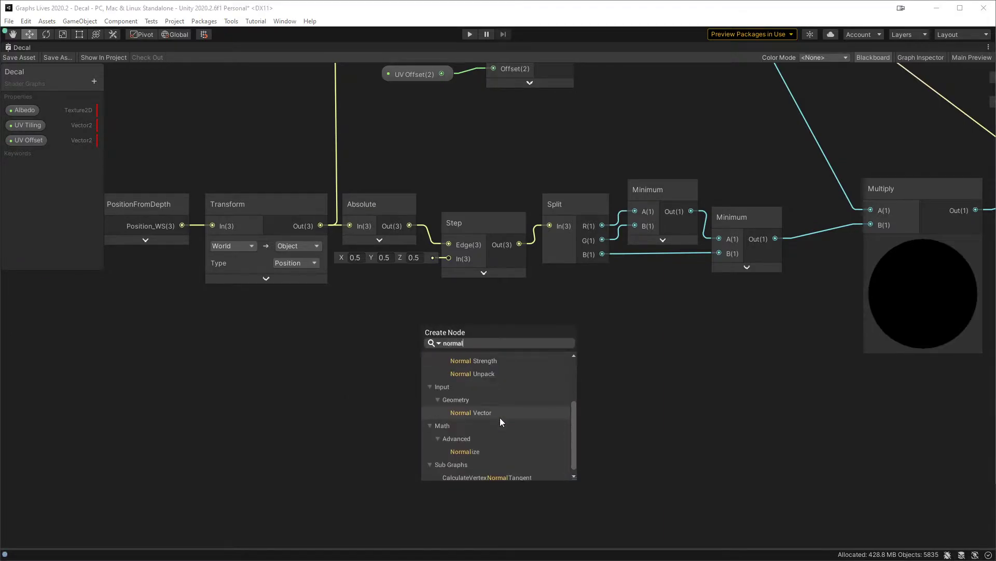
click(345, 404)
Step: Create DDX and DDY nodes from the Transform output, collapse their previews and stack DDY directly under DDX
click(325, 229)
drag(321, 227, 364, 378)
text(dd)
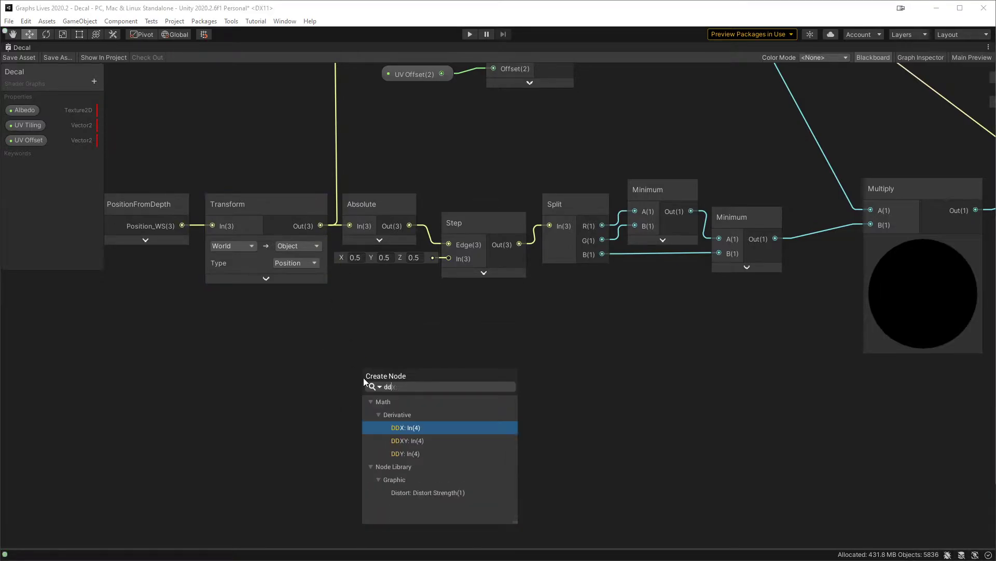
click(414, 428)
drag(333, 184, 392, 489)
text(dd)
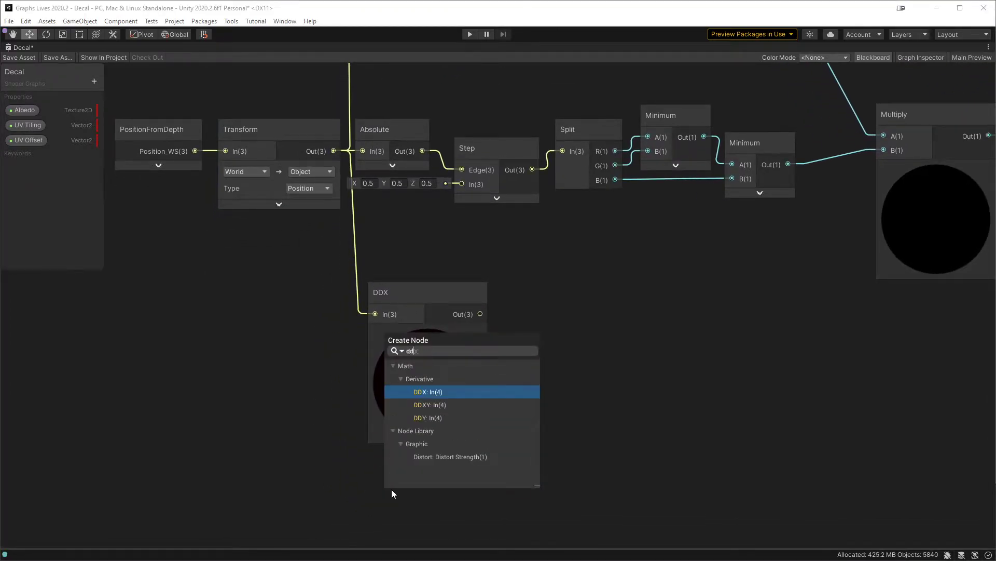
click(440, 416)
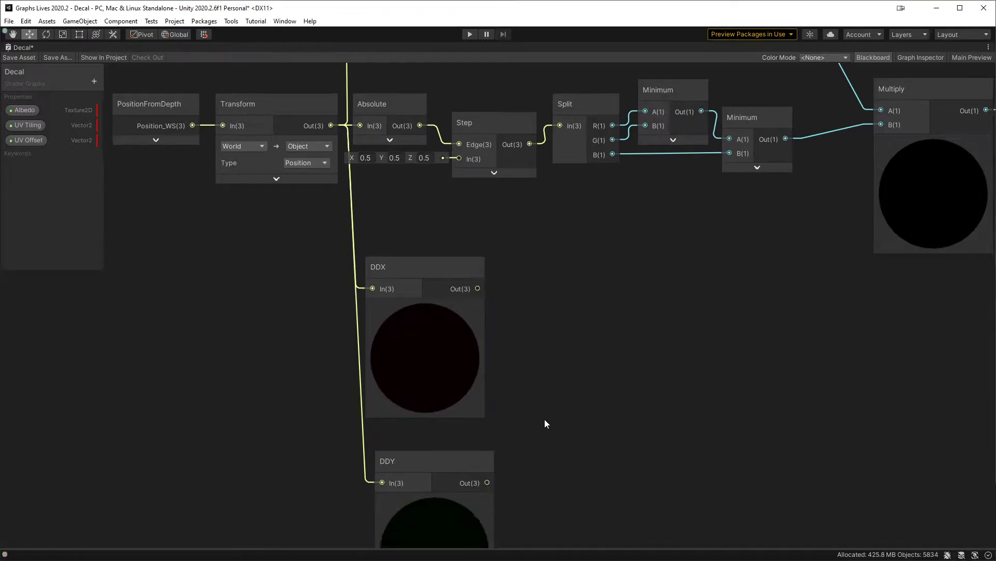
drag(433, 431, 398, 301)
click(421, 284)
click(421, 449)
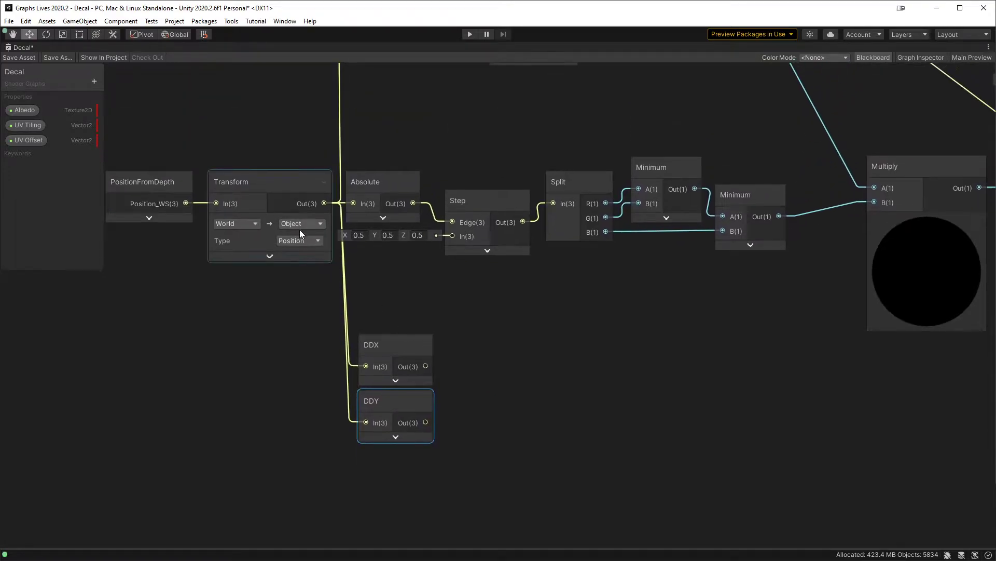
Step: Create a Cross Product node with DDX feeding input A and DDY feeding input B
drag(425, 366, 481, 365)
text(cross)
key(Return)
drag(425, 422, 481, 391)
Step: Collapse the Cross Product preview and connect its output to a new Normalize node
drag(519, 360, 568, 384)
click(516, 411)
text(norma)
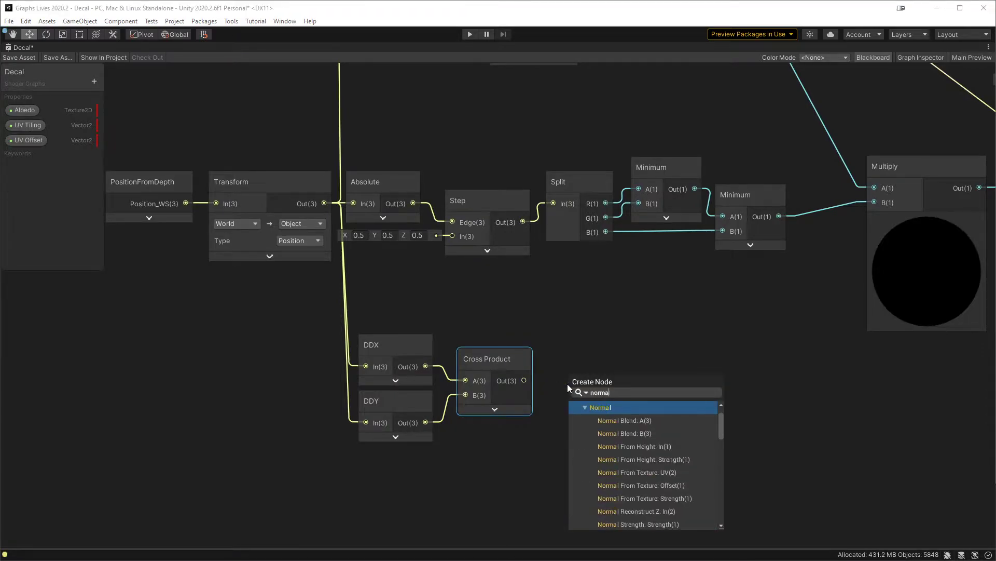
text(lize)
key(Return)
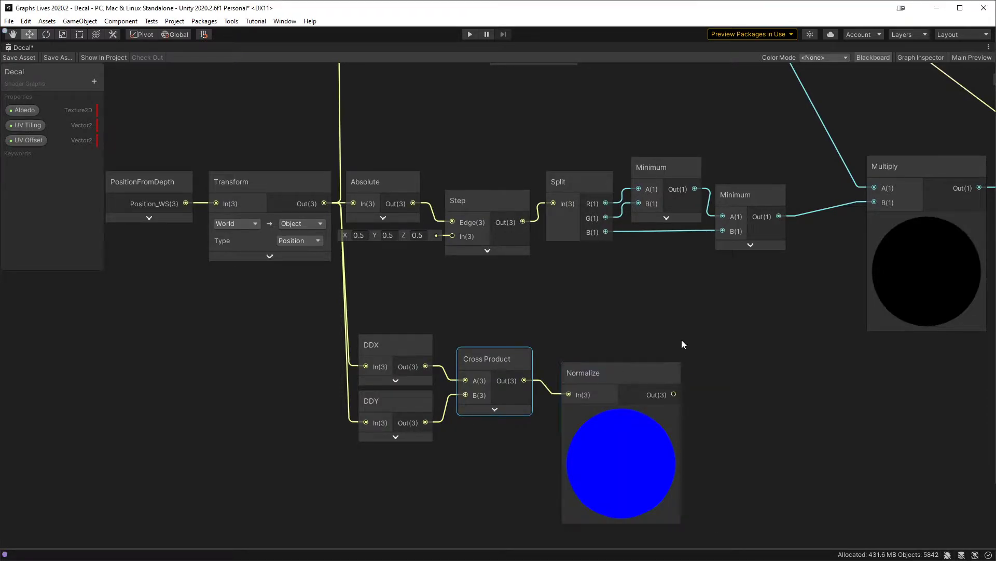
Step: Connect the Normalize output to the Fragment Base Color, save the shader asset and restore the full editor layout
scroll(481, 321, down, 3)
drag(463, 363, 721, 203)
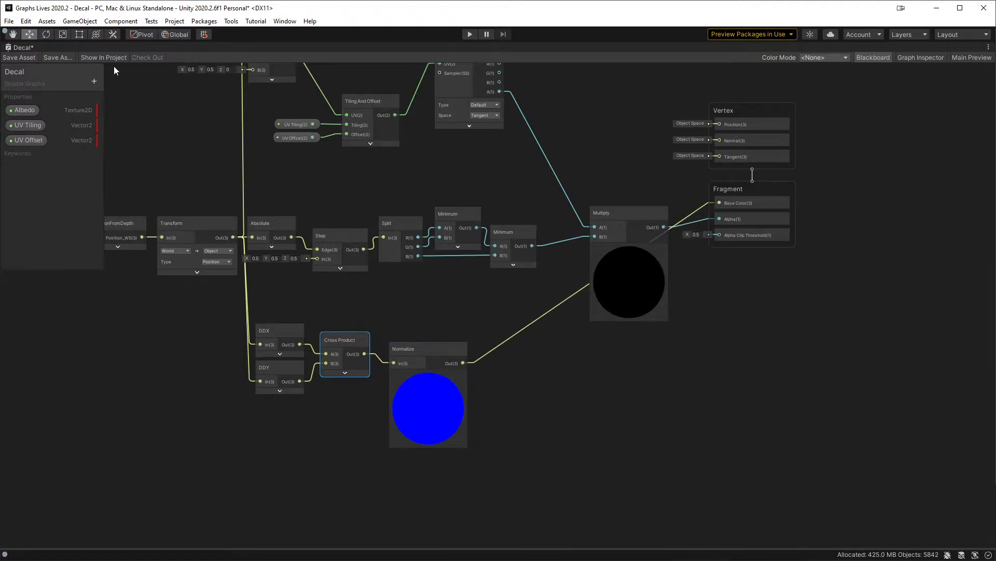
click(20, 59)
key(shift+space)
Step: Set the gizmo orientation to Local and compare the normal colours on the floor, wall and buckets with the Cube's axes
key(w)
mouse_move(375, 362)
right_down()
mouse_move(385, 509)
mouse_move(413, 540)
right_up()
mouse_move(319, 408)
right_down()
mouse_move(337, 418)
mouse_move(378, 403)
mouse_move(344, 400)
mouse_move(417, 462)
mouse_move(425, 360)
right_up()
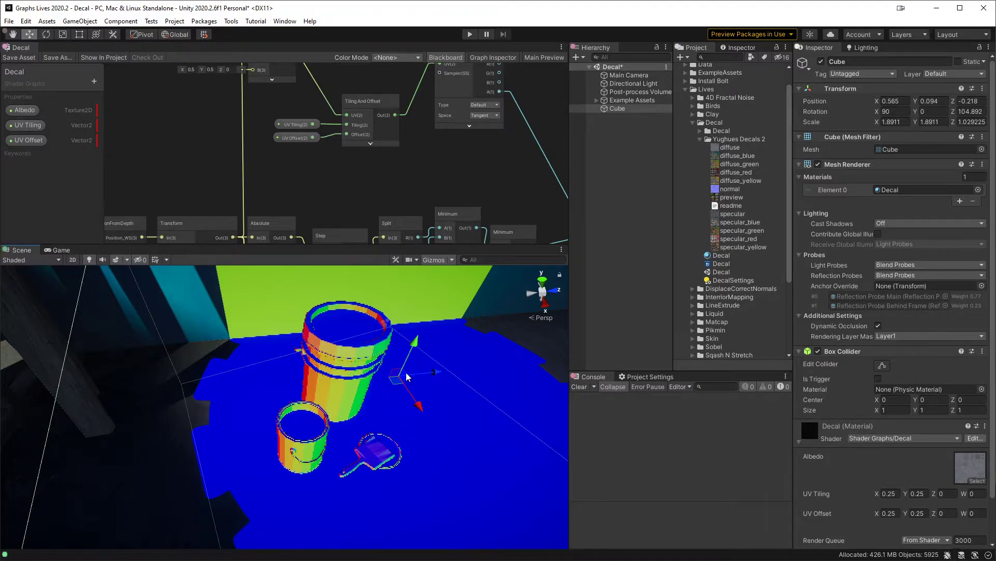
middle_drag(423, 404, 378, 407)
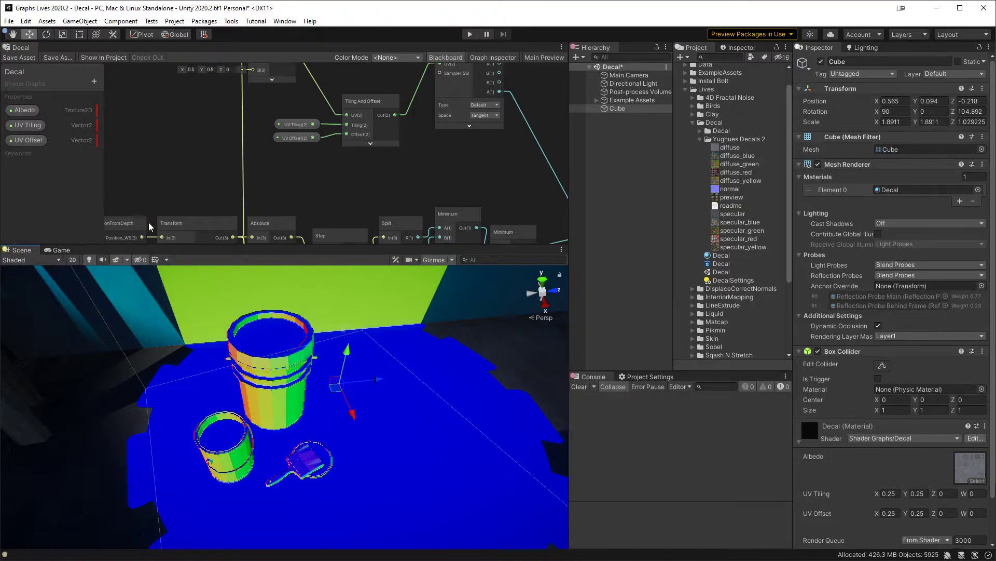
click(176, 34)
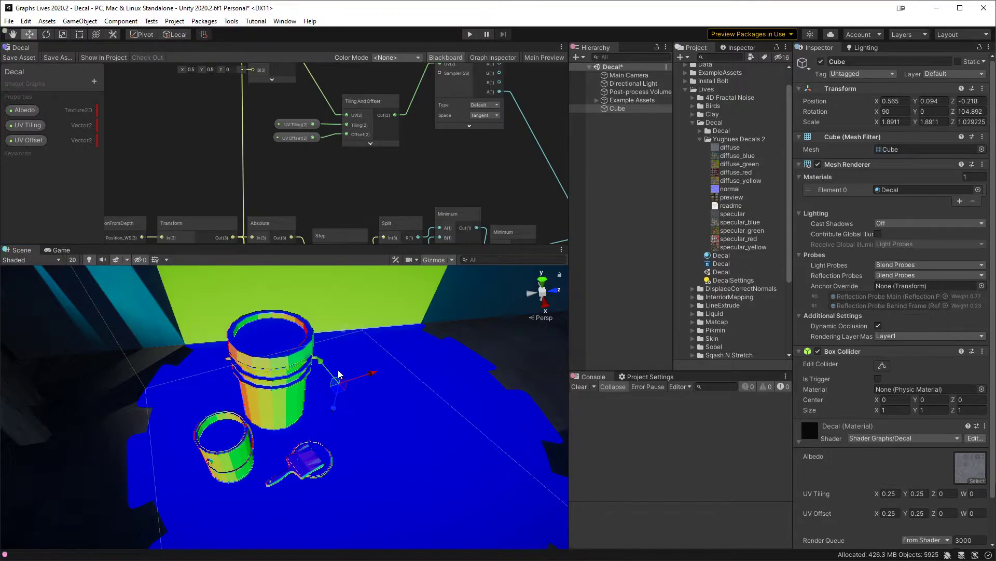
alt+drag(334, 415, 205, 405)
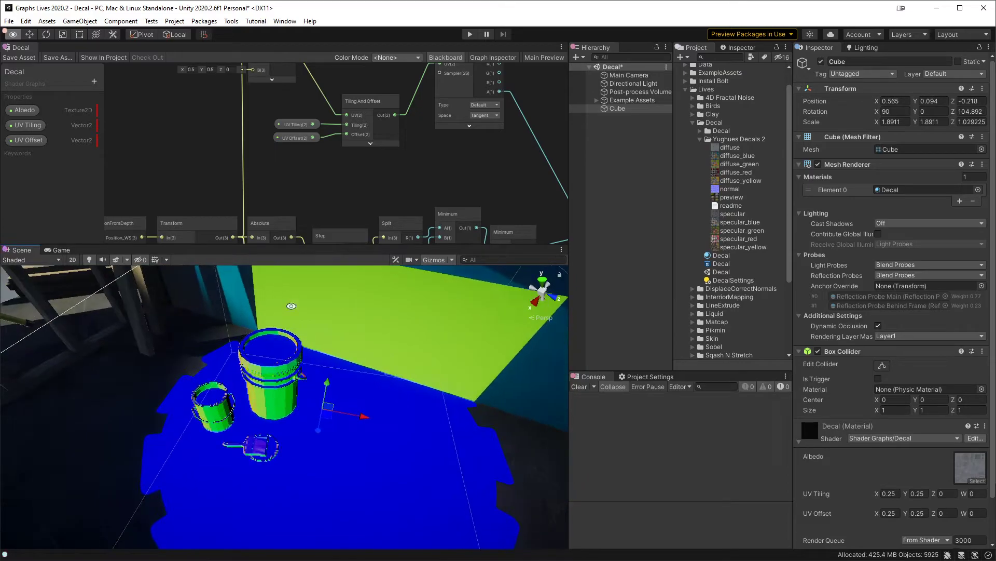
Step: Swap the Cross Product inputs so DDY feeds A and DDX feeds B, save the asset and check the scene
middle_drag(380, 164, 376, 44)
middle_drag(371, 197, 356, 74)
scroll(342, 147, up, 2)
middle_drag(340, 138, 291, 201)
drag(253, 191, 253, 143)
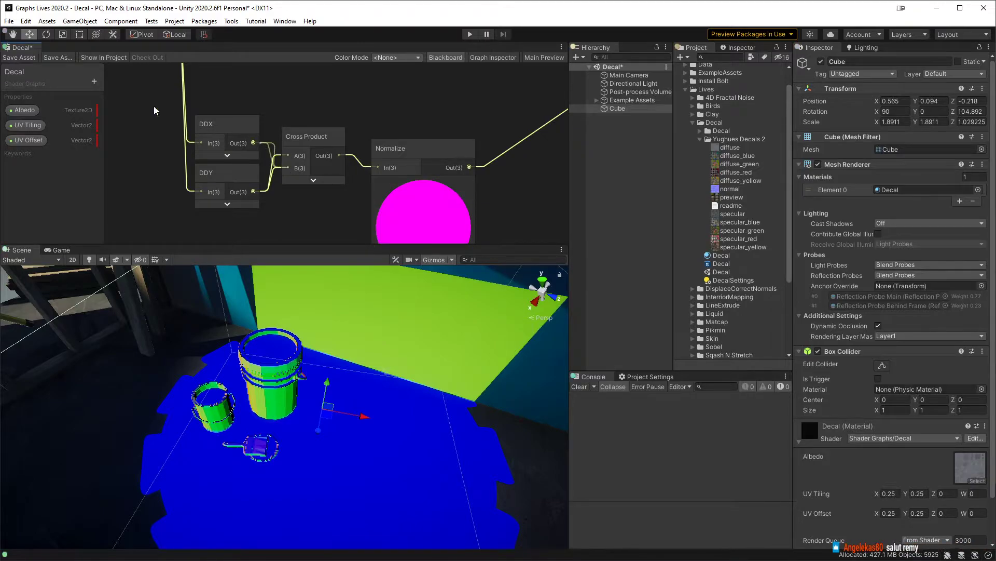
click(20, 56)
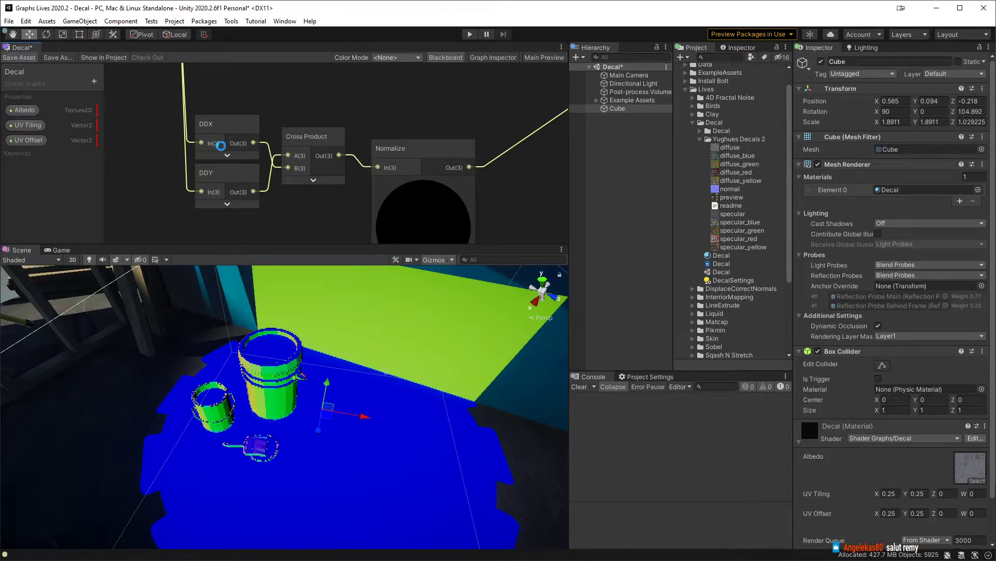
click(315, 182)
alt+drag(330, 419, 561, 441)
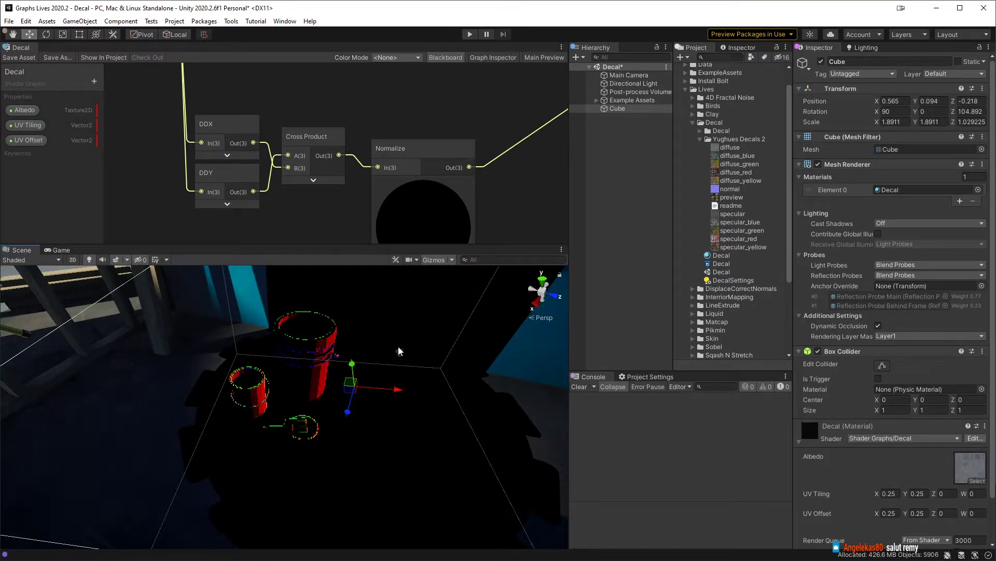
Step: Rearrange the derivative nodes so DDY sits above DDX, in the same order as the Cross Product inputs
middle_drag(279, 210, 297, 229)
drag(261, 193, 256, 84)
middle_drag(243, 93, 247, 148)
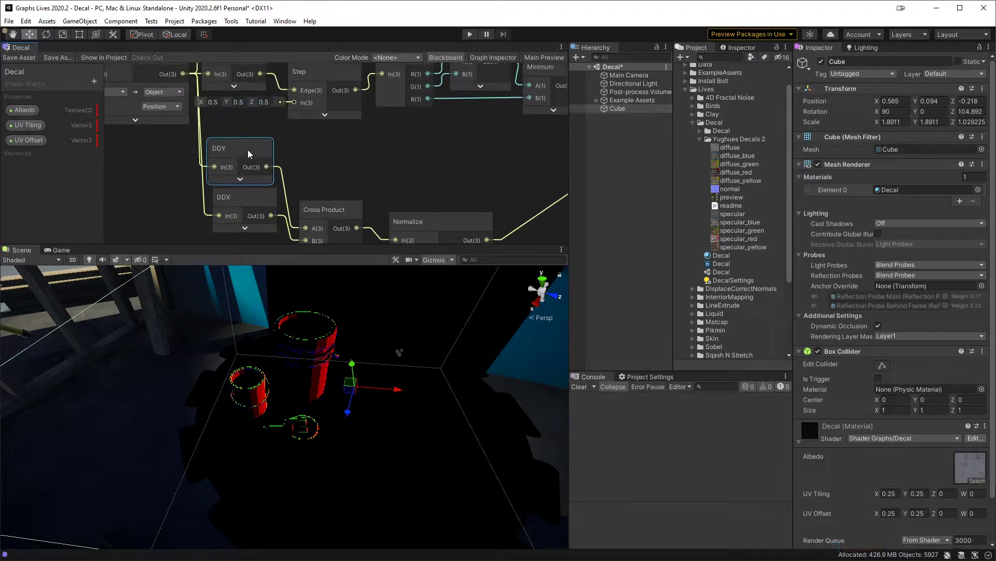
middle_drag(290, 208, 290, 169)
drag(280, 203, 243, 166)
click(344, 115)
middle_drag(449, 140, 309, 99)
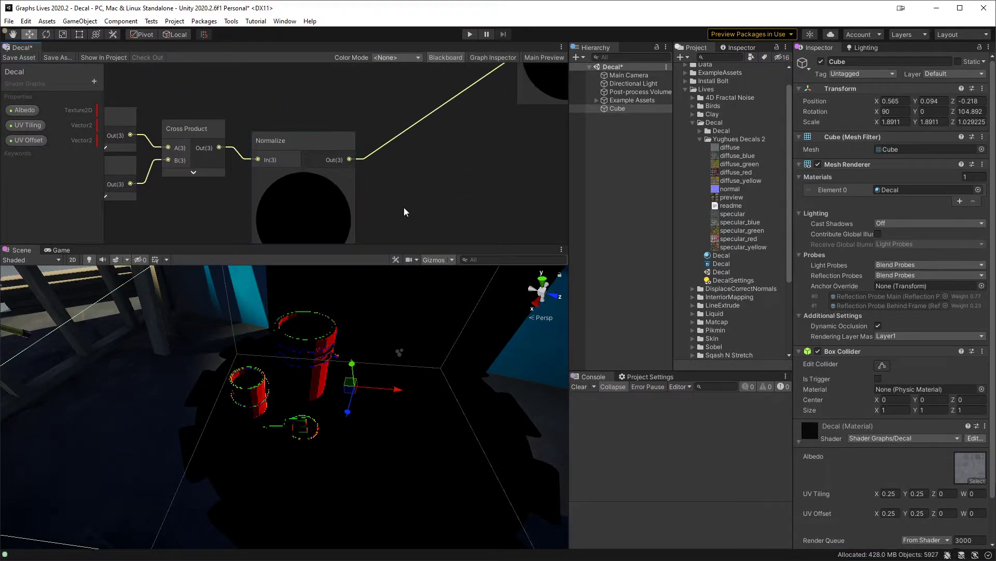
Step: Create a Split node from the Normalize output and place it beside the Normalize node
alt+drag(345, 374, 438, 407)
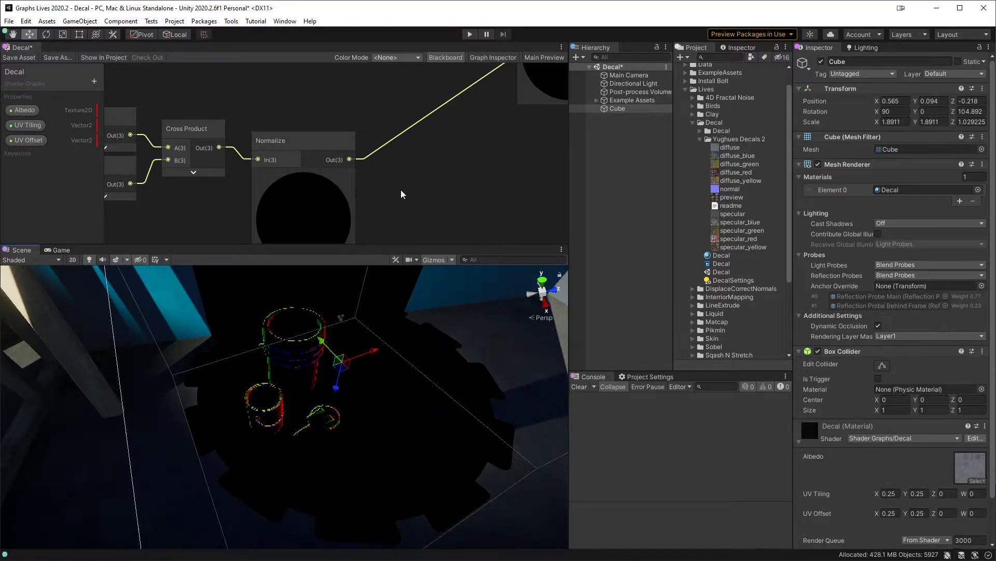
middle_drag(400, 189, 368, 167)
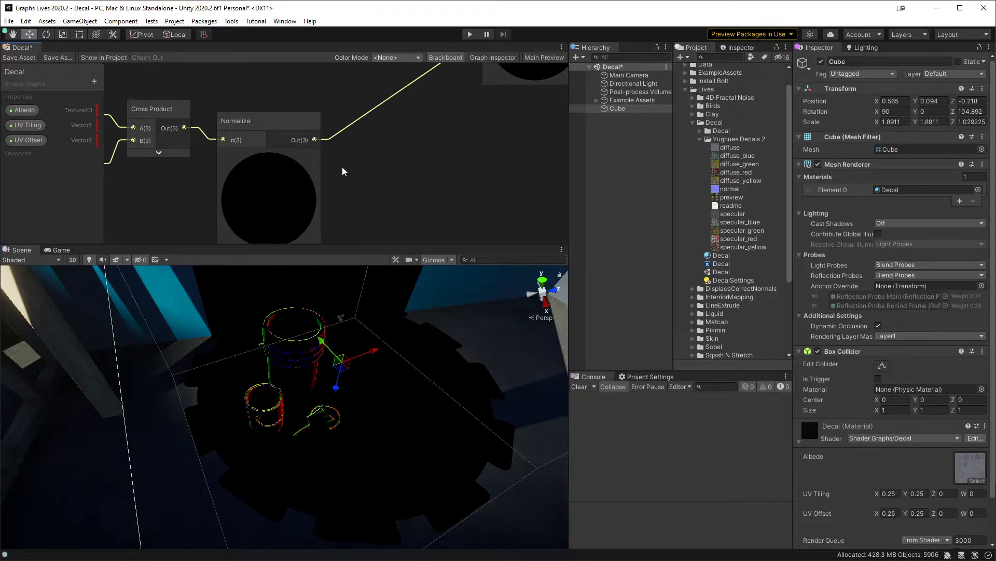
drag(316, 137, 373, 170)
text(spl)
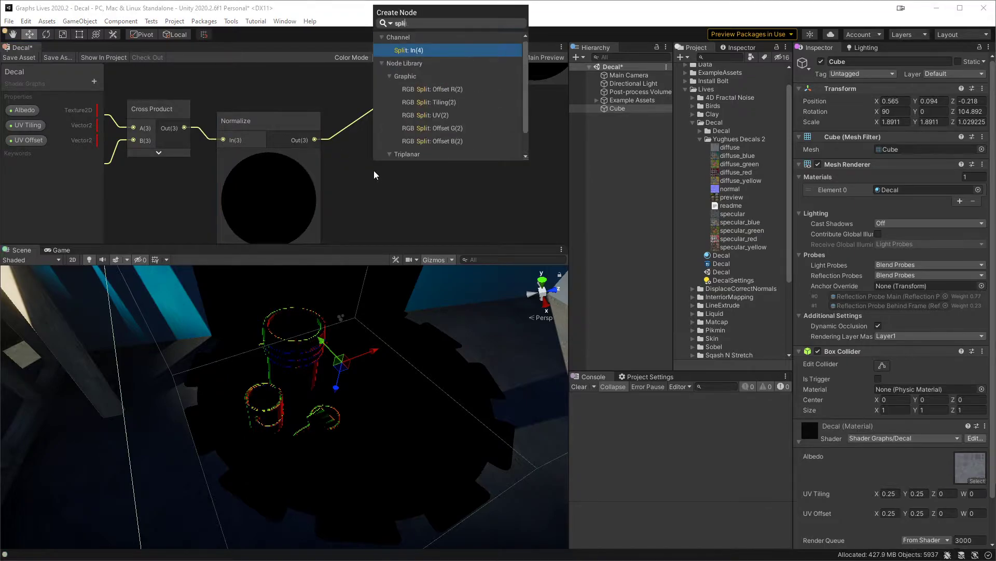
text(i)
key(Return)
drag(387, 164, 363, 123)
middle_drag(435, 153, 315, 185)
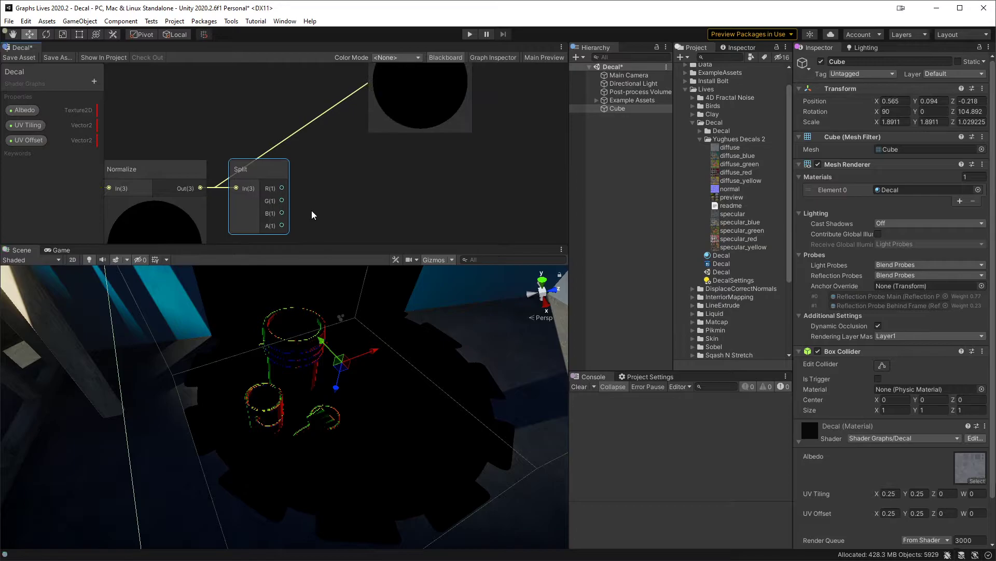
Step: Add a Negate node and feed it the B channel of the Split node that follows Normalize
key(space)
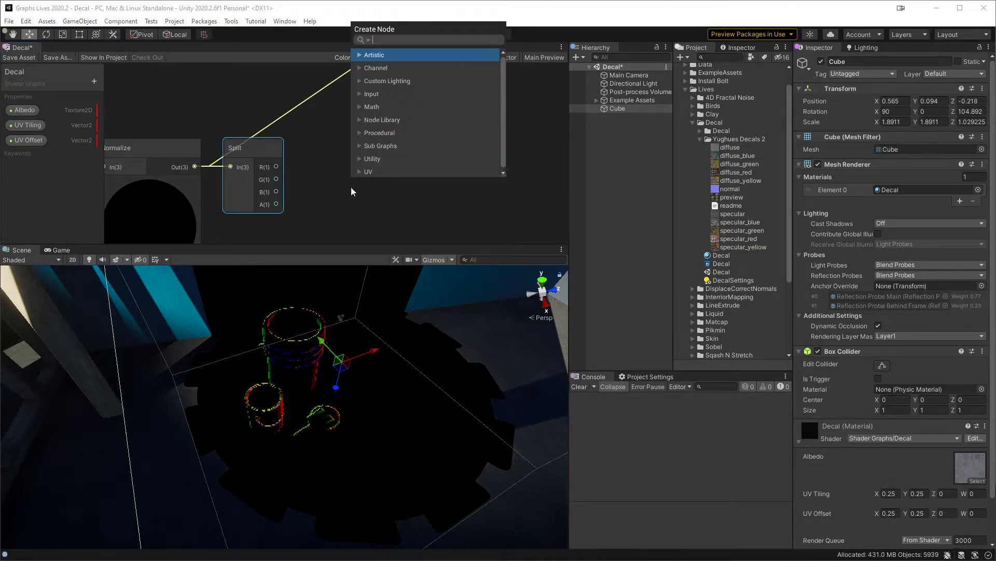
text(neg)
key(Return)
drag(364, 182, 341, 167)
Step: Collapse the final Multiply node's preview and move it away from the second Minimum node to free space
middle_drag(450, 162, 471, 205)
scroll(379, 189, down, 2)
scroll(407, 141, down, 3)
scroll(391, 166, up, 1)
drag(364, 82, 364, 83)
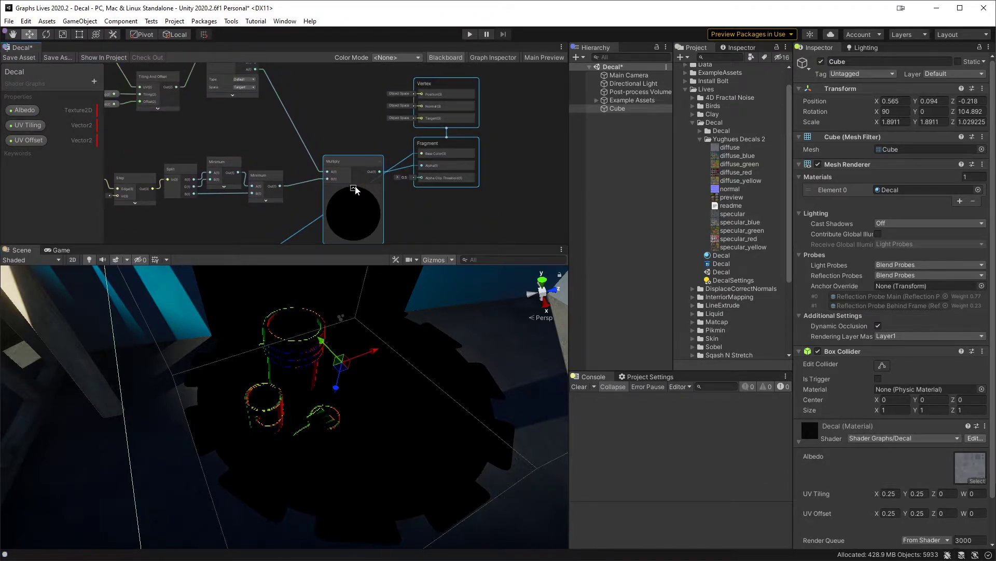
click(354, 188)
drag(343, 165, 436, 165)
click(346, 203)
middle_drag(346, 219, 363, 192)
Step: Create a Multiply node with the second Minimum node's output in input A, and collapse its preview
scroll(387, 144, up, 1)
scroll(364, 192, up, 1)
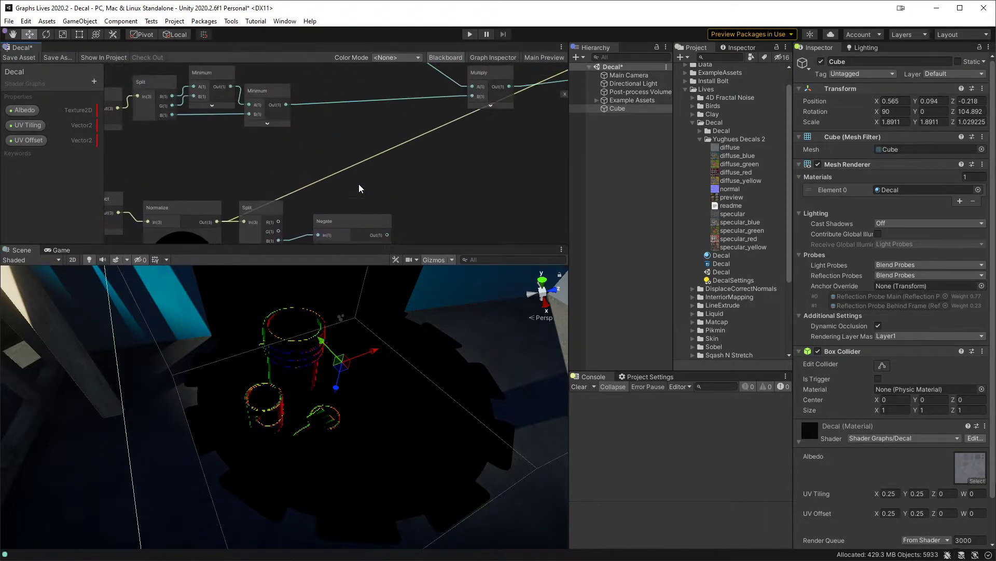
drag(288, 108, 357, 131)
text(multiply)
key(Return)
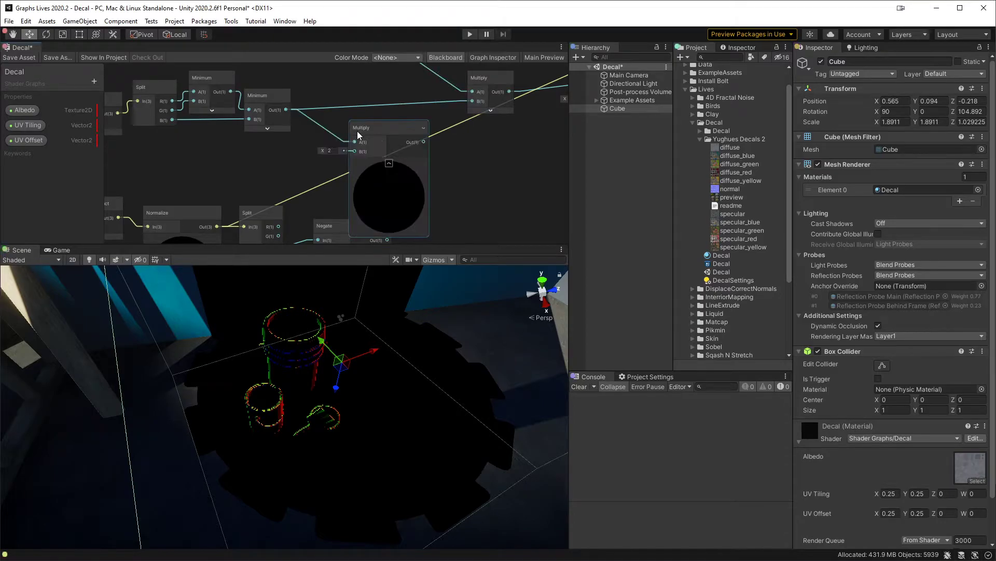
click(389, 164)
click(254, 127)
middle_drag(295, 153, 291, 130)
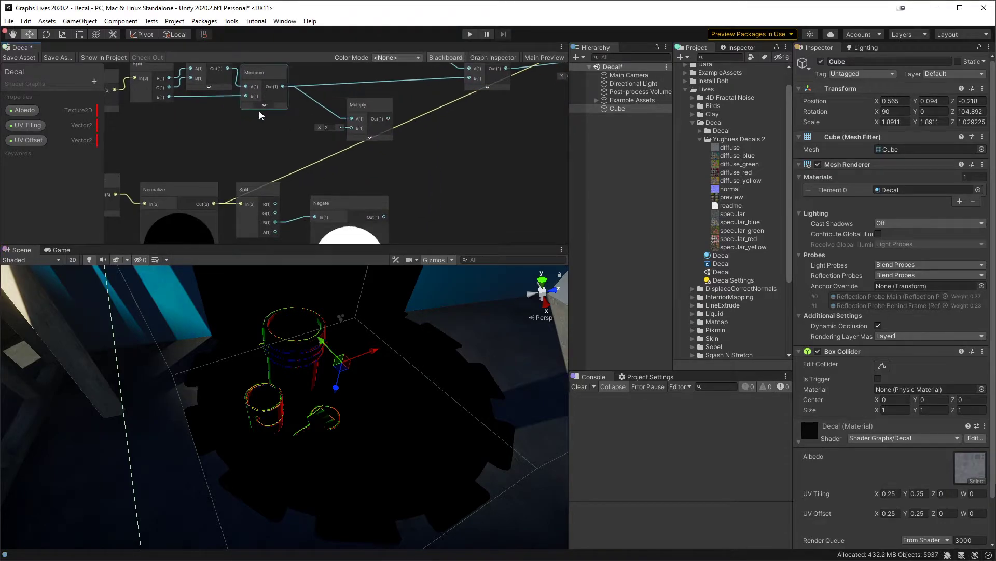
Step: Connect the Negate output to input B of the new Multiply node and feed that Multiply's output into input B of the final Multiply
drag(384, 217, 346, 123)
middle_drag(472, 119, 356, 198)
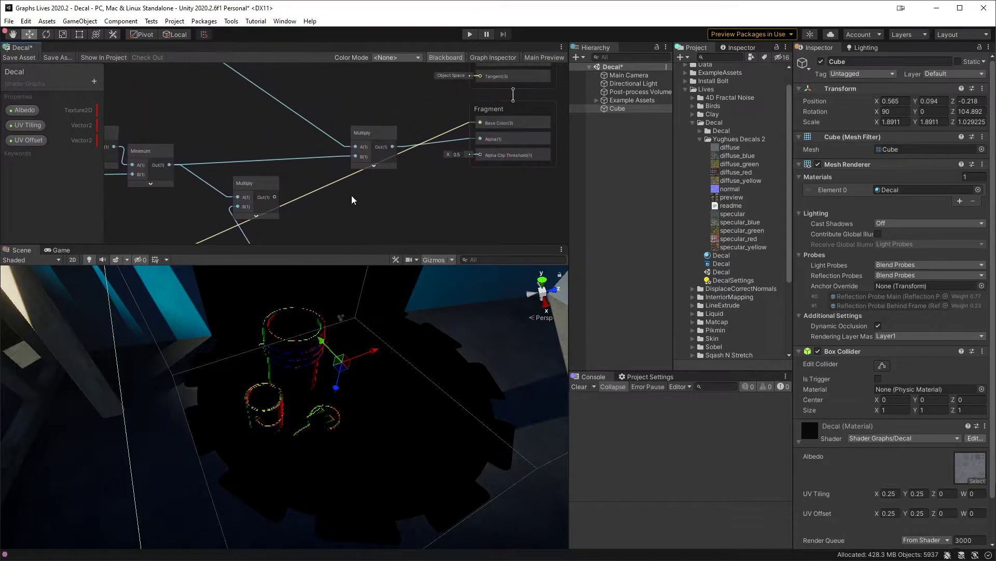
drag(276, 196, 354, 155)
Step: Connect the texture sample's RGBA output to the fragment Base Color and save the shader graph asset
middle_drag(321, 93, 389, 181)
scroll(386, 180, down, 1)
drag(228, 76, 487, 166)
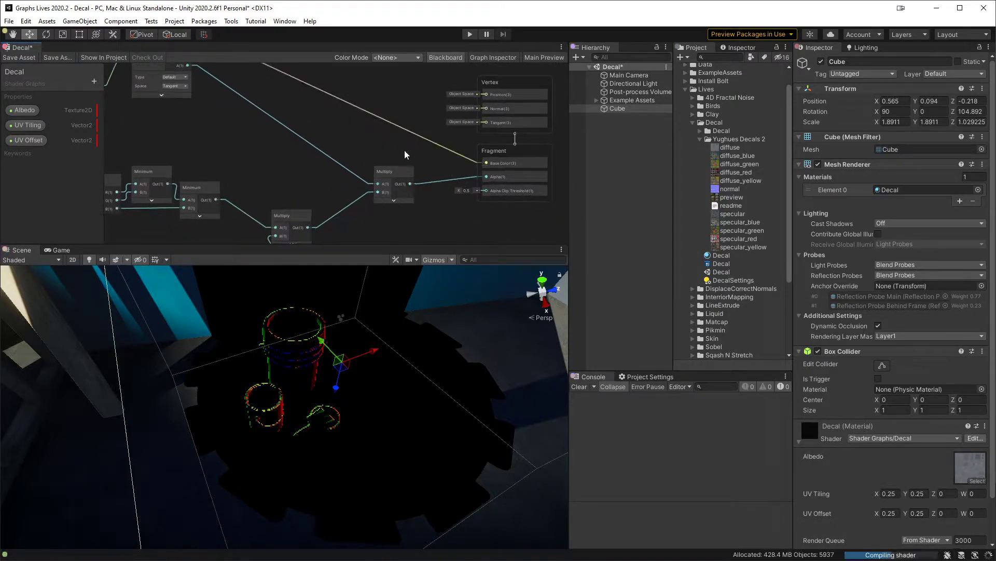
click(20, 57)
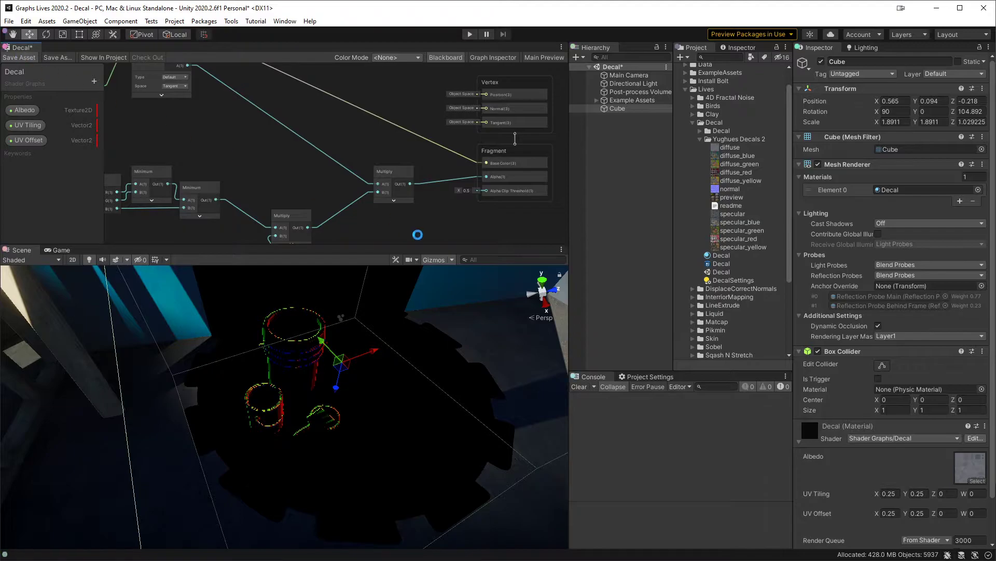
Step: Inspect the decal in the scene from several angles around the buckets, checking how it projects onto their sides
middle_drag(417, 366, 364, 337)
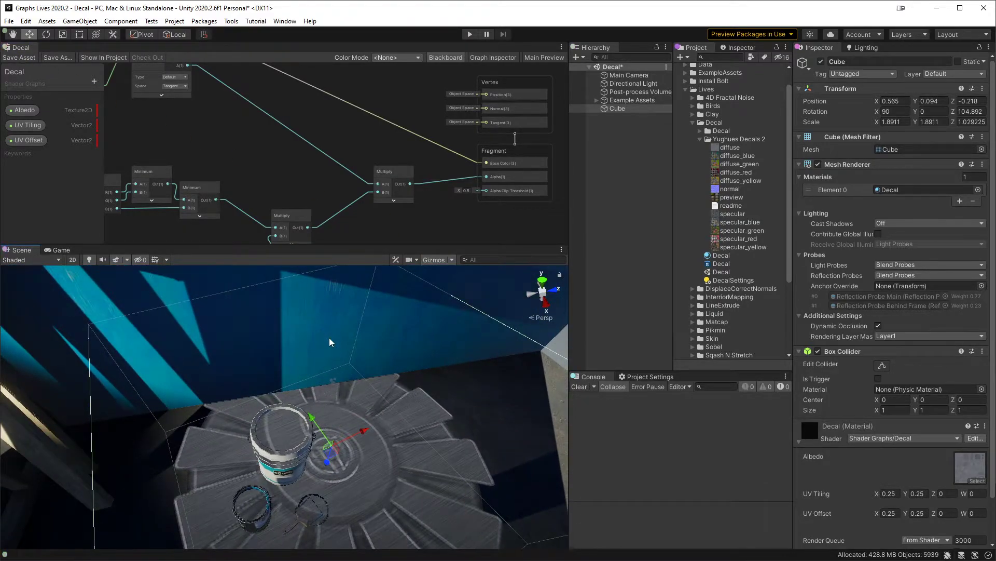
alt+right_drag(351, 403, 360, 467)
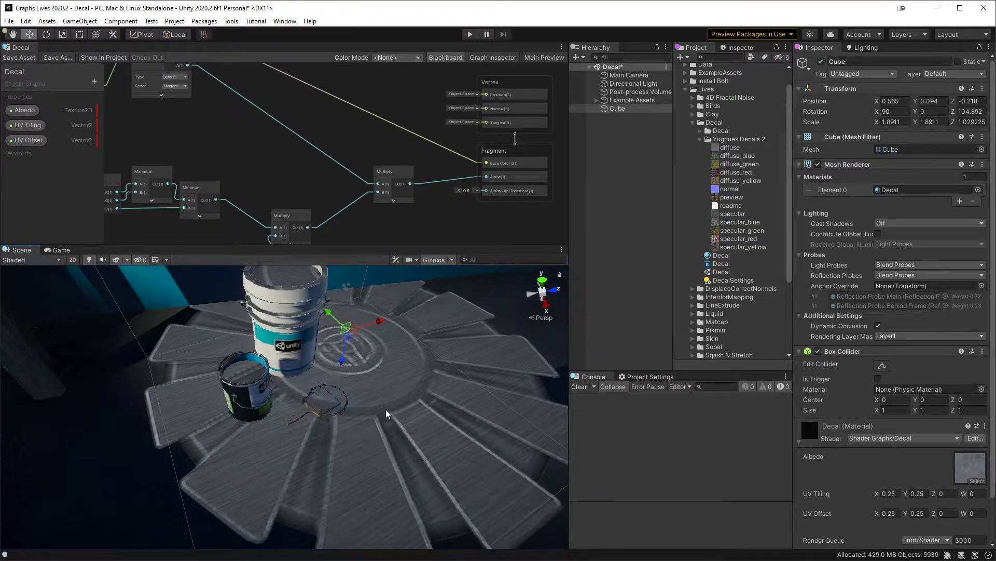
right_drag(386, 410, 370, 370)
key(w)
key(s)
alt+drag(363, 384, 325, 493)
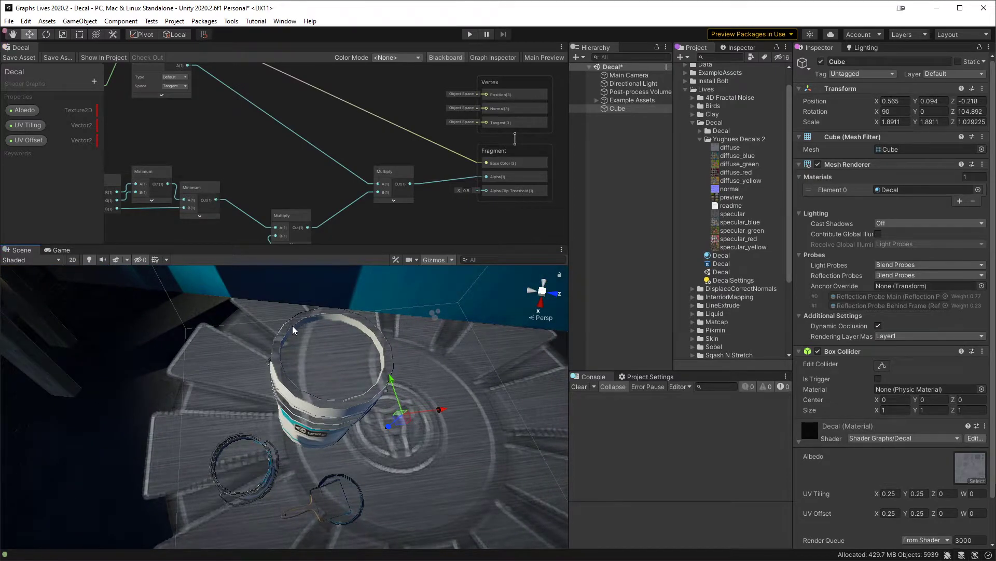
alt+drag(301, 413, 345, 421)
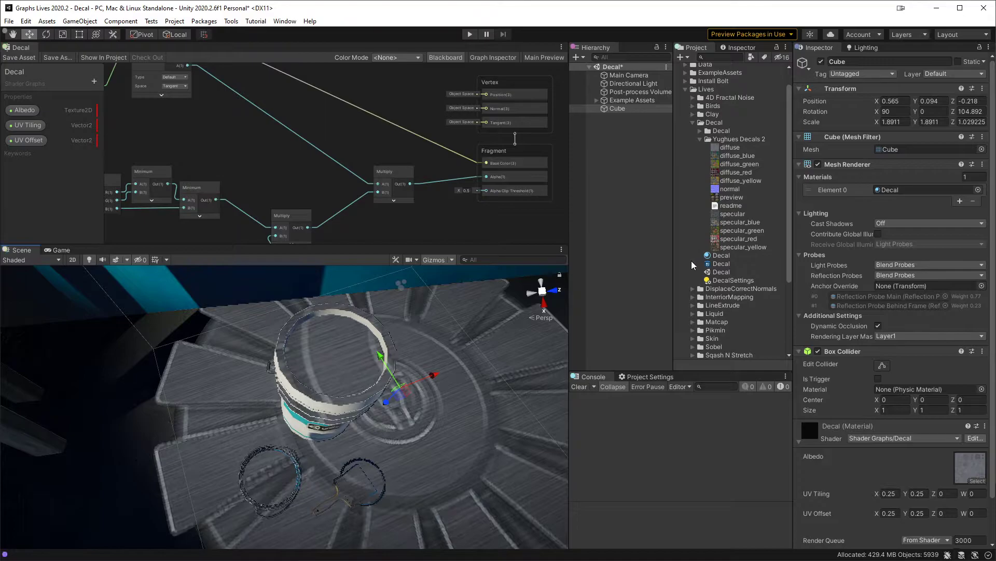
alt+drag(446, 429, 293, 350)
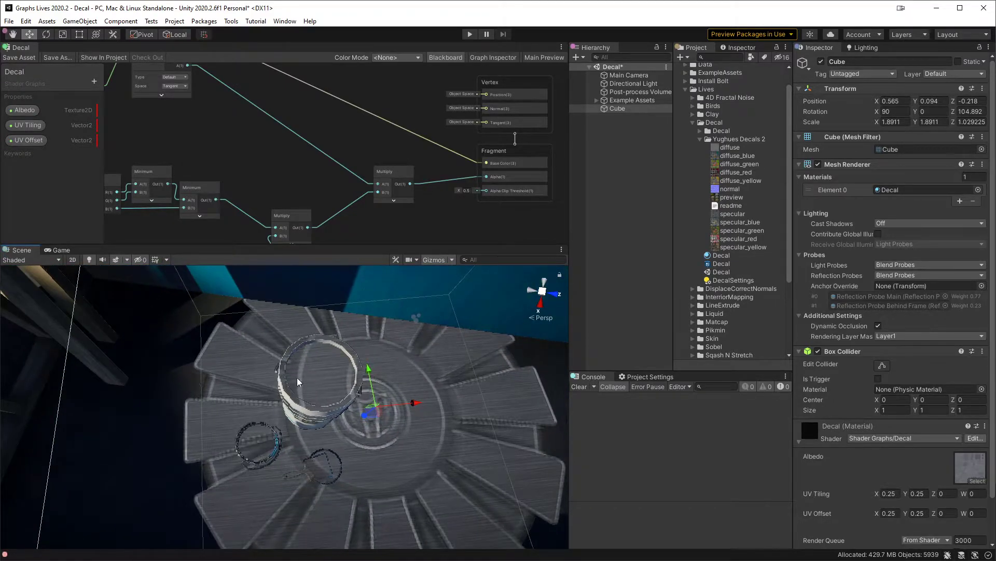
alt+drag(398, 485, 430, 403)
scroll(430, 404, down, 3)
scroll(430, 404, down, 3)
Step: Tilt the decal cube with the Rotate tool to a rotation of about 84.2, 75.1, 180
middle_drag(427, 398, 366, 415)
scroll(324, 419, up, 2)
key(e)
mouse_move(333, 369)
mouse_down()
mouse_move(367, 472)
mouse_move(330, 356)
mouse_up()
Step: Collapse the Negate node's preview, move the node closer to the Split node, and hide the Split's unused ports
middle_drag(269, 194, 364, 75)
scroll(348, 170, up, 2)
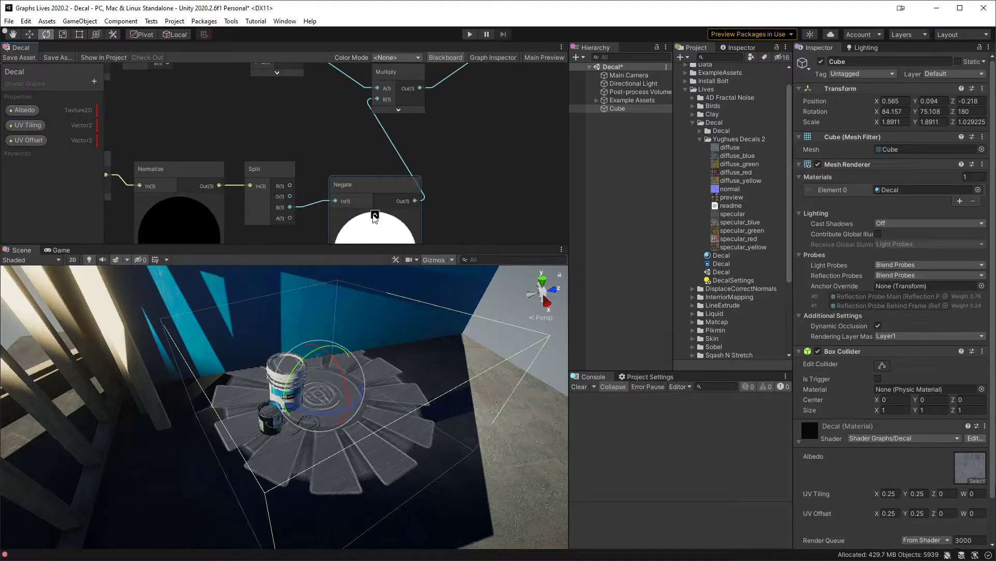
click(374, 214)
drag(357, 188, 326, 149)
click(288, 147)
click(307, 107)
Step: Reposition the Multiply node that combines the second Minimum and Negate outputs to tidy the graph layout
middle_drag(281, 101, 403, 134)
scroll(372, 120, down, 1)
middle_drag(463, 158, 232, 158)
drag(266, 116, 299, 134)
middle_drag(328, 193, 390, 126)
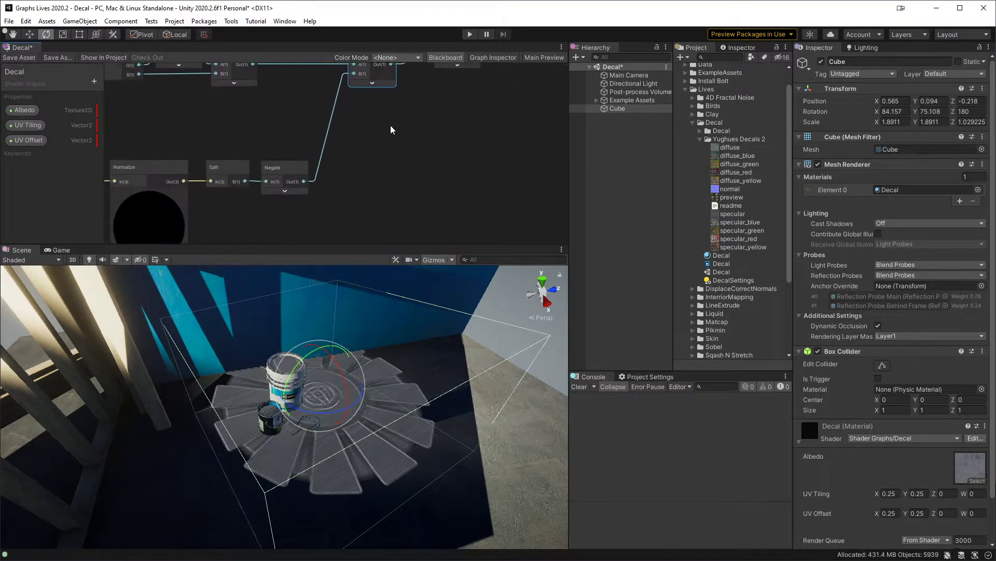
Step: Add a Vector2 property named NormalFilter MinMax to the shader graph
middle_drag(313, 201, 312, 184)
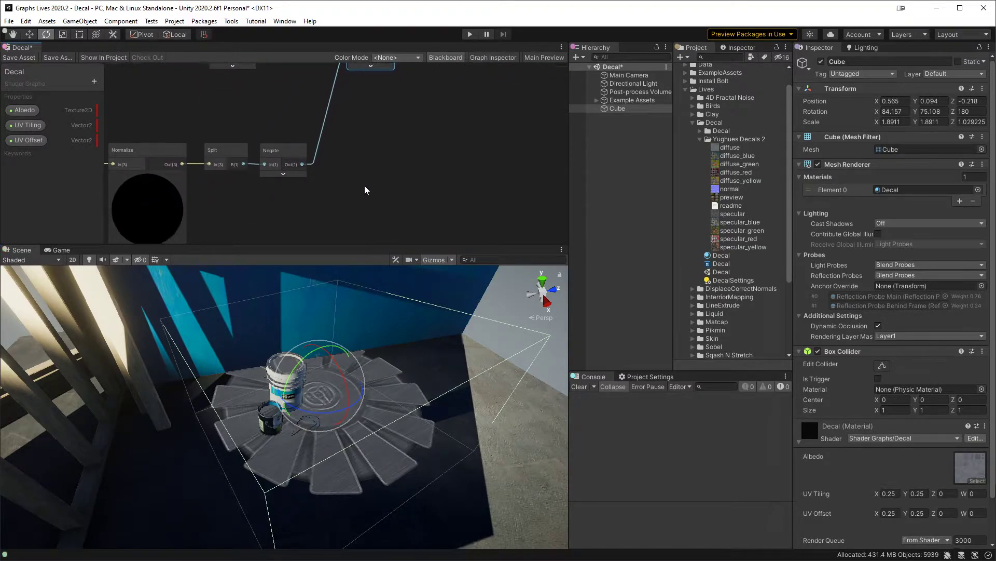
click(94, 81)
click(135, 97)
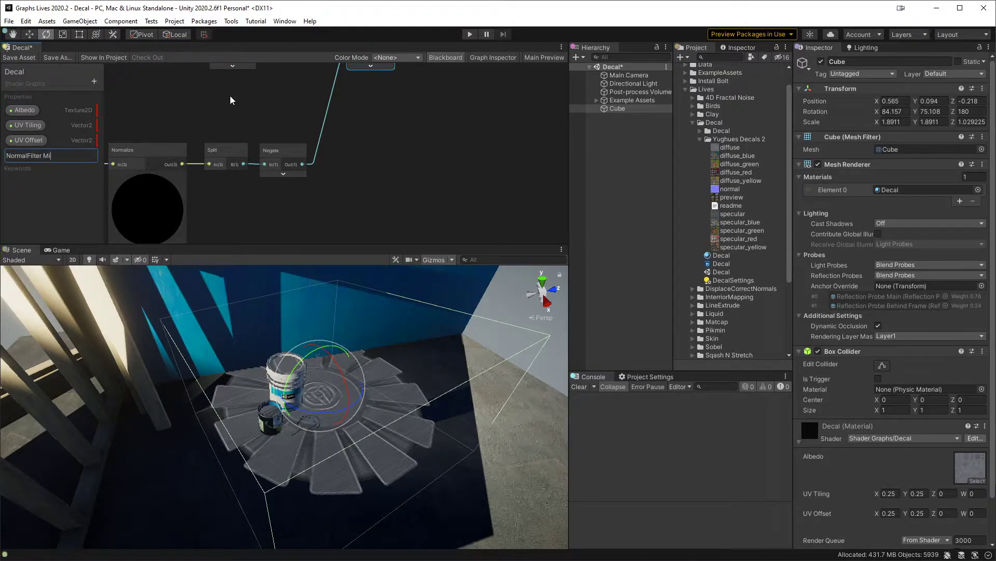
text(NormalFilter MinMax)
key(Return)
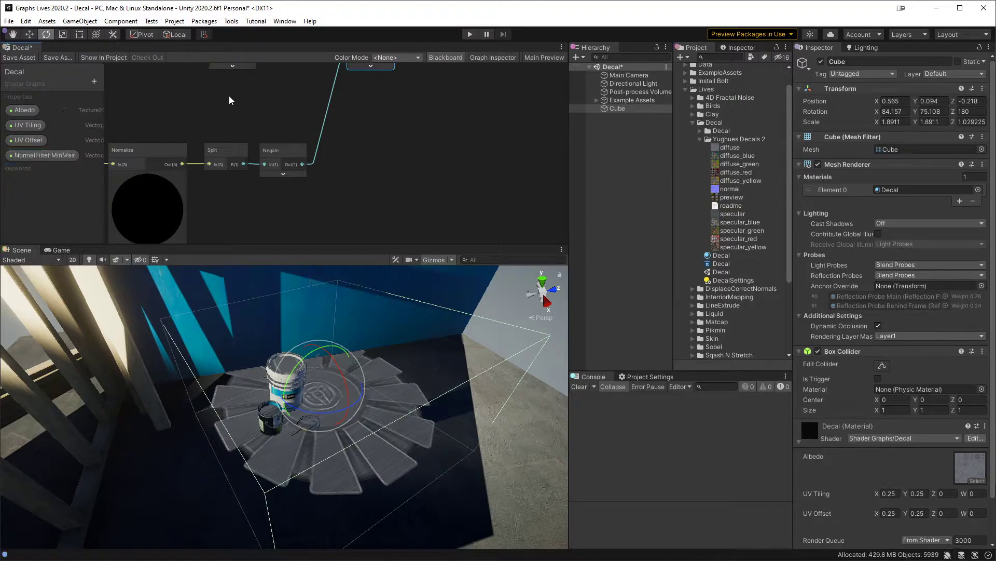
Step: Open the NormalFilter MinMax property's settings in the Graph Inspector
click(60, 157)
click(494, 56)
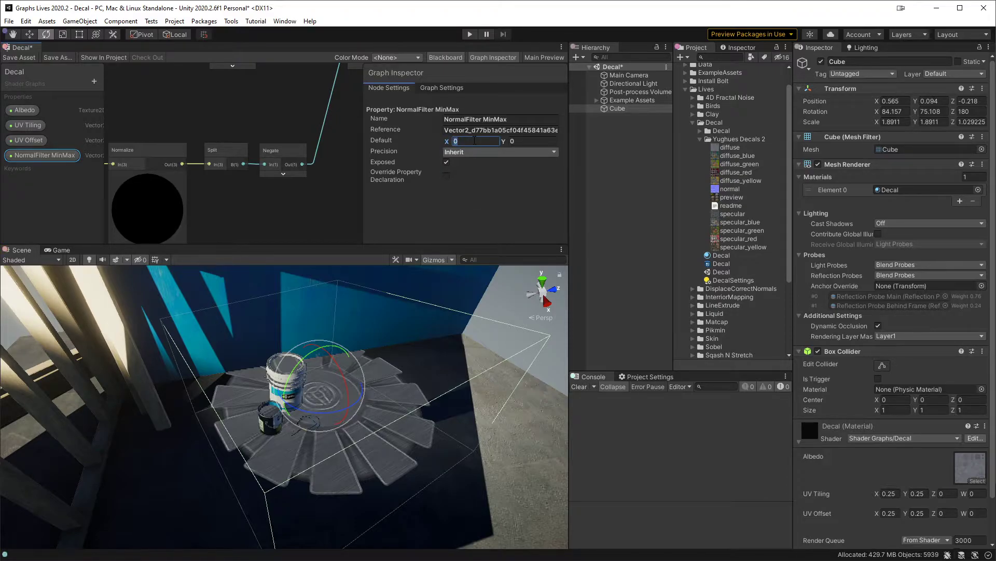
Step: Set the NormalFilter MinMax property's default to X 0, Y 1 and hide the Graph Inspector
click(538, 141)
click(496, 141)
click(238, 100)
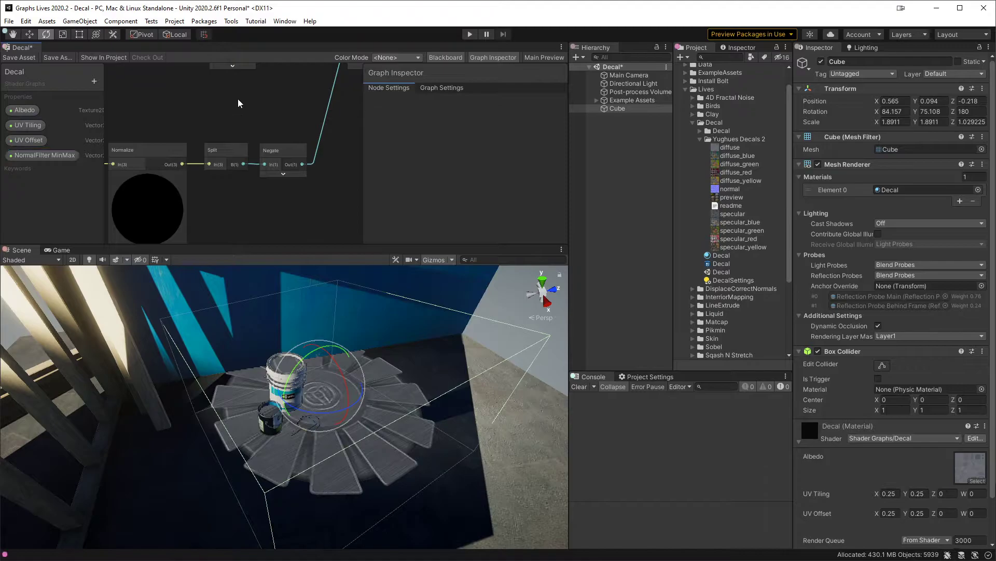
middle_drag(238, 103, 253, 117)
click(499, 59)
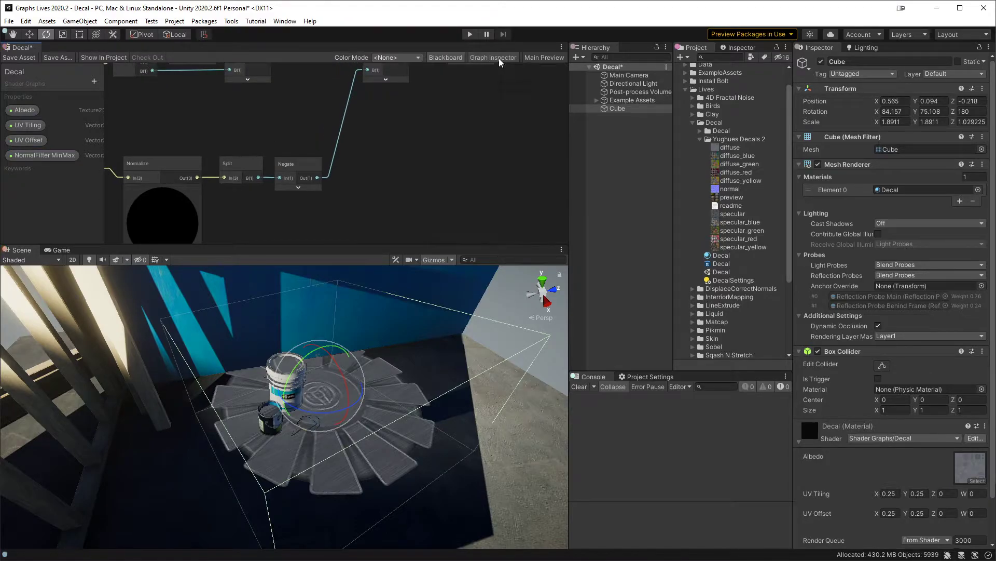
Step: Add a Smoothstep node with its In port fed by the Negate output, and place it beside the Negate node
middle_drag(282, 212, 321, 198)
scroll(319, 176, up, 1)
click(339, 156)
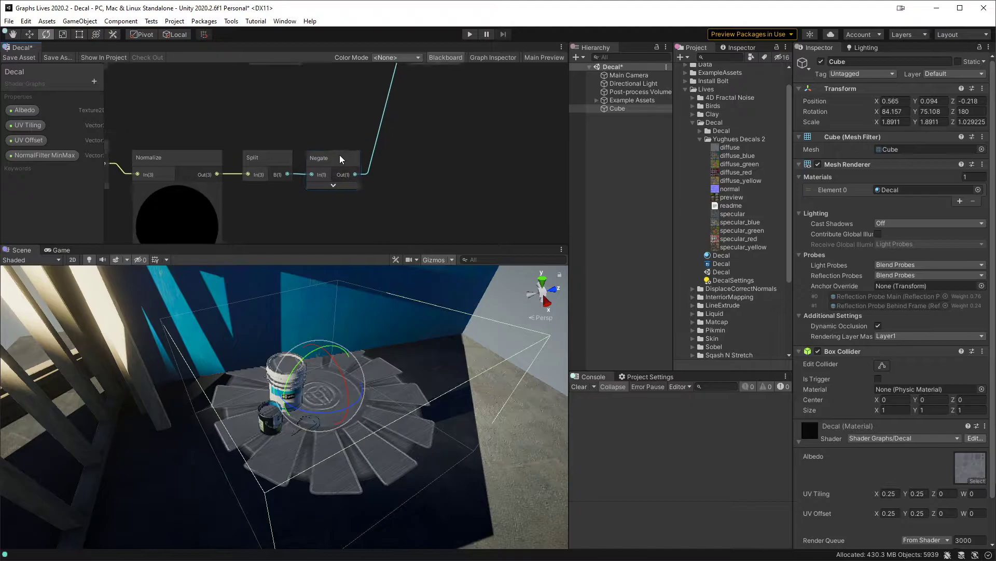
middle_drag(345, 146, 303, 228)
middle_drag(366, 150, 353, 123)
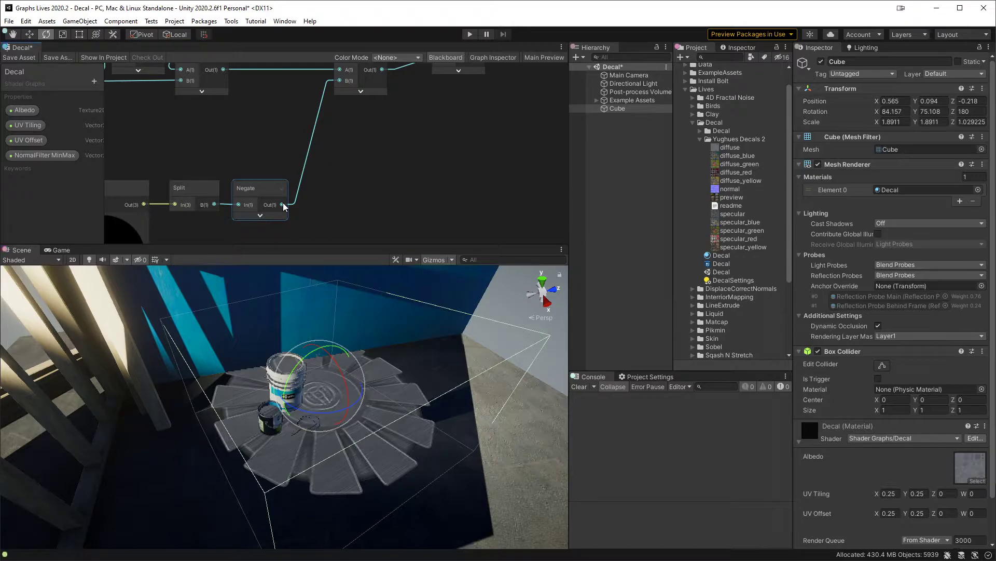
drag(283, 205, 338, 161)
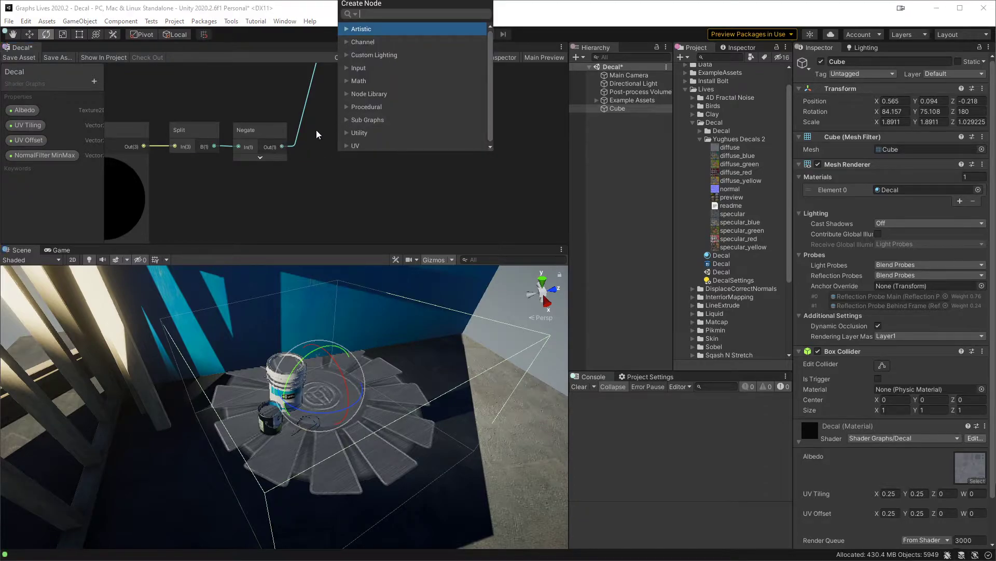
text(smoo)
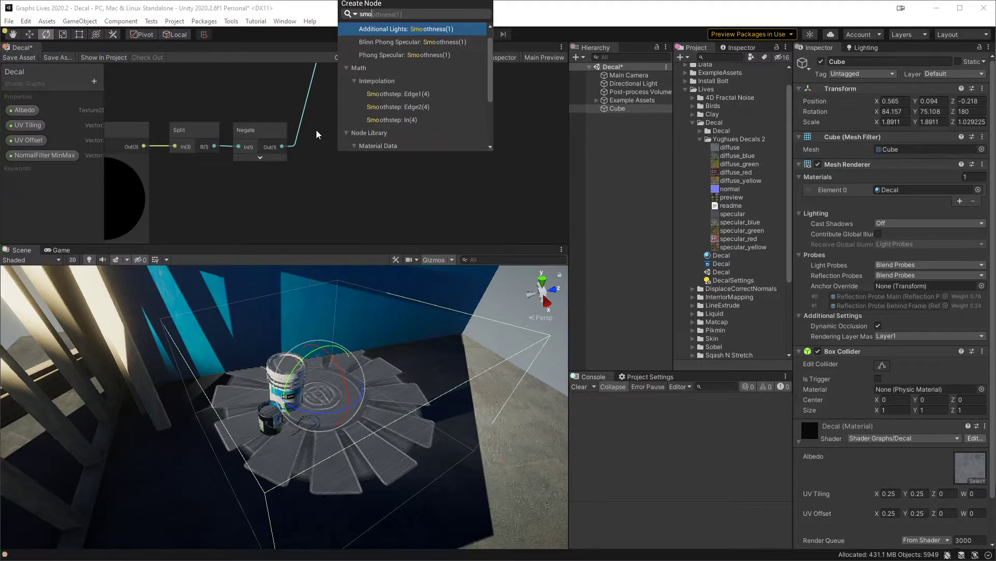
key(Down)
key(Down)
key(Down)
key(Down)
key(Down)
key(Down)
key(Down)
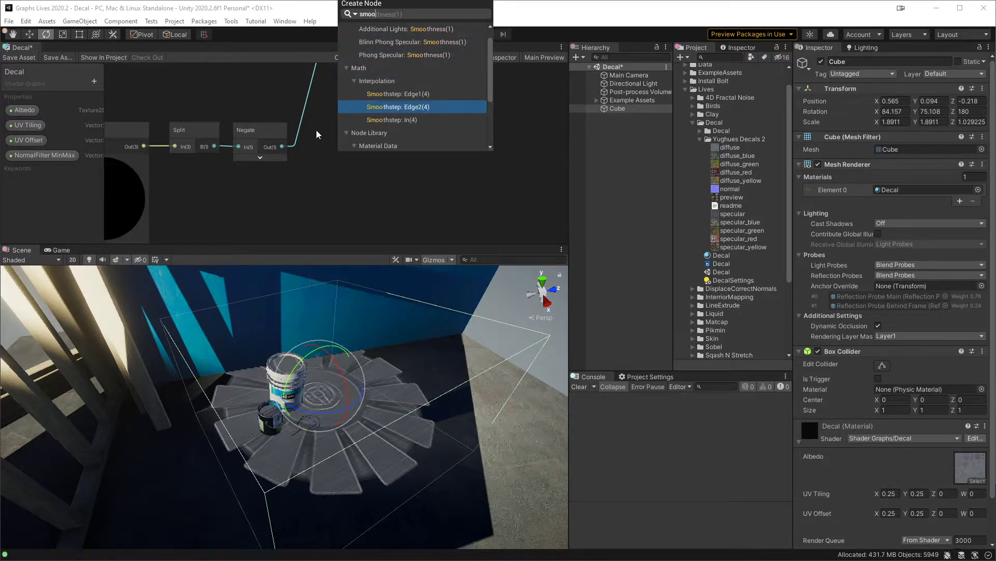
key(Return)
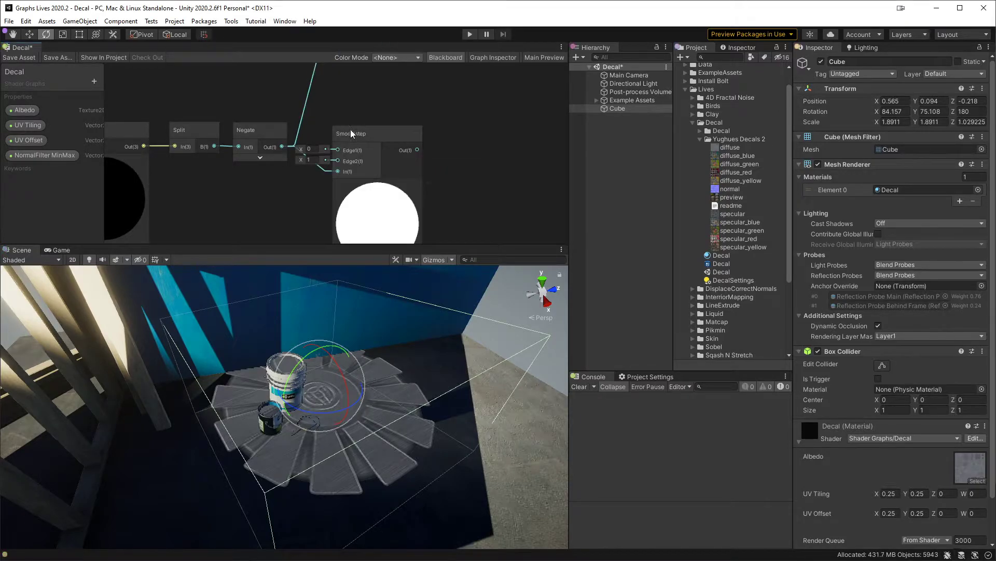
drag(359, 135, 366, 121)
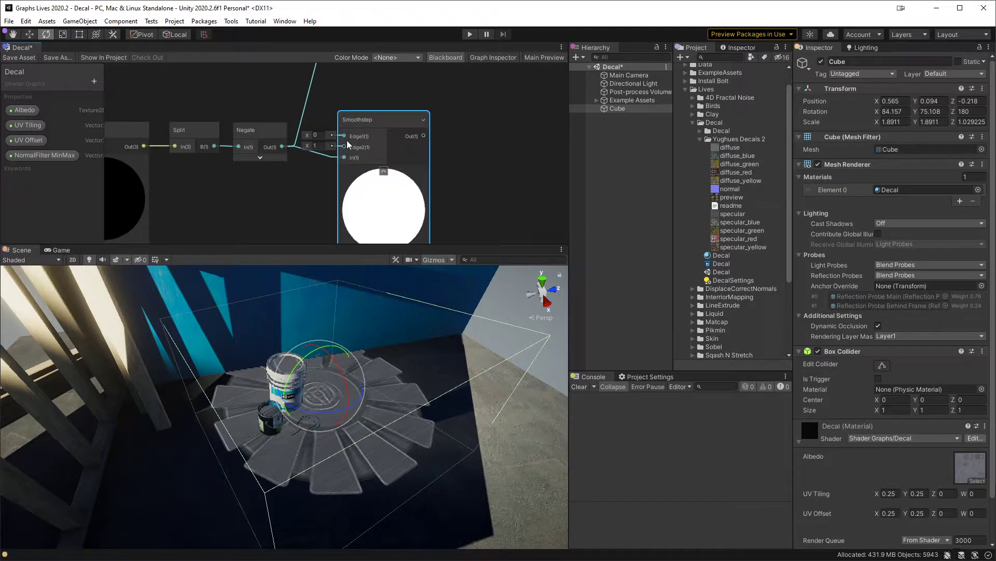
click(363, 98)
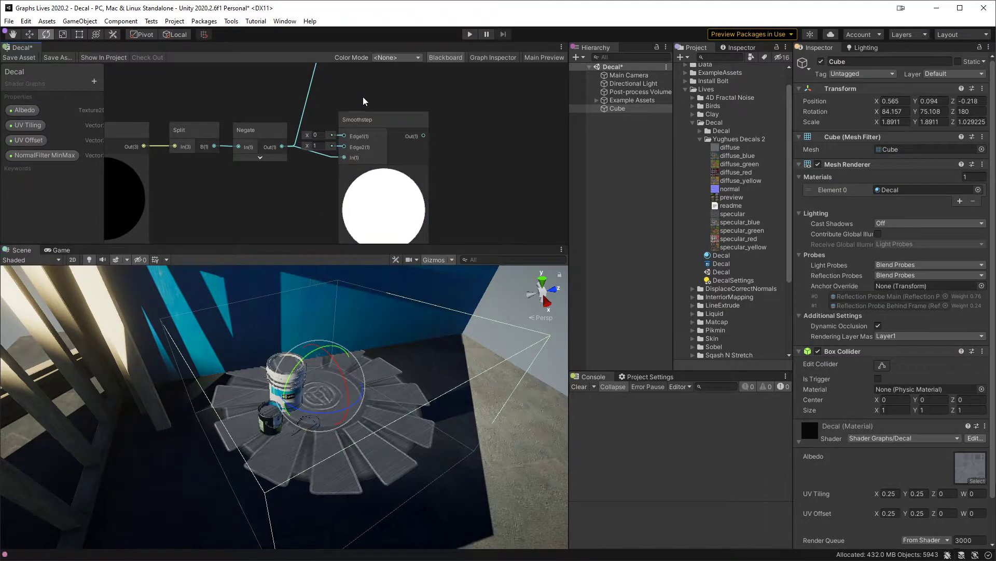
Step: Add the NormalFilter MinMax property to the graph through a Split node, connecting R to Smoothstep Edge1 and G to Edge2
drag(21, 158, 223, 182)
key(space)
text(split)
key(Return)
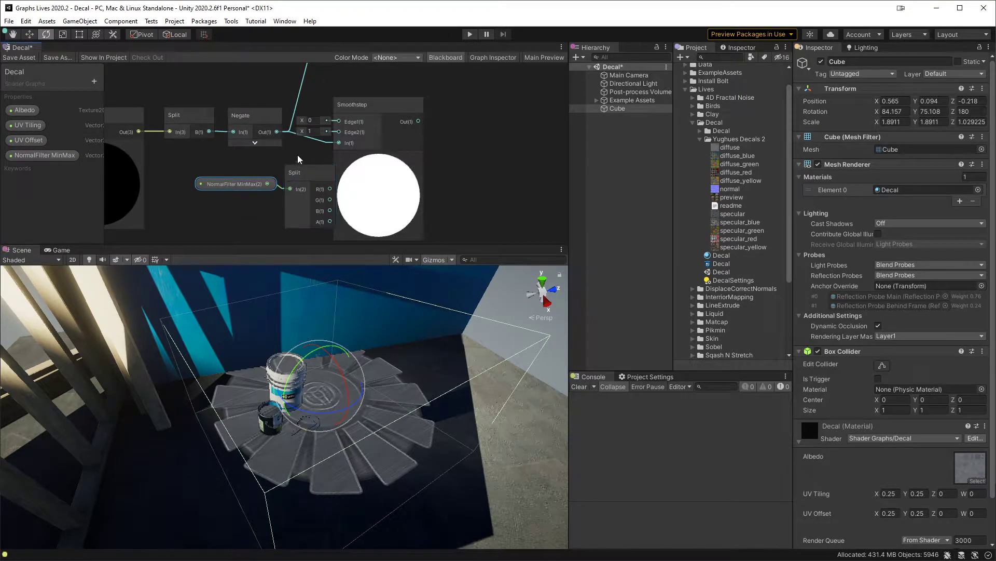
drag(294, 169, 344, 123)
drag(295, 192, 351, 133)
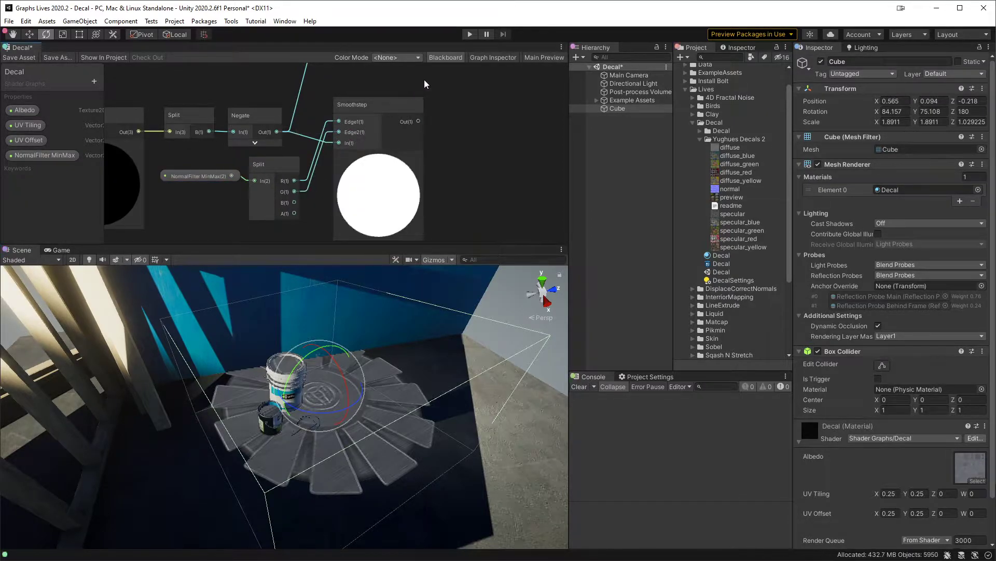
Step: Connect the Smoothstep output to the B input of the Multiply node fed by Negate, and save the shader graph
middle_drag(338, 85, 323, 153)
drag(398, 175, 405, 191)
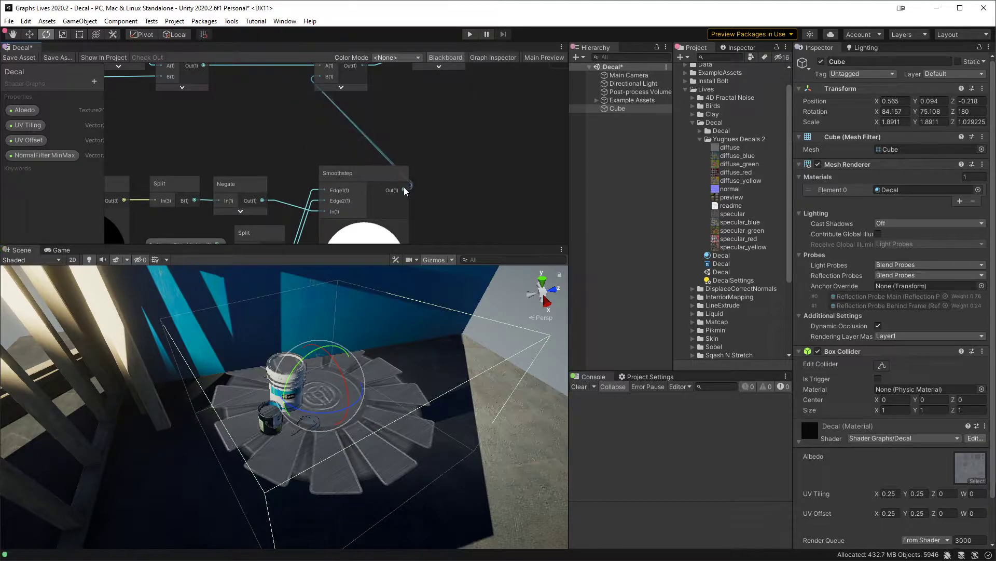
click(19, 57)
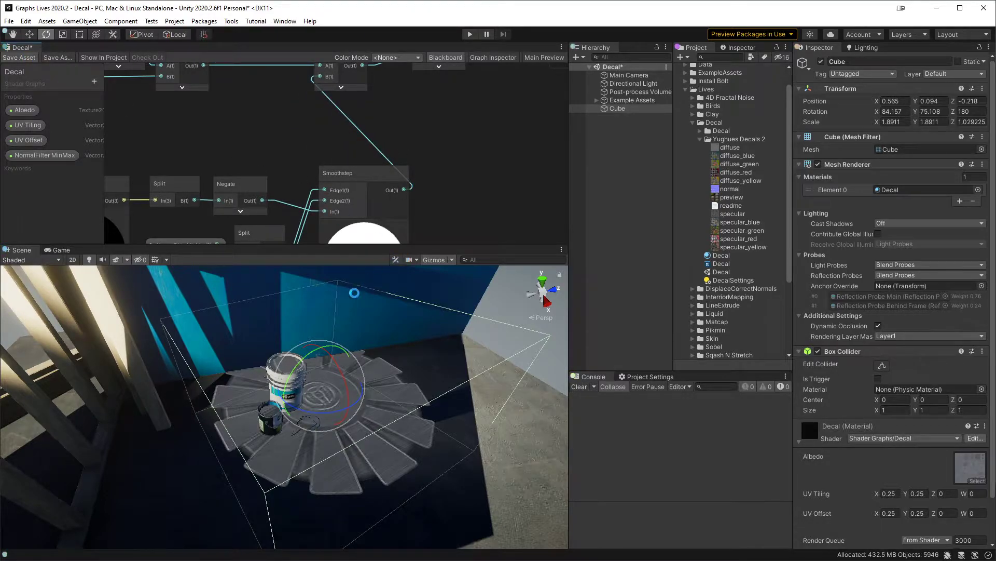
Step: Set the Decal material's NormalFilter MinMax X to 0.24 and tilt the Cube to an X rotation of about 114.5
middle_drag(365, 375, 387, 369)
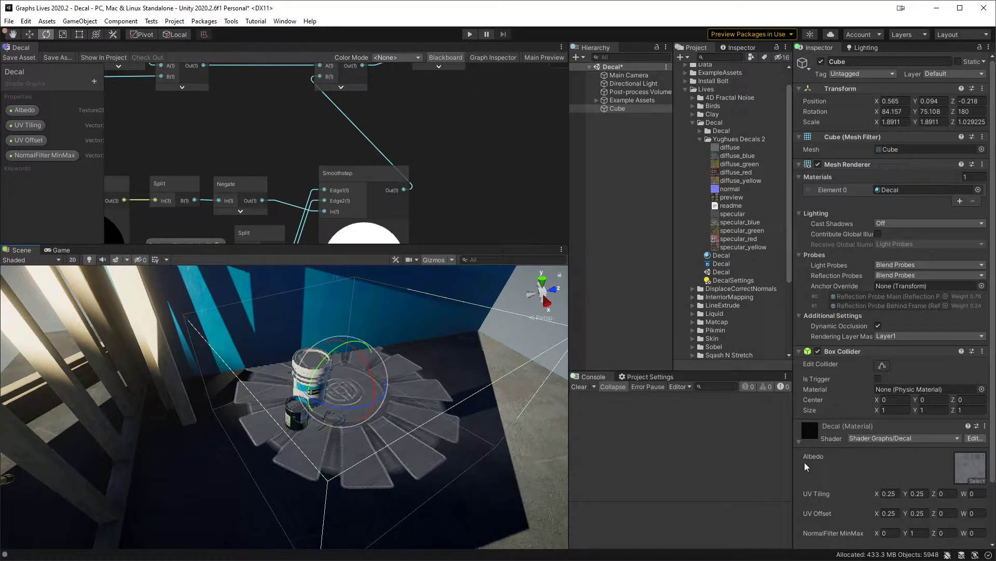
drag(879, 536, 885, 536)
drag(372, 370, 324, 404)
key(w)
Step: Set the Decal material's NormalFilter MinMax to X 0, Y 0.46
click(879, 534)
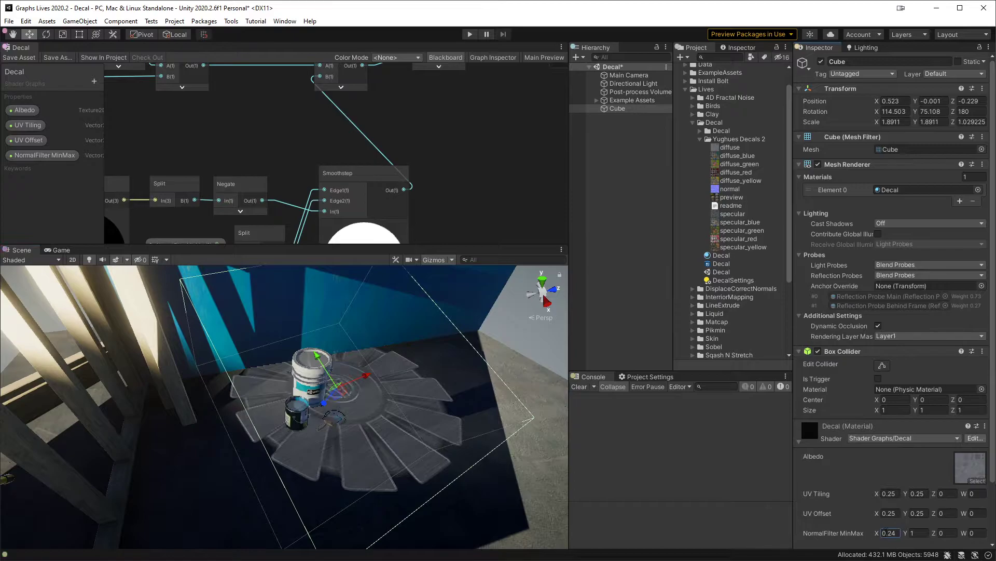
drag(879, 534, 892, 530)
text(0)
key(BackSpace)
text(0.6)
key(BackSpace)
text(46)
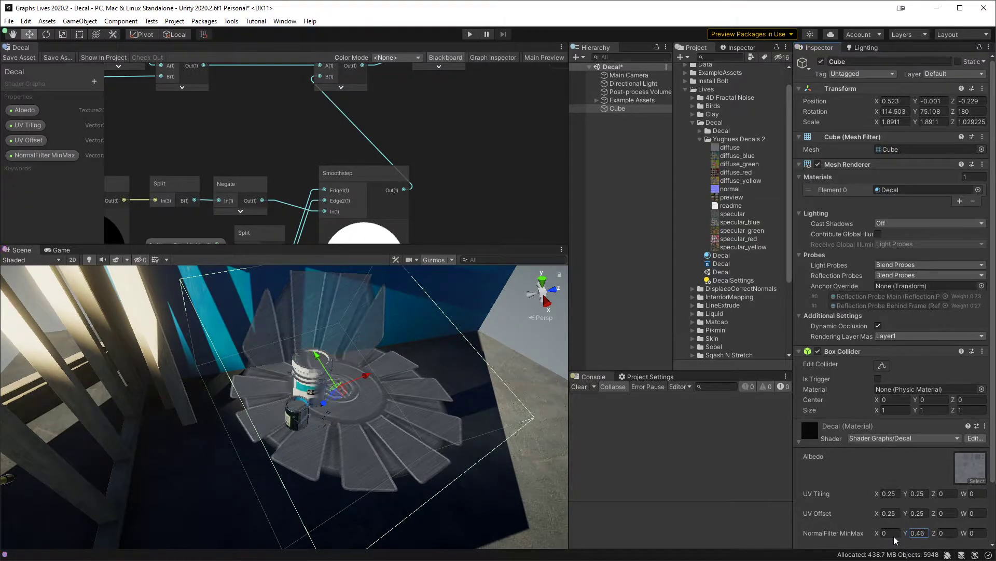
Step: Add a Sphere to the scene, resize it and position it over the paint buckets inside the decal area
right_click(632, 160)
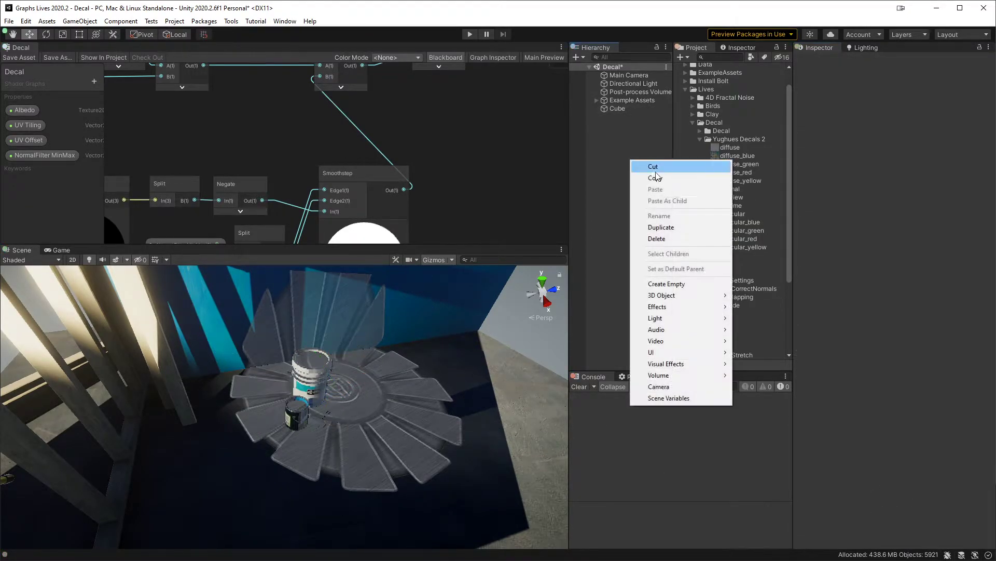
mouse_move(677, 296)
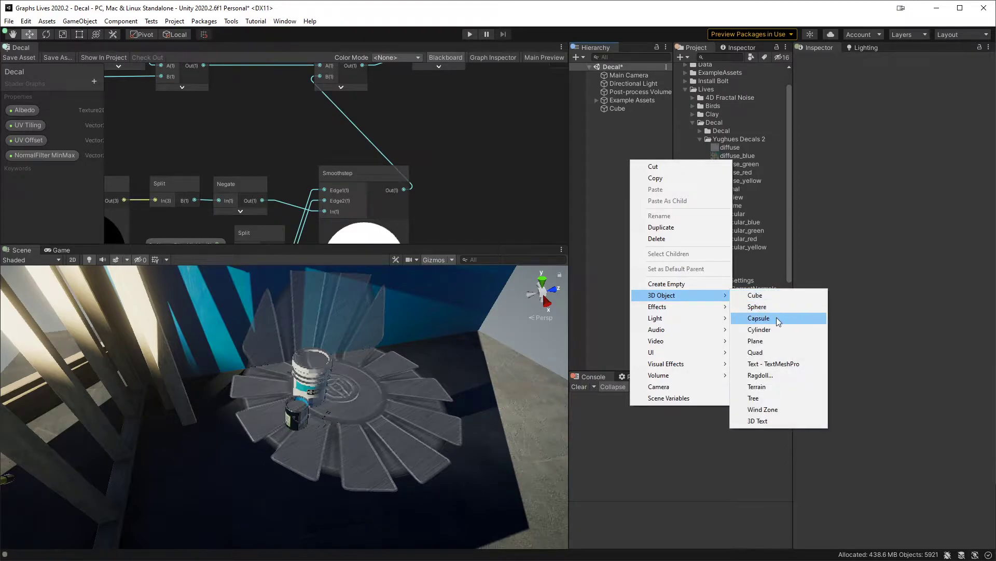
click(757, 306)
drag(289, 415, 271, 382)
key(r)
key(w)
Step: Set the Cube material's NormalFilter MinMax Y to 1 and the Cube's X rotation to 90
click(617, 108)
click(917, 532)
text(1)
alt+drag(475, 435, 404, 405)
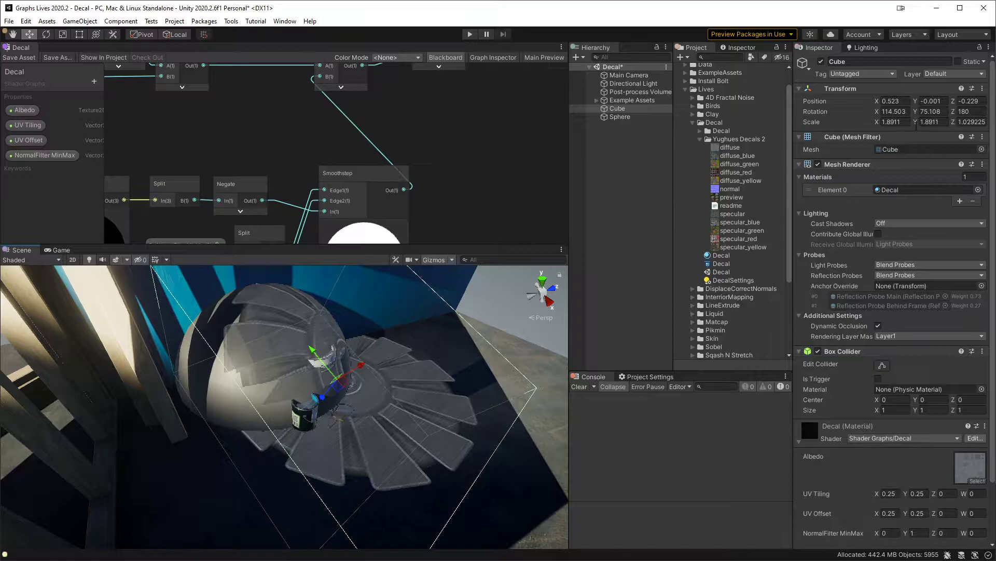
click(894, 111)
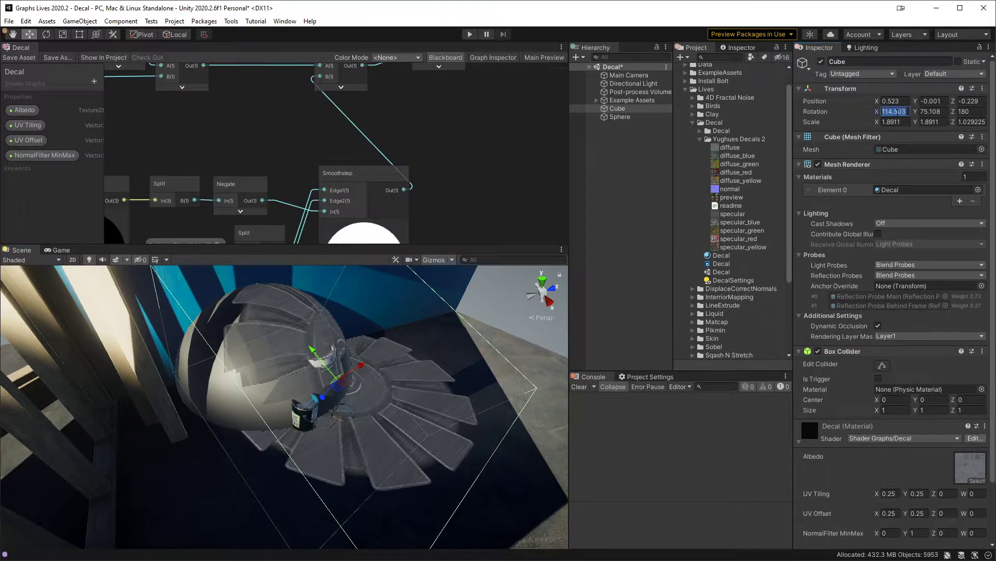
text(90)
click(646, 142)
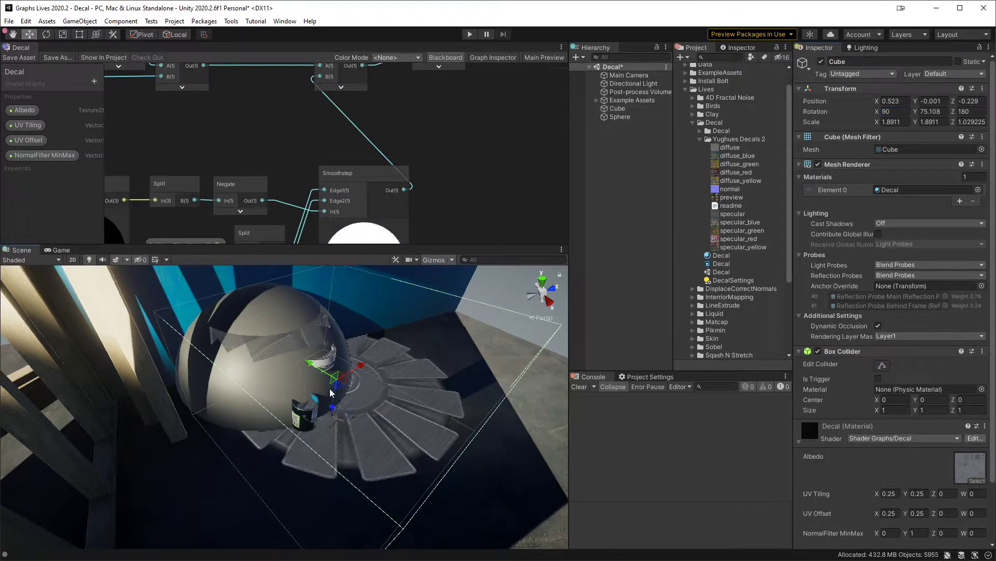
Step: Move the Cube to about X 0.4, Y 0.35, Z -0.56 so the decal projects onto the sphere's top
click(644, 118)
click(643, 108)
drag(340, 385, 410, 418)
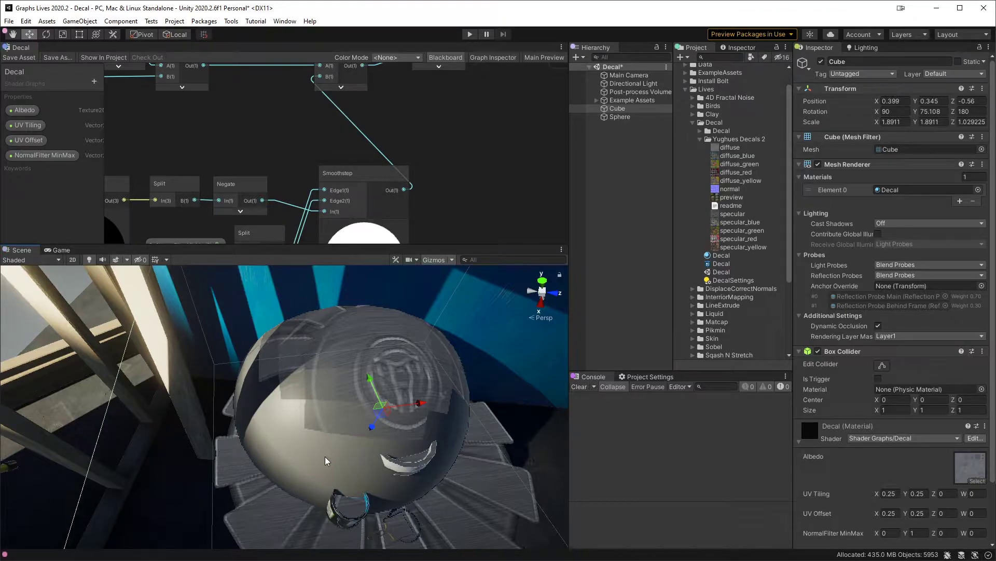
middle_drag(406, 468, 363, 429)
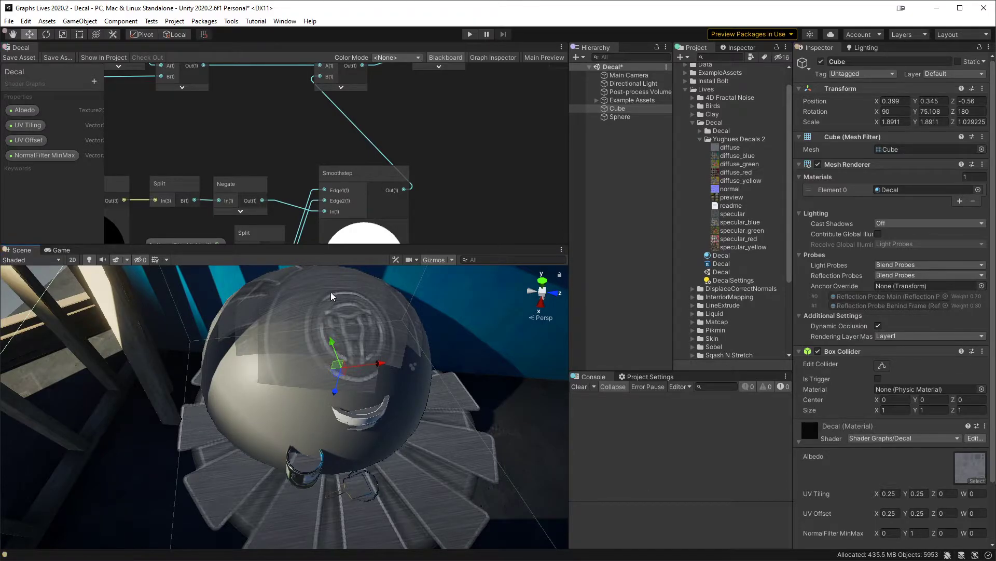
middle_drag(326, 281, 328, 346)
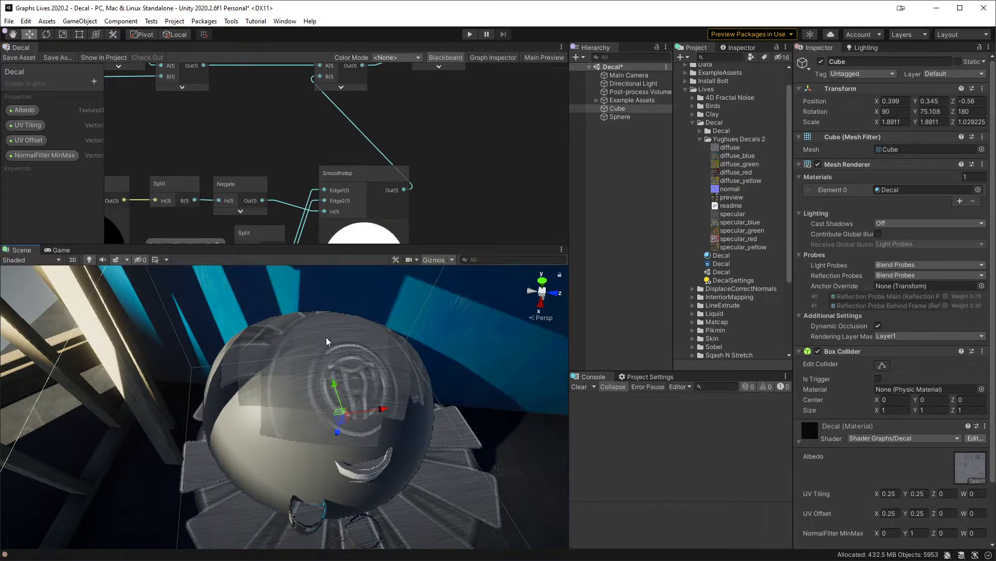
middle_drag(326, 337, 347, 301)
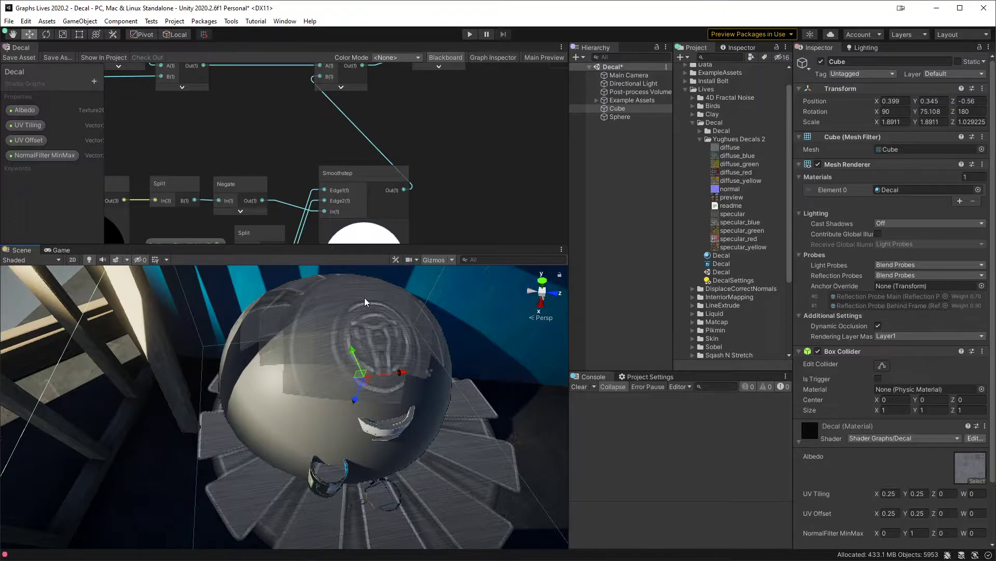
middle_drag(347, 301, 346, 311)
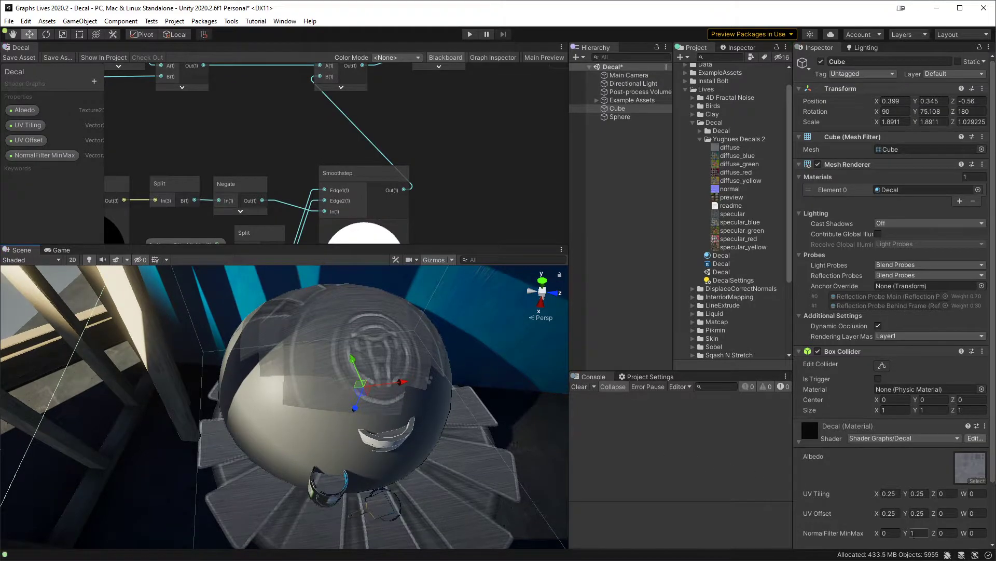
Step: Try NormalFilter MinMax values of X -0.83, Y 0.29 on the Decal material to test the decal on steep surfaces
drag(906, 535, 897, 539)
middle_drag(550, 415, 556, 402)
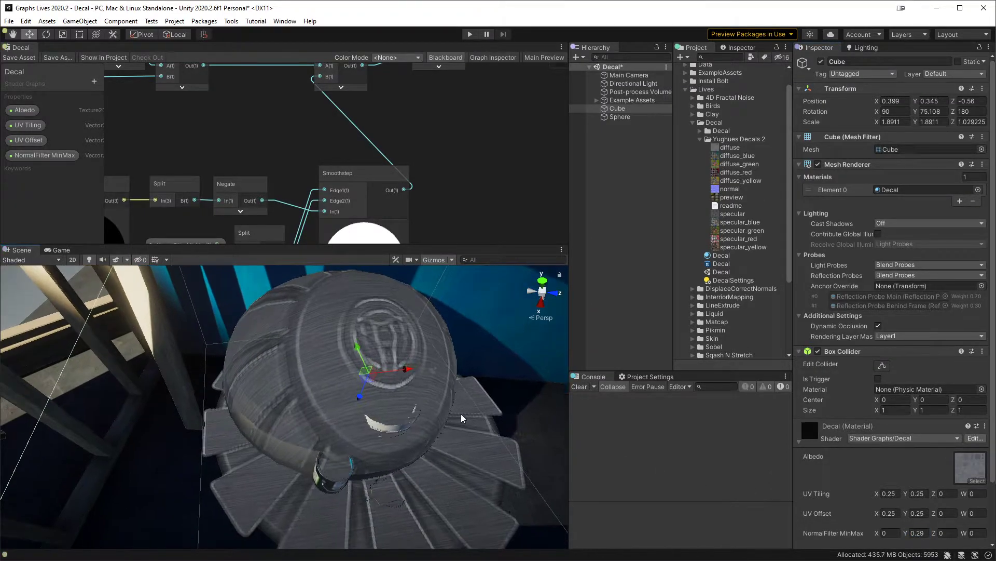
alt+drag(402, 396, 474, 336)
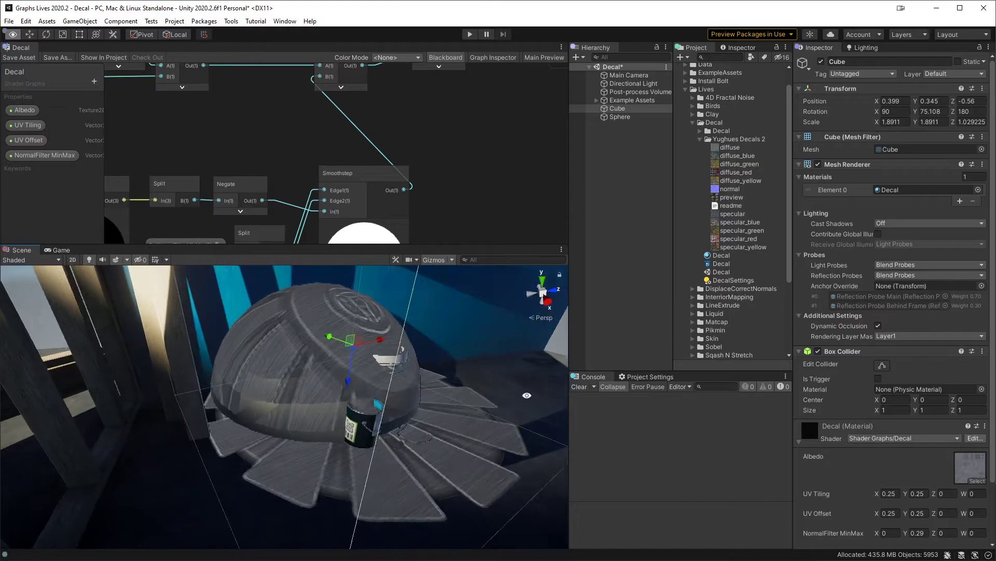
drag(876, 533, 865, 537)
alt+drag(545, 418, 366, 367)
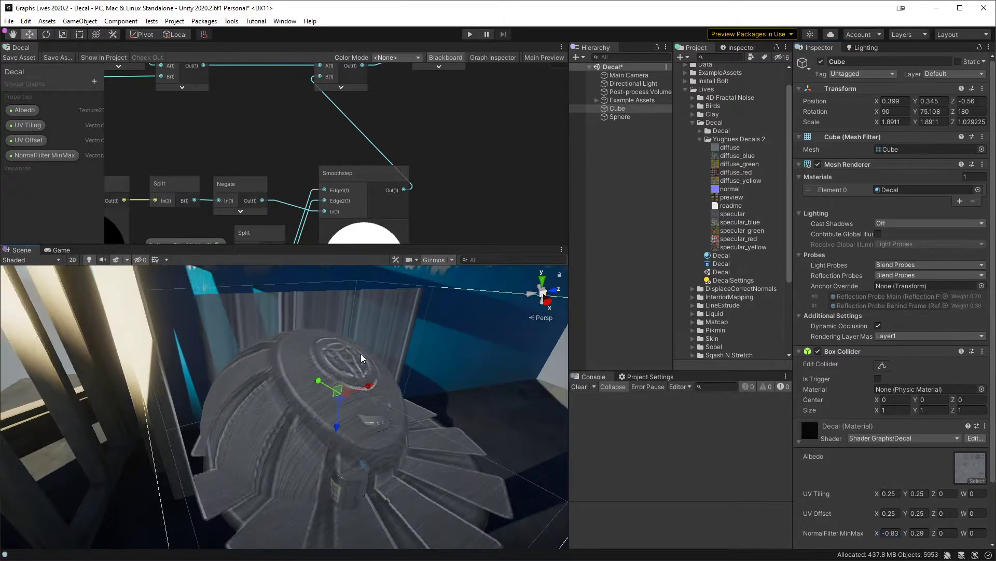
Step: Set the Decal material's NormalFilter MinMax to X 0, Y 0.3
click(890, 533)
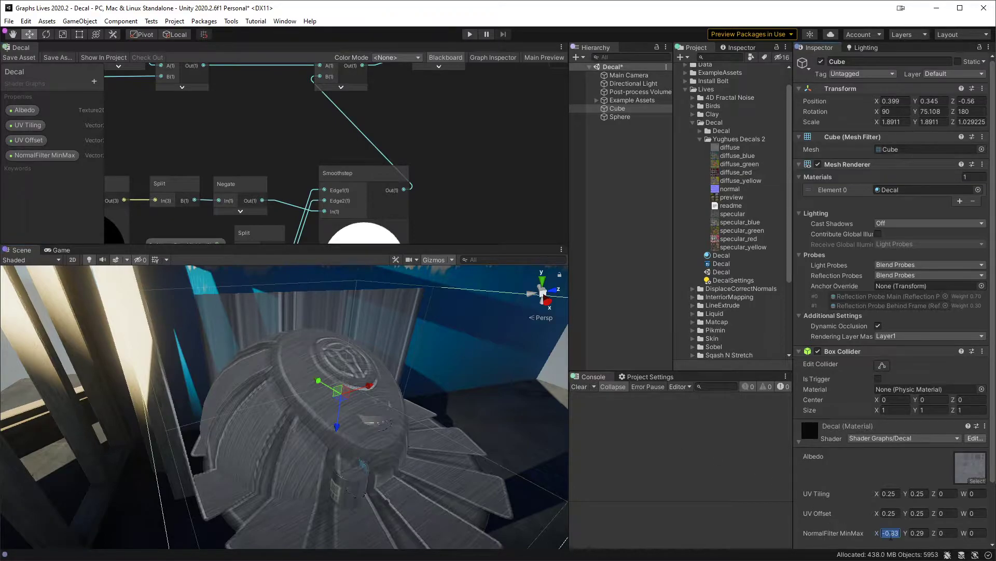
text(0)
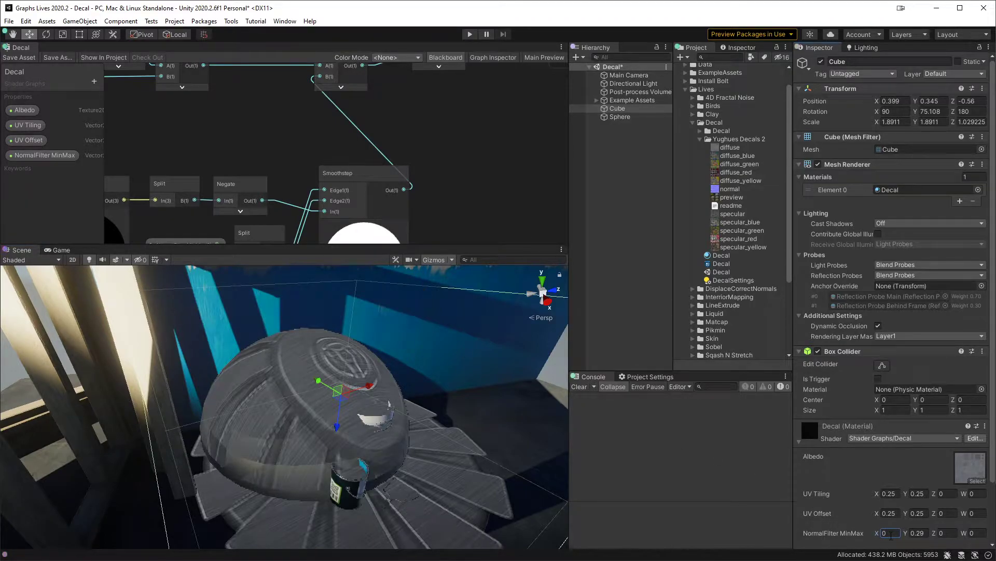
click(919, 533)
text(0.3)
Step: Inspect the decal around the sphere and set the material's NormalFilter MinMax Y to 0.52
alt+drag(328, 453, 326, 360)
middle_drag(340, 395, 364, 326)
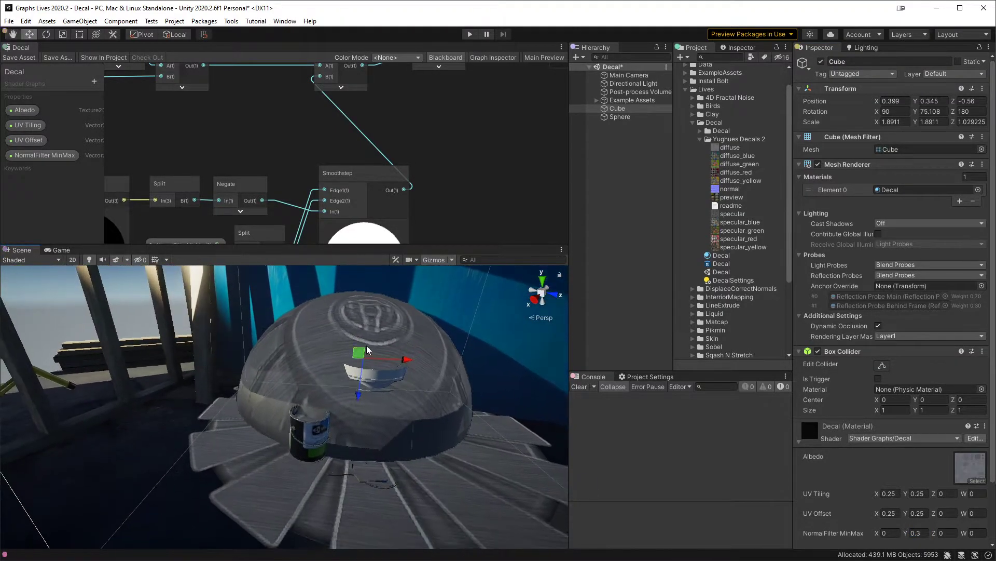
alt+right_drag(365, 326, 367, 409)
alt+drag(367, 410, 396, 431)
alt+right_drag(396, 431, 389, 433)
alt+drag(416, 438, 391, 401)
alt+drag(327, 370, 303, 390)
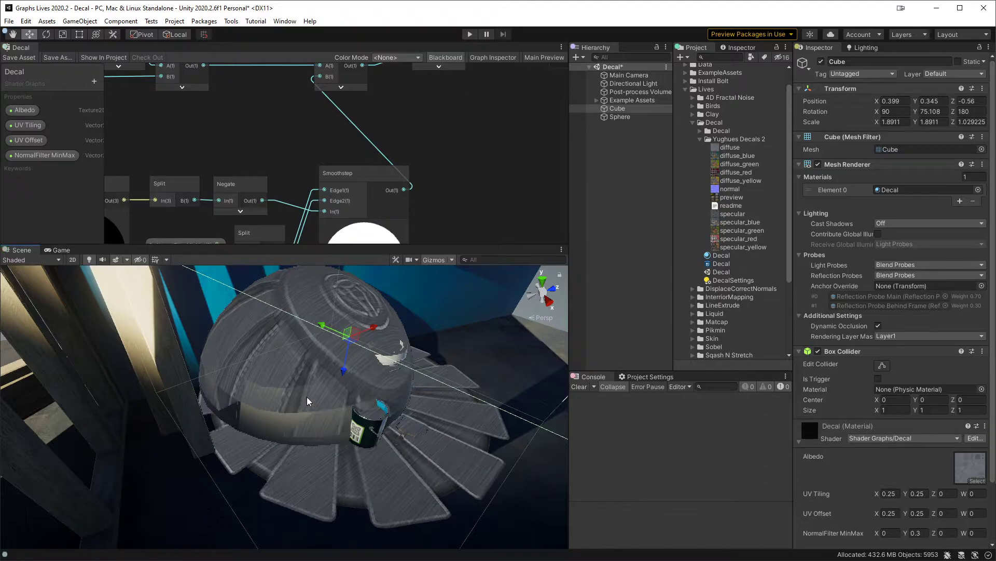
drag(906, 533, 912, 534)
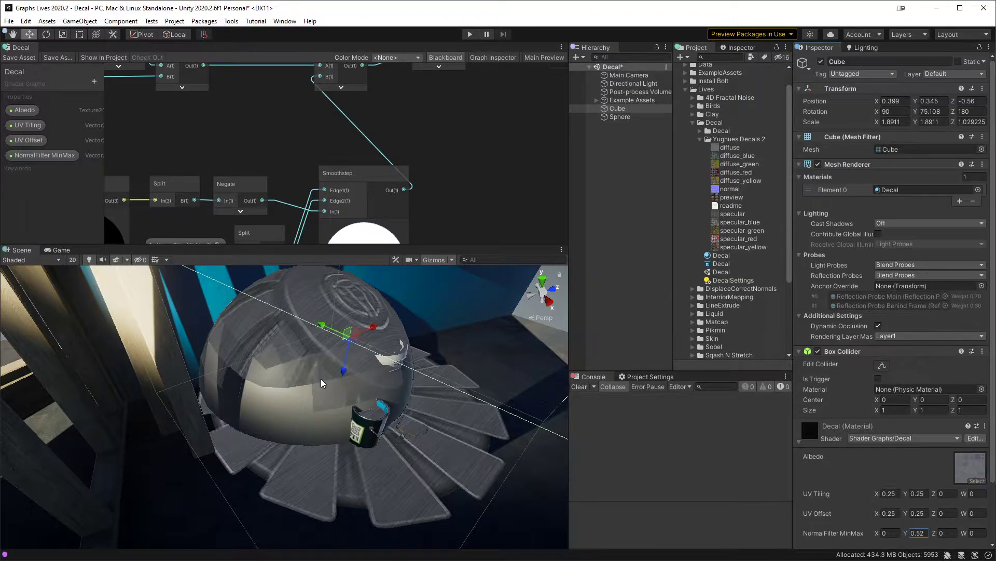
Step: Set the Decal material's NormalFilter MinMax Y to 0.4 and delete the test Sphere from the scene
click(920, 535)
key(BackSpace)
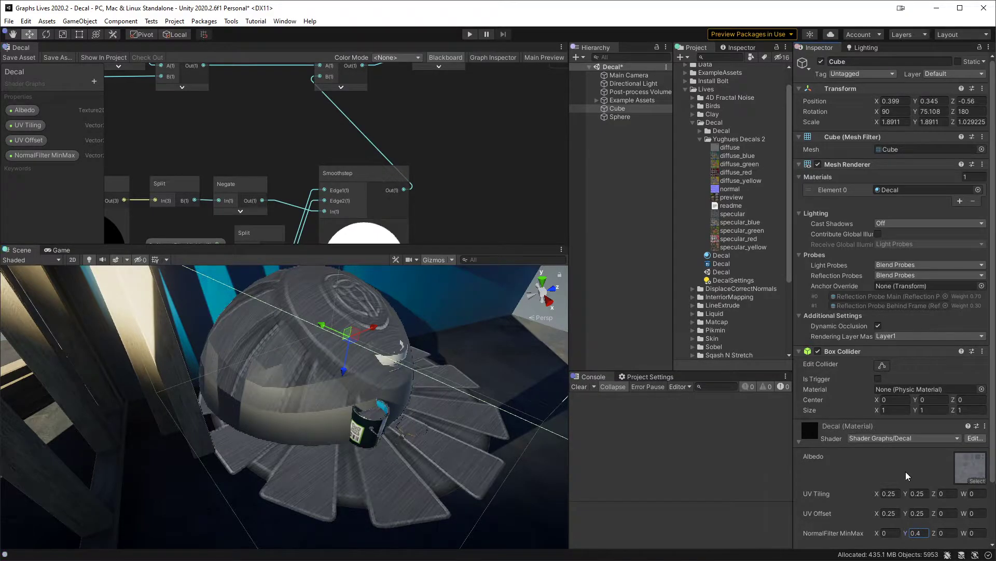
click(298, 389)
key(Delete)
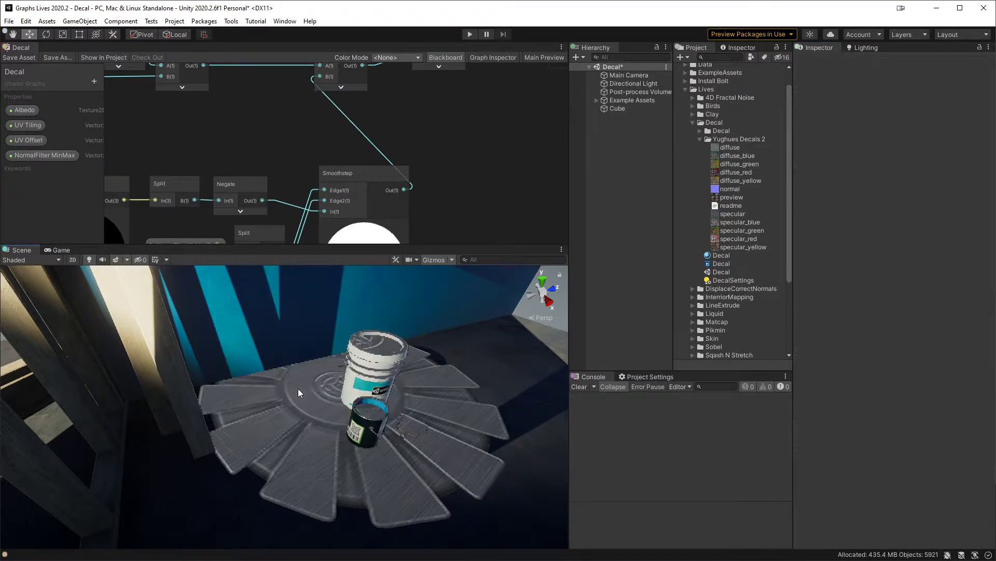
Step: Move the Cube to about X 1.12, Z 0.19 so the decal projects onto the floor clear of the buckets
alt+drag(445, 351, 429, 429)
scroll(429, 429, down, 5)
middle_drag(429, 429, 411, 384)
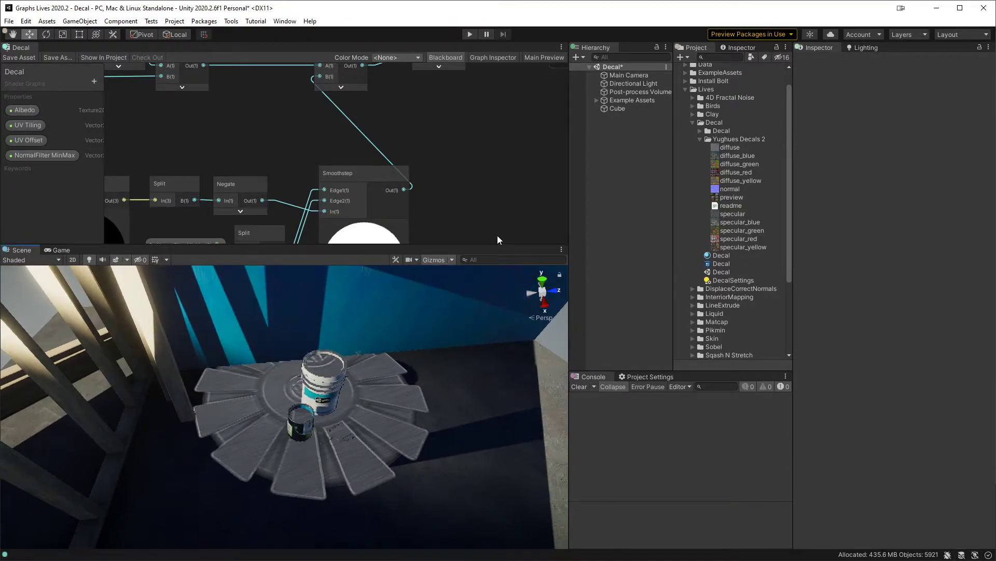
click(626, 109)
alt+drag(410, 363, 367, 395)
key(e)
mouse_move(320, 362)
mouse_down()
mouse_move(303, 369)
mouse_move(310, 350)
mouse_up()
key(w)
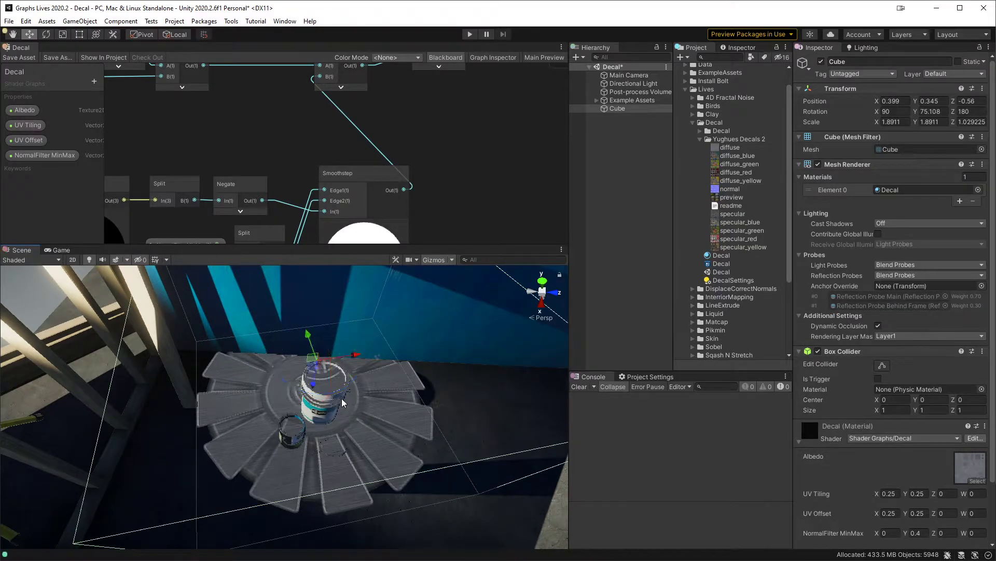
drag(363, 366, 466, 465)
middle_drag(466, 465, 396, 387)
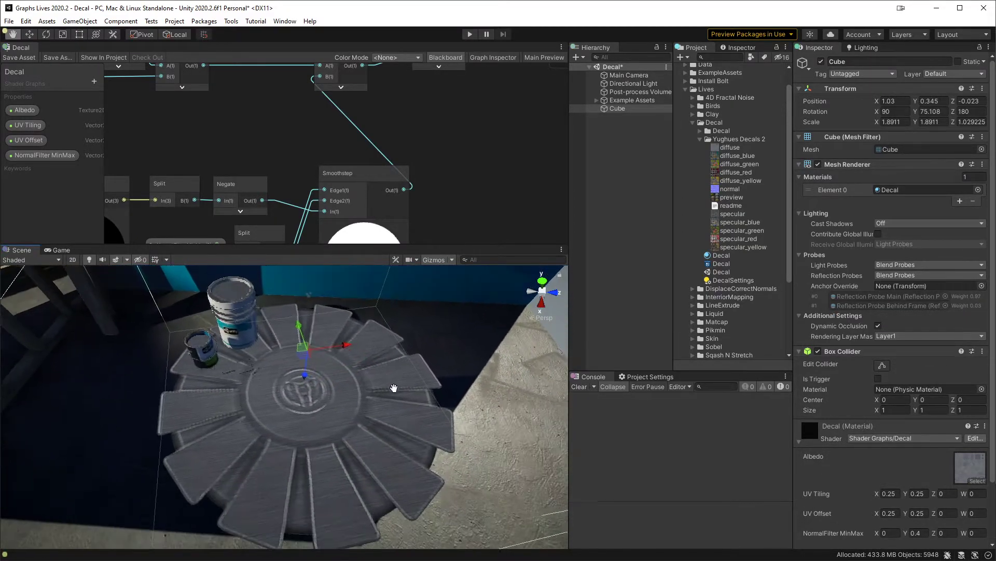
drag(310, 358, 346, 370)
Step: Maximize the graph, hide the unused ports of the NormalFilter MinMax Split node, and pack it and Smoothstep tightly around Negate
click(483, 176)
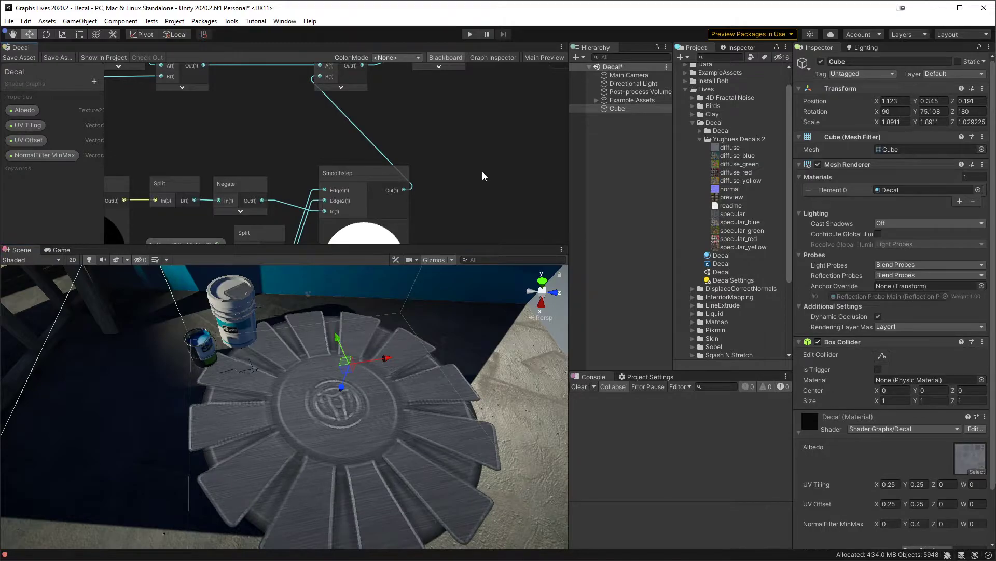
key(shift+space)
middle_drag(450, 237, 718, 391)
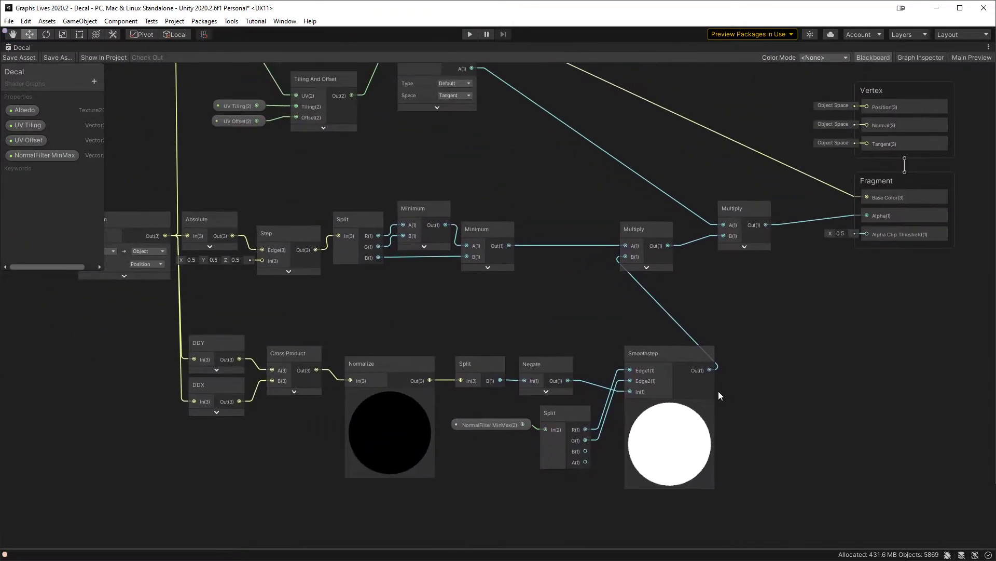
click(582, 420)
drag(562, 420, 557, 419)
drag(517, 476, 538, 414)
drag(667, 360, 631, 370)
middle_drag(387, 324, 442, 328)
drag(343, 363, 349, 373)
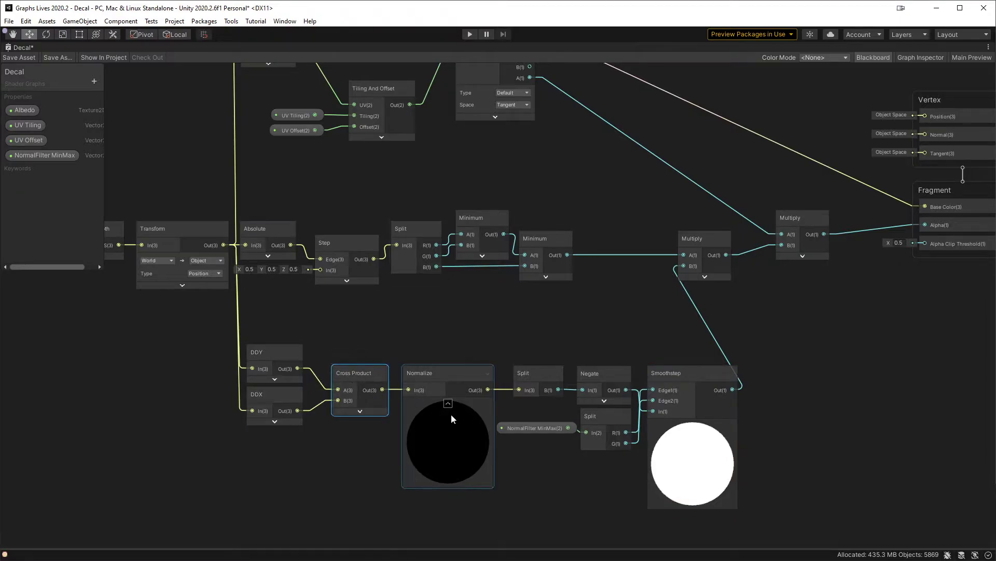
Step: Collapse the Normalize preview and move Normalize, Cross Product, DDY and DDX compactly next to the Split and Negate nodes
click(448, 404)
drag(429, 371, 469, 372)
drag(340, 371, 393, 372)
drag(302, 332, 256, 415)
drag(273, 356, 321, 346)
click(338, 336)
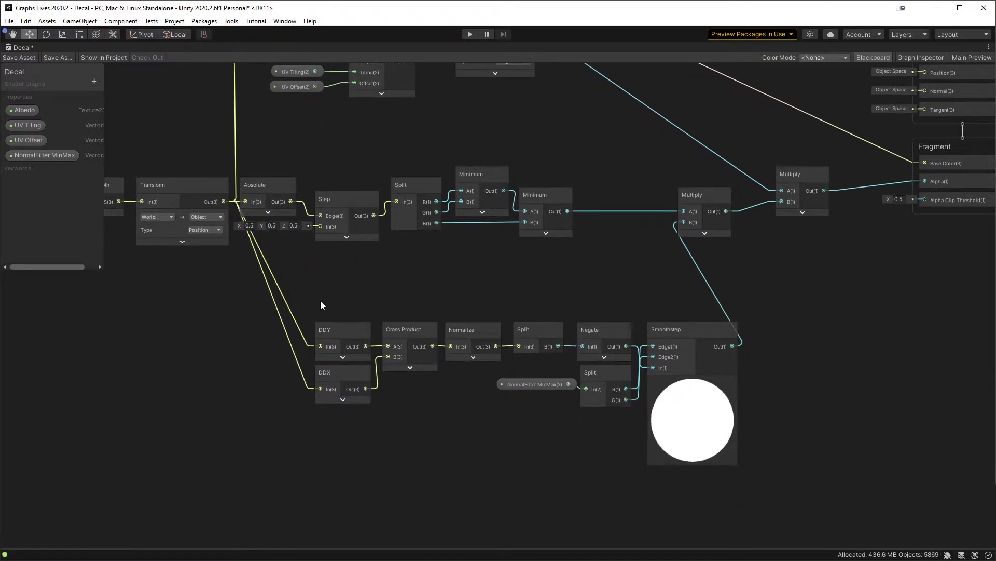
Step: Group the nodes from DDY and DDX through Smoothstep, including the NormalFilter MinMax property, as "Normal Filter"
drag(826, 447, 826, 447)
right_click(685, 371)
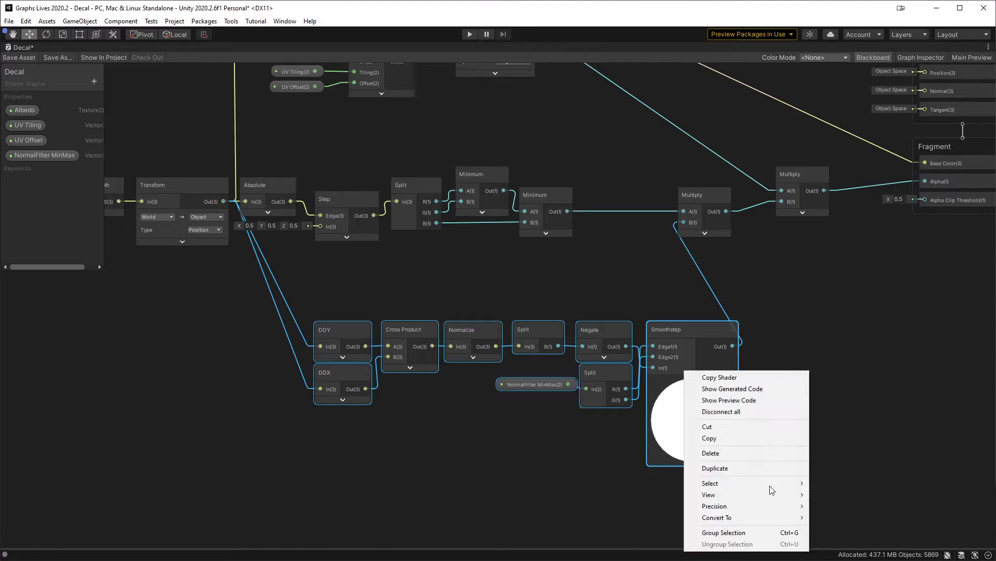
click(724, 532)
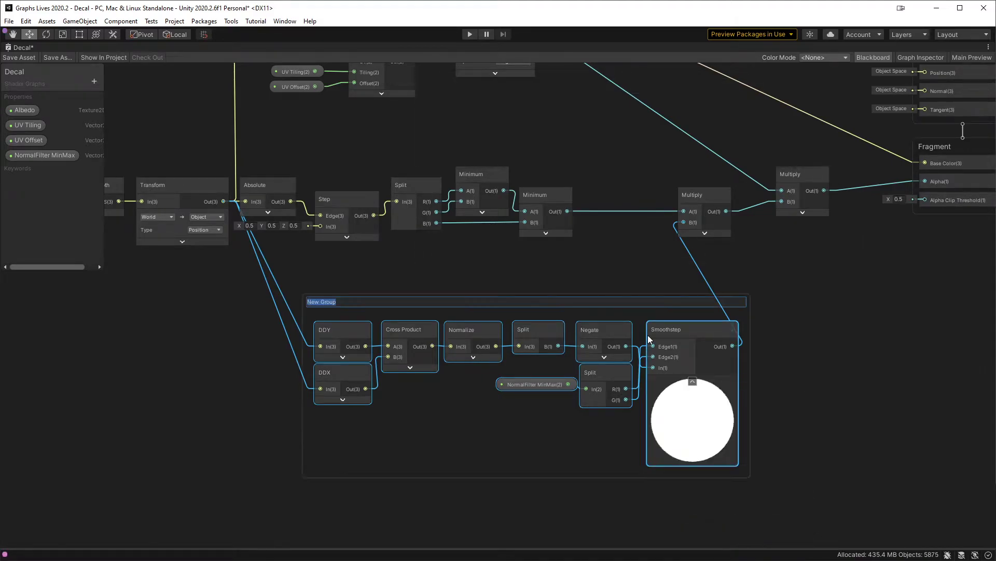
text(Normal Filter)
key(Return)
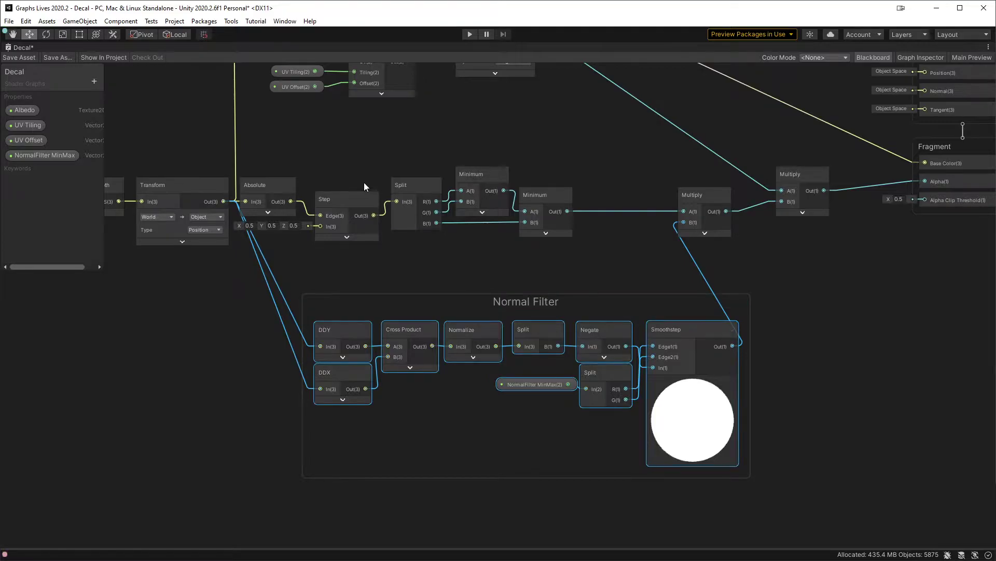
Step: Shift the Normal Filter group so it lines up beneath the Absolute-to-Minimum node chain
middle_drag(408, 199, 506, 227)
drag(628, 323, 573, 323)
click(590, 309)
middle_drag(570, 302, 685, 364)
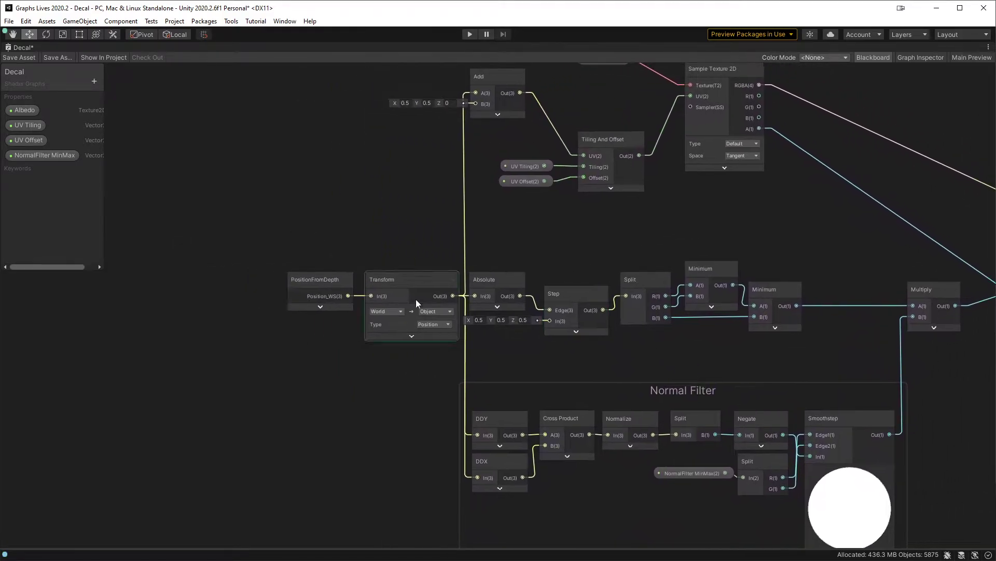
Step: Group the PositionFromDepth and Transform nodes as "Local Position from Depth"
drag(406, 227, 343, 296)
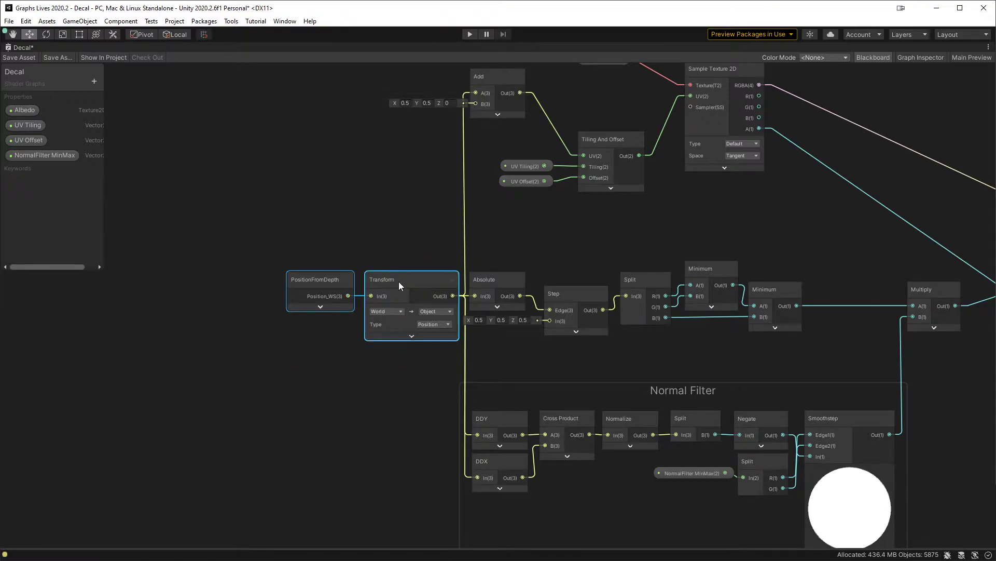
right_click(398, 281)
click(476, 443)
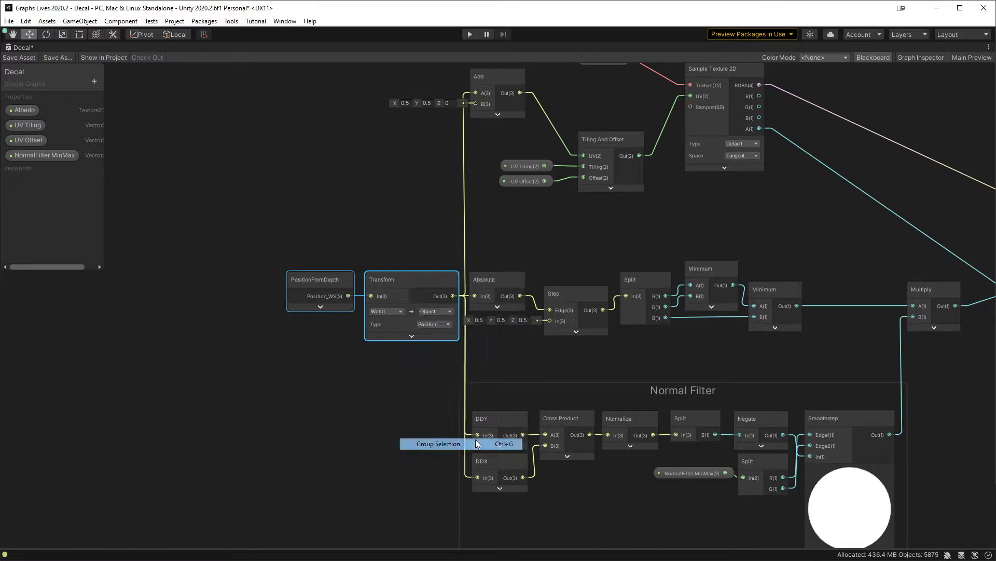
text(Local)
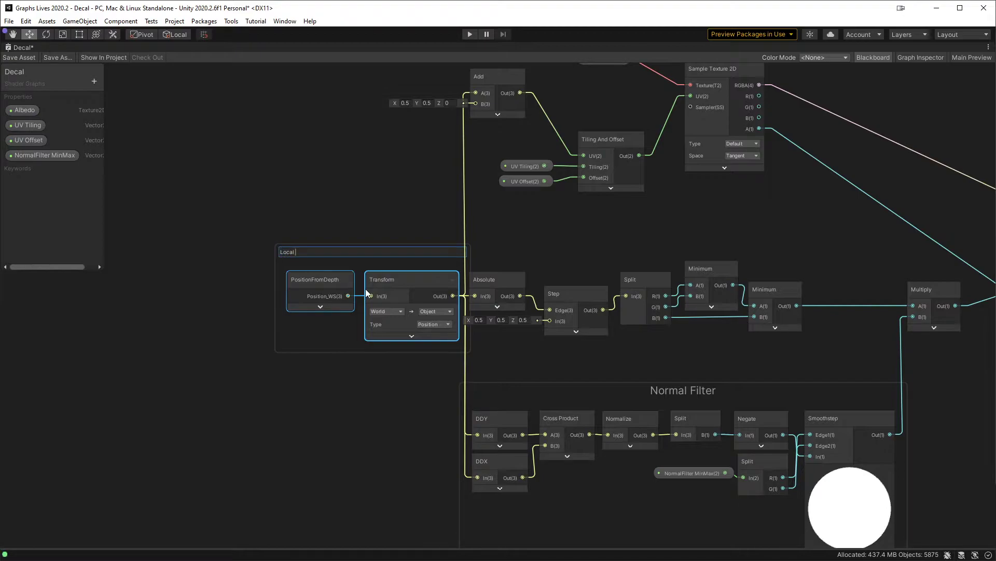
text( Position from Depth)
key(Return)
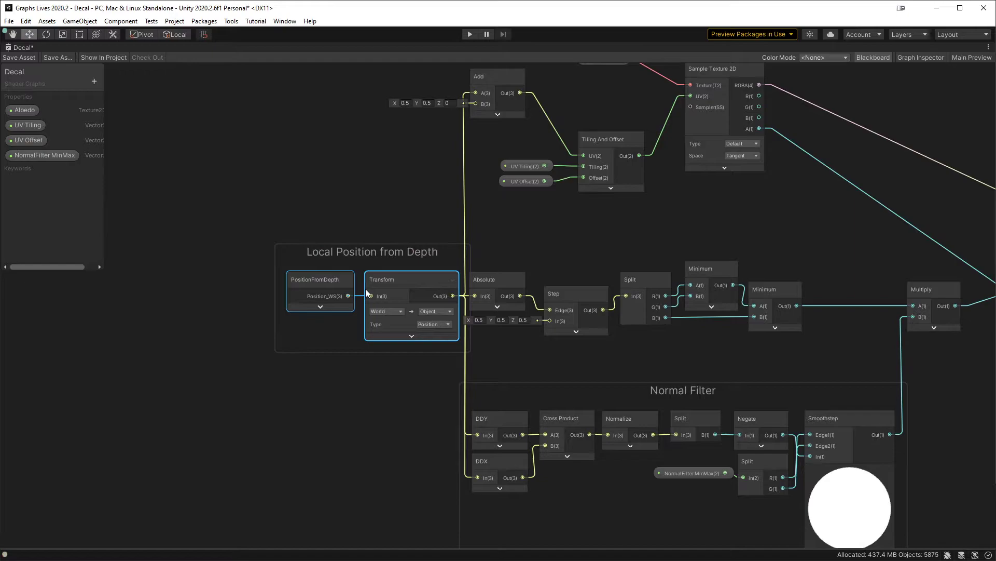
Step: Group the Absolute, Step, Split and two Minimum nodes as "Box Filter"
middle_drag(582, 226, 492, 217)
drag(727, 231, 404, 304)
right_click(407, 271)
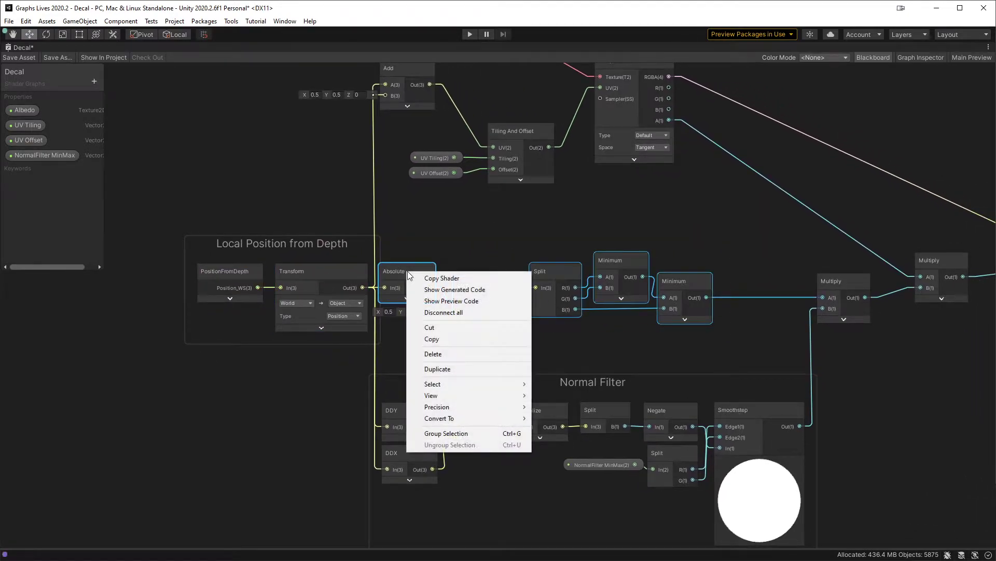
click(469, 433)
text(B)
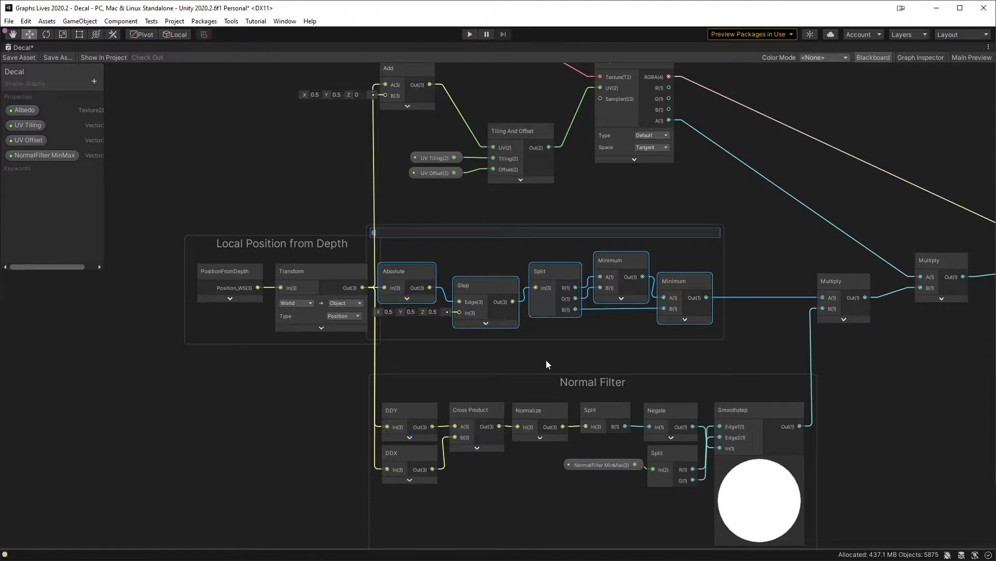
text(ox Filter)
key(Return)
Step: Separate the Box Filter group from the Local Position from Depth group, and adjust the Normal Filter group and first Multiply node around it
drag(553, 237, 571, 238)
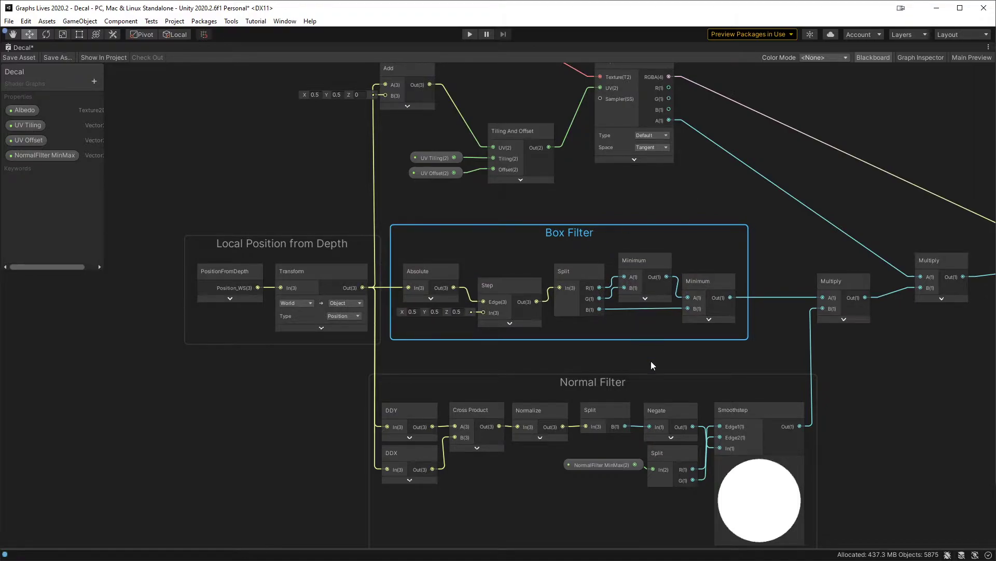
drag(595, 381, 594, 361)
click(695, 193)
middle_drag(739, 215, 586, 230)
drag(688, 296, 693, 299)
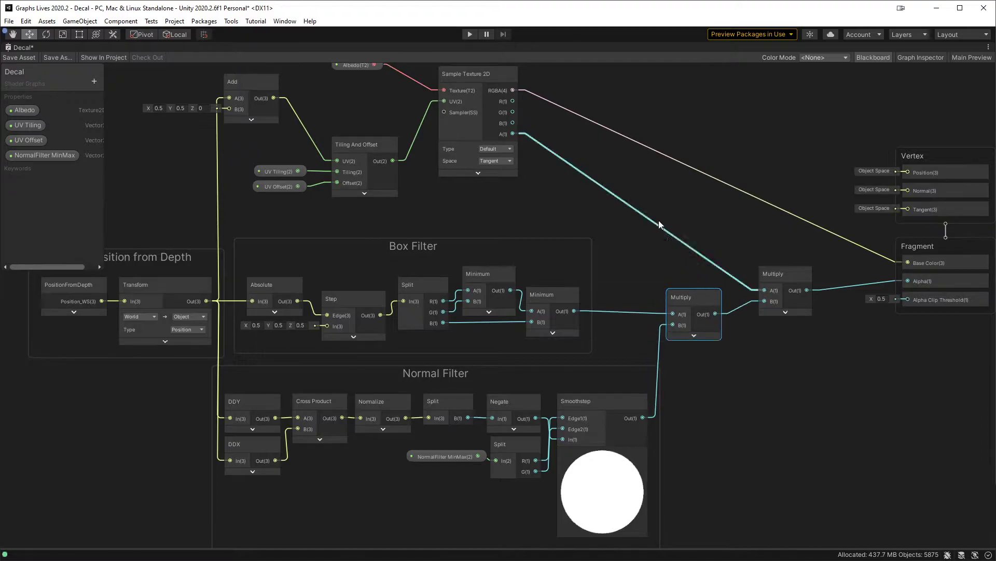
Step: Pack the Add, UV Tiling, UV Offset and Tiling And Offset nodes together and group them as "UV From Position"
middle_drag(657, 211, 791, 355)
drag(381, 227, 405, 263)
drag(523, 245, 413, 332)
drag(413, 268, 392, 264)
right_click(392, 264)
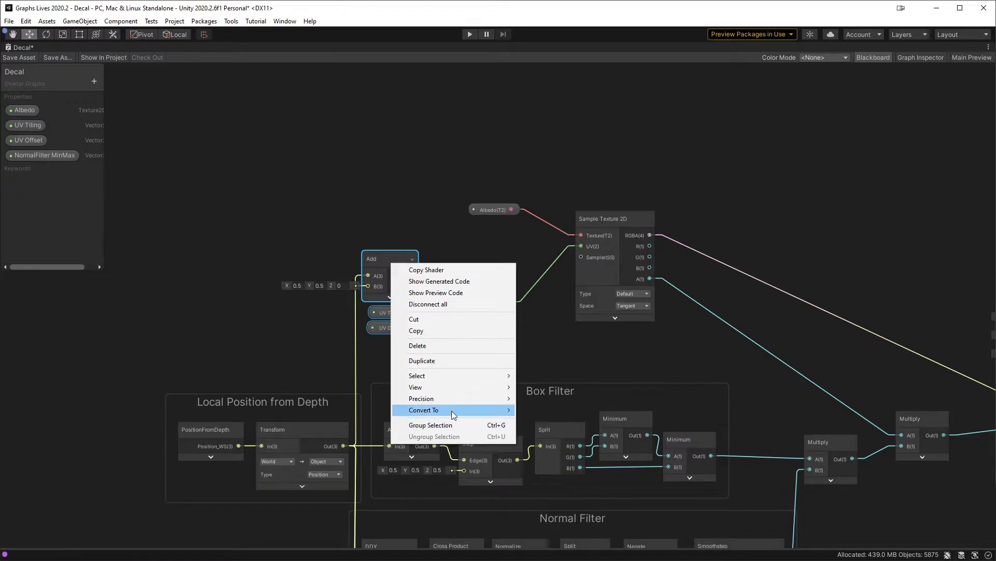
click(453, 425)
text(UV From)
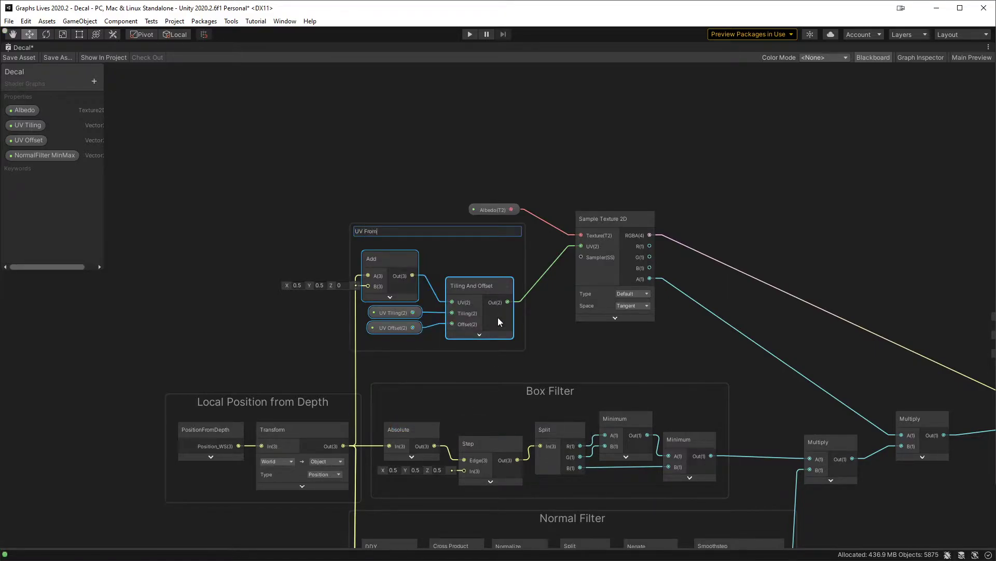
text( Position)
key(Return)
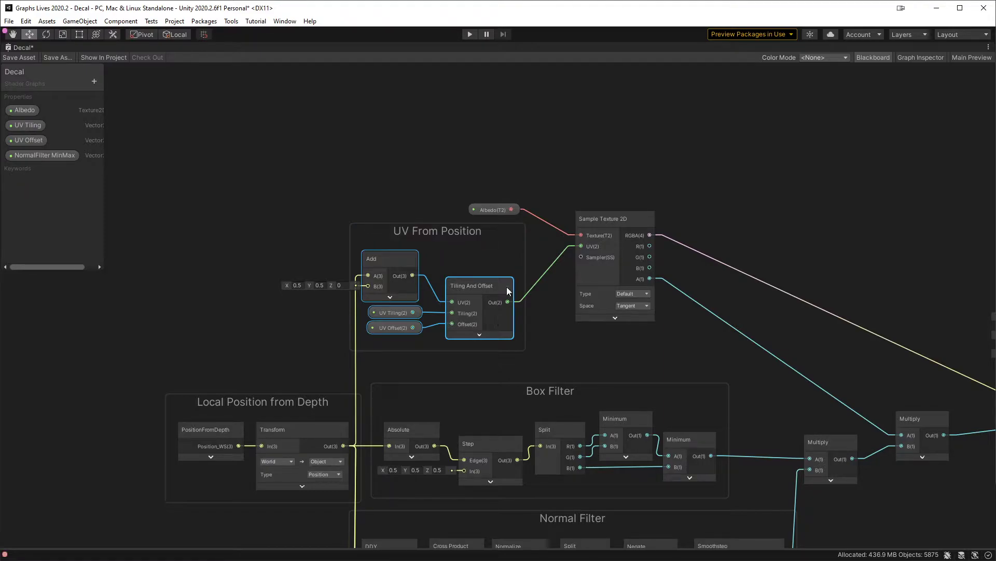
Step: Tidy the output side by bringing the two Multiply nodes together and moving Sample Texture 2D with its Albedo property above them
middle_drag(735, 157, 646, 133)
middle_drag(544, 185, 407, 154)
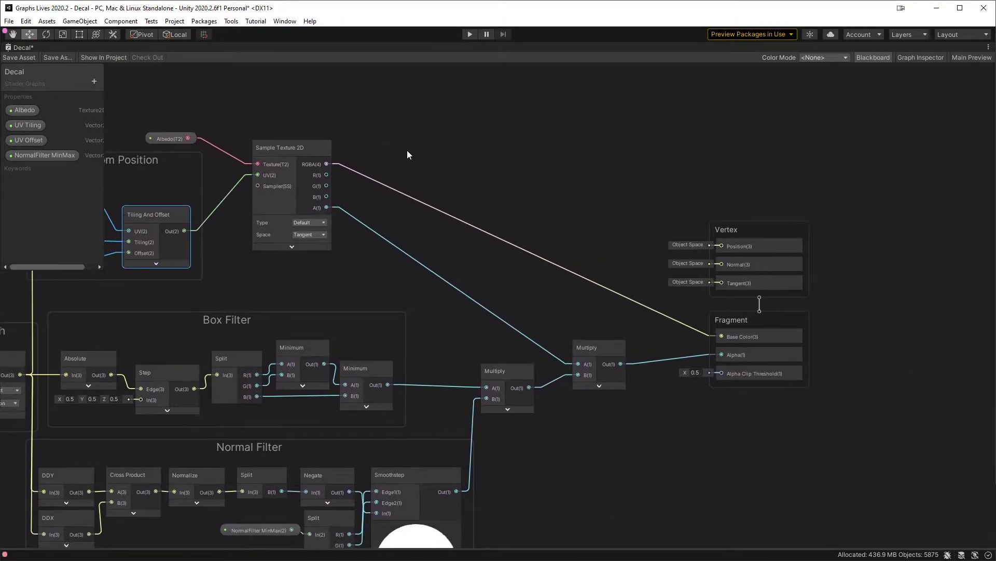
mouse_move(569, 355)
mouse_down()
mouse_move(566, 373)
mouse_move(561, 348)
mouse_up()
click(548, 305)
middle_drag(471, 283, 647, 317)
drag(331, 167, 384, 165)
shift+click(455, 179)
drag(455, 179, 656, 167)
click(752, 123)
middle_drag(814, 186, 475, 131)
drag(711, 160, 653, 295)
click(801, 227)
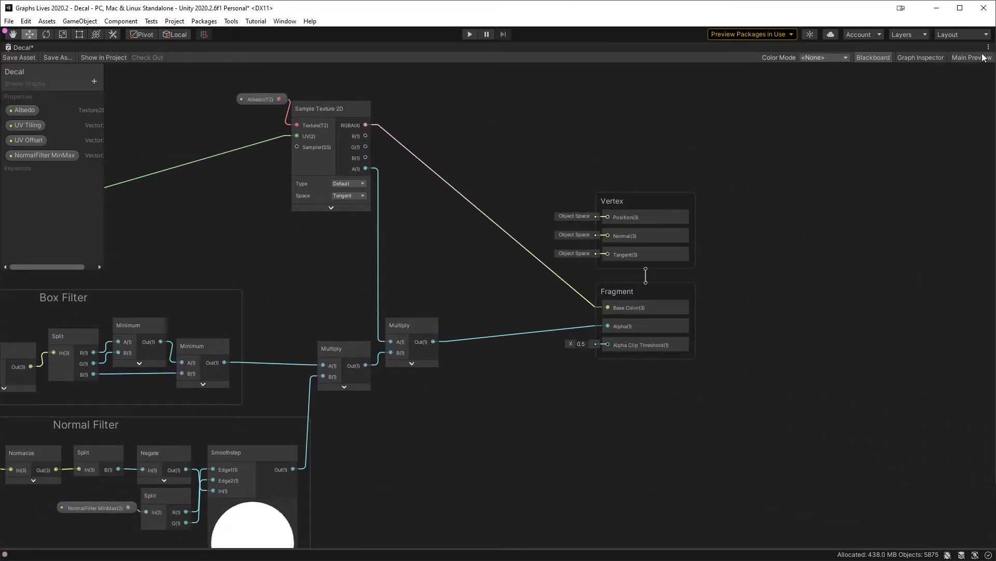
Step: Set the graph's Universal target material to Lit, save the asset and inspect the decal's lighting in the scene
click(934, 58)
click(874, 85)
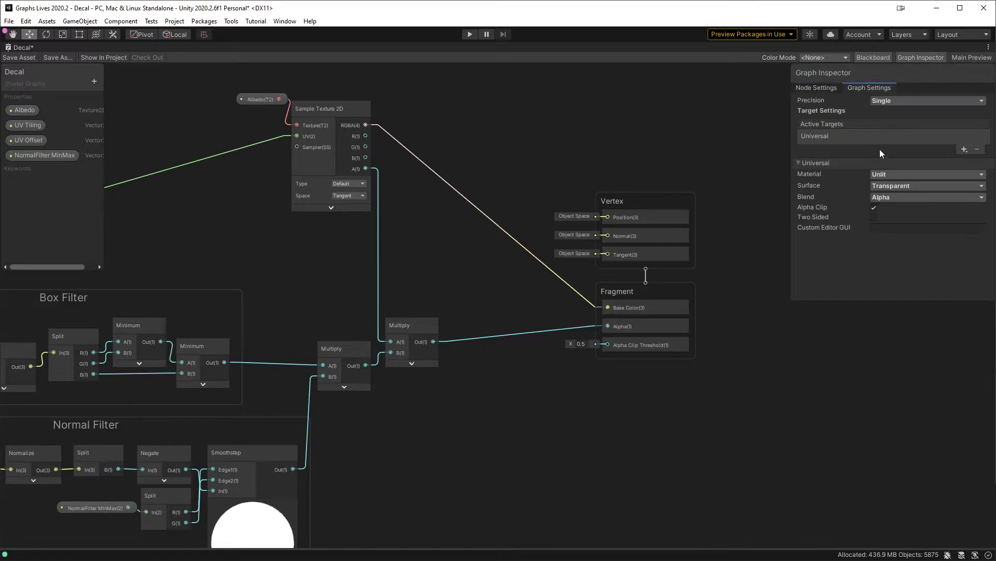
click(879, 175)
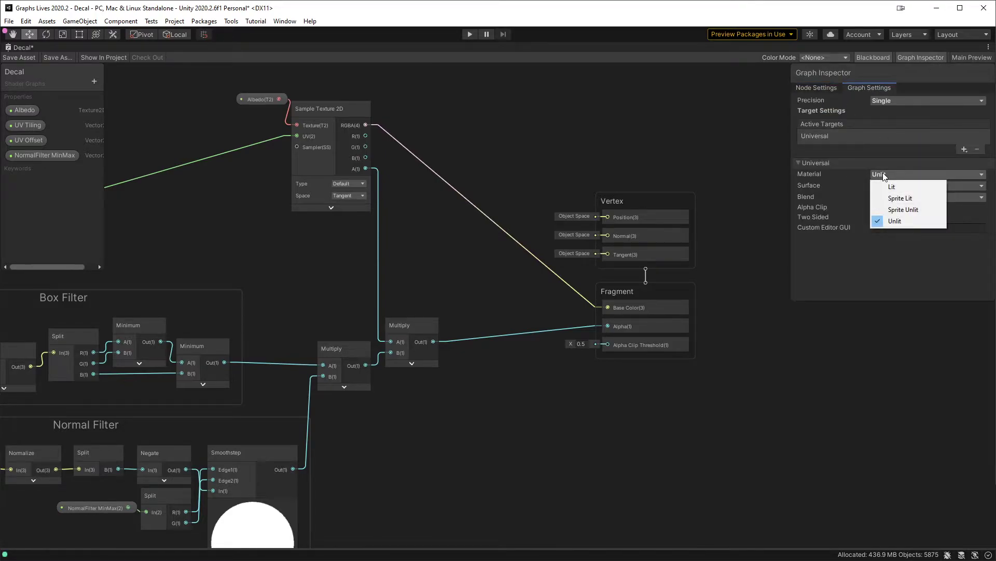
click(904, 187)
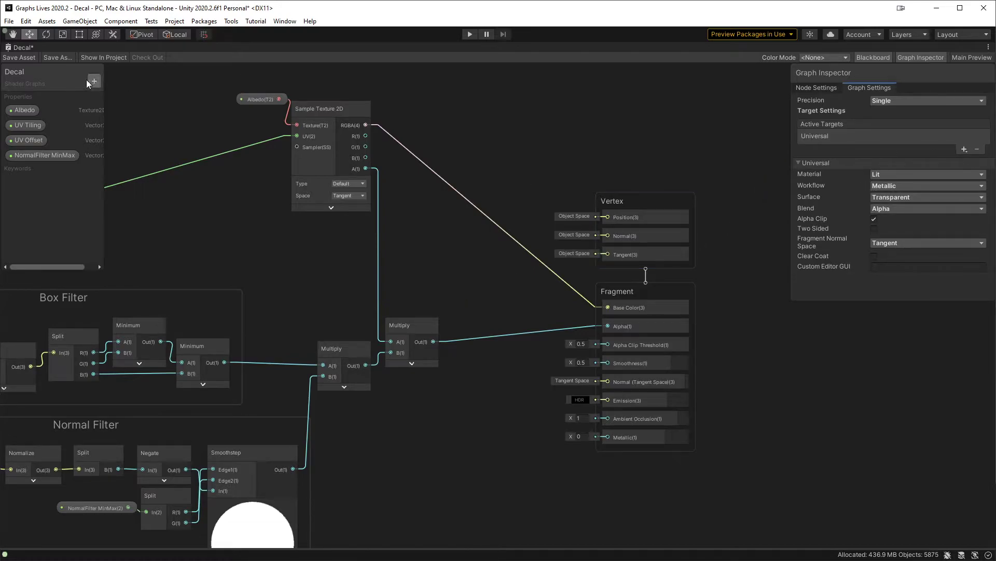
click(19, 57)
key(shift+space)
middle_drag(401, 318, 399, 330)
scroll(399, 330, down, 8)
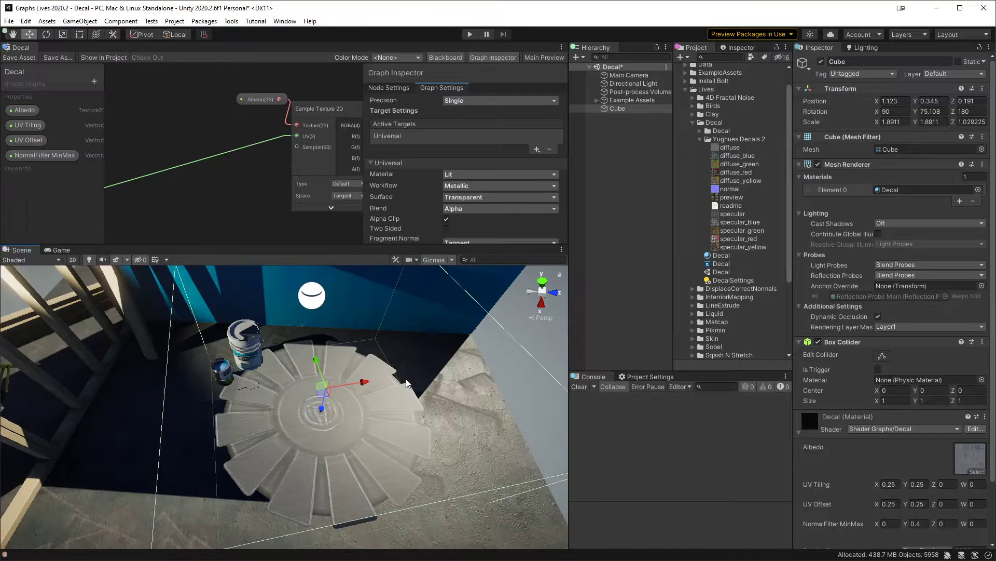
alt+right_drag(406, 402, 404, 366)
alt+drag(404, 366, 402, 410)
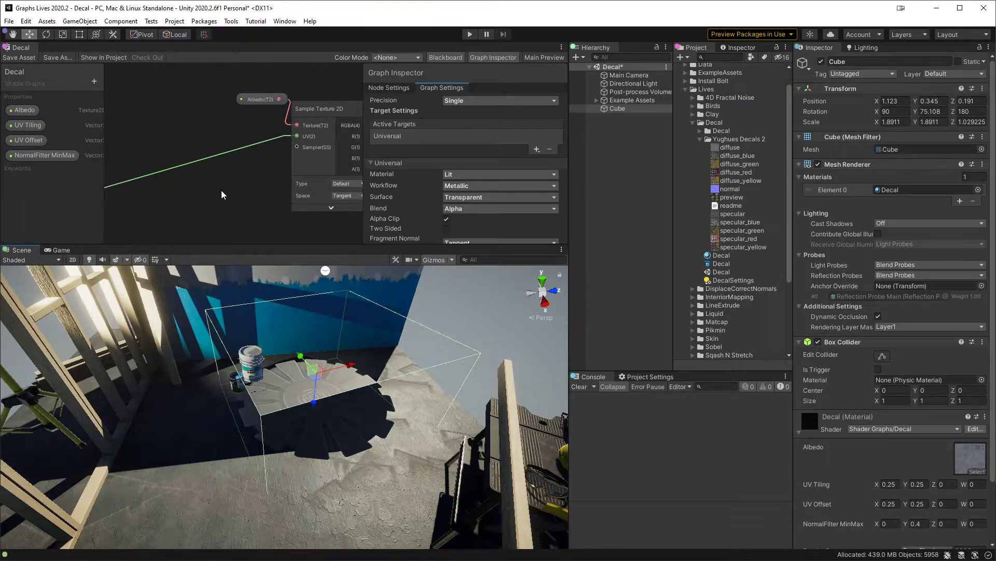
Step: Set the decal graph's Fragment Normal Space to Object
key(shift+space)
middle_drag(333, 307, 467, 238)
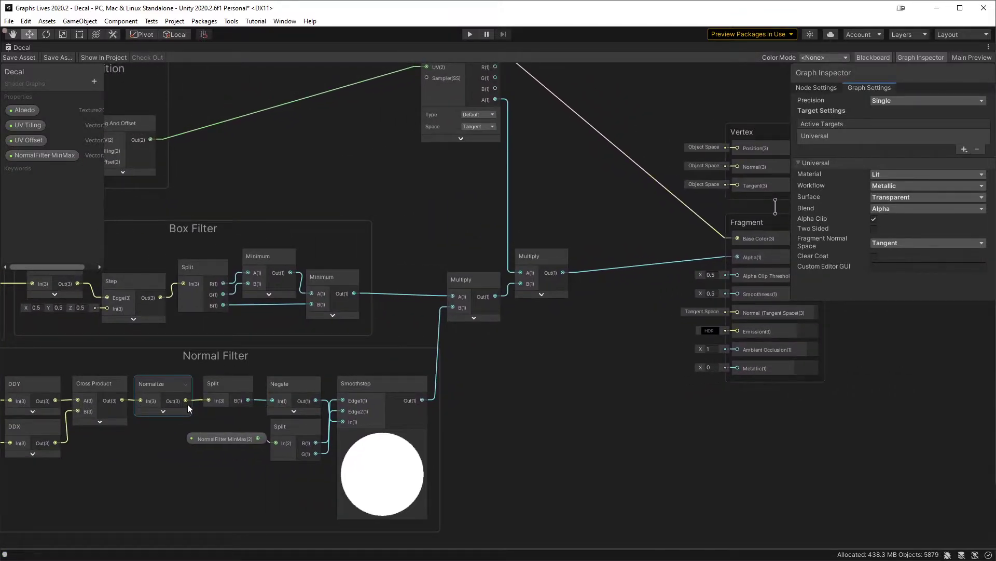
drag(185, 400, 649, 342)
click(644, 306)
middle_drag(618, 236, 482, 232)
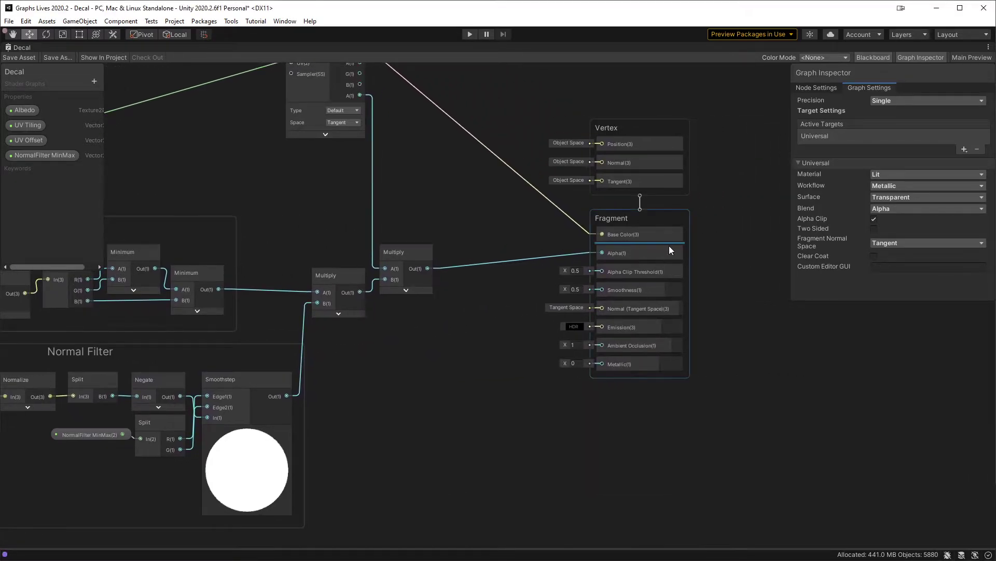
click(678, 218)
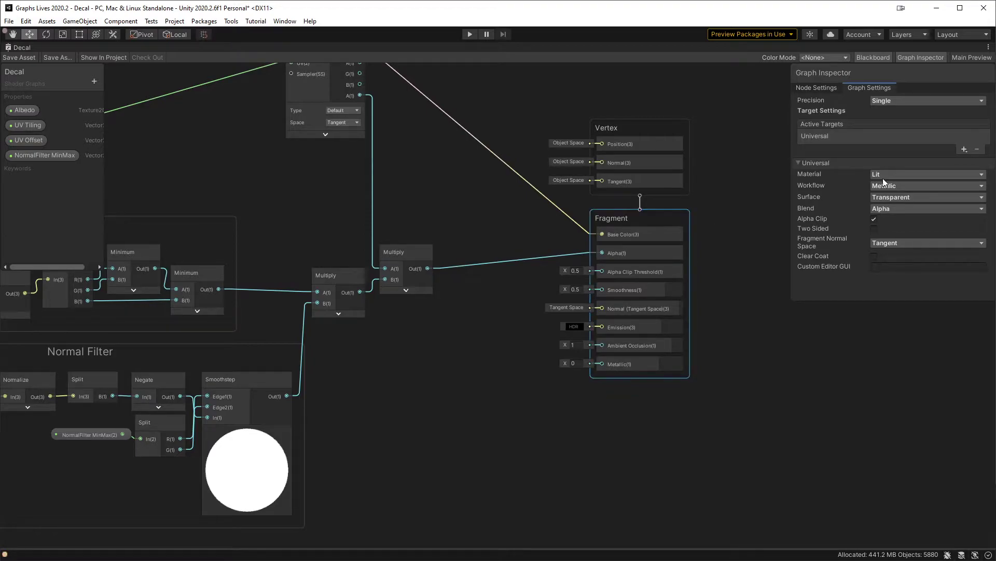
click(896, 242)
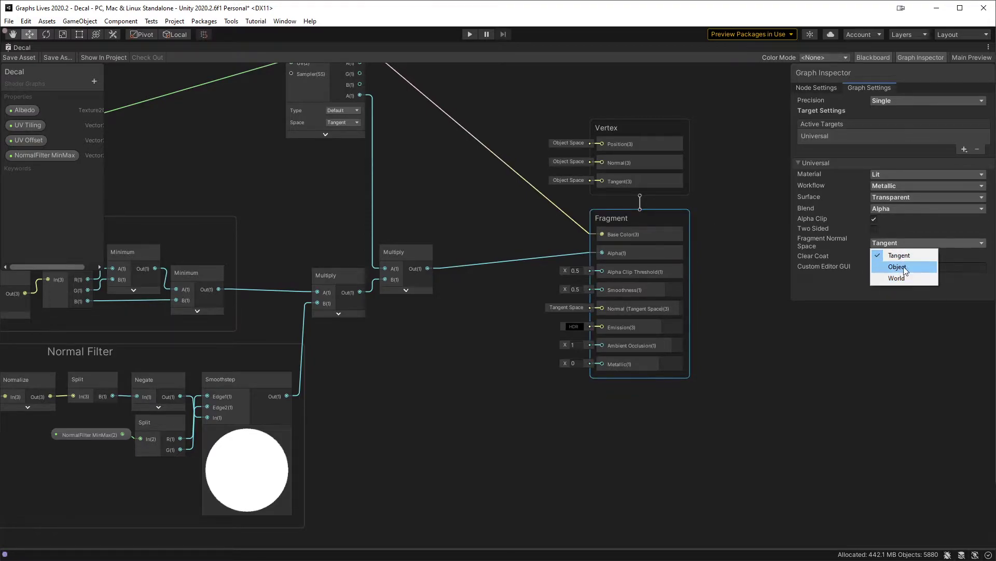
click(858, 280)
Step: Connect the Normalize output to the fragment's Normal (Object Space), save the asset and inspect the decal's lighting in the scene
middle_drag(400, 397, 471, 399)
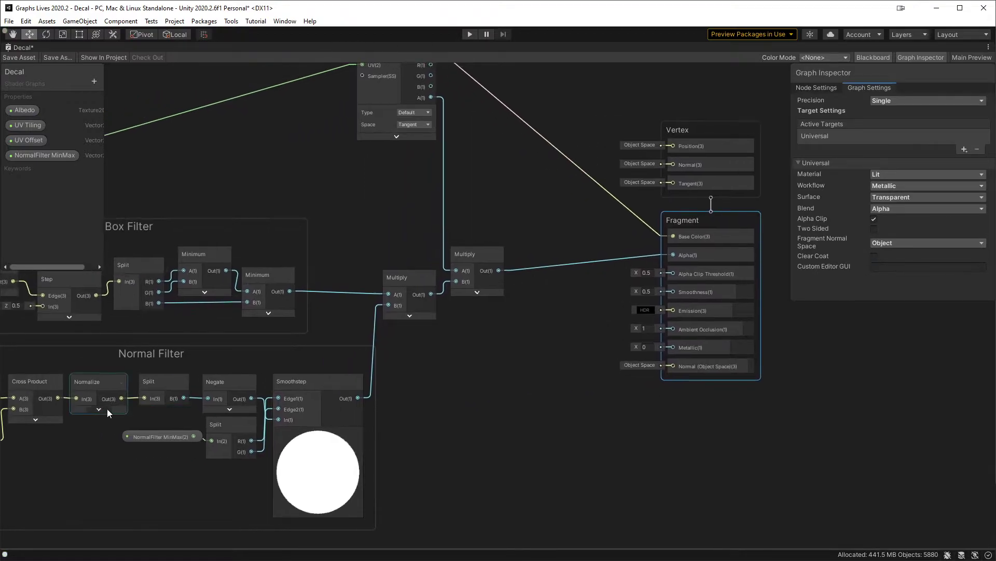
drag(127, 398, 676, 369)
click(19, 58)
click(614, 442)
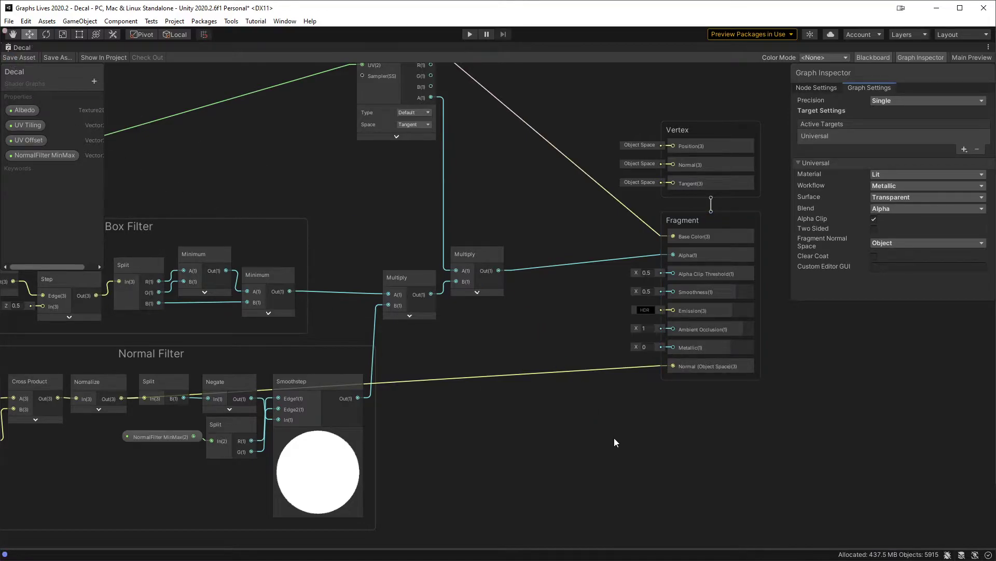
key(shift+space)
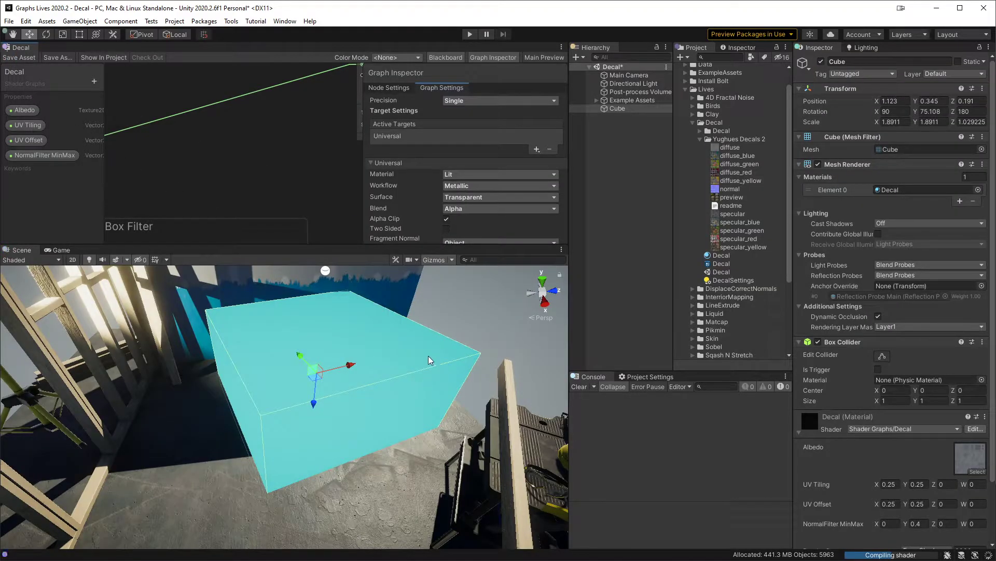
alt+drag(402, 433, 324, 428)
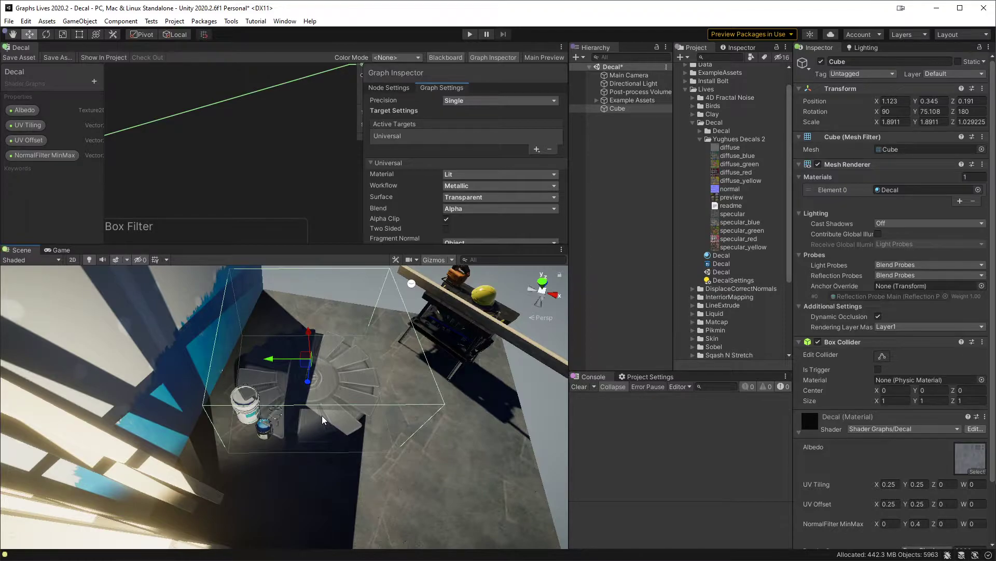
alt+drag(352, 404, 327, 427)
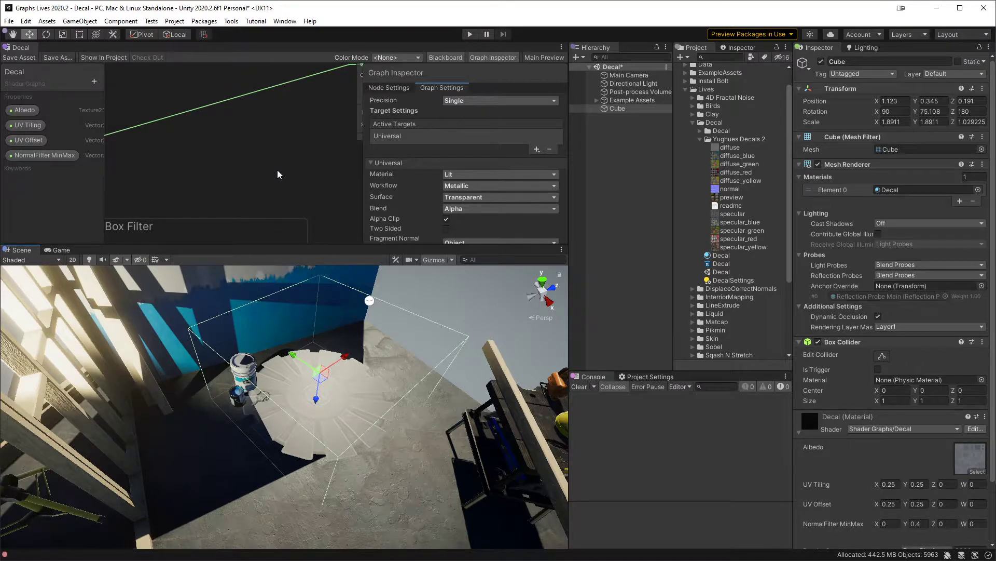
middle_drag(296, 173, 200, 171)
alt+drag(306, 413, 384, 395)
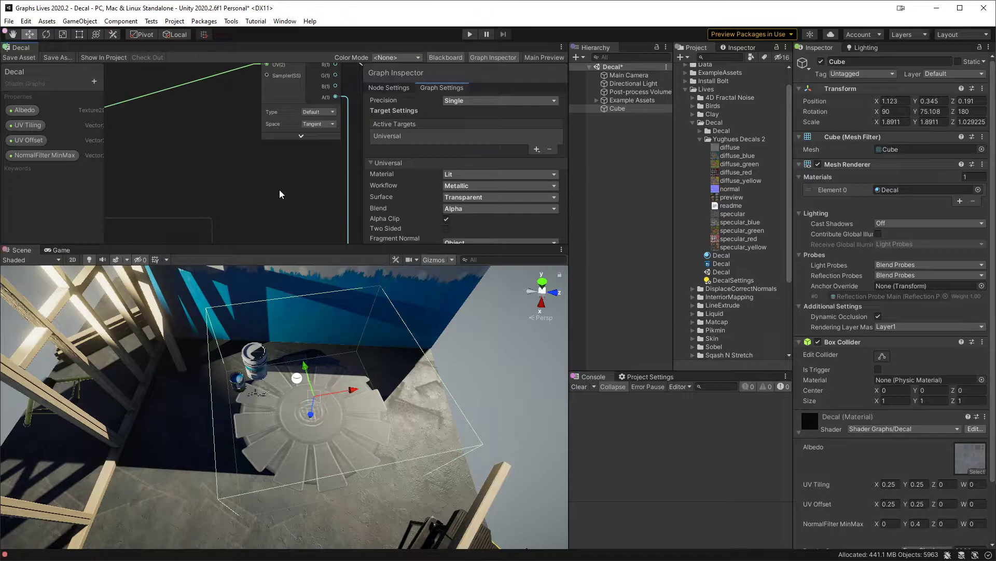
Step: Add a Texture 2D property named "Normal Map" to the decal graph
key(shift+space)
middle_drag(276, 200, 363, 315)
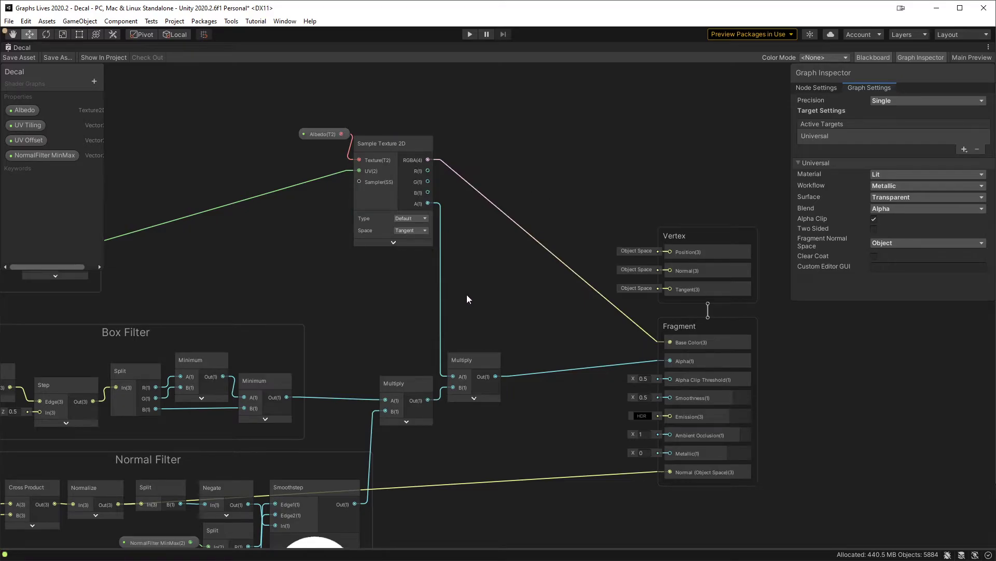
click(95, 80)
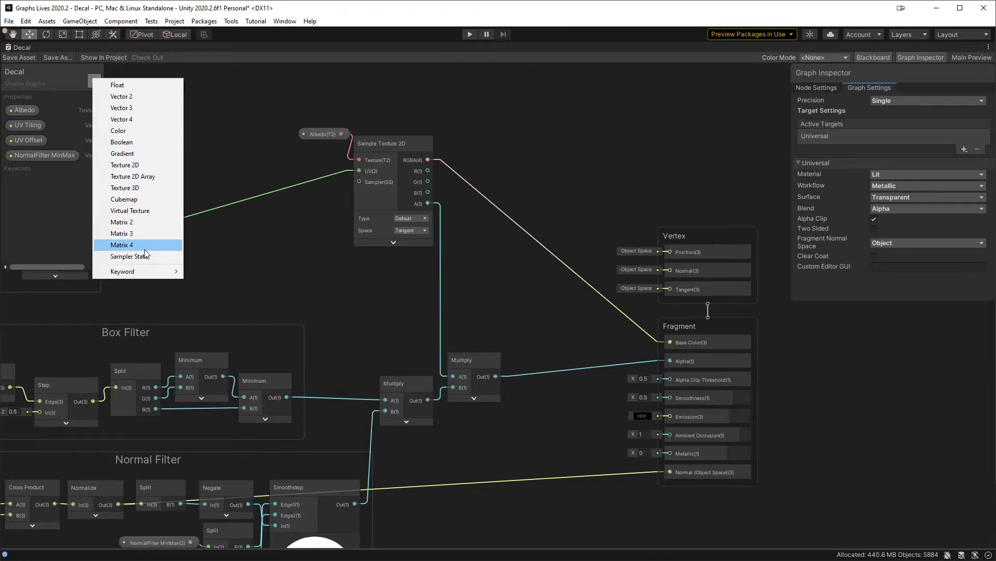
mouse_move(132, 276)
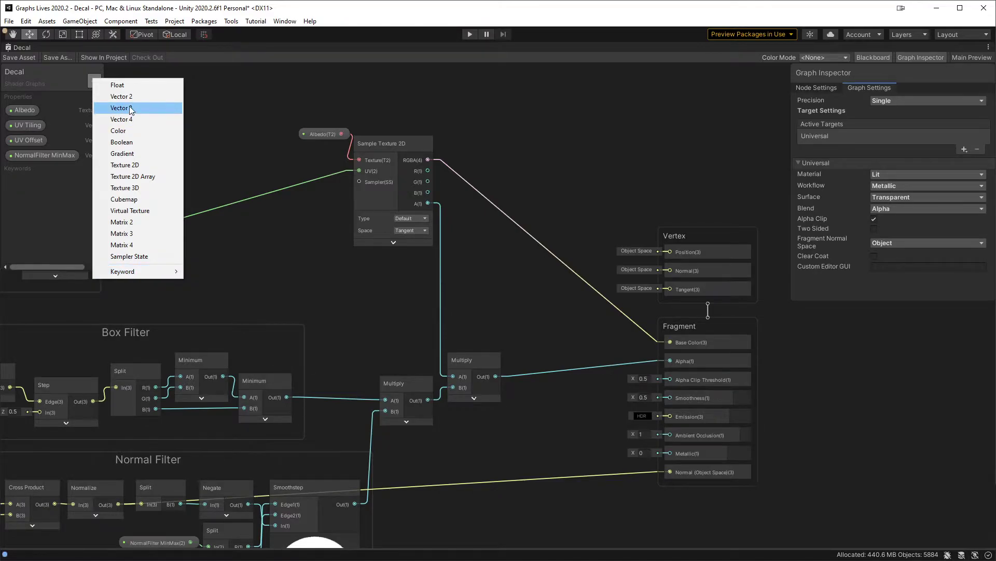
click(133, 170)
text(Normal)
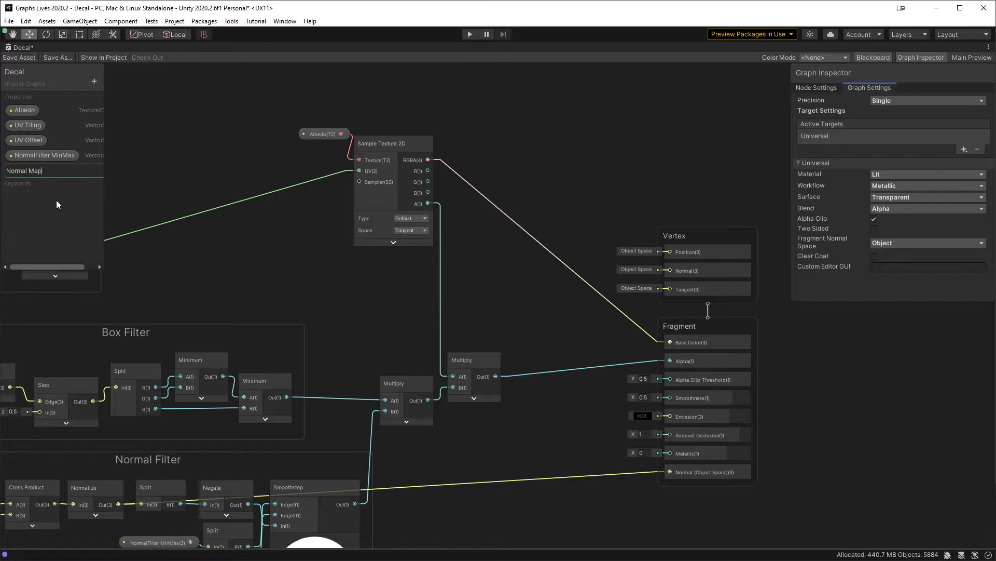
text( Map)
key(Return)
Step: Place the Normal Map property below the Albedo sampler and set its mode to Bump
drag(43, 173, 294, 267)
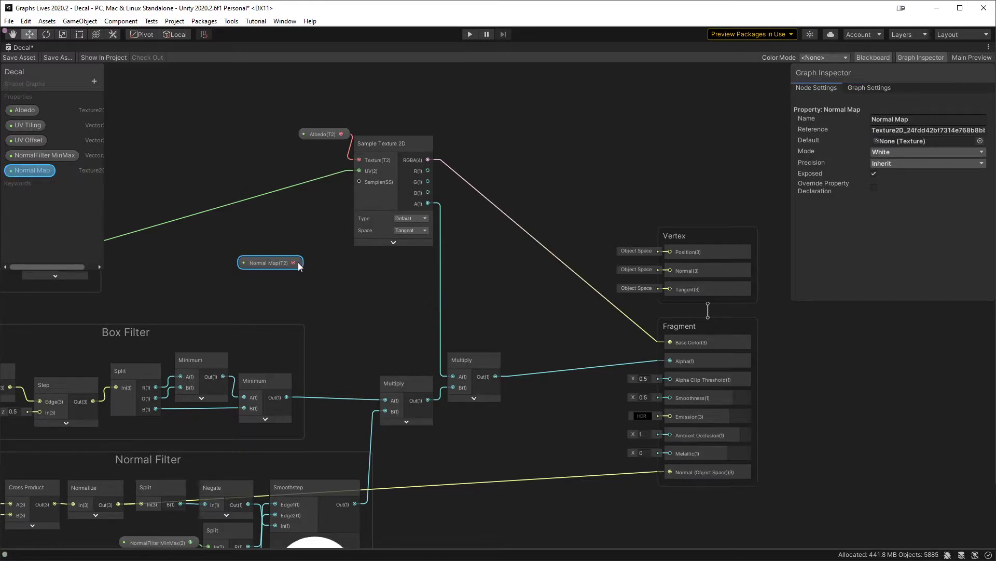
click(911, 152)
click(902, 197)
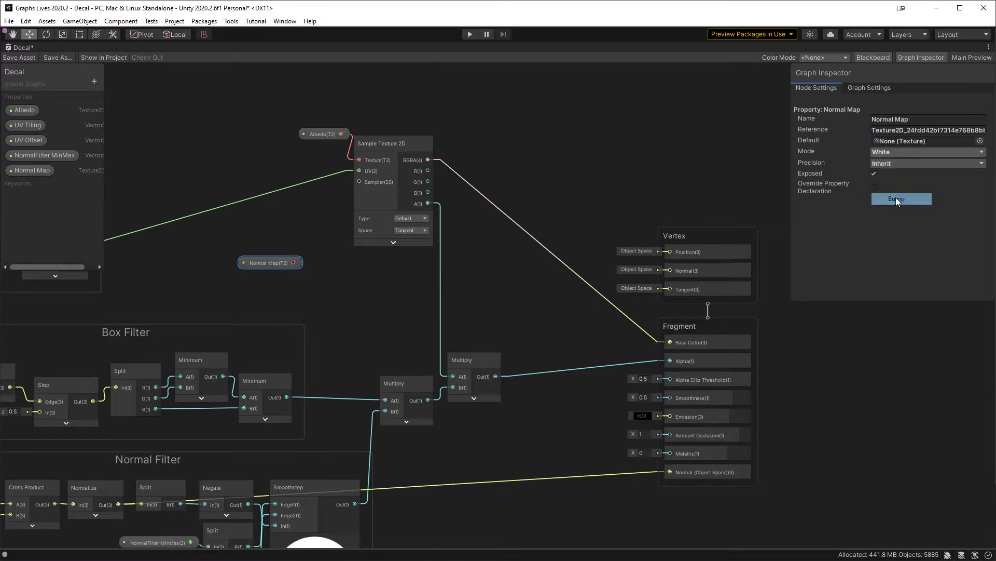
Step: Add a Sample Texture 2D node fed by Normal Map, collapse its preview and place it directly under the Albedo sampler
key(space)
text(sampl)
key(Return)
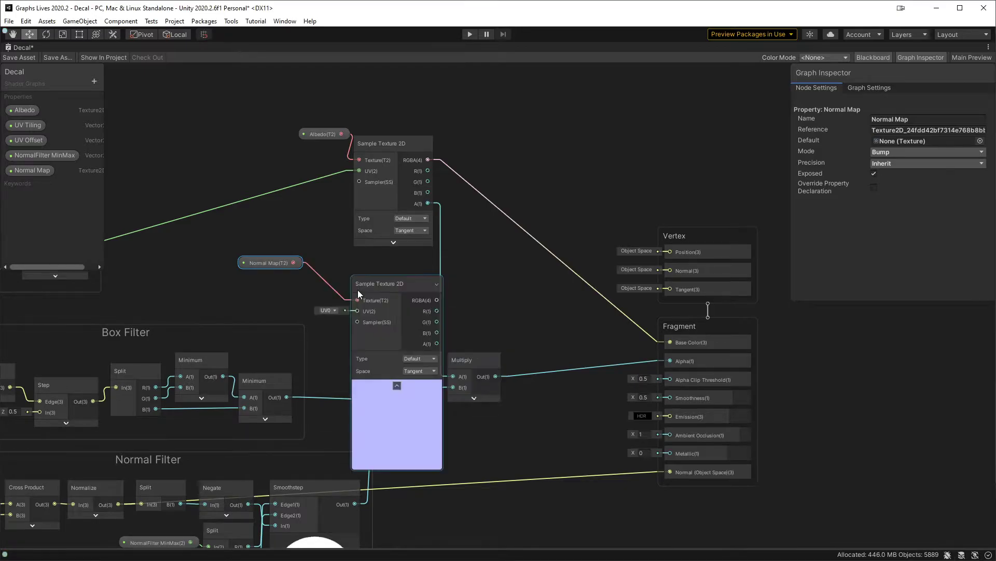
click(397, 385)
drag(382, 281, 388, 254)
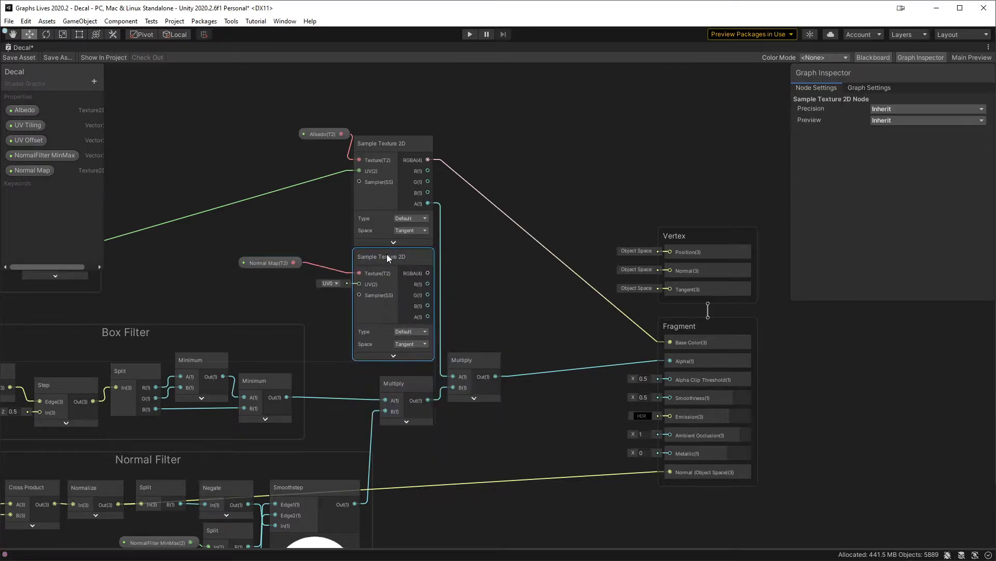
Step: Connect the Normal Map sampler's RGBA output to Normal (Object Space), save the asset and view the decal in the scene
click(412, 345)
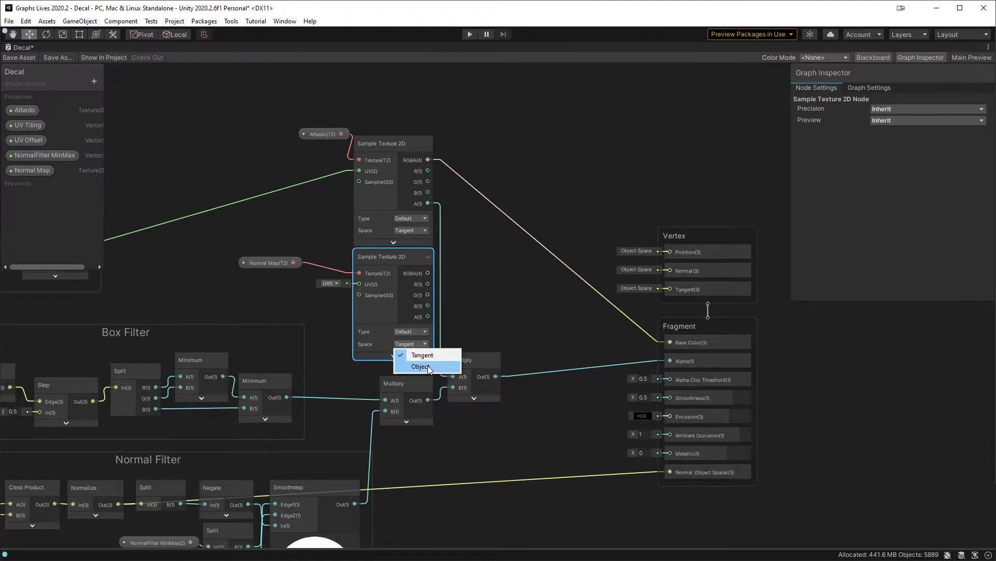
click(474, 301)
middle_drag(474, 301, 408, 228)
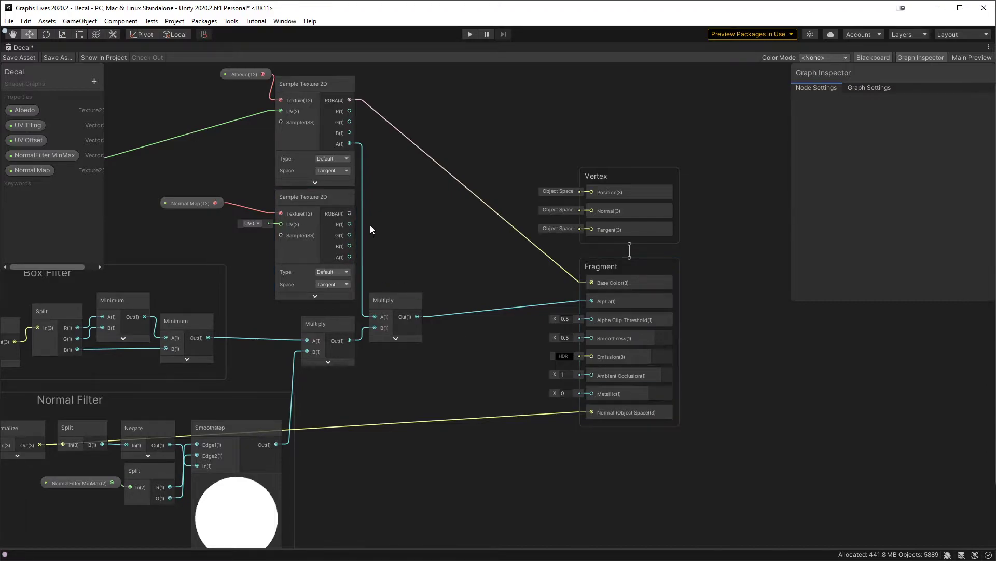
drag(349, 213, 599, 410)
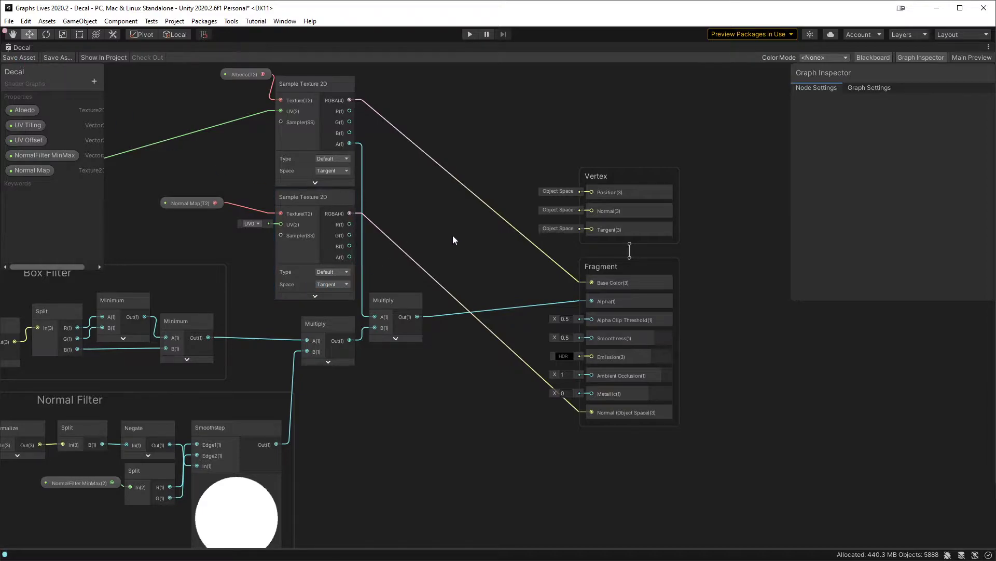
key(shift+space)
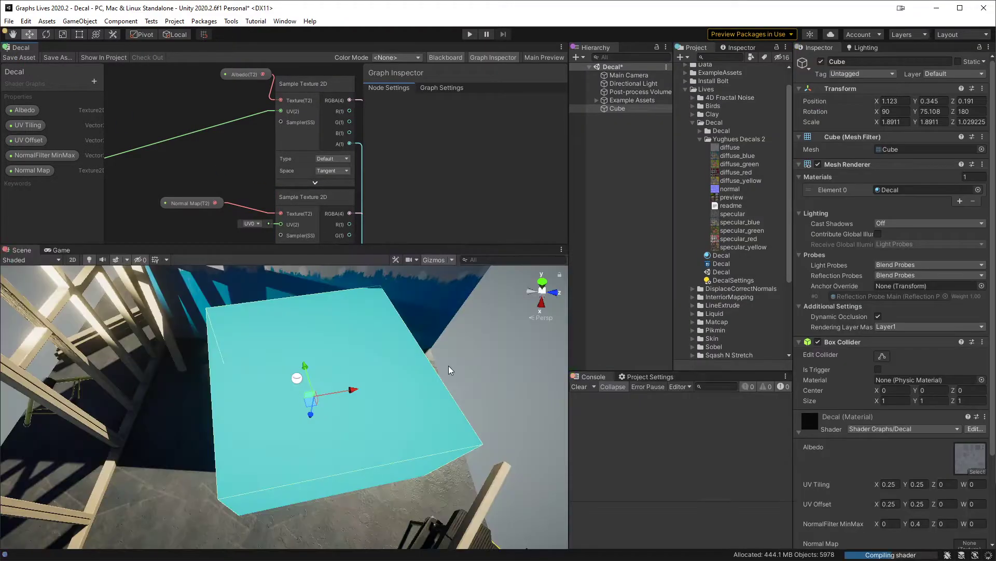
alt+drag(377, 432, 387, 353)
Step: Assign the normal texture from the Yughues Decals 2 folder to the Decal material's Normal Map
scroll(889, 477, down, 5)
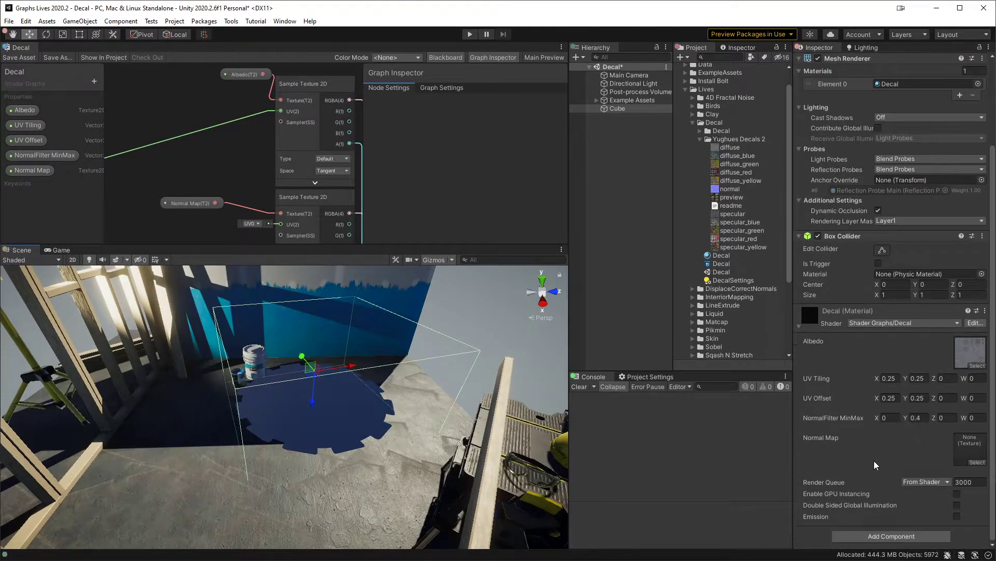
click(962, 361)
drag(734, 189, 977, 446)
Step: Change the normal texture's import type to Normal map and apply the import settings
click(737, 189)
click(942, 91)
click(914, 110)
click(981, 360)
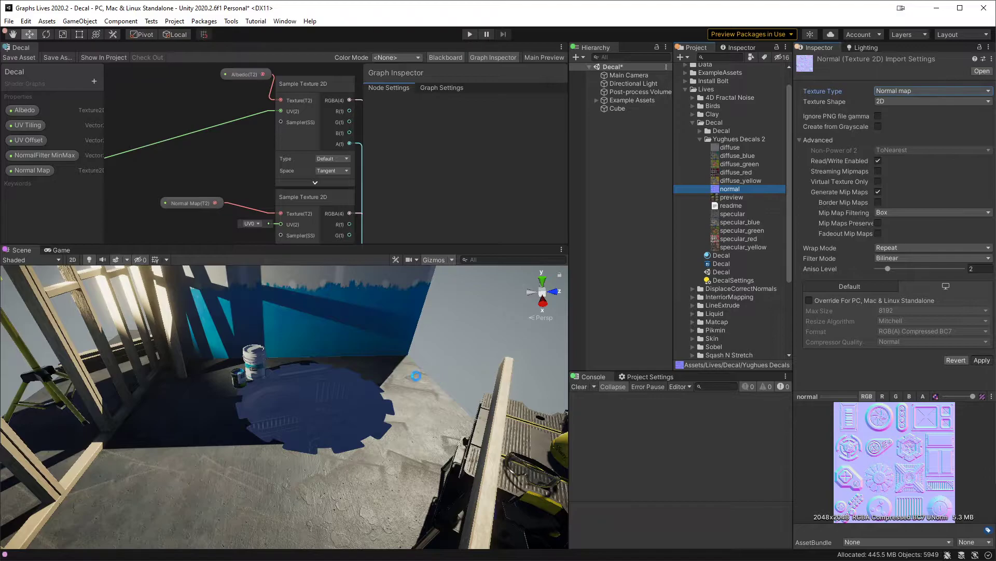
Step: Connect the Tiling And Offset output to the Normal Map sampler's UV, save the asset and check the decal in the scene
middle_drag(221, 160, 335, 136)
scroll(189, 171, down, 1)
middle_drag(189, 171, 164, 174)
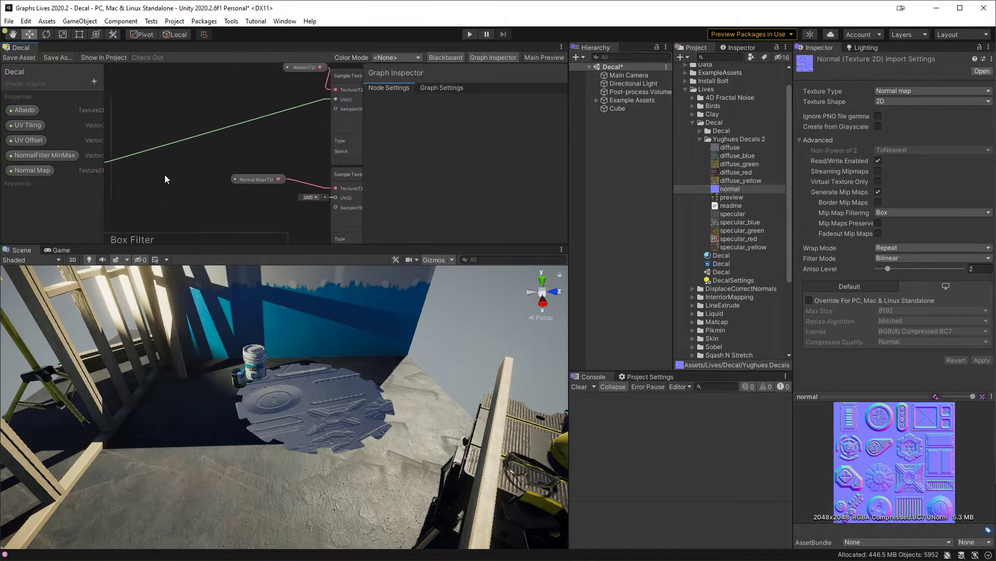
drag(111, 161, 349, 170)
click(32, 57)
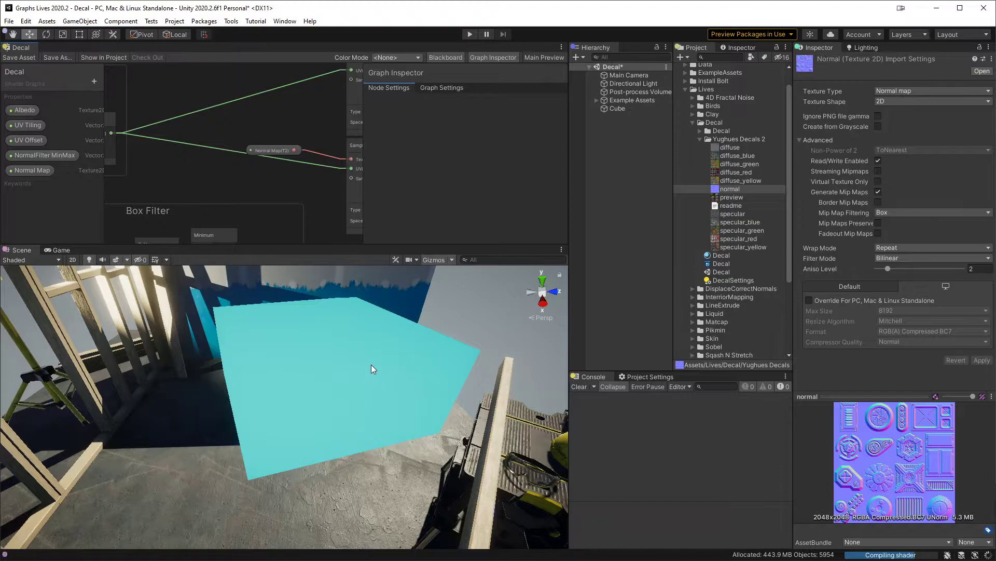
alt+drag(383, 349, 354, 411)
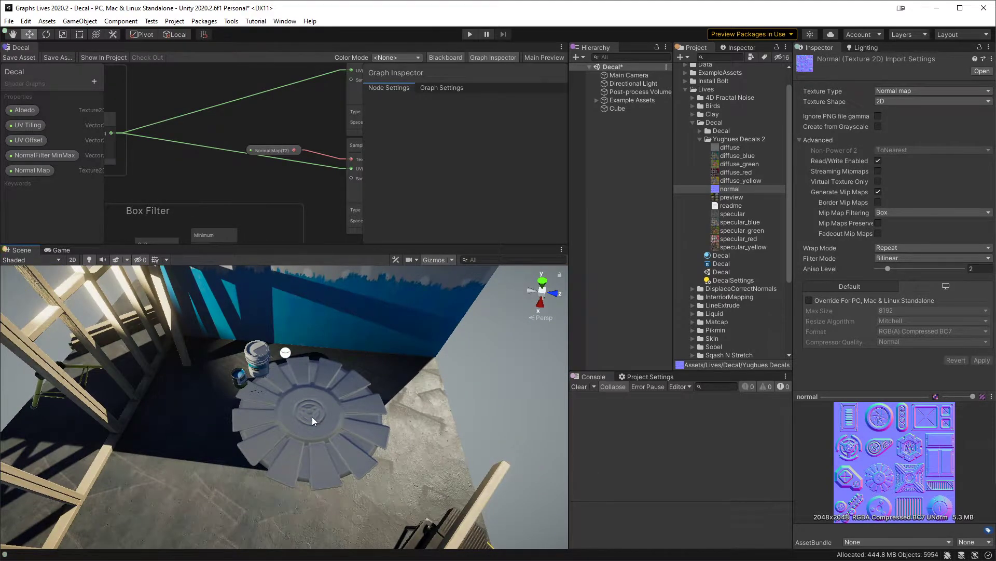
Step: Set the Normal Map sampler's Space to Object, save the asset and inspect the decal in the scene
middle_drag(325, 224, 241, 178)
click(249, 184)
click(255, 206)
click(21, 58)
alt+drag(318, 423, 277, 471)
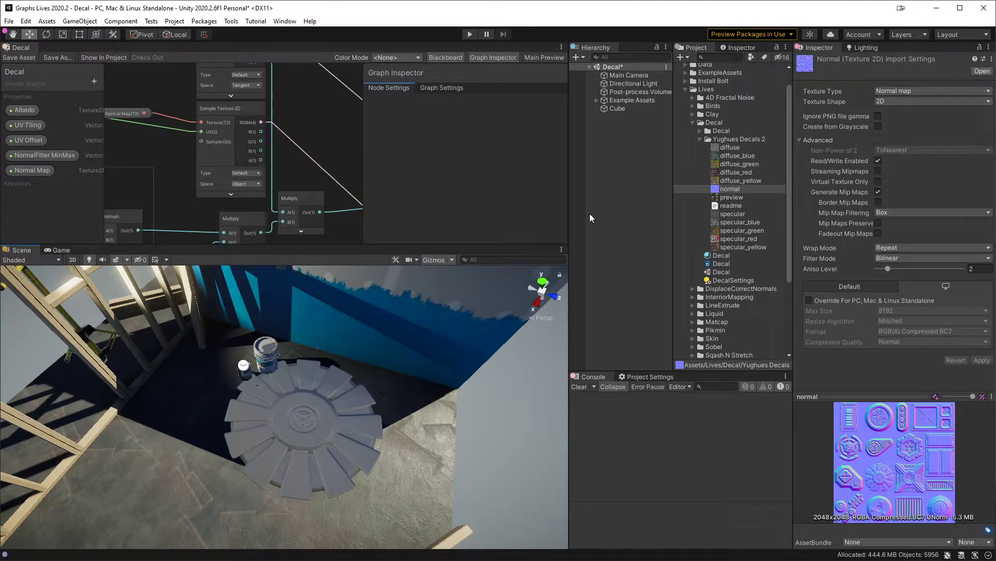
Step: Select the decal Cube, inspect its shading, and hide the Graph Inspector and Blackboard
click(633, 106)
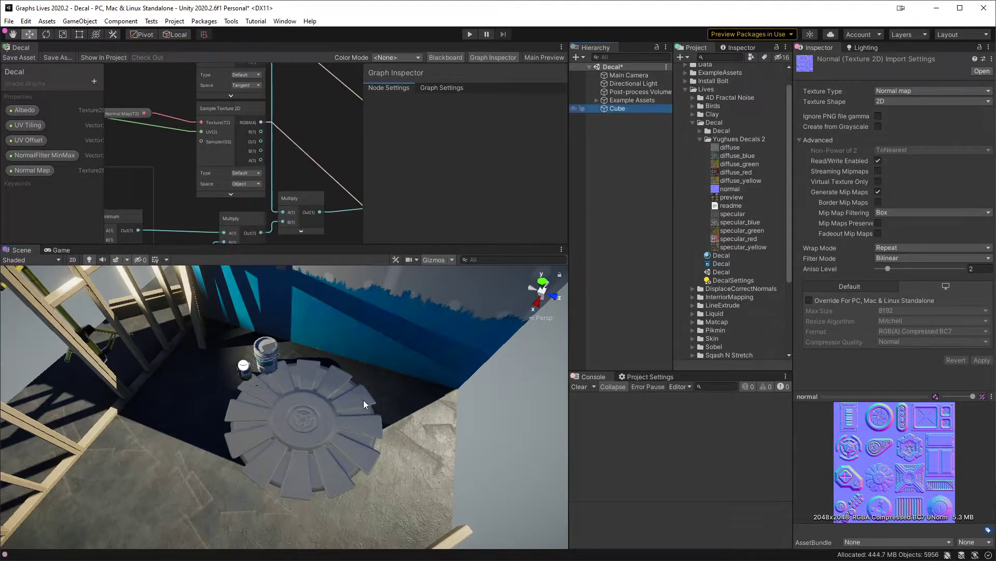
mouse_move(366, 401)
alt+mouse_down()
mouse_move(382, 358)
mouse_move(359, 415)
alt+mouse_up()
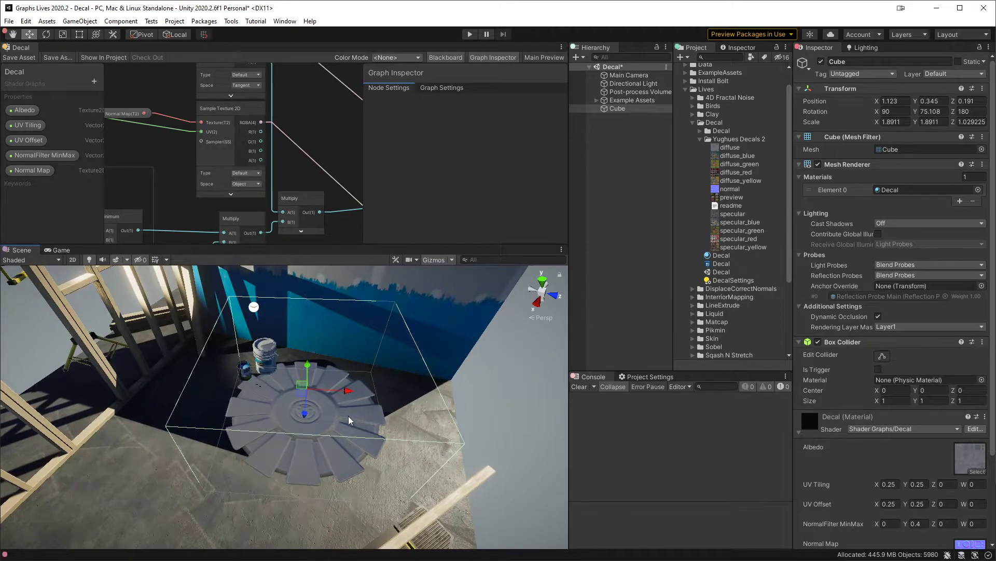
middle_drag(332, 205, 302, 176)
click(495, 57)
click(451, 58)
Step: Delete the Normal Map sampler's link to the fragment normal, connect its RGBA output to Base Color, and save the asset
mouse_move(254, 199)
middle_down()
mouse_move(424, 182)
mouse_move(396, 170)
mouse_move(363, 173)
mouse_move(363, 216)
mouse_move(252, 200)
mouse_move(241, 185)
middle_up()
click(238, 143)
key(Delete)
key(space)
click(193, 94)
drag(169, 94, 379, 152)
click(19, 57)
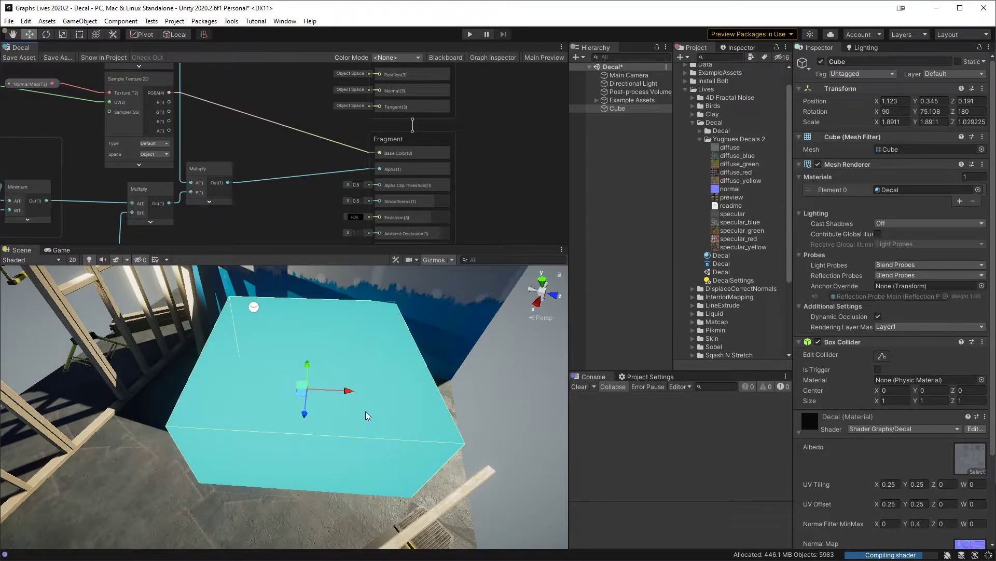
mouse_move(364, 403)
alt+mouse_down()
mouse_move(337, 464)
mouse_move(359, 436)
mouse_move(374, 447)
mouse_move(433, 420)
mouse_move(338, 353)
mouse_move(362, 408)
alt+mouse_up()
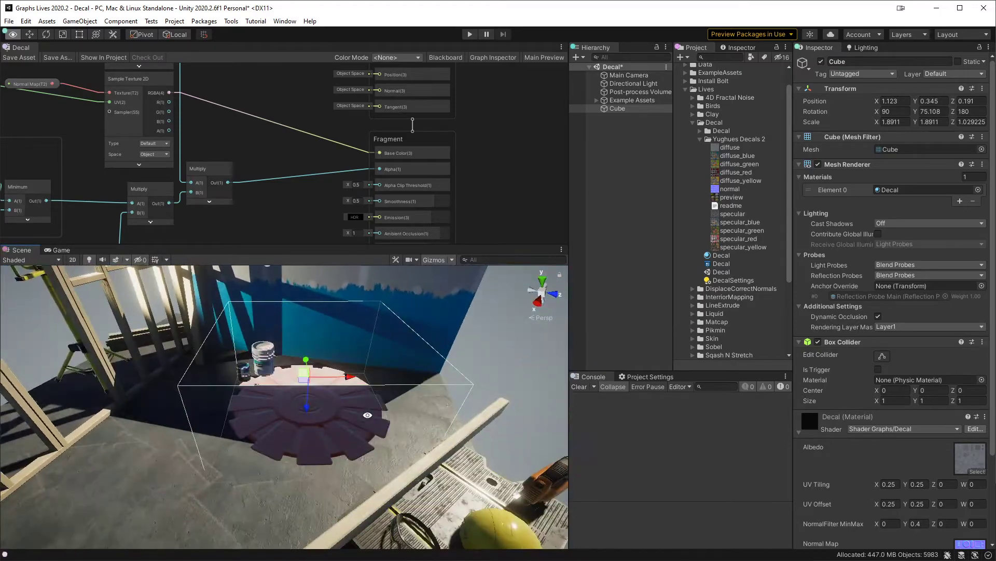
Step: Set the Normal Map sampler's Space to Tangent and save the asset
click(163, 156)
click(155, 164)
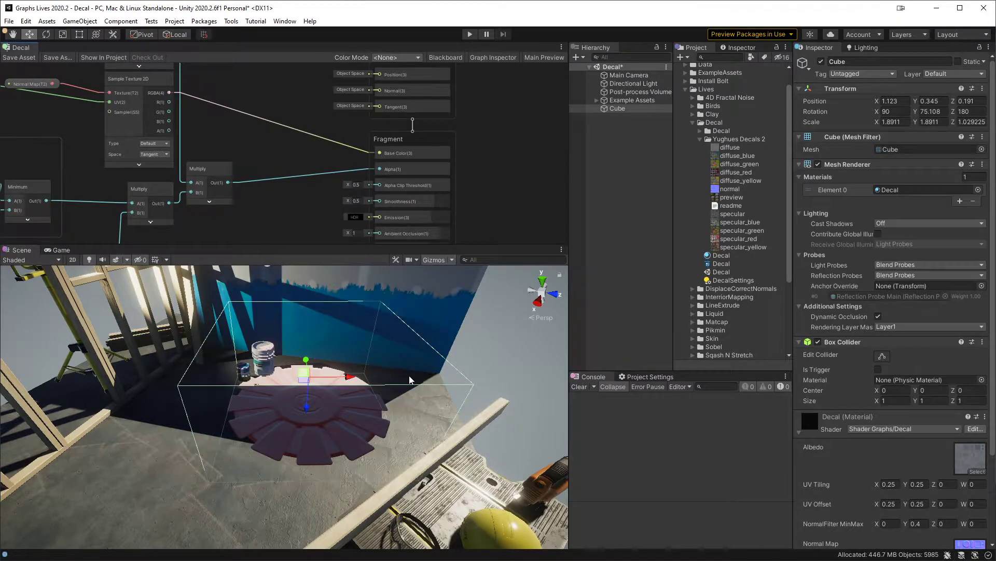
click(161, 155)
click(219, 140)
Step: Add a Vector 3 node with its X input fed by the Normal Map sampler's R output
drag(169, 93, 242, 137)
text(vec)
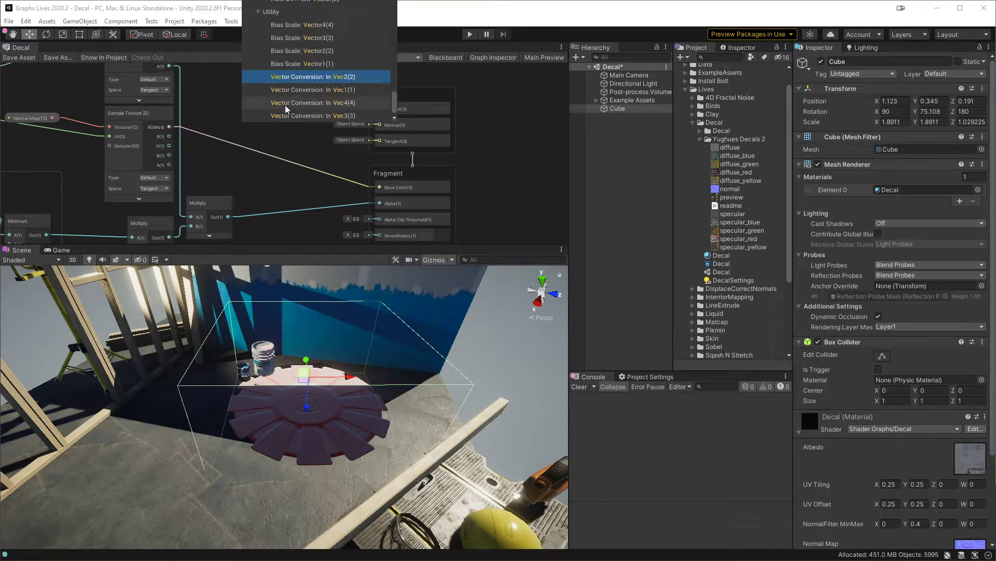
text(tor)
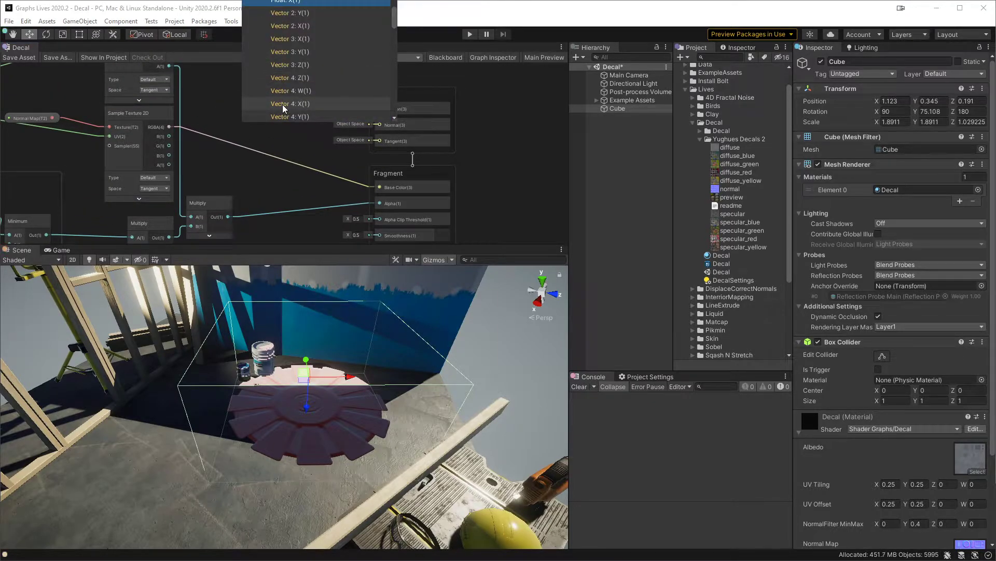
text(3)
key(BackSpace)
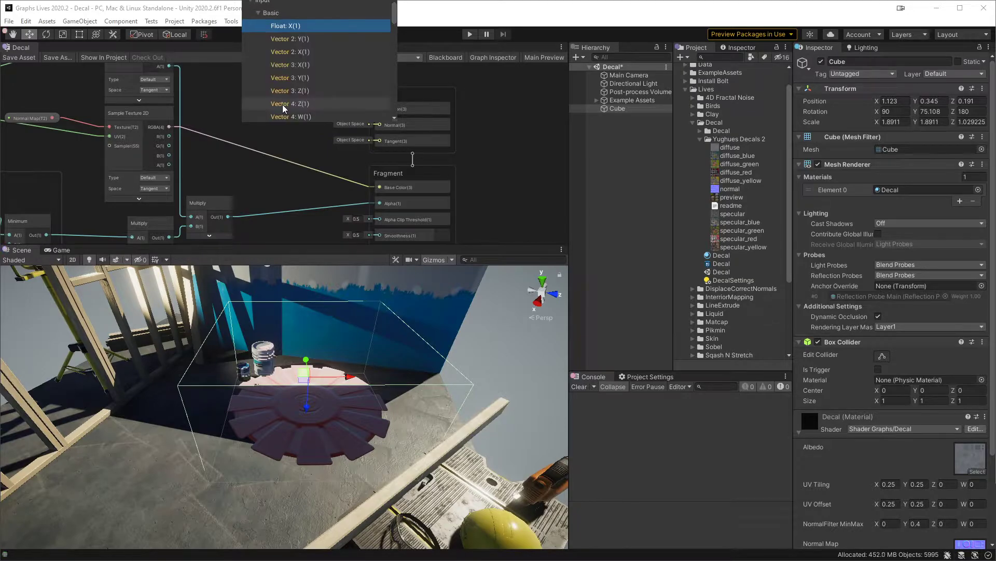
key(Down)
key(Down)
key(Down)
key(Down)
key(Up)
key(Return)
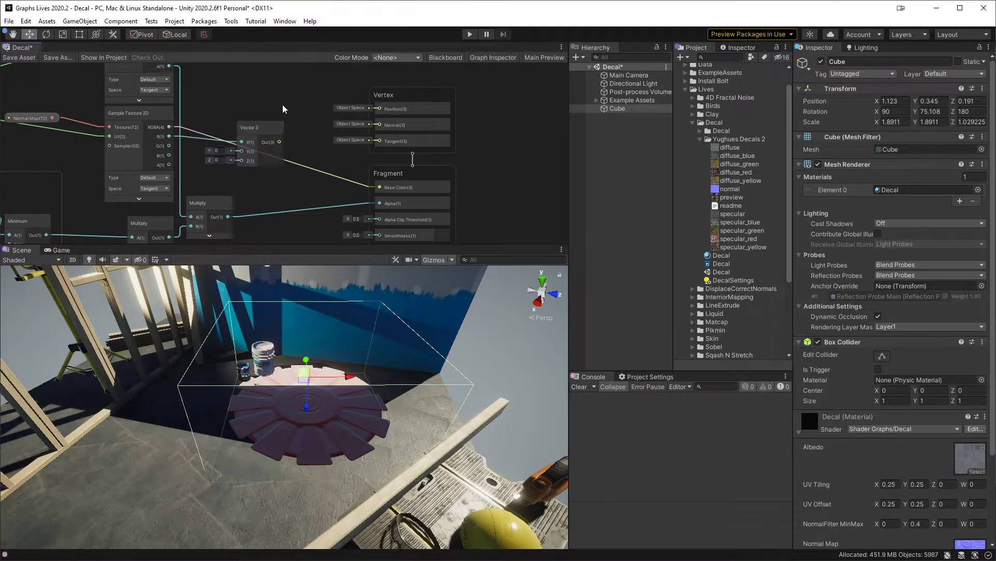
Step: Link the sampler's G and B outputs to the Vector 3's Y and Z, connect its output to Base Color, and save the asset
drag(169, 146, 241, 151)
drag(163, 158, 242, 160)
middle_drag(242, 160, 232, 130)
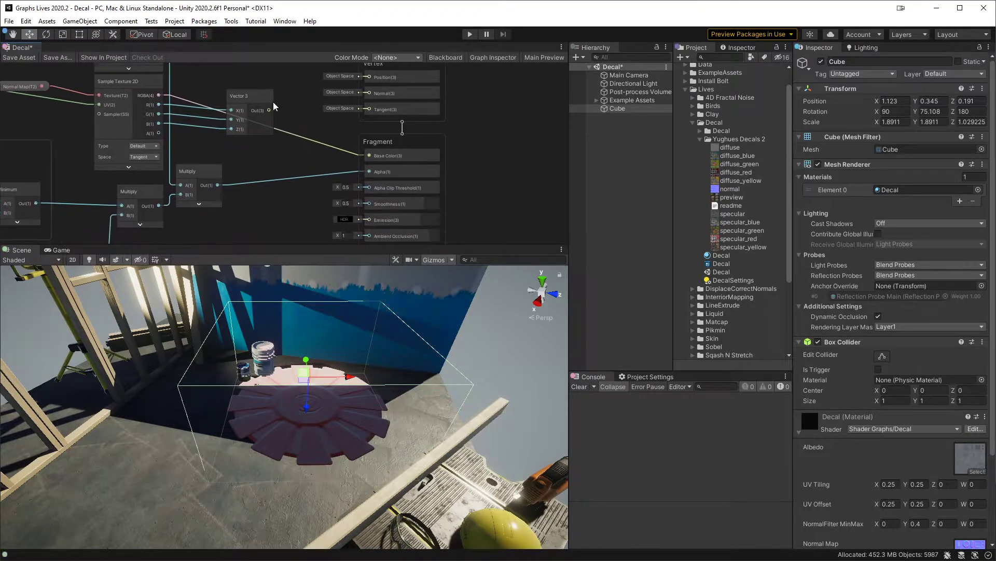
drag(270, 111, 369, 155)
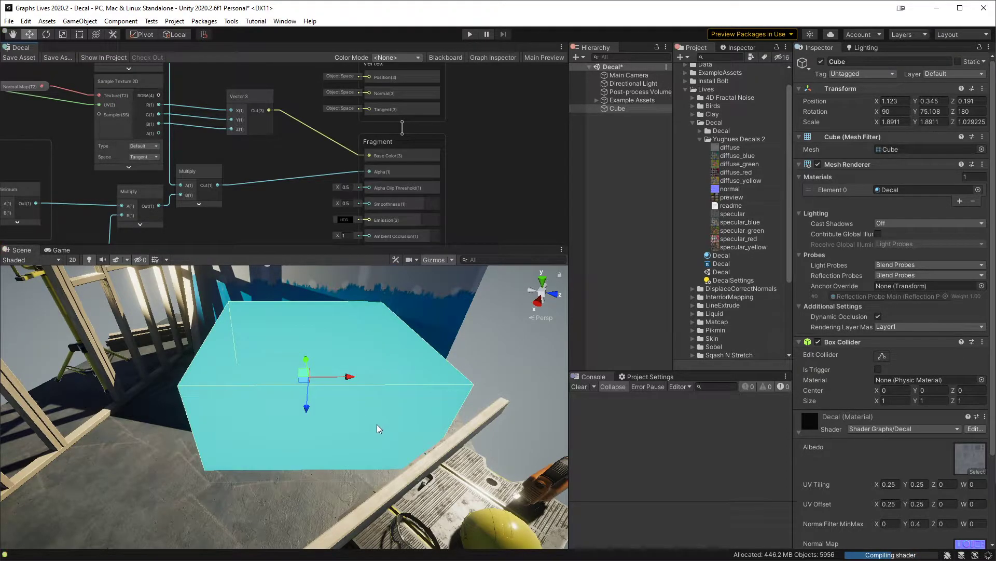
alt+drag(378, 419, 358, 417)
Step: Examine the Cube's Decal material settings and the import settings of the normal texture
scroll(881, 422, down, 3)
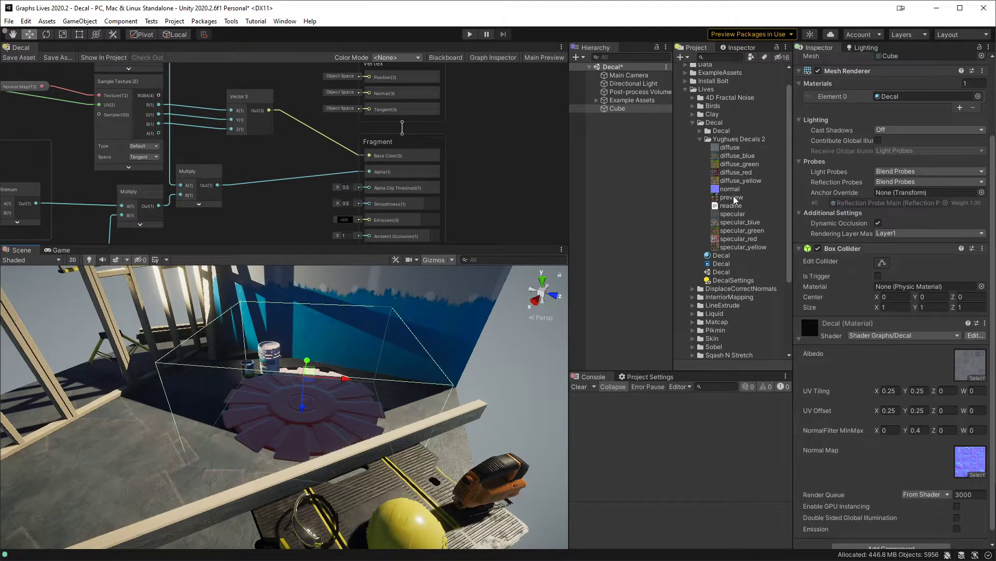
click(730, 189)
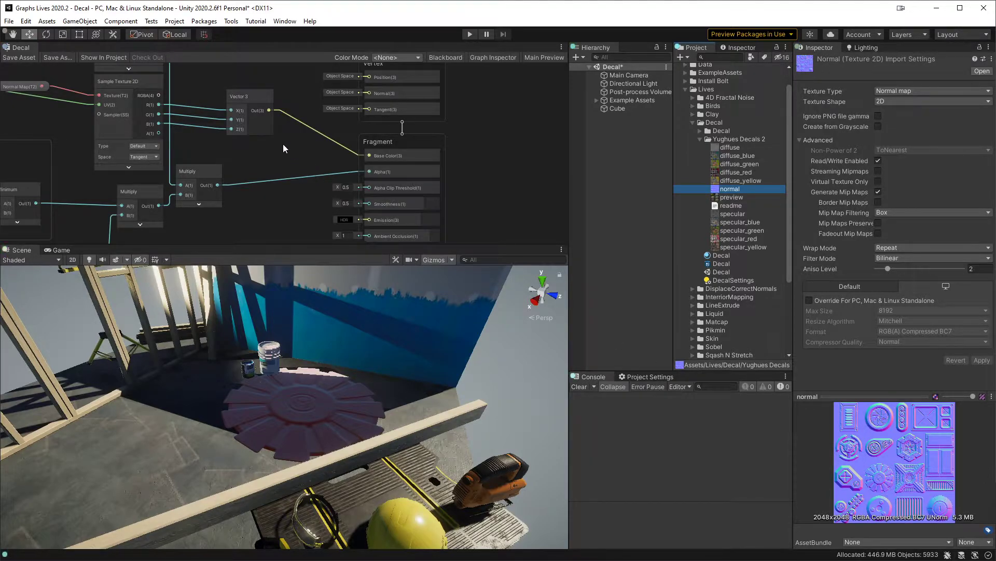
alt+drag(332, 400, 391, 374)
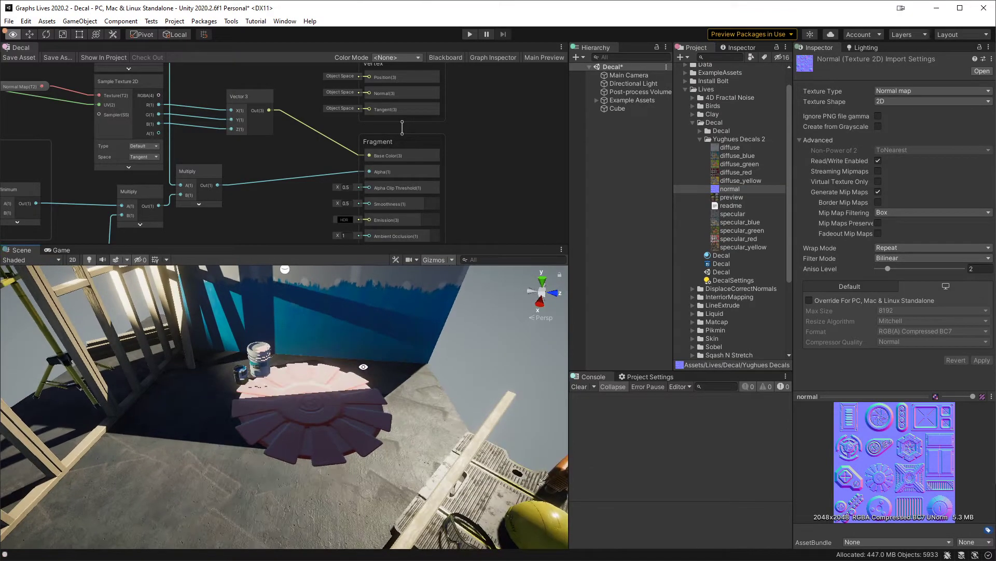
Step: Set the Normal Map sampler's Type to Normal, save the asset and inspect the decal in the scene
click(143, 146)
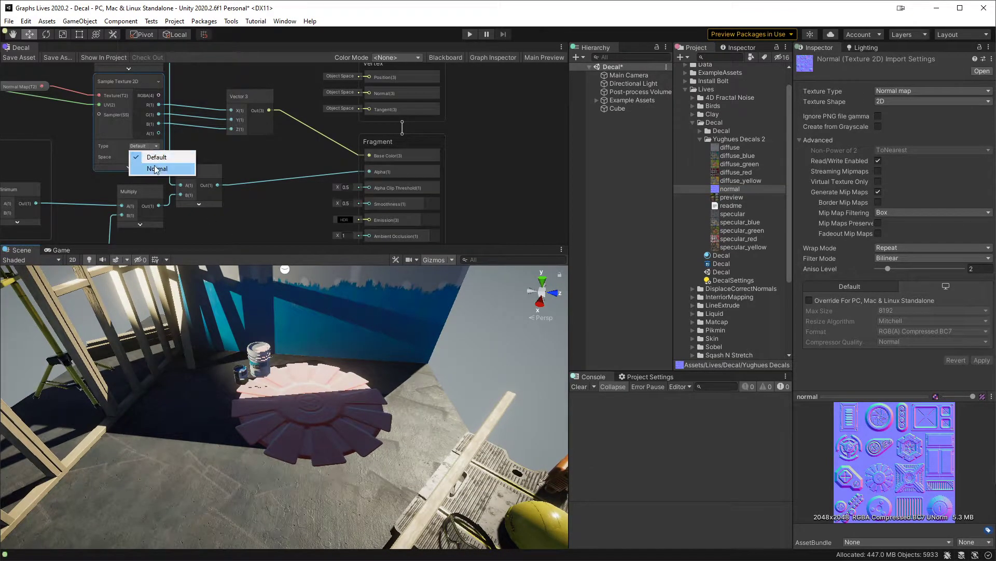
click(171, 168)
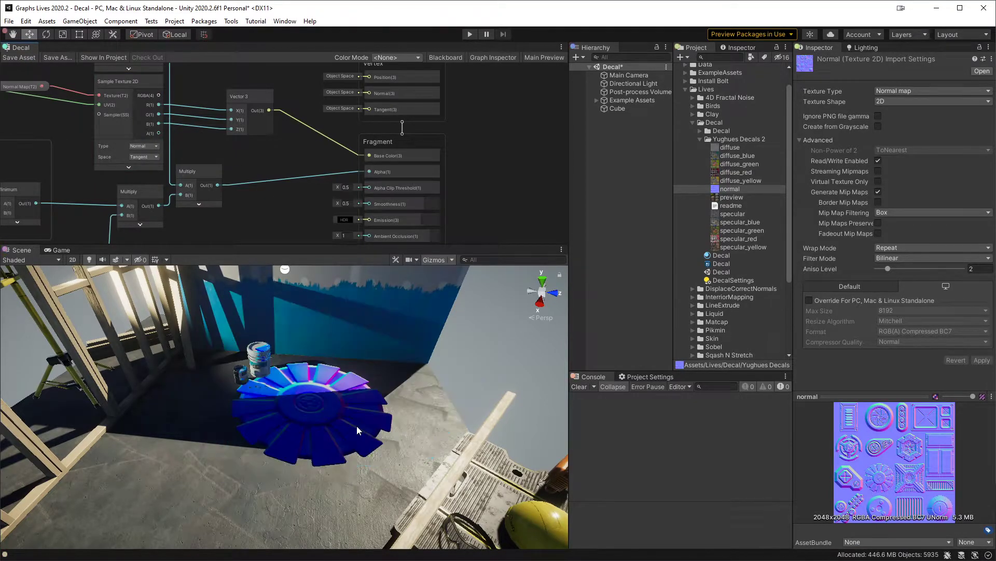
alt+drag(366, 449, 342, 475)
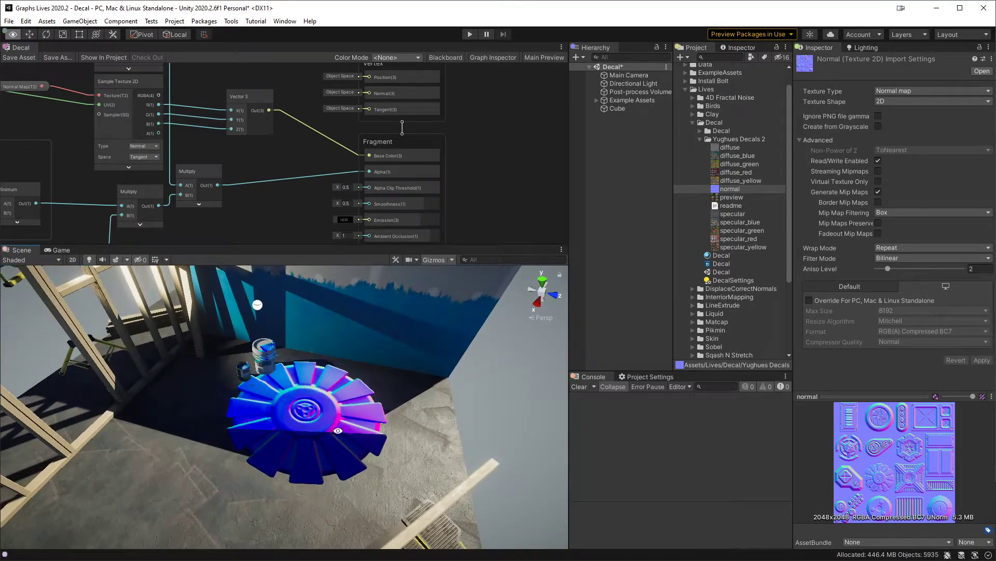
Step: Remove the Vector 3's link to Base Color, connect the Normal Map sampler's RGBA output to the fragment normal, and save the asset
drag(366, 156, 246, 172)
click(246, 167)
drag(158, 96, 379, 193)
key(ctrl+s)
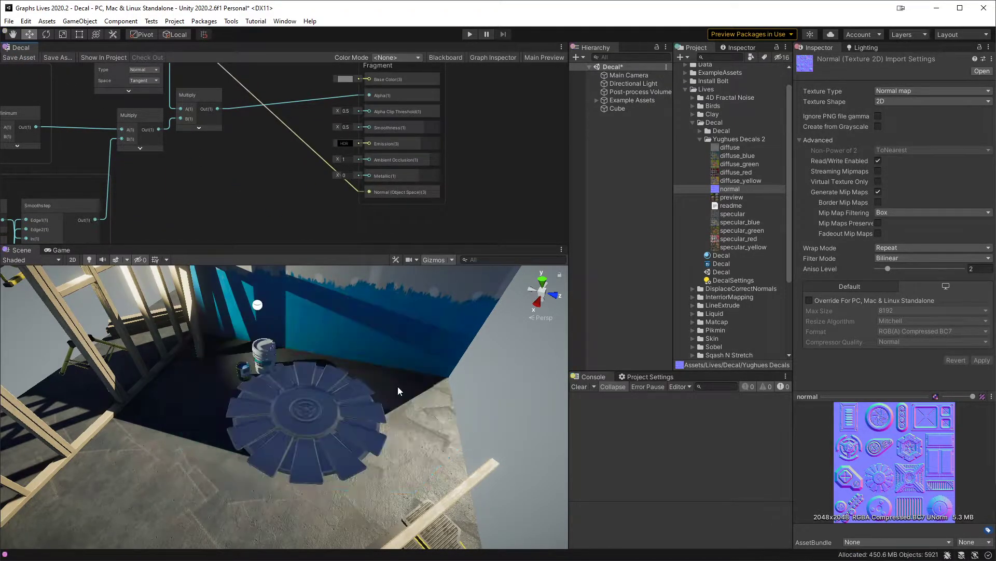
alt+drag(397, 394, 426, 407)
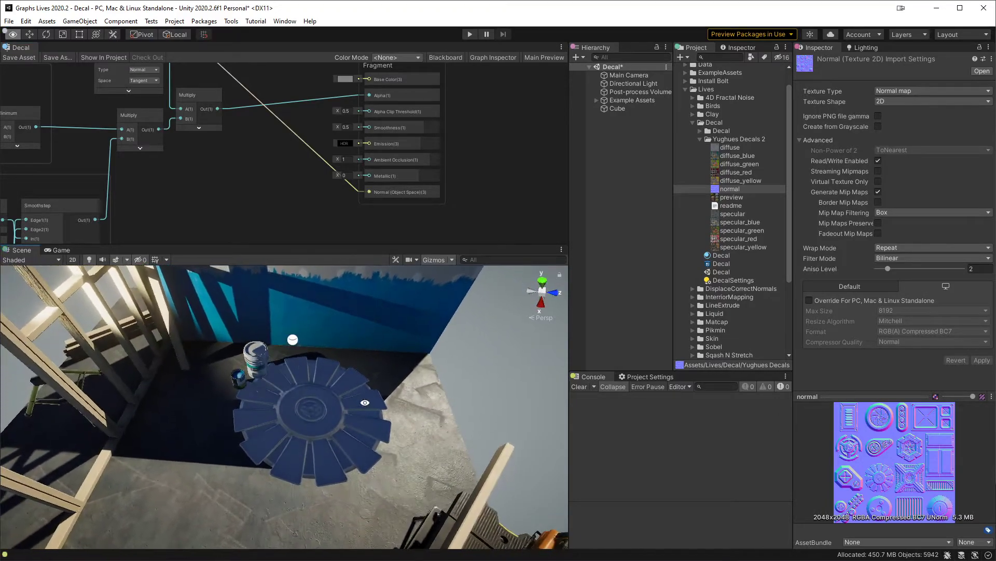
Step: Set the Normal Map sampler's Space to Object, save the asset and check the decal's shading
click(141, 81)
click(149, 102)
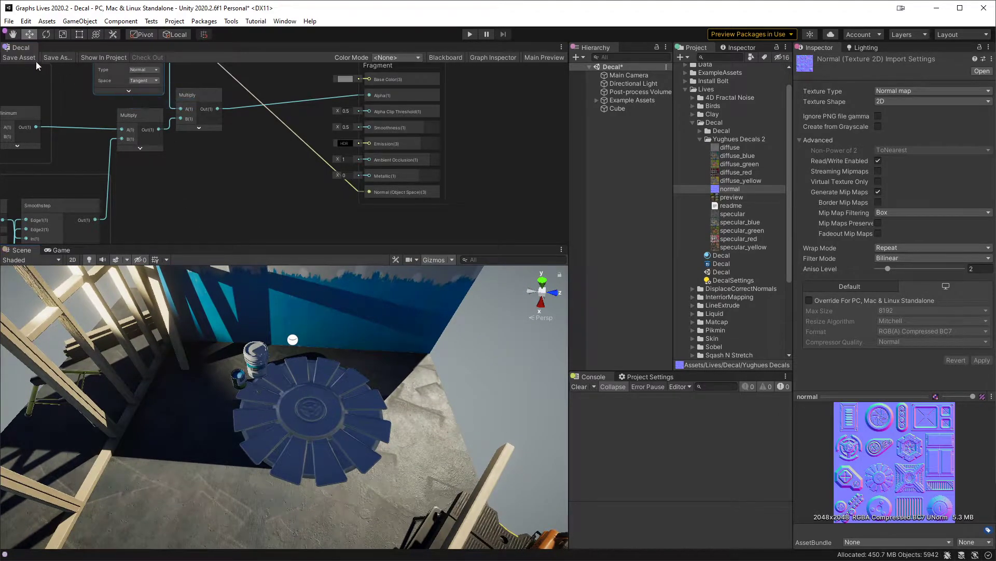
click(21, 57)
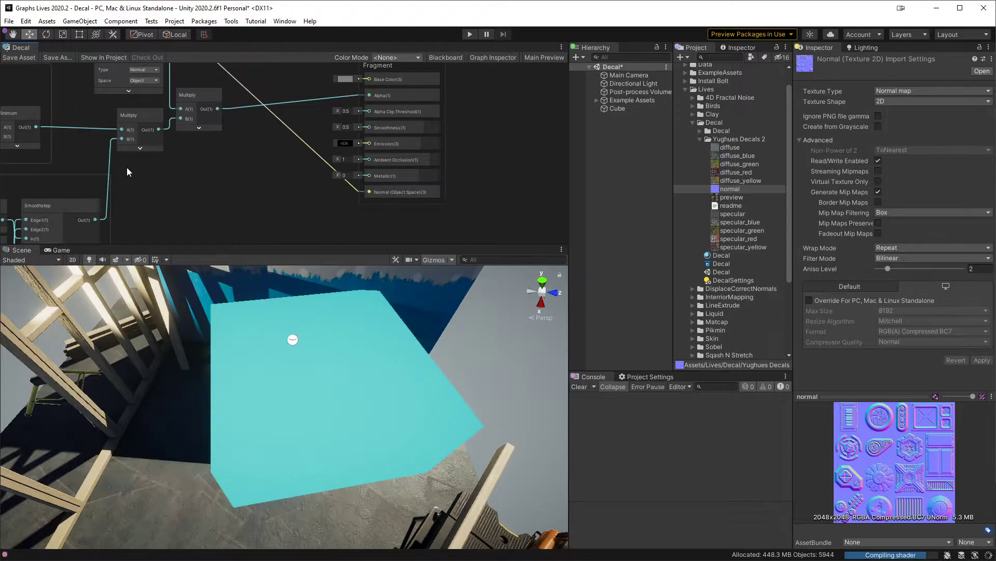
alt+drag(404, 410, 428, 372)
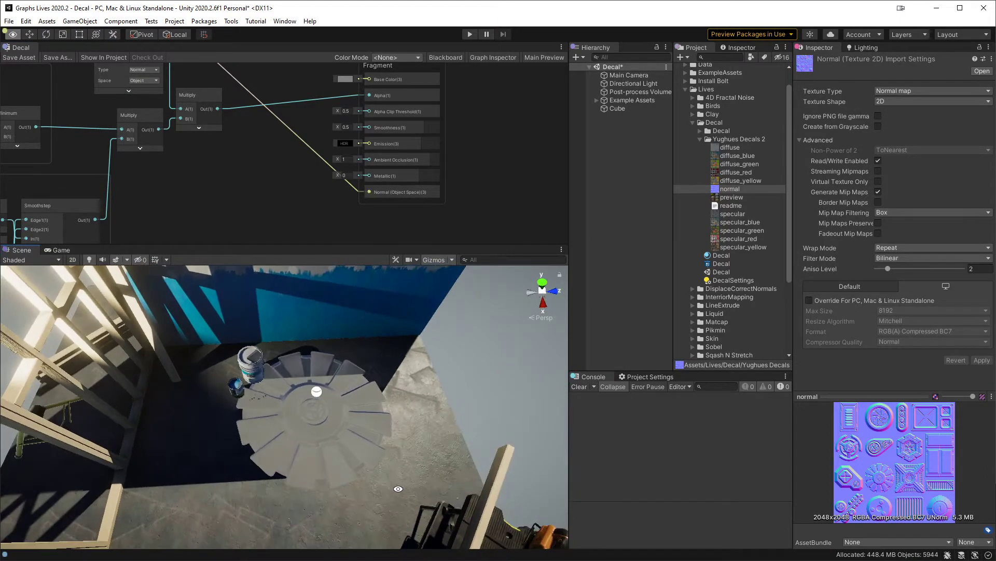
Step: Select the decal Cube and move it across the floor to position X 1.731, Z 0.941
click(617, 108)
drag(316, 407, 519, 379)
scroll(383, 436, up, 5)
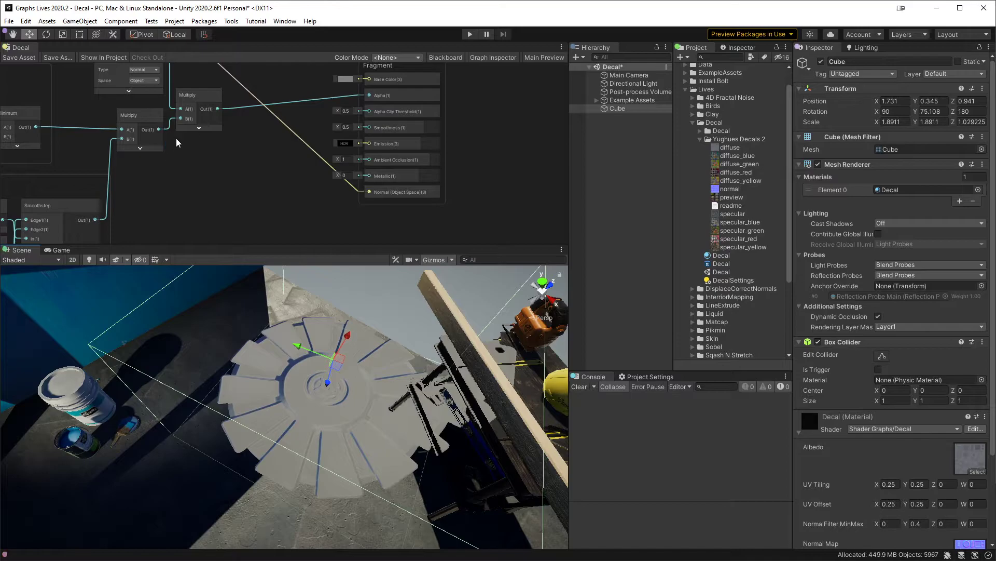
Step: Set the Normal Map sampler's Space back to Tangent, save the asset and inspect the decal from other angles
middle_drag(203, 153, 198, 176)
click(144, 108)
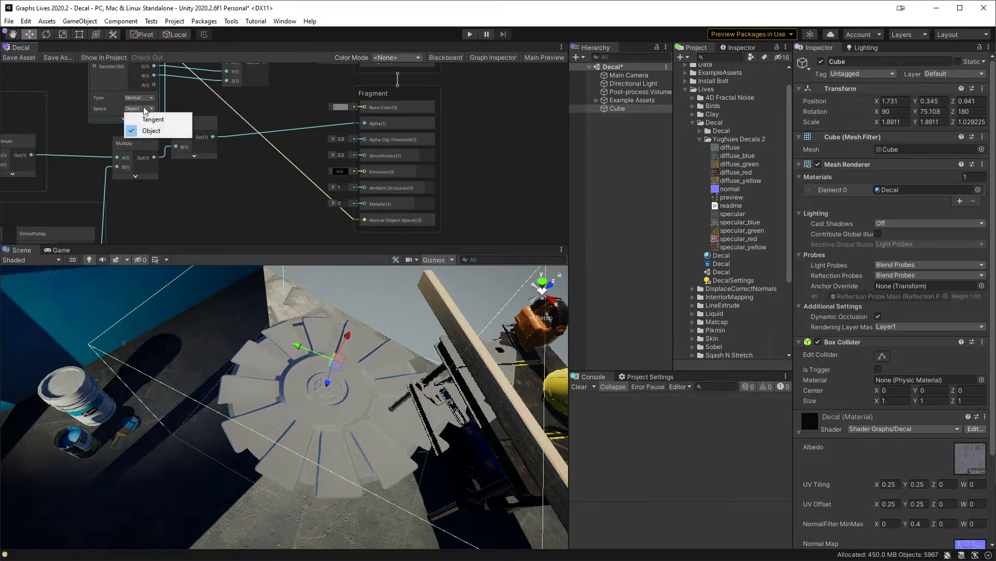
click(153, 120)
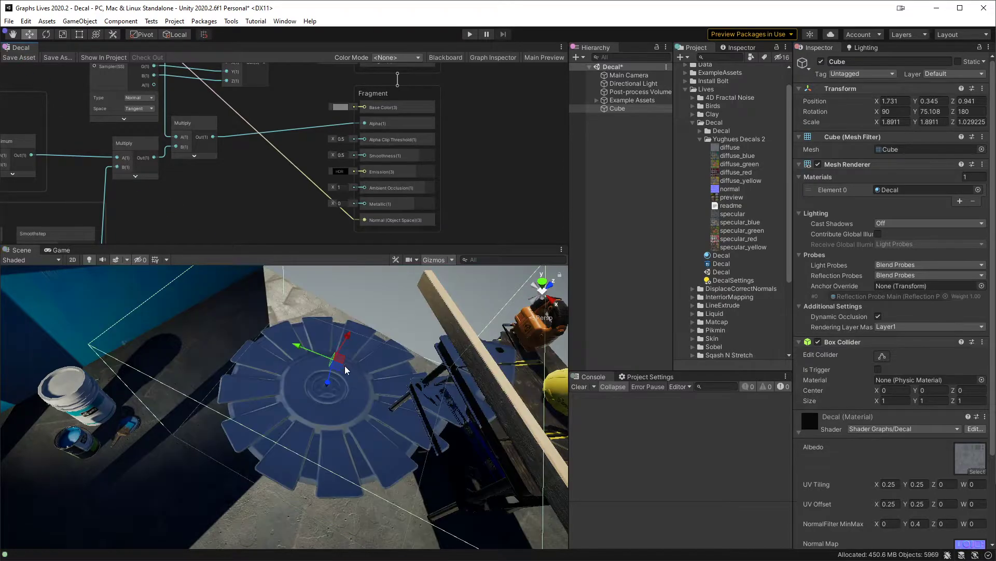
alt+drag(372, 394, 262, 401)
alt+drag(283, 287, 325, 362)
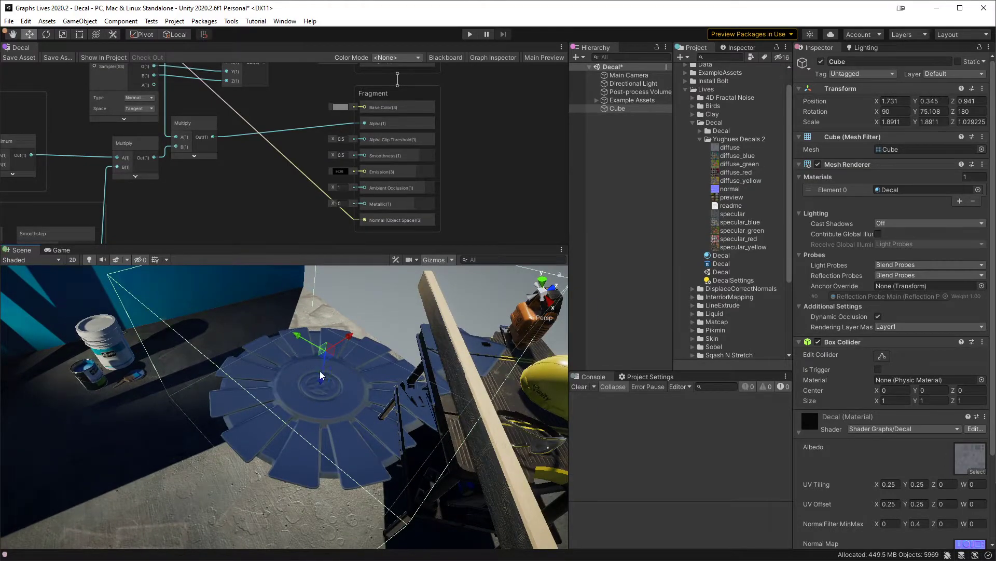
Step: Delete the unused Vector 3 node beside the Normal Map sampler
mouse_move(247, 173)
middle_down()
mouse_move(266, 210)
mouse_move(265, 235)
mouse_move(229, 191)
mouse_move(240, 214)
middle_up()
drag(283, 134, 253, 103)
key(Delete)
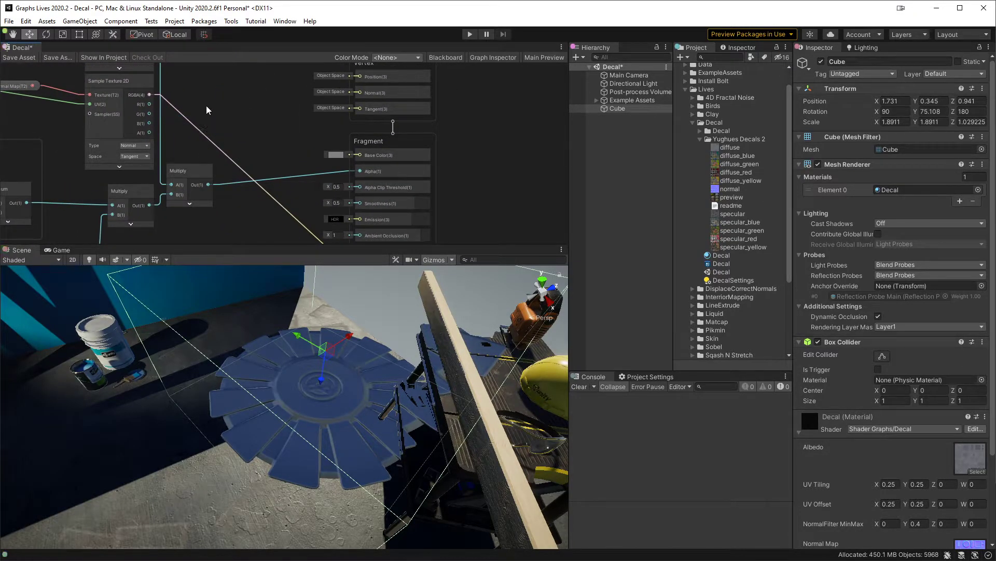
Step: Add a Multiply node to the Normal Map sampler's RGBA output with B set to X 1, Y 1, Z -1, W 0
drag(149, 92, 204, 171)
text(mul)
key(Return)
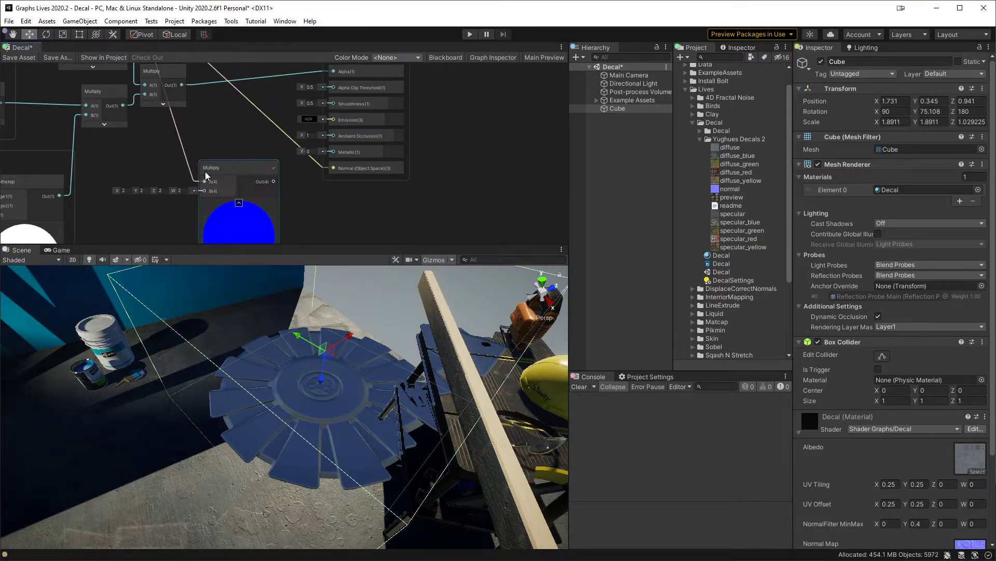
text(1)
key(Tab)
text(1)
key(Tab)
text(-)
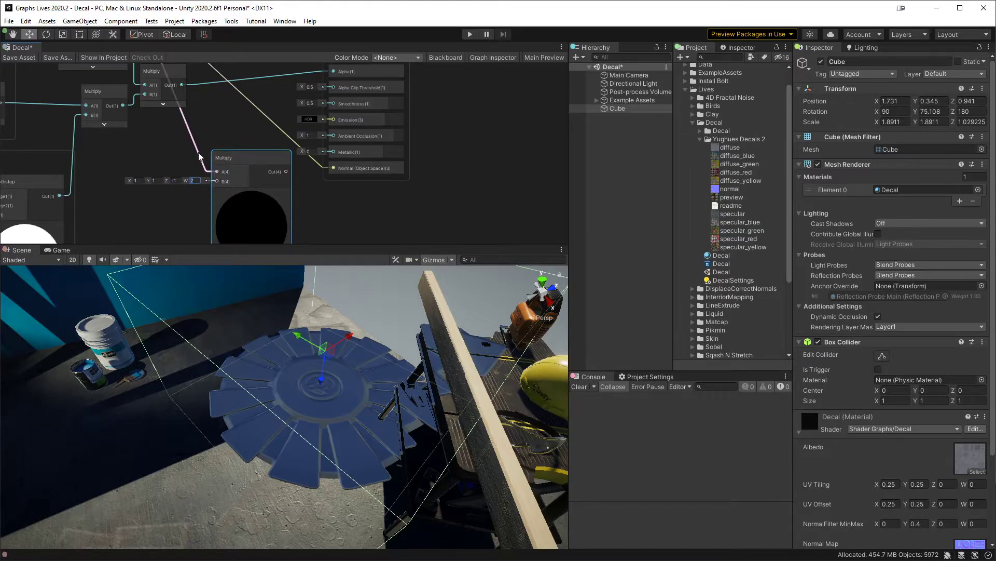
Step: Connect the new Multiply output to the fragment normal, save the asset and inspect the decal's shading
drag(286, 171, 334, 168)
click(21, 57)
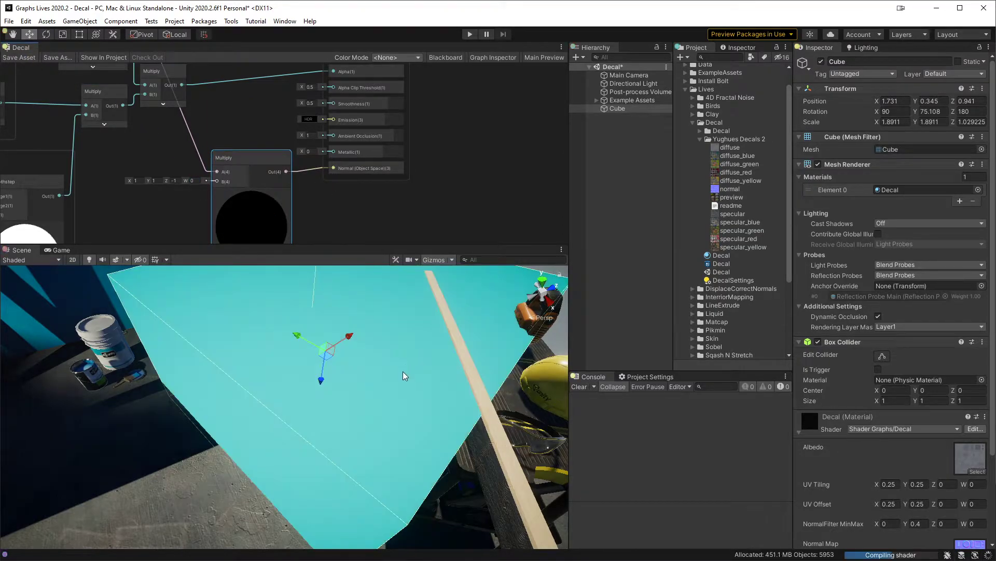
alt+drag(404, 372, 569, 406)
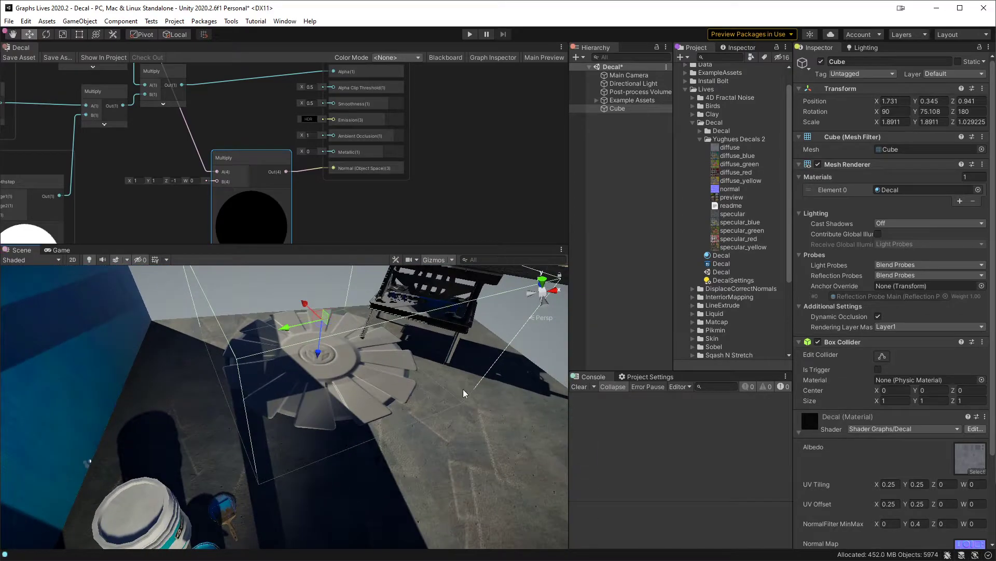
Step: Collapse the new Multiply node's preview and place the node beside the Normal Map sampler
middle_drag(268, 127, 294, 194)
click(256, 202)
drag(271, 234, 275, 131)
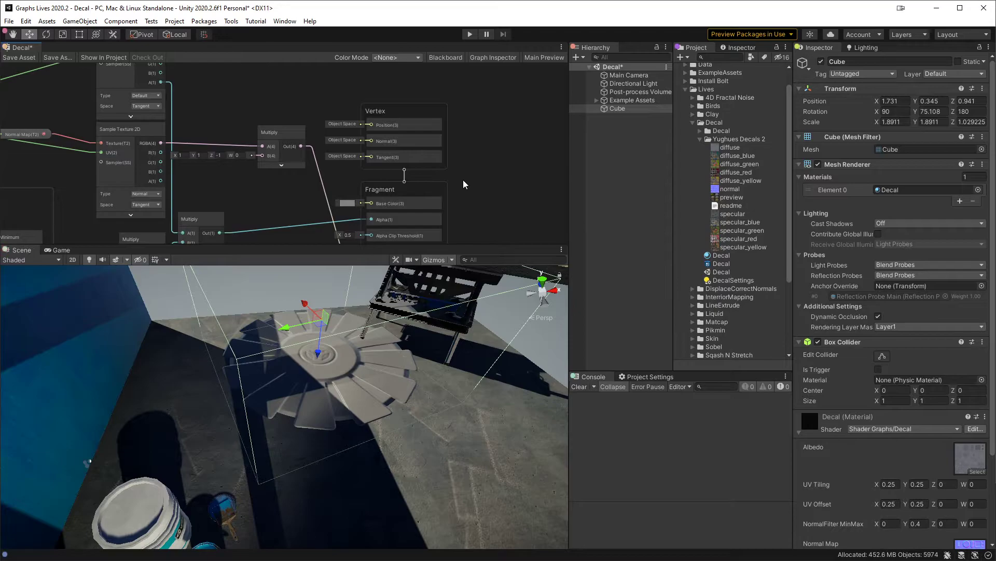
middle_drag(503, 199, 495, 142)
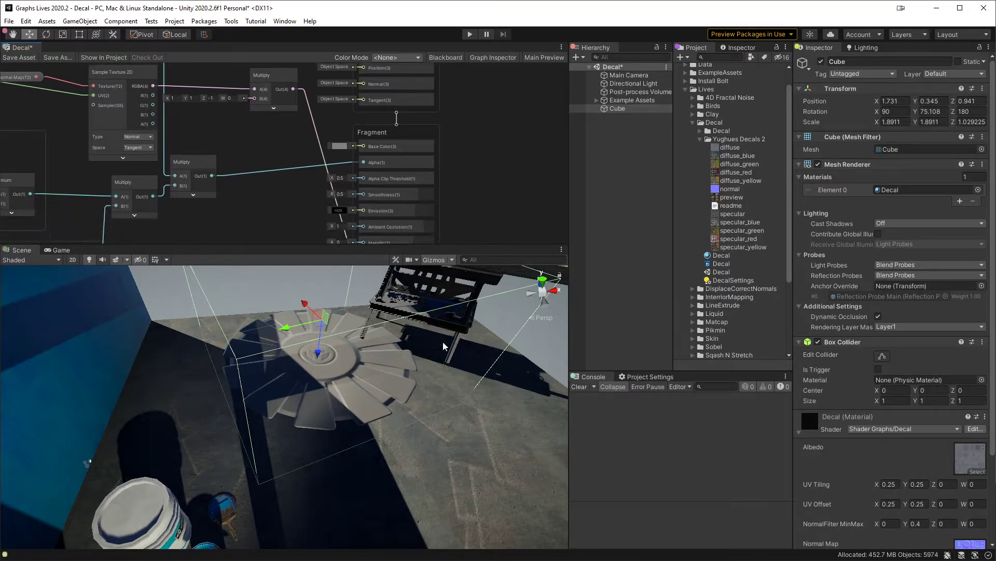
alt+drag(445, 382, 263, 425)
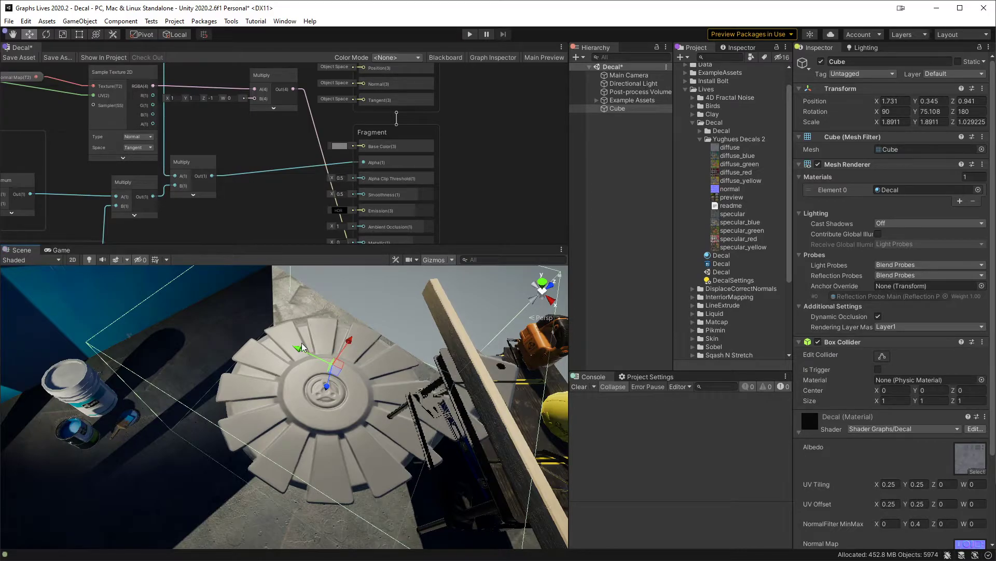
Step: Delete the link between the new Multiply node and the fragment normal
middle_drag(279, 196, 276, 135)
scroll(287, 165, up, 1)
scroll(276, 167, up, 1)
middle_drag(262, 97, 303, 259)
scroll(278, 182, down, 2)
middle_drag(284, 178, 231, 82)
scroll(278, 201, up, 1)
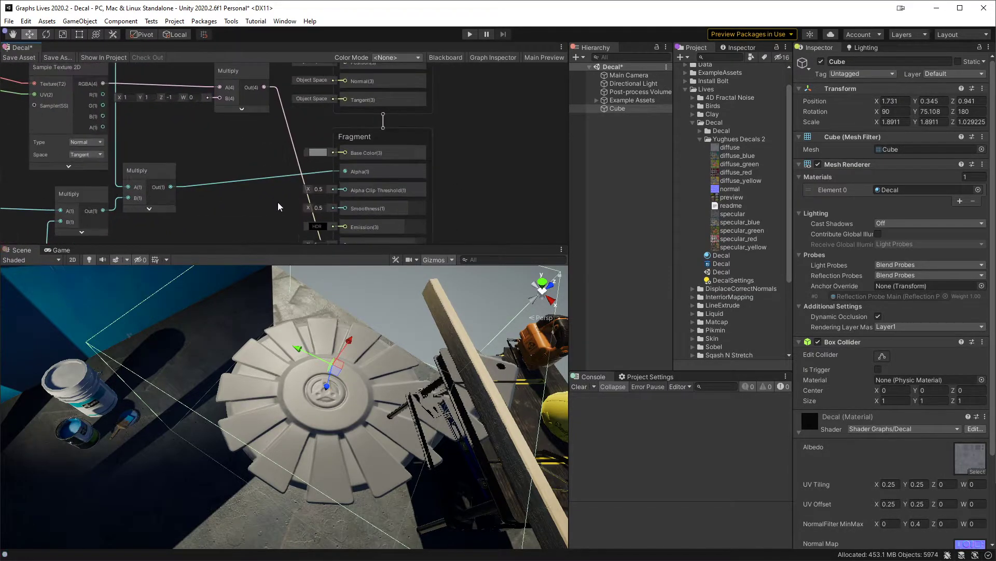
middle_drag(289, 194, 282, 170)
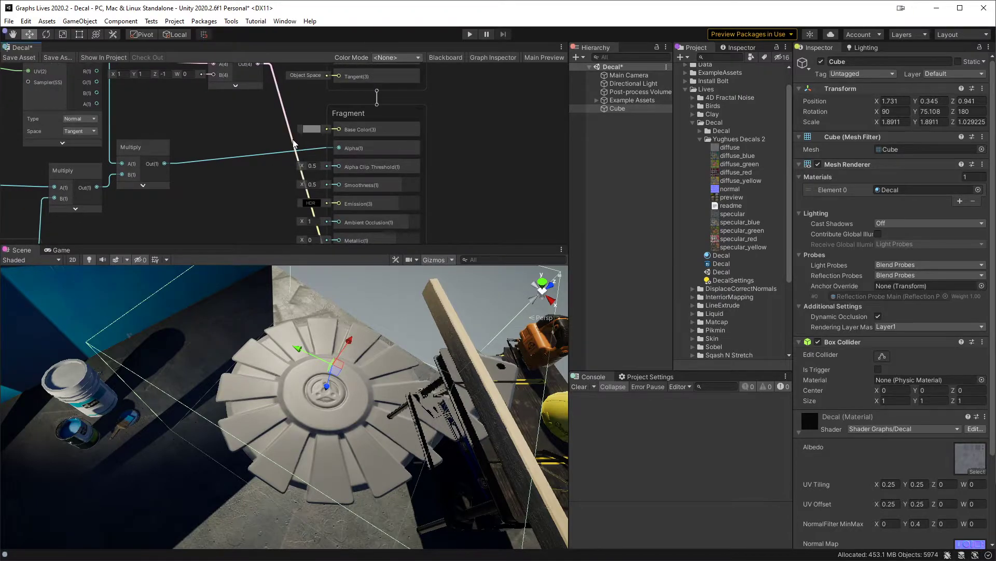
click(347, 146)
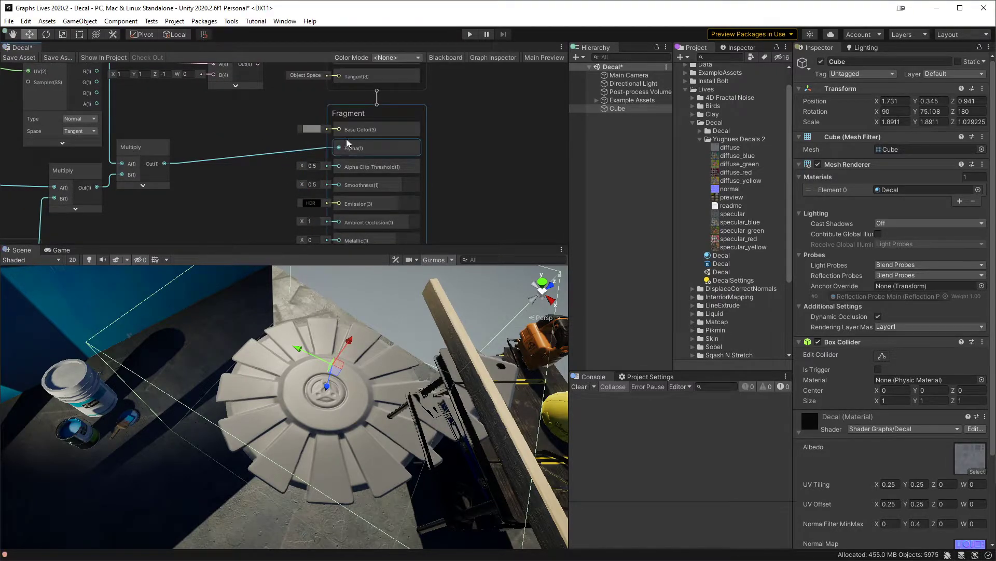
Step: Set the fragment's base color to black (000000) and its smoothness and ambient occlusion to 0
click(312, 128)
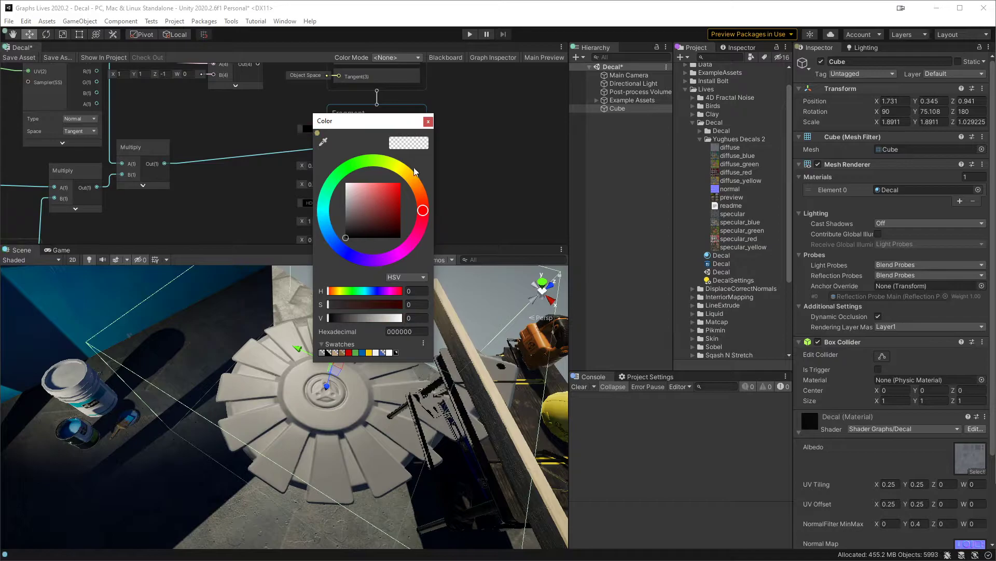
click(428, 121)
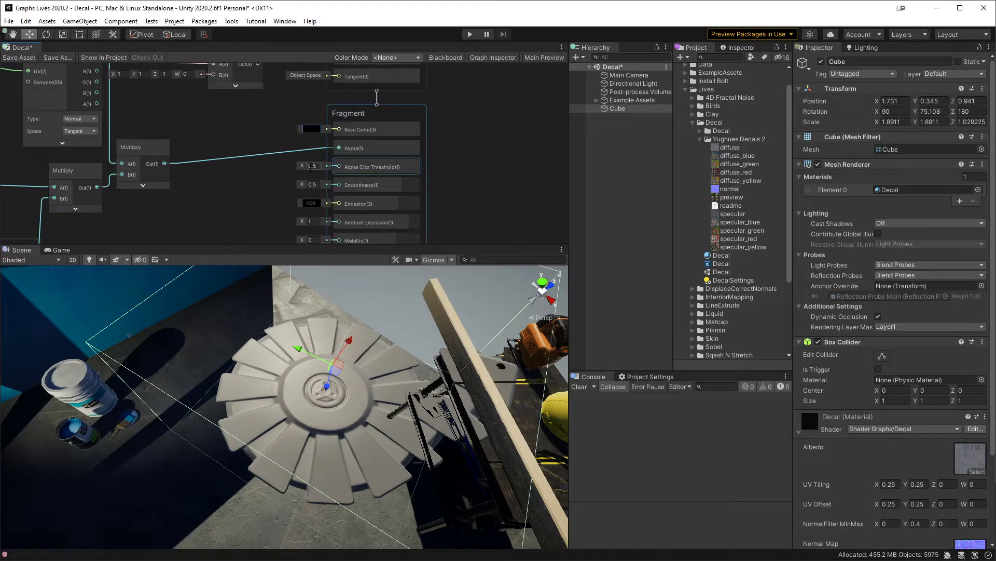
middle_drag(277, 188, 275, 154)
drag(314, 152, 253, 147)
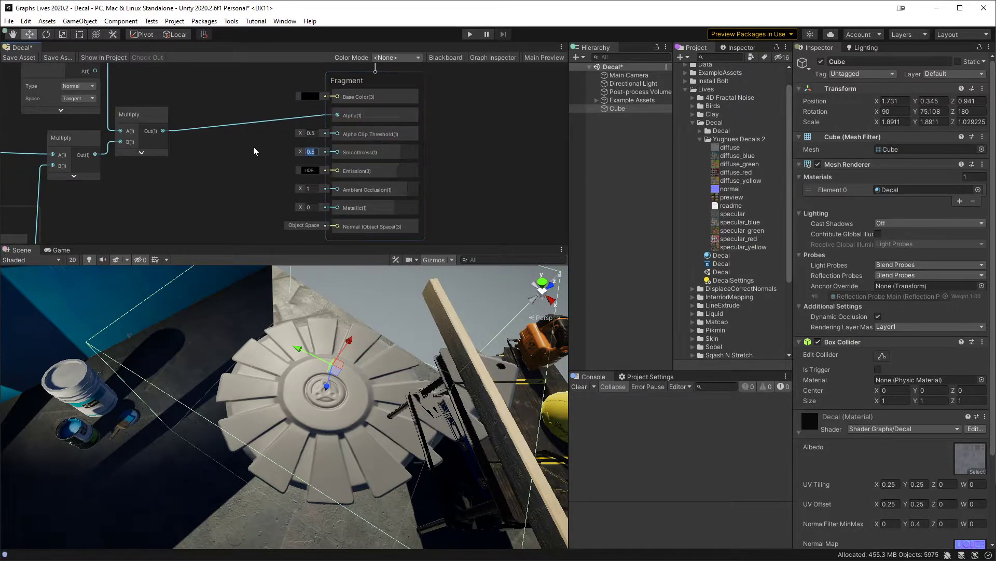
text(0)
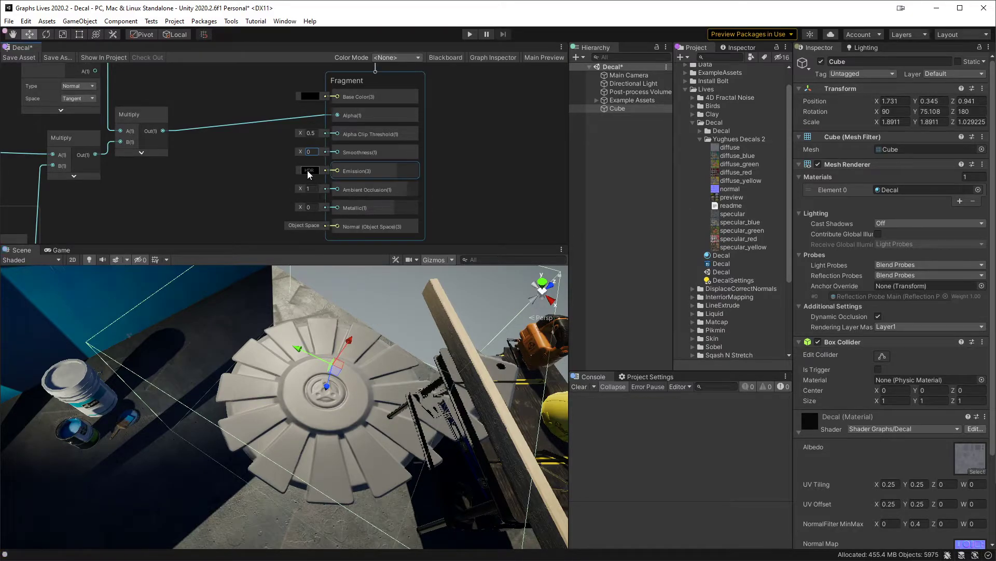
click(311, 189)
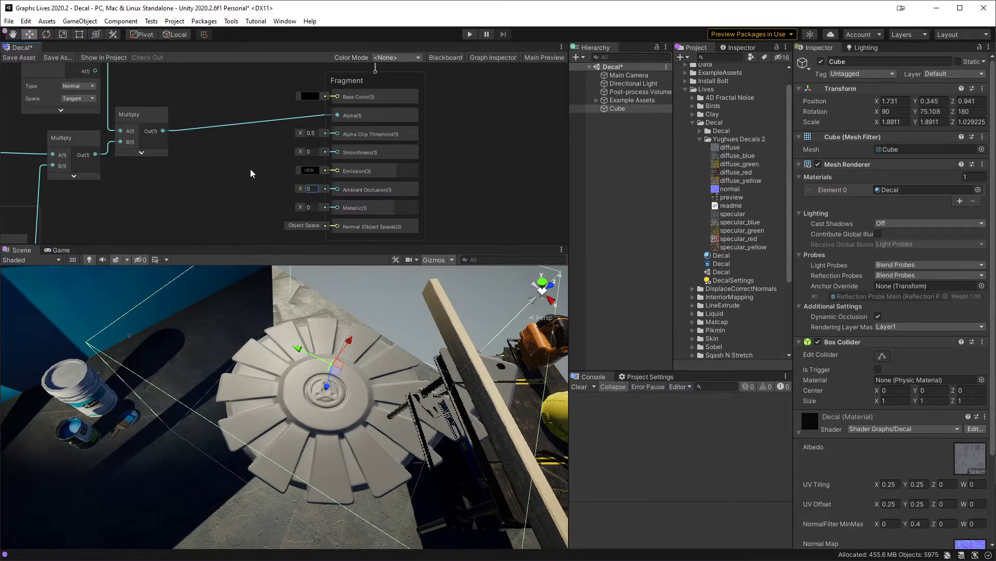
Step: Save the shader graph asset and inspect the decal's shading in the scene
click(18, 58)
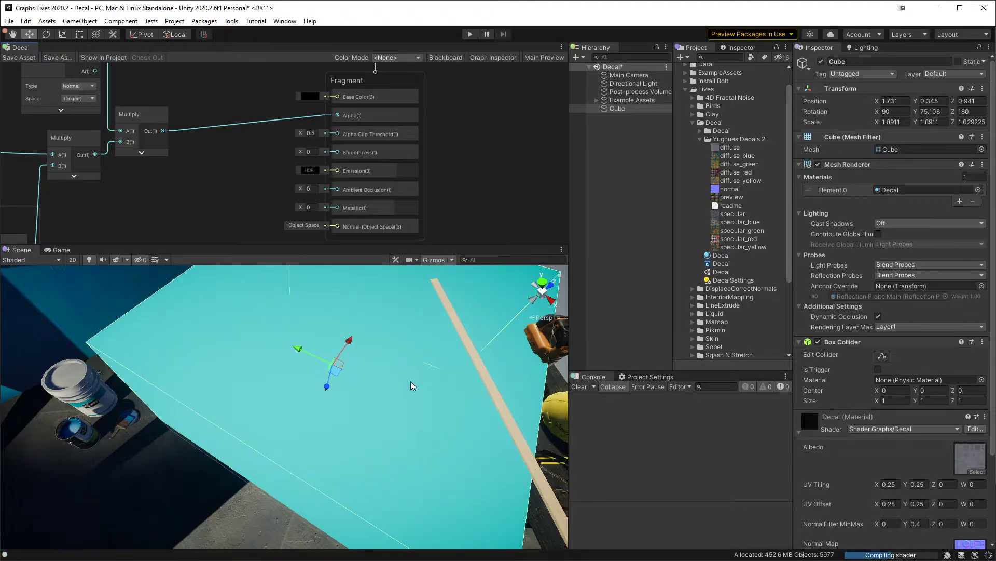
alt+drag(332, 400, 382, 397)
alt+right_drag(381, 397, 347, 403)
alt+drag(348, 402, 270, 387)
Step: Move the Vertex and Fragment blocks farther away from the normal's Multiply node to free space
middle_drag(256, 171, 241, 263)
scroll(239, 201, down, 1)
middle_drag(242, 191, 238, 205)
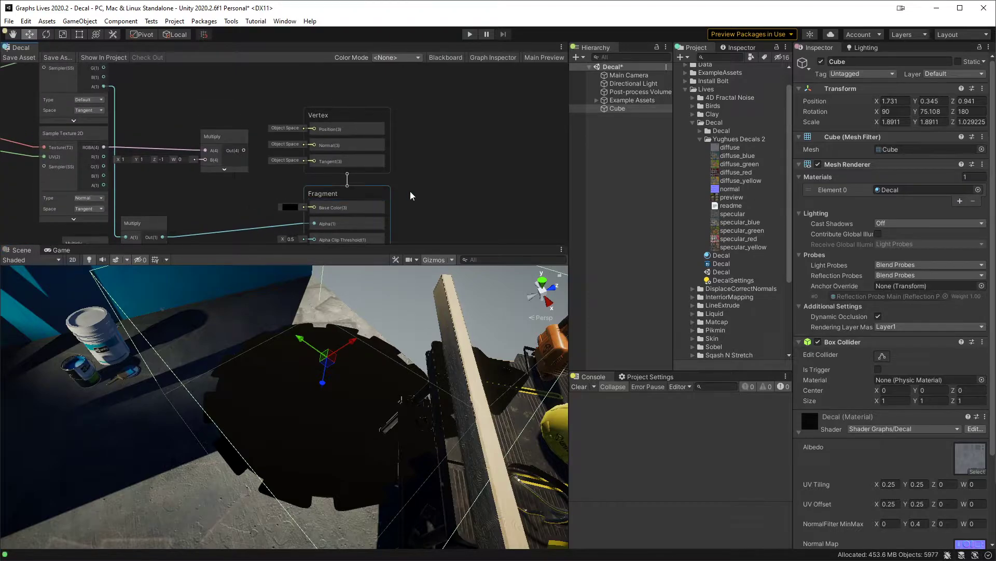
drag(424, 123, 545, 164)
middle_drag(287, 118, 355, 166)
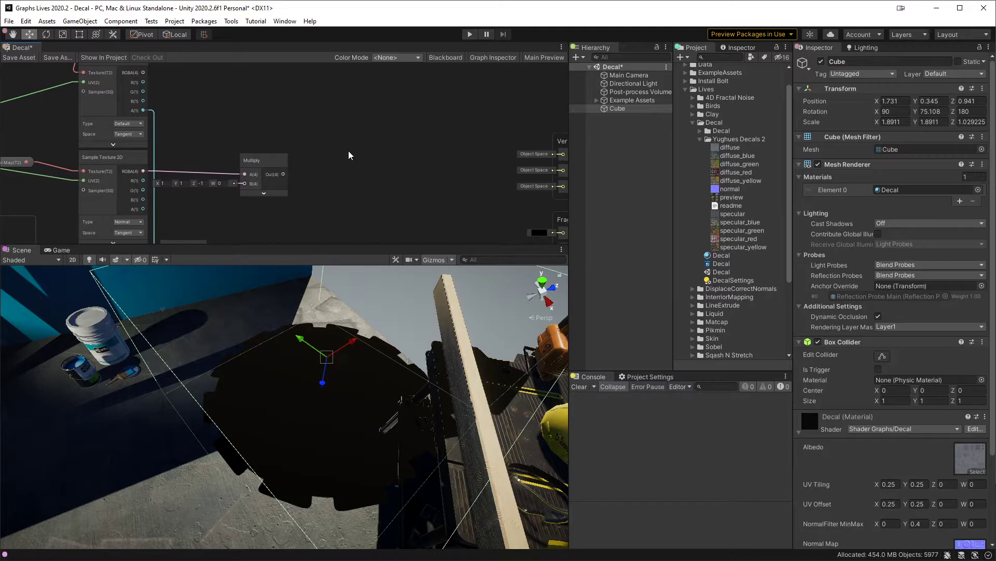
Step: Maximize the graph window and add a Transform node fed by the normal's Multiply output
key(shift+space)
middle_drag(336, 129, 413, 199)
scroll(344, 143, up, 1)
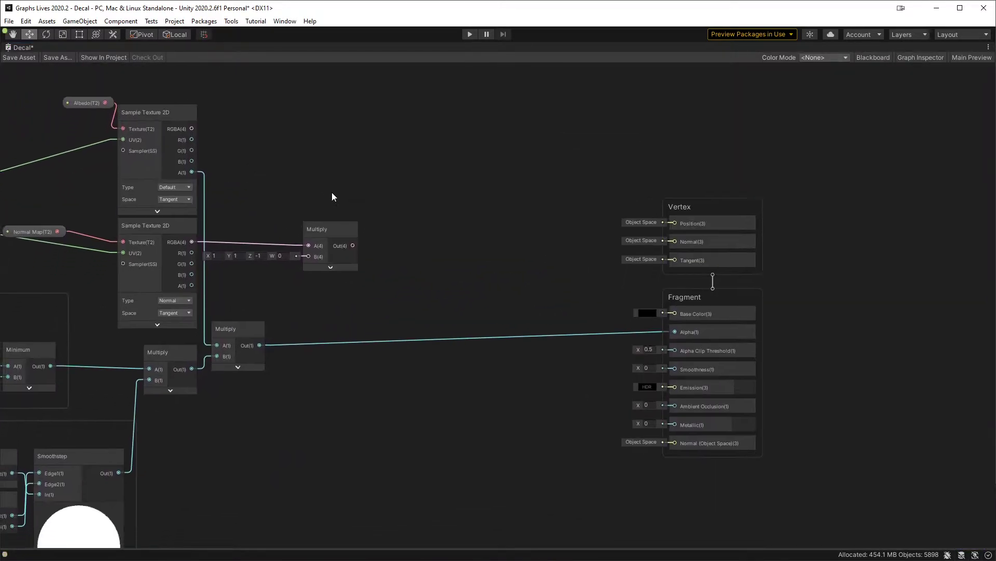
drag(353, 245, 418, 260)
text(tran)
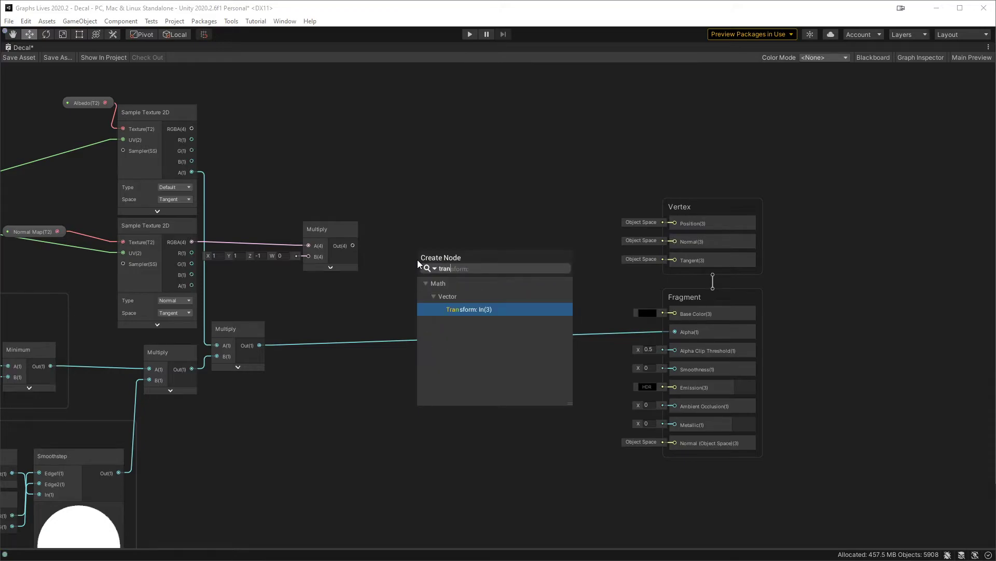
key(Return)
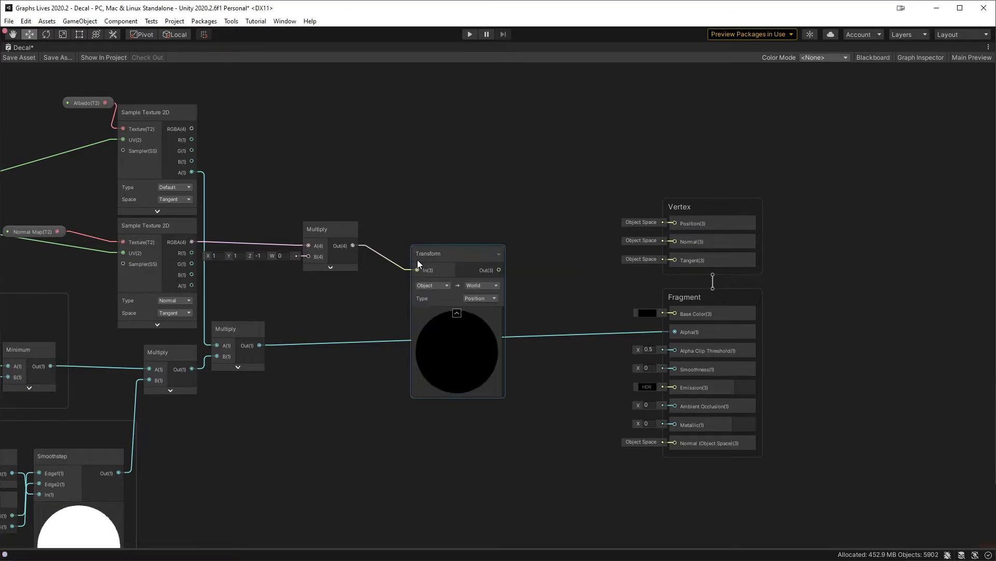
Step: Set the Transform node's type to Direction, keeping Object to World, and align it beside the Multiply node
click(434, 285)
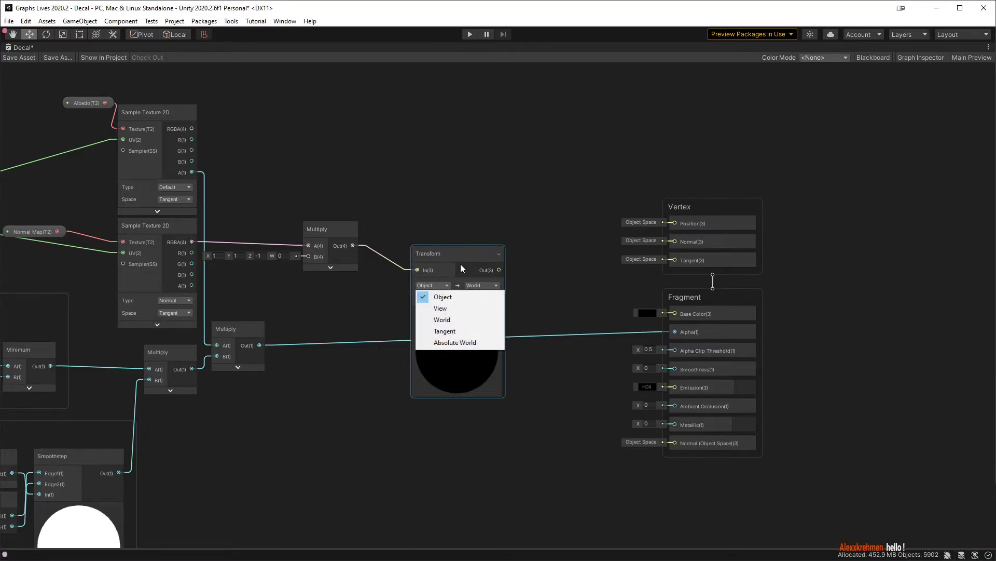
click(460, 263)
click(488, 295)
click(490, 319)
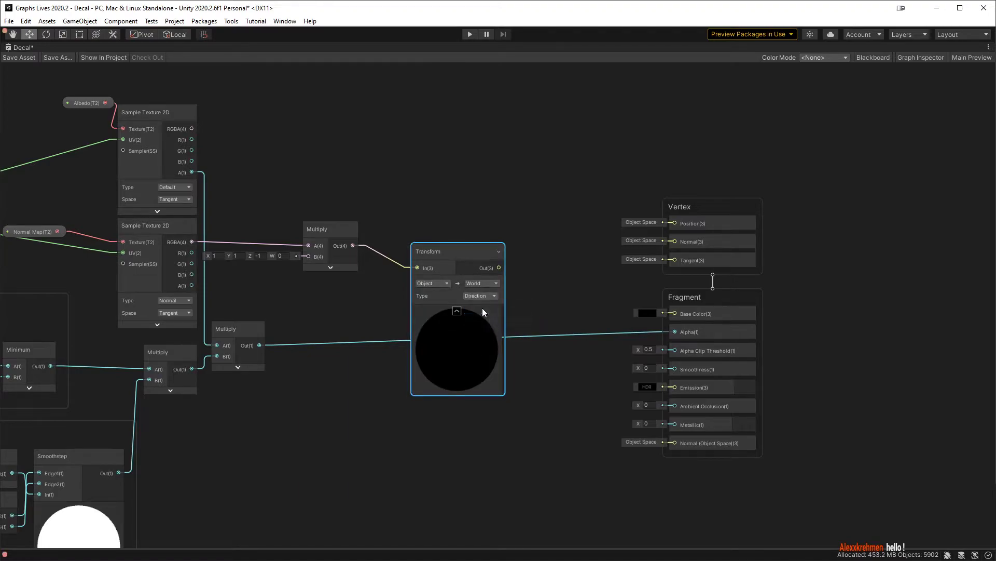
drag(450, 251, 462, 243)
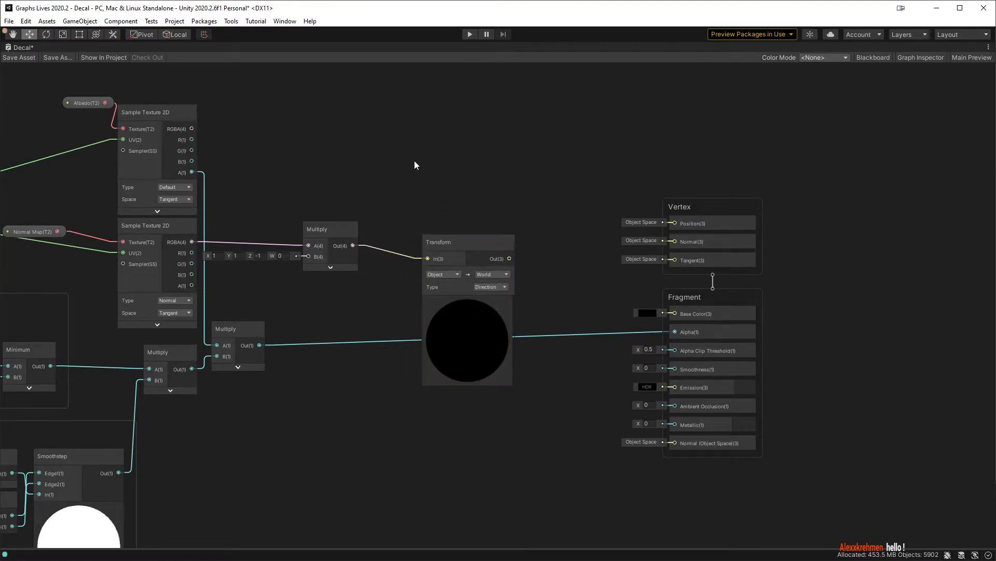
key(space)
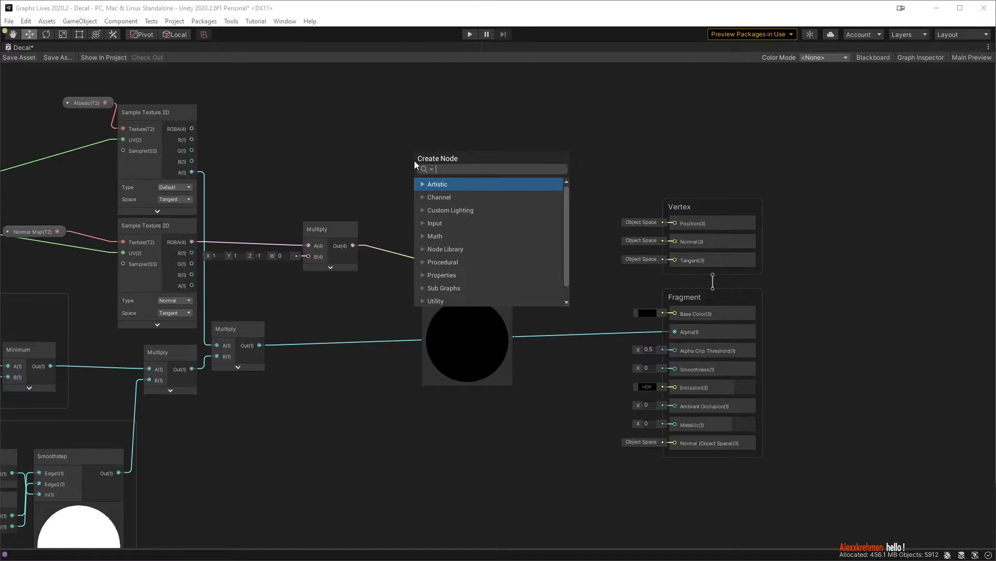
text(get)
key(Return)
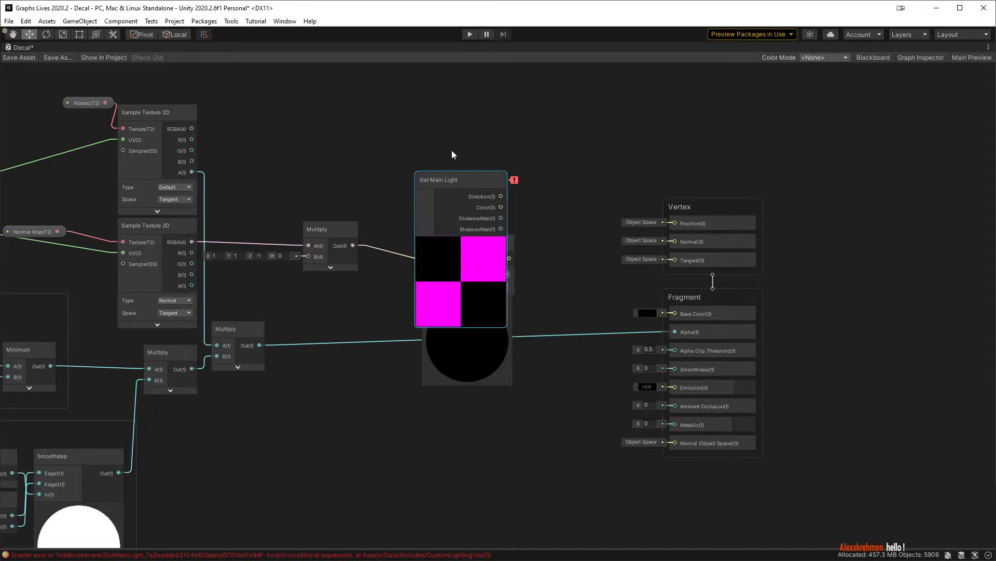
key(Delete)
Step: Add the custom lighting Main Light node and place it directly above the Transform node
key(space)
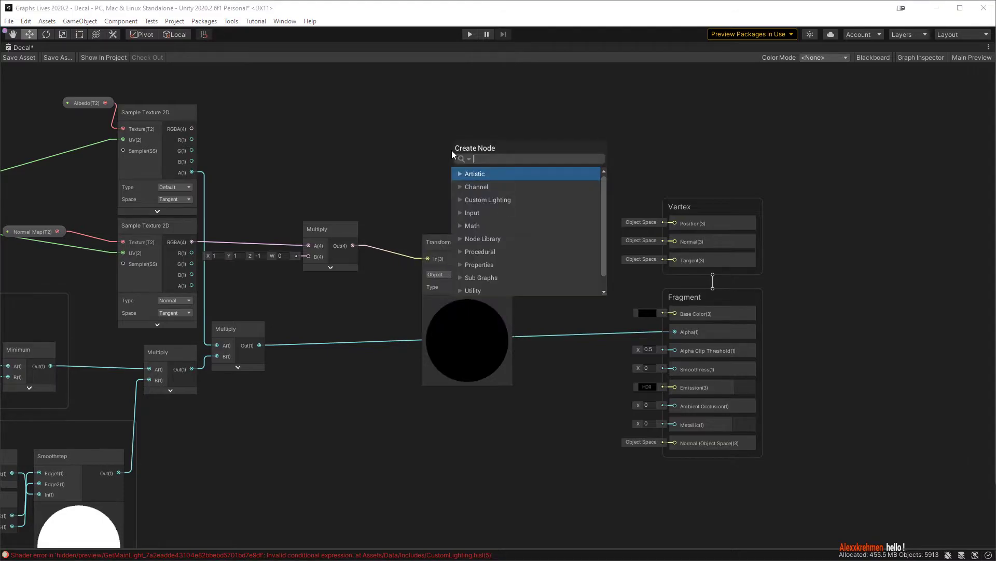
click(460, 200)
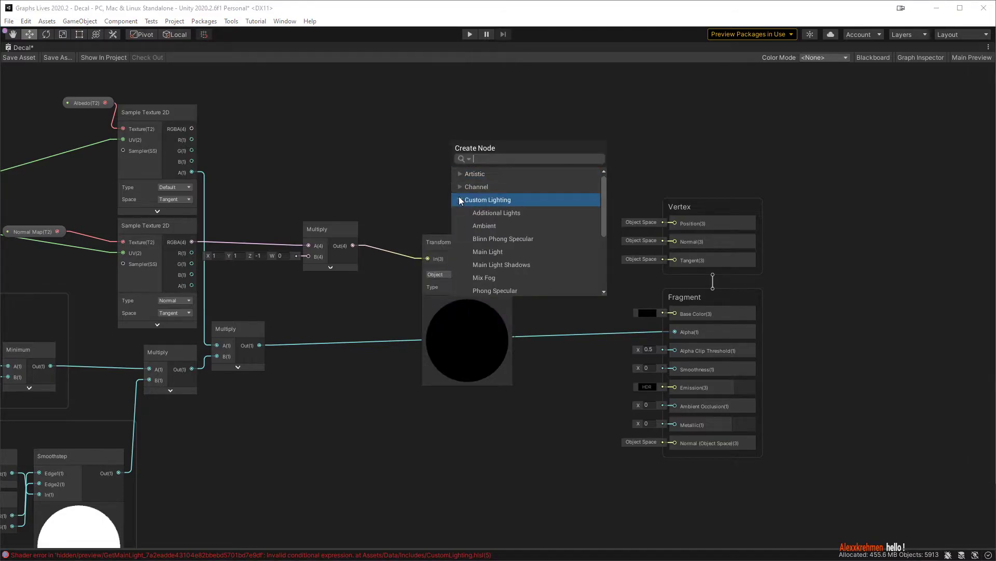
click(506, 253)
drag(491, 172, 462, 145)
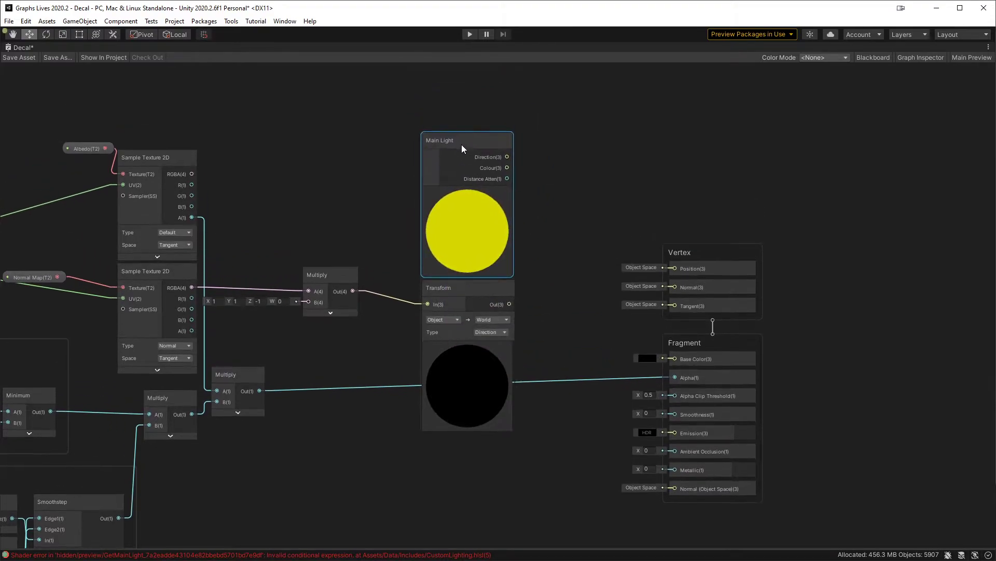
Step: Shift the Vertex and Fragment blocks farther from the Main Light and Transform nodes
middle_drag(664, 212, 482, 189)
drag(597, 151, 660, 364)
click(313, 123)
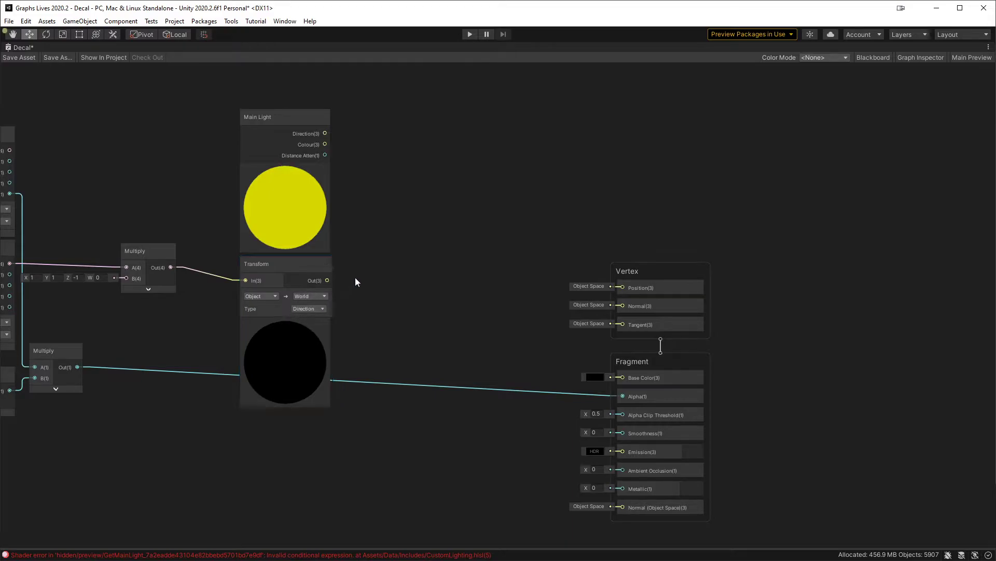
Step: Add a Dot Product node taking the Main Light's Direction as A and the Transform output as B
drag(324, 134, 390, 200)
text(dot)
key(Return)
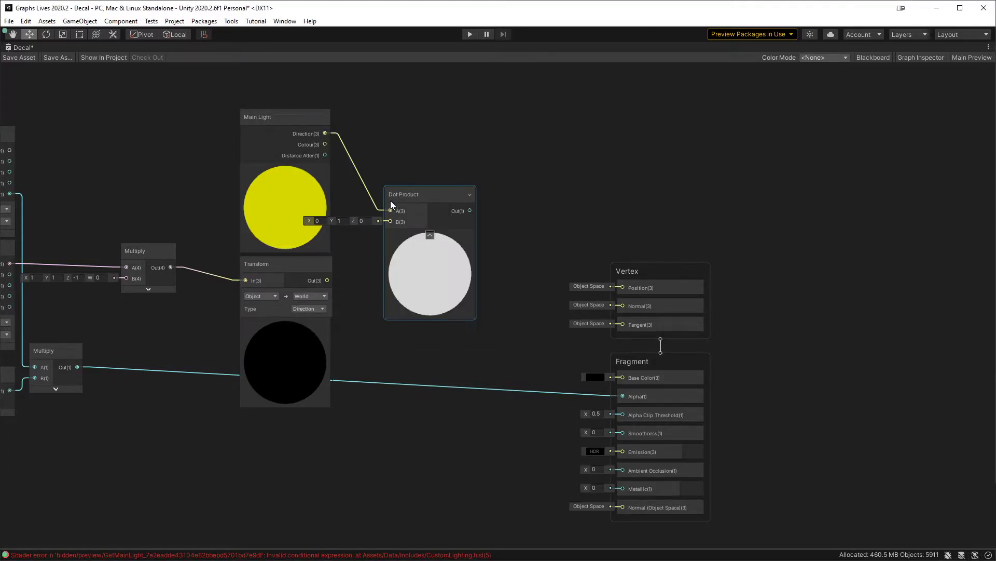
drag(327, 280, 399, 204)
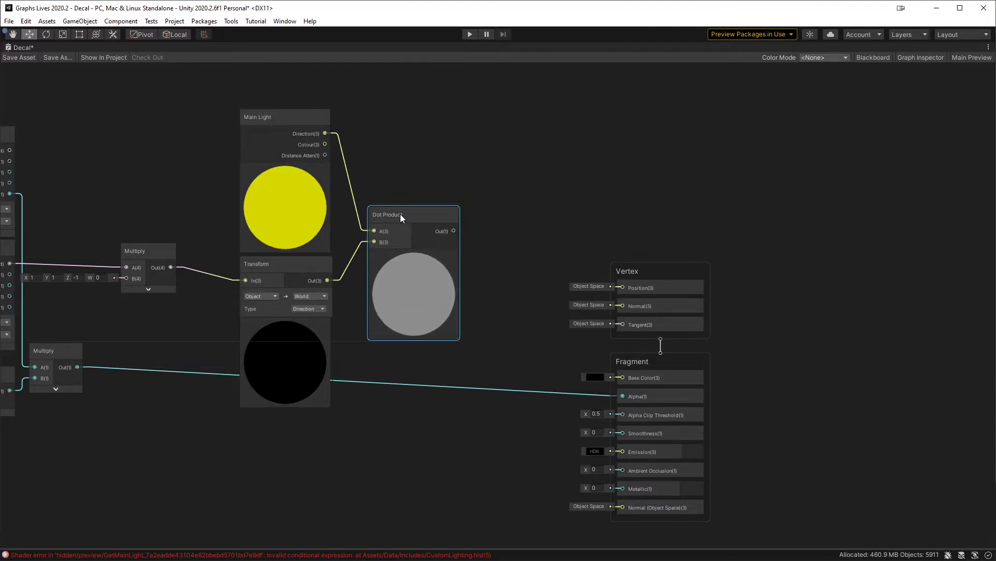
Step: Add a Saturate node to the Dot Product output, collapse its preview and place it beside the Dot Product node
middle_drag(450, 196, 375, 189)
drag(380, 214, 434, 214)
text(sat)
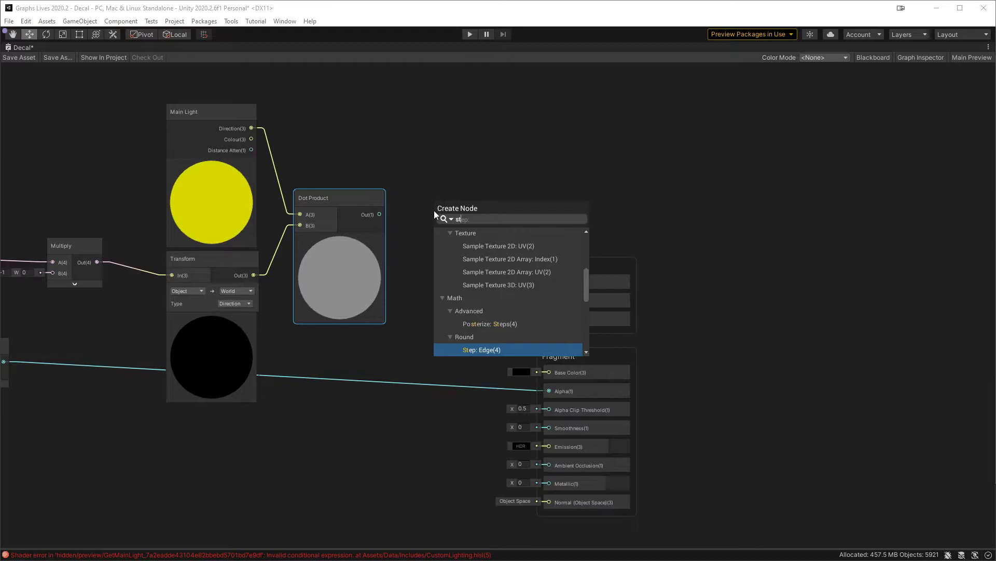
key(Return)
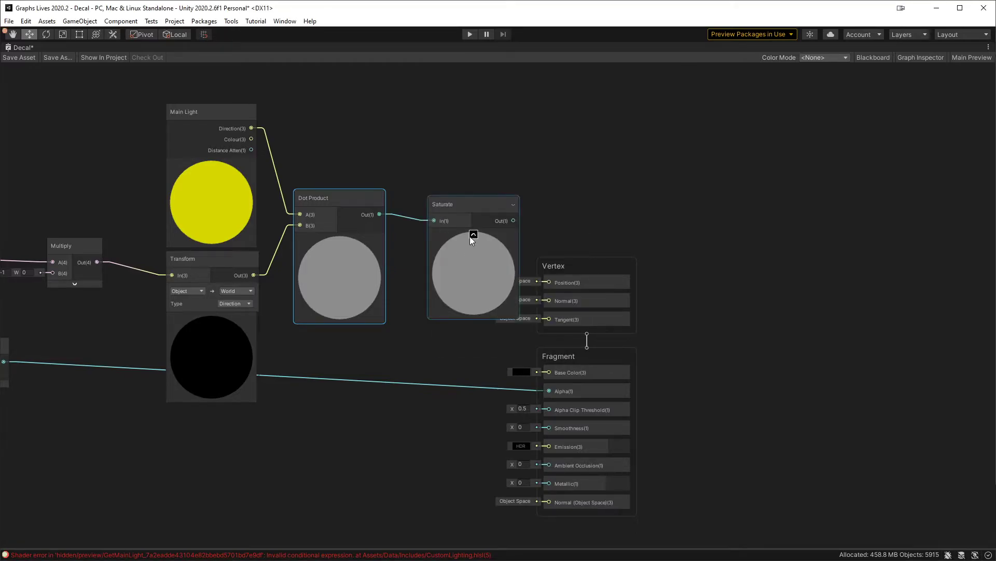
drag(449, 212, 428, 211)
Step: Multiply the Saturate output by the Main Light's Colour and connect the result to the fragment's Emission
drag(505, 206, 503, 207)
text(mul)
key(Return)
drag(251, 138, 549, 447)
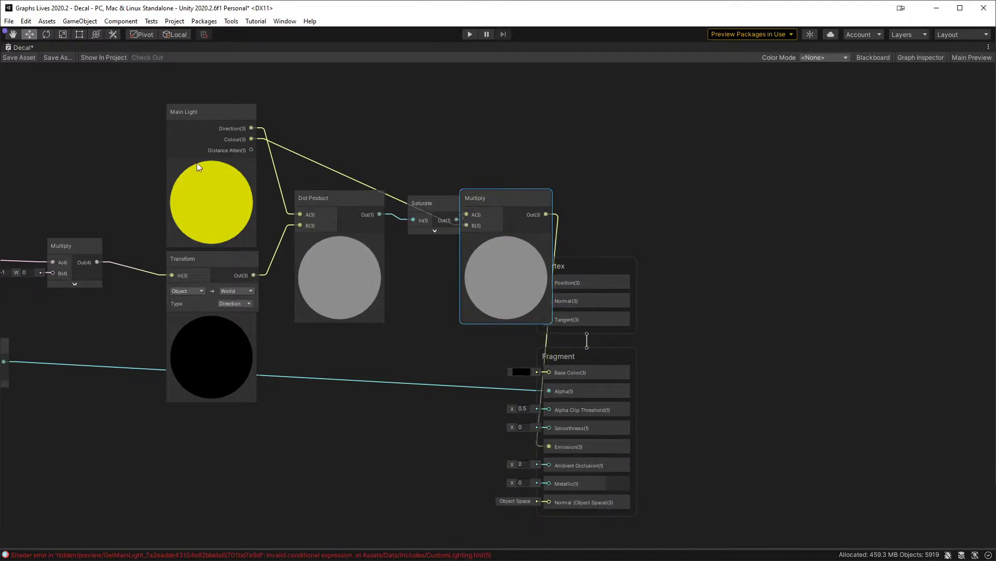
Step: Save the asset, restore the full editor layout and inspect the decal's custom lighting from other angles
click(19, 57)
click(618, 150)
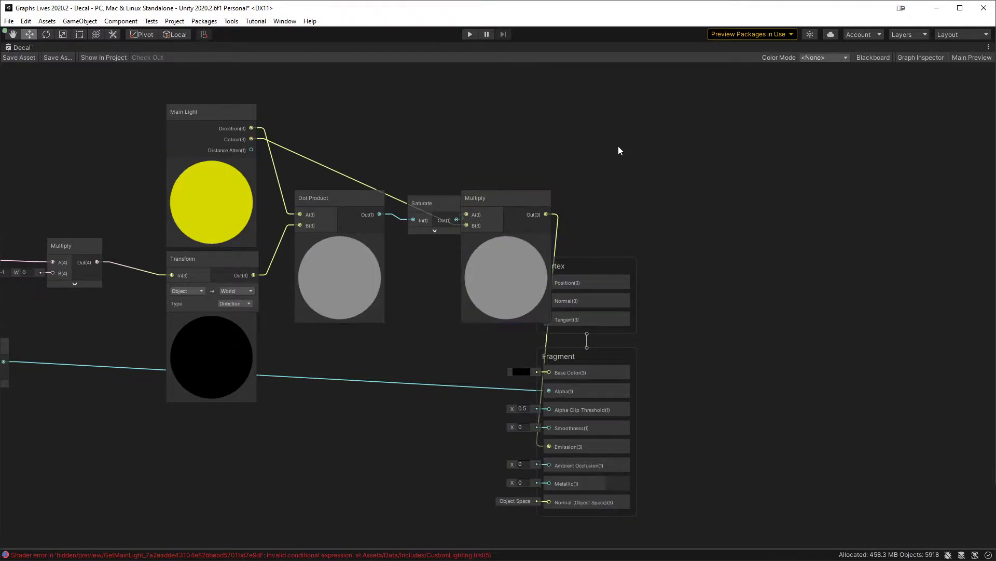
key(shift+space)
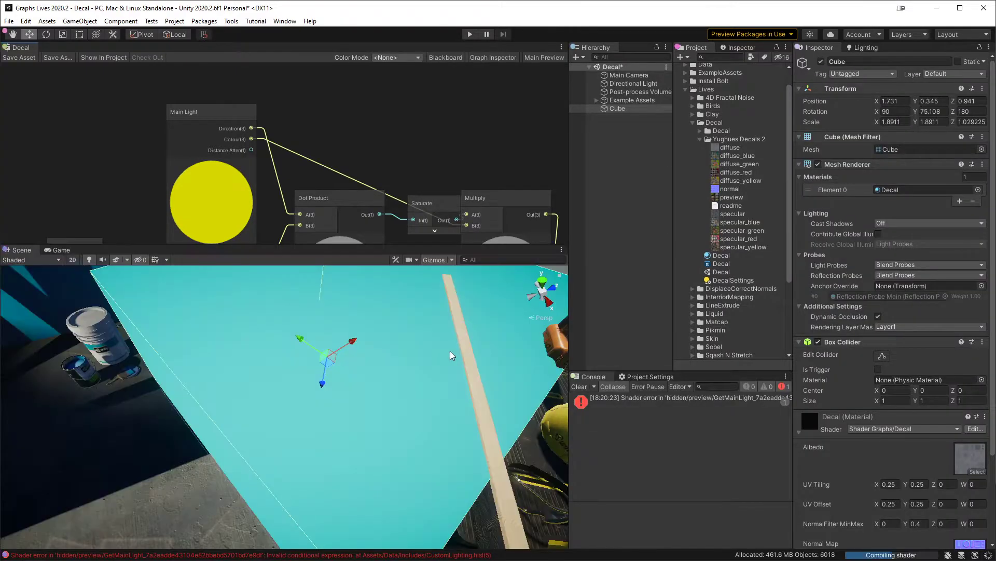
mouse_move(459, 345)
alt+mouse_down()
mouse_move(380, 402)
mouse_move(519, 480)
mouse_move(410, 317)
mouse_move(446, 410)
mouse_move(636, 397)
mouse_move(406, 419)
alt+mouse_up()
mouse_move(328, 412)
alt+mouse_down()
mouse_move(377, 427)
mouse_move(358, 382)
alt+mouse_up()
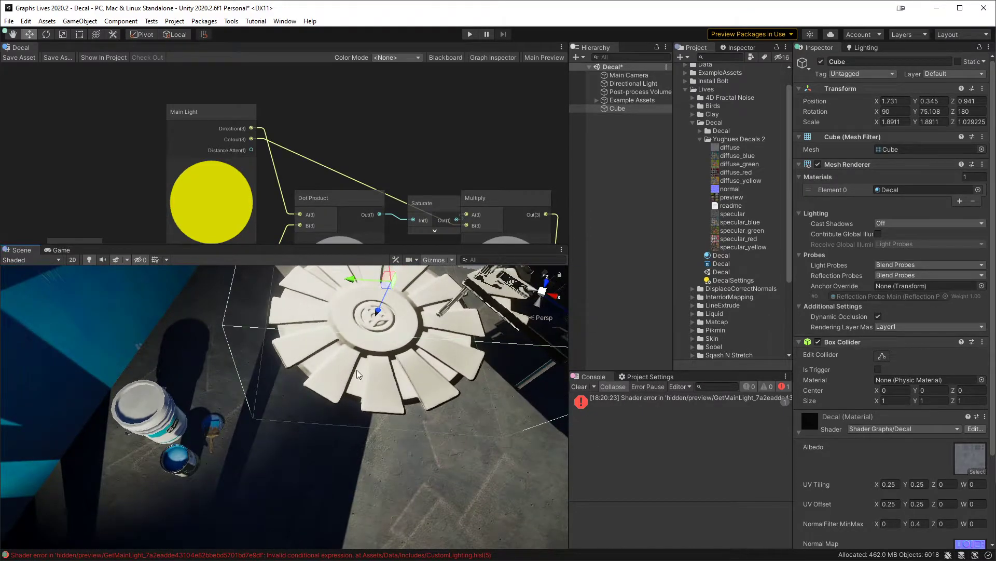
Step: Add a Main Light Shadows node to the graph near the lighting nodes
middle_drag(366, 142, 343, 112)
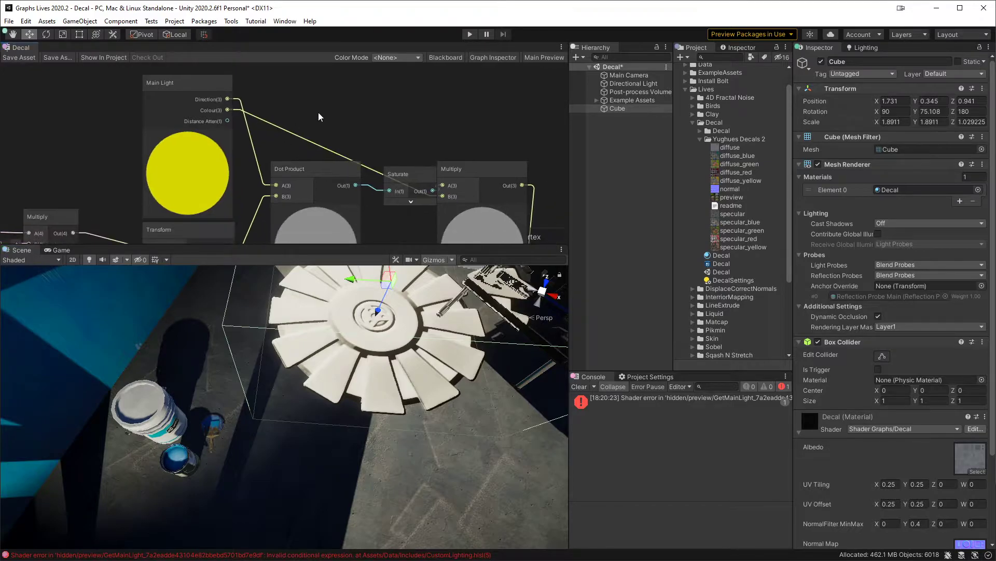
key(space)
text(ma)
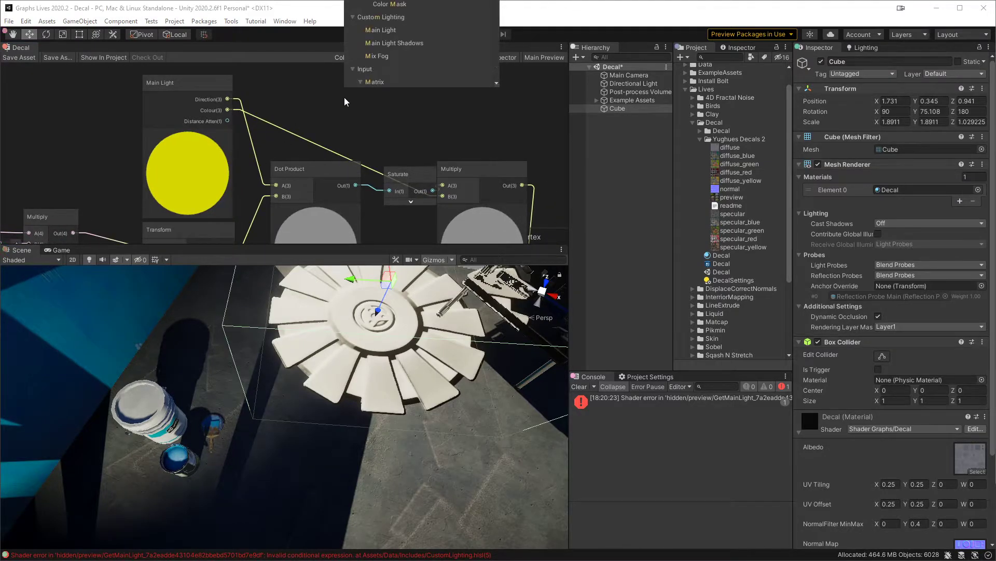
text(in)
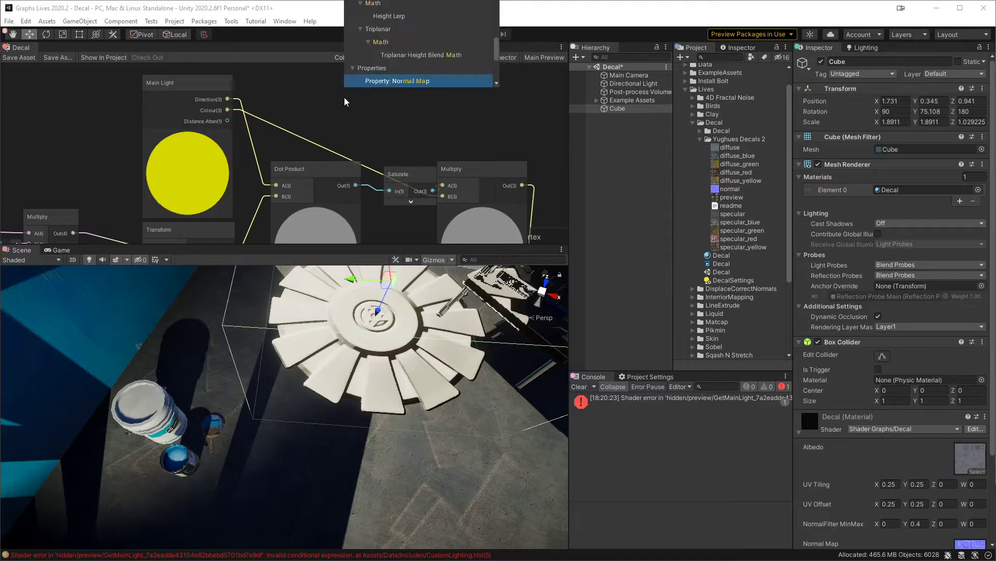
key(Return)
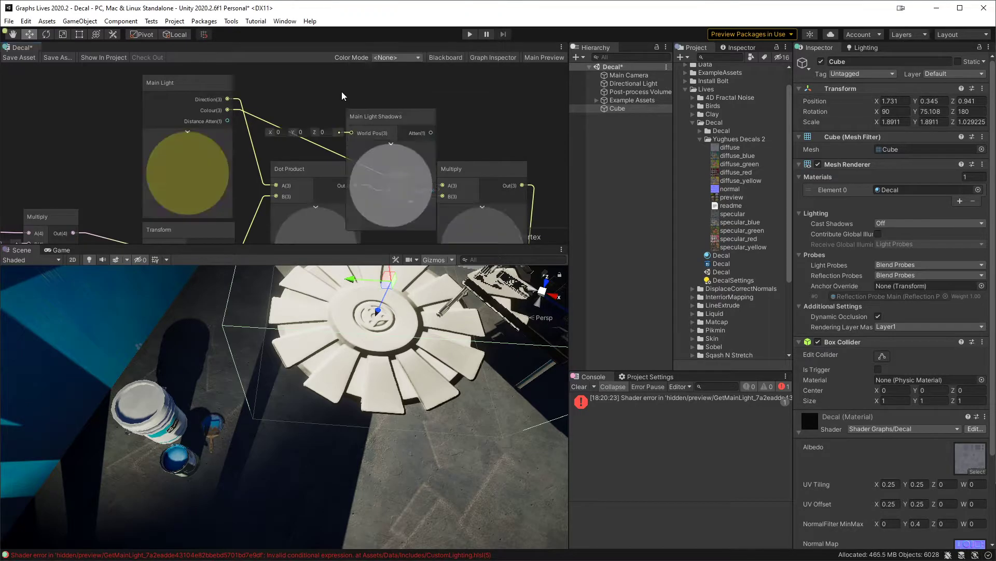
Step: Move the Vertex and Fragment blocks clear of the final Multiply node
middle_drag(490, 149, 356, 116)
scroll(356, 116, down, 1)
scroll(356, 116, down, 1)
middle_drag(492, 177, 449, 110)
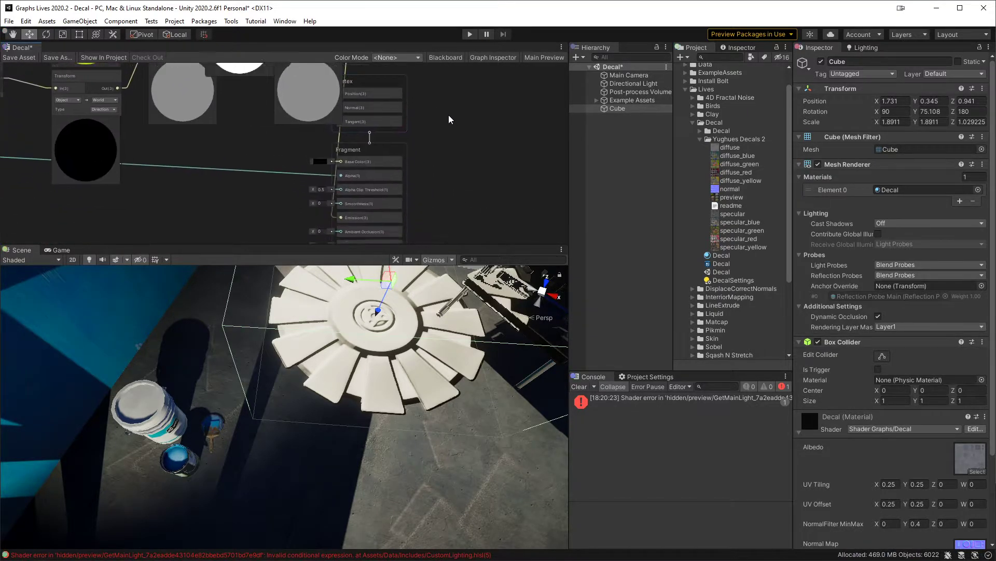
click(385, 185)
drag(373, 182, 509, 182)
Step: Place the Main Light Shadows node below and between the Dot Product and final Multiply nodes
middle_drag(334, 78, 334, 124)
drag(232, 76, 292, 168)
scroll(346, 173, up, 2)
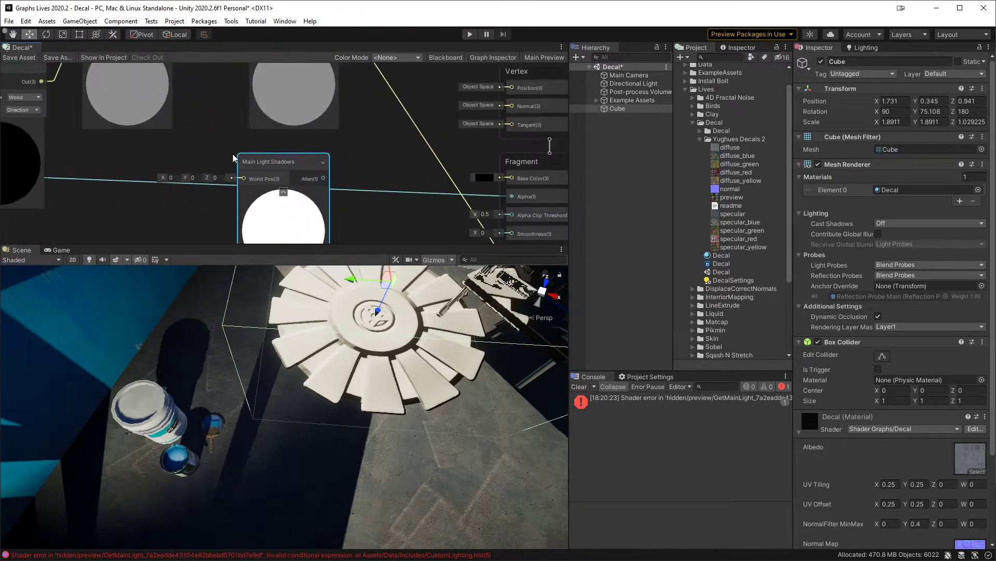
middle_drag(243, 187, 332, 178)
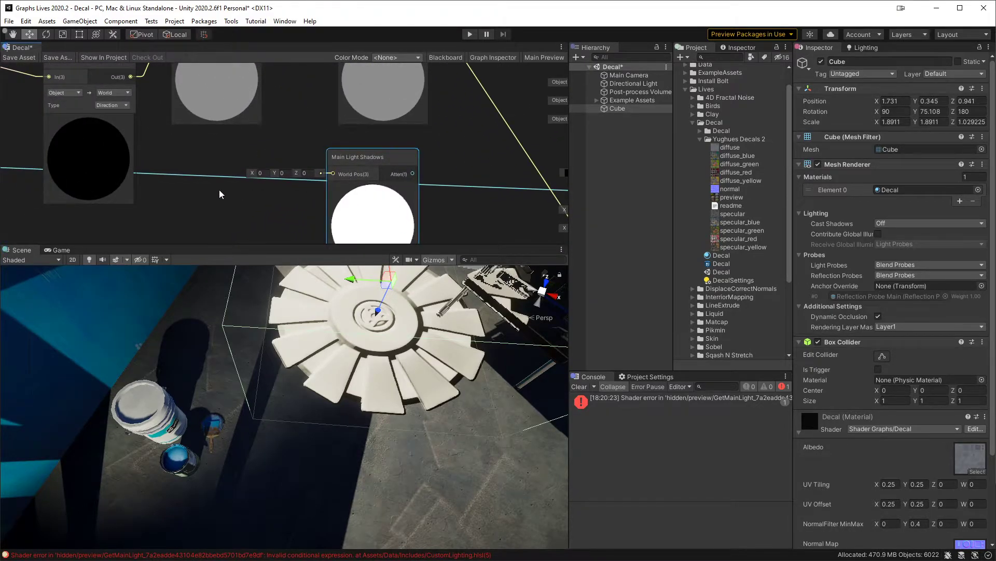
Step: Connect the PositionFromDepth node's world-space position output to the World Pos input of Main Light Shadows
scroll(332, 182, down, 5)
middle_drag(338, 180, 493, 168)
middle_drag(129, 220, 275, 179)
scroll(201, 189, up, 3)
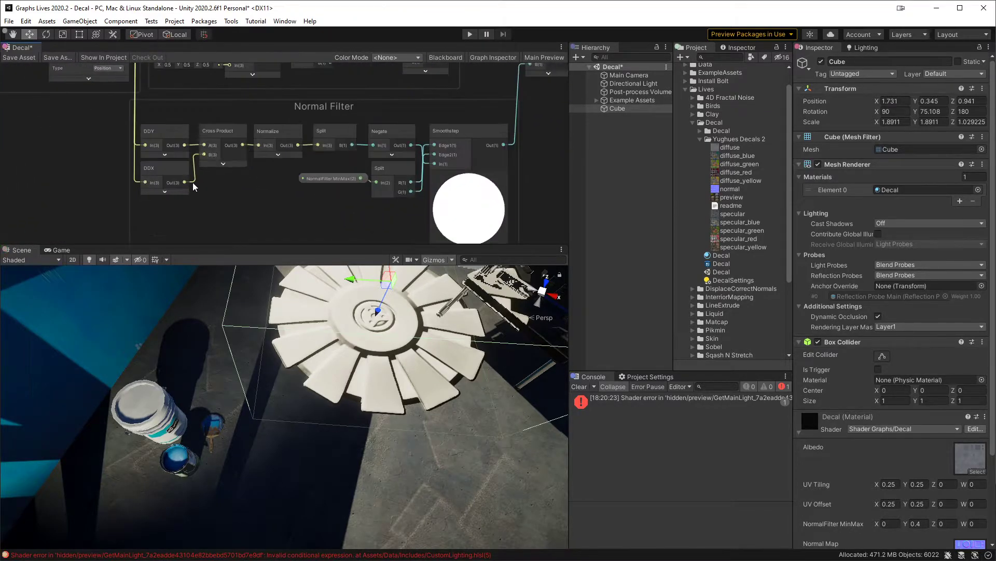
middle_drag(209, 137, 363, 249)
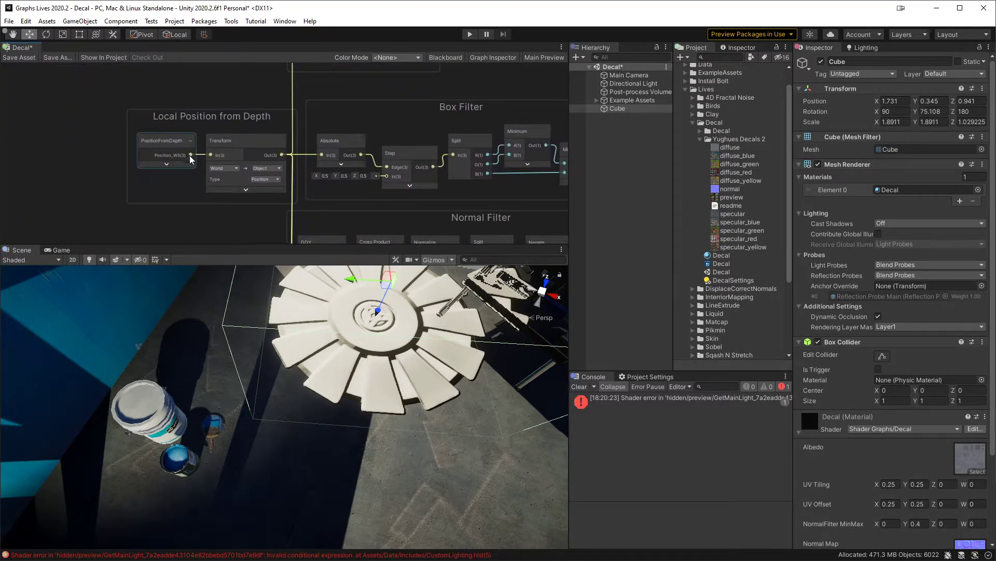
drag(193, 159, 425, 156)
middle_drag(514, 188, 366, 206)
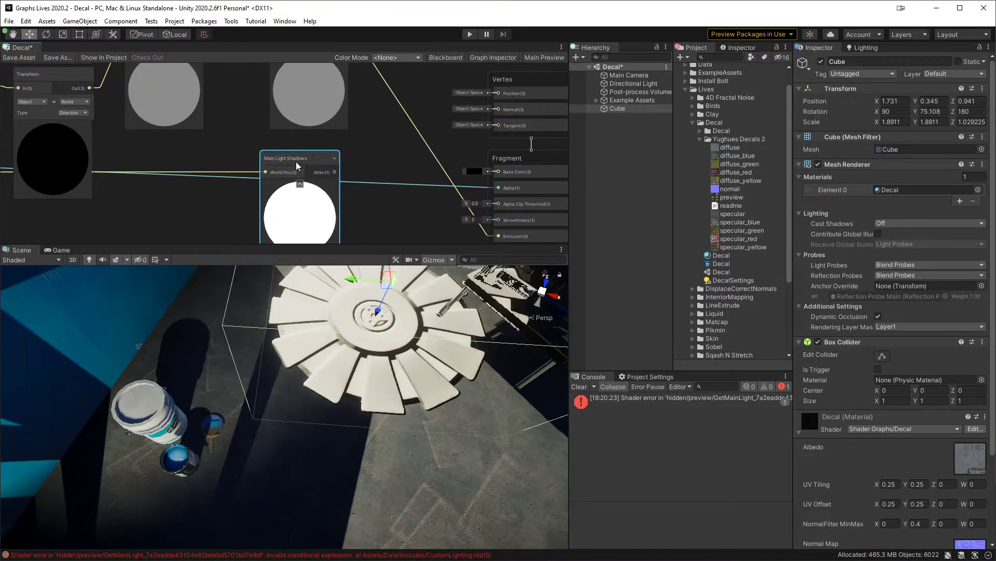
Step: Multiply the lighting result by the Main Light Shadows attenuation in a new Multiply node and route it to Emission
middle_drag(400, 160, 332, 203)
drag(297, 82, 329, 143)
text(mul)
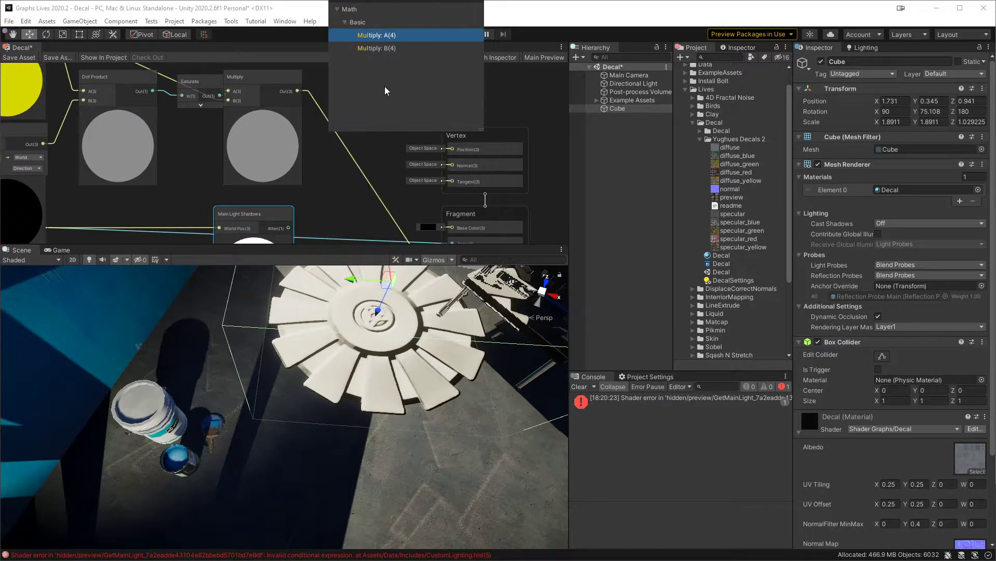
double_click(392, 36)
drag(289, 229, 329, 150)
middle_drag(407, 183, 348, 110)
drag(338, 96, 396, 186)
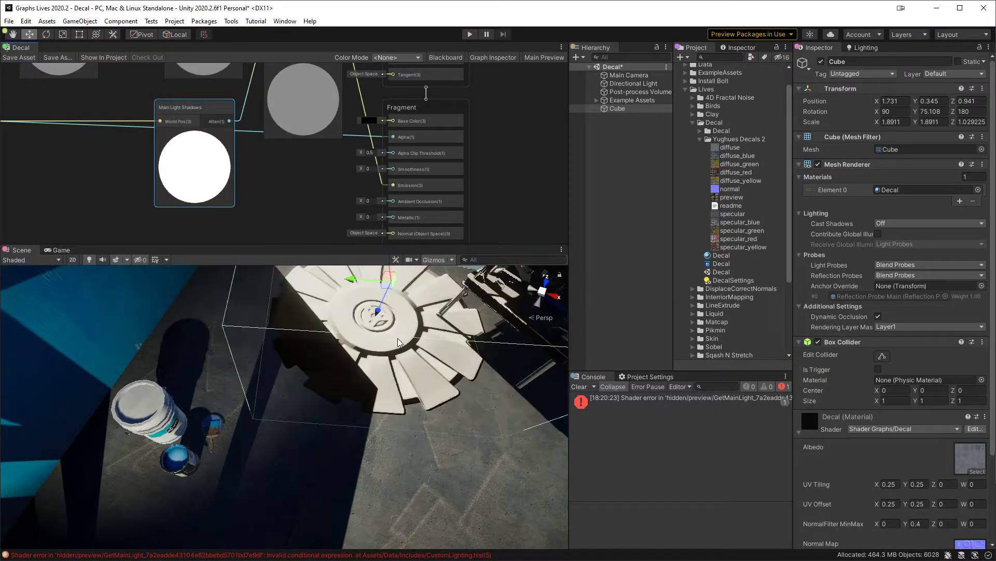
Step: Inspect the decal's shadowed lighting in the scene, then review the custom lighting nodes in the maximized graph
scroll(405, 345, down, 4)
alt+drag(418, 350, 361, 384)
click(295, 207)
key(shift+space)
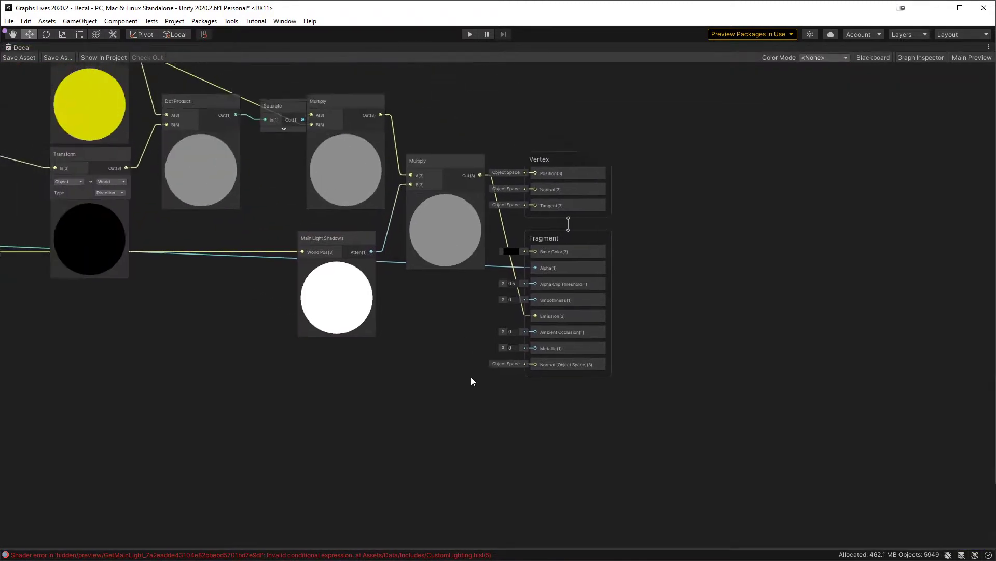
middle_drag(266, 320, 445, 338)
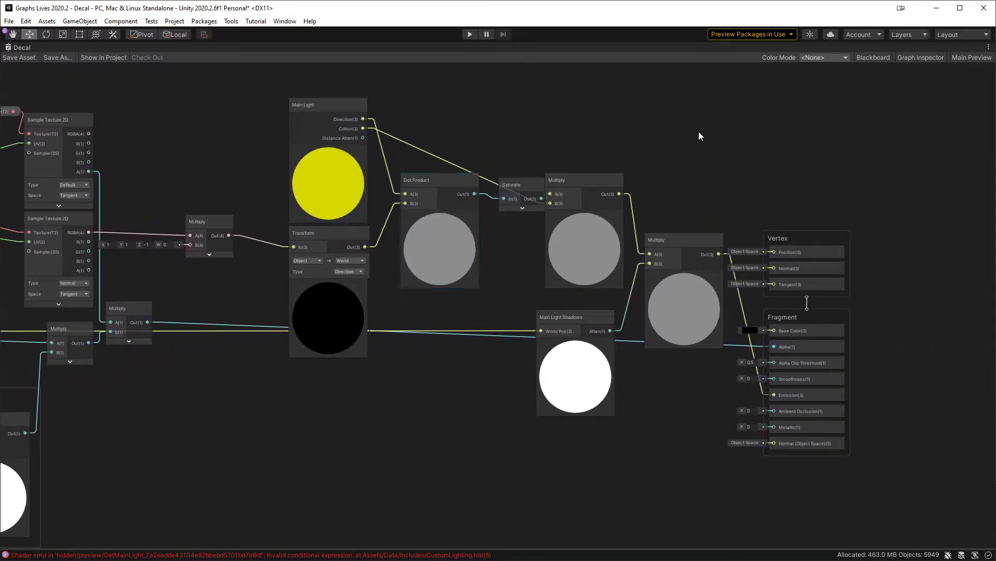
middle_drag(247, 150, 244, 172)
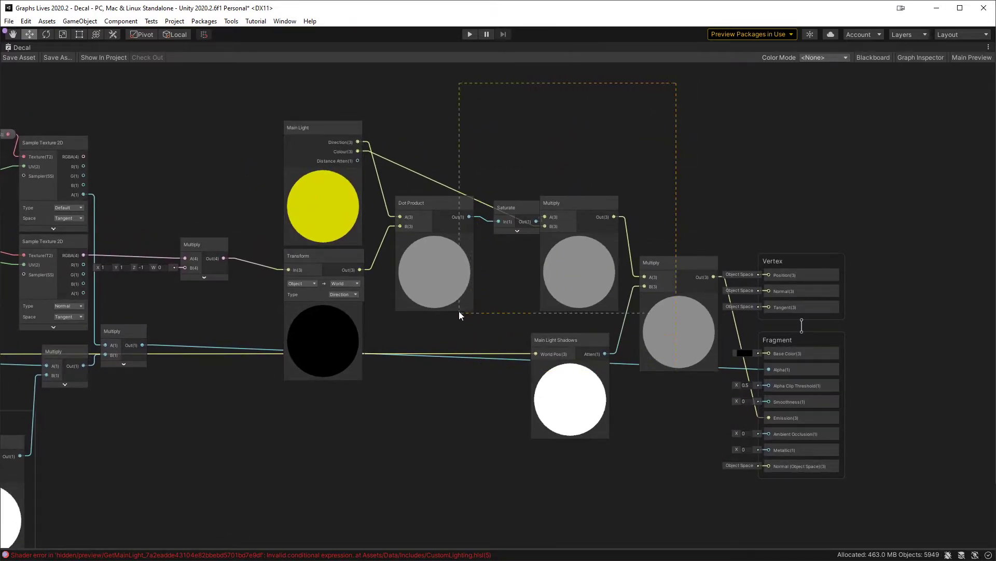
drag(355, 452, 341, 454)
Step: Delete the custom lighting nodes after the normal map's Multiply, including Main Light, Transform, Dot Product, Saturate, Main Light Shadows and both Multiply nodes
drag(668, 140, 598, 272)
key(Delete)
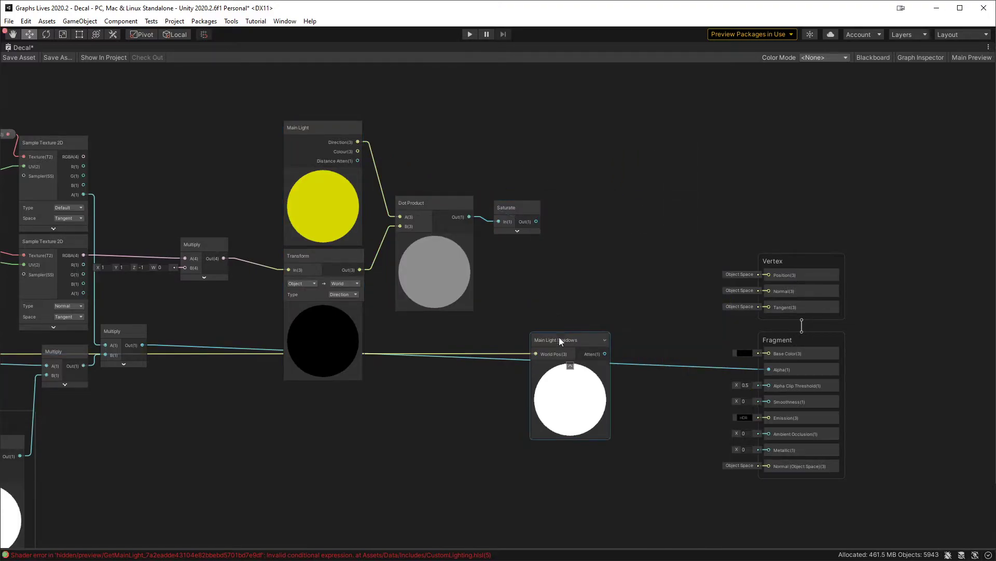
key(Delete)
drag(581, 134, 319, 289)
key(Delete)
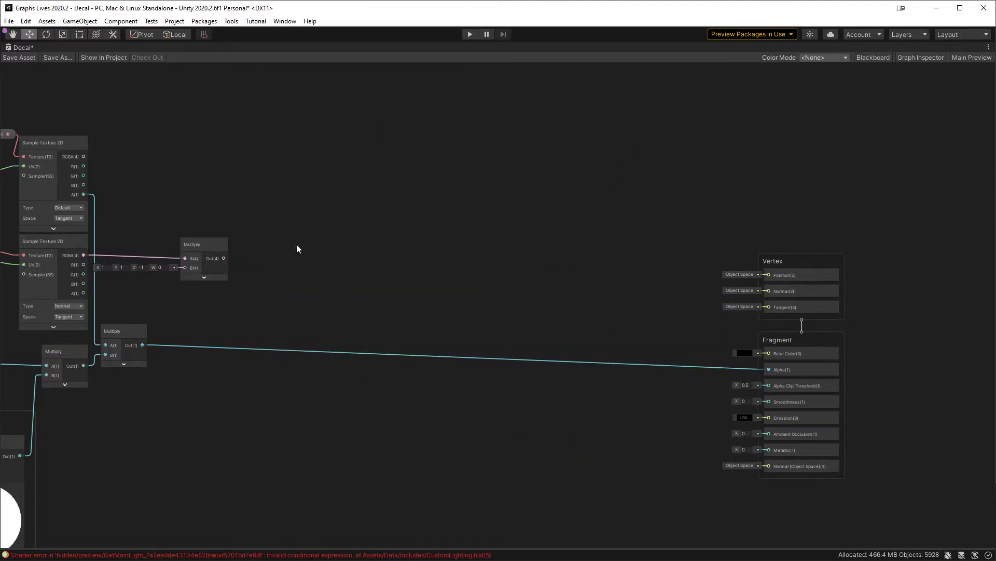
middle_drag(261, 230, 379, 229)
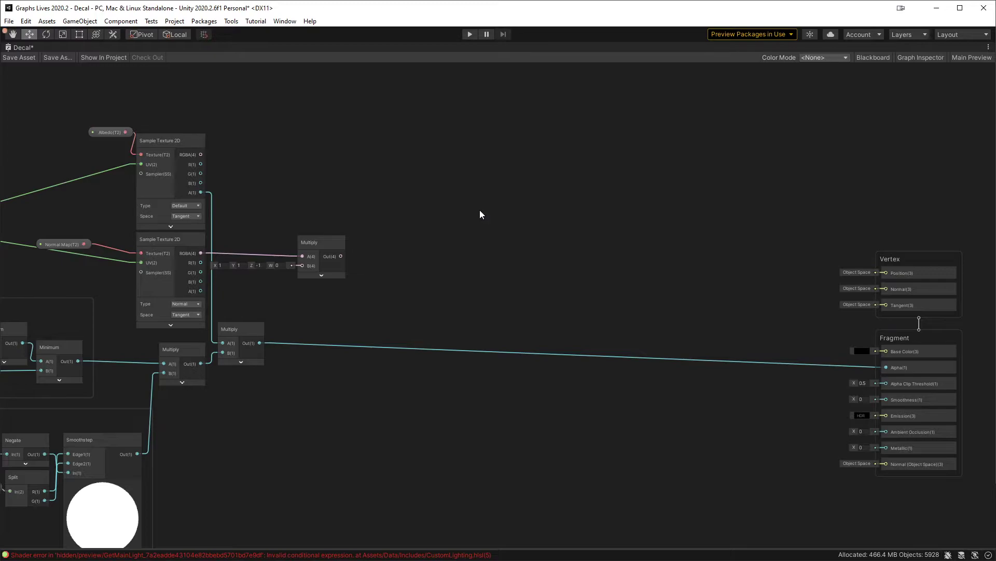
Step: Restore the full editor layout and show the Lives/Decal project folder in the file explorer
key(shift+space)
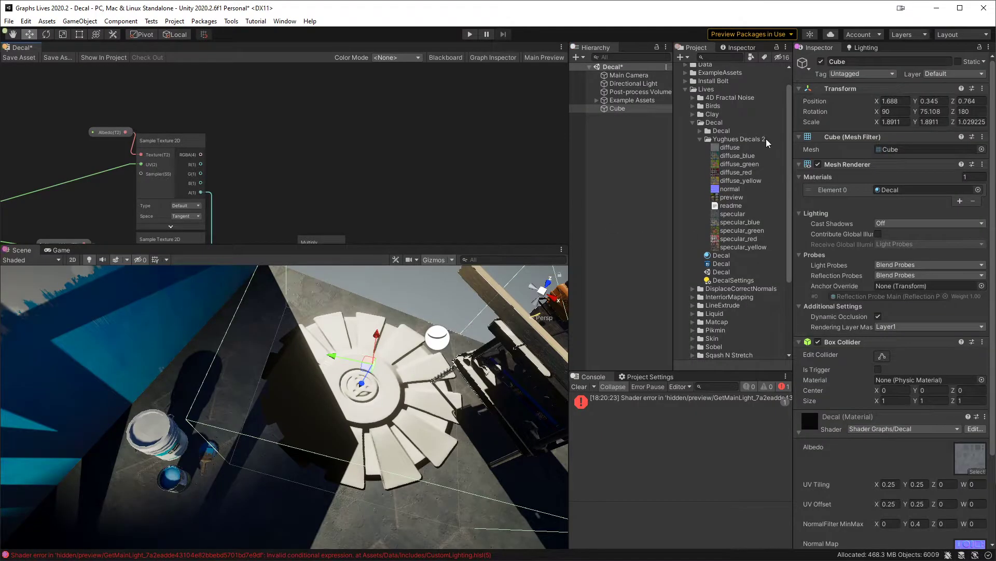
click(700, 139)
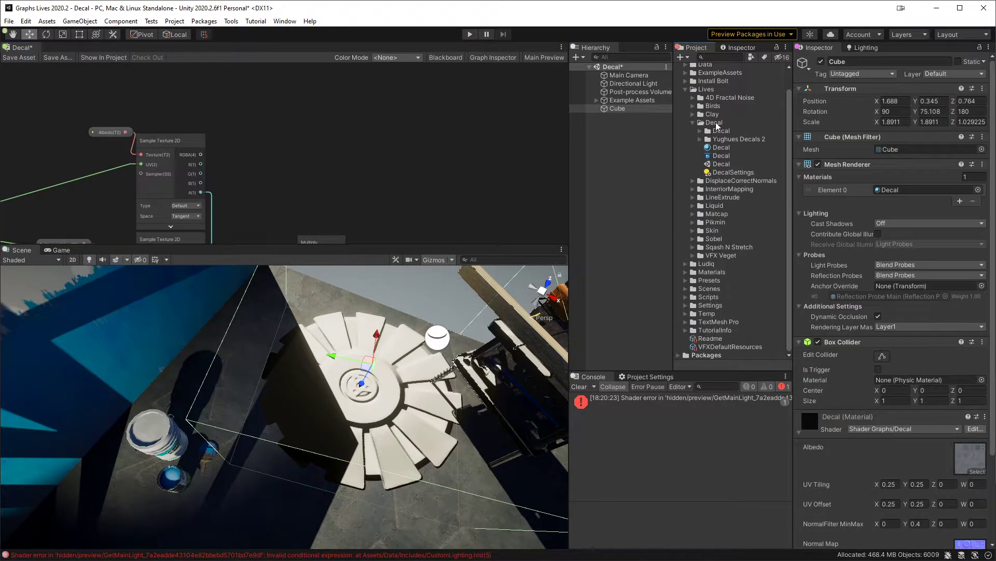
right_click(718, 122)
mouse_move(806, 145)
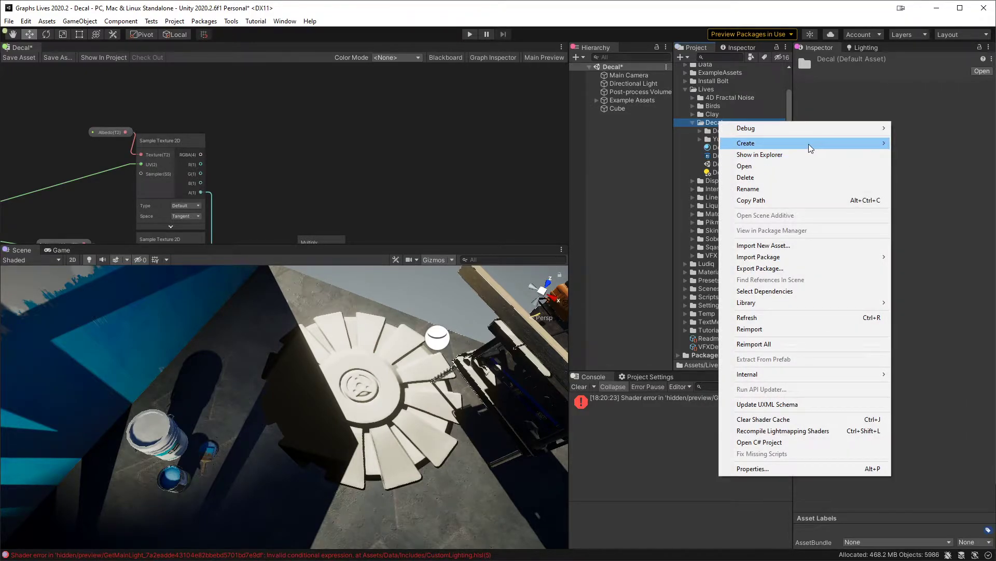
click(706, 123)
right_click(724, 133)
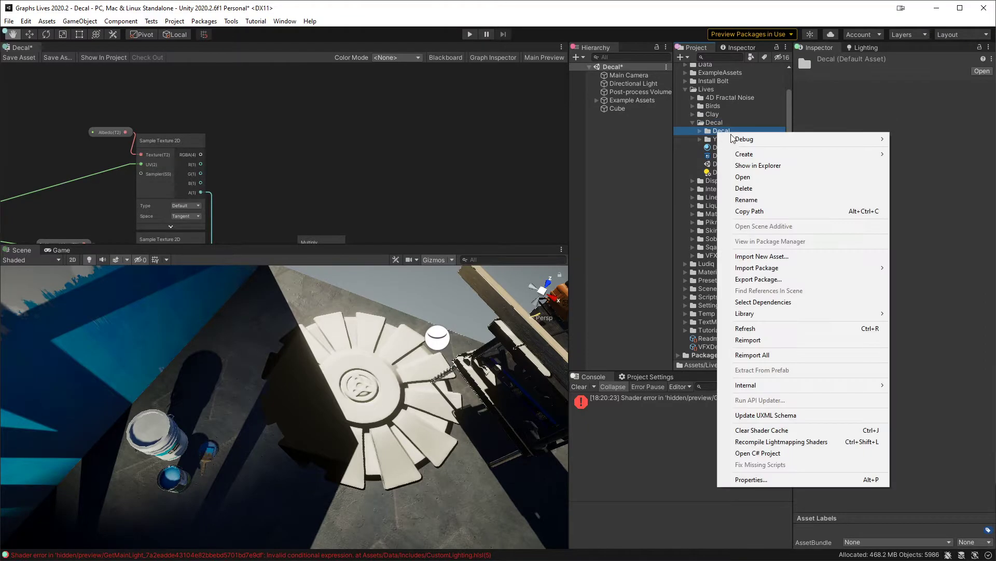
click(792, 164)
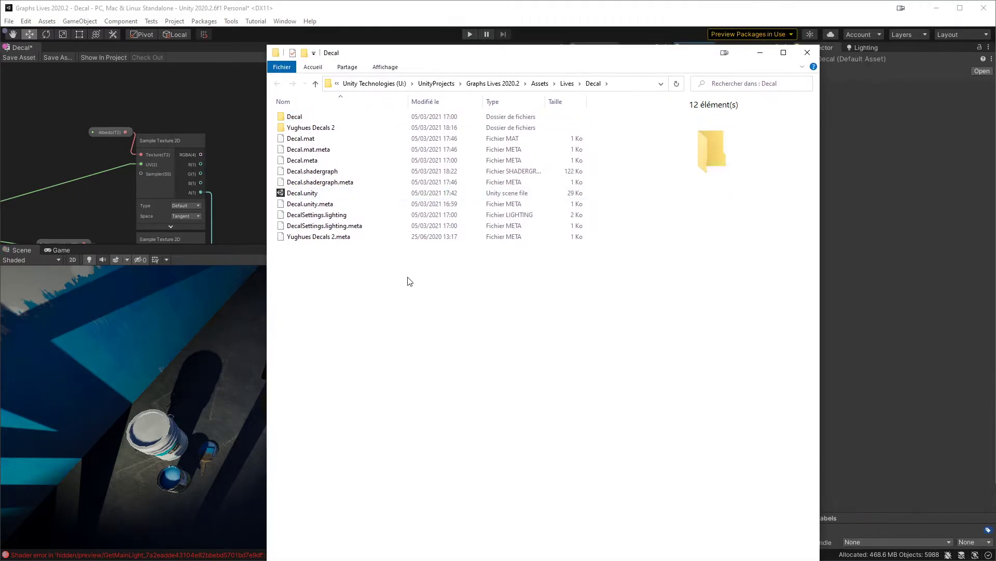
Step: Create a text document named DecalLighting.hlsl.txt in the Decal folder
right_click(408, 279)
mouse_move(345, 504)
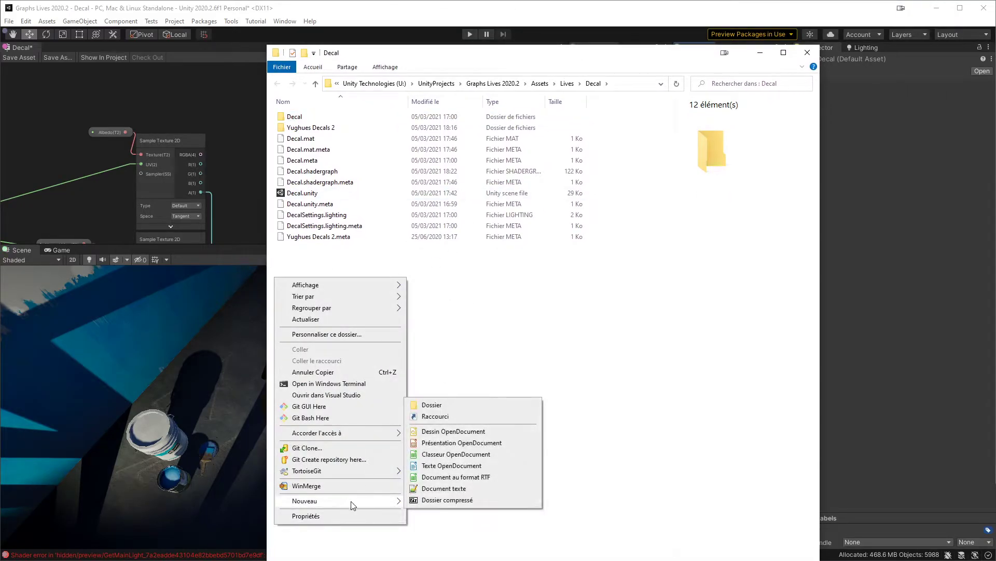
click(462, 489)
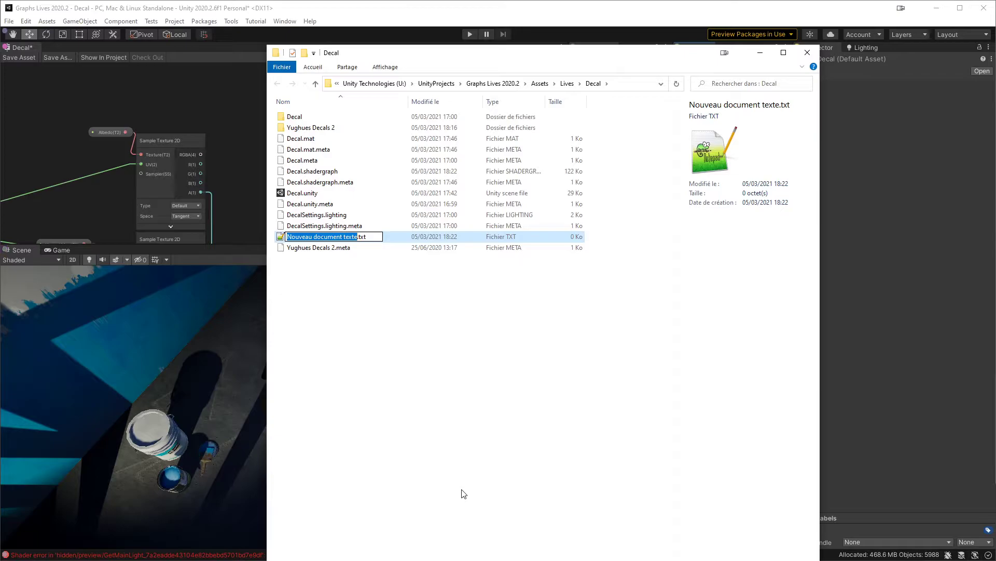
text(DecalLighting)
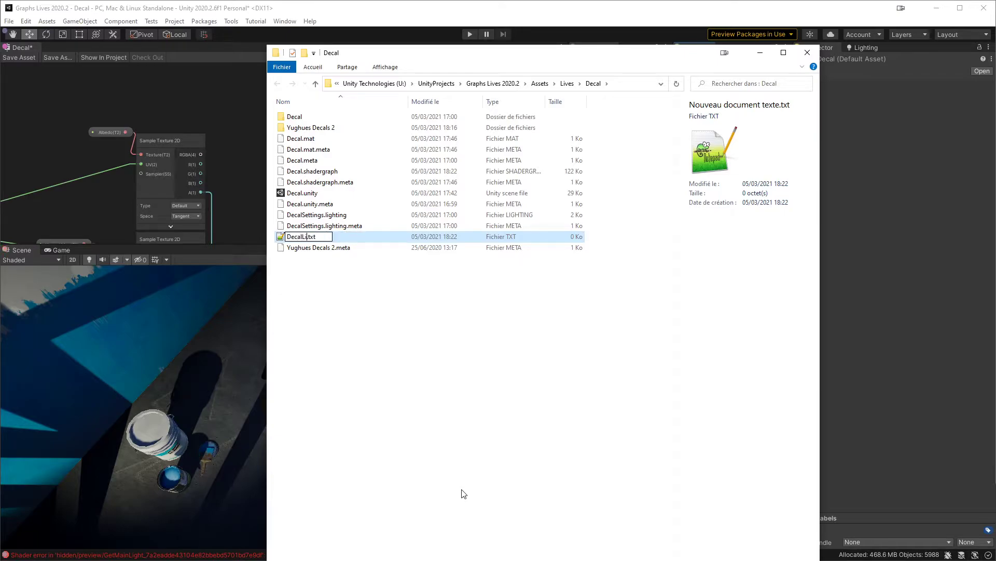
text(.hlsl)
key(Return)
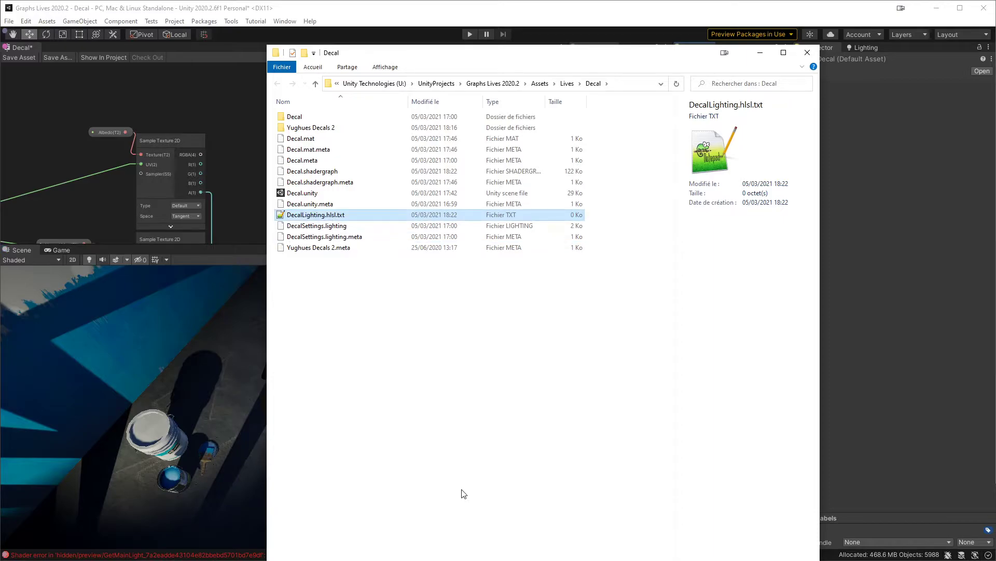
Step: Remove the .txt extension so the file is named DecalLighting.hlsl, accepting the extension change
key(F2)
key(End)
key(BackSpace)
key(BackSpace)
key(BackSpace)
key(BackSpace)
key(BackSpace)
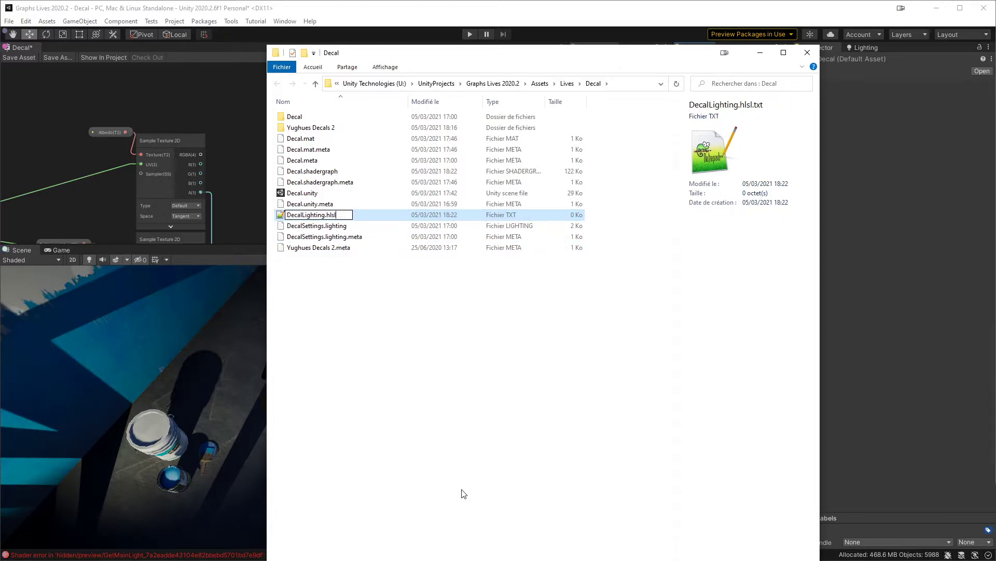
text(l)
key(Return)
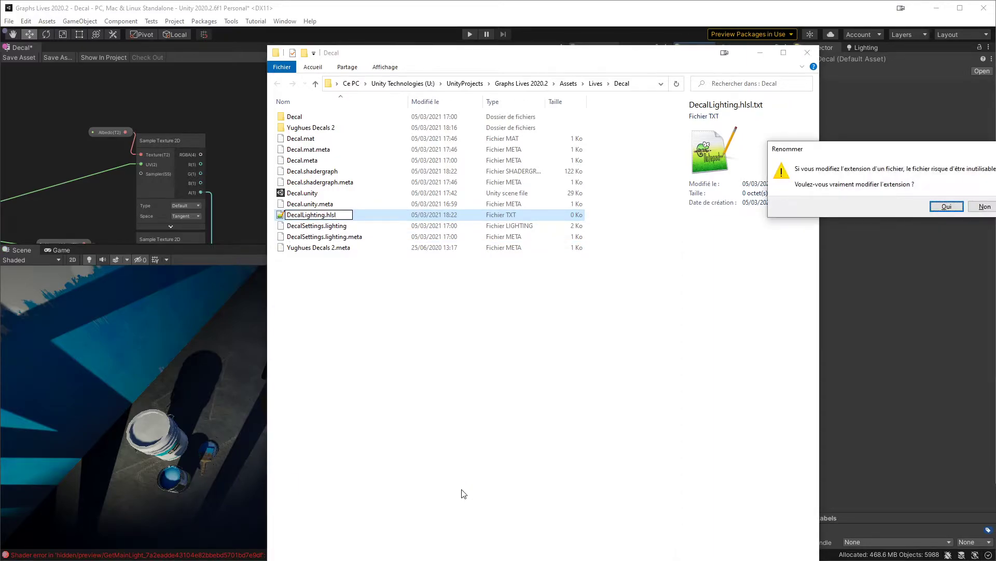
key(Return)
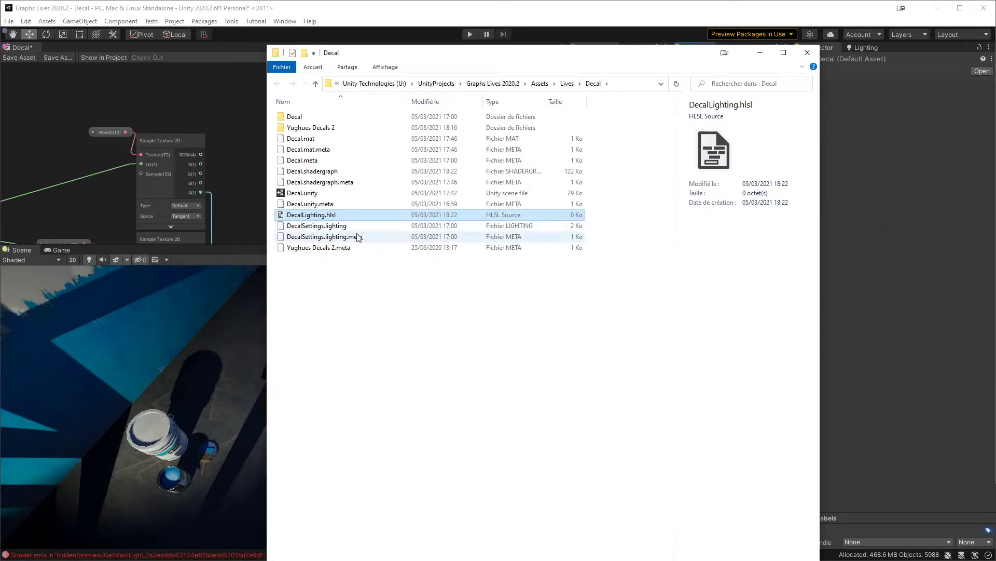
Step: Switch back to Unity, open the DecalLighting file in the Rider code editor and narrow the project tree
click(857, 213)
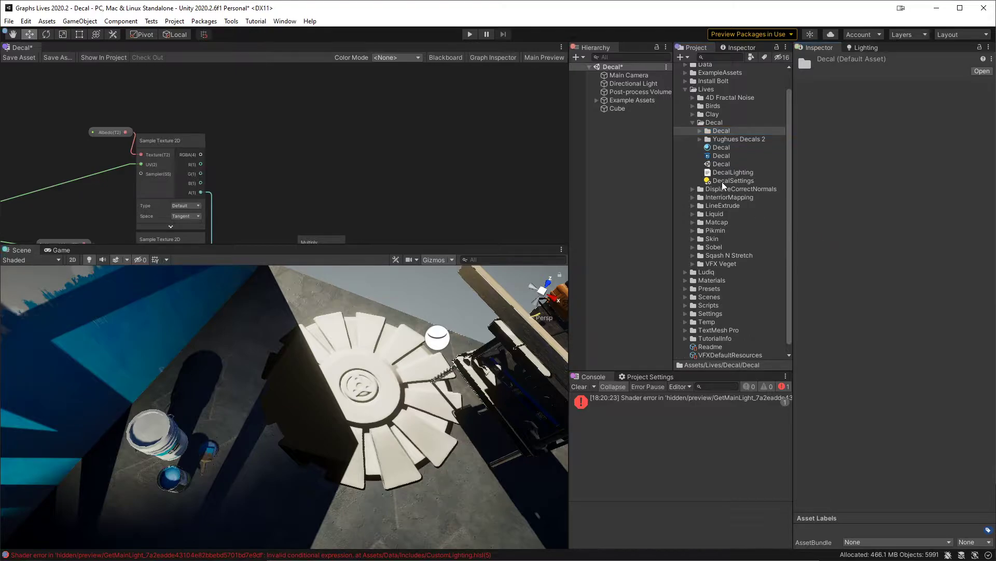
click(744, 174)
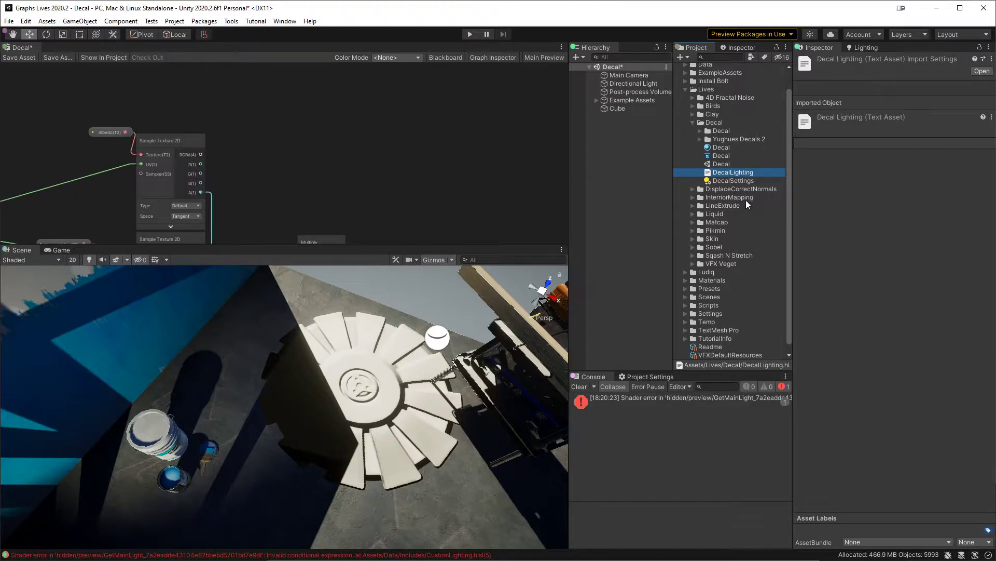
click(739, 181)
click(728, 171)
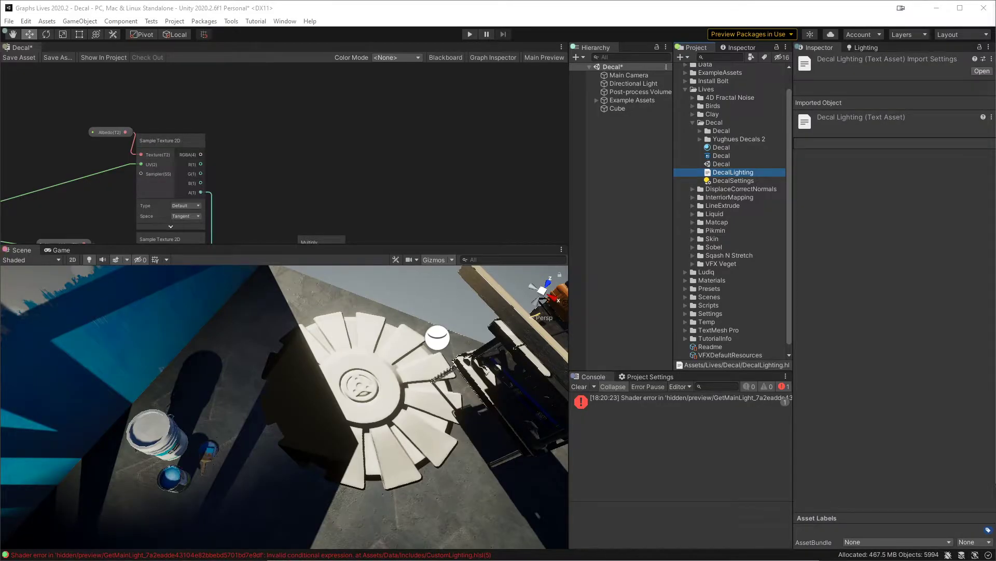
drag(844, 139, 547, 160)
double_click(547, 160)
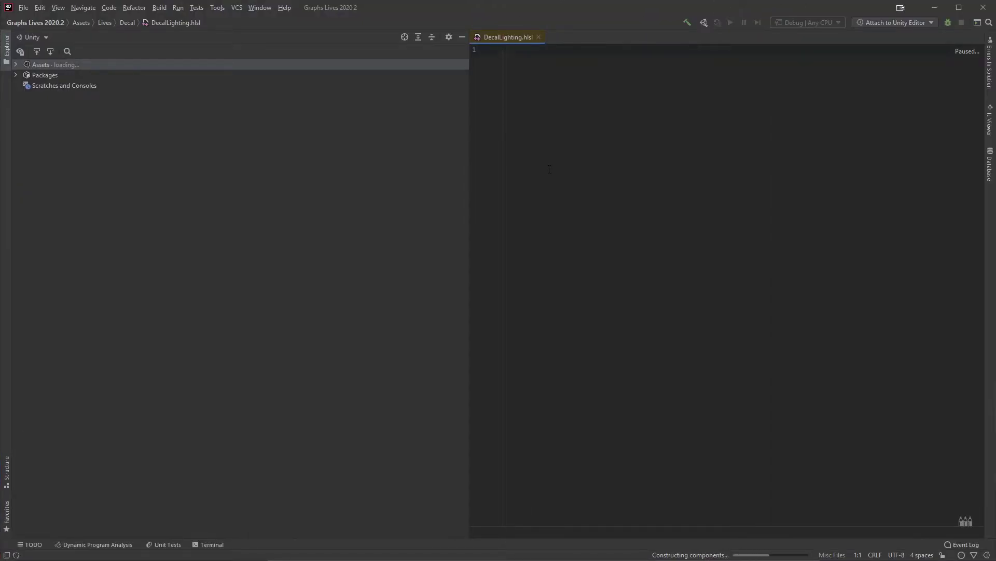
drag(469, 116, 230, 118)
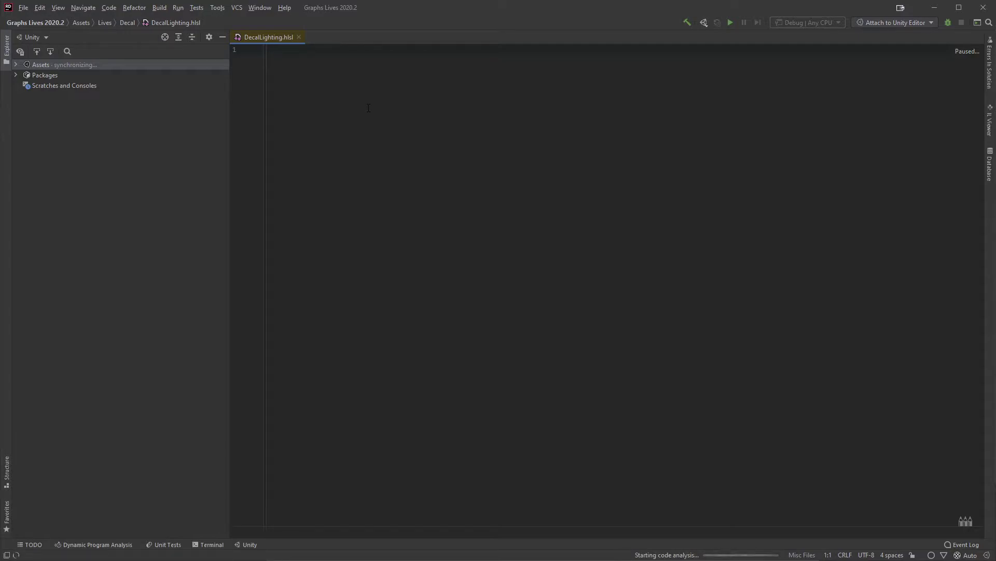
Step: Declare the function void DecalLighting_float( out float4 color ) with an empty body
text(void)
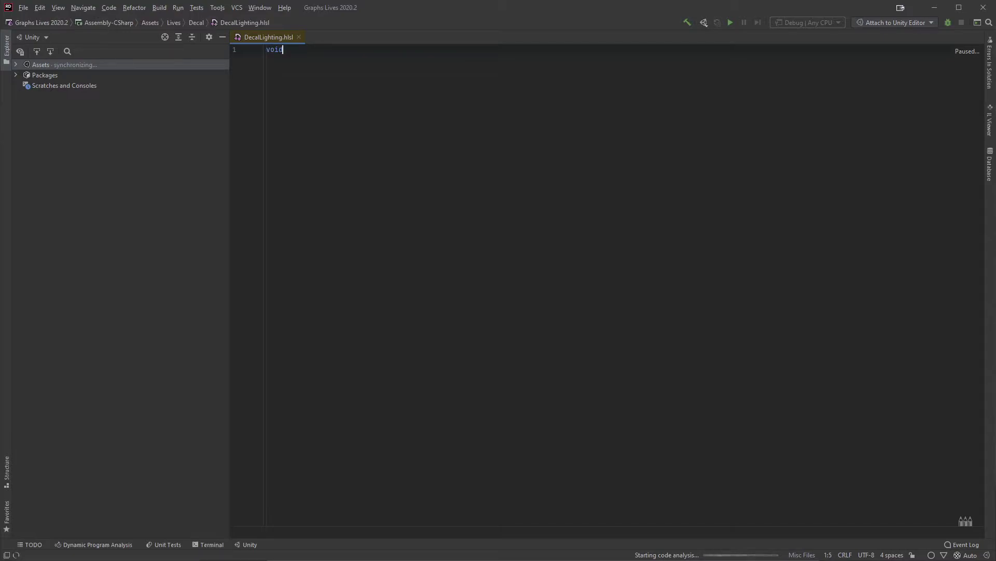
text( Decal)
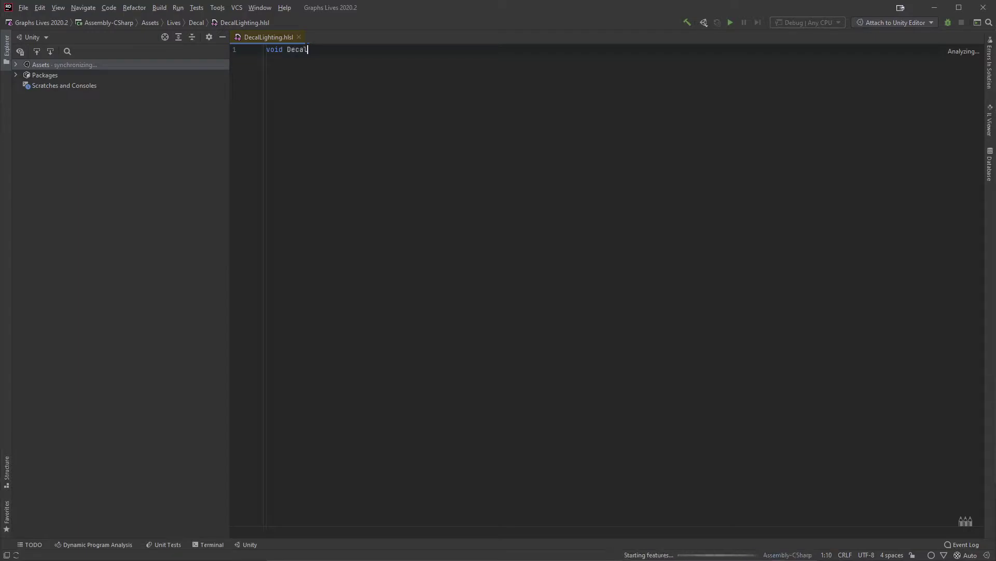
text(Lighting_float)
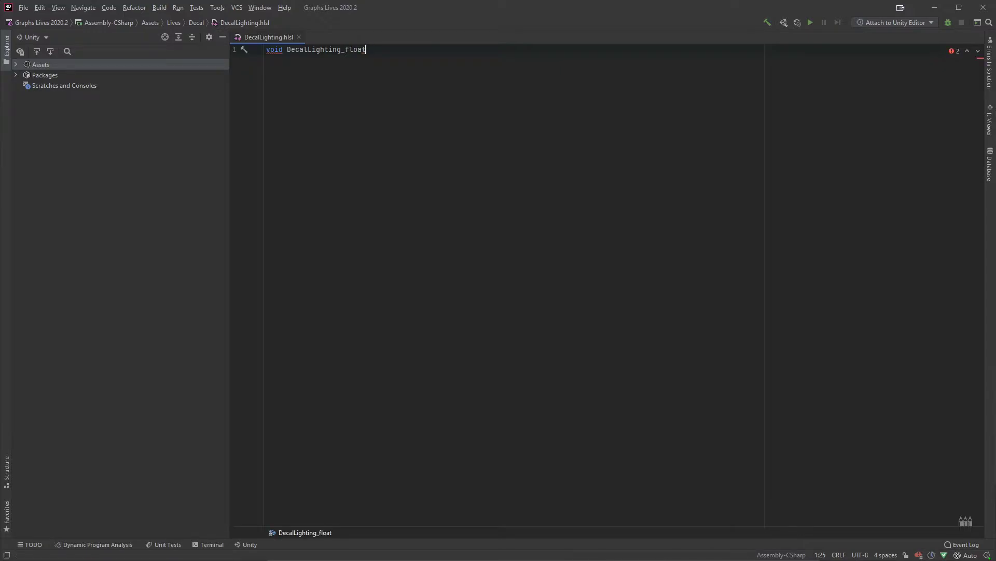
text(( out float4 color)
key(End)
key(Return)
text({)
key(Return)
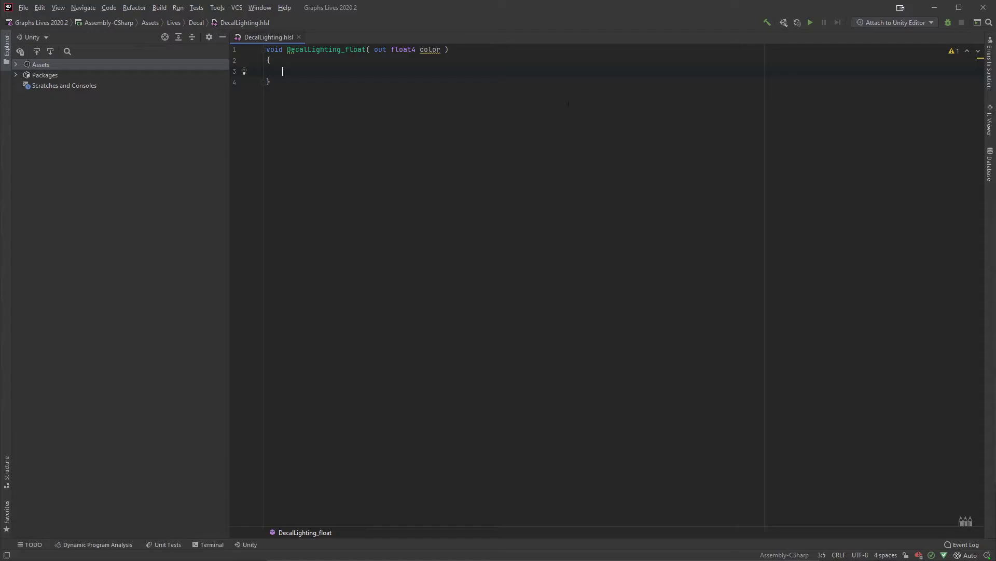
Step: Fill the DecalLighting_float body with the statement color = float4(0,1,1,1);
text(col)
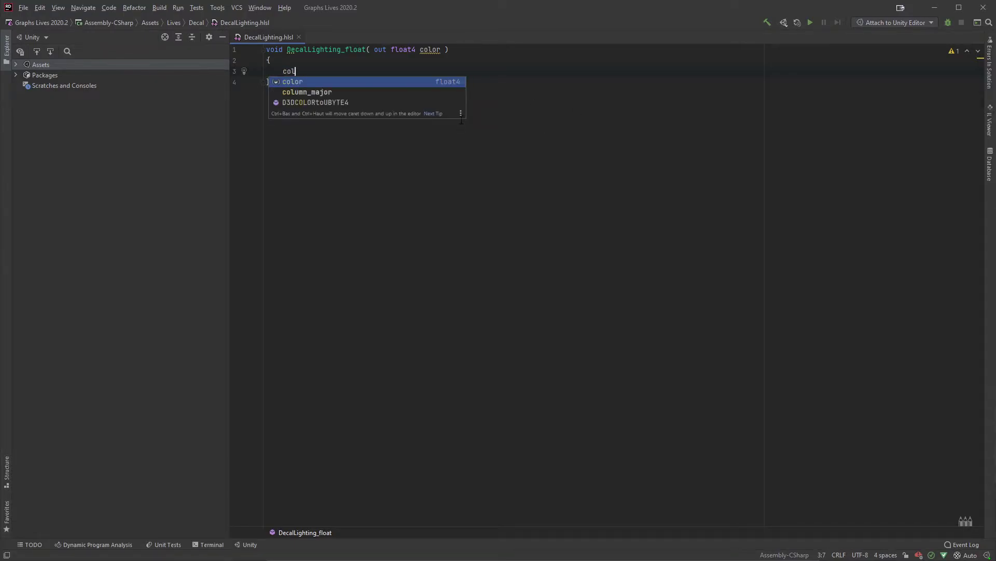
text(or = new float4()
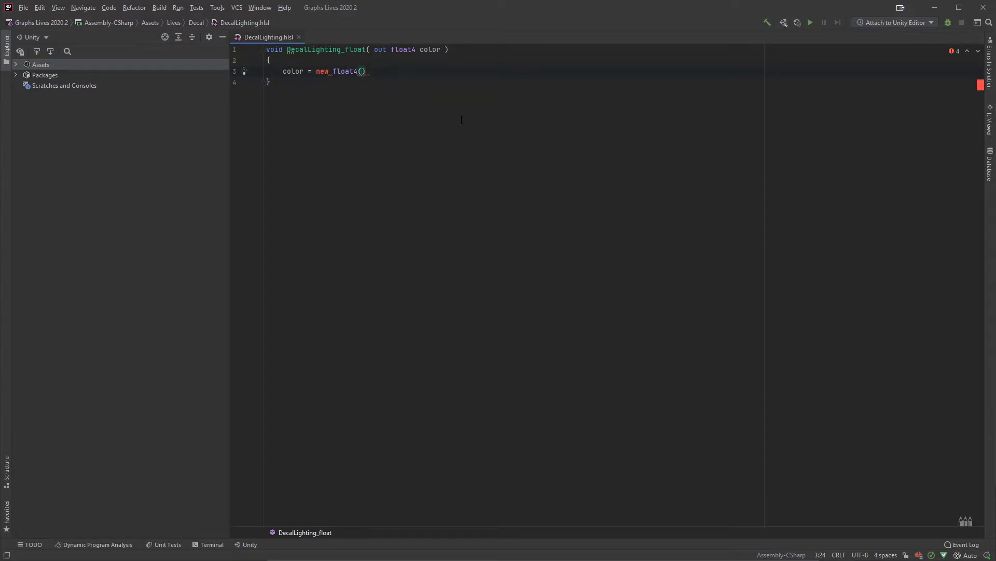
key(ctrl+Left)
key(ctrl+Left)
key(ctrl+BackSpace)
key(ctrl+Right)
key(ctrl+Right)
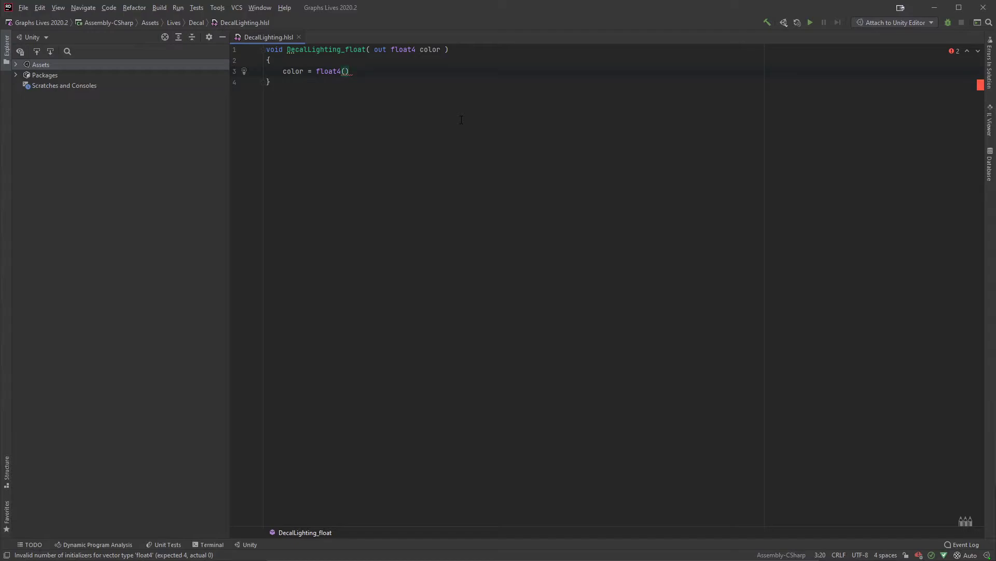
text(0,1,1,1)
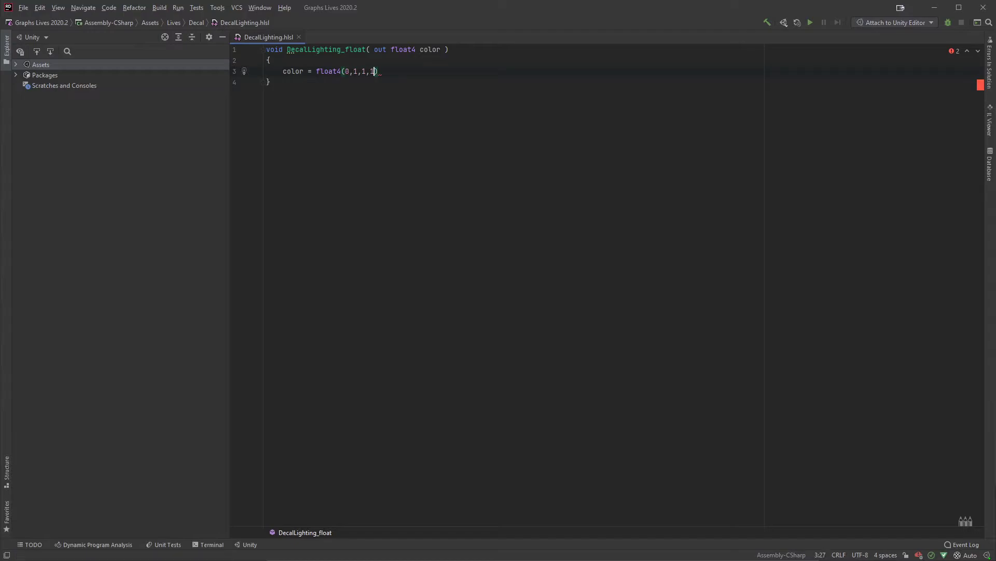
key(End)
text(;)
Step: Switch back to Unity, clear the console and add a Custom Function node in the empty space before the Fragment stack
key(alt+Tab)
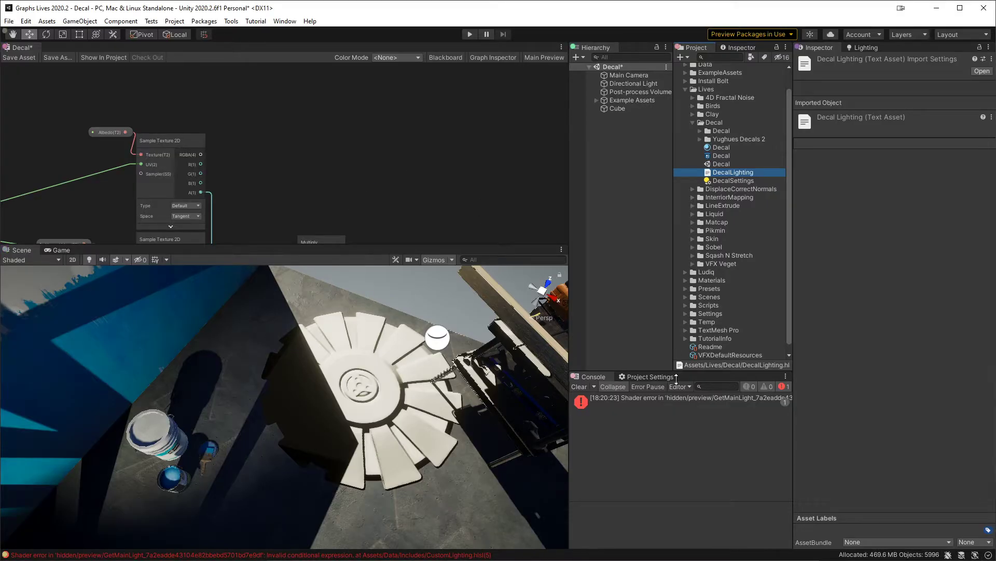
click(579, 388)
middle_drag(415, 138, 416, 97)
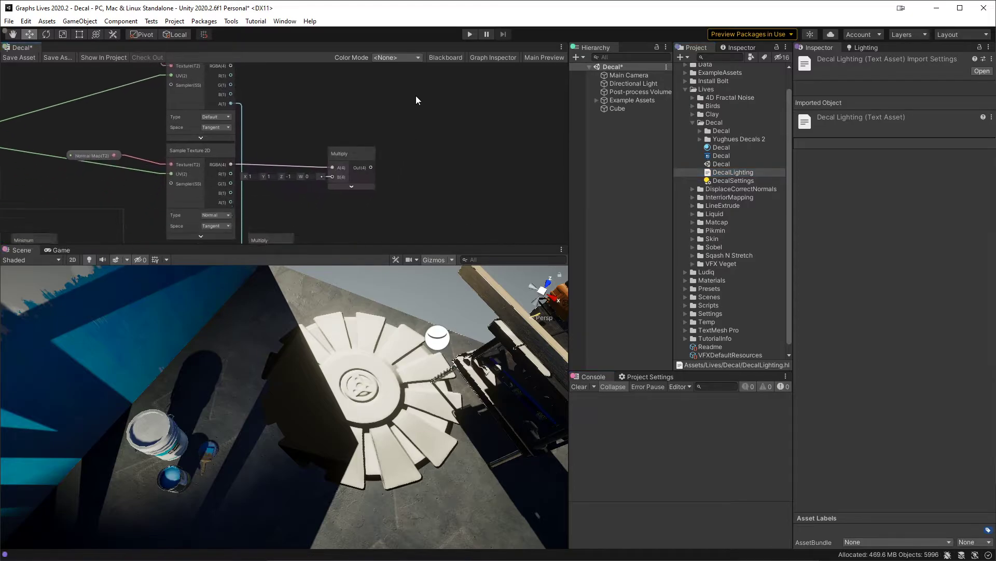
key(shift+space)
middle_drag(509, 189, 101, 121)
key(shift+space)
middle_drag(368, 150, 245, 125)
key(space)
text(custom)
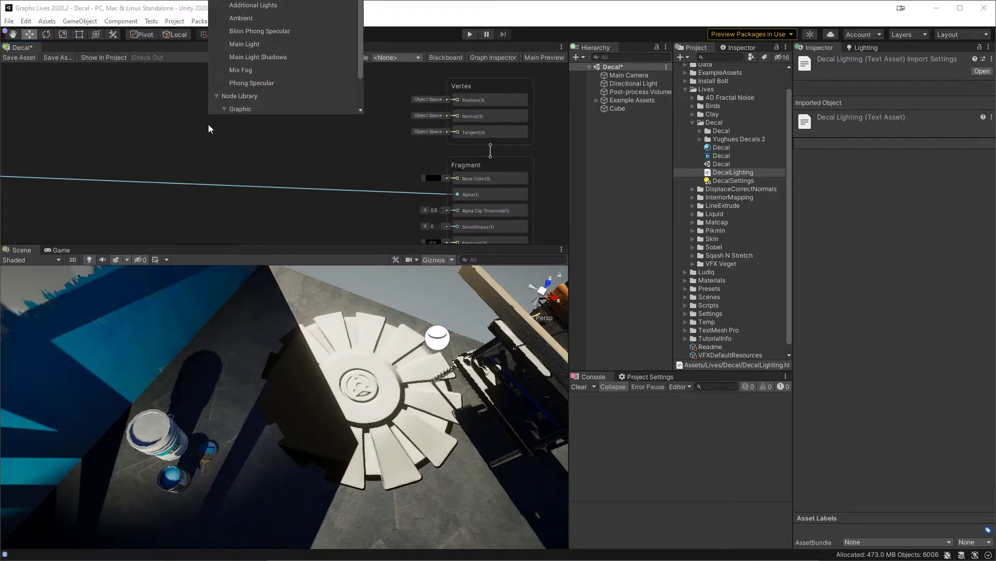
scroll(270, 90, down, 2)
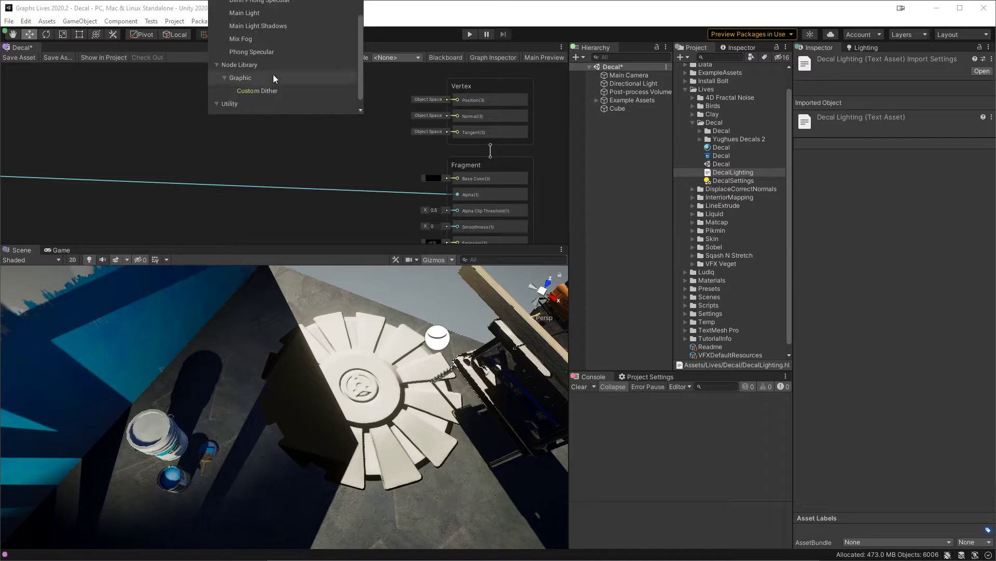
scroll(275, 91, up, 2)
scroll(277, 90, down, 2)
scroll(285, 78, down, 1)
double_click(269, 111)
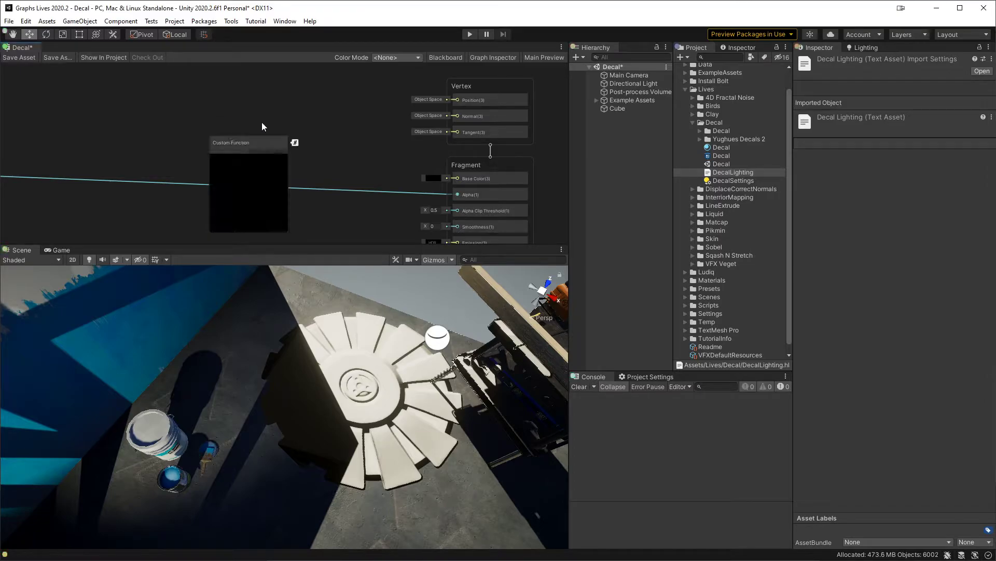
Step: Show the node settings of the new Custom Function node
middle_drag(262, 139, 267, 114)
click(255, 121)
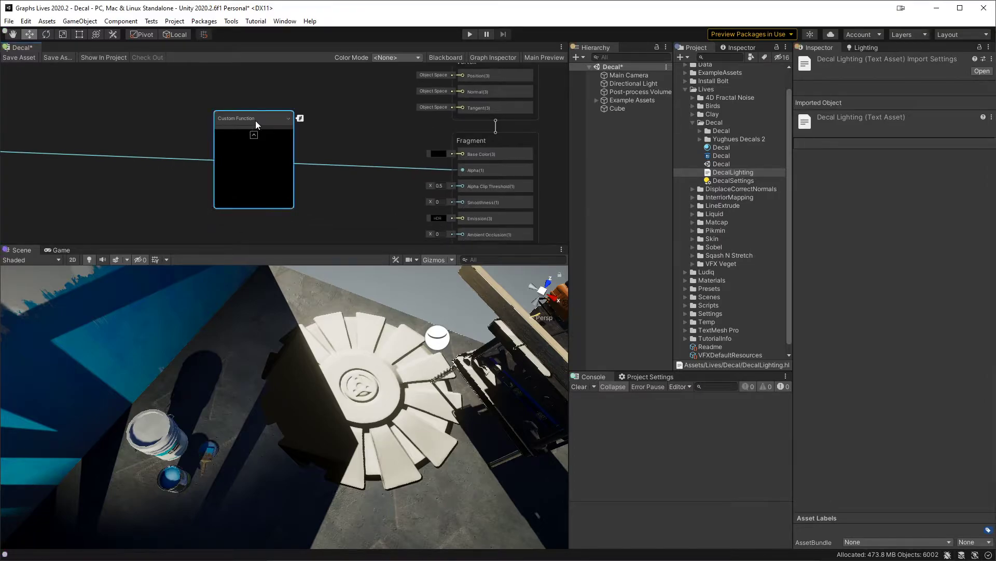
click(491, 55)
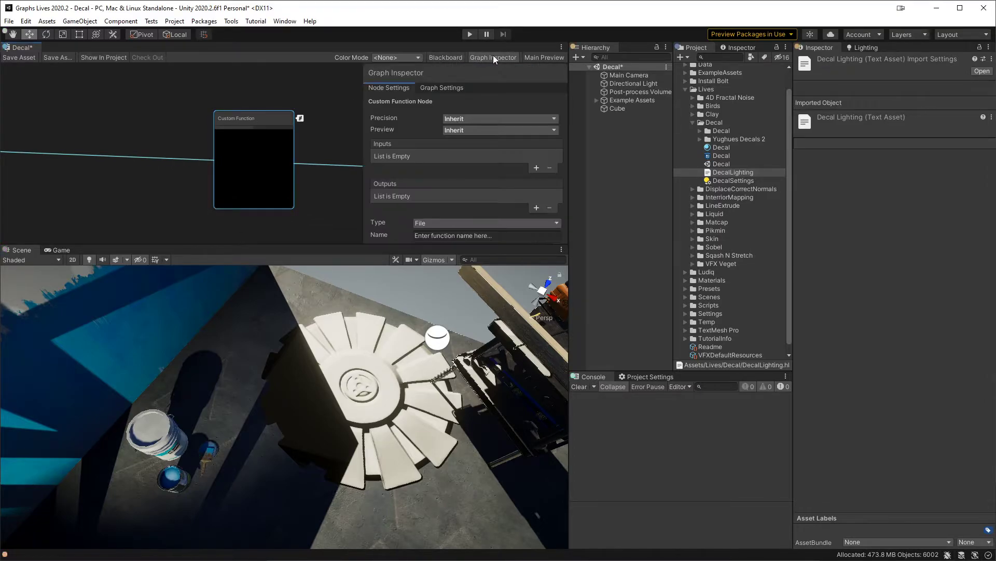
click(536, 168)
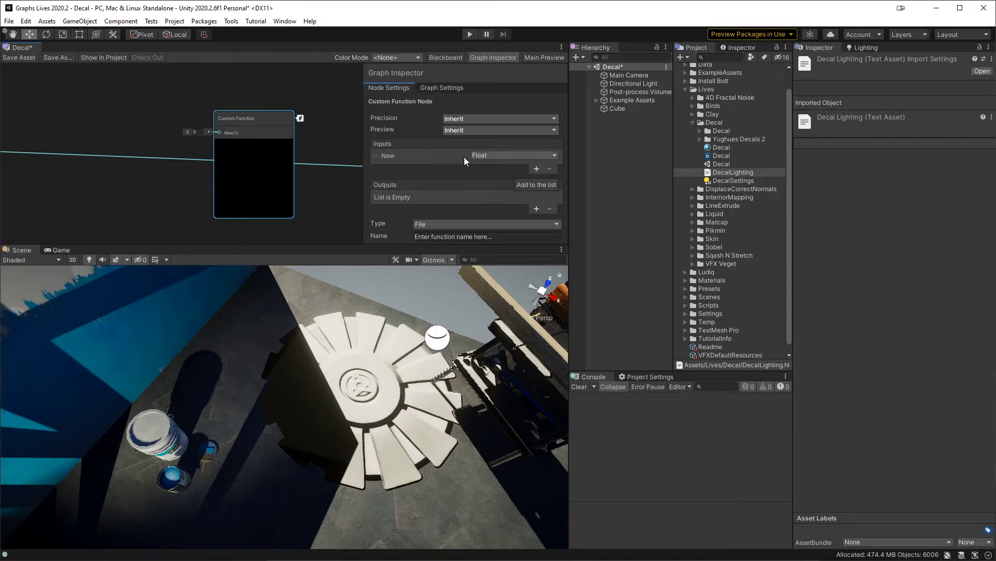
click(495, 156)
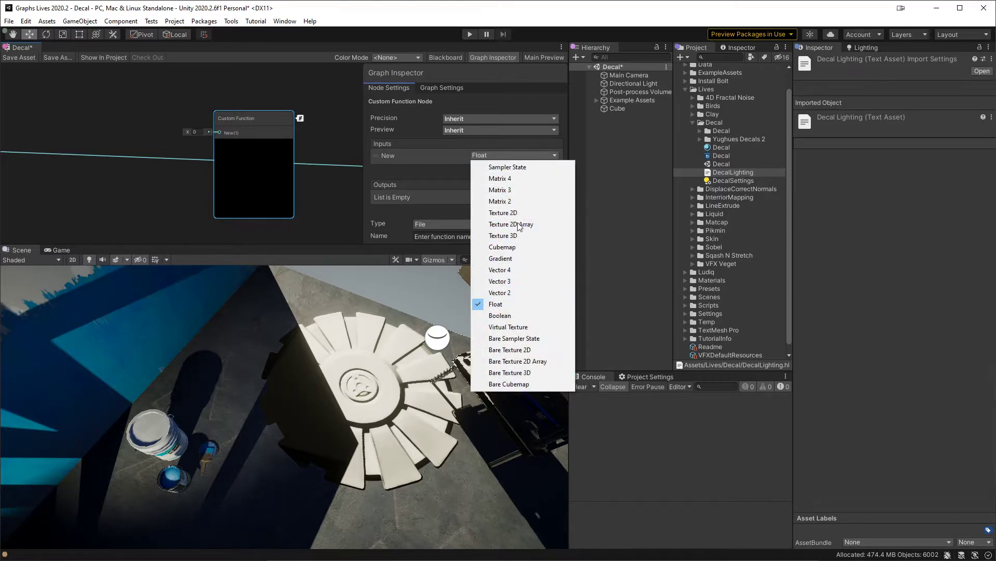
click(516, 269)
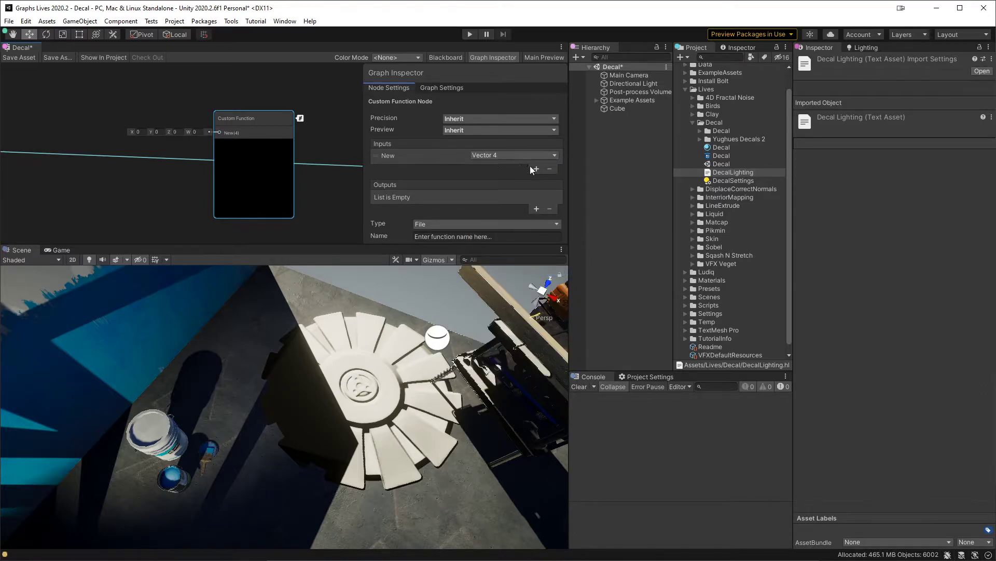
click(384, 157)
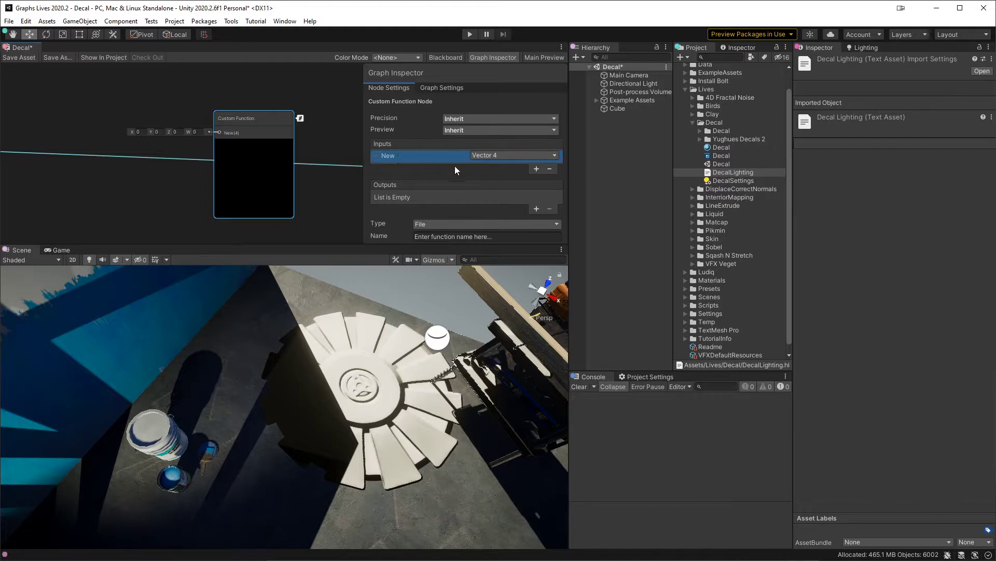
click(548, 169)
Step: Add a Vector 4 output named color to the Custom Function node
click(538, 208)
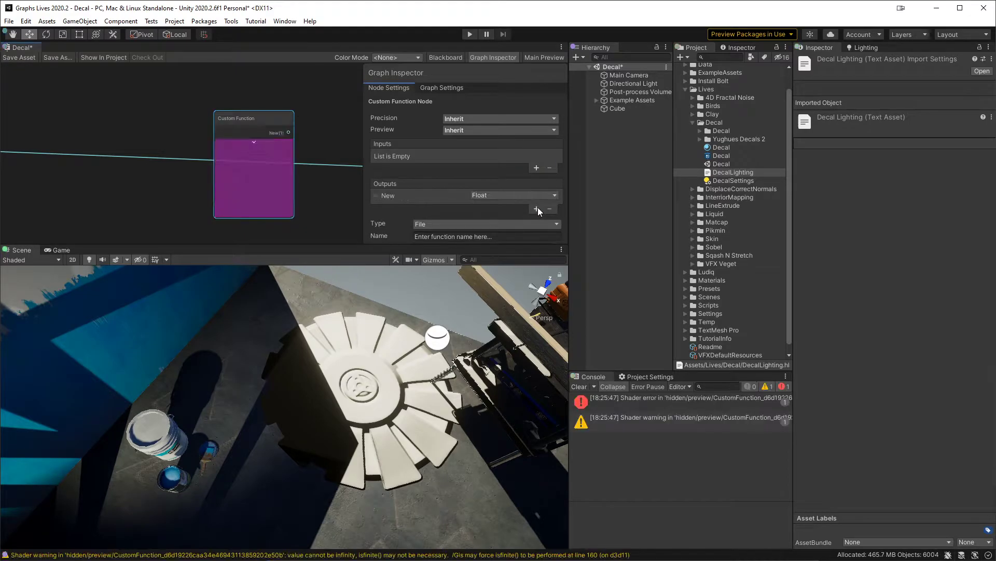
click(494, 196)
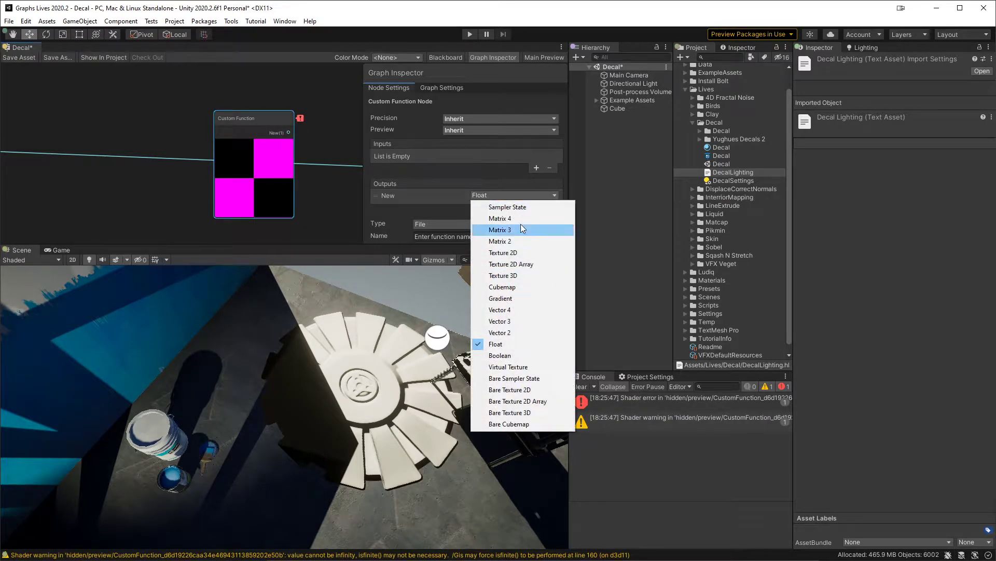
click(515, 309)
click(389, 195)
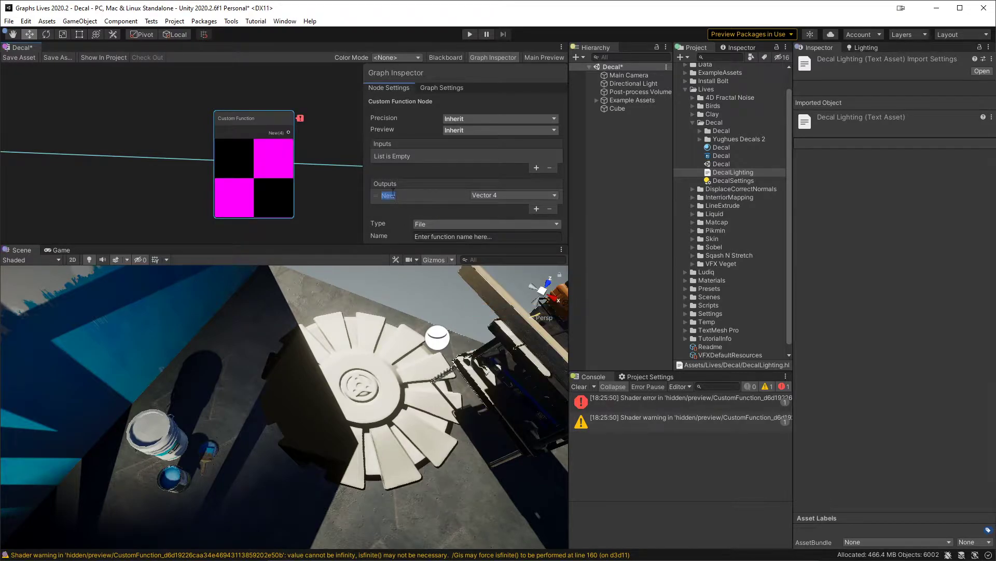
text(color)
key(Return)
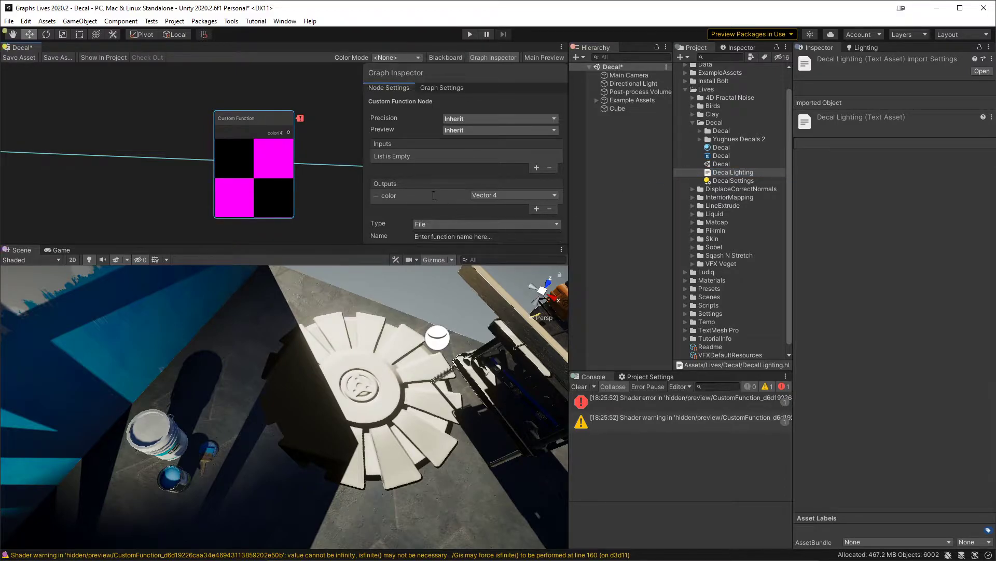
Step: Assign the DecalLighting file as the Custom Function node's source and open that file in Rider
drag(331, 244, 332, 288)
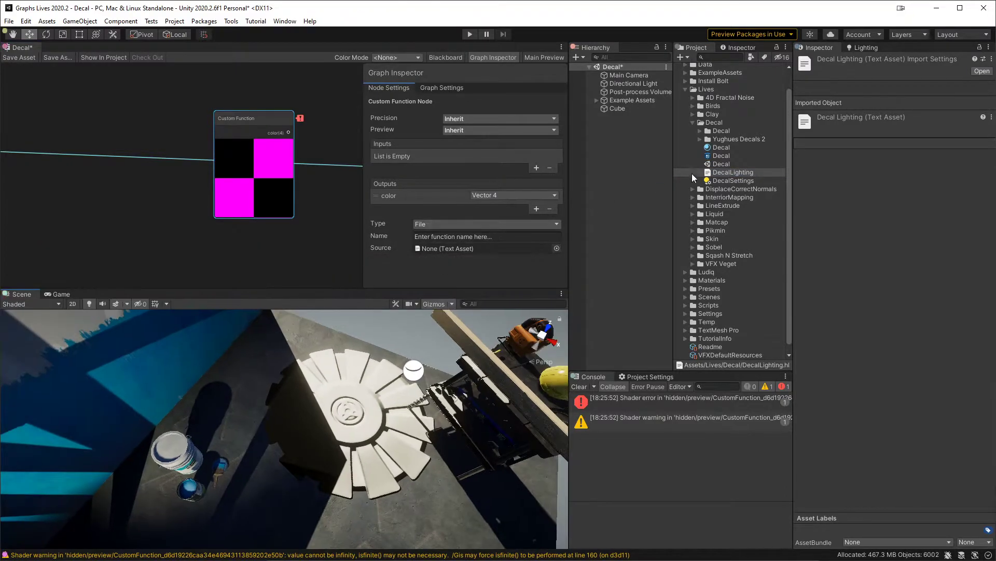
drag(732, 172, 482, 251)
double_click(483, 251)
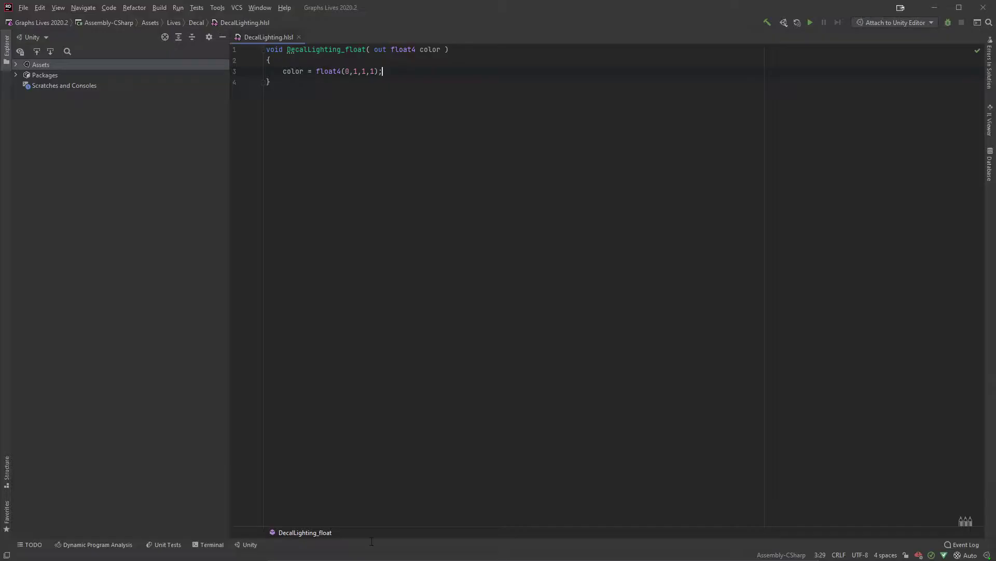
Step: Copy the function name from the code, return to Unity, enter DecalLighting as the node's function name, and hide the settings
double_click(326, 49)
key(ctrl+c)
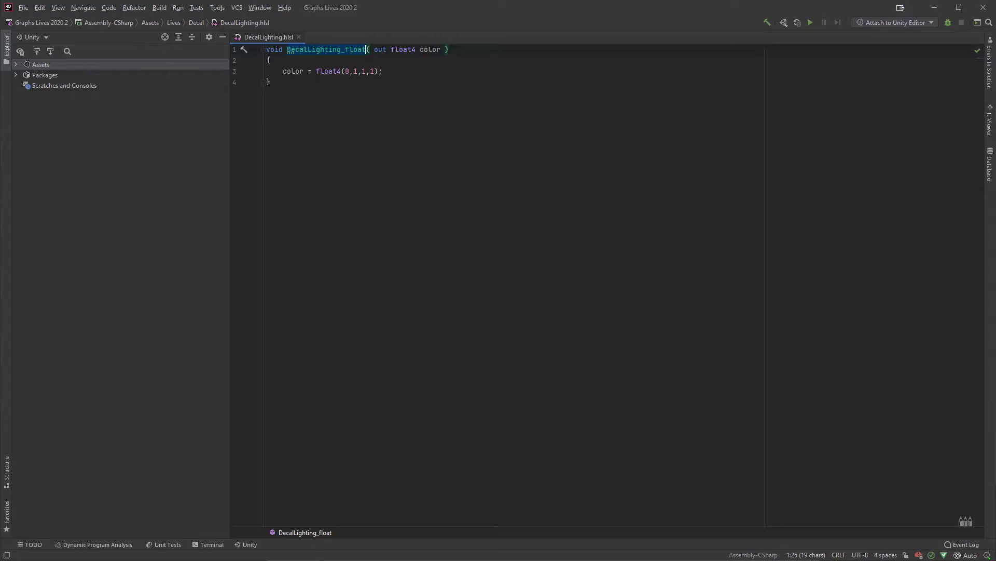
key(alt+Tab)
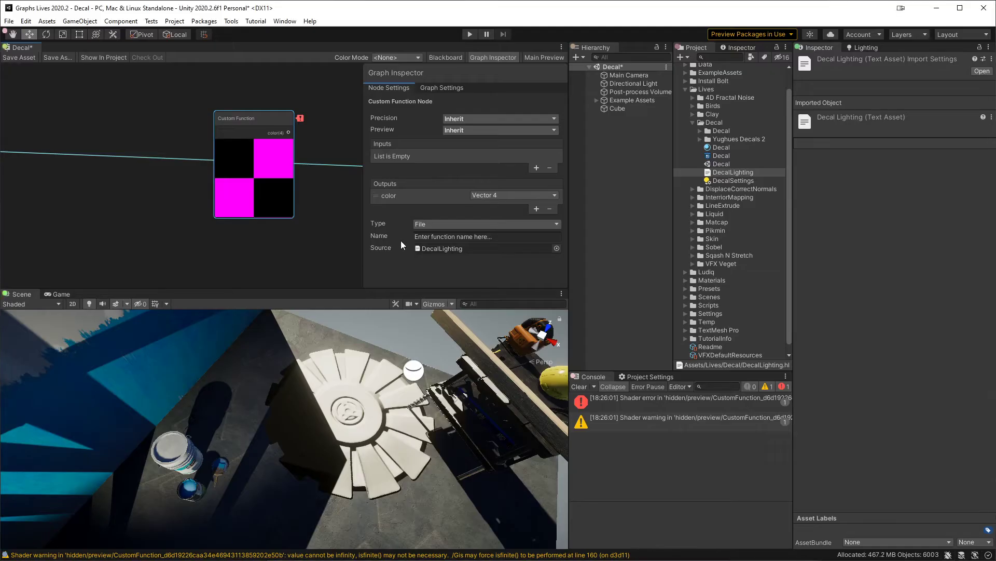
click(437, 236)
key(ctrl+v)
key(BackSpace)
key(BackSpace)
key(BackSpace)
key(BackSpace)
key(BackSpace)
key(BackSpace)
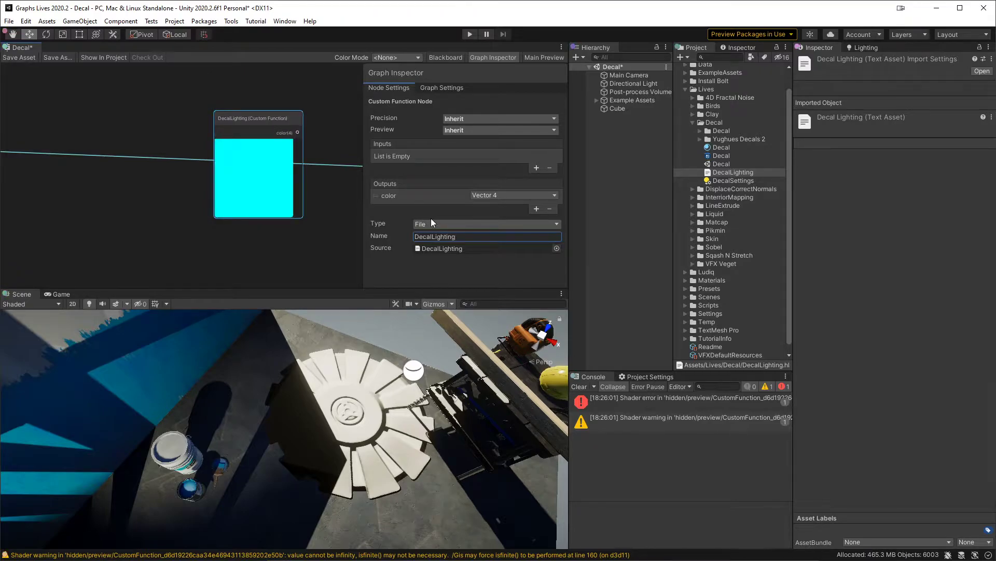
click(323, 98)
click(493, 58)
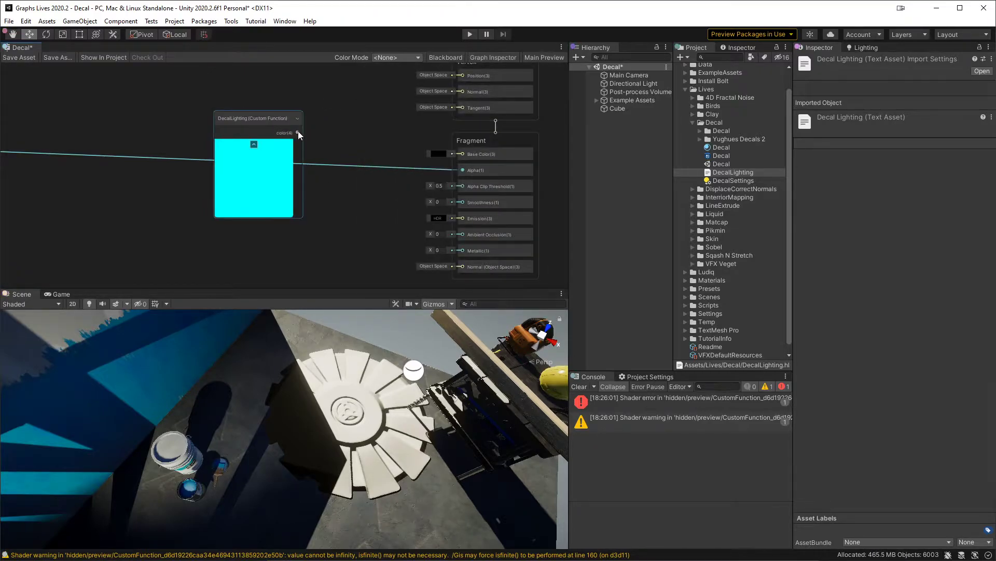
drag(269, 122, 263, 158)
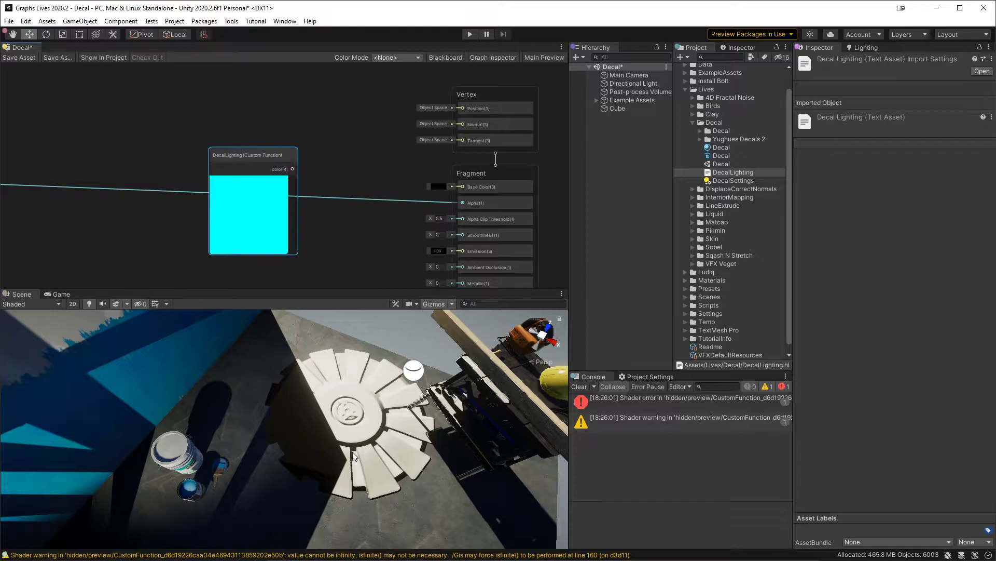
Step: Switch to Rider and add the parameters float3 albedo and float smoothness before the out float4 color parameter
key(alt+Tab)
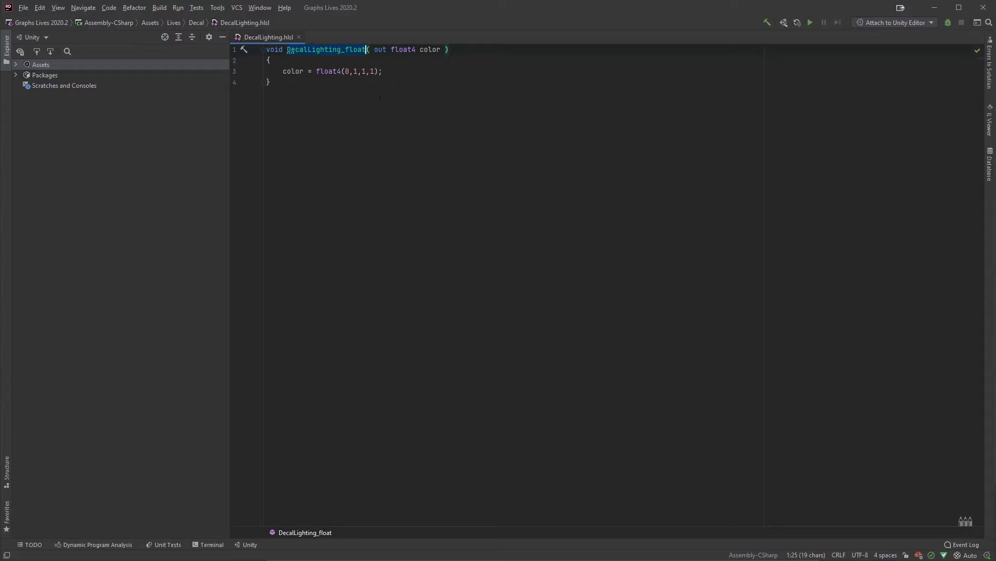
click(375, 51)
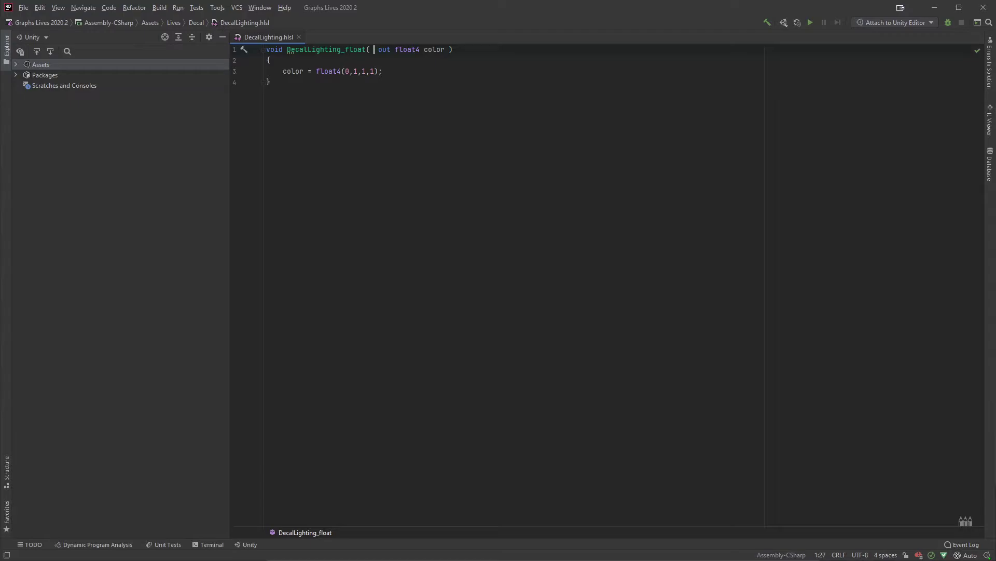
text(float3 albd)
key(BackSpace)
text(edo,)
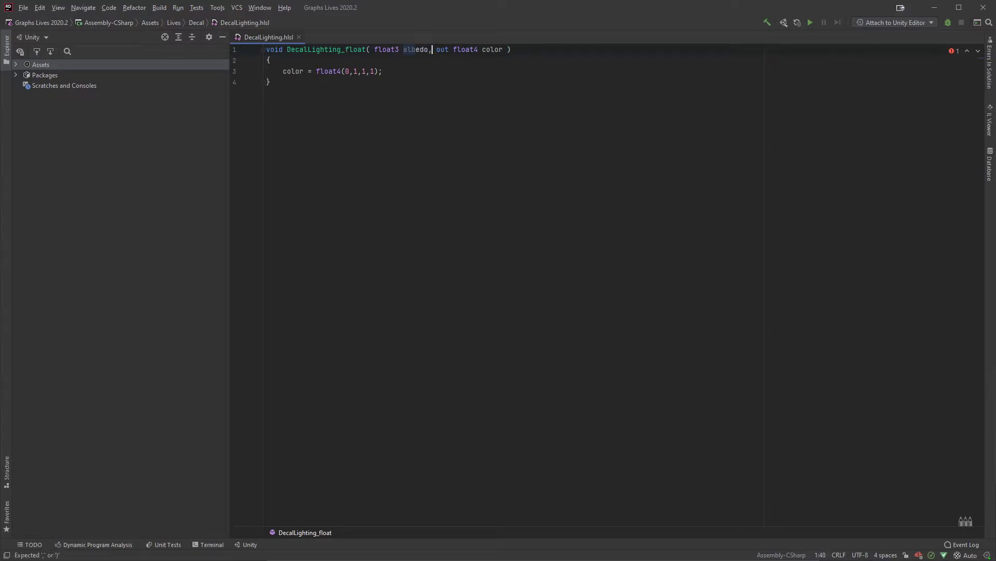
text( float smooth)
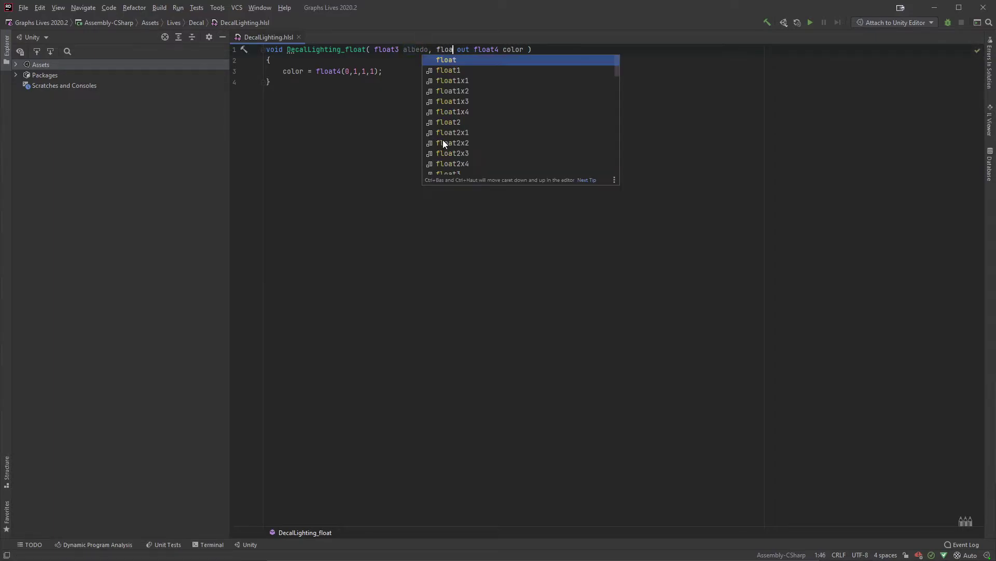
text(ness, )
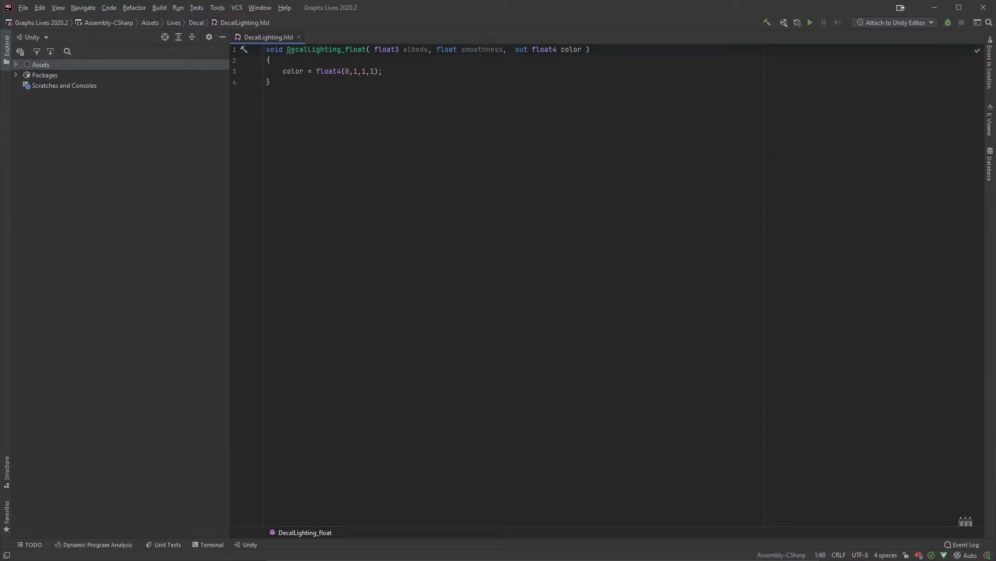
text(float)
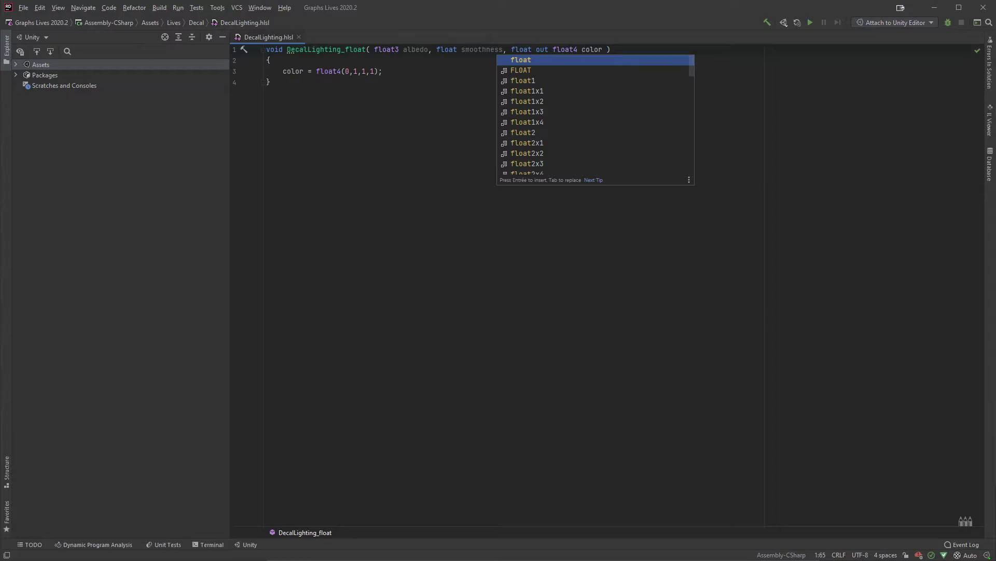
Step: Add the parameters float metallic and float3 positionWS to the DecalLighting_float signature, before the out float4 color parameter
key(BackSpace)
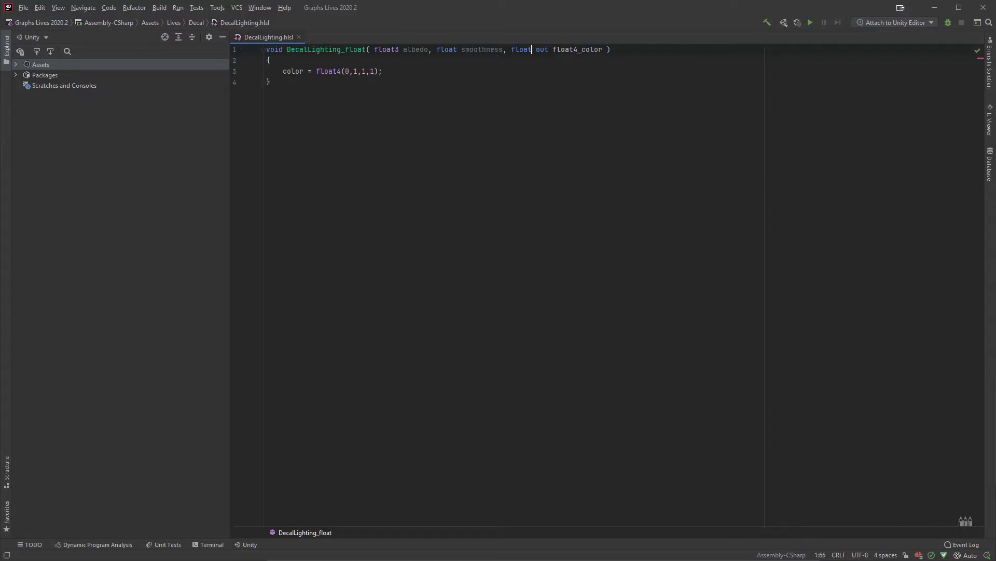
text(metallic )
text(, float)
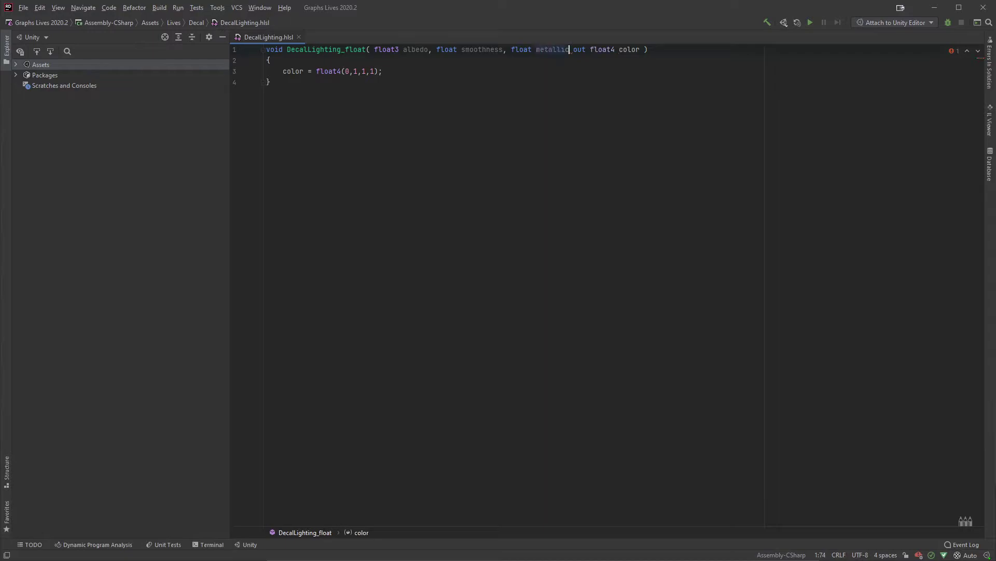
text(3 positionW)
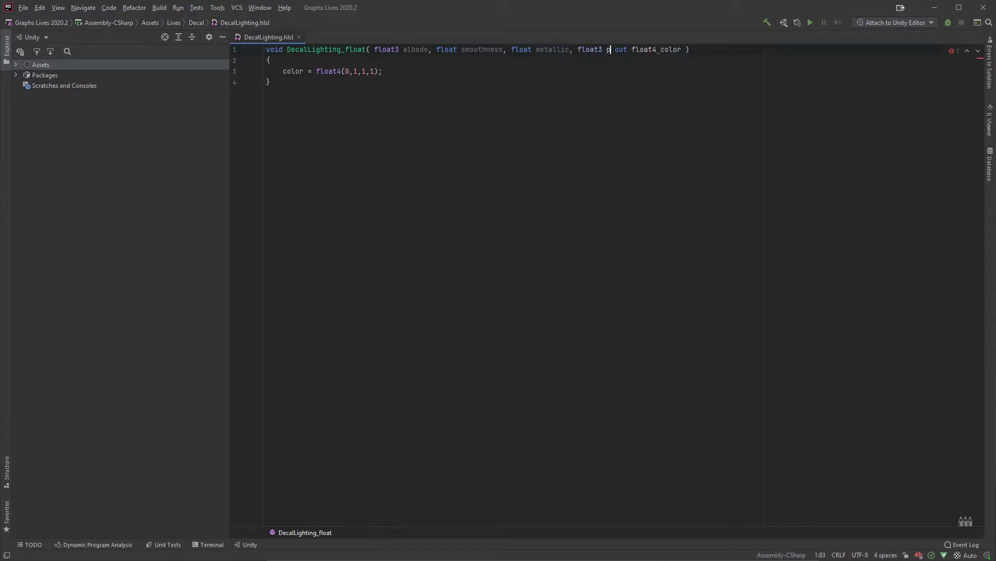
text(S, float)
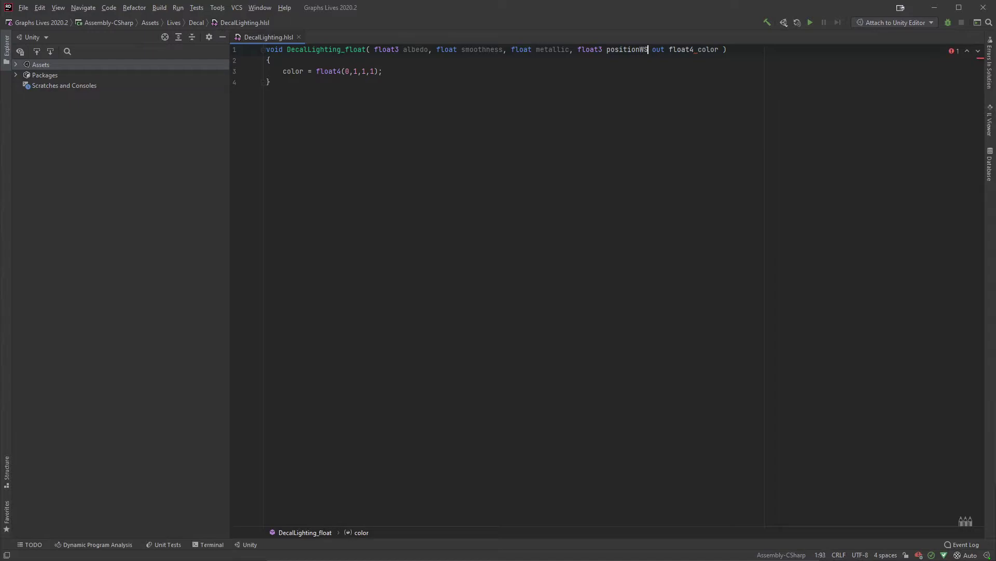
text(3)
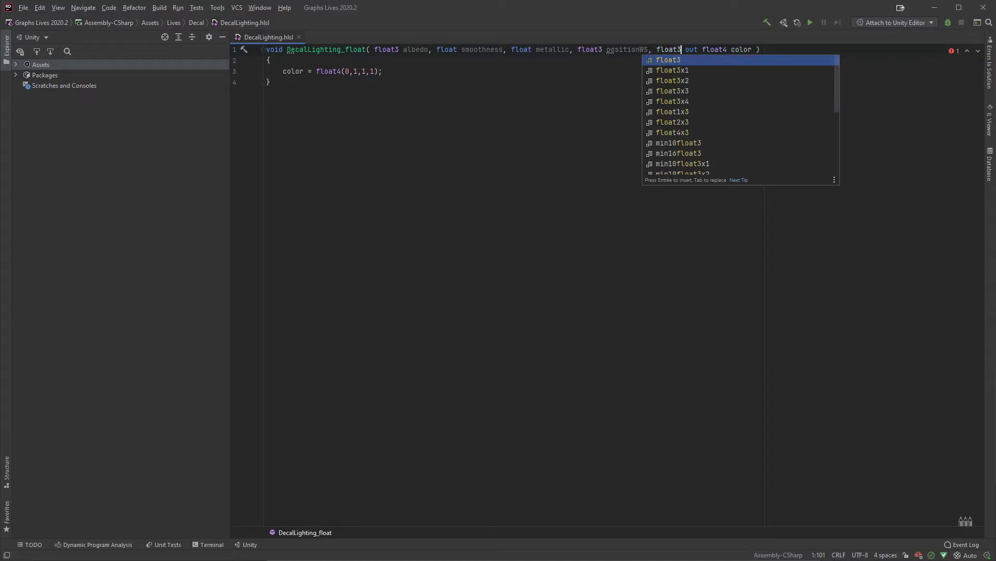
text( normal )
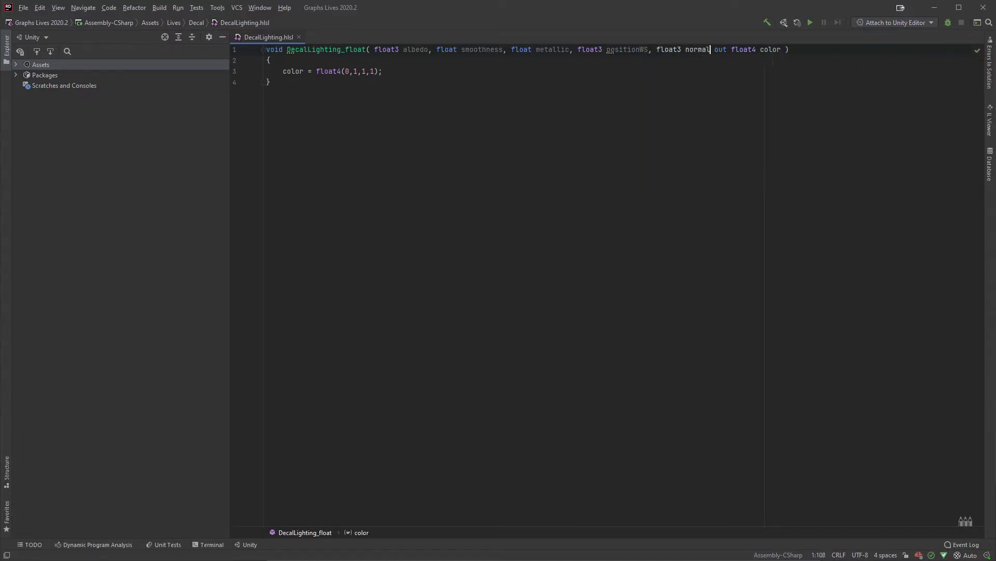
text(WS)
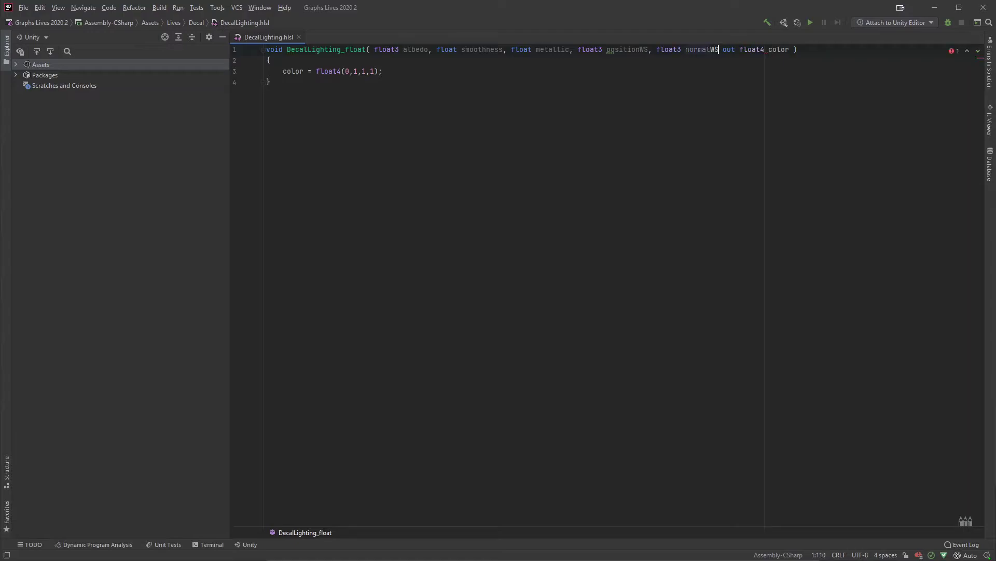
text(, float)
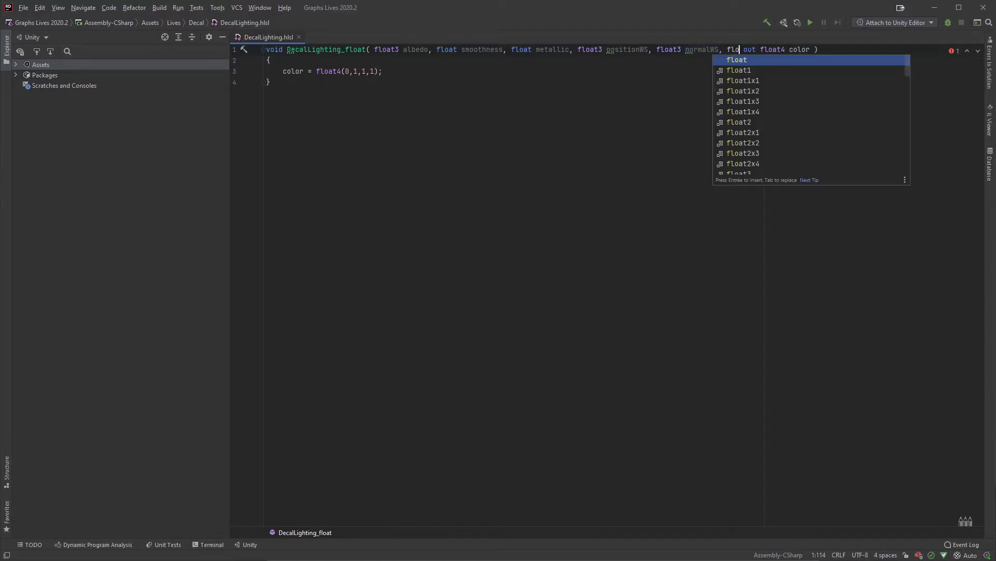
text(3 )
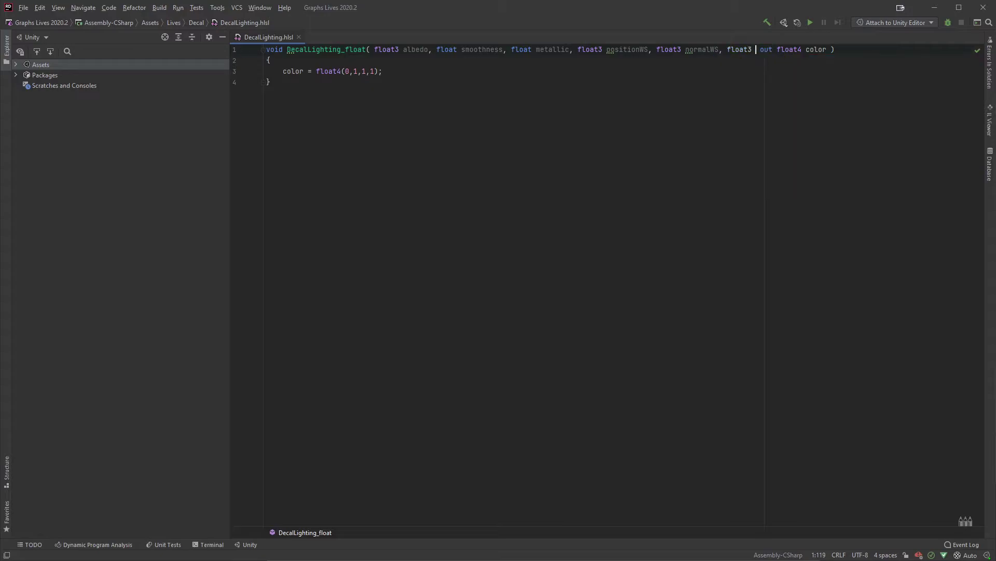
text(viewDirectionWS,)
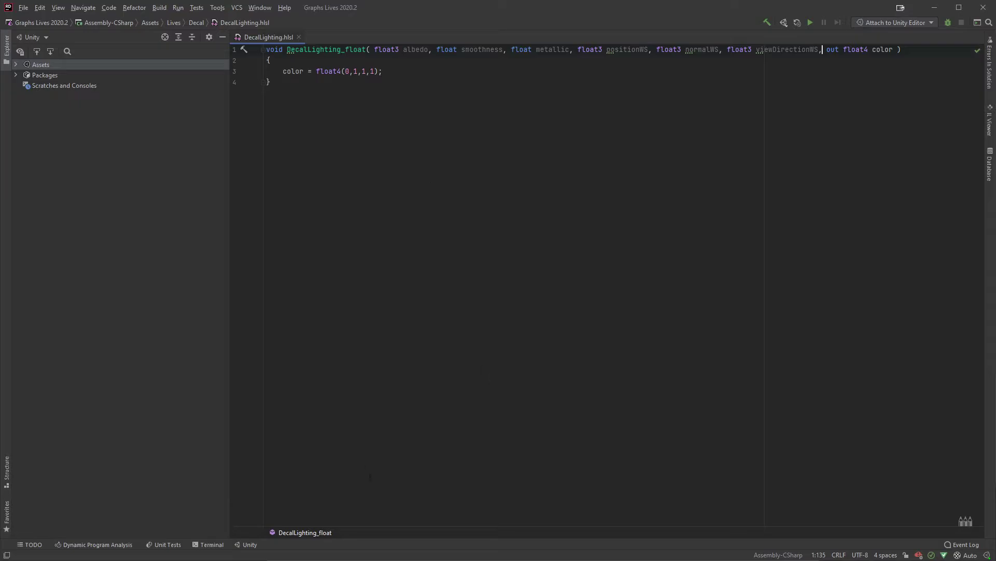
Step: Switch to Unity, reopen the DecalLighting Custom Function node's settings and add six inputs to the node
key(alt+Tab)
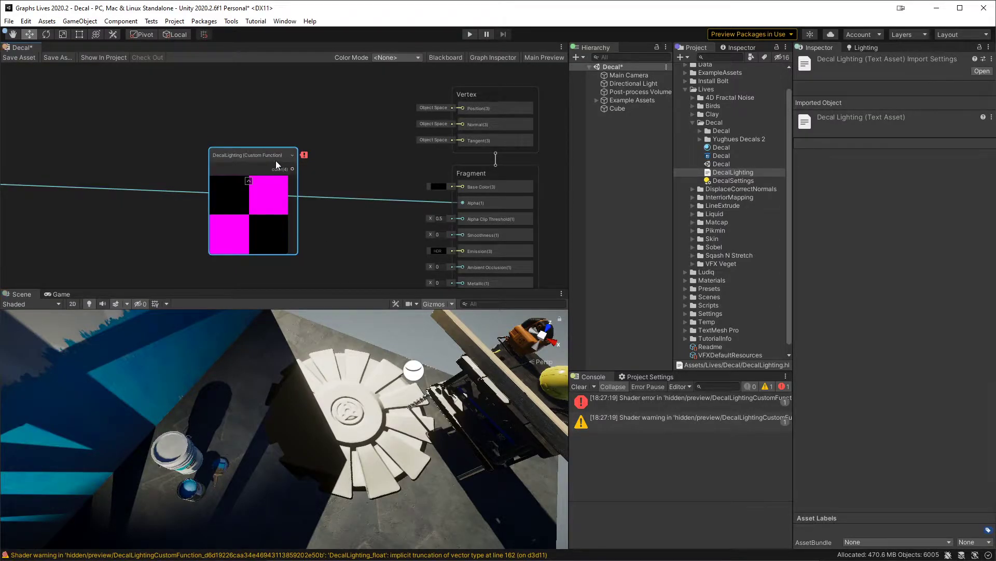
click(493, 58)
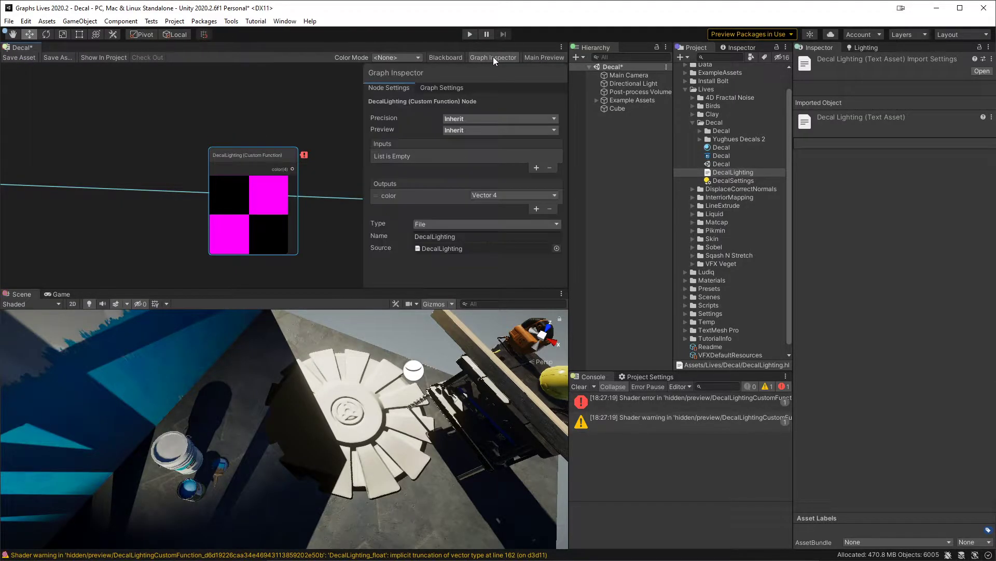
click(443, 88)
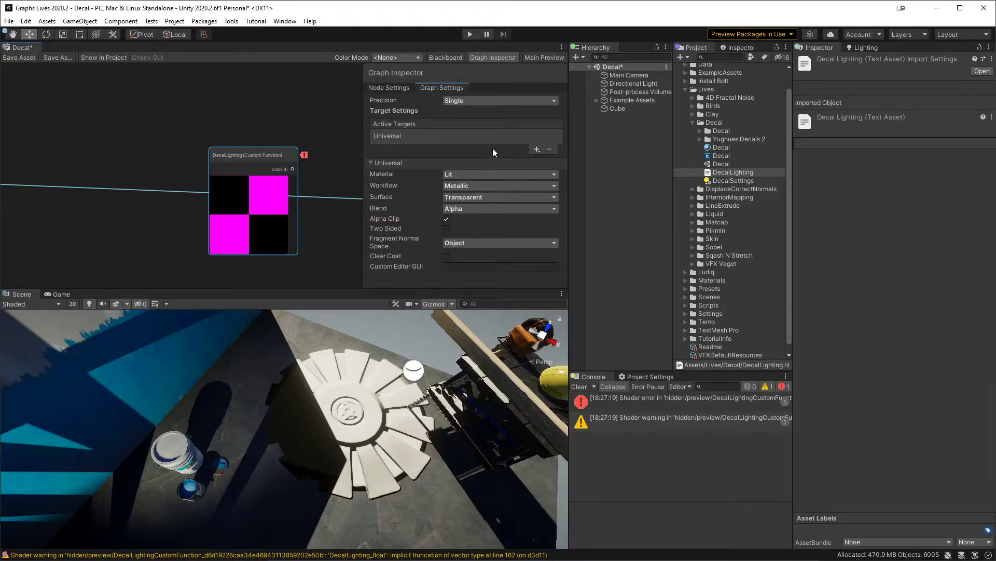
click(377, 87)
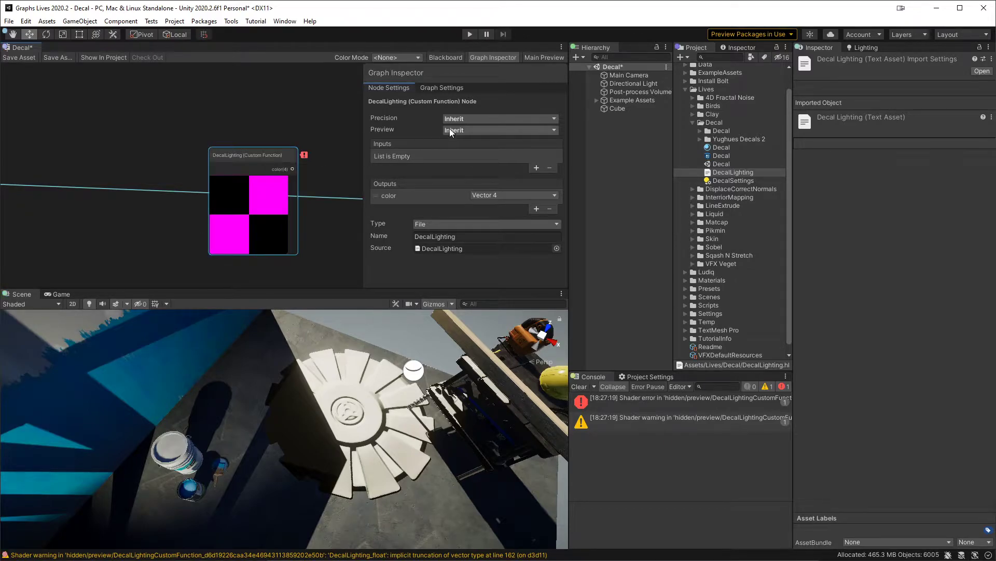
click(538, 168)
click(539, 180)
click(540, 192)
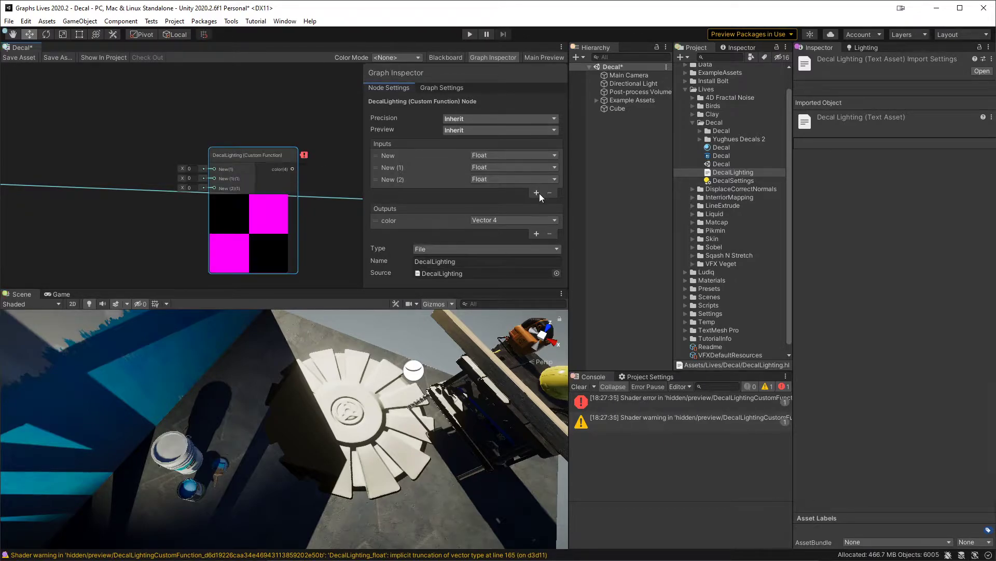
click(540, 204)
scroll(537, 207, down, 1)
click(537, 191)
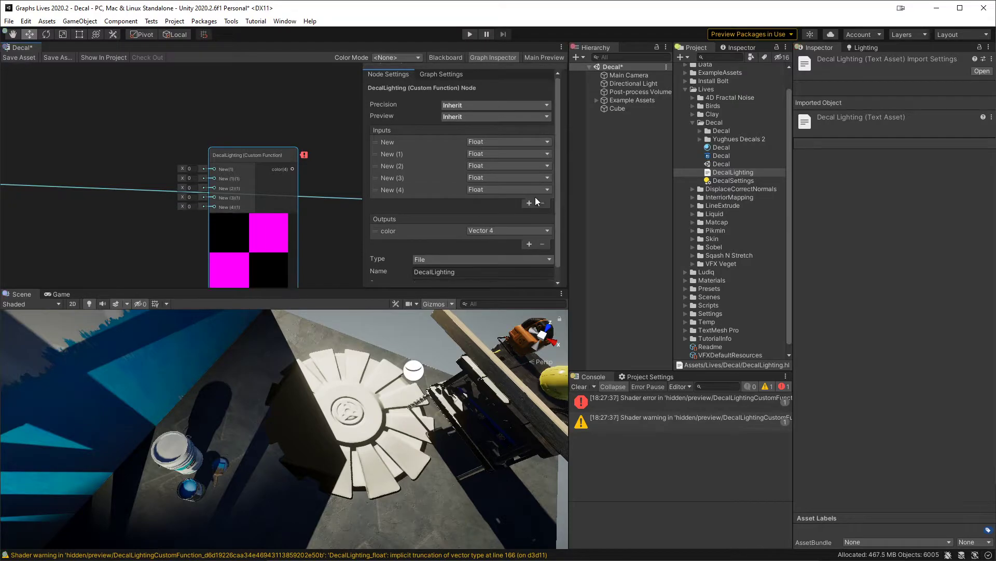
click(529, 204)
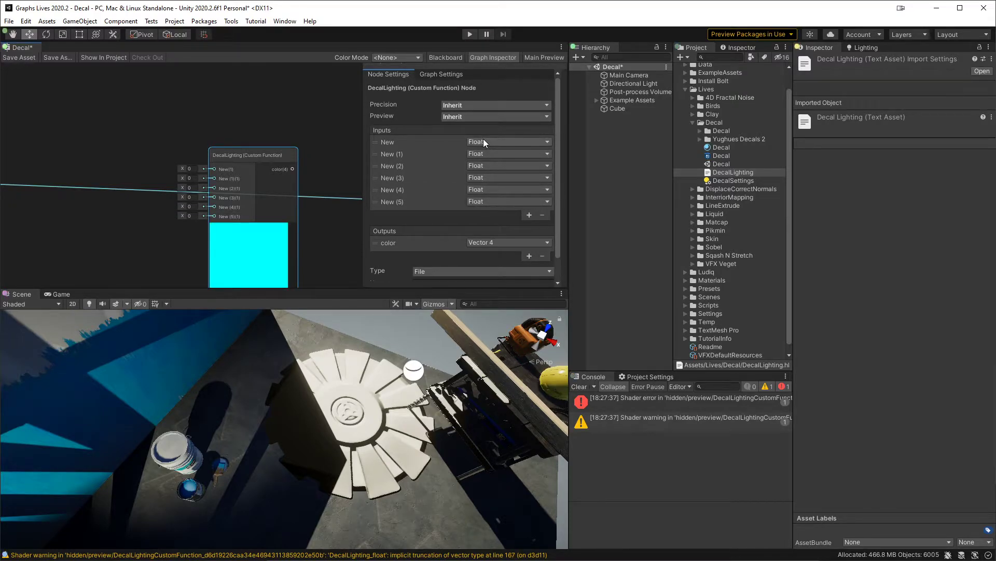
Step: Change the first, fourth, fifth and sixth inputs of the Custom Function node to Vector 3
click(484, 140)
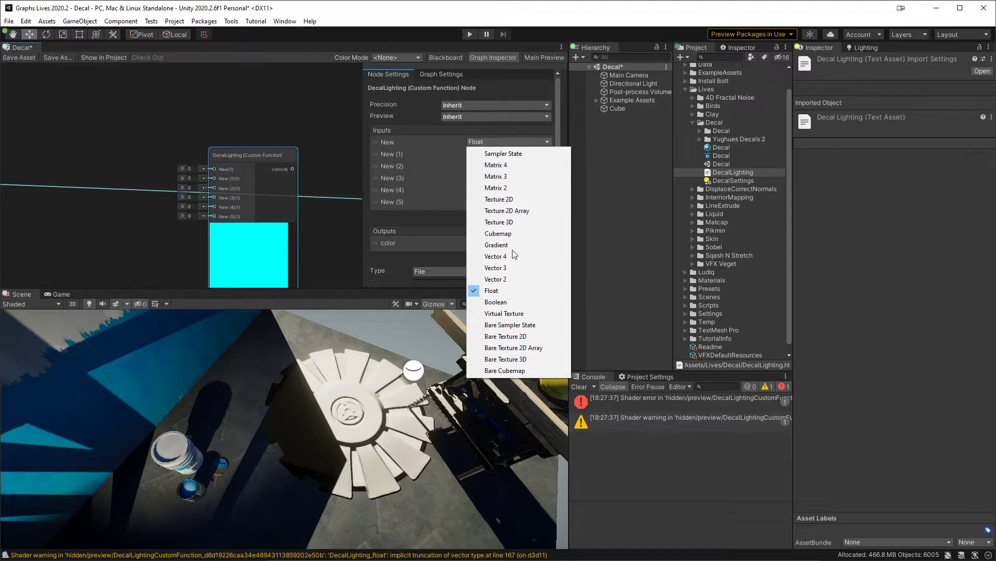
click(507, 267)
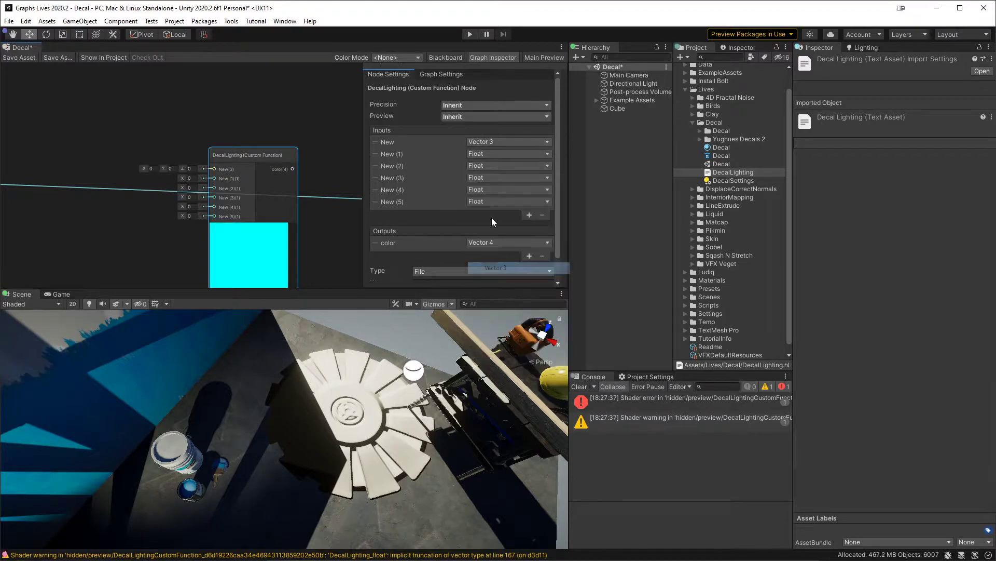
click(494, 178)
click(518, 299)
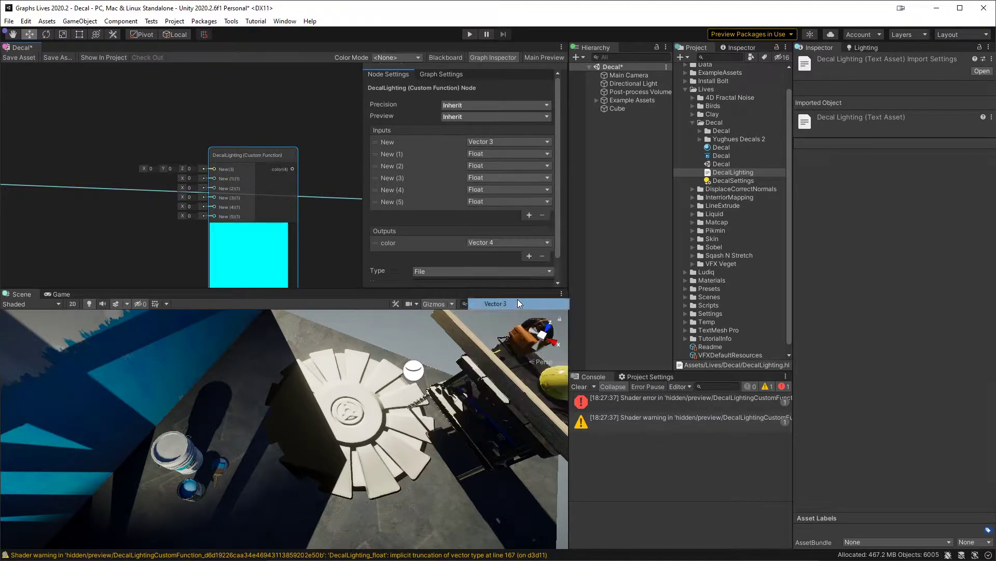
click(500, 199)
click(508, 313)
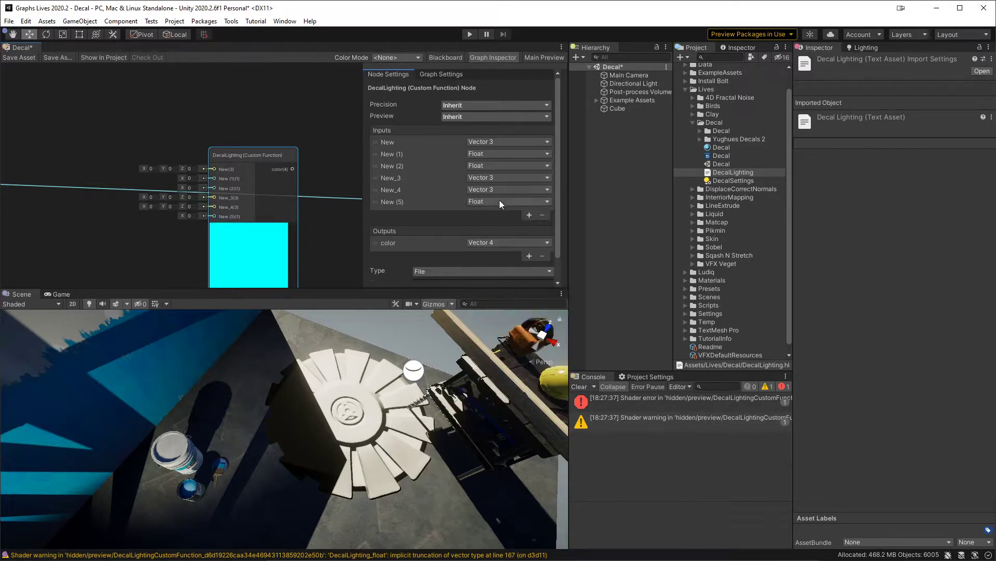
click(500, 202)
click(507, 327)
Step: Copy the parameter name albedo from the code in Rider and rename the node's first input in Unity with it
key(alt+Tab)
double_click(413, 54)
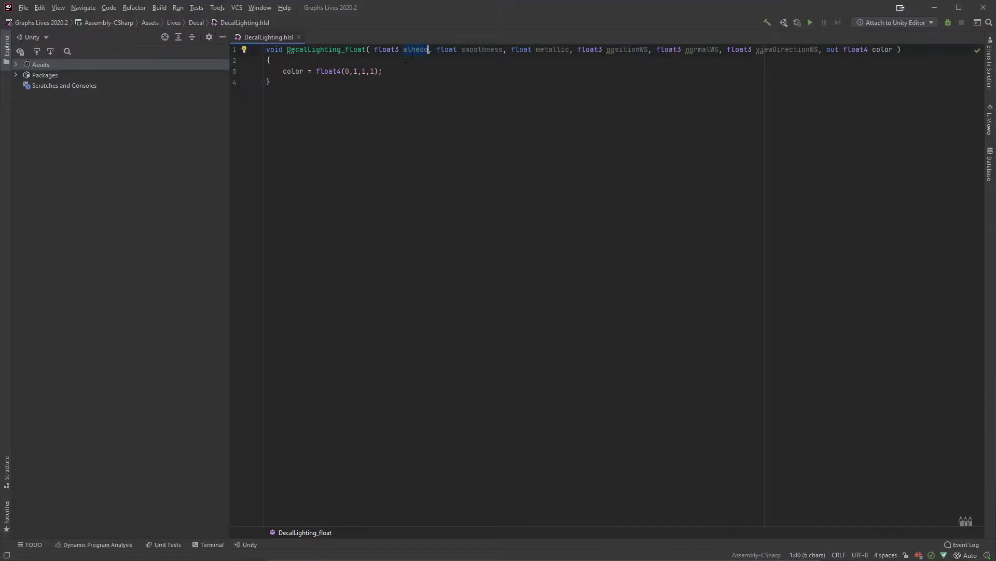
key(alt+Tab)
click(395, 141)
text(albedo)
Step: Copy the parameter name smoothness from the Rider code and use it to rename the node's second input in Unity
key(alt+Tab)
double_click(483, 49)
key(ctrl+c)
key(alt+Tab)
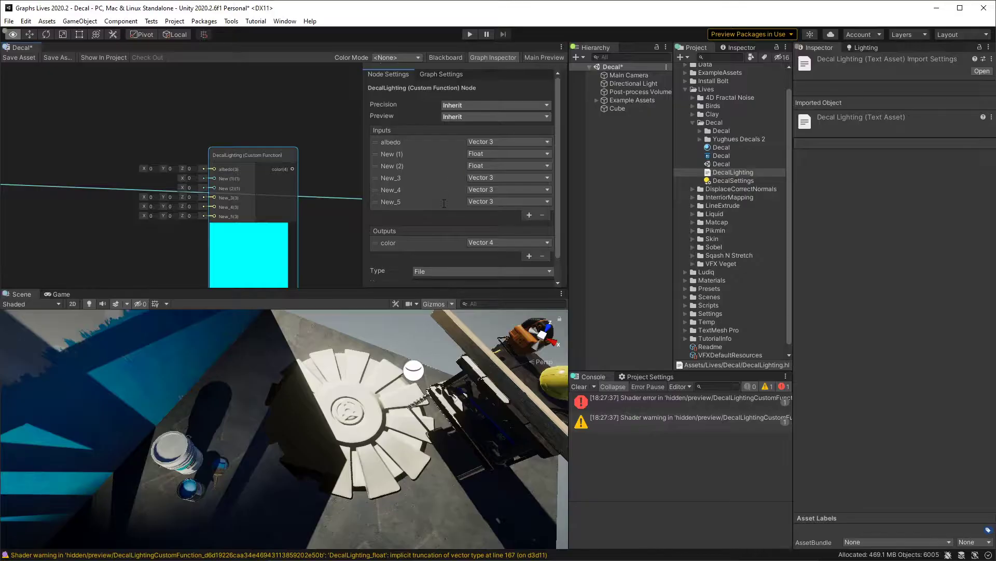
click(396, 154)
key(ctrl+v)
key(ctrl+a)
key(ctrl+v)
Step: Copy the parameter name metallic from the Rider code and use it to rename the node's third input in Unity
key(alt+Tab)
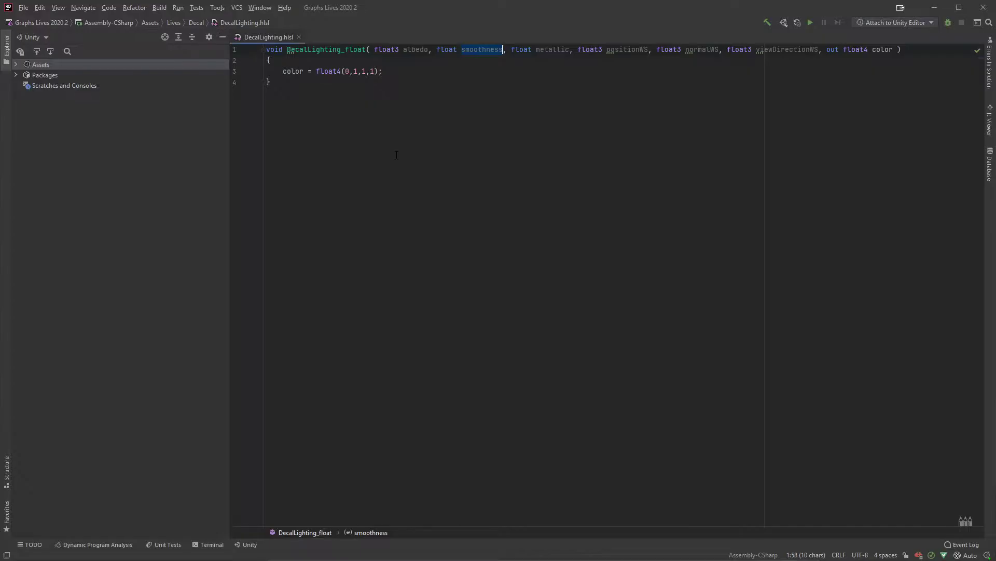
double_click(558, 51)
key(ctrl+c)
key(alt+Tab)
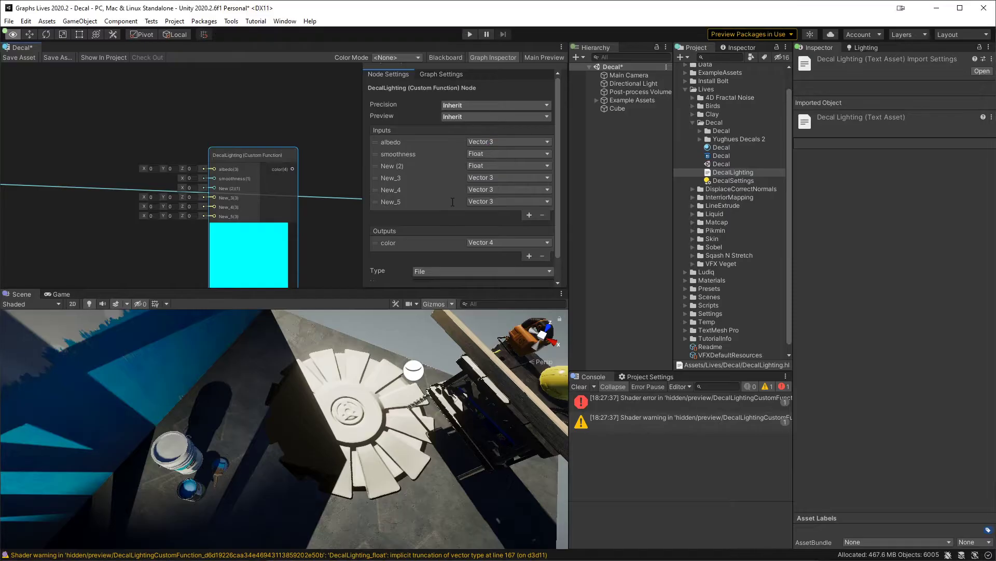
click(404, 168)
key(ctrl+a)
key(ctrl+v)
key(Return)
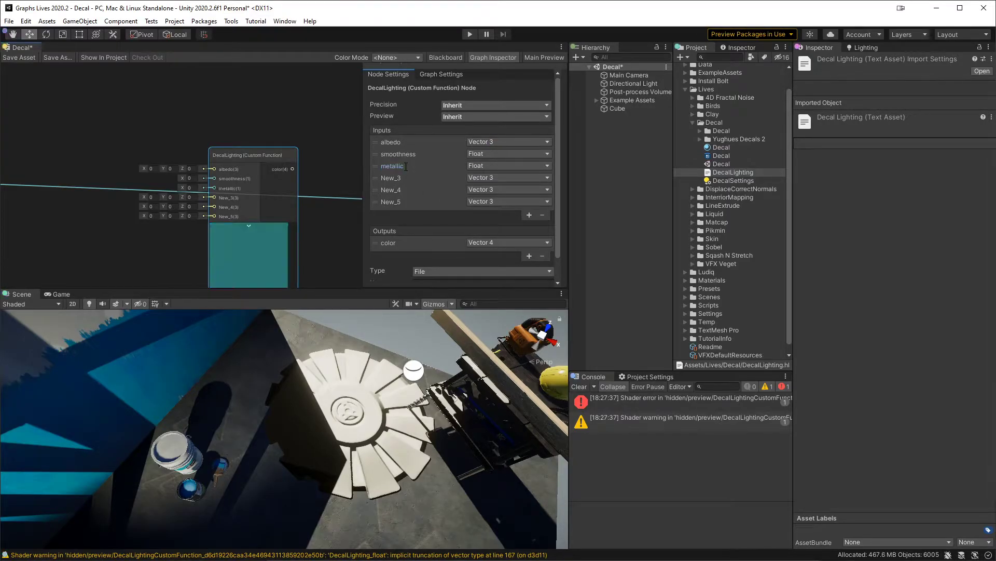
Step: Copy the parameter name positionWS from the Rider code and use it to rename the node's fourth input in Unity
key(alt+Tab)
double_click(628, 50)
key(ctrl+c)
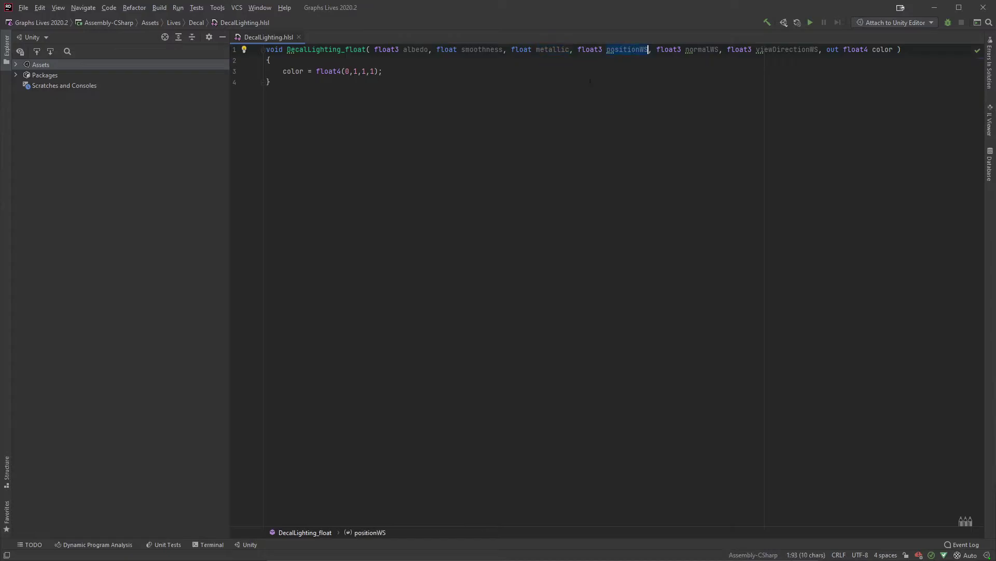
key(alt+Tab)
click(404, 178)
key(ctrl+a)
key(ctrl+v)
key(Return)
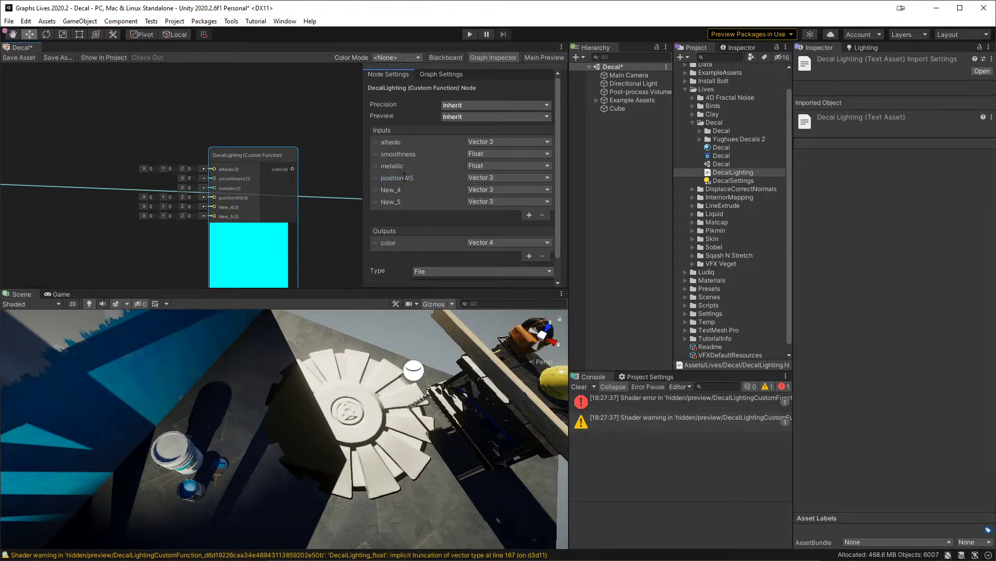
Step: Copy the parameter name normalWS from the Rider code and use it to rename the node's fifth input in Unity
key(alt+Tab)
double_click(703, 50)
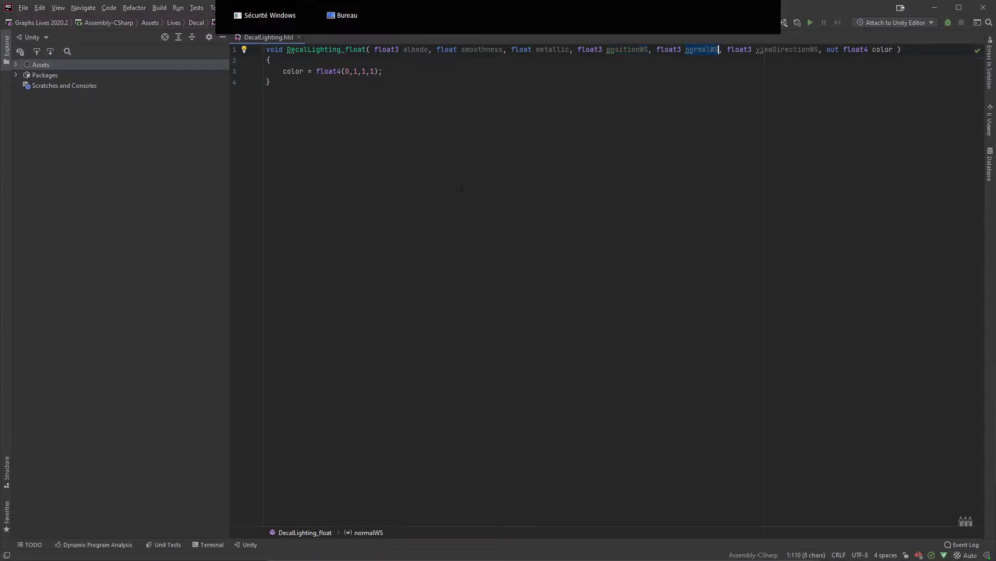
key(ctrl+c)
key(alt+Tab)
key(ctrl+a)
key(ctrl+v)
key(Return)
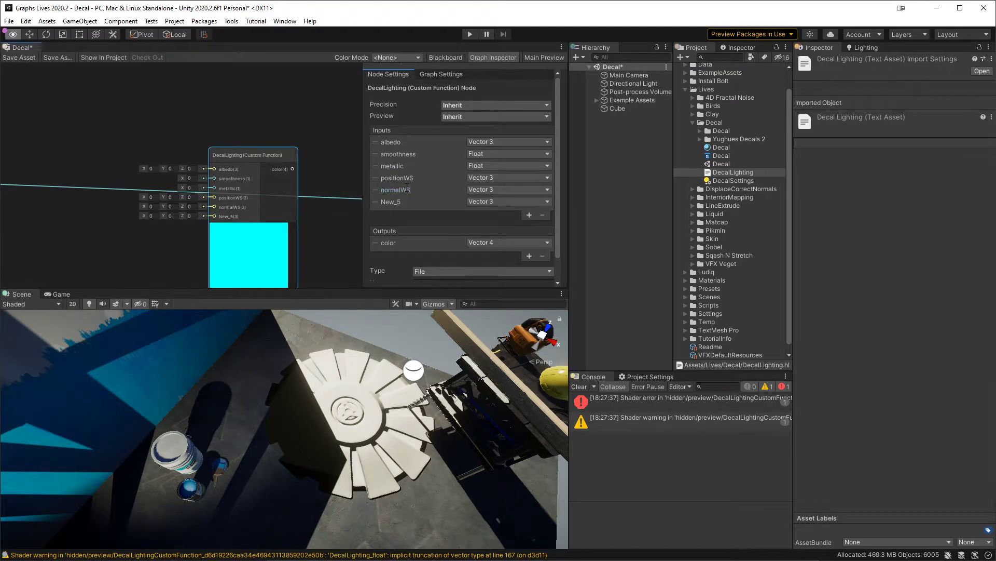
Step: Rename the node's sixth input viewDirectionWS with the name copied from Rider, deselect the node, and return to Rider
key(alt+Tab)
key(ctrl+c)
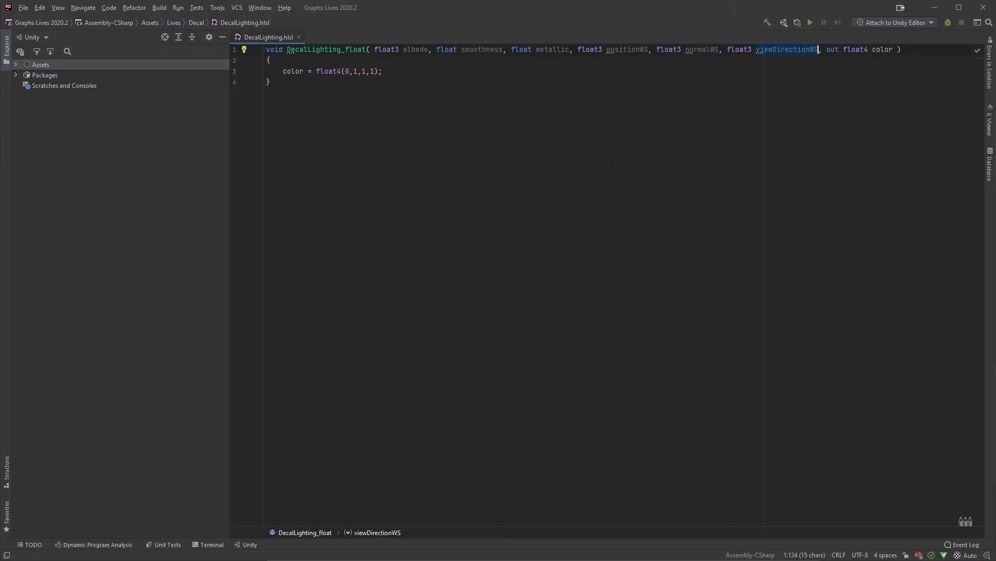
key(alt+Tab)
click(410, 201)
key(ctrl+v)
key(Return)
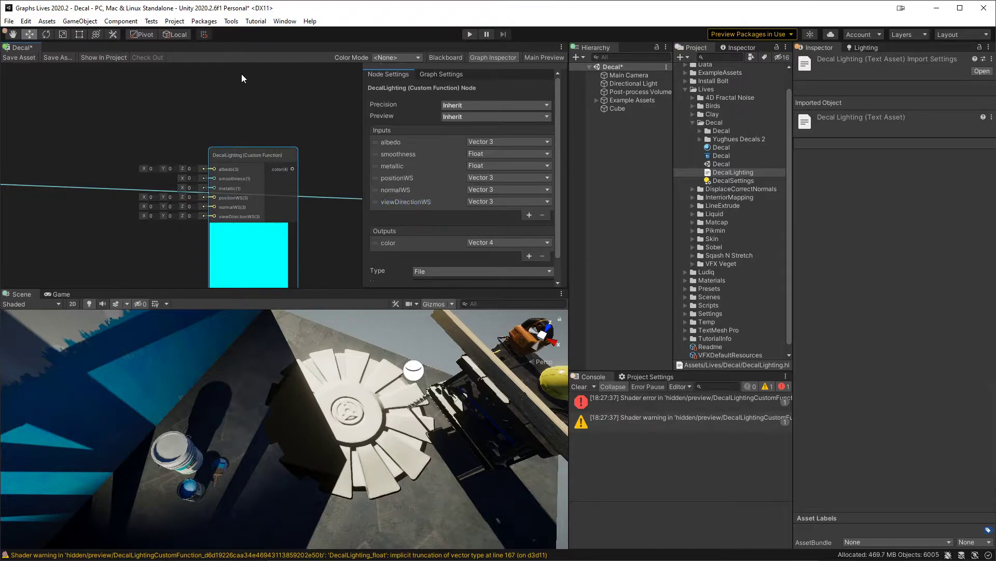
click(242, 76)
middle_drag(290, 132, 281, 96)
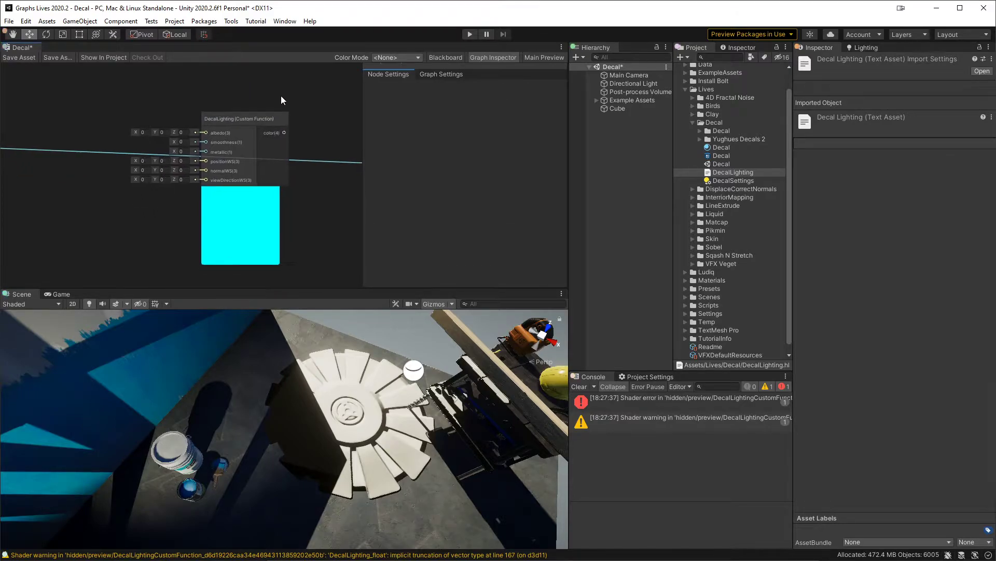
key(alt+Tab)
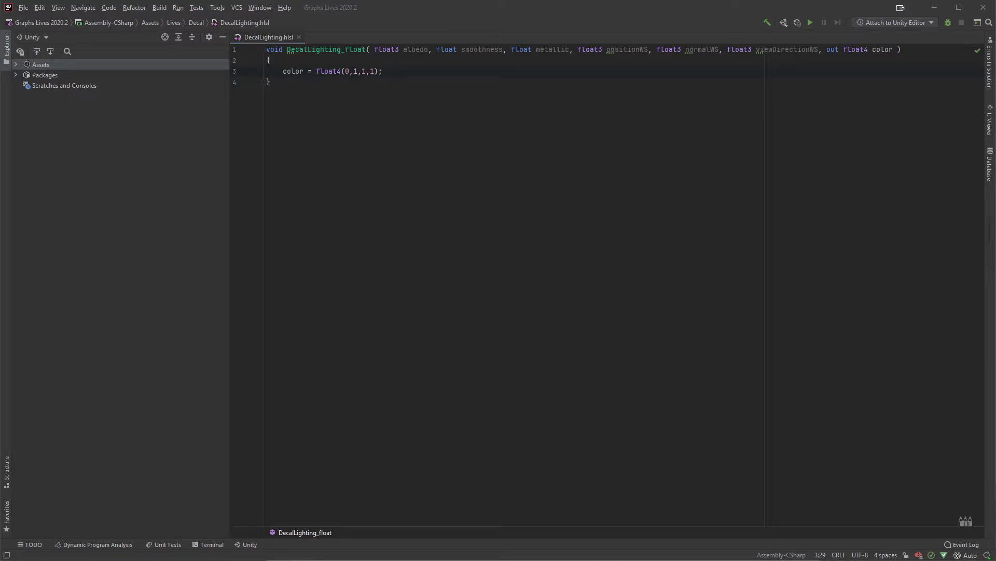
Step: Below the color assignment in DecalLighting_float, add an #ifdef SHADERGRAPH_PREVIEW block with #else and #endif, leaving an empty line in each branch
key(Return)
key(Return)
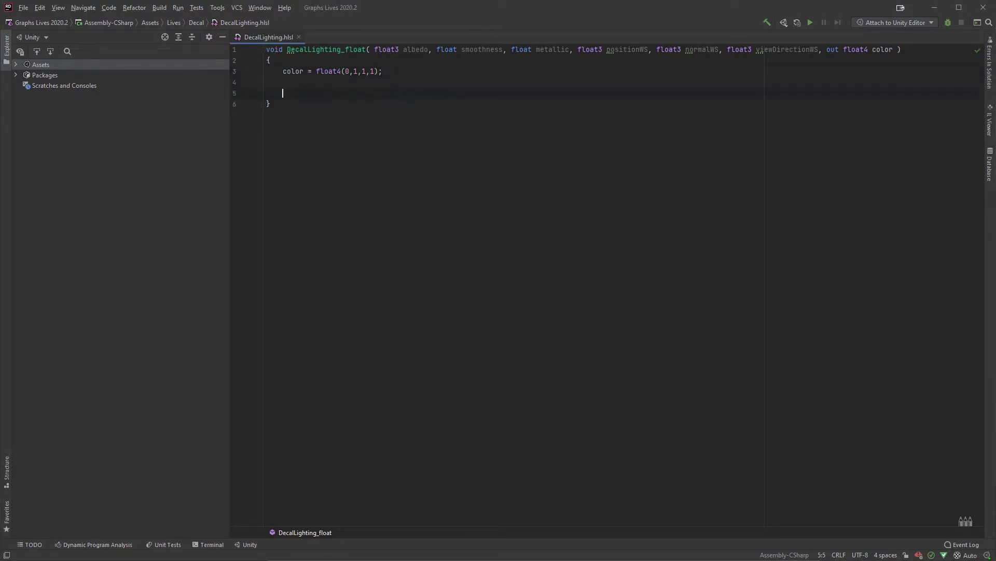
text(#ifdef )
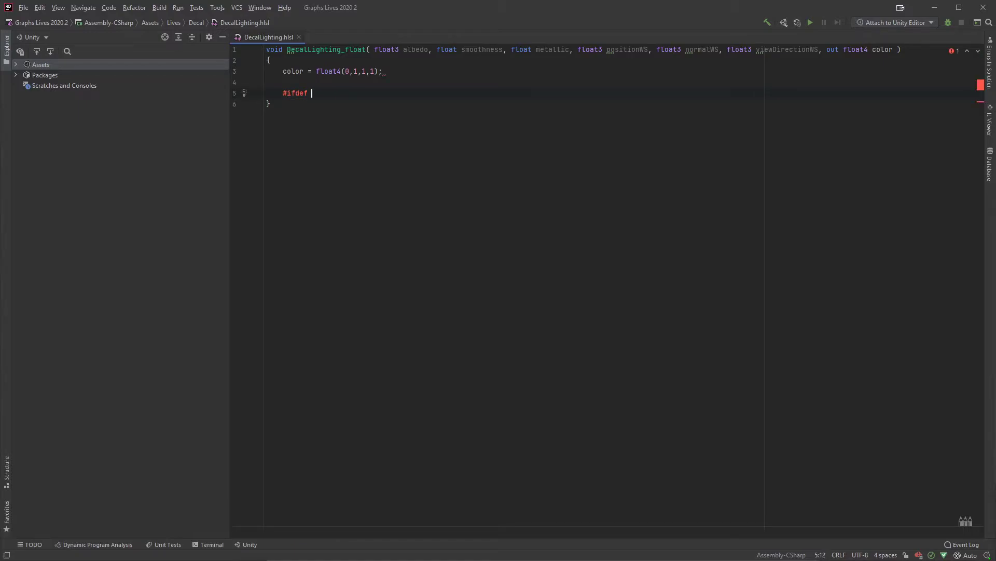
text(SHADERGRAPH_PREVIEW)
key(Return)
key(Return)
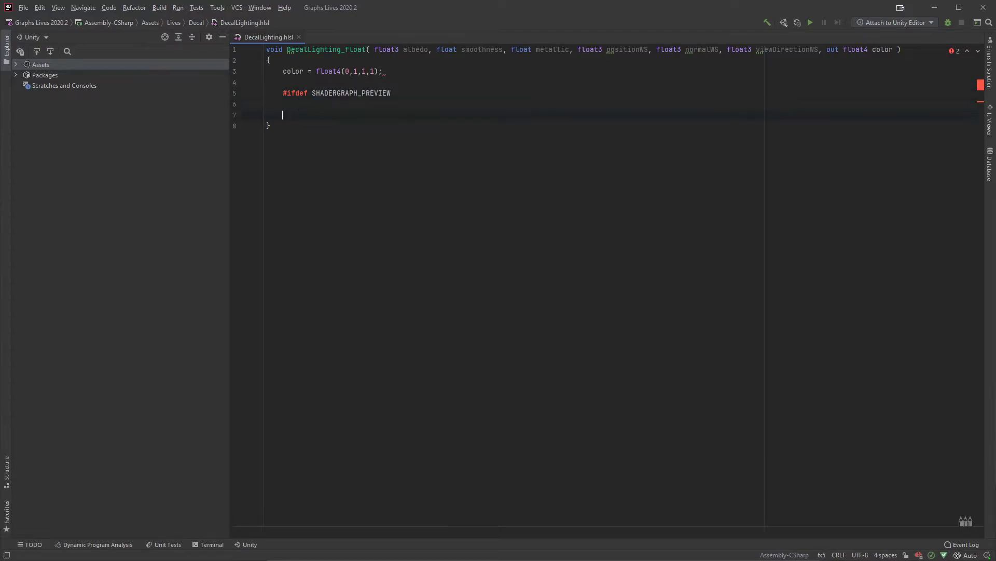
text(#else)
key(Return)
key(Return)
text(#endif)
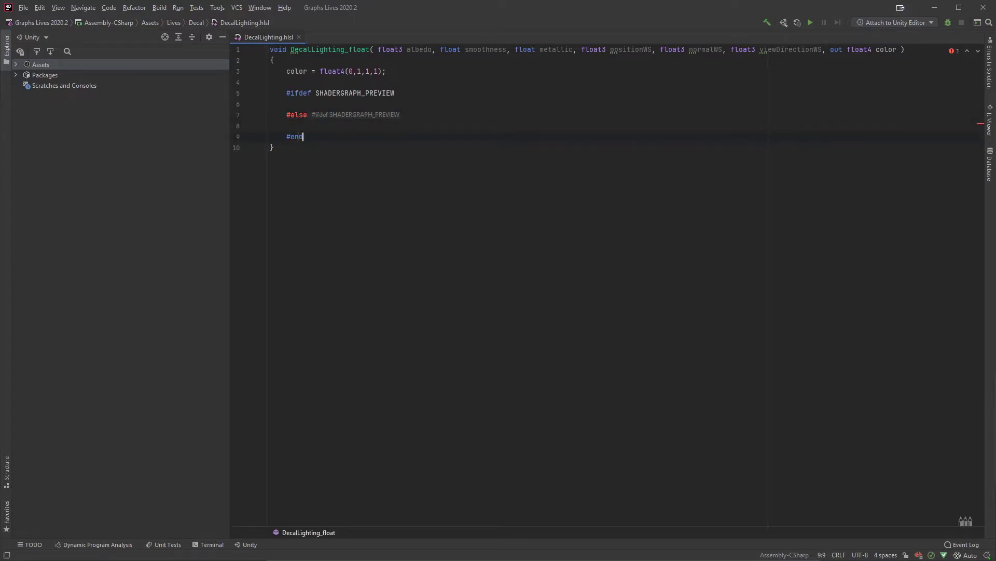
Step: In the SHADERGRAPH_PREVIEW branch, write an indented color assignment starting with color = albedo * normal
click(397, 102)
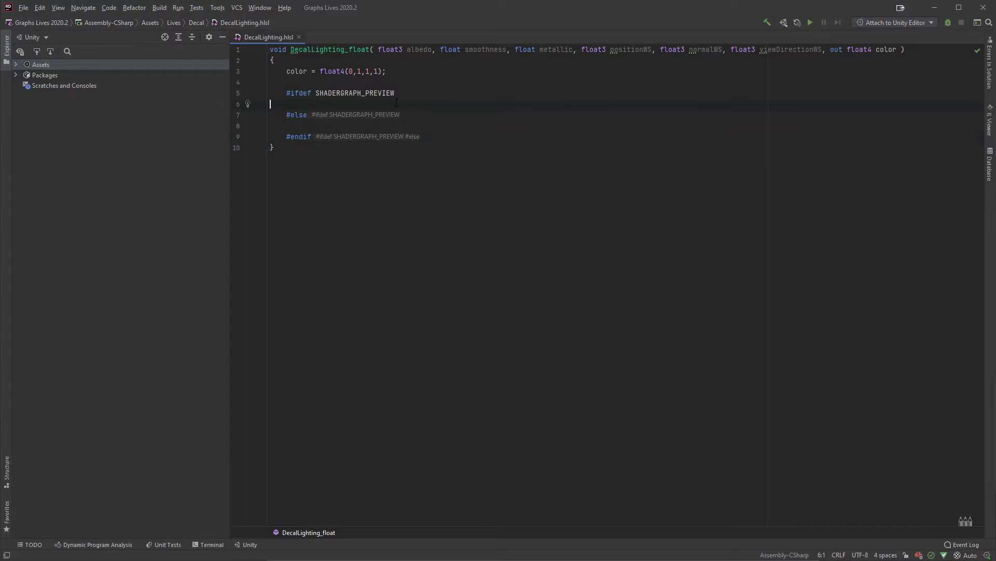
key(Tab)
key(Tab)
text(color)
key(Home)
key(Tab)
key(End)
text(= albedo * no)
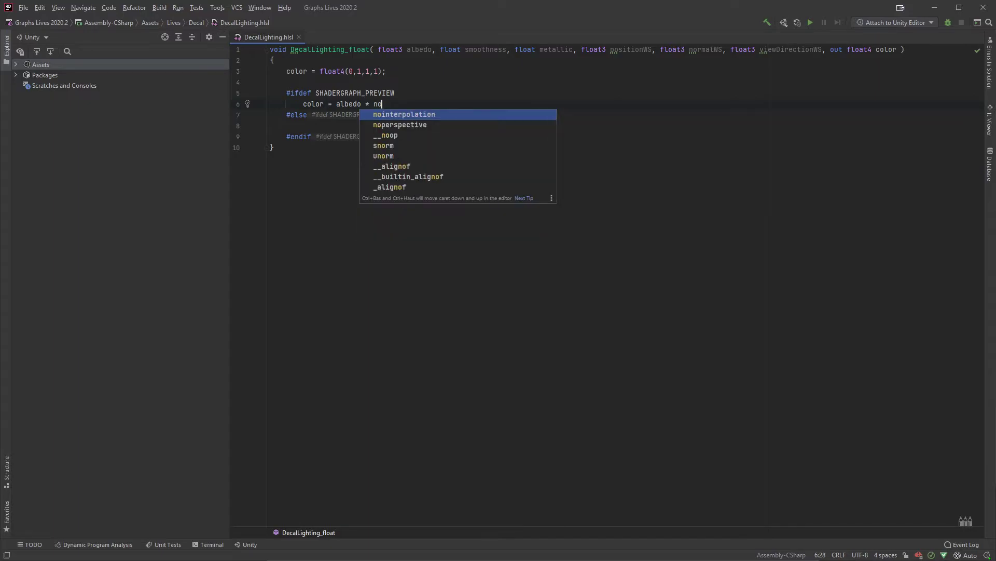
text(rmal)
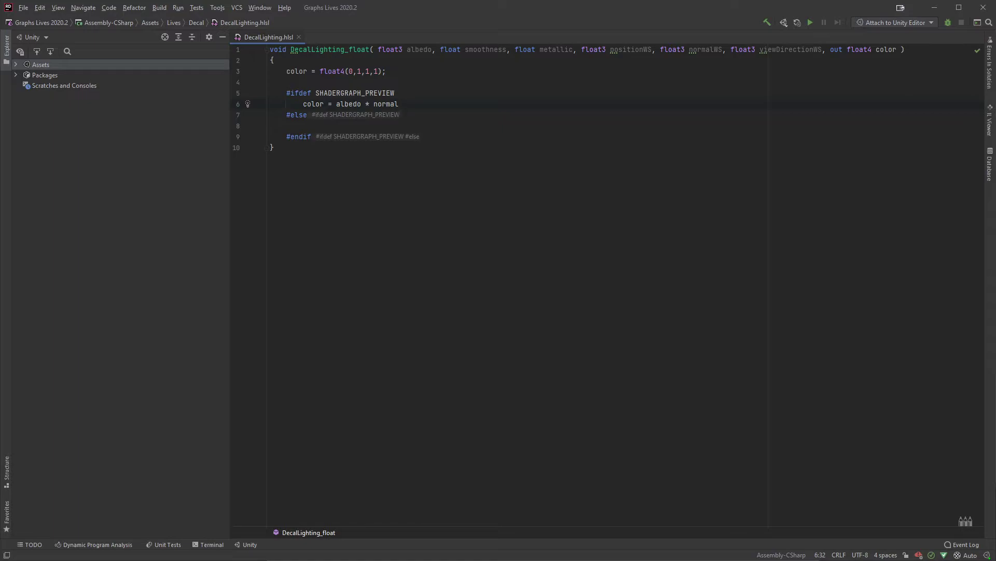
Step: Try commenting out the preview branch's color assignment in Rider, check the DecalLighting node preview in Unity, and uncomment the line
key(alt+Tab)
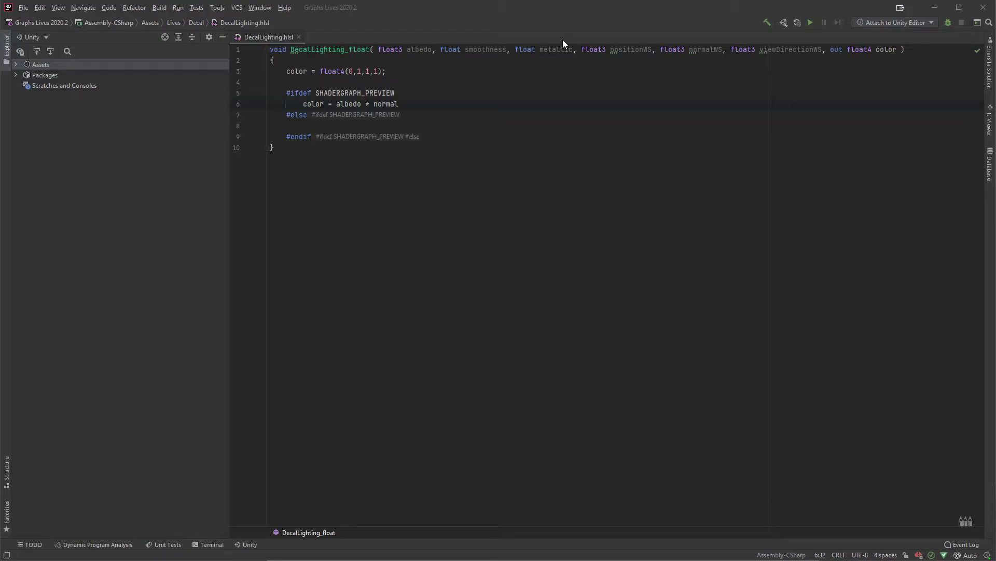
key(alt+Tab)
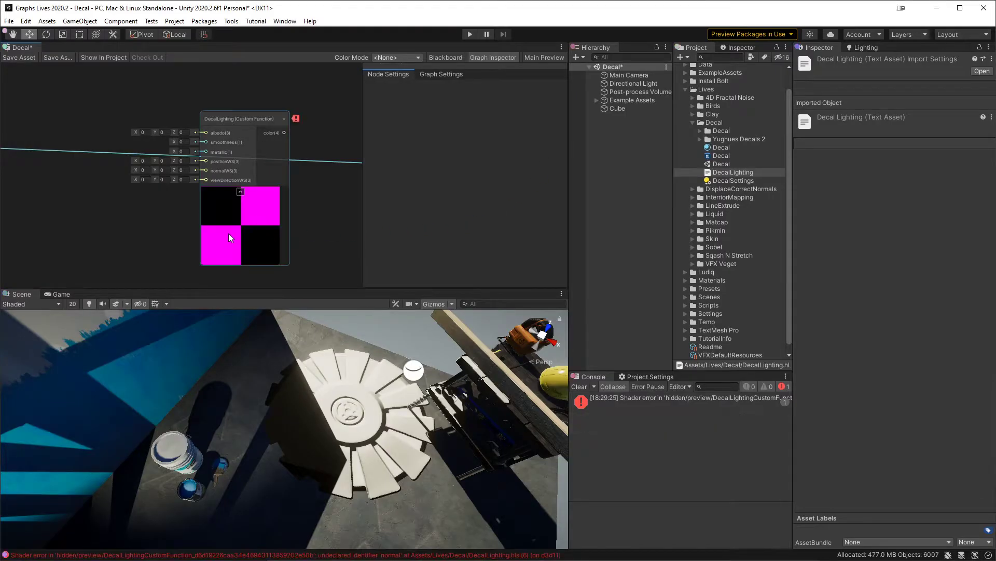
key(alt+Tab)
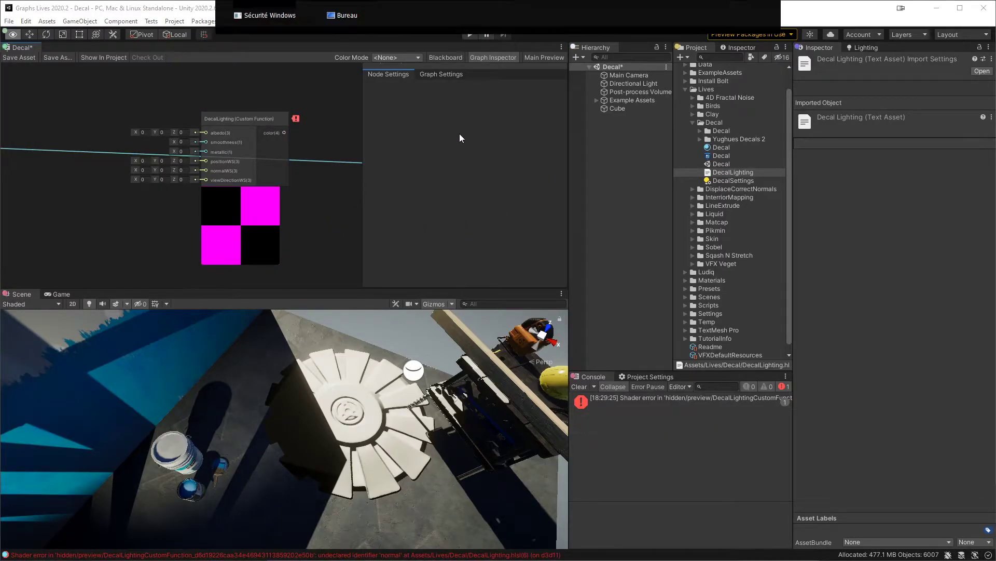
key(alt+Tab)
key(Home)
text(//)
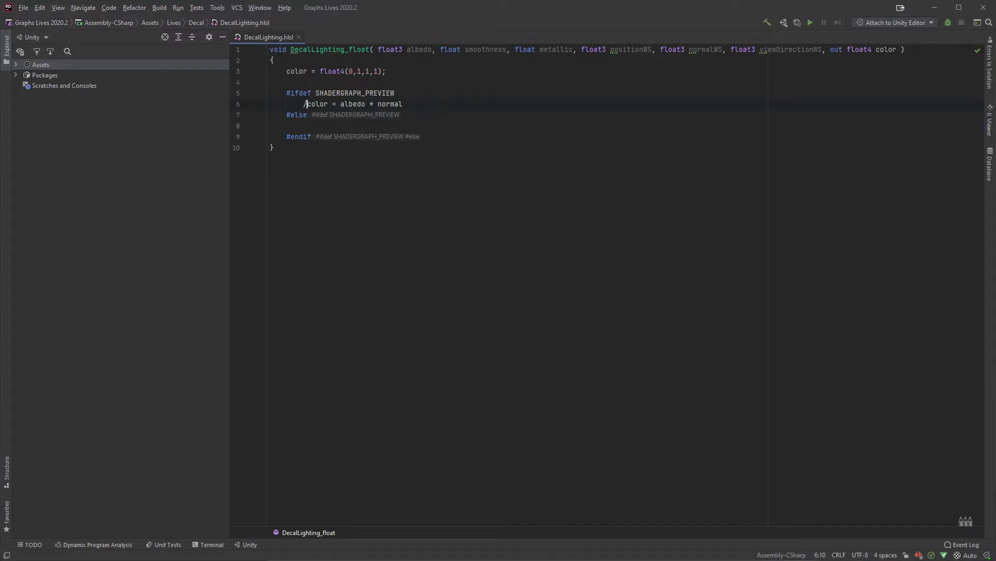
key(alt+Tab)
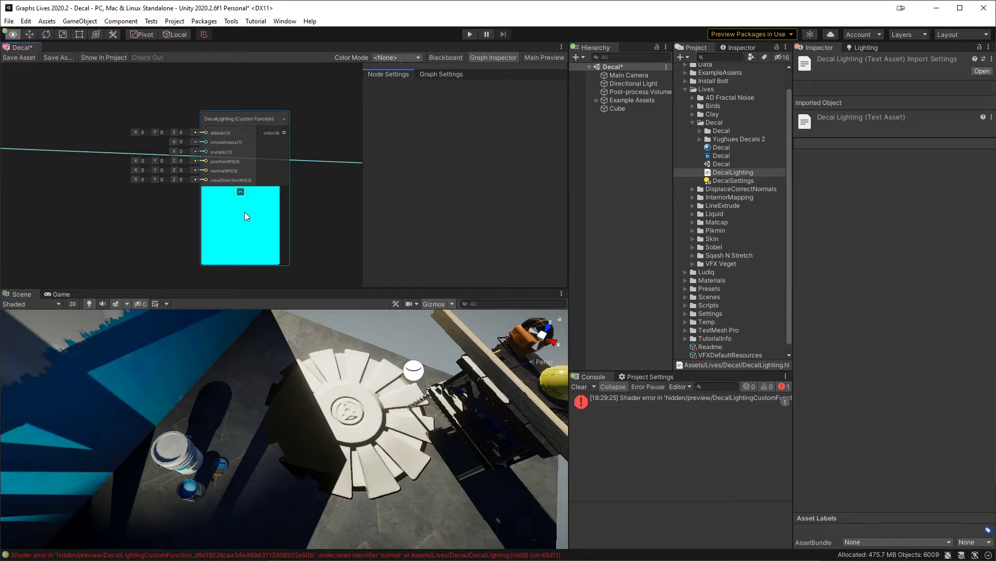
key(alt+Tab)
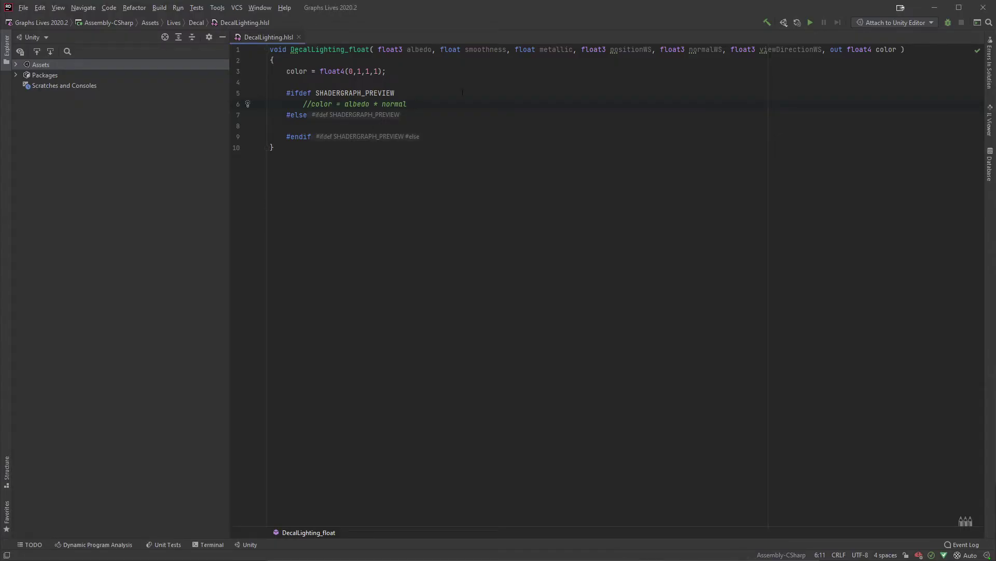
key(BackSpace)
key(BackSpace)
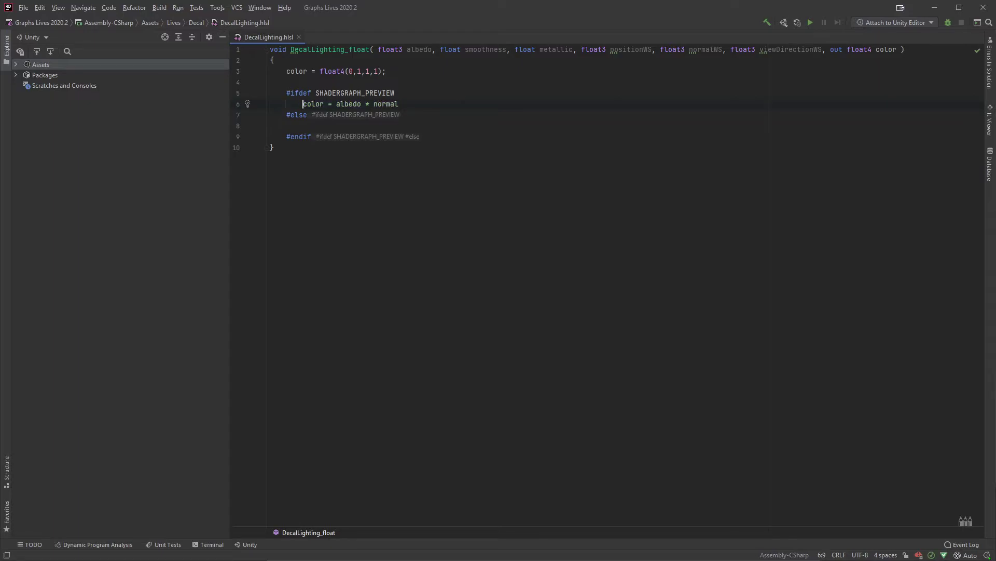
Step: In the preview branch's color assignment, turn the factor after albedo into dot(normal, float3(1,1,1))
key(End)
text(dot(normal, no)
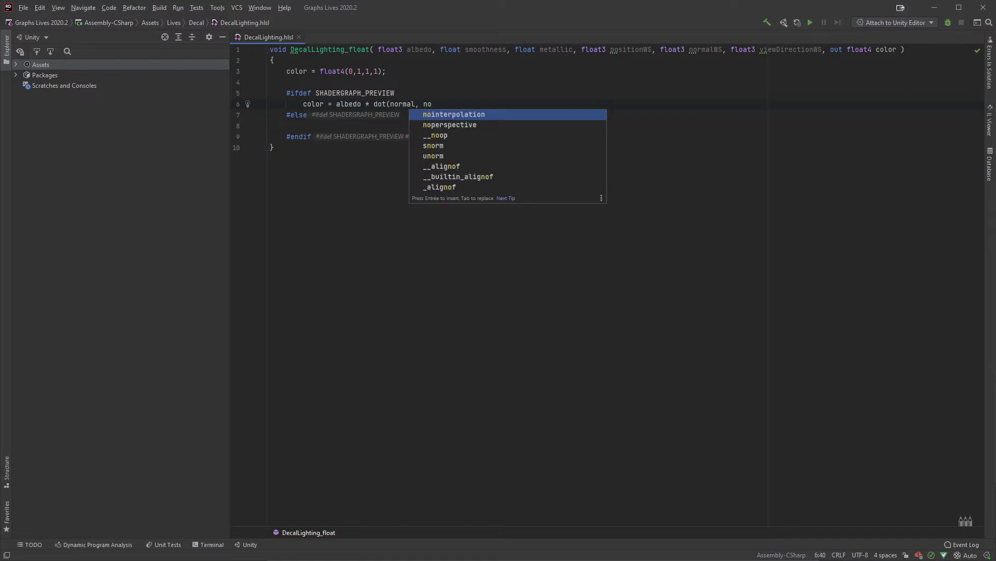
key(BackSpace)
key(BackSpace)
text(fl)
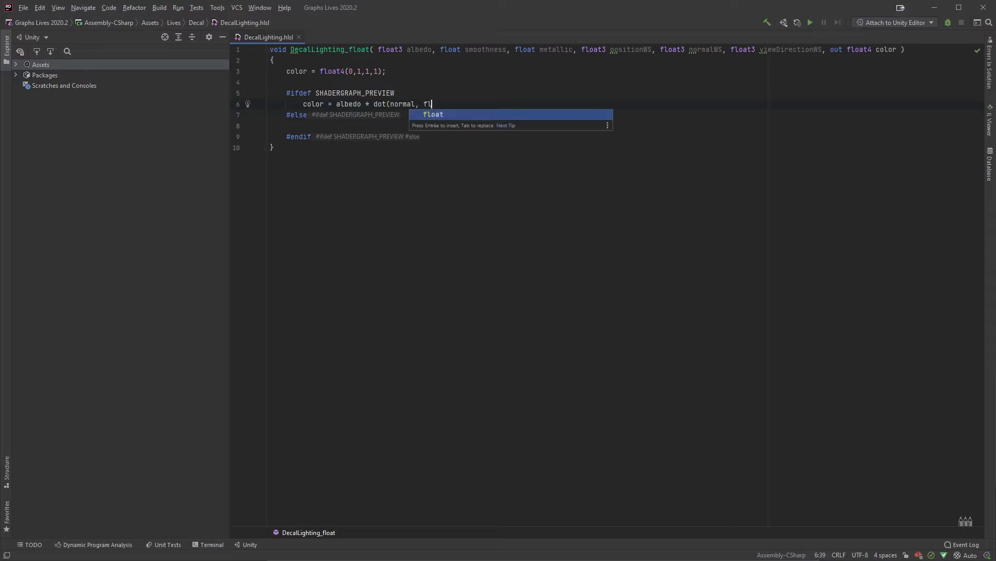
text(oat3(1,1,1)
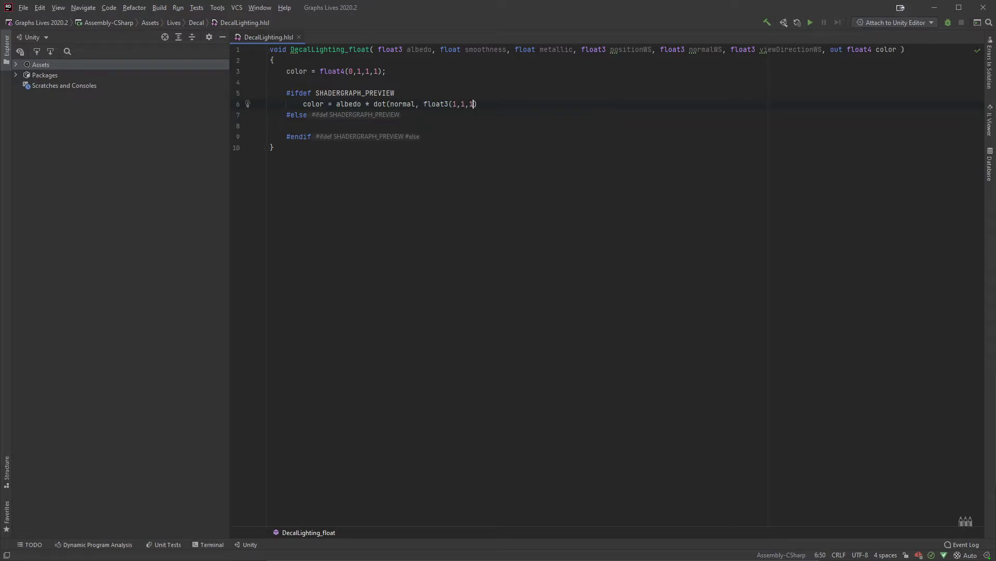
Step: Change the float3 direction inside the dot product to (-1,-1,0) and close the dot call
key(BackSpace)
key(BackSpace)
text(,0)
key(Left)
text(-)
key(Right)
key(Right)
text(-1,0))
click(431, 104)
key(Left)
key(Left)
text(normaliz)
key(ctrl+BackSpace)
Step: Wrap the dot product in the preview branch's color assignment in a saturate( ) call
key(End)
key(ctrl+Left)
key(ctrl+Left)
key(ctrl+Left)
key(ctrl+Left)
key(ctrl+Left)
key(Home)
key(ctrl+Right)
key(ctrl+Right)
key(ctrl+Right)
key(ctrl+Right)
text(saturate()
key(End)
text())
Step: Read the DecalLighting node's error in Unity and rename normal to normalWS inside the dot call in Rider
key(alt+Tab)
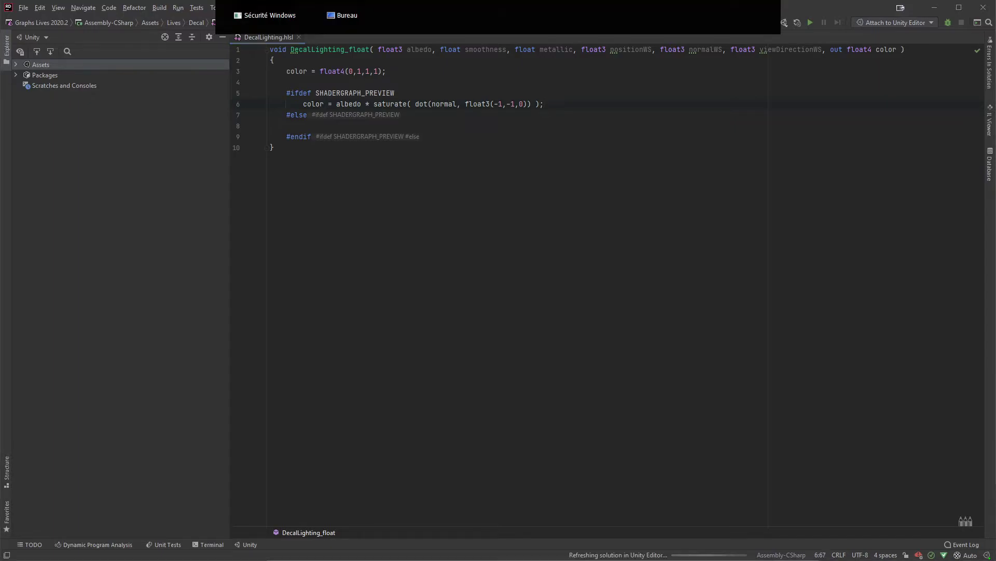
mouse_move(296, 119)
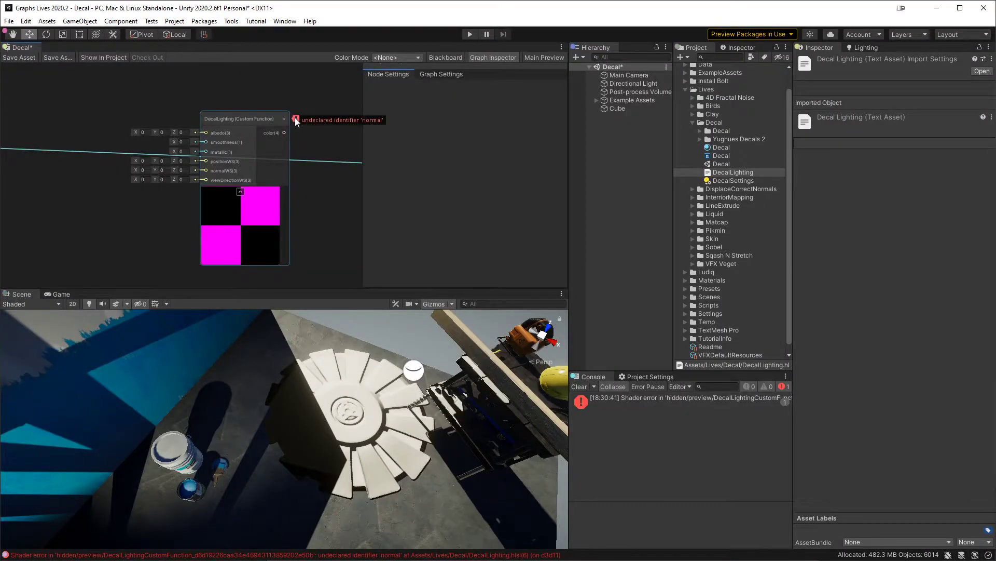
key(alt+Tab)
click(456, 104)
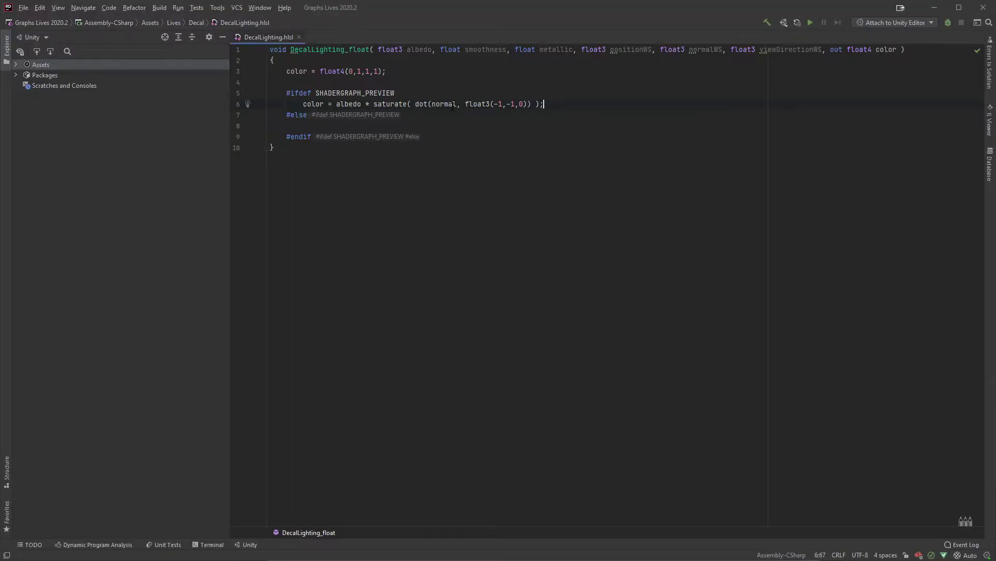
text(WS)
Step: Read the node's new error in Unity and change the assignment target in the preview branch to color.rgb in Rider
key(alt+Tab)
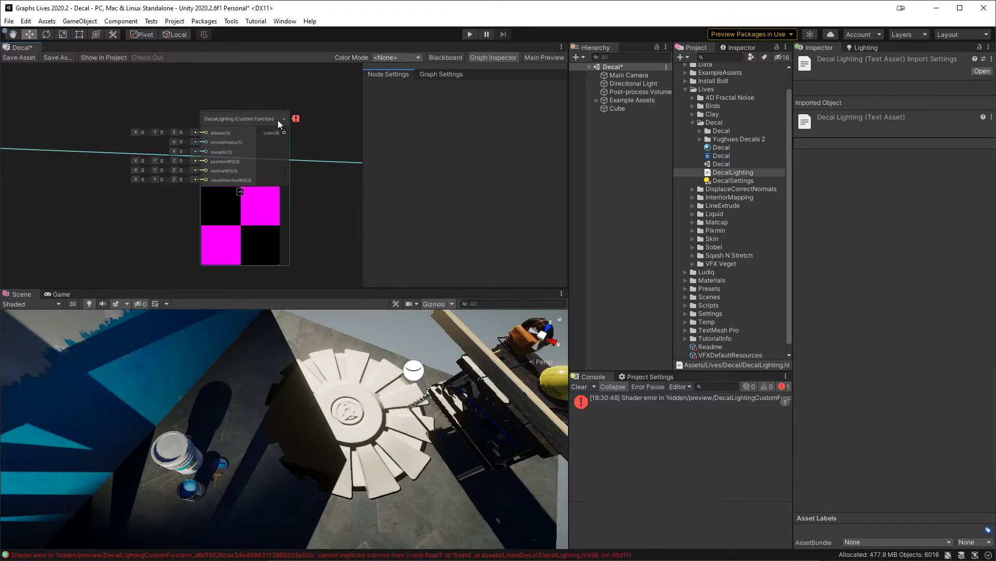
mouse_move(297, 120)
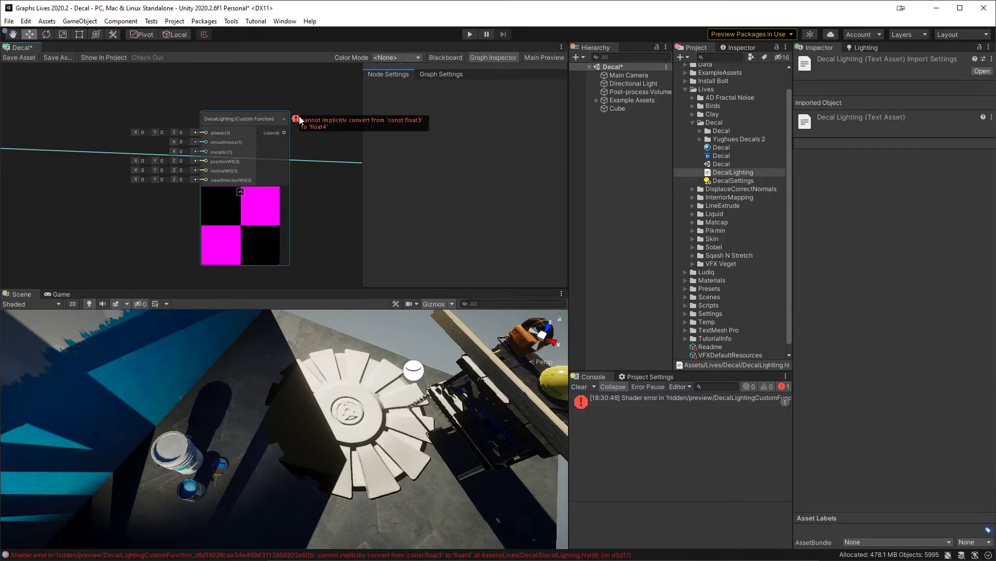
key(alt+Tab)
click(322, 107)
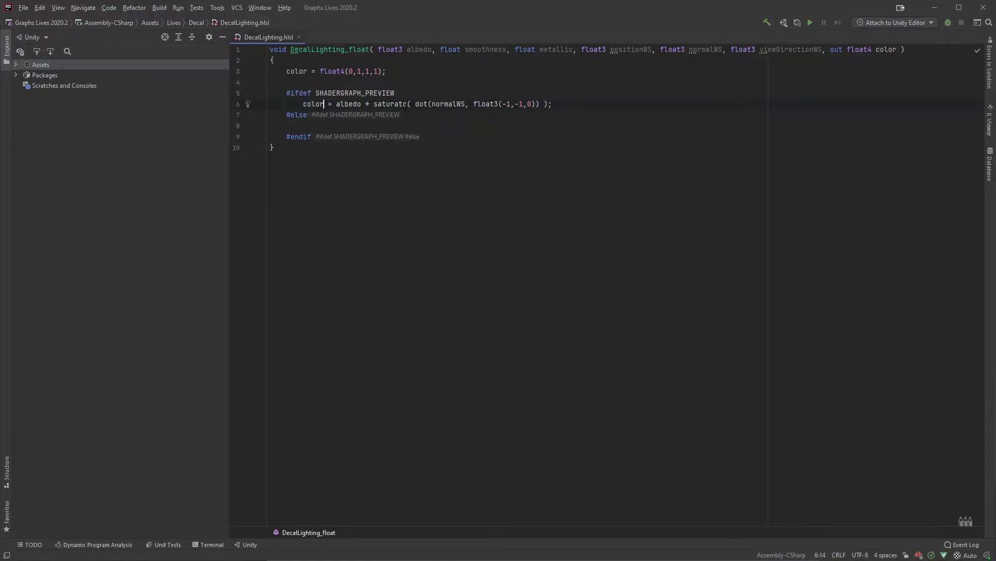
text(.rgb)
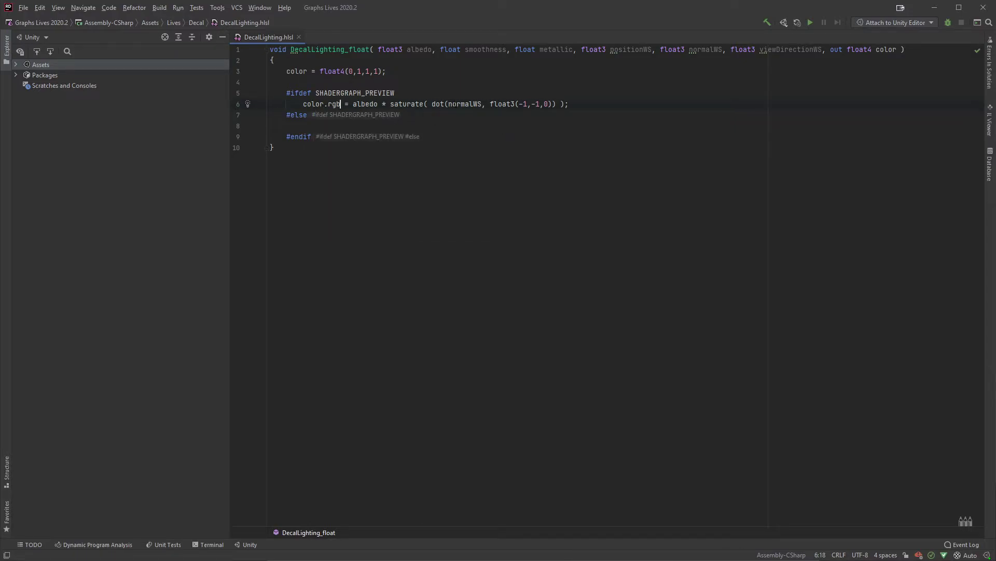
click(377, 104)
double_click(308, 105)
Step: Switch to Unity, maximize the Decal shader graph window, and hide the Graph Inspector
key(alt+Tab)
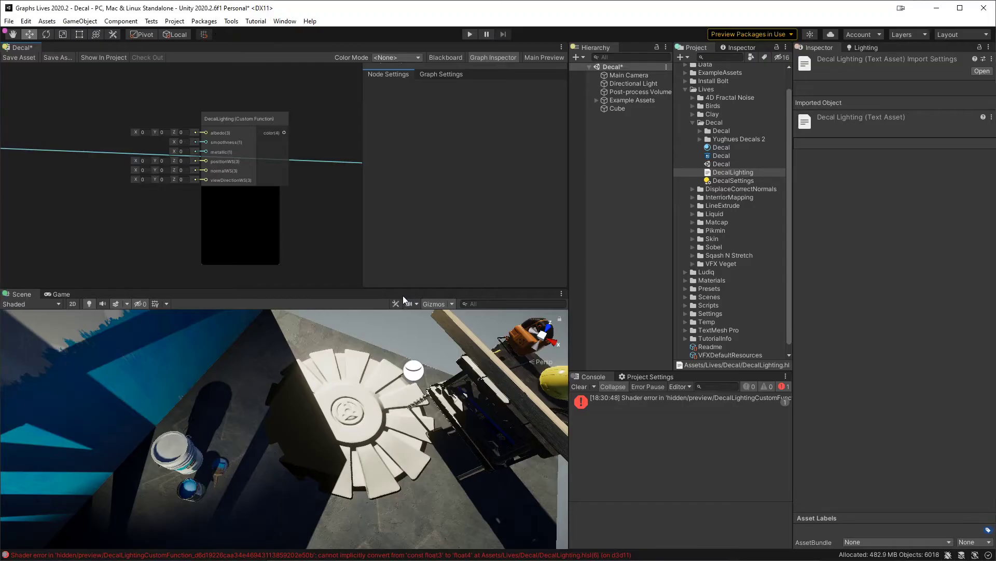
middle_drag(135, 110, 312, 117)
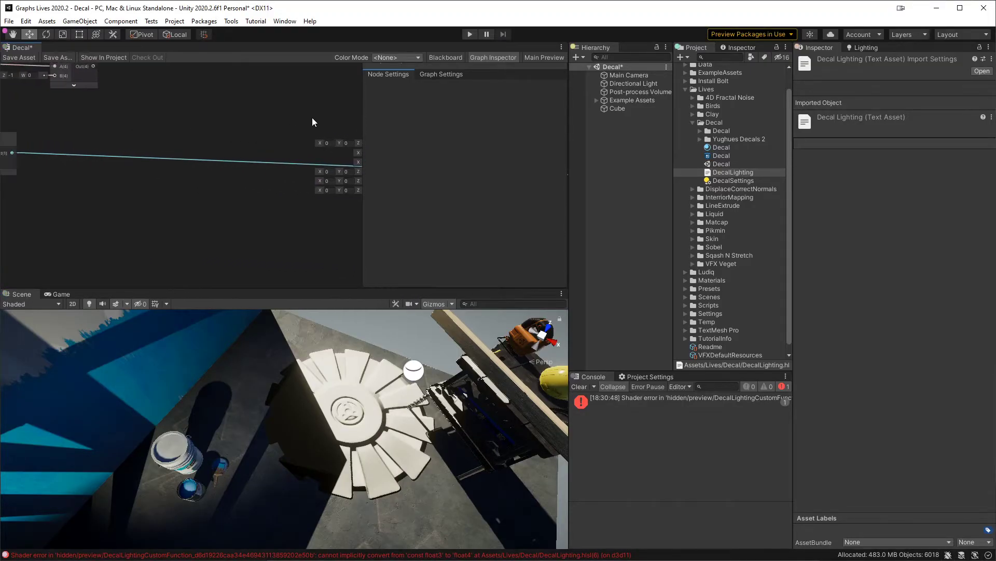
key(shift+space)
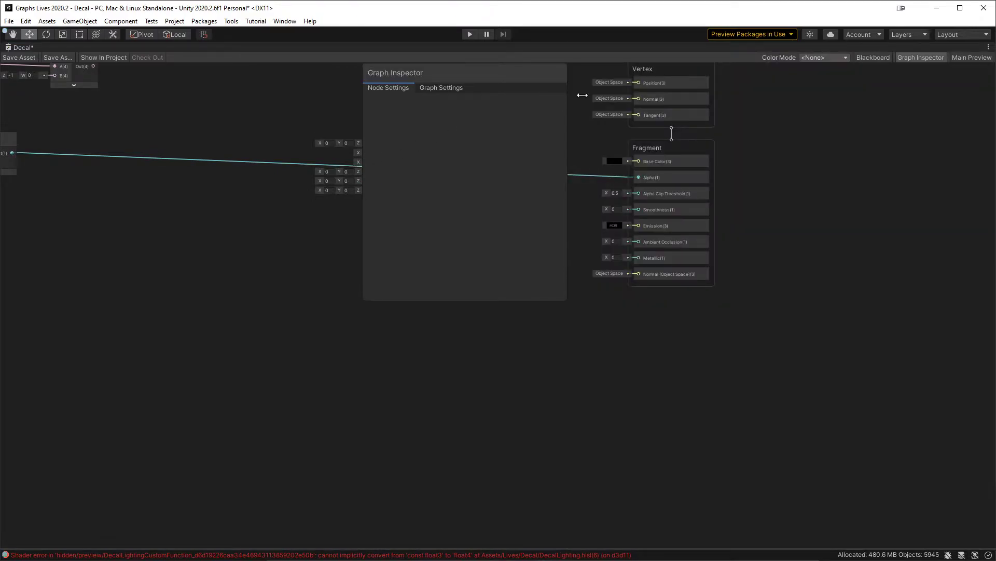
click(921, 57)
Step: Add a Normal Vector node to the empty area between the Normal Filter group and the DecalLighting node
middle_drag(244, 225, 602, 316)
middle_drag(420, 325, 513, 340)
key(space)
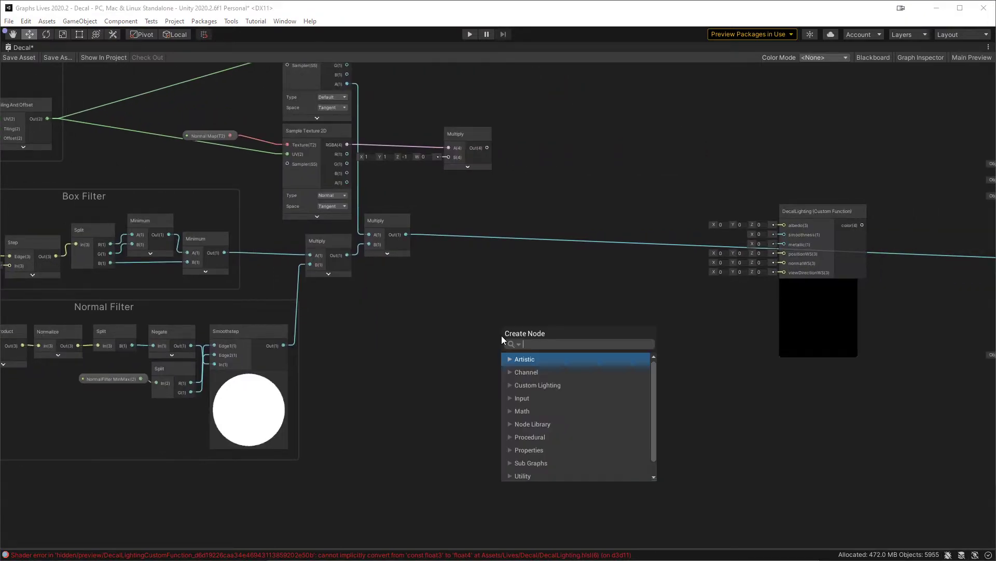
text(norm)
key(Down)
key(Down)
key(Down)
key(Down)
key(Down)
key(Down)
key(Down)
key(Down)
key(Down)
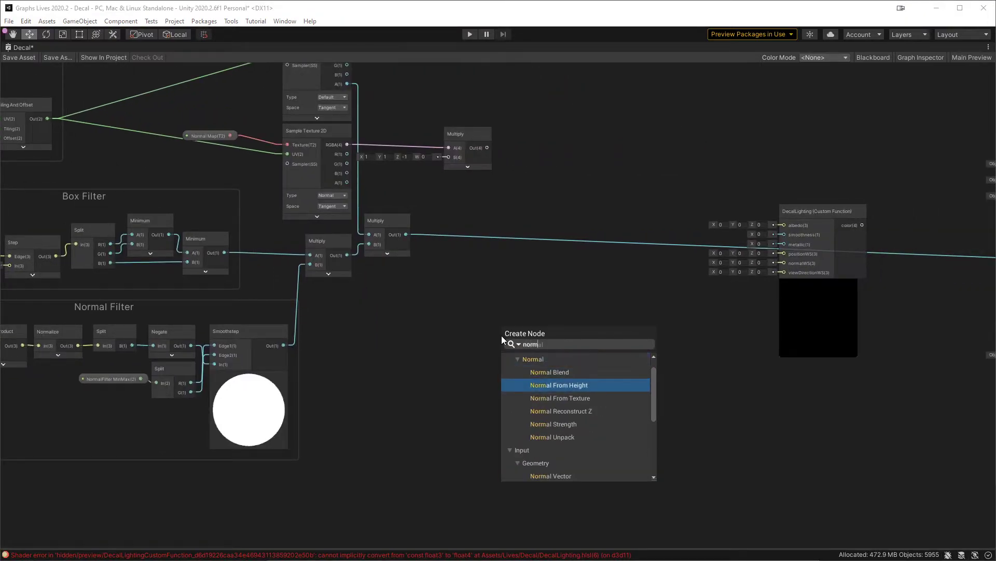
key(Return)
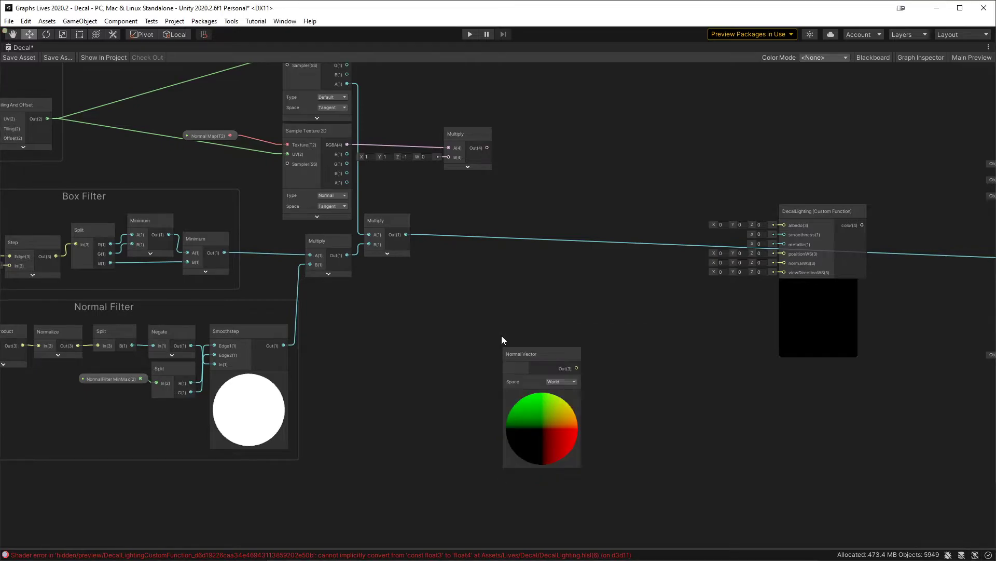
Step: Connect the Normal Vector output to DecalLighting's normalWS input and move the Normal Vector node closer to it
drag(576, 368, 801, 264)
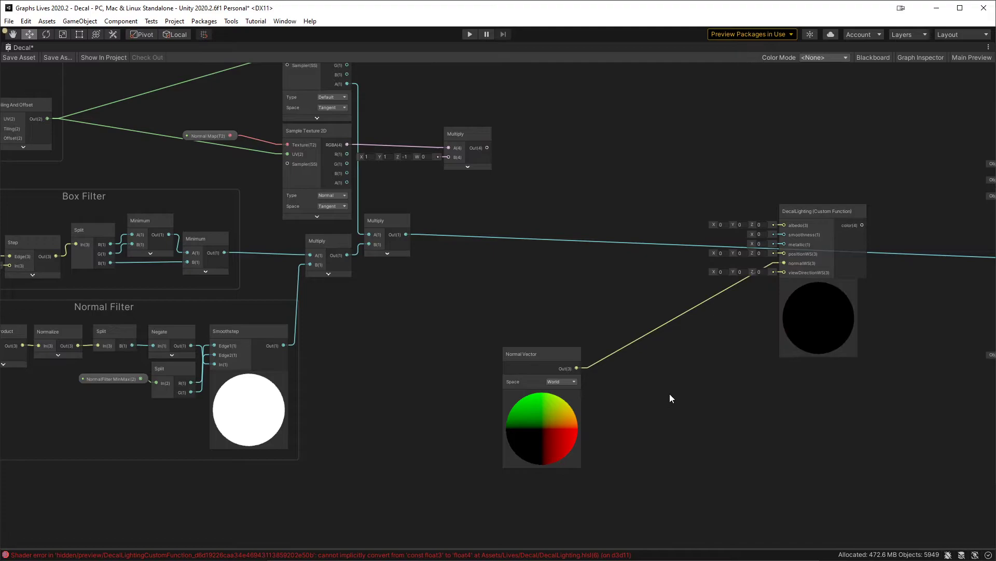
middle_drag(580, 372, 459, 373)
click(413, 354)
drag(414, 355, 486, 307)
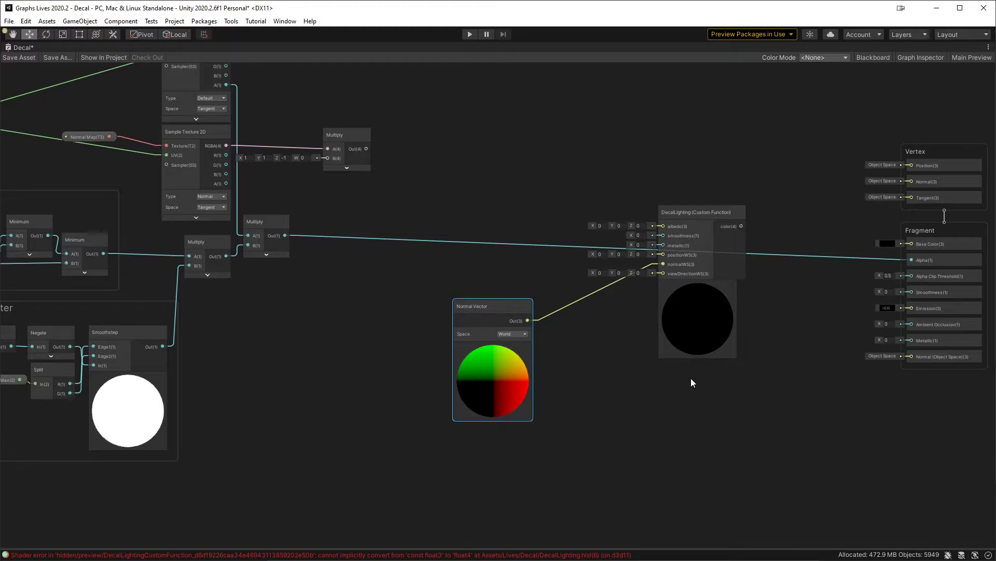
Step: Change the dot product's direction to float3(1,1,0) in Rider, and check the node preview in Unity
key(alt+Tab)
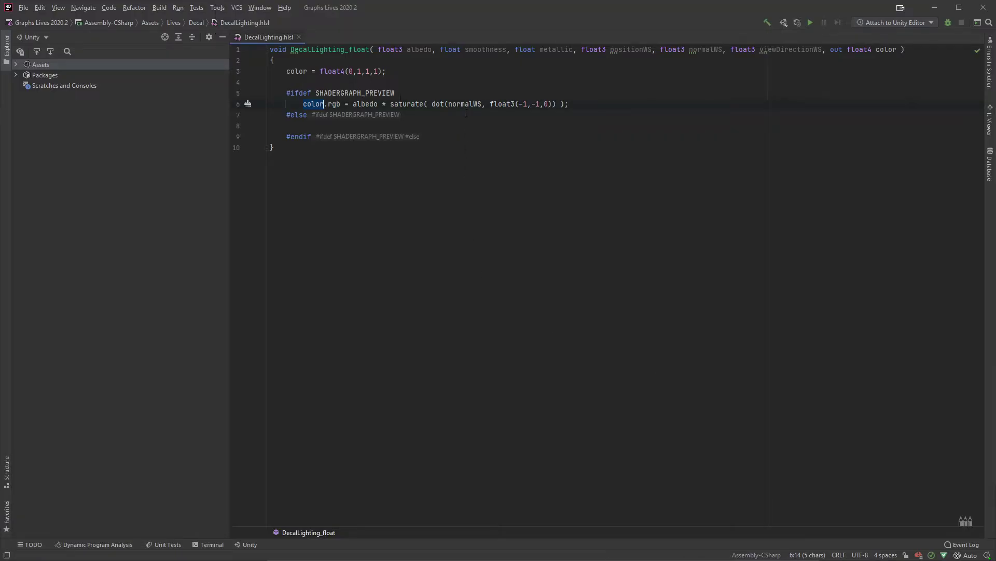
click(522, 103)
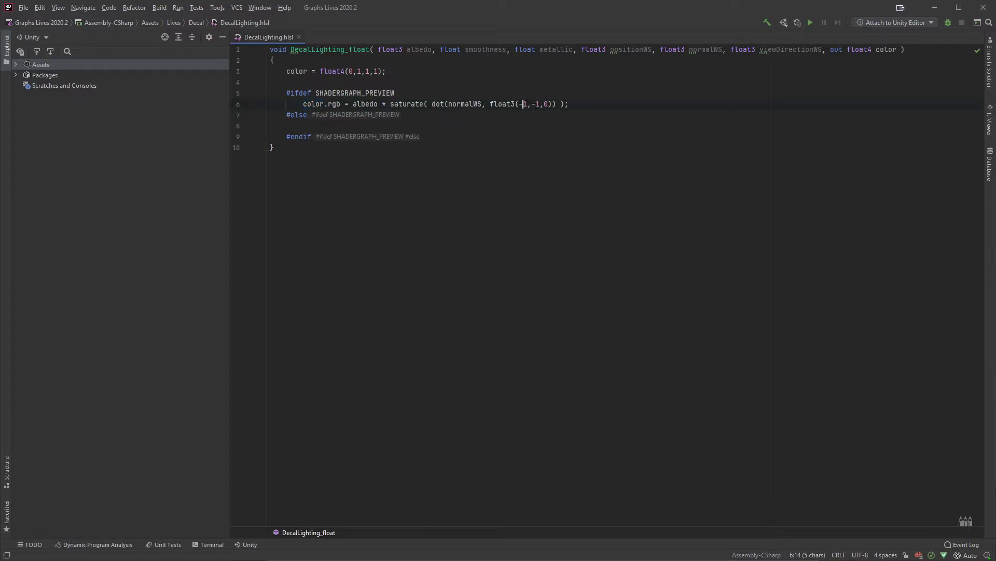
key(BackSpace)
key(alt+Tab)
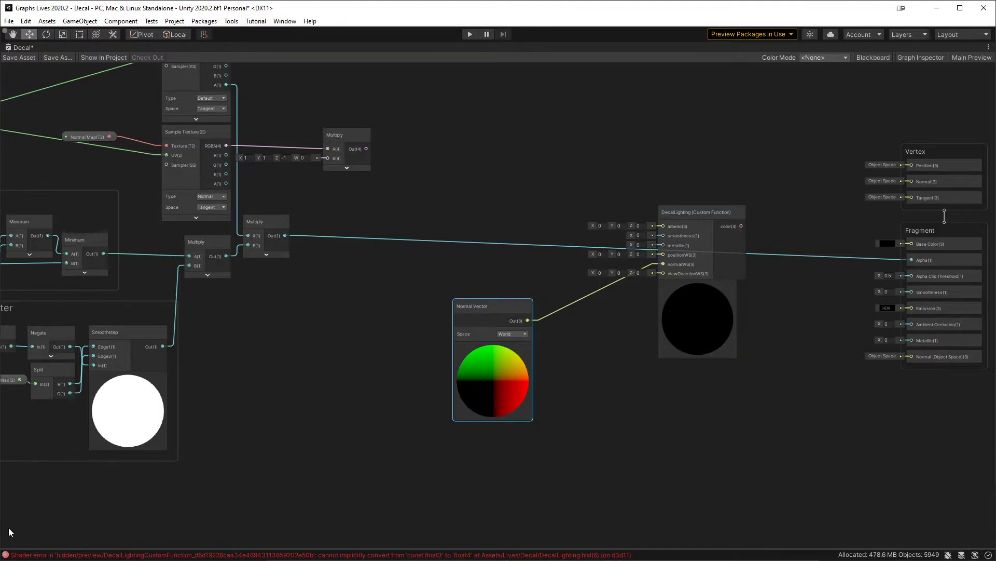
key(alt+Tab)
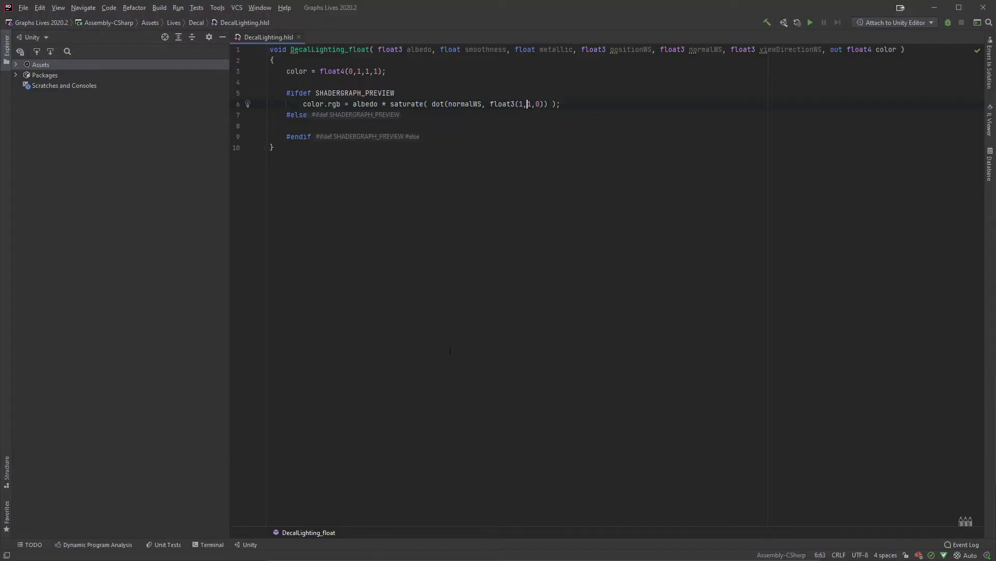
Step: Restore Unity's normal window layout, clear the console, and save the Decal shader graph asset
key(alt+Tab)
click(328, 81)
key(shift+space)
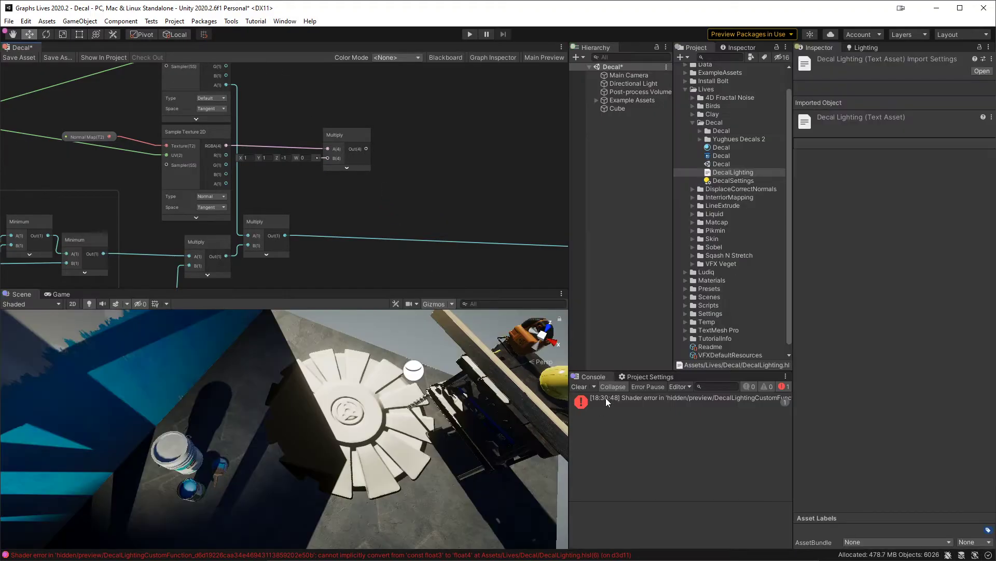
click(581, 387)
click(19, 57)
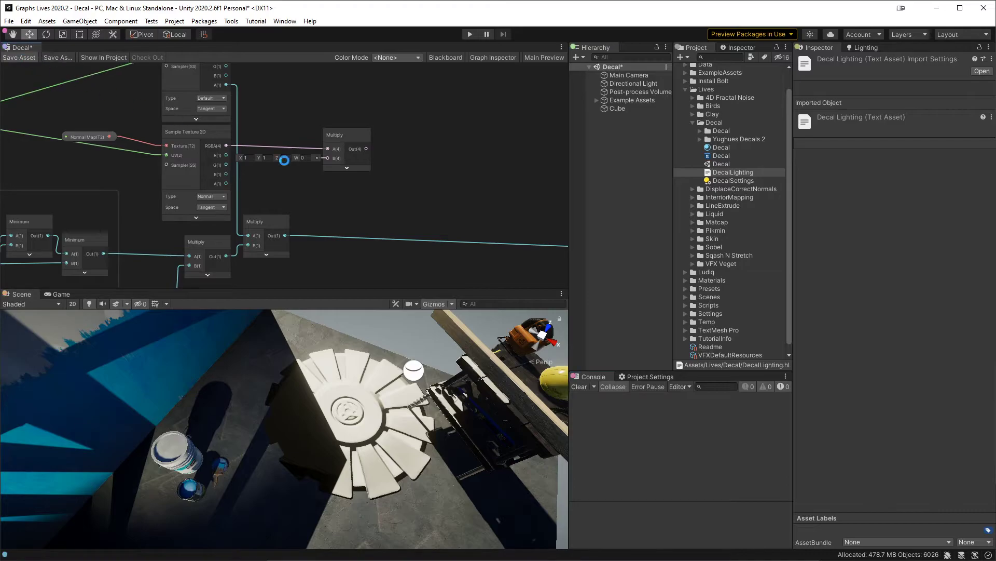
Step: Set the DecalLighting node's albedo input to 1, 1, 1, check its preview, and return to Rider
middle_drag(479, 226, 198, 110)
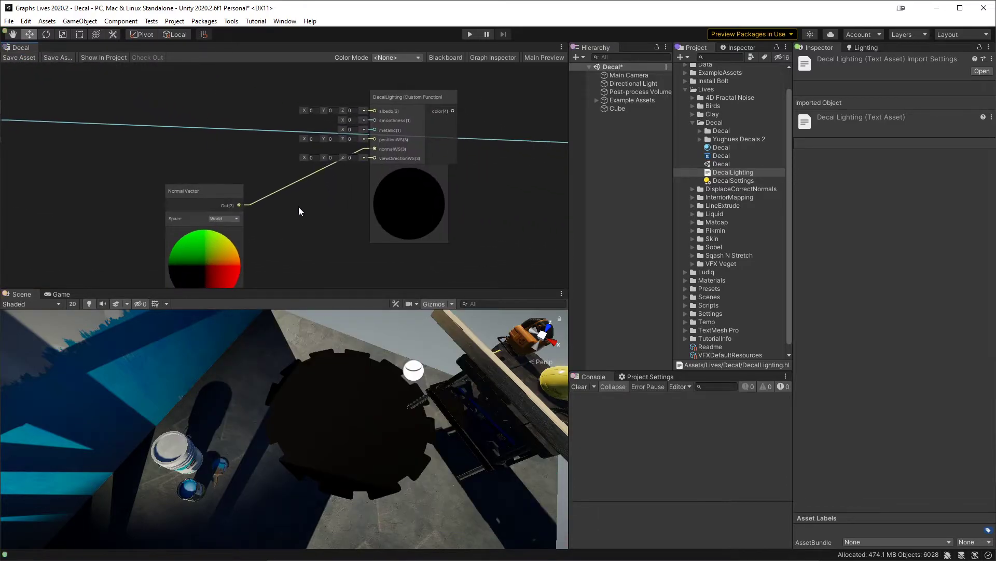
click(316, 110)
text(1)
key(Tab)
text(1)
key(Tab)
text(1)
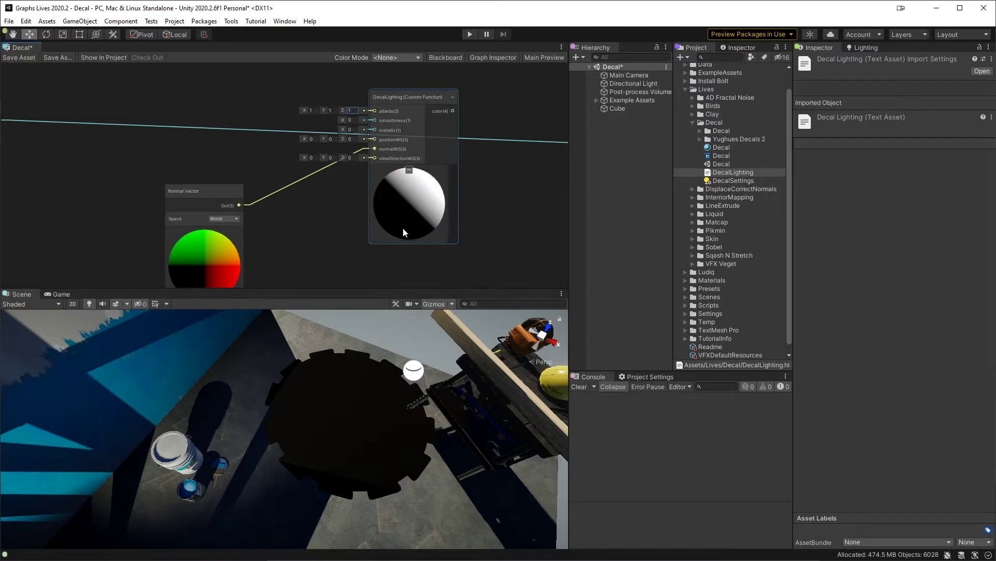
middle_drag(314, 189, 319, 174)
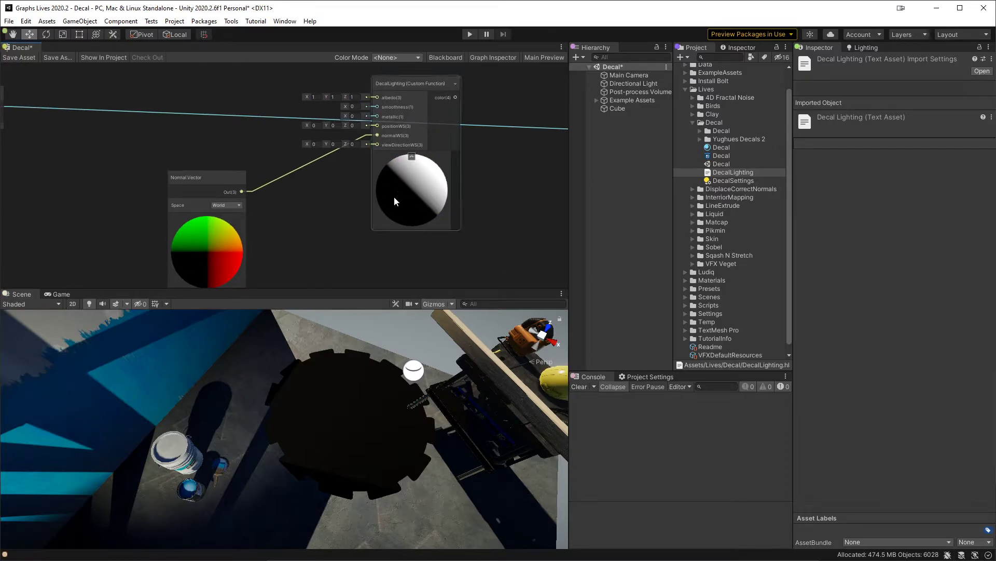
key(alt+Tab)
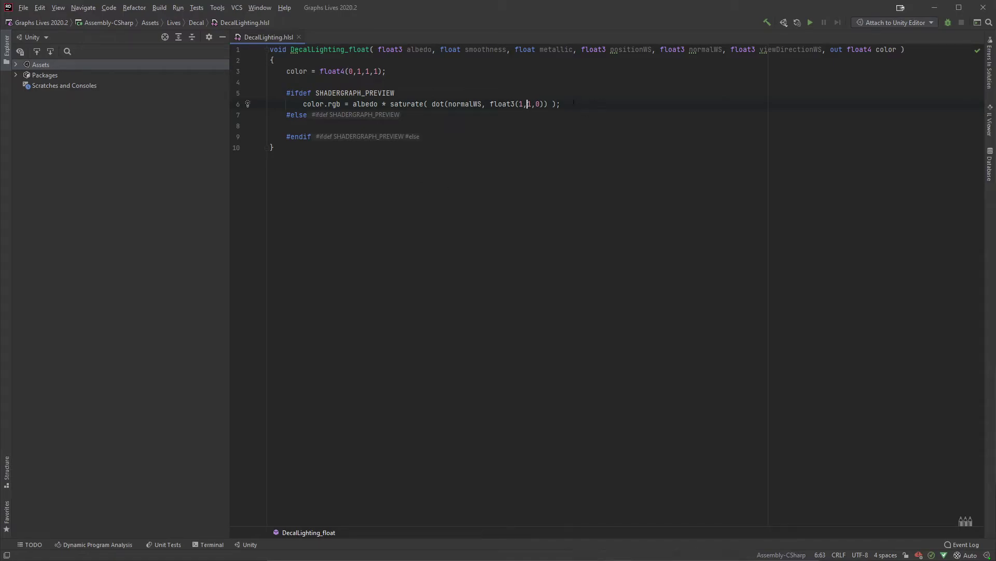
Step: Try wrapping the dot product's float3(1,1,0) direction in normalize() and check the DecalLighting preview in Unity
click(435, 104)
key(Left)
key(Right)
key(Right)
key(Right)
key(Right)
text(normalize()
key(End)
key(Left)
key(Left)
key(Left)
key(Left)
text())
key(alt+Tab)
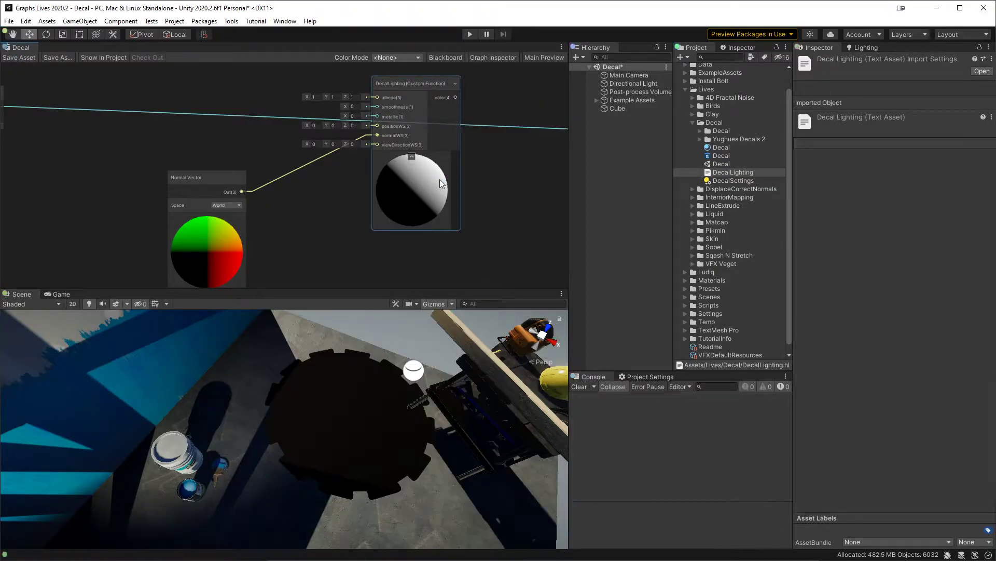
Step: Return to Rider and undo the normalize() edit around float3(1,1,0)
key(alt+Tab)
key(ctrl+z)
key(ctrl+z)
key(ctrl+z)
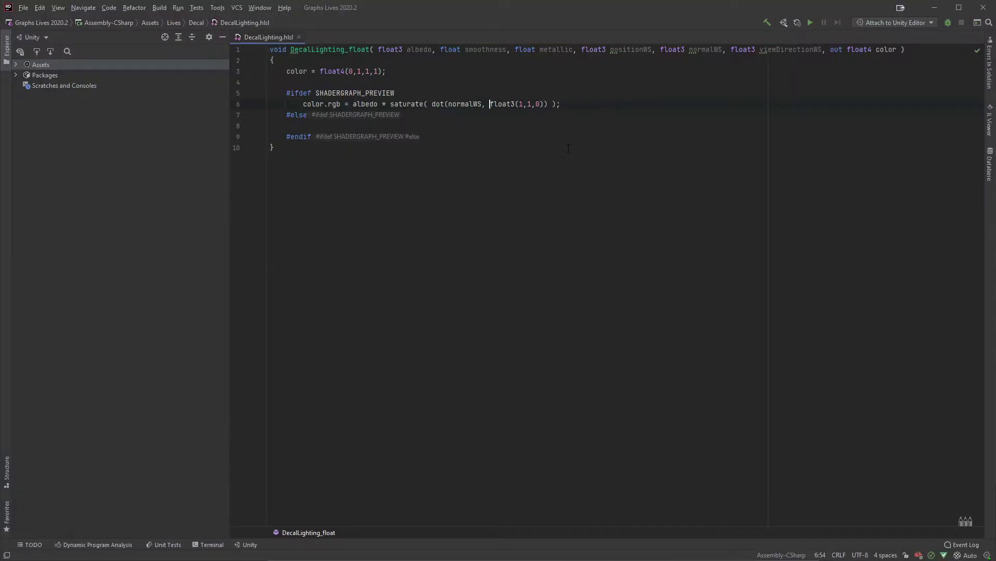
Step: Declare an InputData variable named input_data in the empty #else branch
click(411, 126)
key(Tab)
text(U)
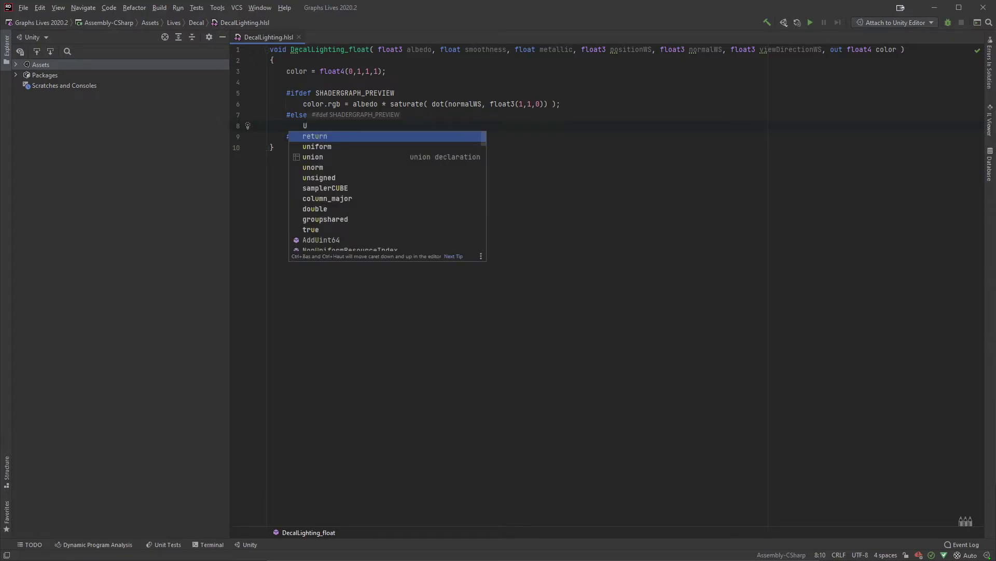
key(BackSpace)
text(InputData input_data)
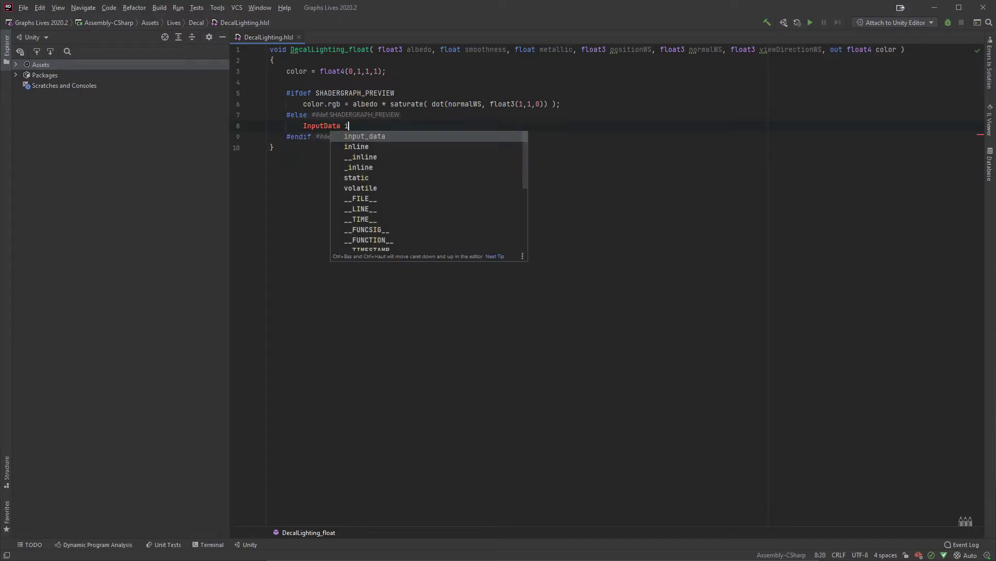
Step: Rename the variable to inputData and end its declaration with a semicolon
key(Left)
key(Left)
key(Left)
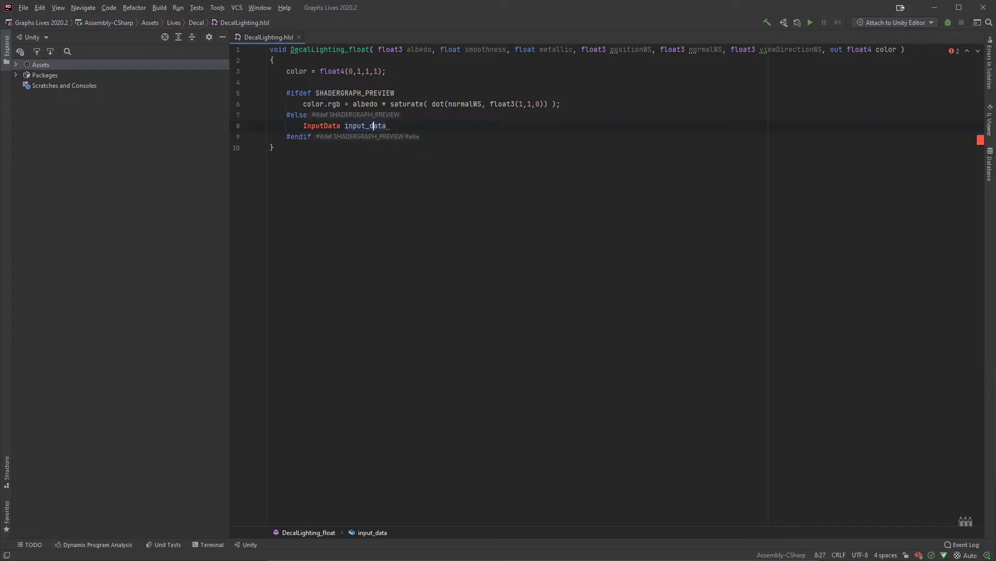
key(BackSpace)
key(BackSpace)
text(D)
key(End)
text(;)
Step: Copy the inputData variable name, add an empty line below its declaration, and remove the declaration's extra indentation
key(Left)
key(ctrl+shift+Left)
key(ctrl+c)
key(End)
key(Return)
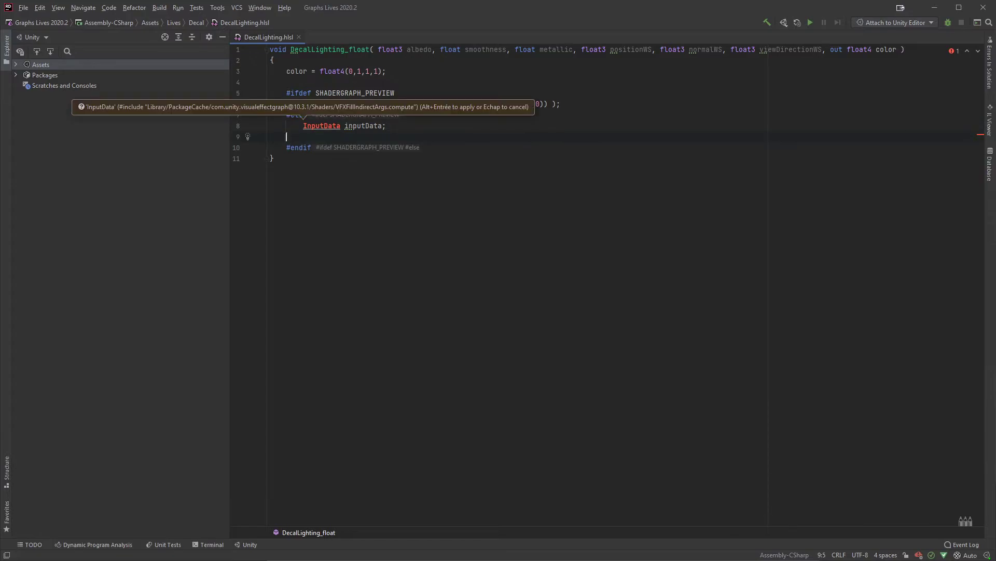
click(304, 126)
key(BackSpace)
key(BackSpace)
key(BackSpace)
key(BackSpace)
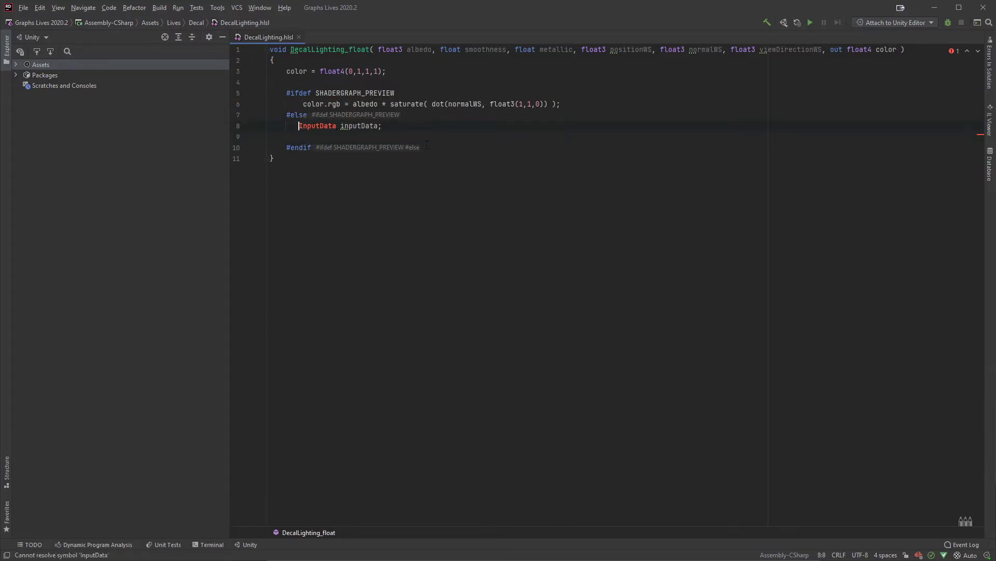
Step: Below the declaration, assign positionWS to inputData.positionWS
click(287, 136)
key(ctrl+v)
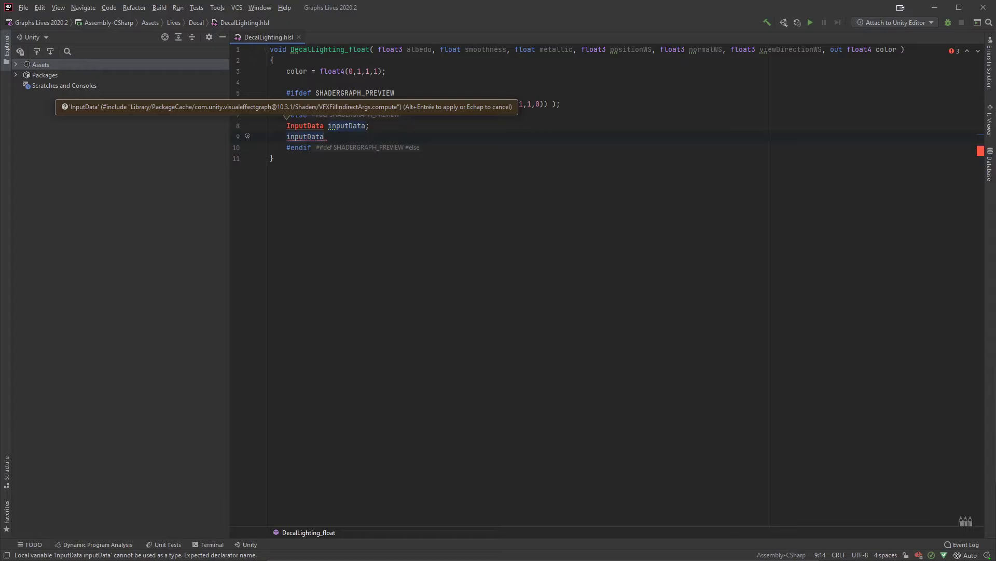
text(.)
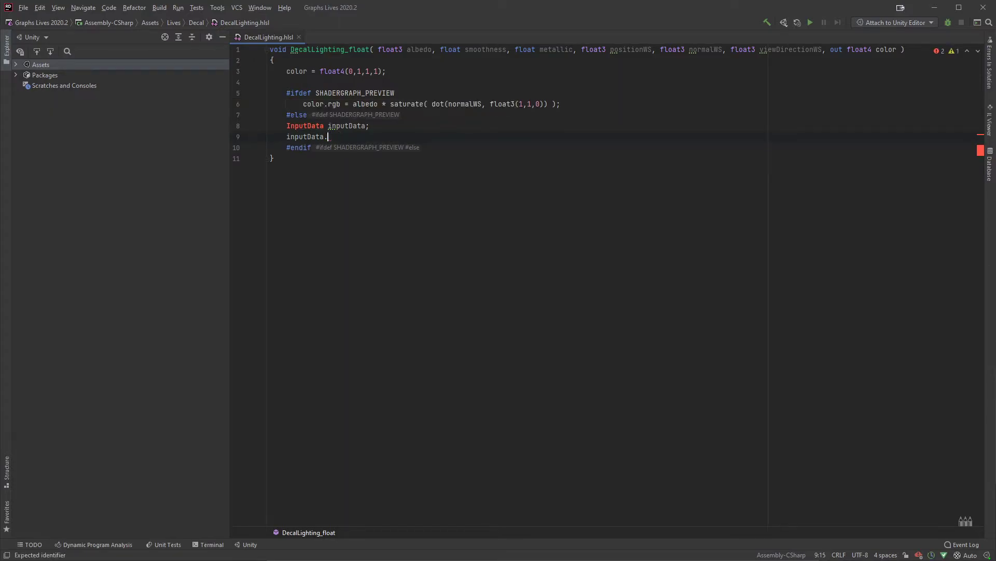
text(positionWS = pos)
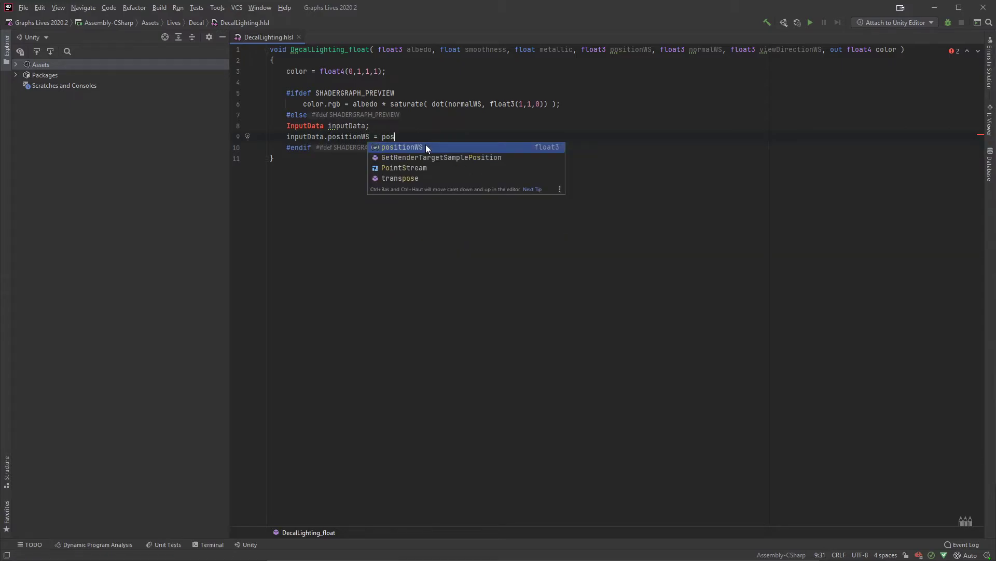
key(Return)
text(;)
Step: Add a line that assigns normalWS to inputData.normalWS
key(Return)
text(inputData.)
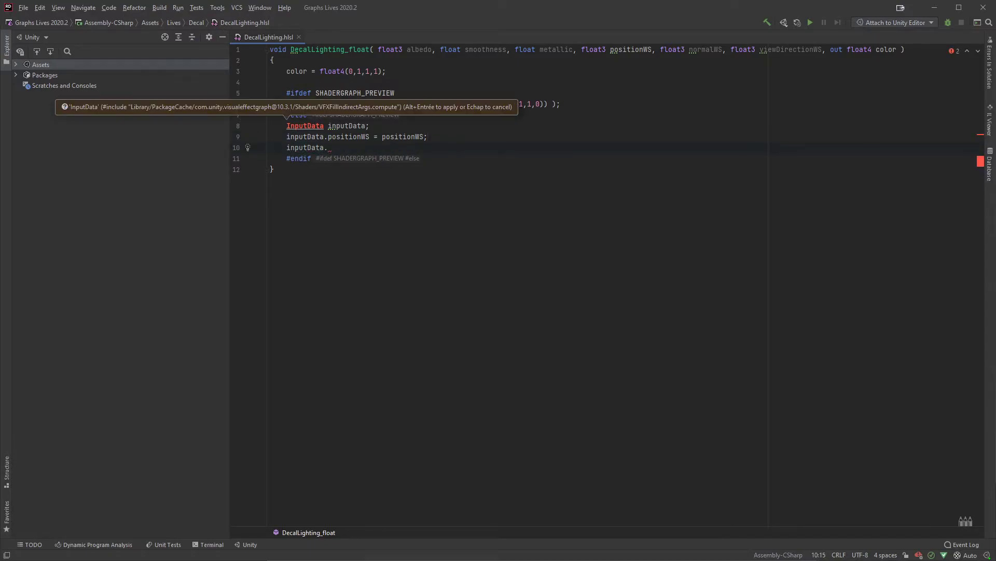
text(normalWS = no)
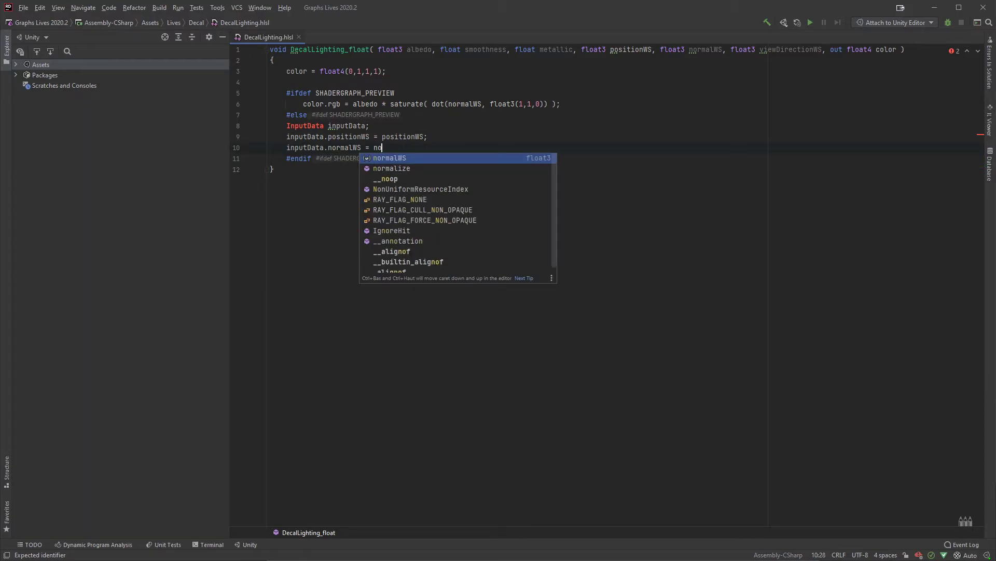
key(Return)
text(;)
Step: Add a line that assigns viewDirectionWS to inputData.viewDirectionWS
key(Return)
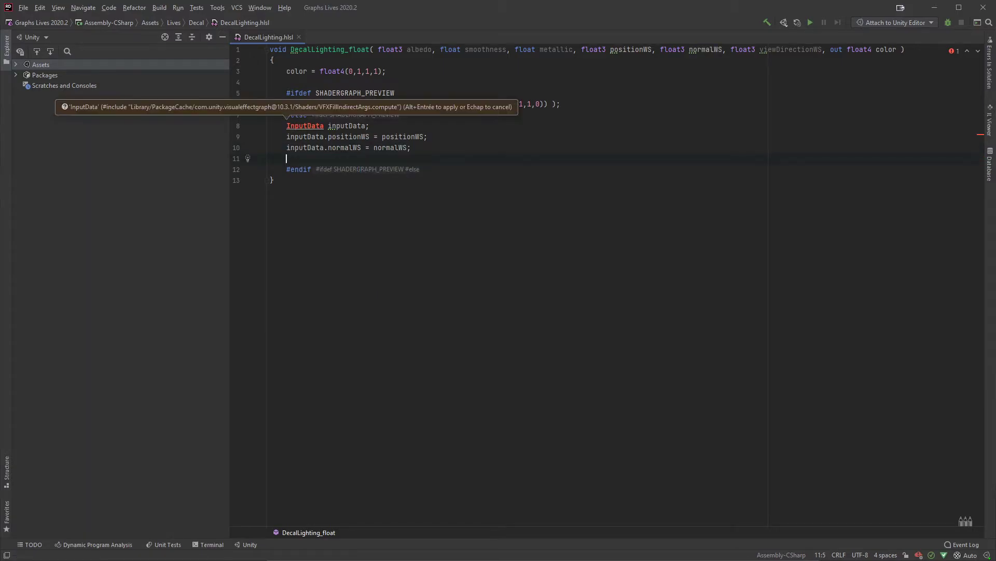
text(inputData.)
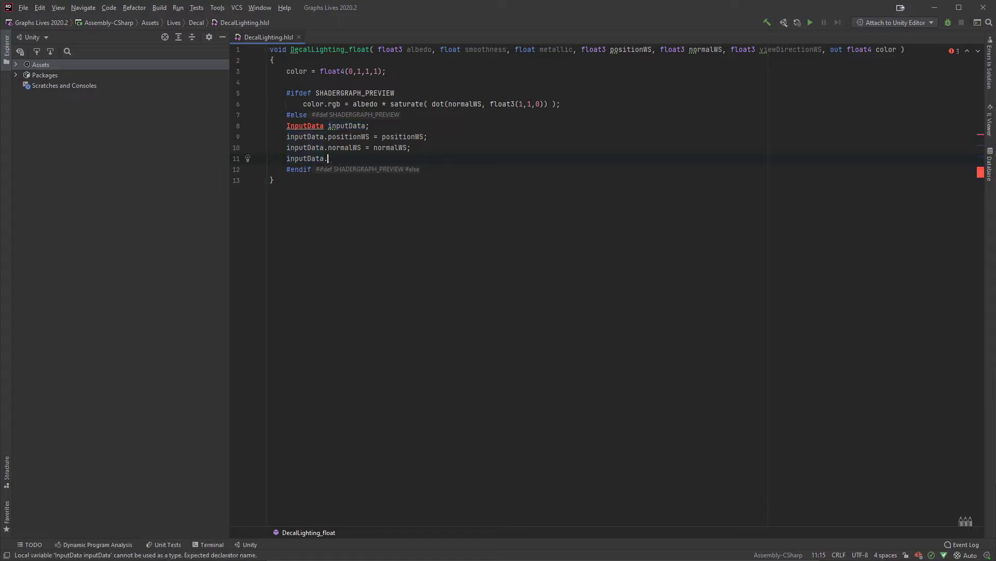
text(viewDirectionWS =)
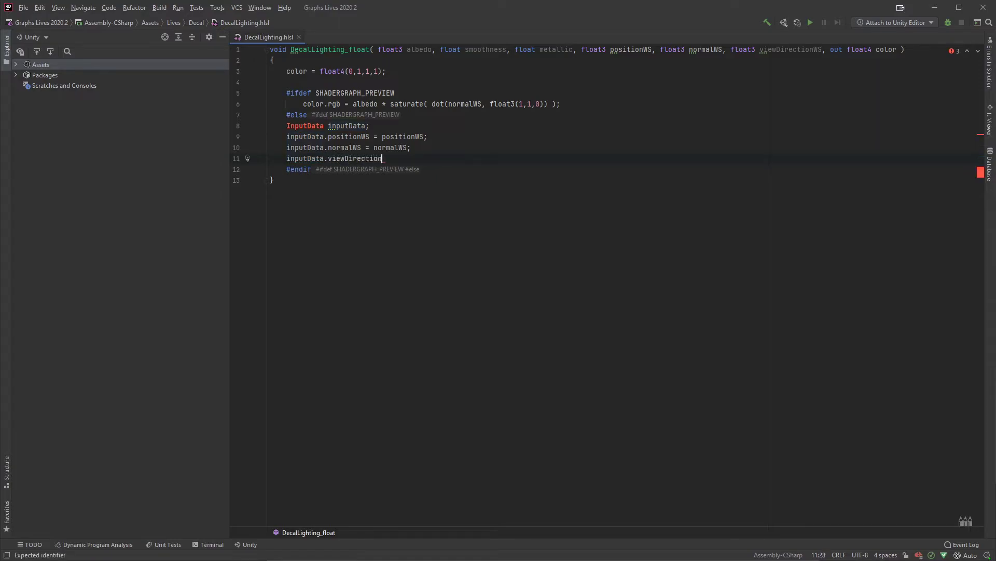
key(ctrl+v)
key(ctrl+z)
text(w)
key(BackSpace)
text(viewDirectionWS;)
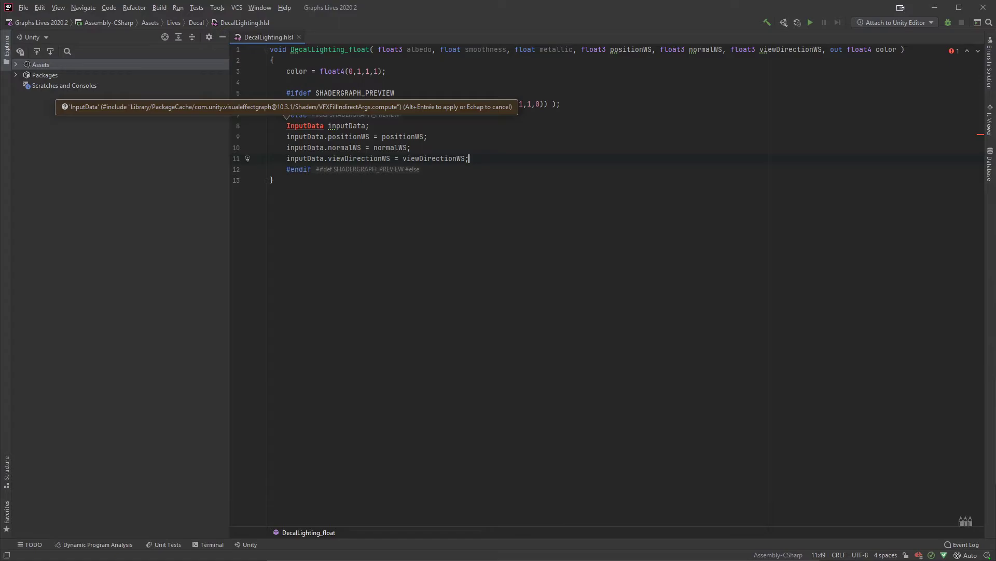
Step: Add a line that sets inputData.shadowCoord to TransformWorldToShadowCoord(positionWS)
key(Return)
key(ctrl+v)
text(.)
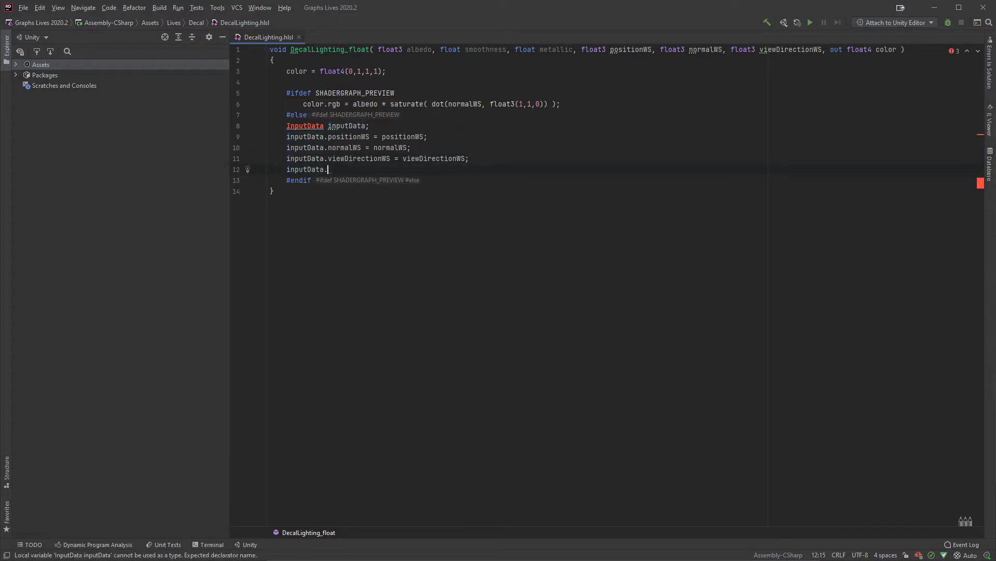
text(shadowCoord)
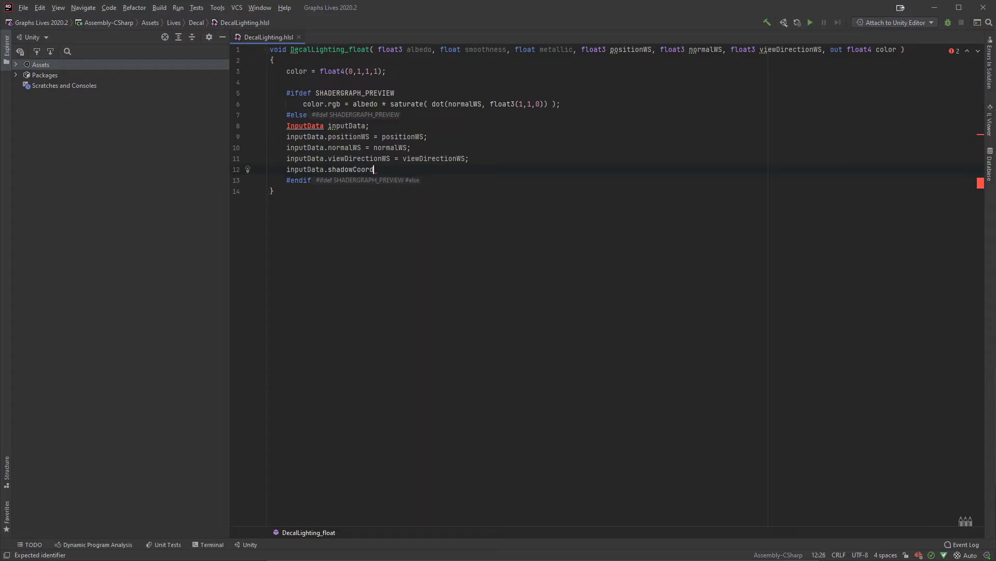
text( =)
text(TransformWorldToShadowCoord(positionWS);)
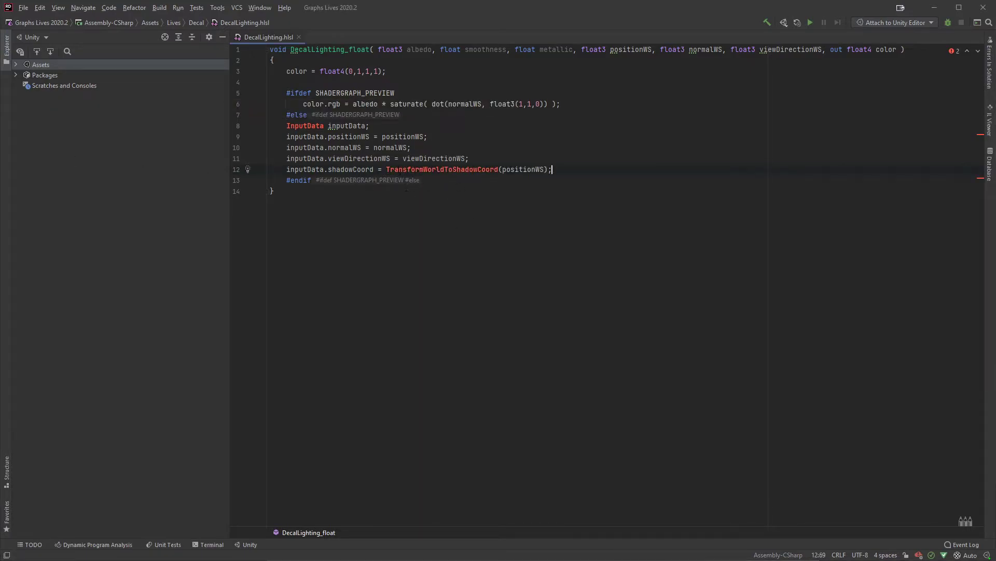
double_click(524, 170)
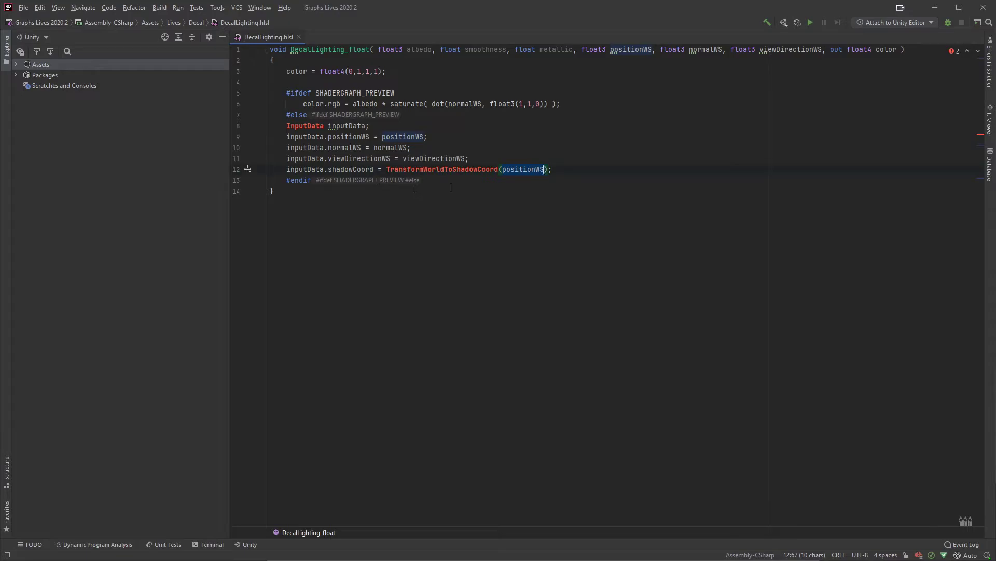
click(584, 172)
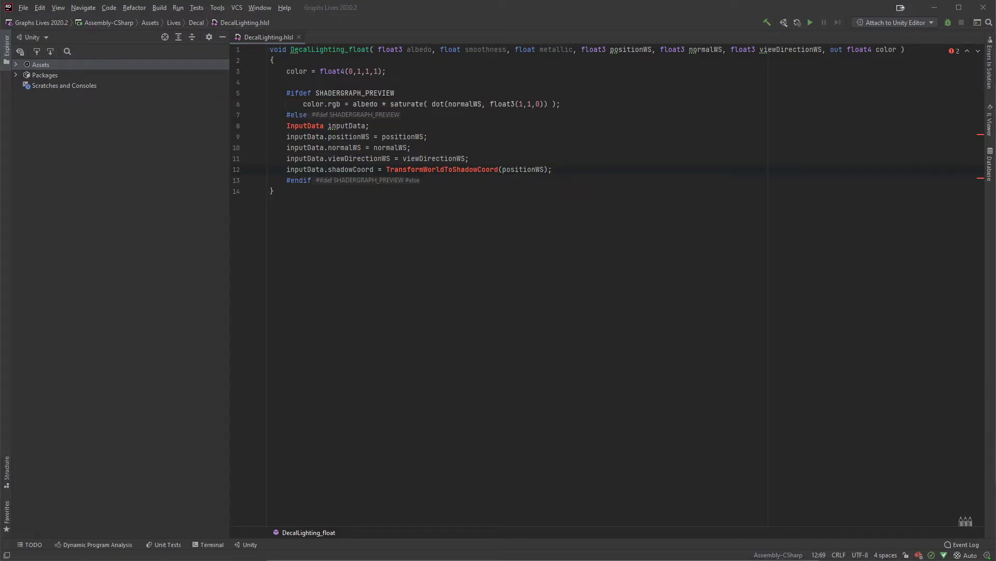
Step: Paste and review inputData assignments: fogCoord = 0.5, vertexLighting and bakedGI = half3(0,0,0), normalizedScreenSpaceUV = float2(0,0), shadowMask = half4(0,0,0,0)
text(inputData.fogCoord = 0.5; inputData.vertexLighting = half3(0,0,0); inputData.bakedGI = half3(0,0,0); inputData.normalizedScreenSpaceUV = float2(0,0); inputData.shadowMask = half4(0,0,0,0);)
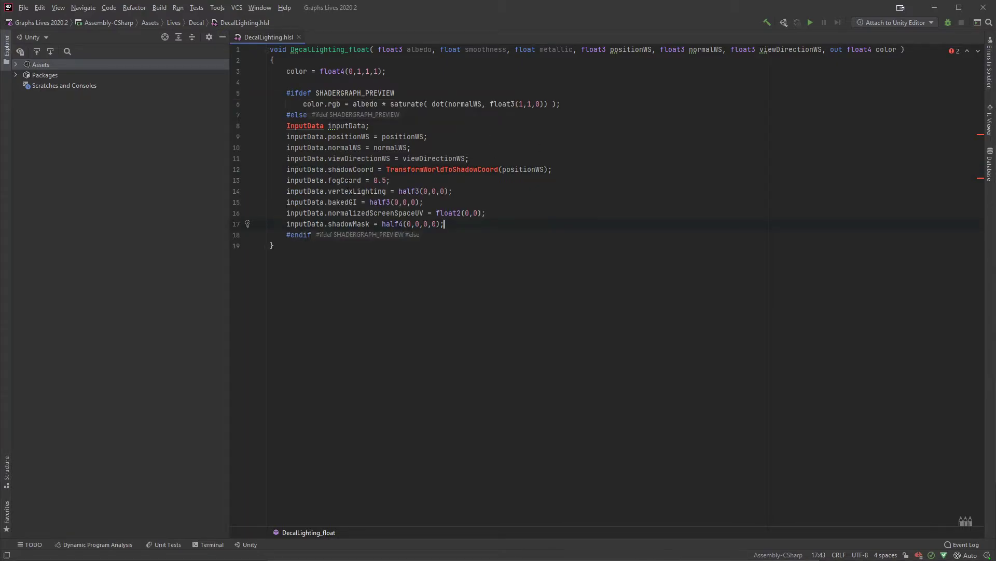
double_click(350, 191)
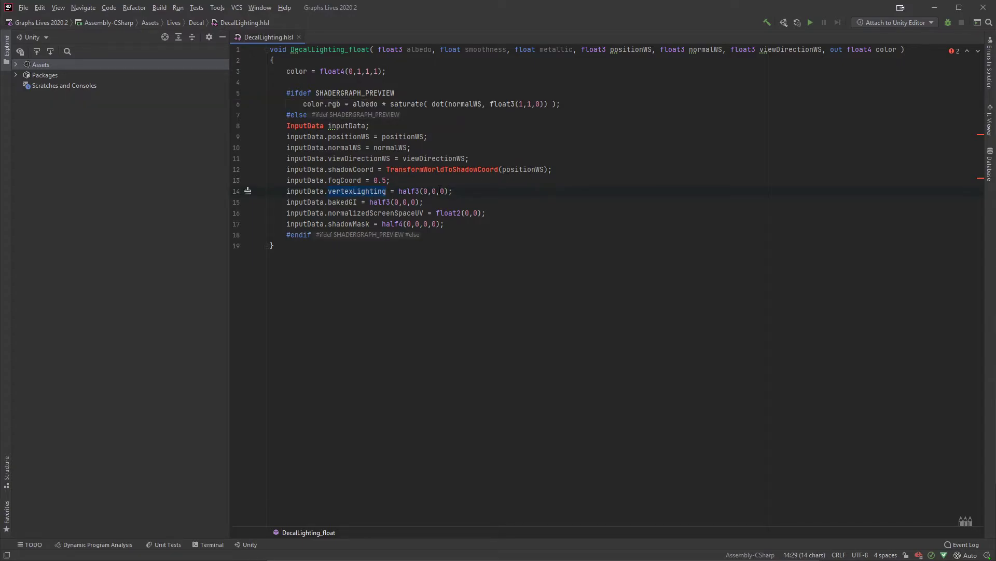
double_click(337, 202)
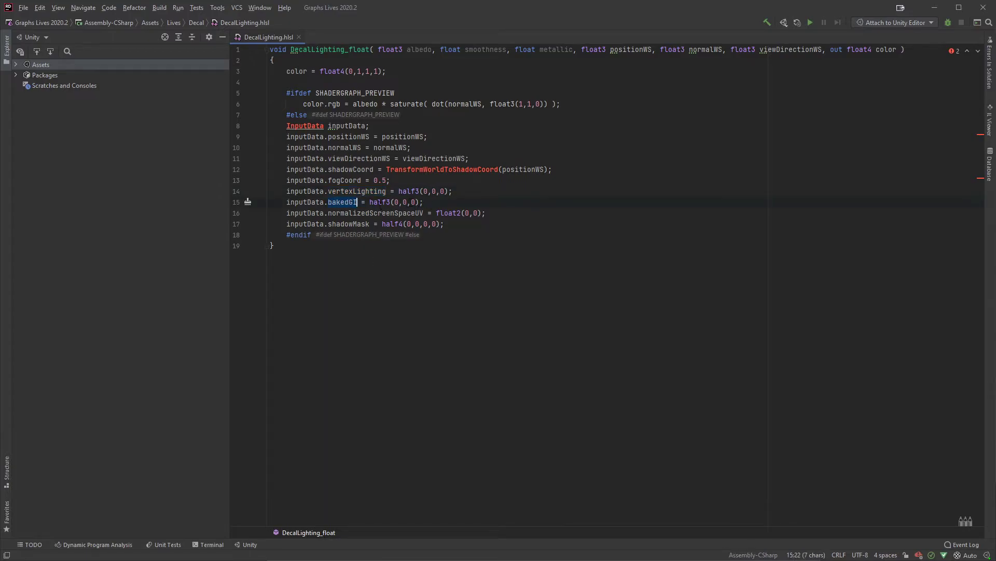
double_click(358, 214)
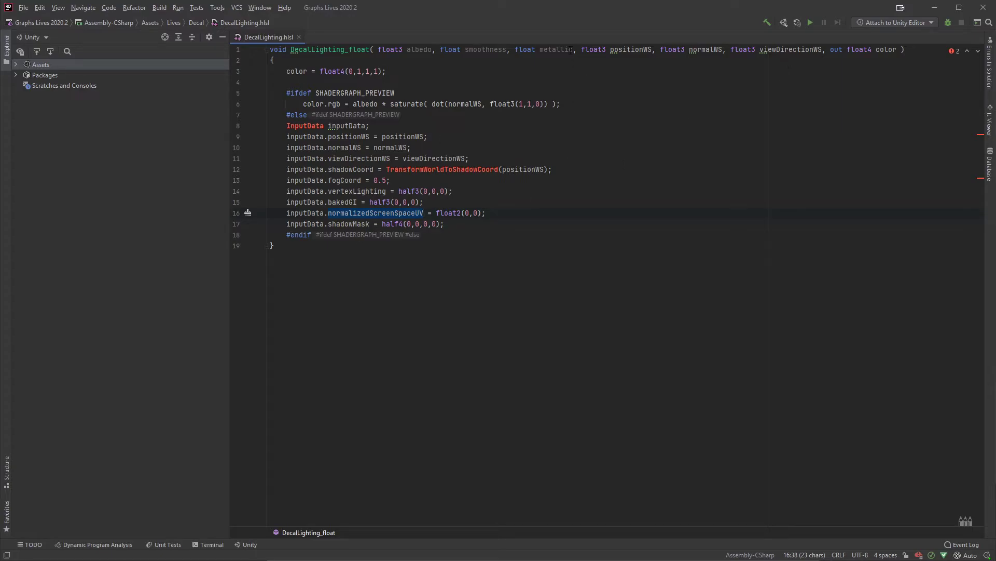
double_click(354, 224)
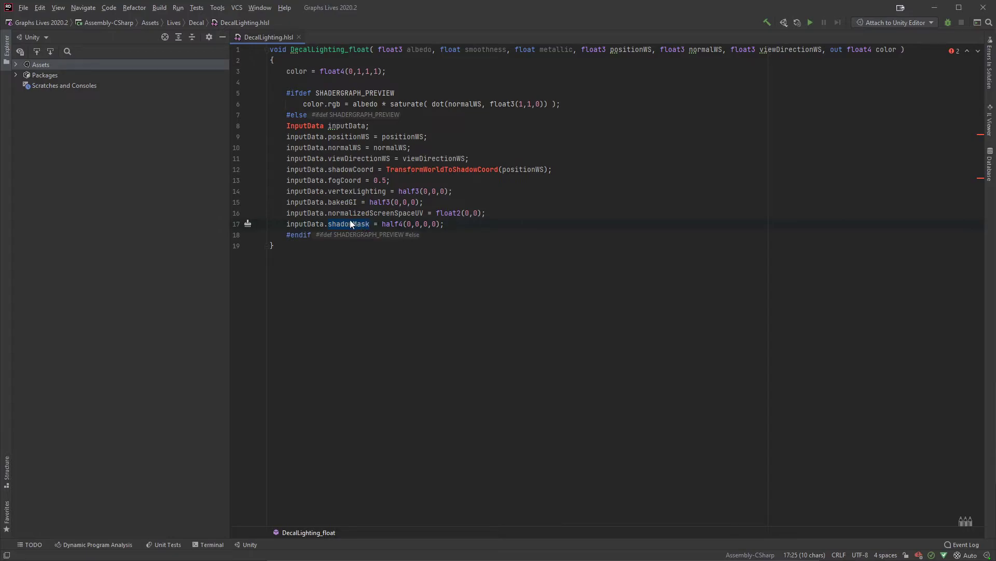
double_click(345, 180)
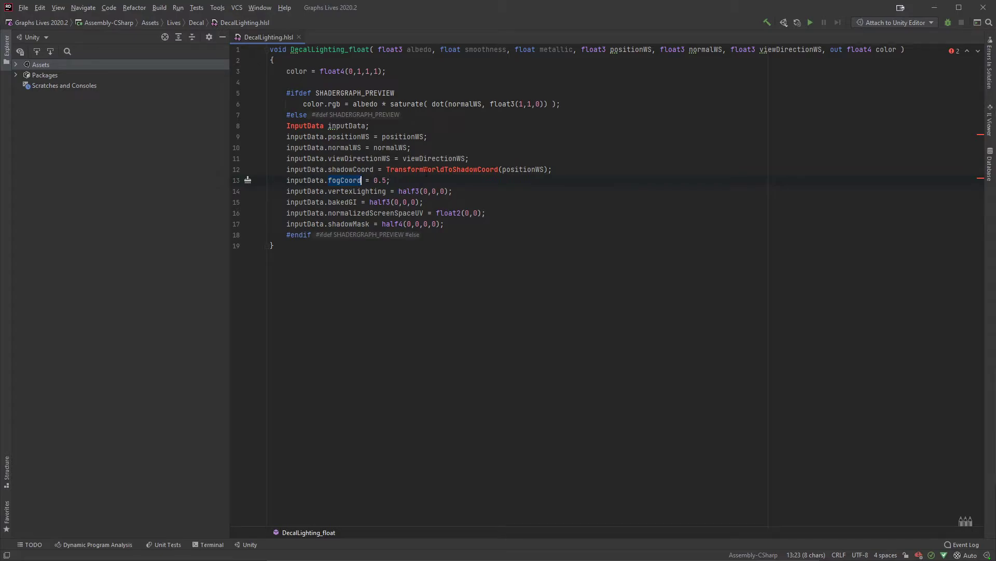
click(579, 169)
key(shift+Up)
key(shift+Up)
key(shift+Up)
key(shift+Up)
key(shift+Home)
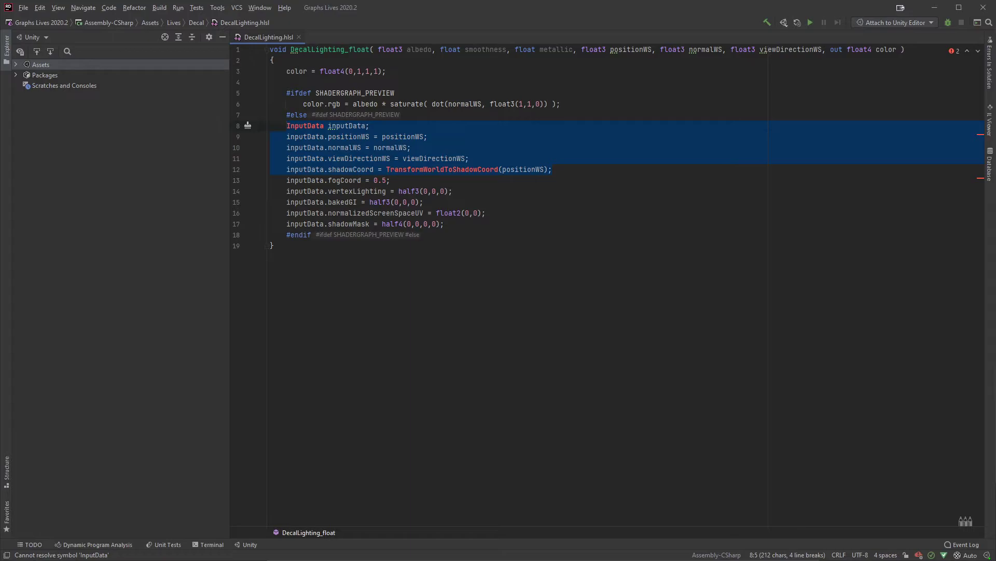
Step: Leave a blank line below the shadowMask assignment and start an assignment to color
click(492, 227)
key(Return)
key(Return)
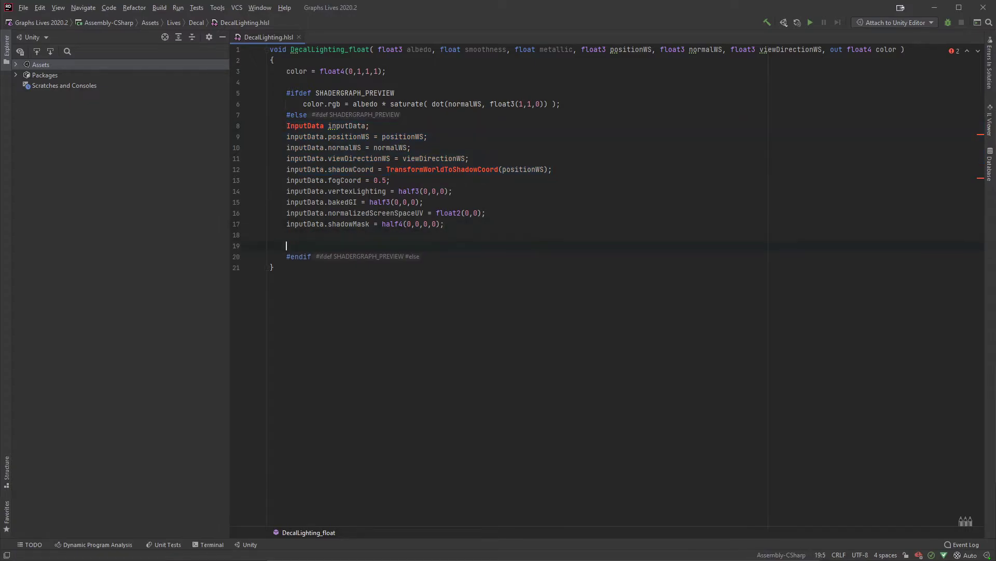
text(clor)
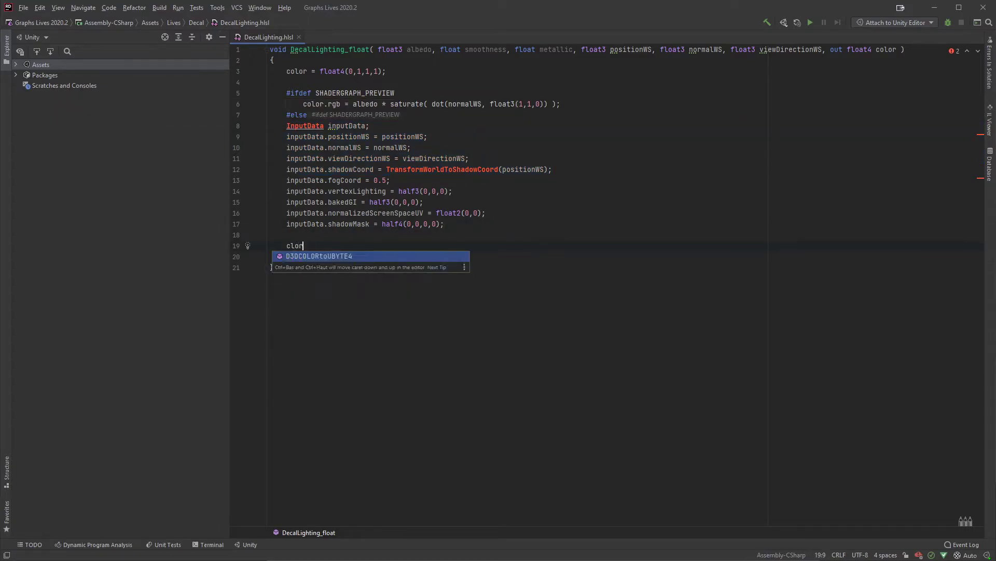
key(BackSpace)
key(BackSpace)
key(BackSpace)
text(o)
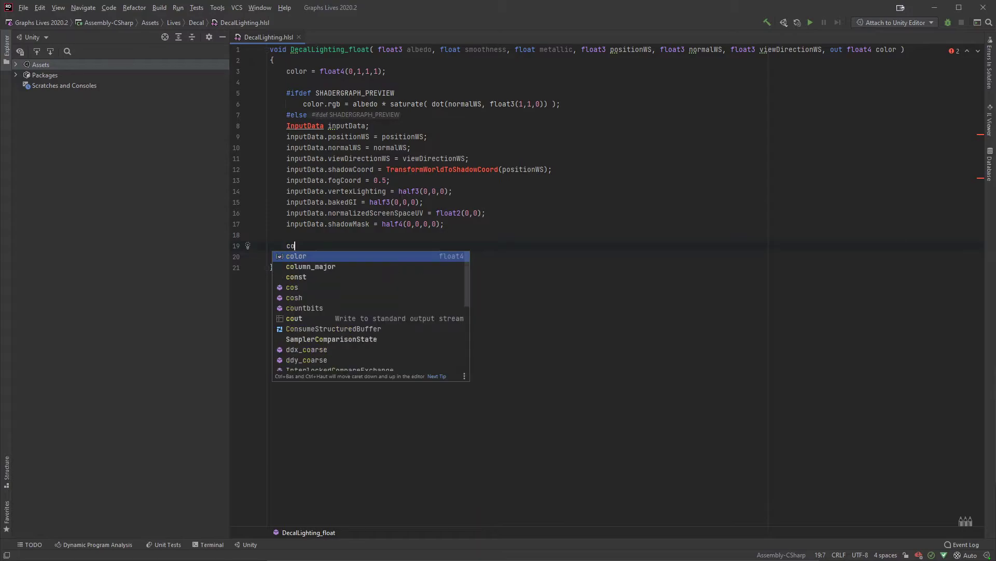
text(lor =)
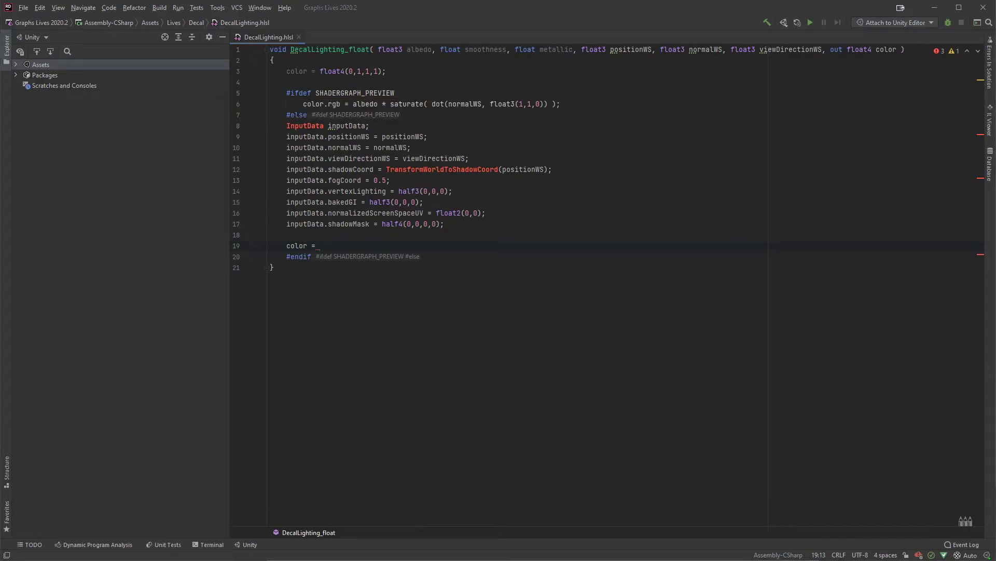
Step: Complete the color assignment with a call to UniversalFragmentPBR(), still without arguments
text(UniversalFragmentPBR)
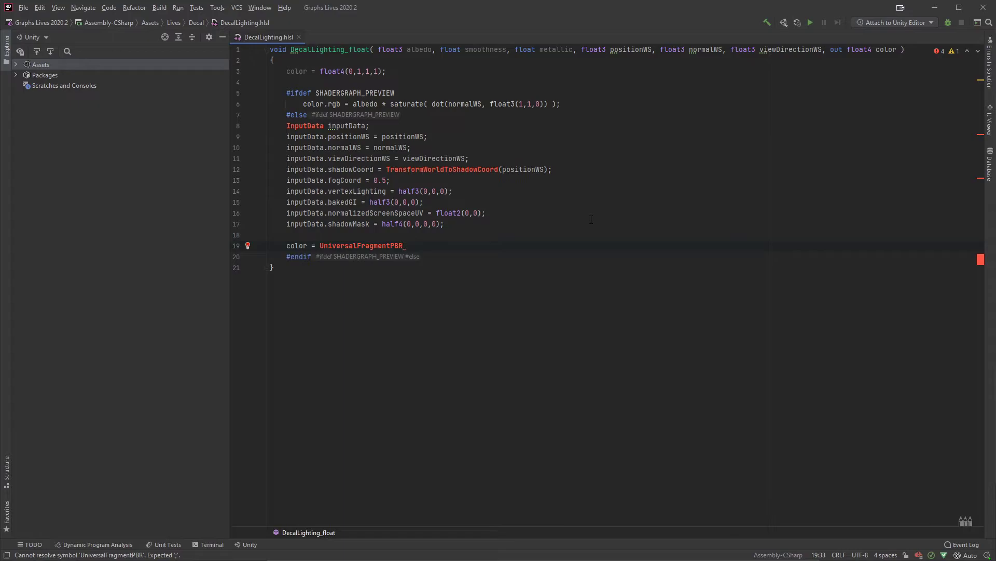
text(();)
key(Left)
key(Left)
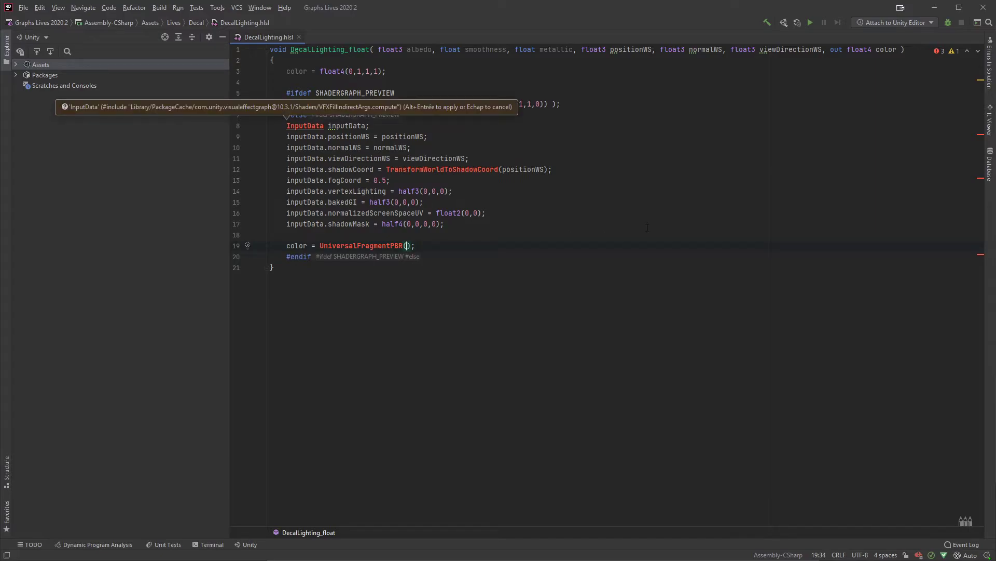
Step: Pass inputData, albedo and metallic as the first arguments of UniversalFragmentPBR
text(inp)
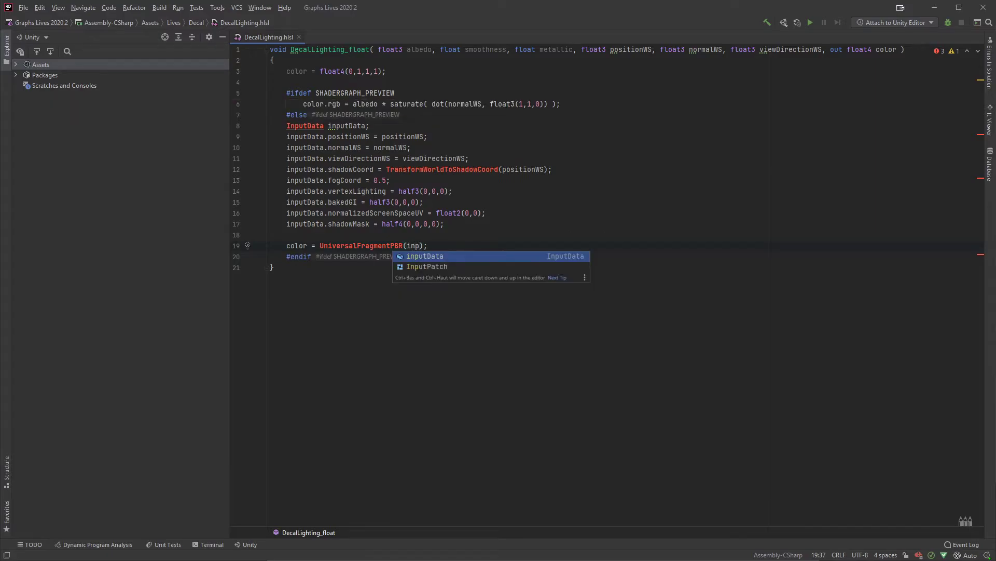
key(Return)
text(, al)
key(Return)
text(, )
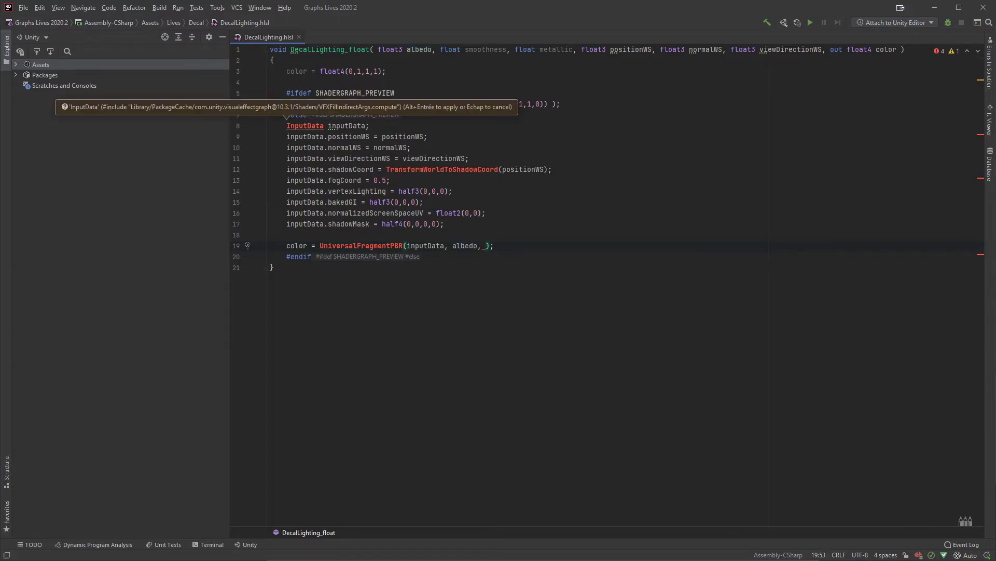
text(me)
key(Return)
text(,)
Step: Add 0 as the specular argument of UniversalFragmentPBR, followed by smoothness
key(Right)
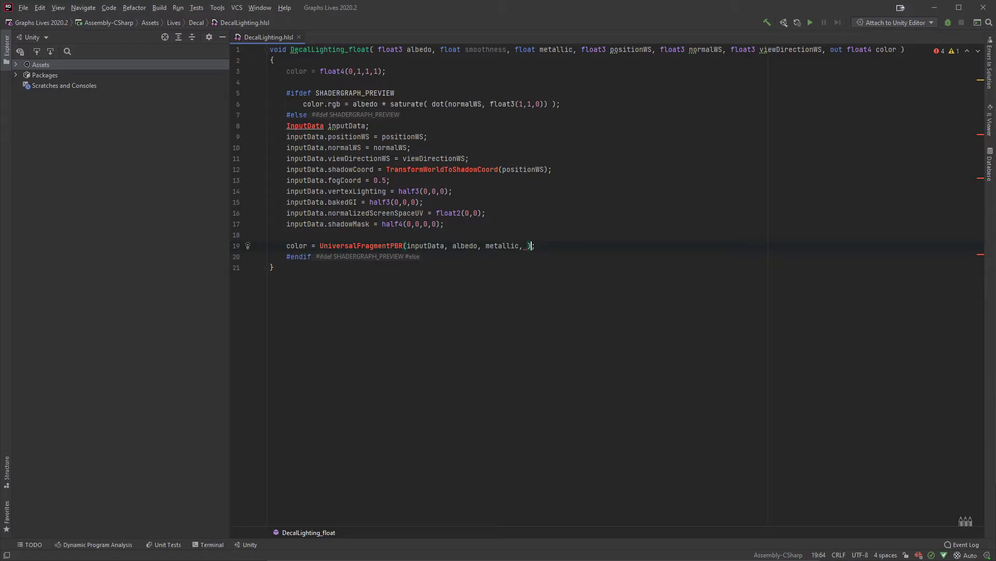
key(BackSpace)
key(BackSpace)
text(0))
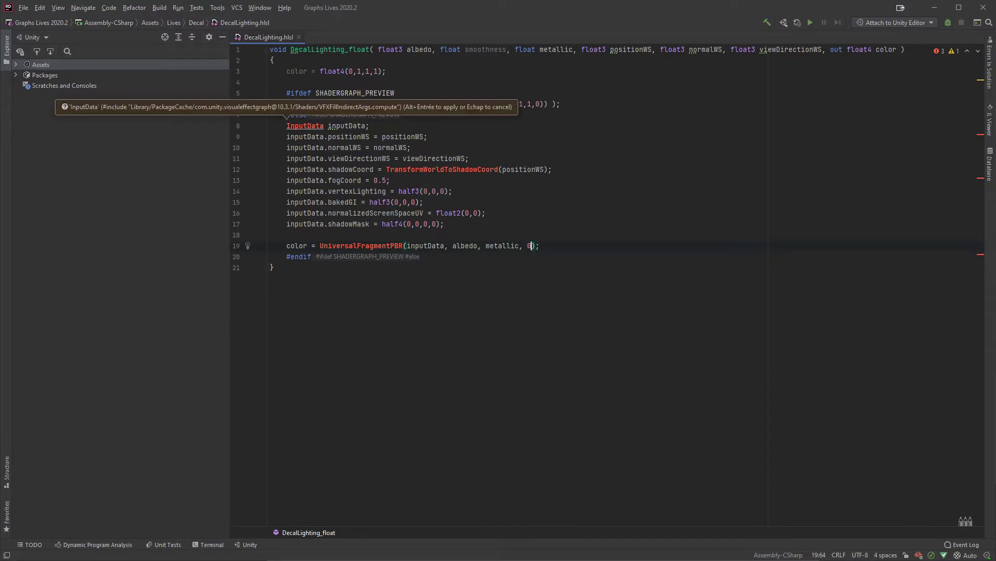
text(, smoothness)
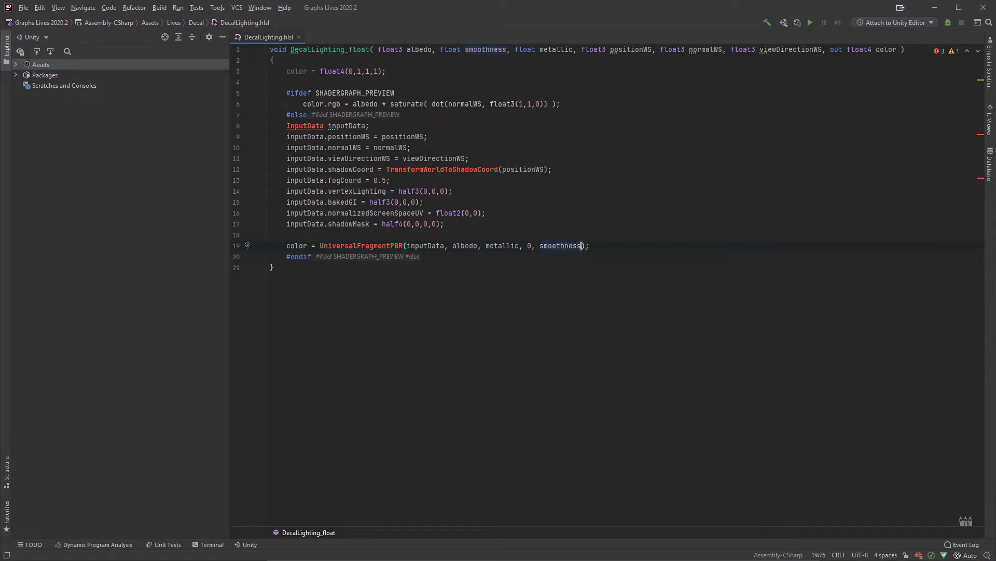
text(,)
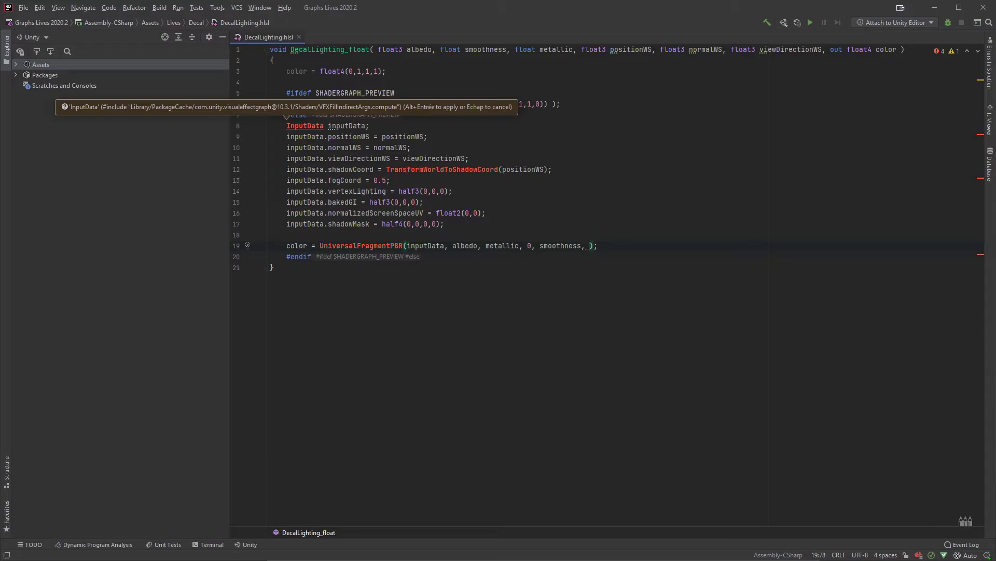
Step: Complete the UniversalFragmentPBR call with the arguments 1, 0, 1 for occlusion, emission and alpha
text(1, 0)
text(, 1)
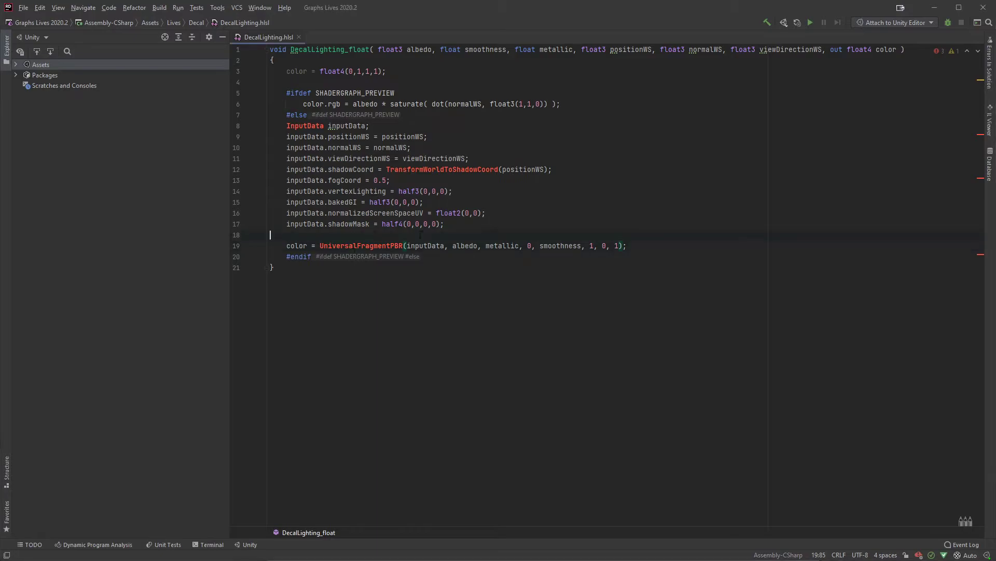
Step: Paste a comment line with the full half4 UniversalFragmentPBR parameter signature directly above the color assignment
key(ctrl+alt+Return)
text(// half4 UniversalFragmentPBR(InputData inputData, half3 albedo, half metallic, half3 specular, half smoothness, half occlusion, half3 emission, half alpha))
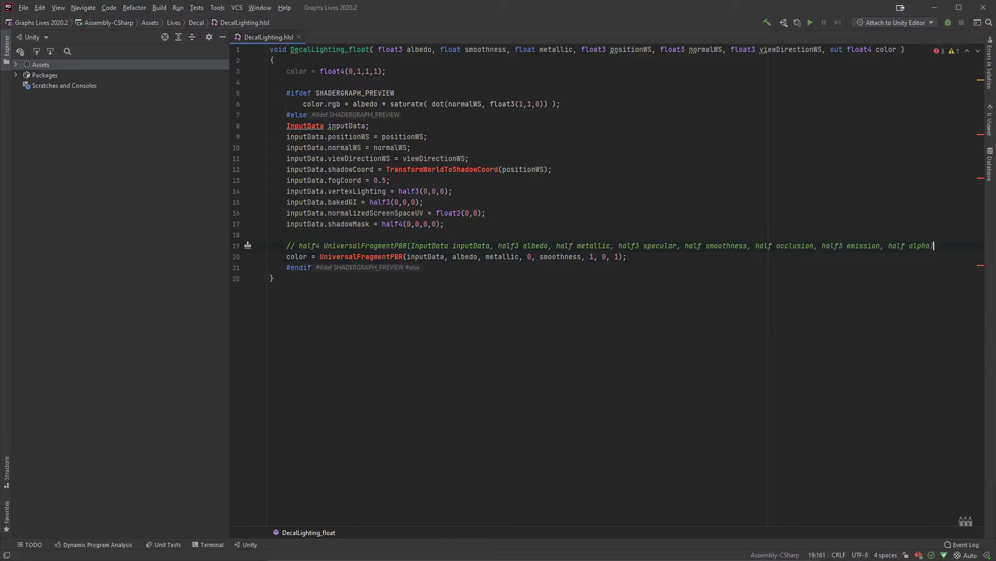
drag(934, 245, 298, 246)
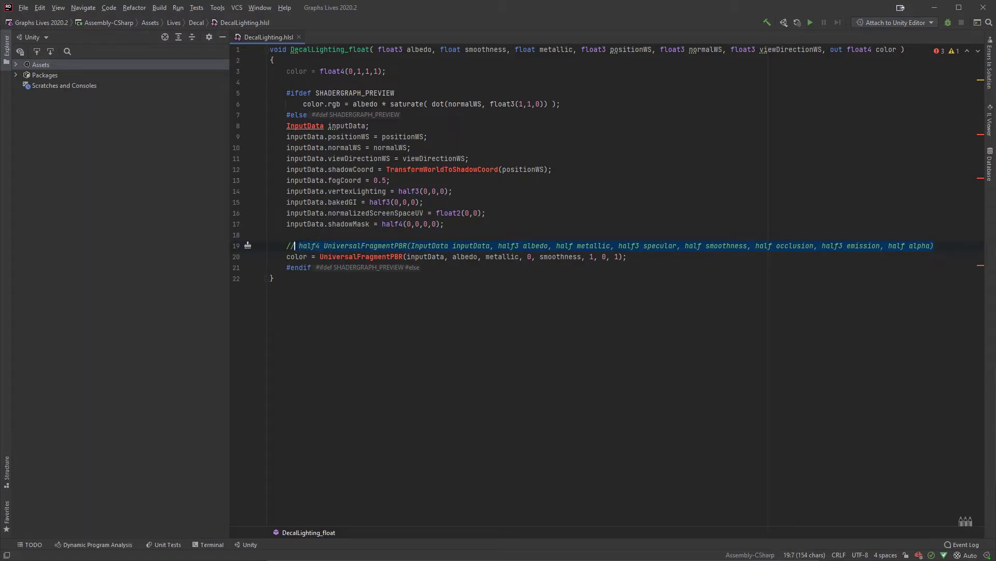
click(519, 224)
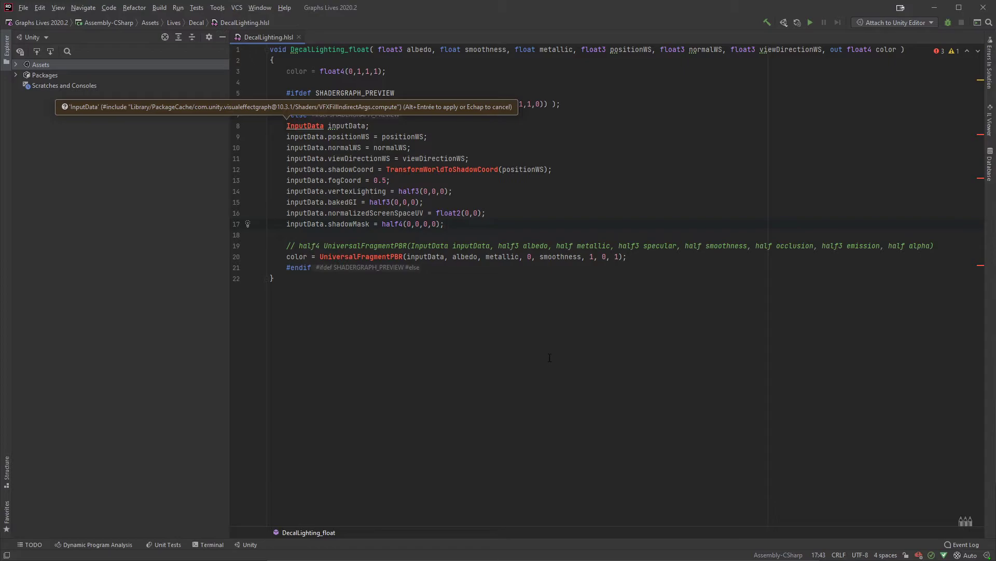
click(567, 197)
Step: Switch to Unity, connect the DecalLighting color output to the Fragment Emission input and delete the Normal Vector node
key(alt+Tab)
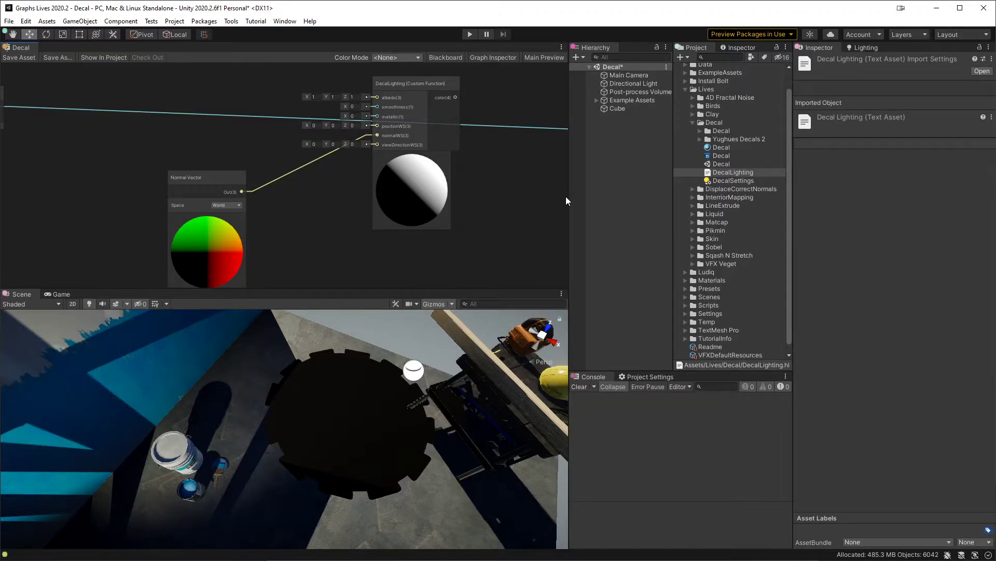
middle_drag(457, 148, 375, 167)
drag(327, 136, 497, 218)
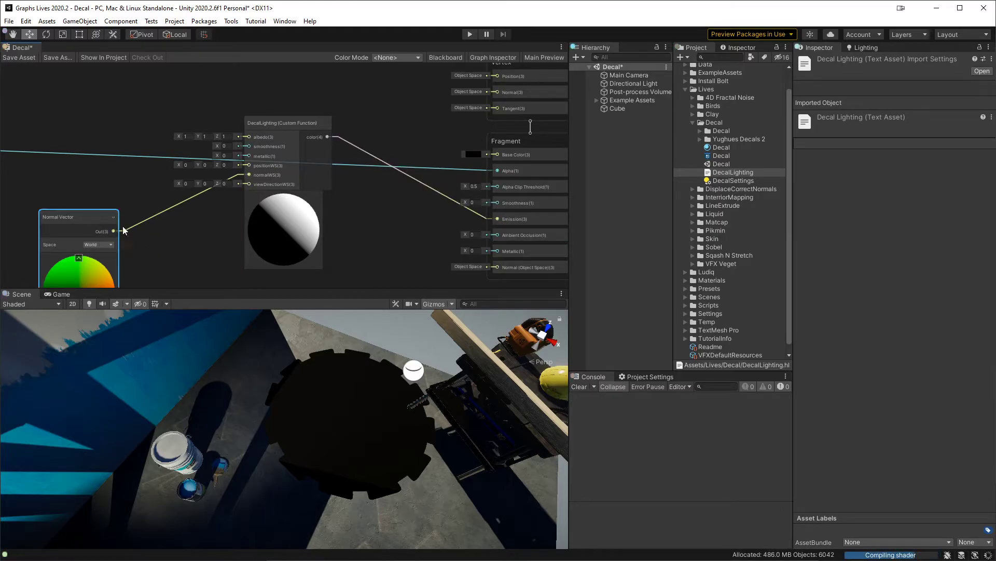
middle_drag(94, 223, 191, 204)
key(Delete)
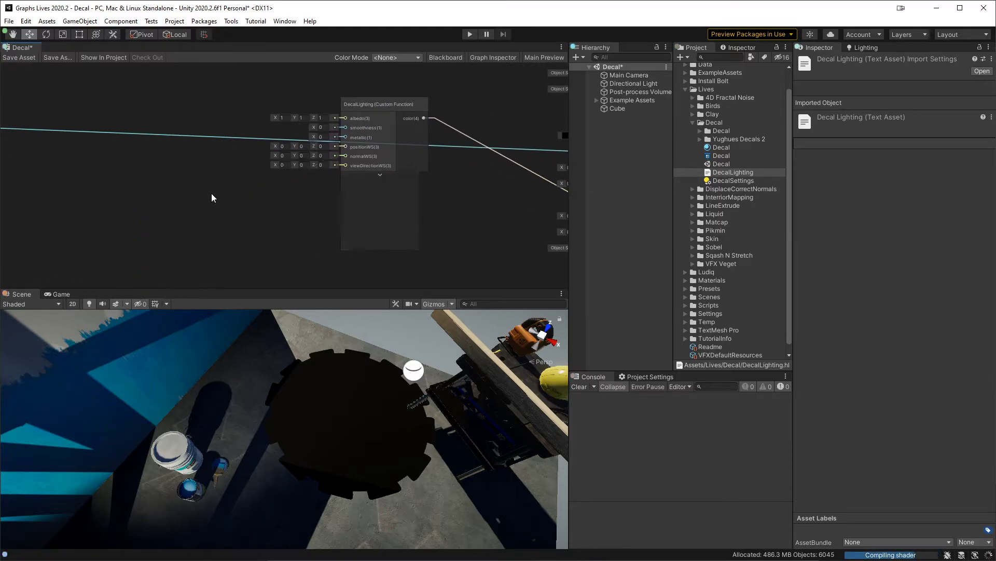
Step: Maximize the shader graph window and move the DecalLighting node below the alpha connection line
key(shift+space)
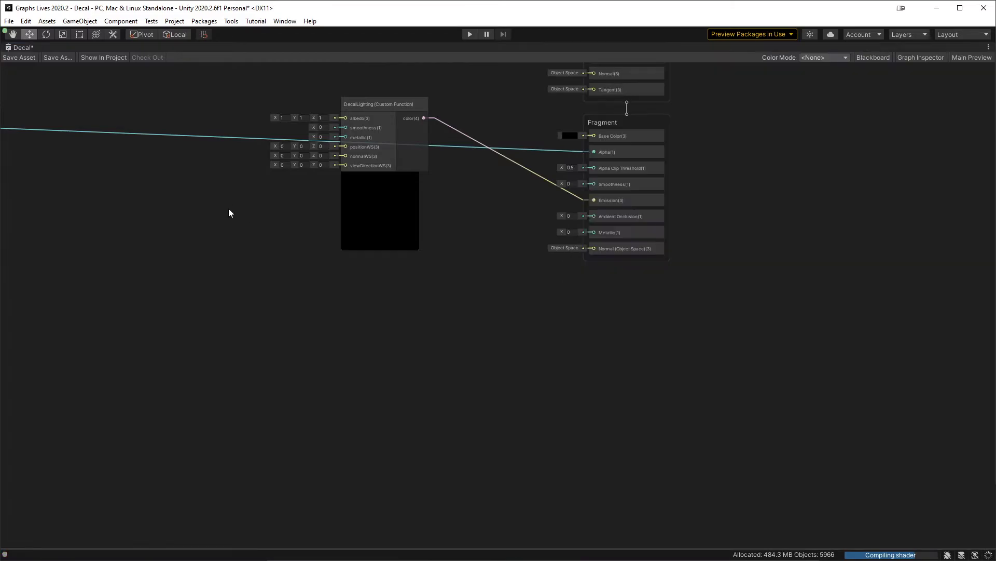
middle_drag(228, 208, 628, 363)
drag(785, 269, 725, 341)
middle_drag(692, 252, 752, 250)
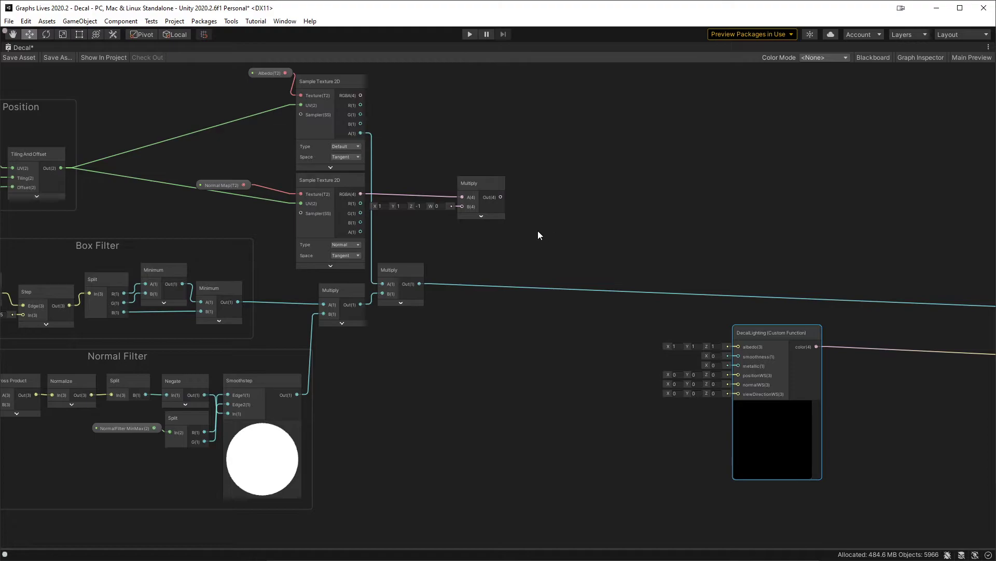
middle_drag(587, 220, 527, 203)
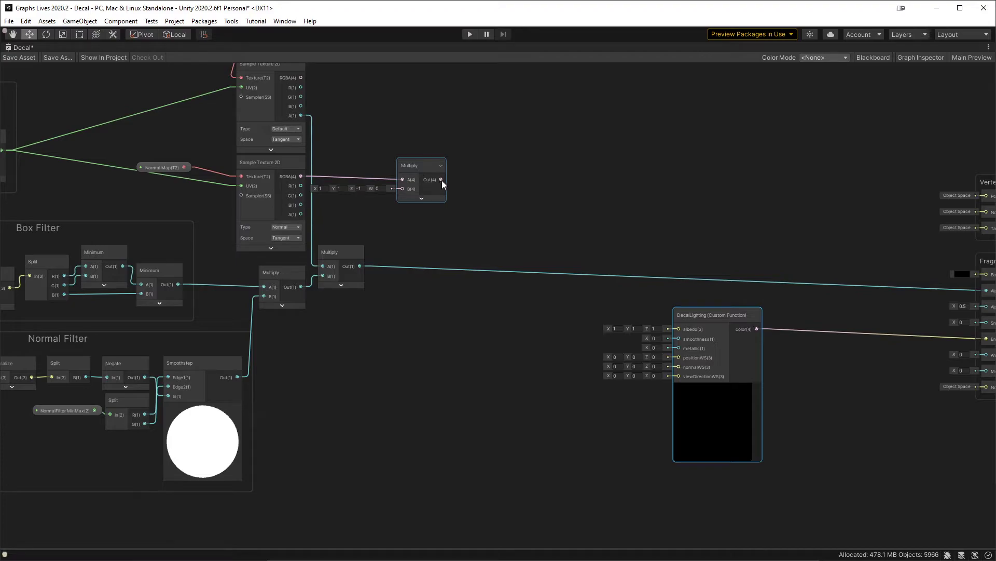
Step: Add a Transform node from the normal map's Multiply output, wire it to normalWS, and place it beside the DecalLighting node
drag(441, 180, 514, 198)
text(tran)
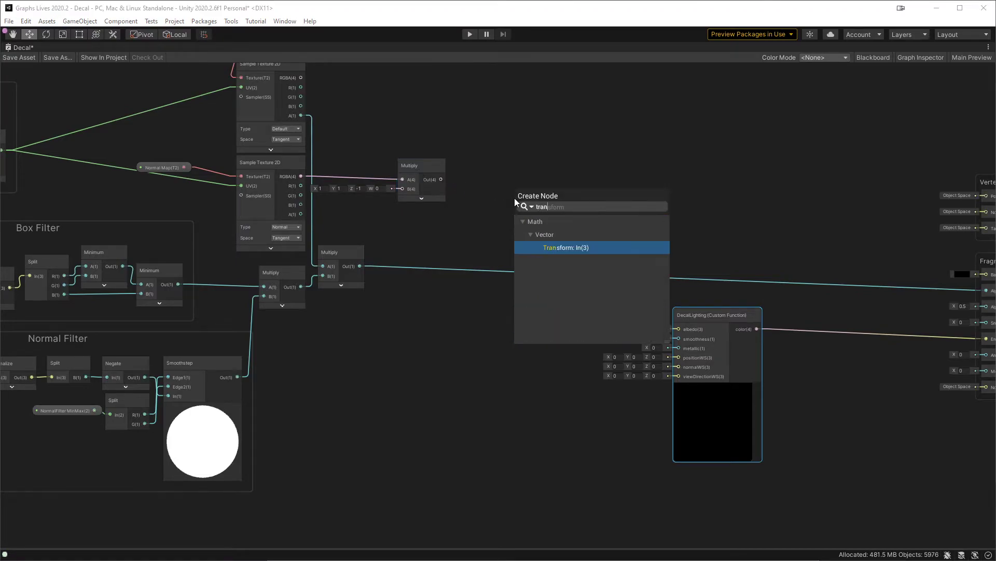
key(Return)
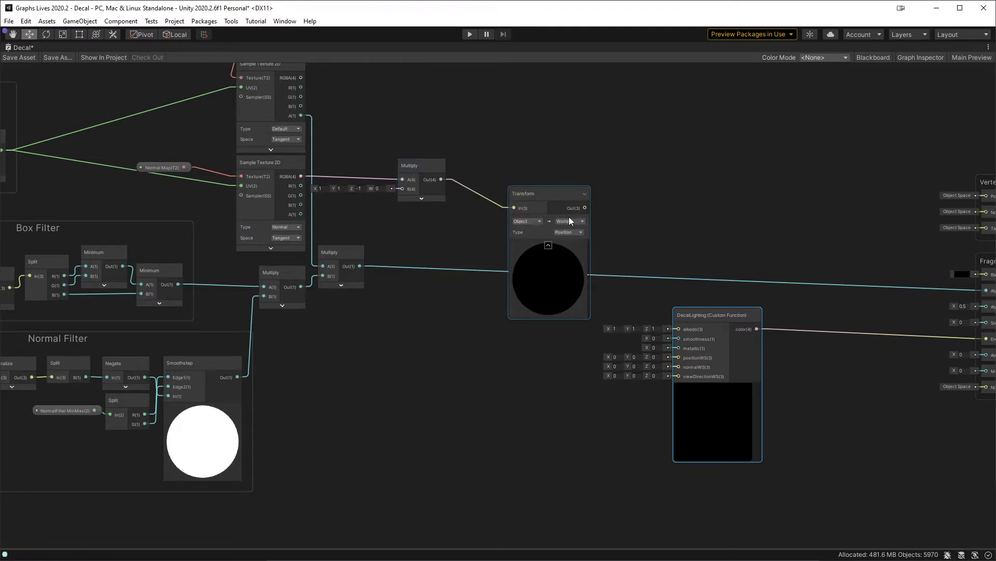
drag(585, 208, 684, 368)
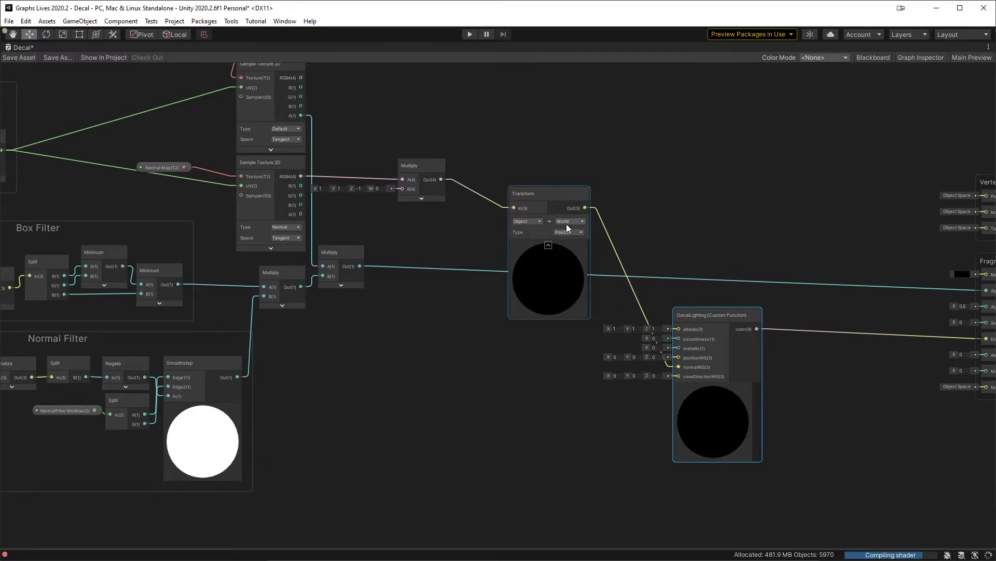
drag(546, 198, 534, 351)
Step: Choose the Fragment Normal Space option in the graph settings and close the inspector
middle_drag(793, 234, 569, 210)
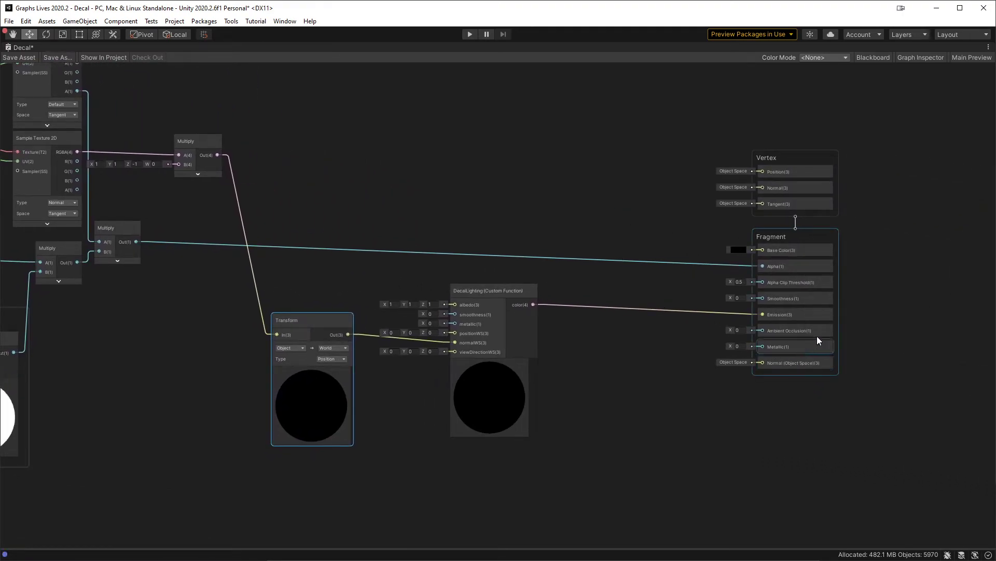
click(930, 59)
click(928, 60)
click(929, 59)
click(434, 91)
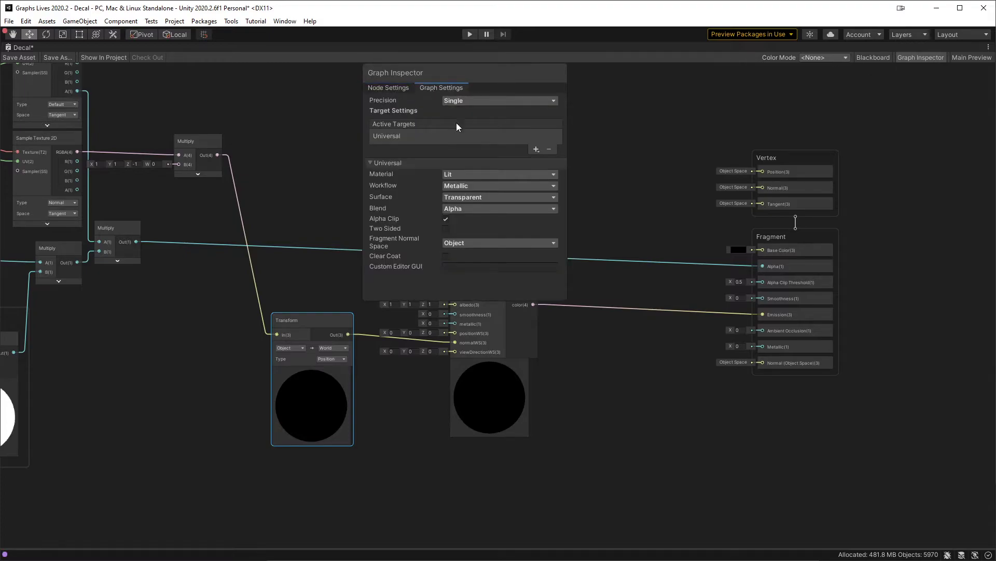
click(464, 245)
click(471, 254)
click(912, 58)
Step: Collapse the preview of the Transform node that feeds normalWS
middle_drag(515, 212, 723, 207)
mouse_move(609, 318)
mouse_down()
mouse_move(618, 338)
mouse_move(618, 329)
mouse_up()
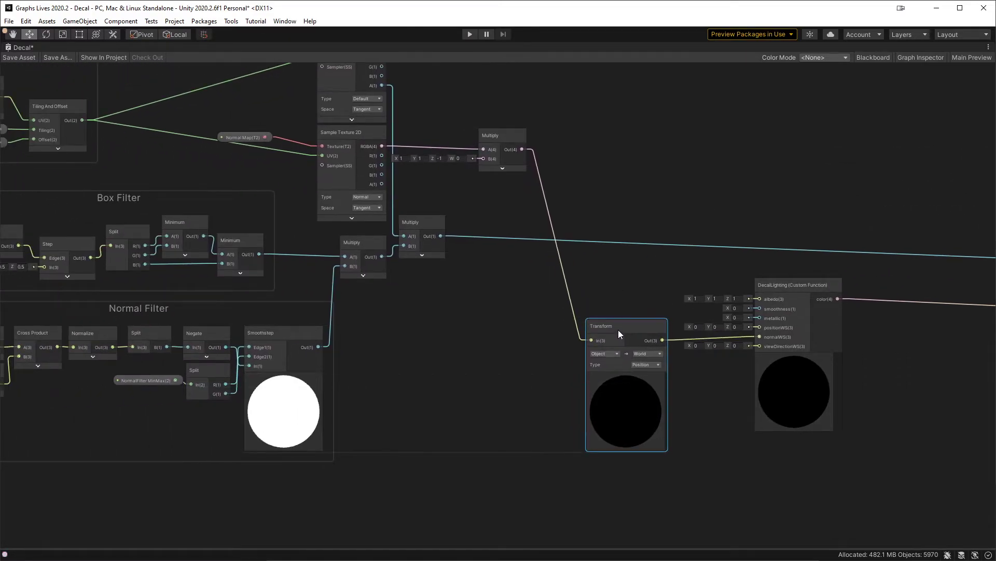
click(626, 377)
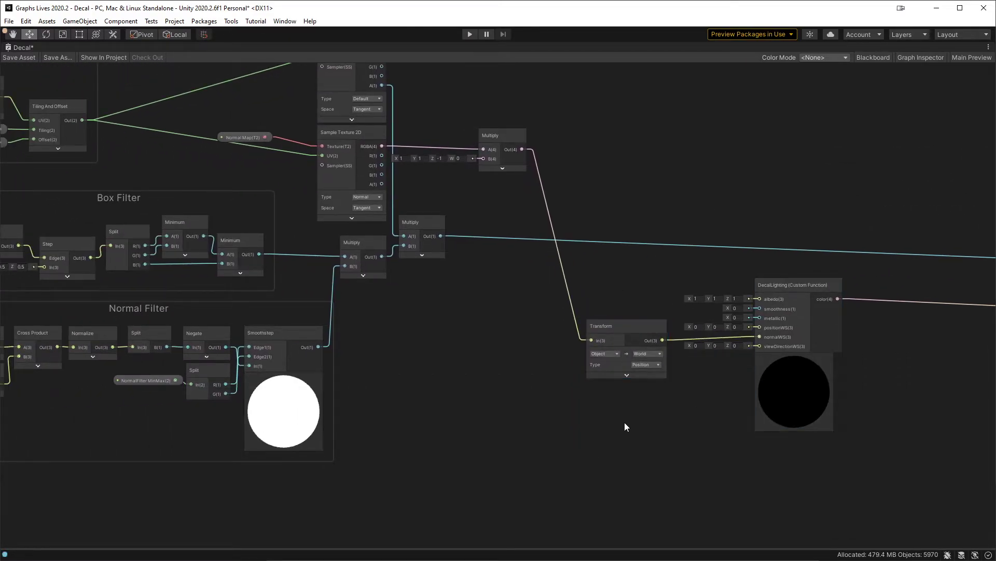
Step: Add a View Direction node in World space, collapse its preview and connect it to viewDirectionWS of DecalLighting
scroll(643, 422, up, 1)
key(space)
text(view)
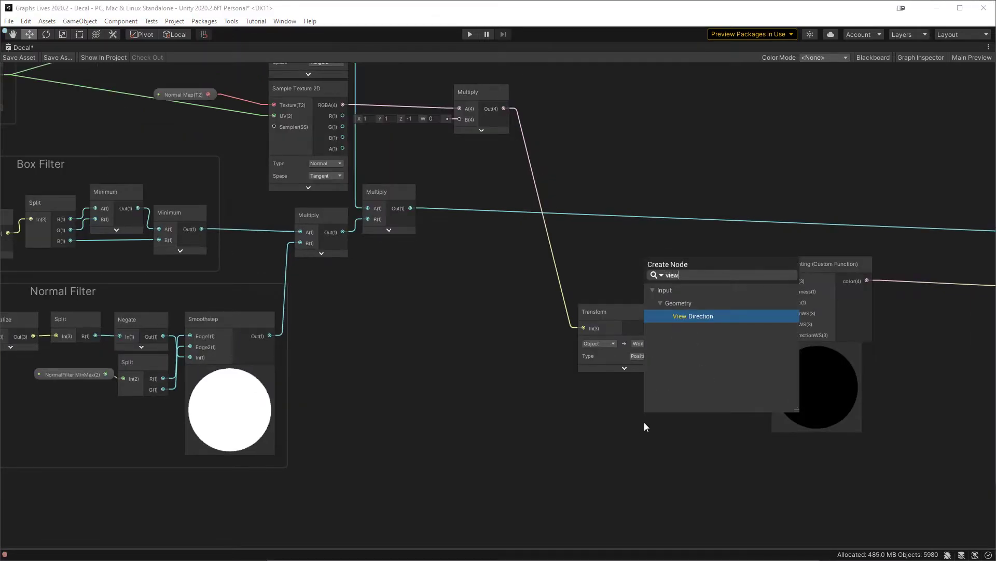
key(Return)
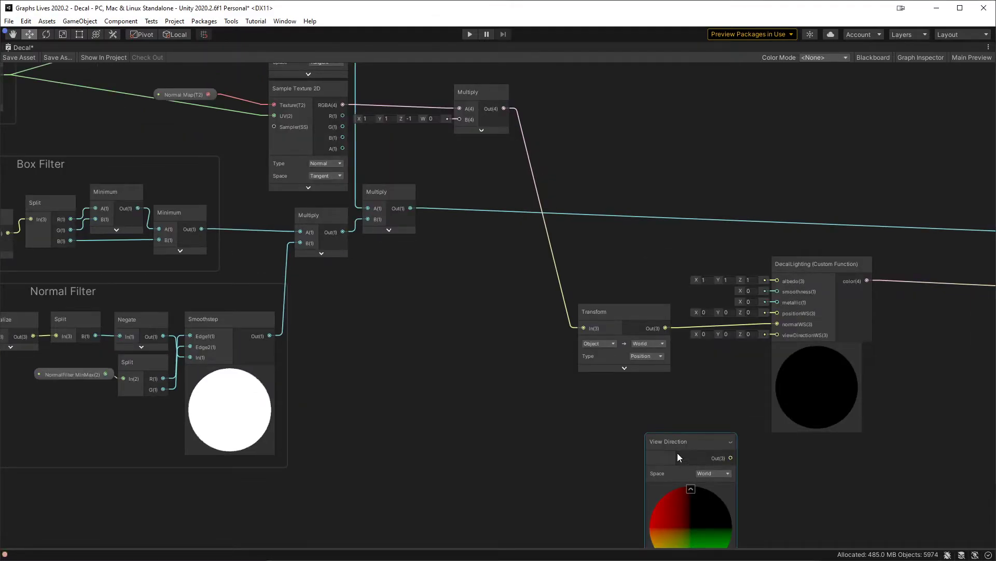
click(691, 489)
drag(675, 444, 789, 335)
Step: Set the Transform node's type to Direction and shift it down together with the View Direction node
click(645, 356)
click(656, 378)
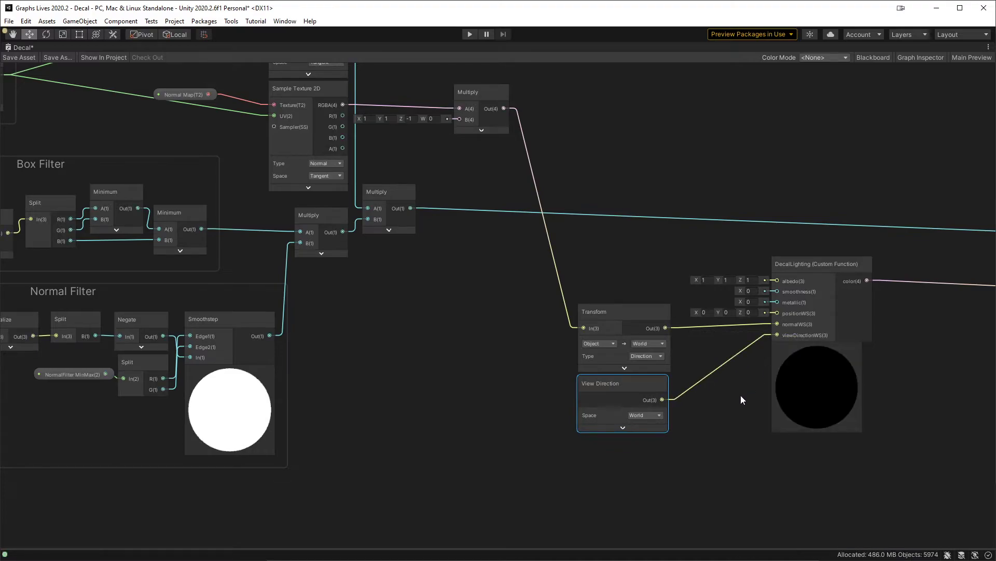
drag(556, 288, 601, 385)
drag(625, 315, 624, 358)
click(527, 320)
Step: Connect the PositionFromDepth node's Position_WS output to the positionWS input of DecalLighting
middle_drag(379, 363, 763, 334)
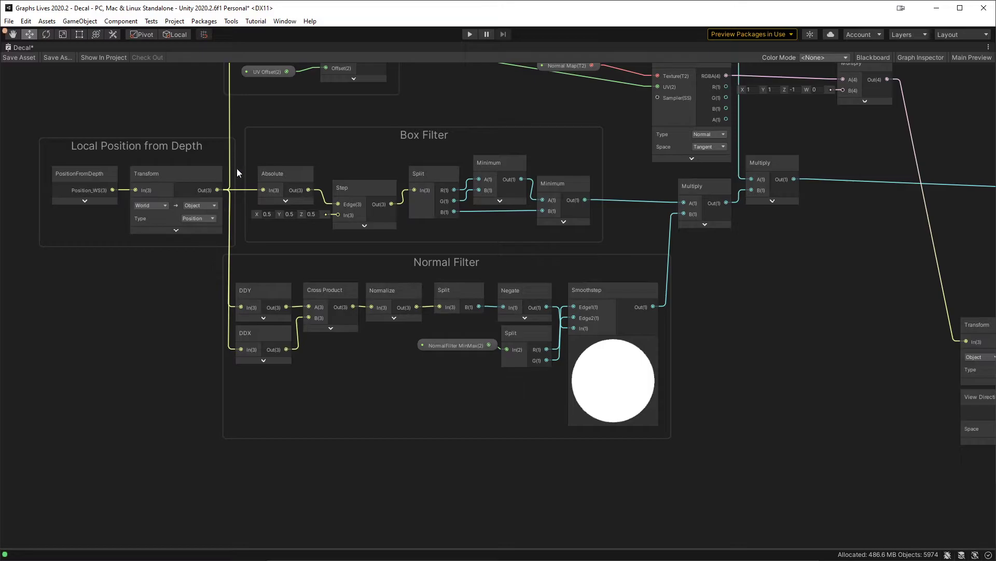
drag(113, 190, 850, 287)
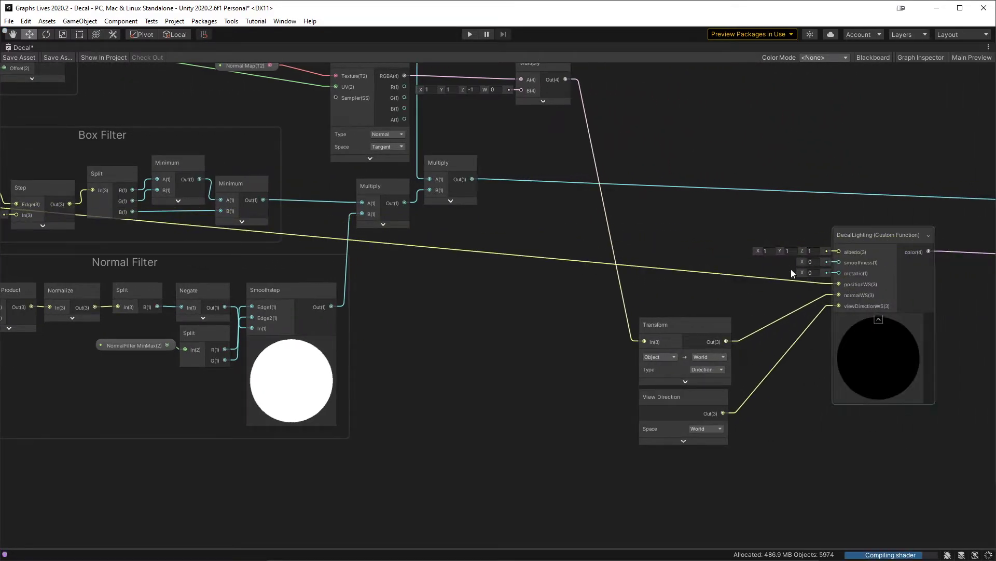
middle_drag(751, 169, 658, 305)
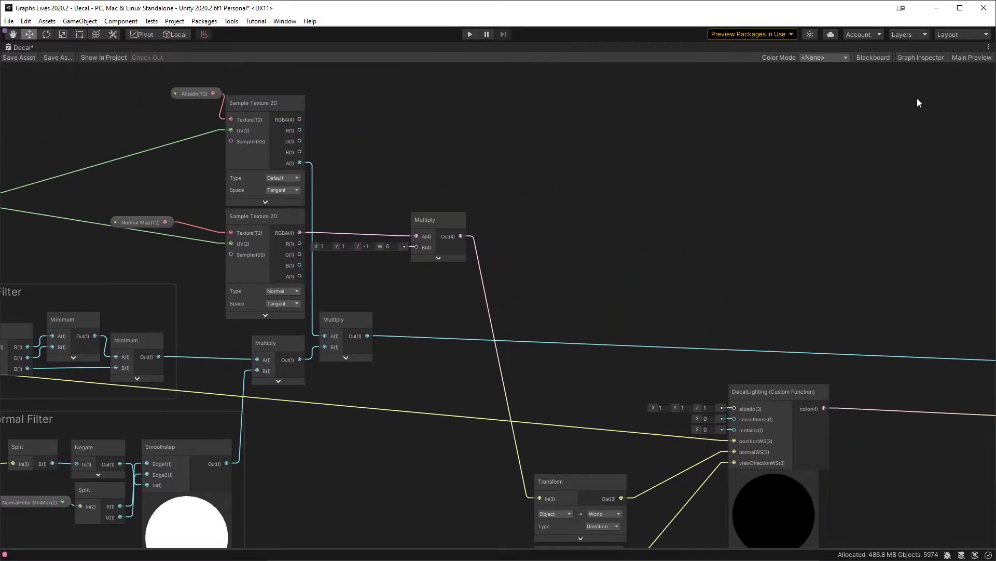
Step: Open the Blackboard and add a Float property named Smoothness
click(874, 58)
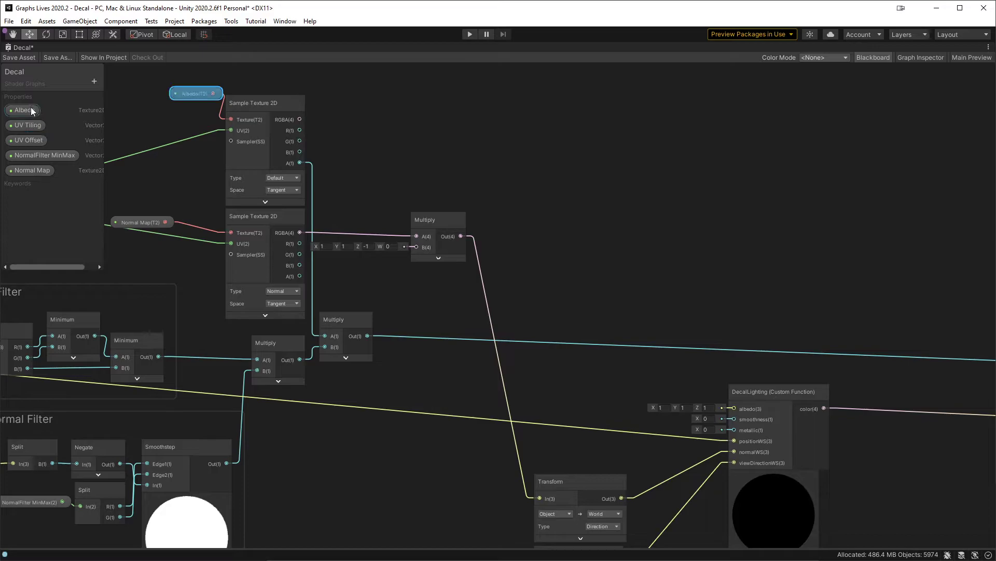
click(92, 82)
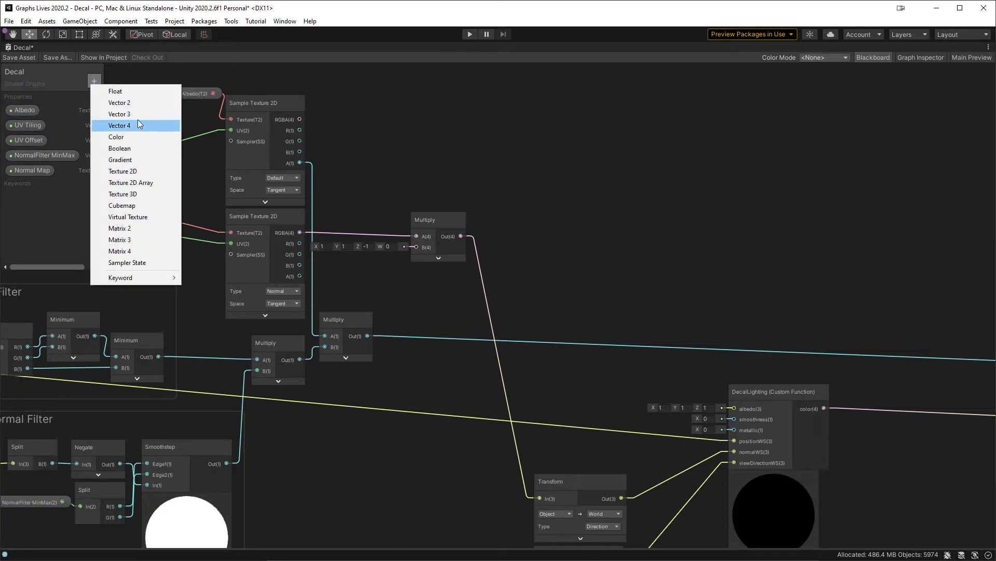
click(137, 93)
text(Smoothness)
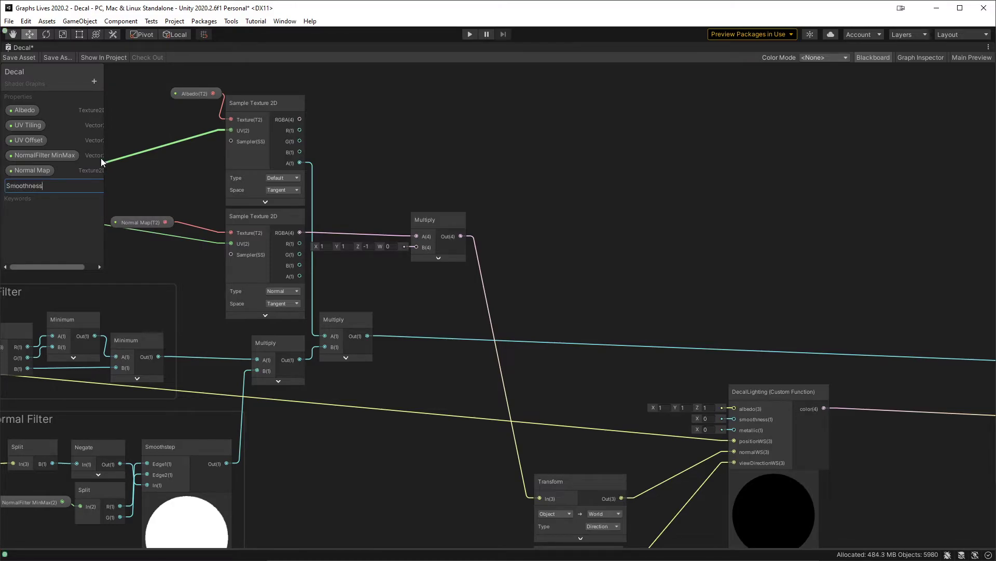
key(Return)
Step: Add a second Float property named Metallic to the Blackboard
click(94, 82)
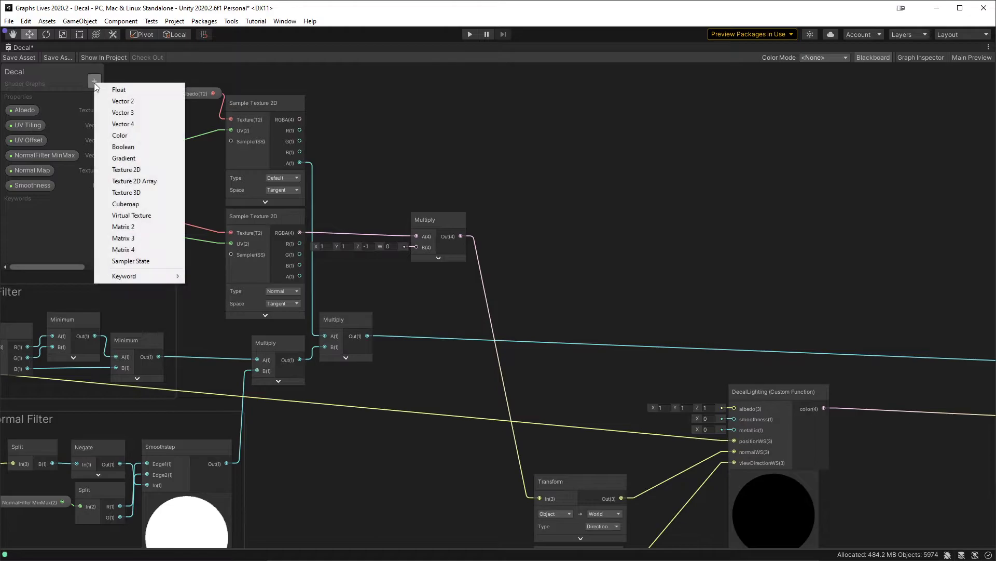
click(114, 87)
text(Metalli)
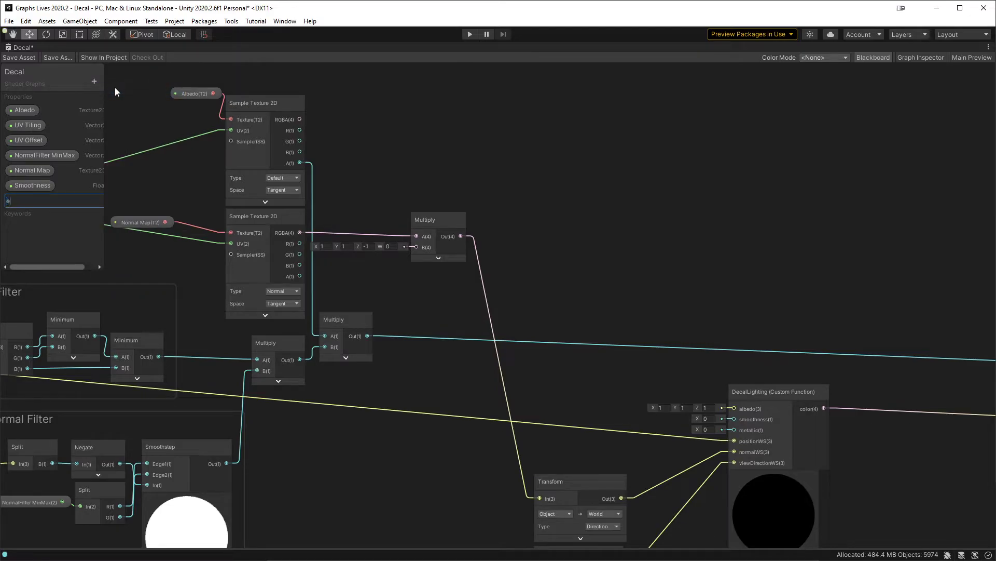
text(c)
key(Return)
Step: Set the mode of the Smoothness and Metallic properties to Slider in the Graph Inspector
click(929, 58)
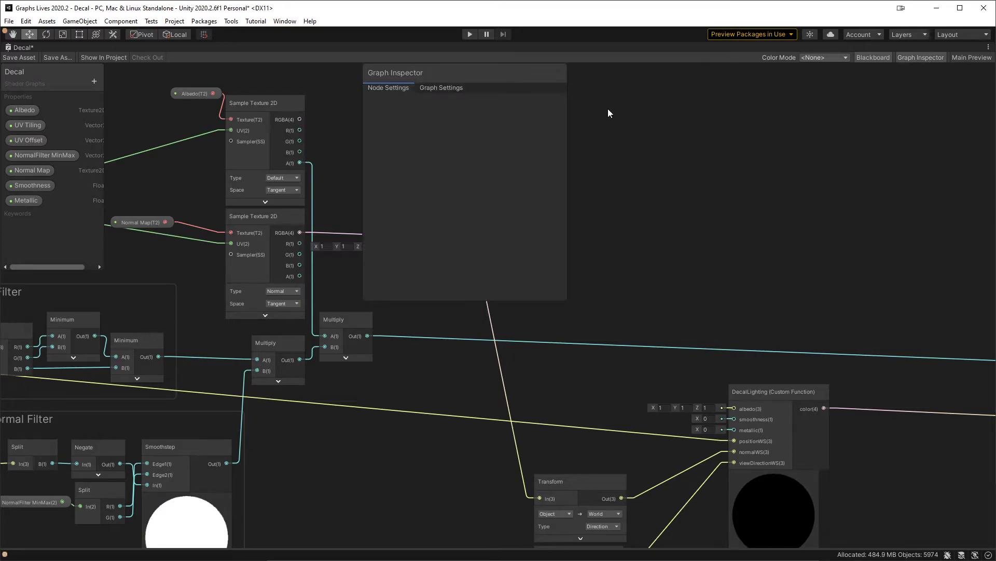
click(50, 186)
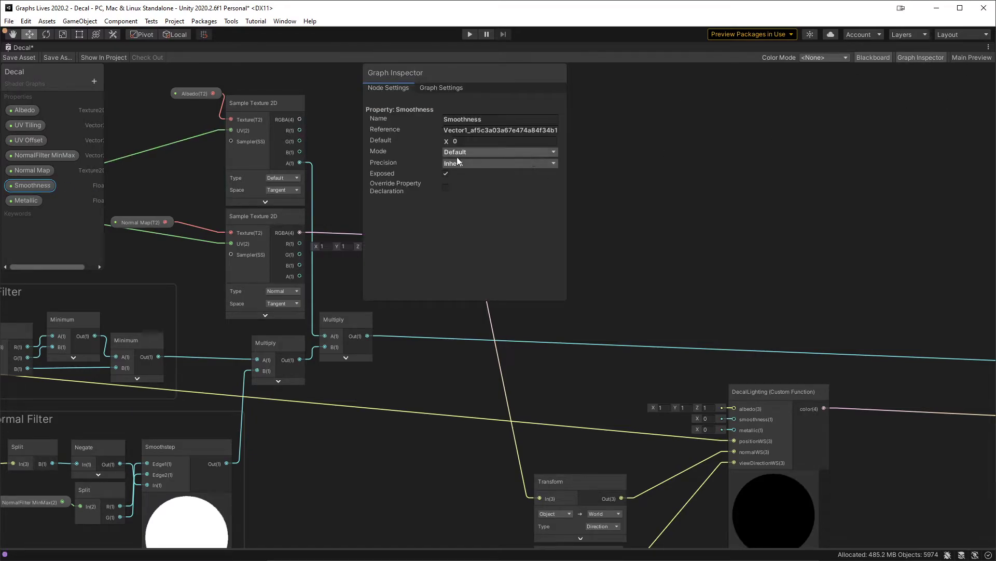
click(487, 142)
click(470, 152)
click(473, 183)
click(30, 201)
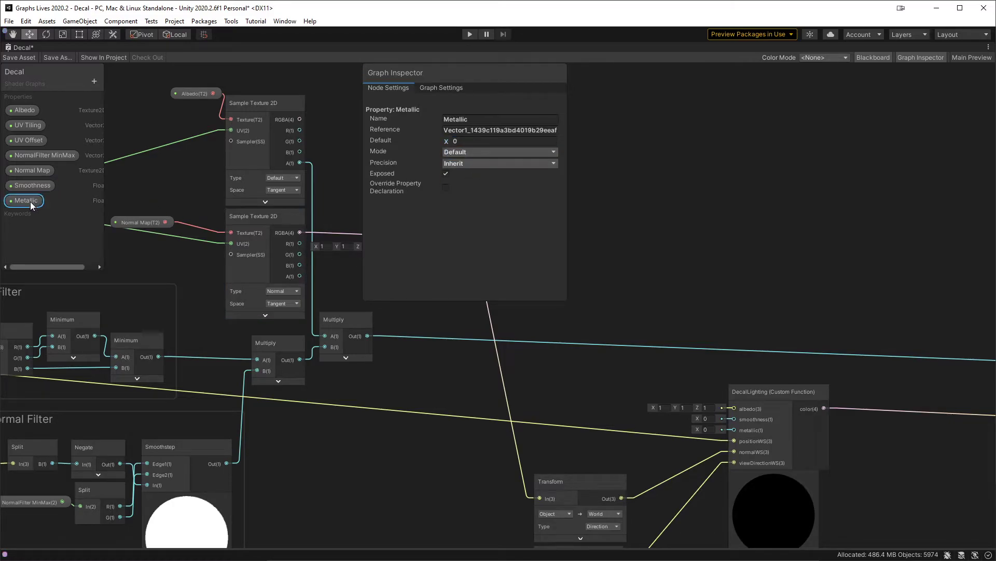
click(483, 152)
click(477, 176)
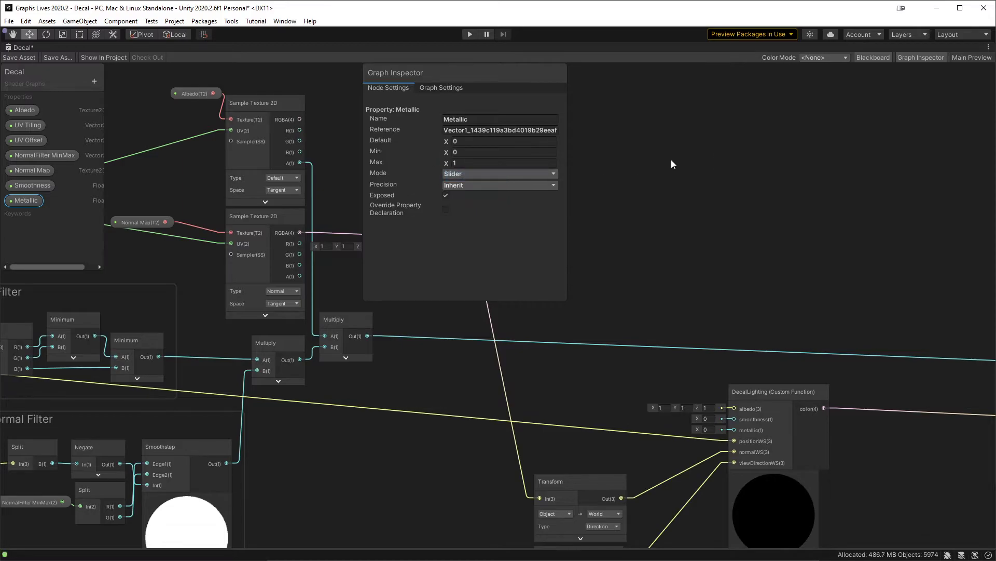
Step: Save the Decal shader graph and hide the Graph Inspector
click(19, 57)
click(914, 55)
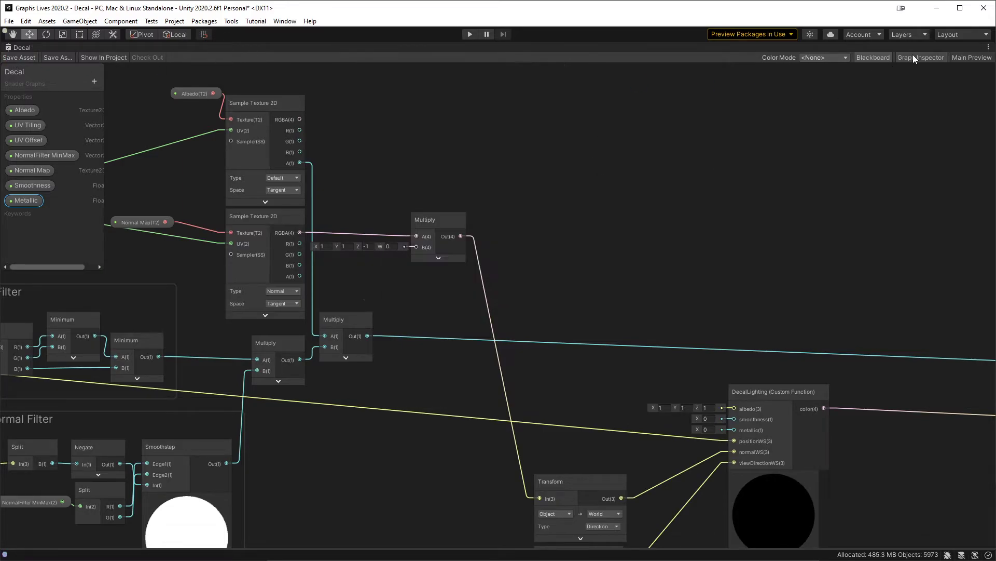
Step: Connect the RGBA output of the Albedo Sample Texture 2D node to the albedo input of DecalLighting
middle_drag(632, 250, 615, 161)
middle_drag(517, 166, 518, 225)
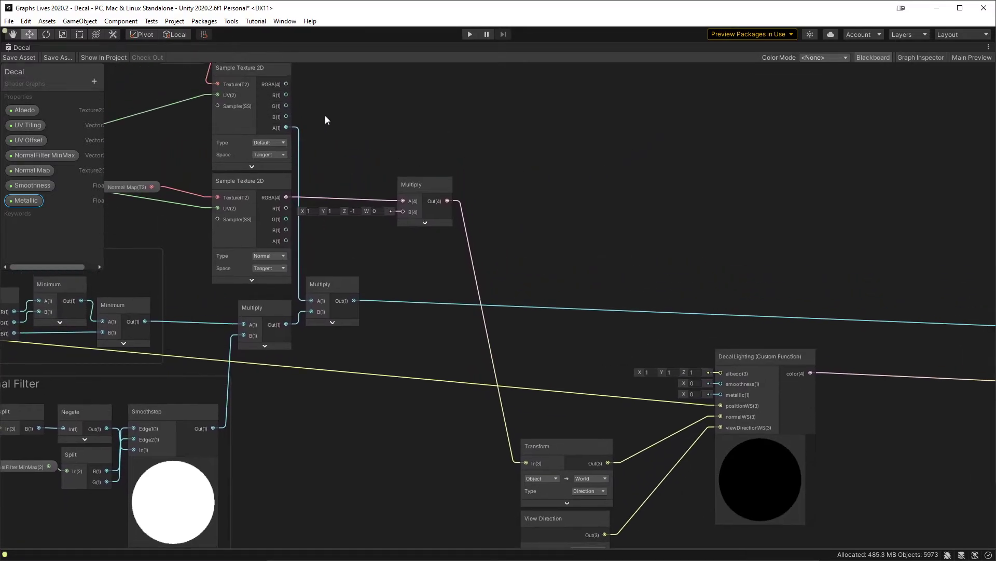
drag(289, 86, 730, 377)
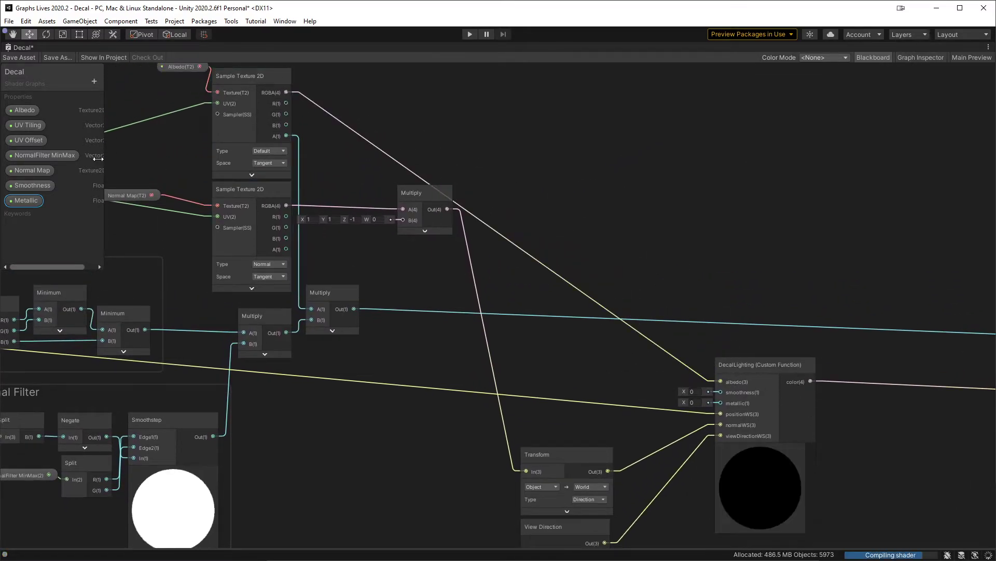
Step: Place the Smoothness and Metallic properties in the graph, wire them to DecalLighting's smoothness and metallic inputs, and save the graph
drag(600, 358, 720, 392)
drag(26, 200, 31, 210)
drag(581, 396, 720, 403)
click(584, 154)
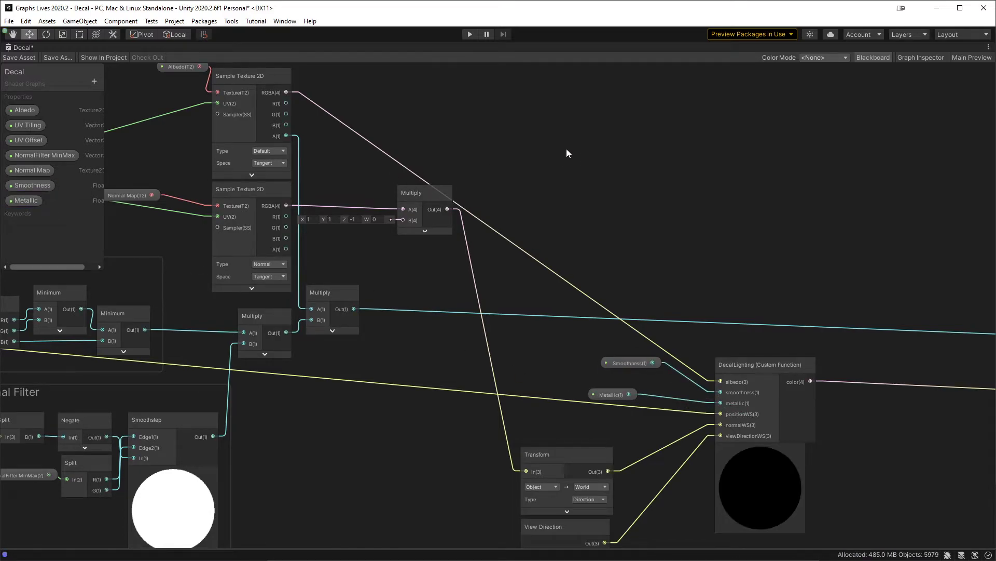
click(21, 58)
Step: Restore the full editor layout and examine the lit fan decal in the Scene view from several angles and distances
key(shift+space)
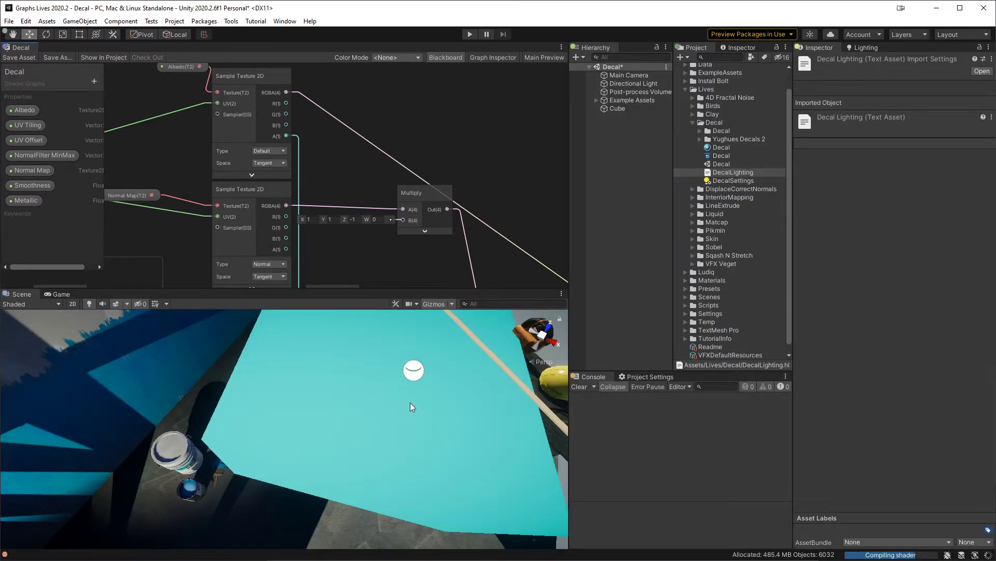
alt+drag(437, 398, 318, 429)
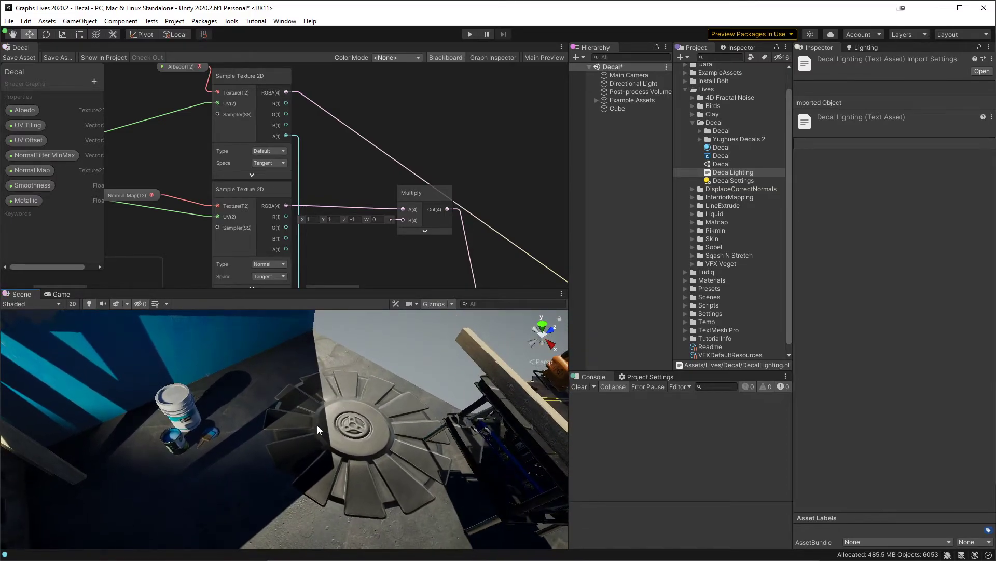
alt+right_drag(311, 447, 355, 439)
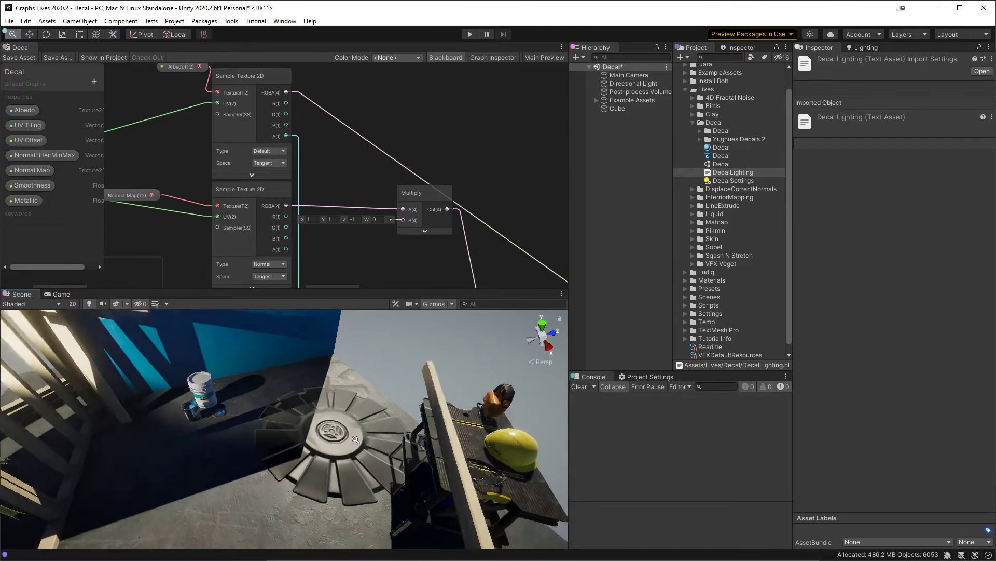
alt+drag(355, 439, 289, 427)
click(618, 108)
click(651, 232)
alt+drag(370, 338, 436, 467)
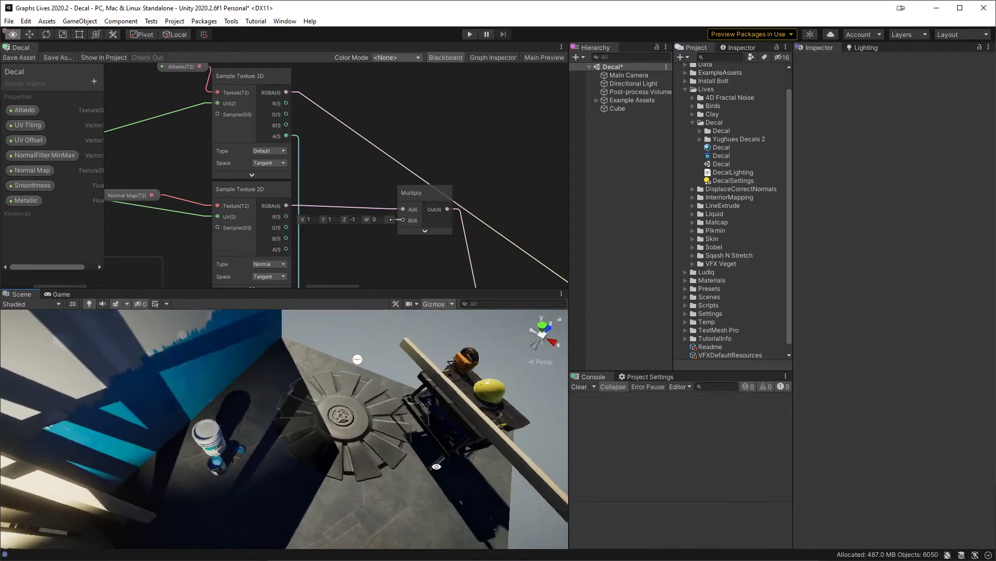
alt+scroll(437, 467, up, 7)
middle_drag(392, 426, 362, 419)
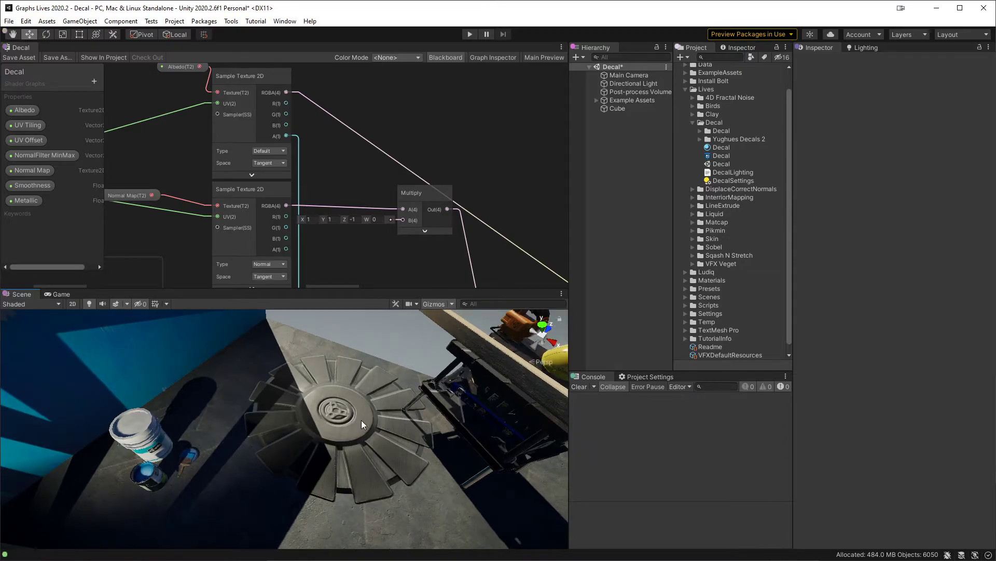
alt+drag(340, 419, 423, 439)
middle_drag(409, 220, 341, 148)
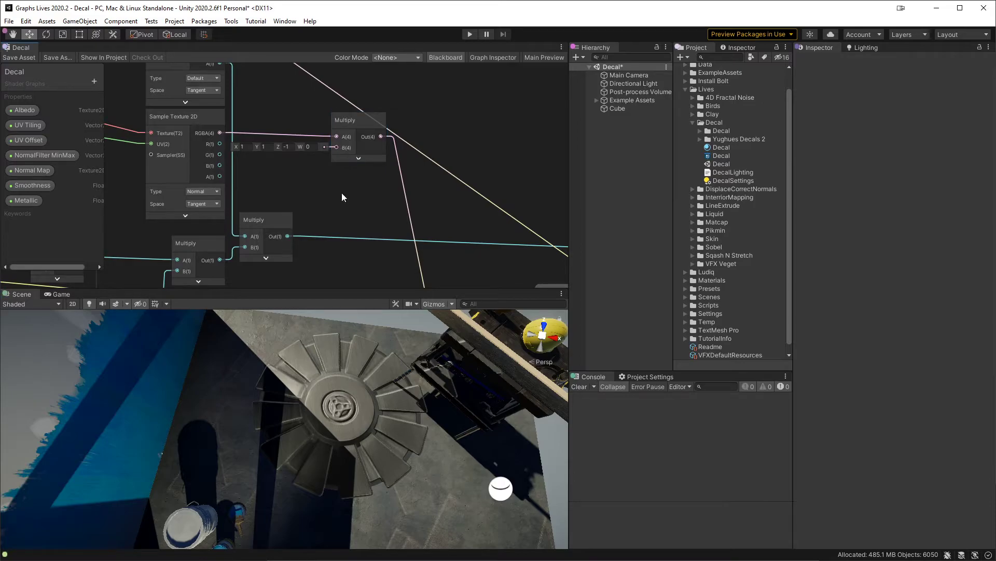
alt+drag(422, 424, 419, 392)
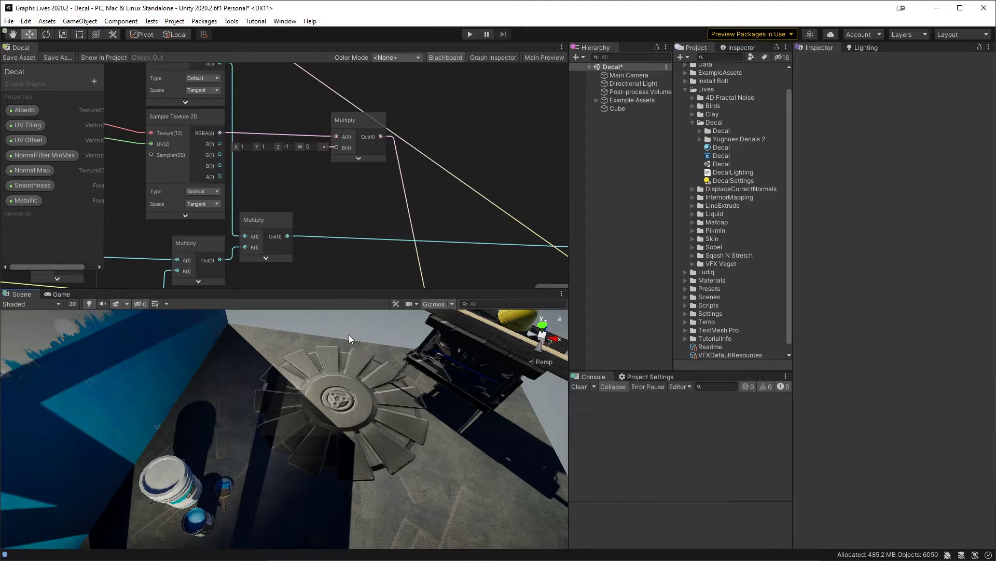
alt+drag(349, 333, 345, 359)
middle_drag(451, 421, 365, 343)
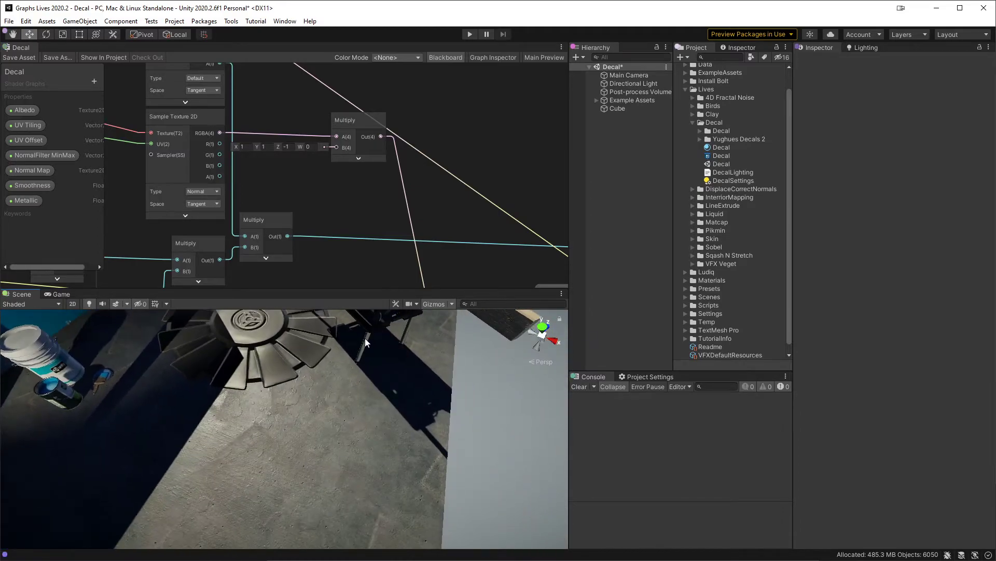
middle_drag(265, 359, 349, 410)
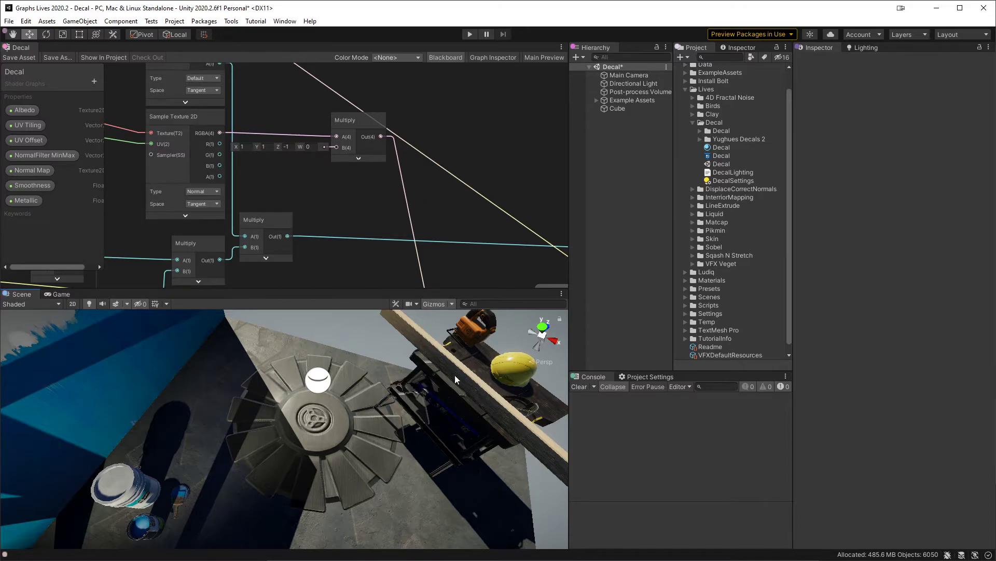
Step: Select the decal Cube and position it about 0.585, 0.345, 0.718 with an X rotation of about 136.5 across the wall and floor
click(633, 109)
alt+drag(335, 399, 237, 336)
alt+drag(284, 364, 367, 451)
key(e)
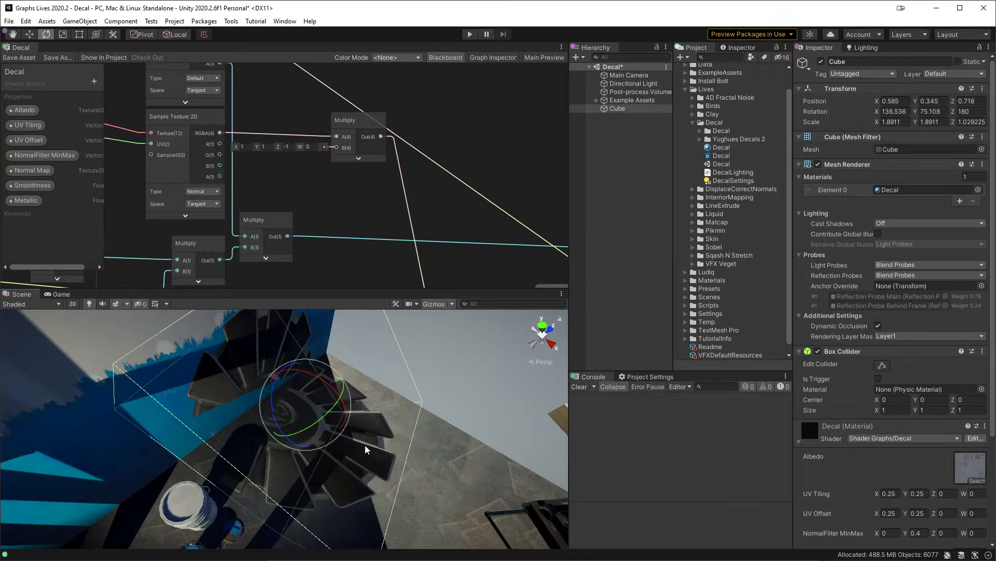
Step: Lay the Cube flat on the floor with X rotation 90, at about 1.202, 0.026, 0.783, and flatten its Z scale to about 0.106
key(w)
drag(288, 413, 374, 403)
key(e)
key(w)
drag(308, 414, 365, 473)
middle_drag(365, 474, 359, 404)
key(r)
mouse_move(359, 403)
mouse_down()
mouse_move(346, 389)
mouse_move(341, 427)
mouse_move(407, 331)
mouse_move(371, 393)
mouse_up()
key(w)
alt+right_drag(371, 393, 358, 420)
click(351, 408)
click(353, 412)
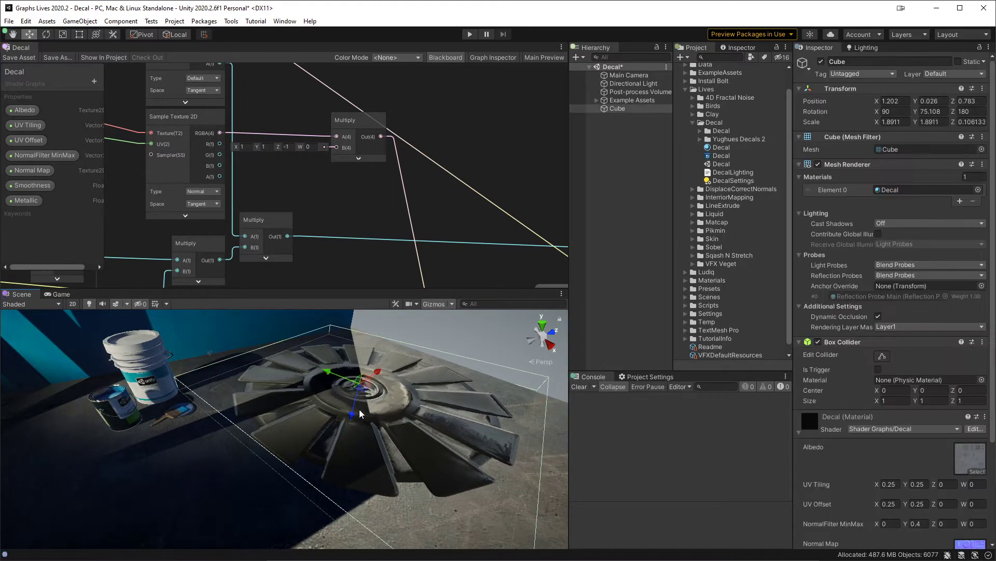
Step: Thicken the Cube to a Z scale of about 0.233 and lower it to a Y position of about 0.023
key(r)
drag(353, 415, 359, 436)
key(w)
key(x)
key(r)
Step: Insert a Normalize node between the Transform output and DecalLighting's normalWS input, collapse its preview, and save the graph
middle_drag(368, 244, 360, 100)
middle_drag(377, 196, 254, 123)
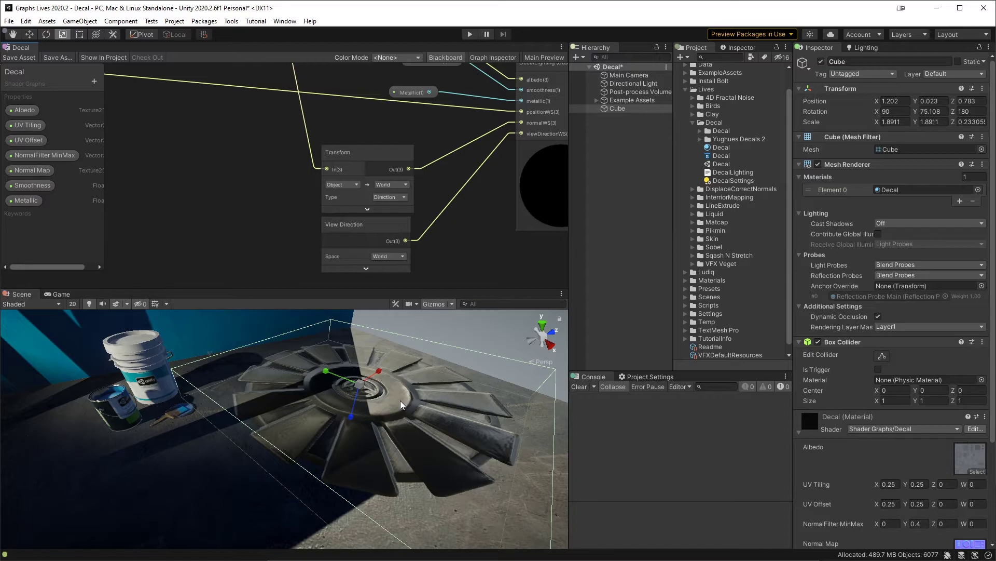
middle_drag(293, 207, 220, 244)
drag(313, 200, 285, 184)
text(no)
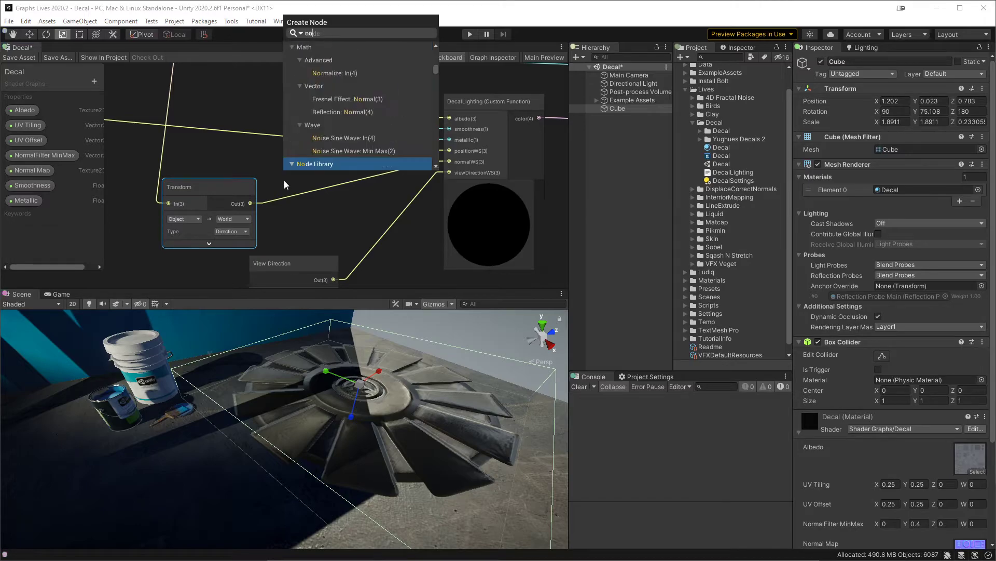
text(rmalize)
key(Return)
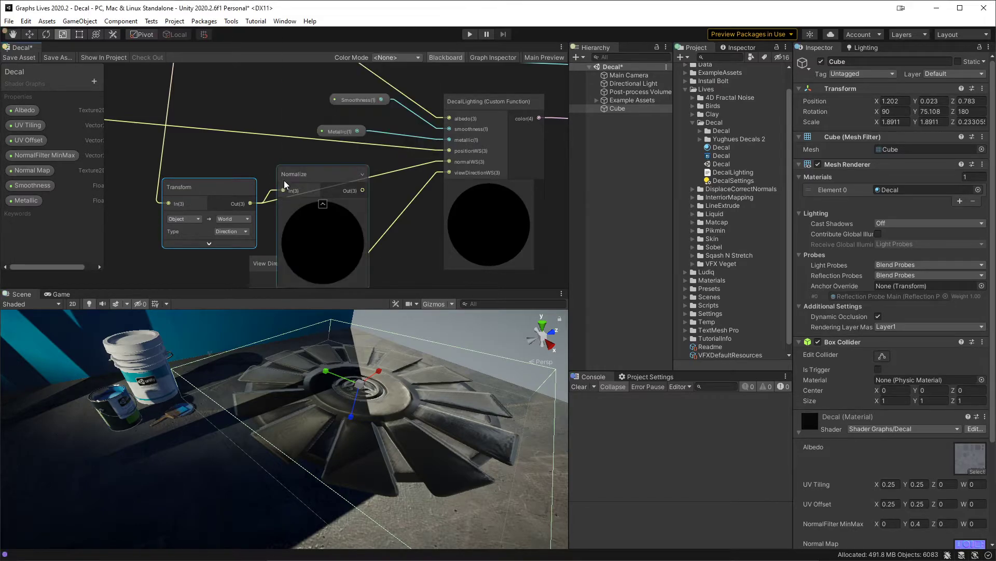
click(322, 204)
drag(330, 195, 459, 165)
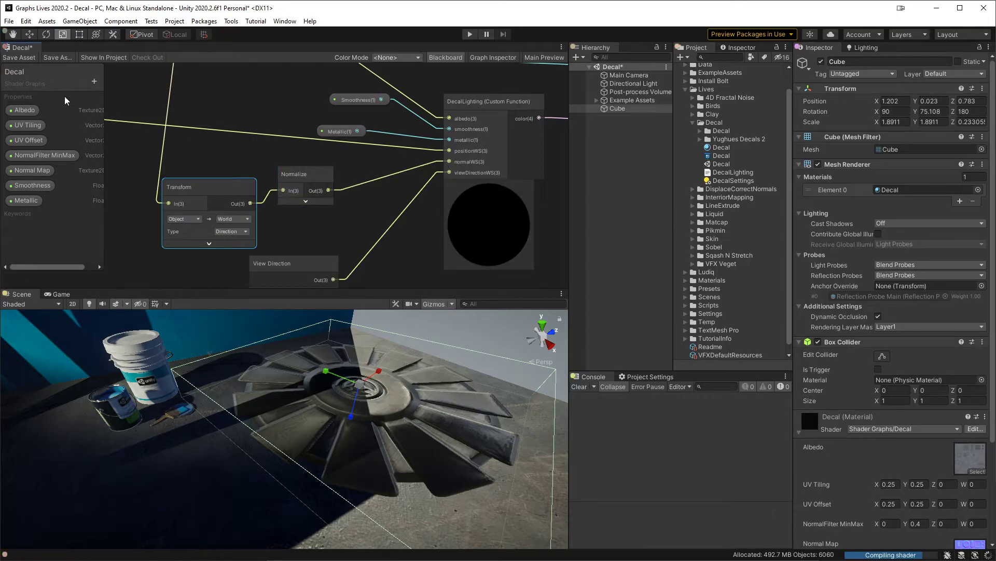
click(19, 58)
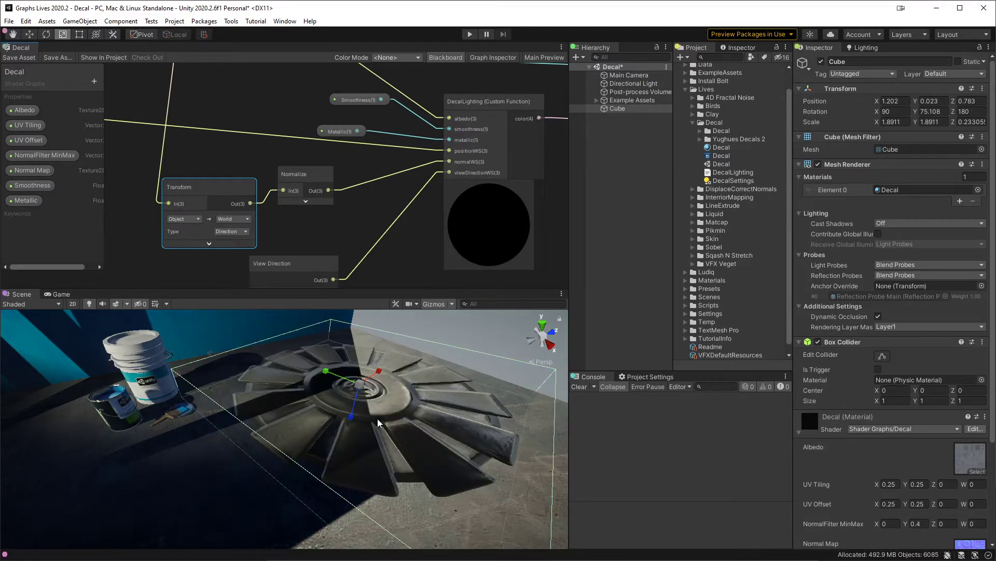
Step: Test the decal shading by changing the Cube's Z scale to about 0.357 and back down to about 0.229
drag(348, 421, 347, 428)
middle_drag(304, 233, 357, 210)
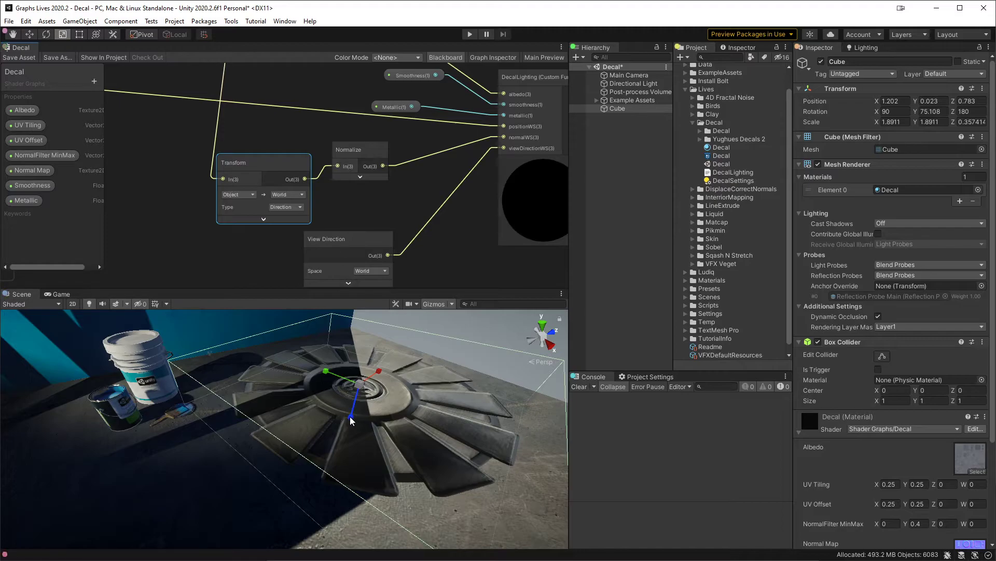
mouse_move(351, 416)
mouse_down()
mouse_move(351, 429)
mouse_move(362, 394)
mouse_move(354, 422)
mouse_move(361, 396)
mouse_move(357, 405)
mouse_up()
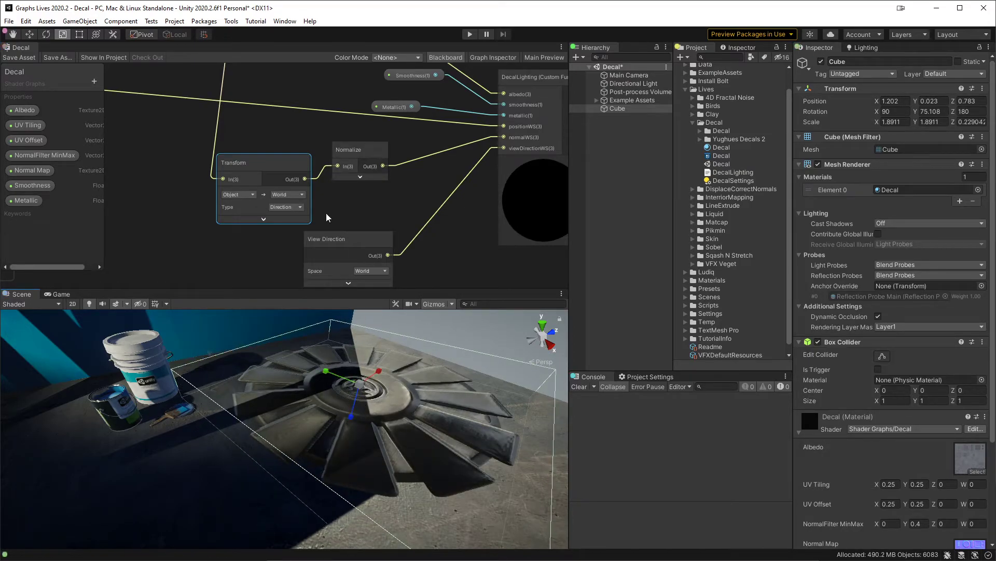
Step: Reconnect the Transform output directly to normalWS, delete the Normalize node, and save the graph
drag(305, 179, 495, 136)
click(348, 151)
key(Delete)
drag(236, 183, 320, 182)
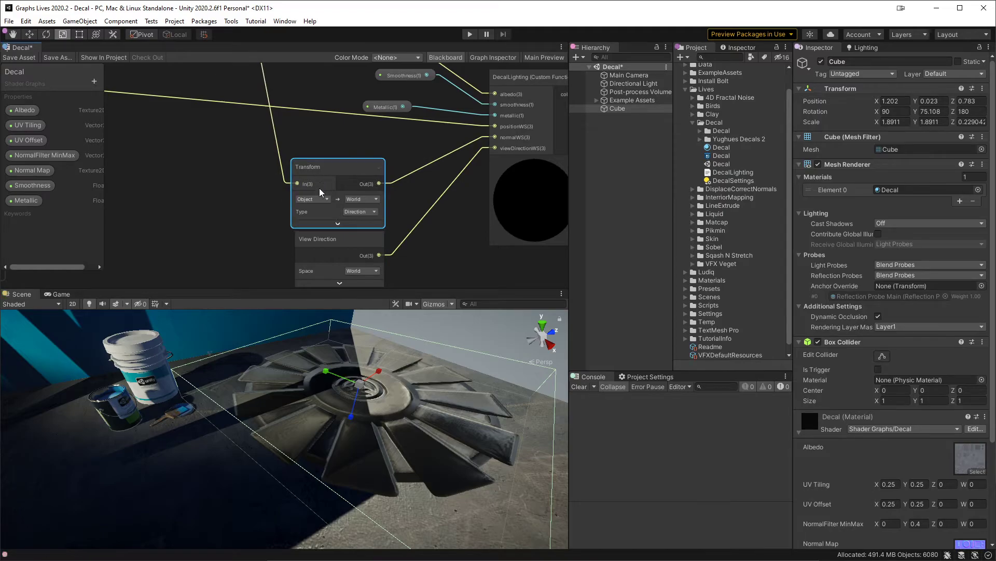
click(20, 57)
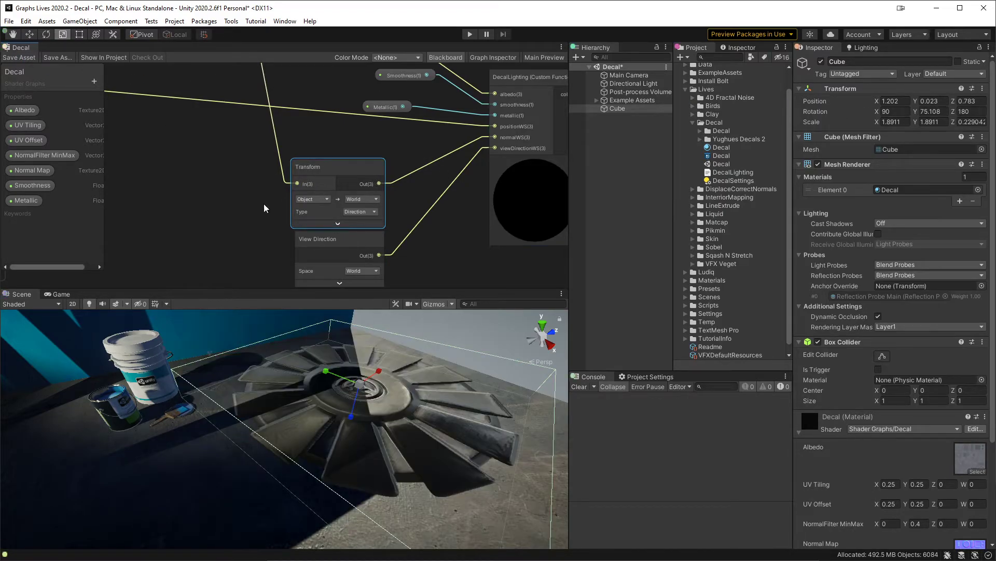
Step: Set the Cube's Z scale to about 0.277 and inspect the decal's shading up close
middle_drag(294, 176, 293, 130)
scroll(359, 250, down, 1)
scroll(359, 248, down, 2)
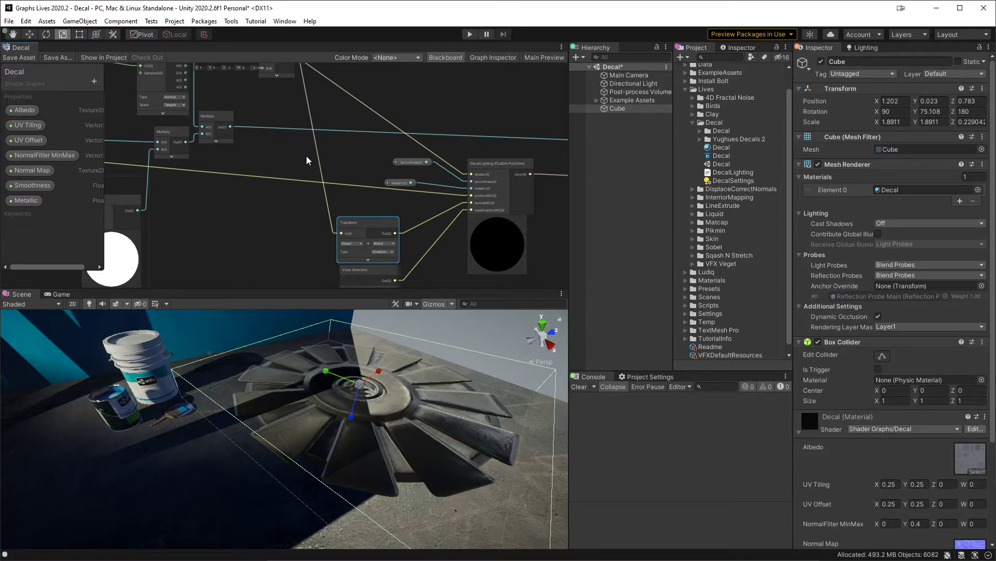
middle_drag(389, 416, 366, 391)
alt+drag(366, 390, 335, 394)
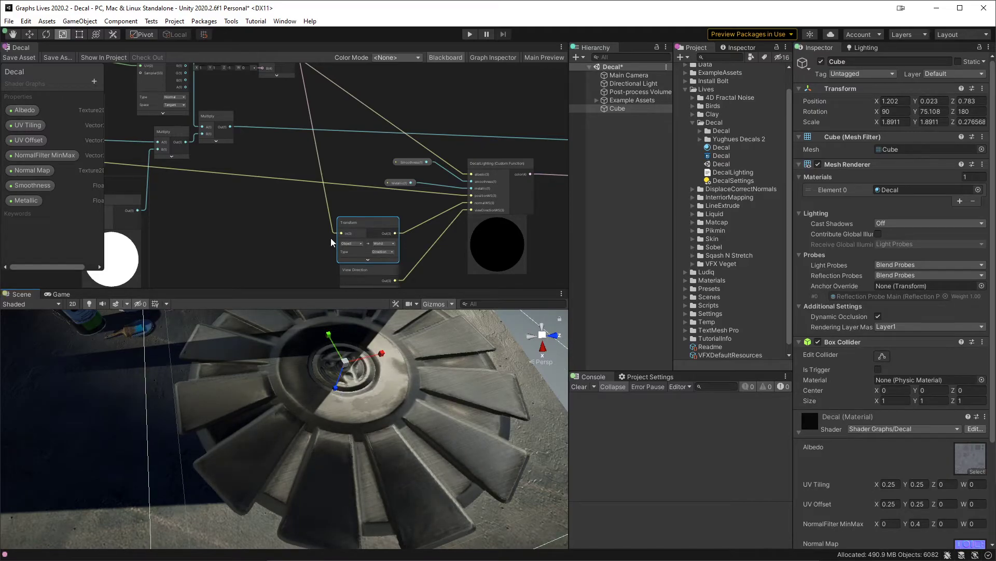
Step: Add a Transformation Matrix node to the graph beside the Transform node
scroll(312, 201, up, 4)
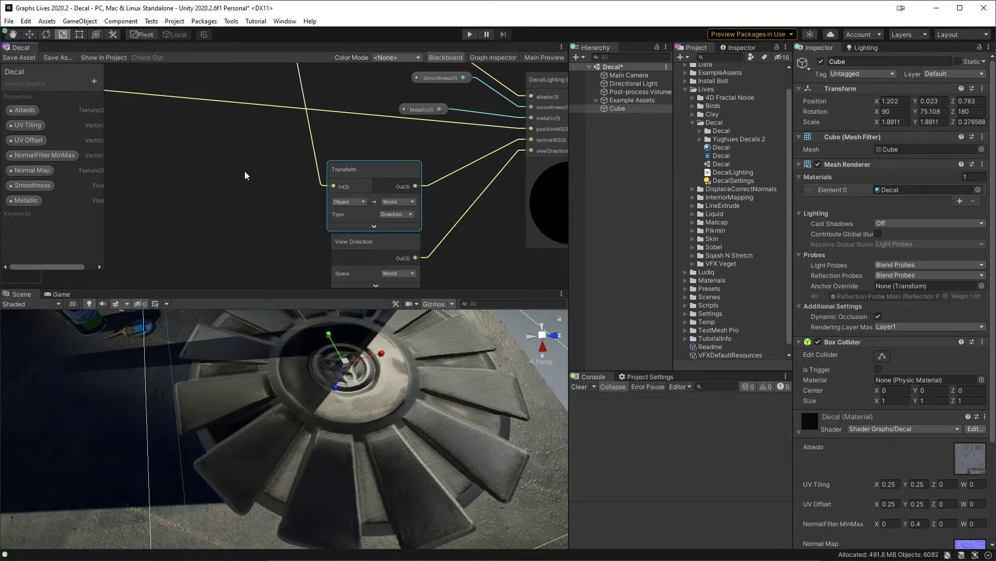
middle_drag(246, 176, 284, 171)
key(space)
text(matr)
key(Down)
key(Down)
key(Down)
key(Down)
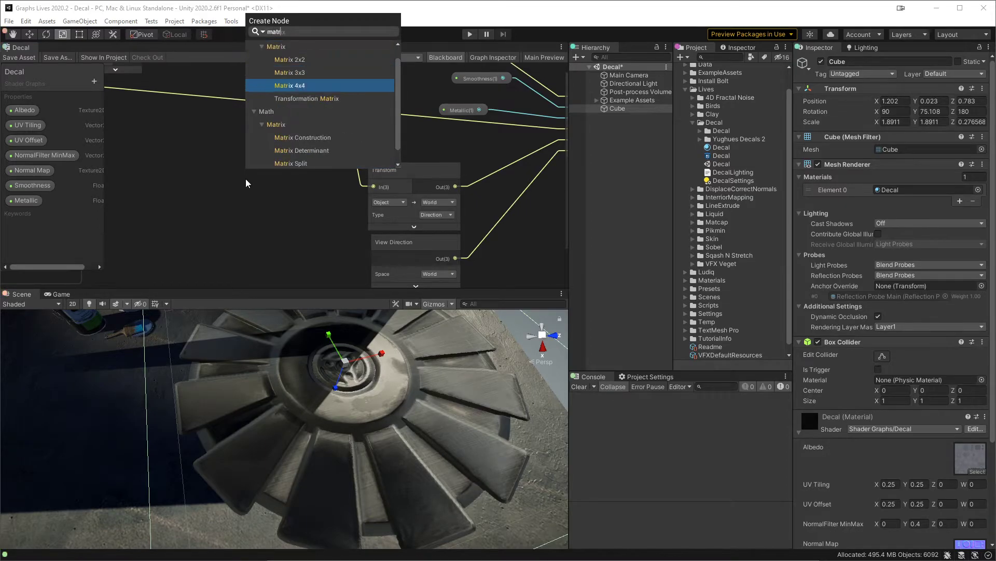
key(Return)
drag(283, 205, 240, 168)
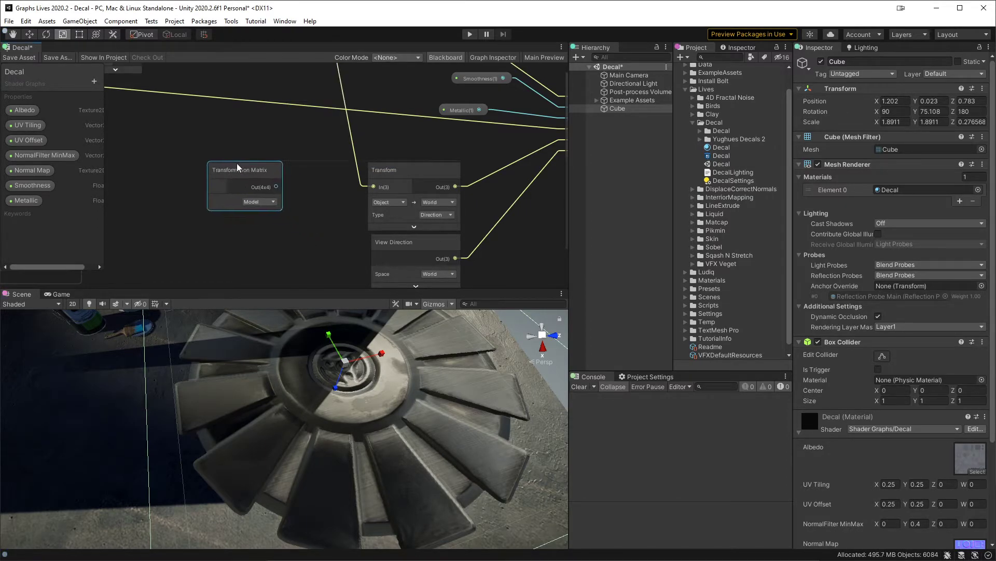
Step: Keep the Transformation Matrix type at Model, move the node farther from Transform, and review its matrix options
click(253, 194)
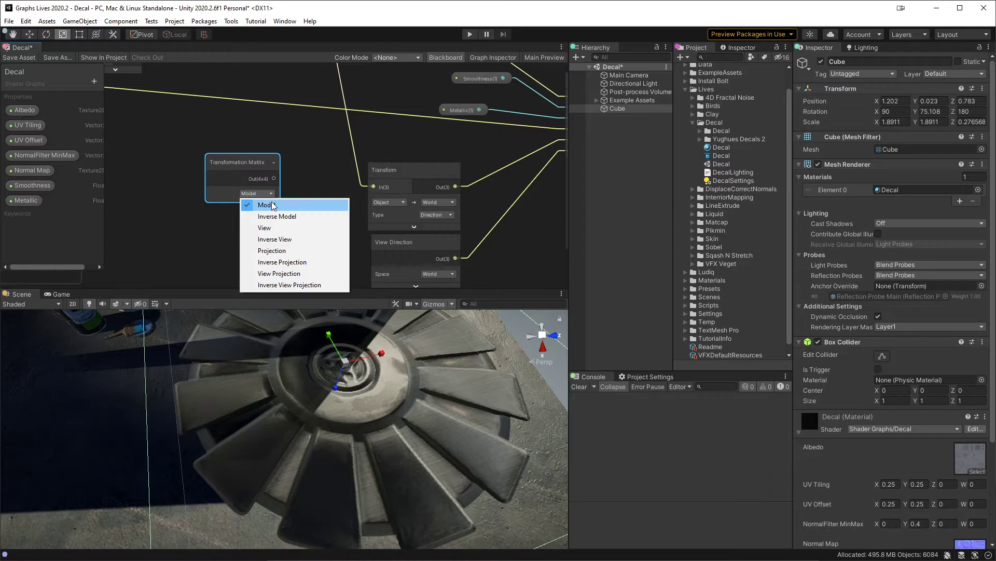
click(274, 206)
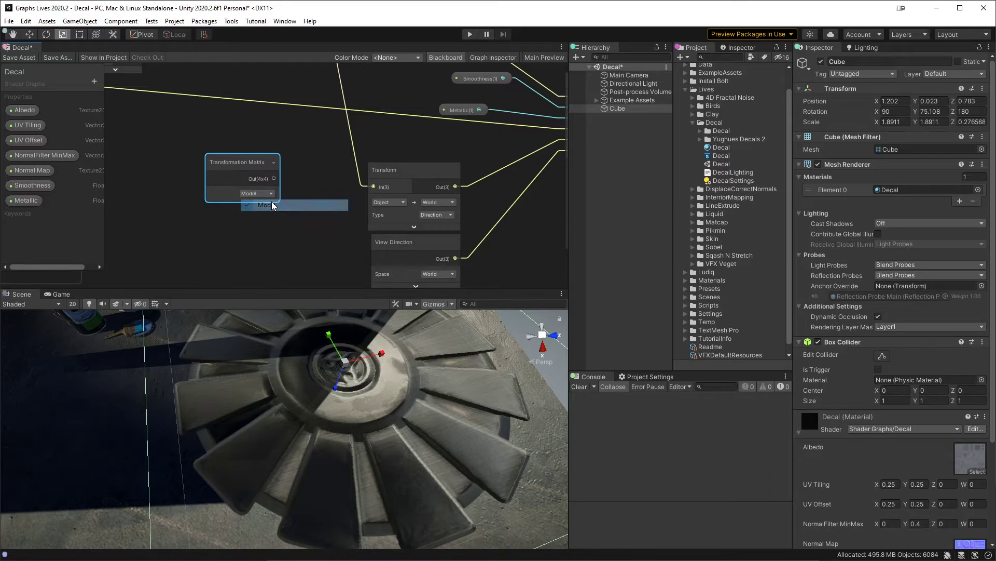
drag(235, 163, 201, 127)
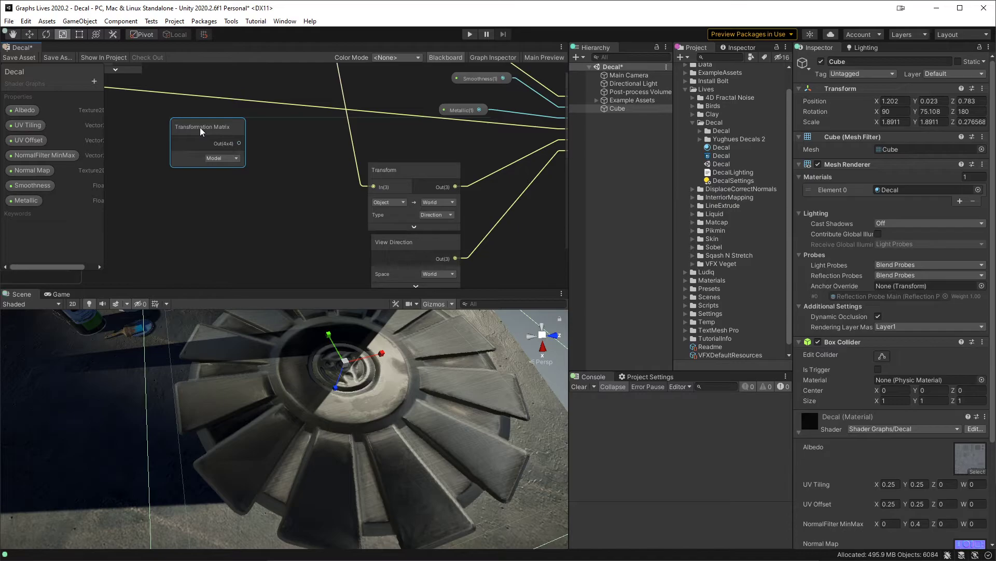
click(219, 158)
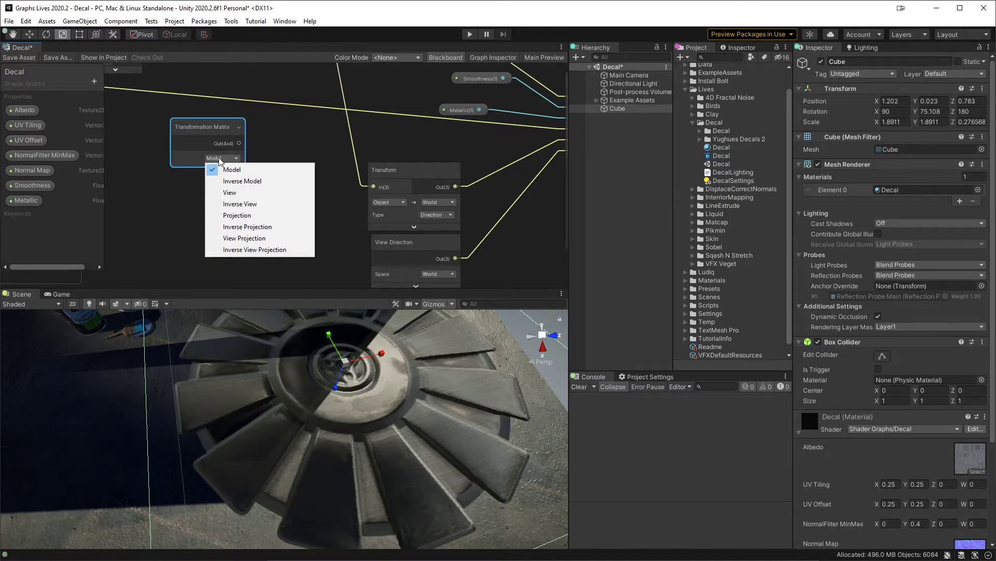
click(191, 127)
Step: Try to start a new connection from the output of the normal map's Multiply node near the Transformation Matrix node
scroll(295, 150, down, 3)
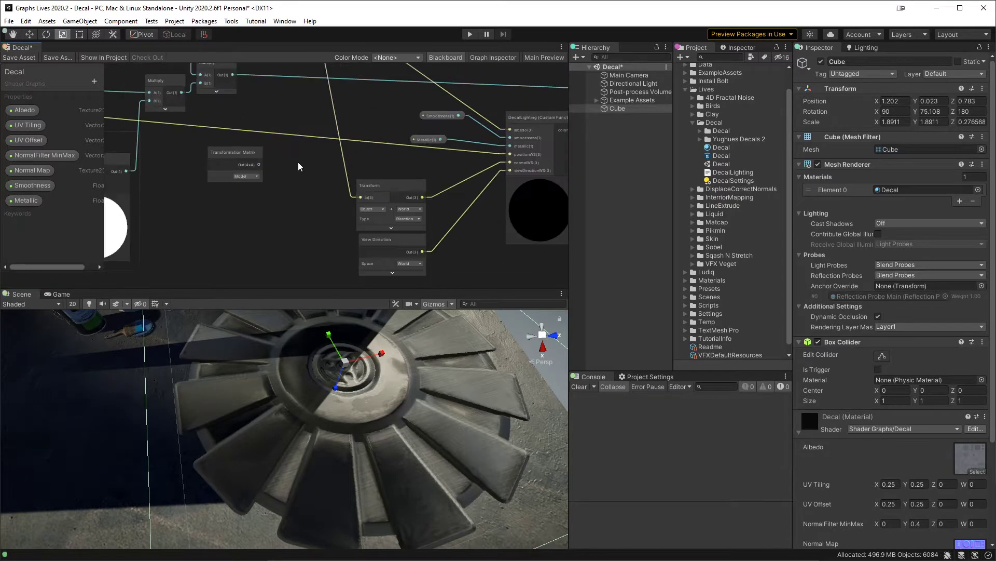
scroll(295, 197, up, 2)
middle_drag(266, 201, 273, 226)
scroll(257, 220, down, 2)
mouse_move(277, 191)
middle_down()
mouse_move(292, 223)
mouse_move(284, 179)
middle_up()
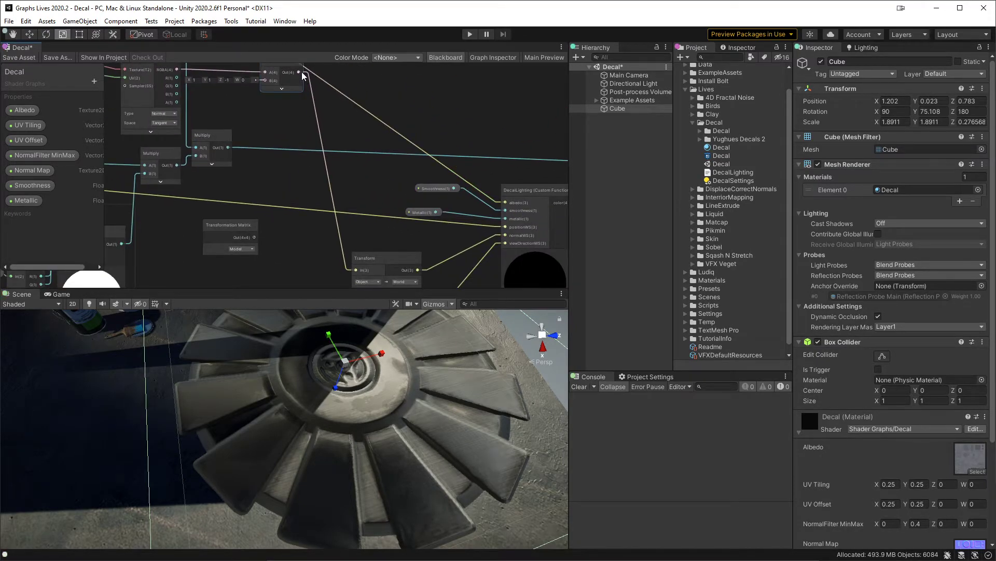
drag(302, 73, 296, 175)
click(355, 203)
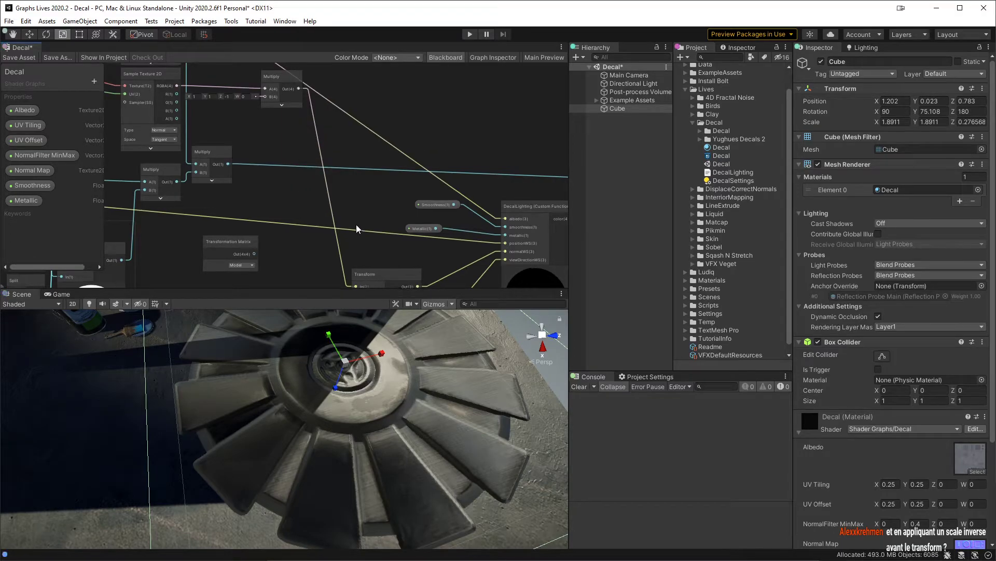
Step: Add a Multiply node near the Transformation Matrix, fed by the output of the normal map's Multiply node
middle_drag(356, 224, 342, 132)
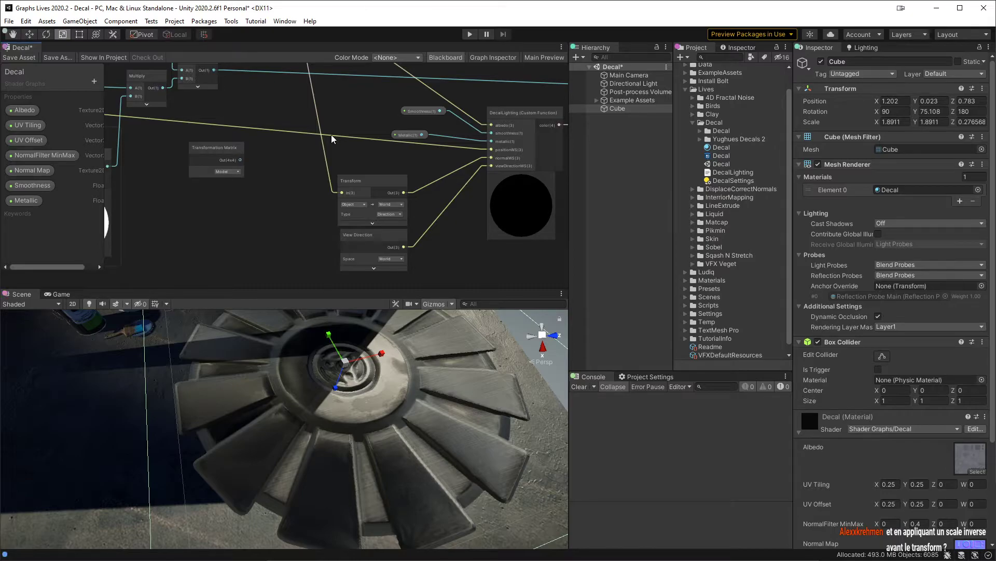
middle_drag(310, 157, 343, 210)
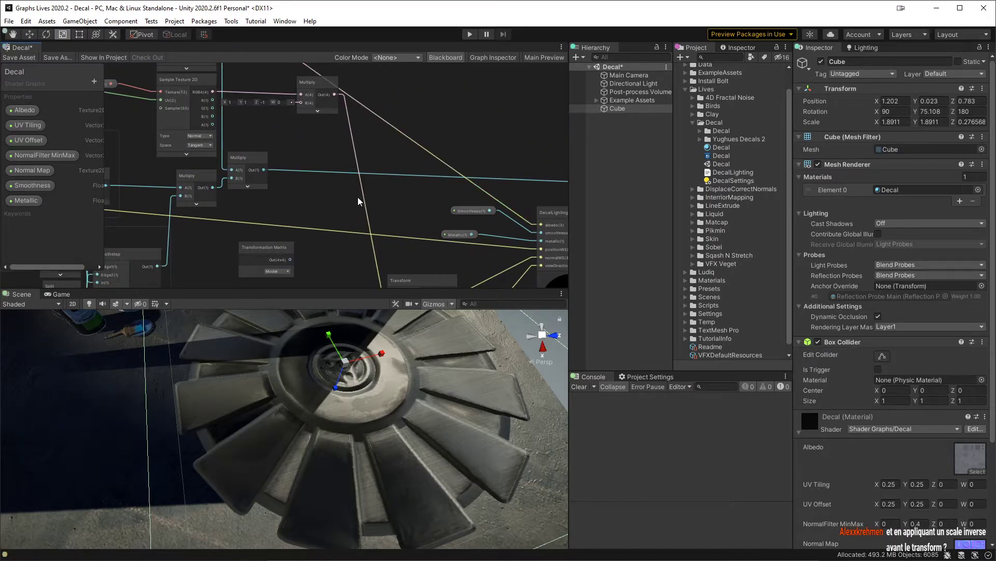
middle_drag(348, 200, 330, 127)
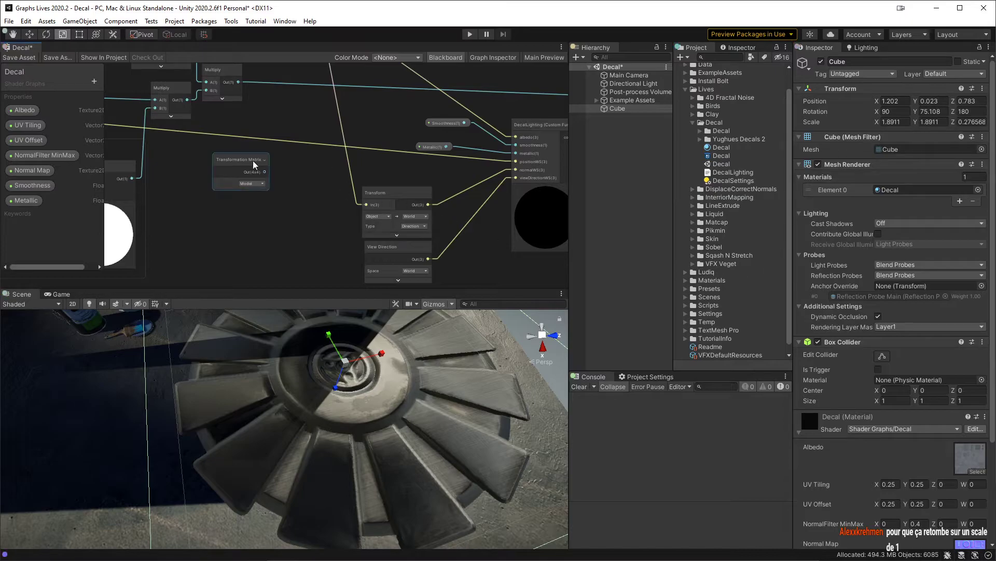
scroll(288, 182, up, 2)
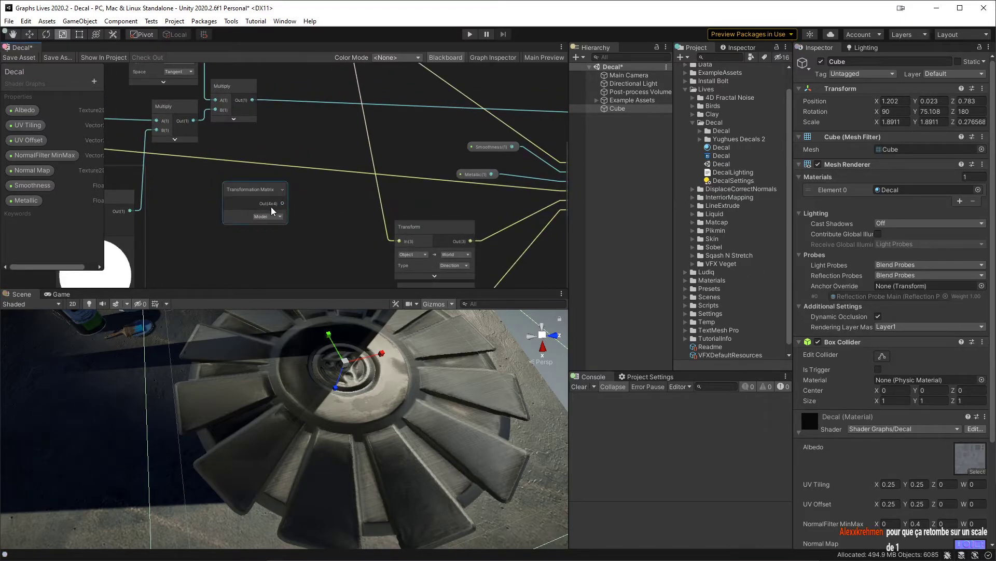
middle_drag(323, 225, 317, 289)
drag(333, 85, 325, 188)
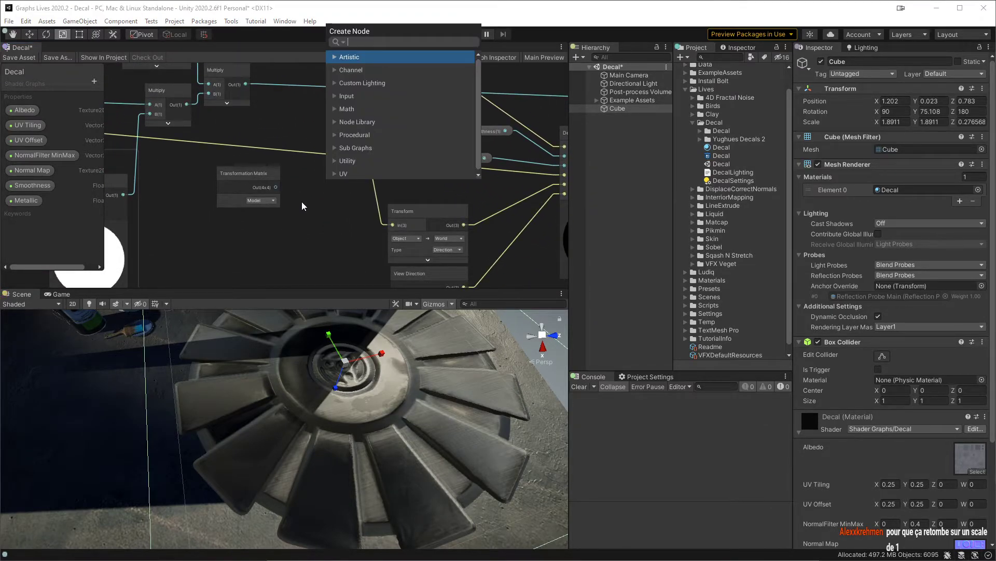
text(multiply)
key(Return)
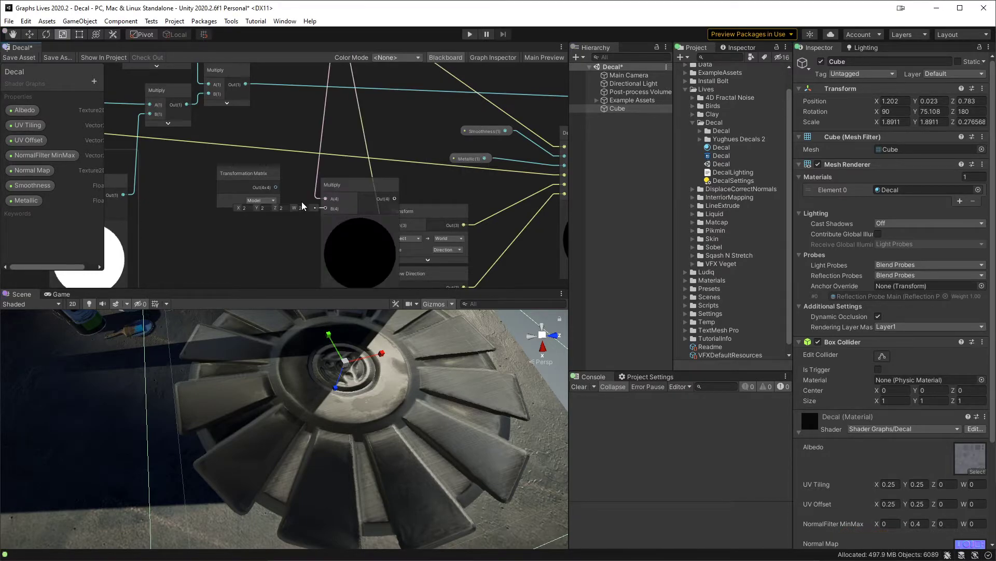
Step: Connect the Transformation Matrix to input A of the new Multiply and the normal map's Multiply output to input B
drag(276, 187, 332, 200)
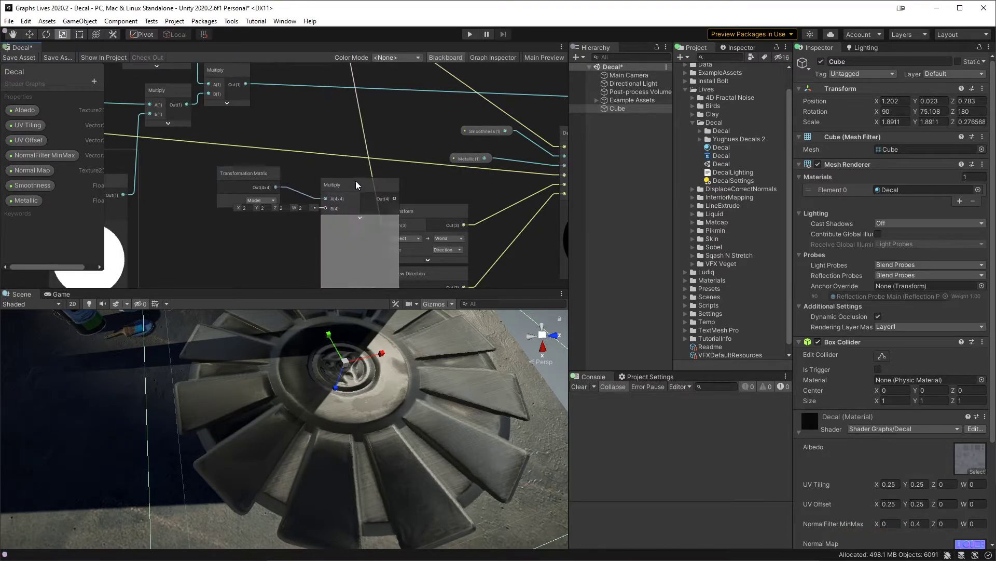
scroll(341, 164, down, 2)
middle_drag(318, 145, 318, 187)
drag(337, 99, 327, 211)
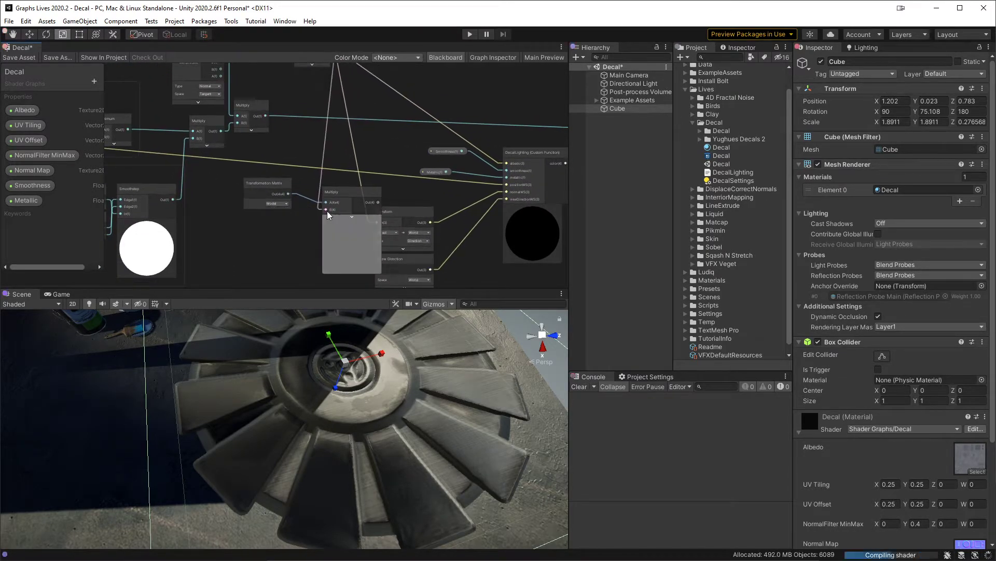
Step: Feed the matrix Multiply output into DecalLighting's normalWS input, save the asset, and reduce the Cube's Z scale to about 0.245
scroll(371, 219, up, 2)
click(314, 172)
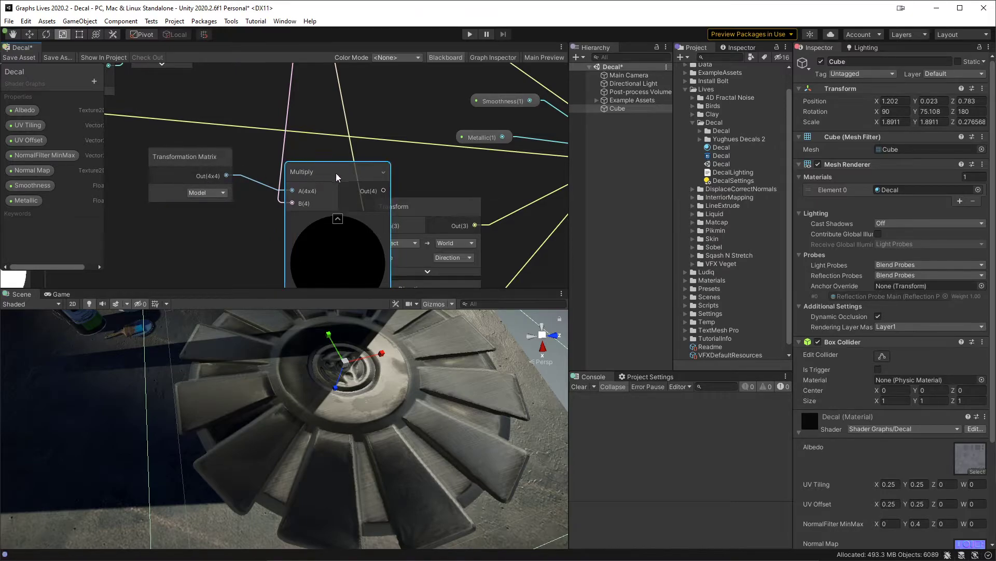
middle_drag(391, 181, 332, 147)
drag(325, 157, 550, 138)
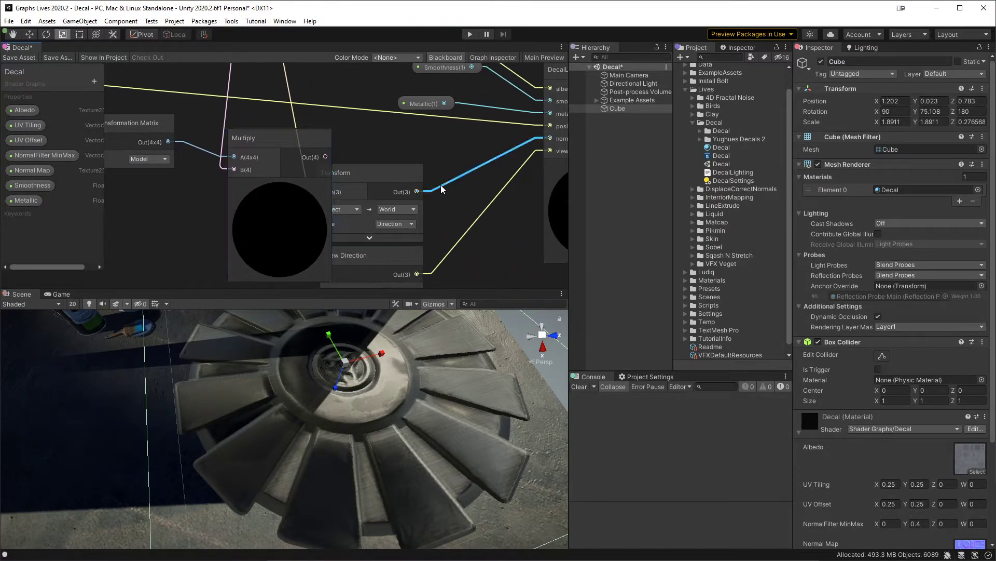
click(26, 58)
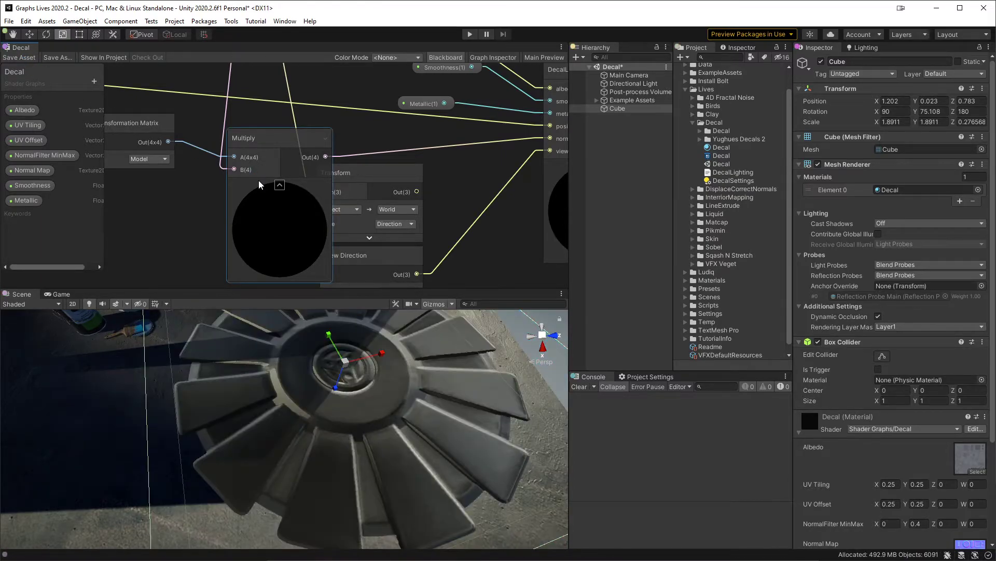
mouse_move(337, 383)
mouse_down()
mouse_move(334, 397)
mouse_move(350, 371)
mouse_move(337, 397)
mouse_move(344, 376)
mouse_up()
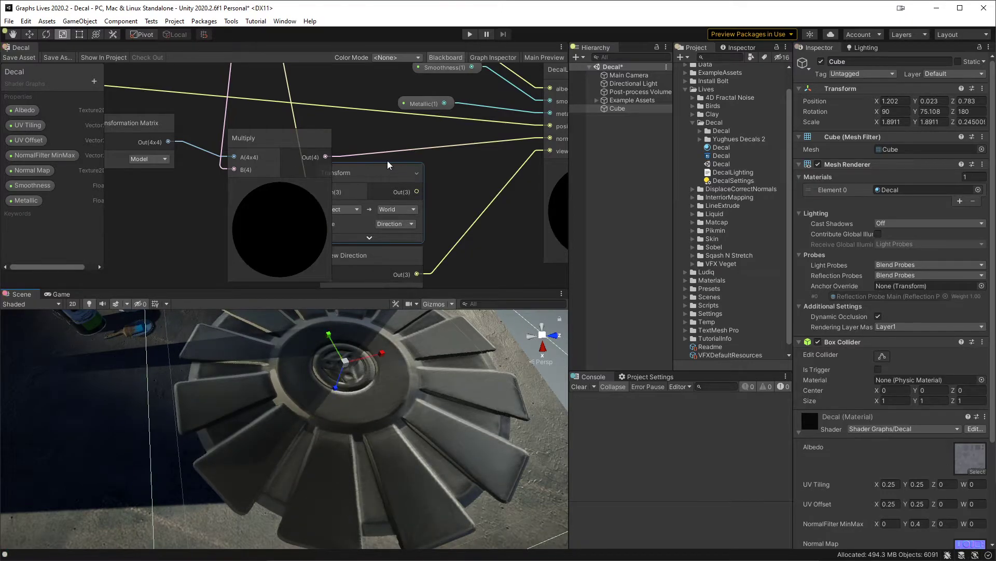
Step: Compare the shading by feeding normalWS from the Transform node, saving the asset, and reconnecting the matrix Multiply output
drag(375, 156, 416, 191)
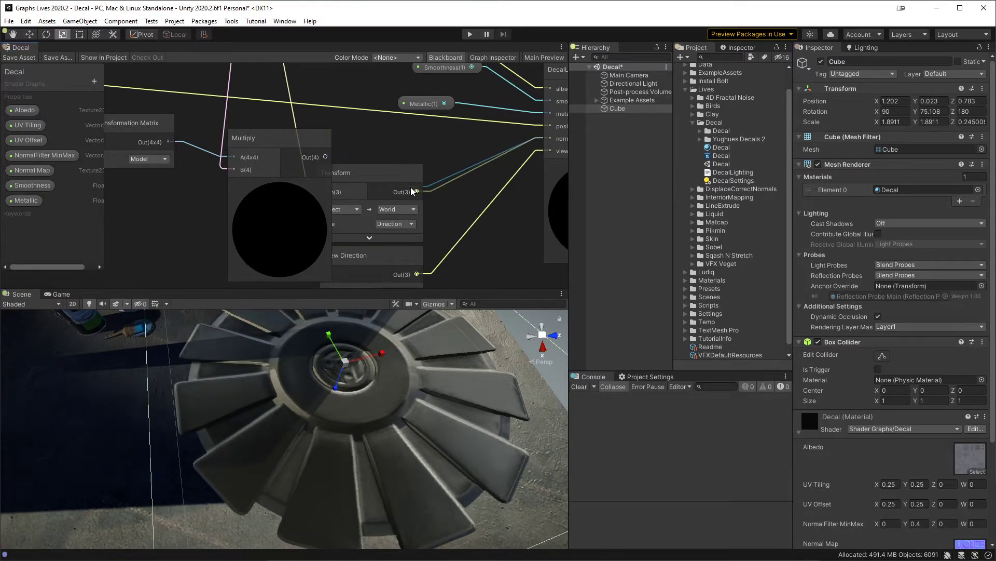
click(17, 59)
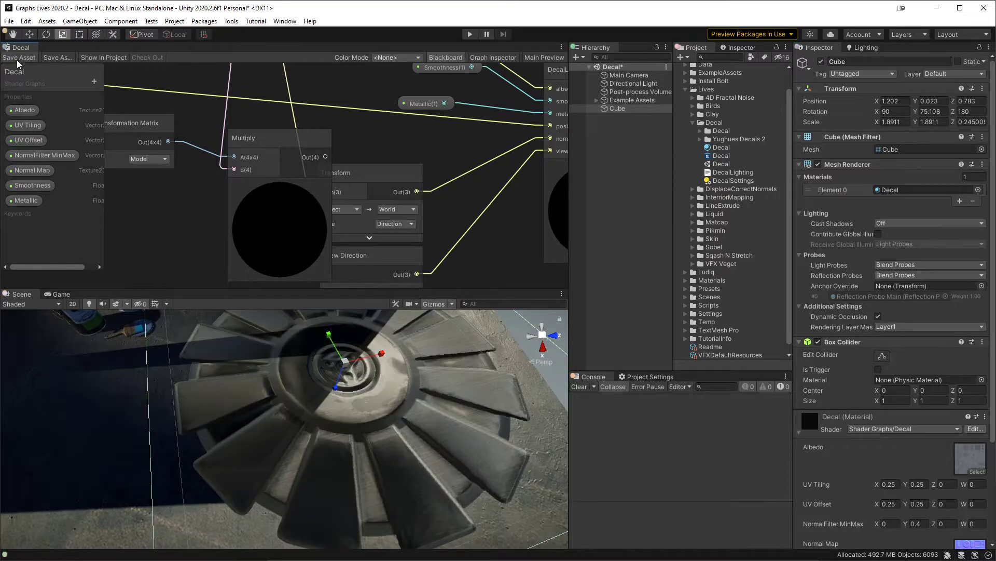
drag(447, 187, 325, 159)
Step: Review the normal map's connections and move the Transformation Matrix node farther from the matrix Multiply node
middle_drag(218, 136, 373, 251)
scroll(373, 251, down, 3)
middle_drag(363, 154, 336, 157)
scroll(357, 194, up, 2)
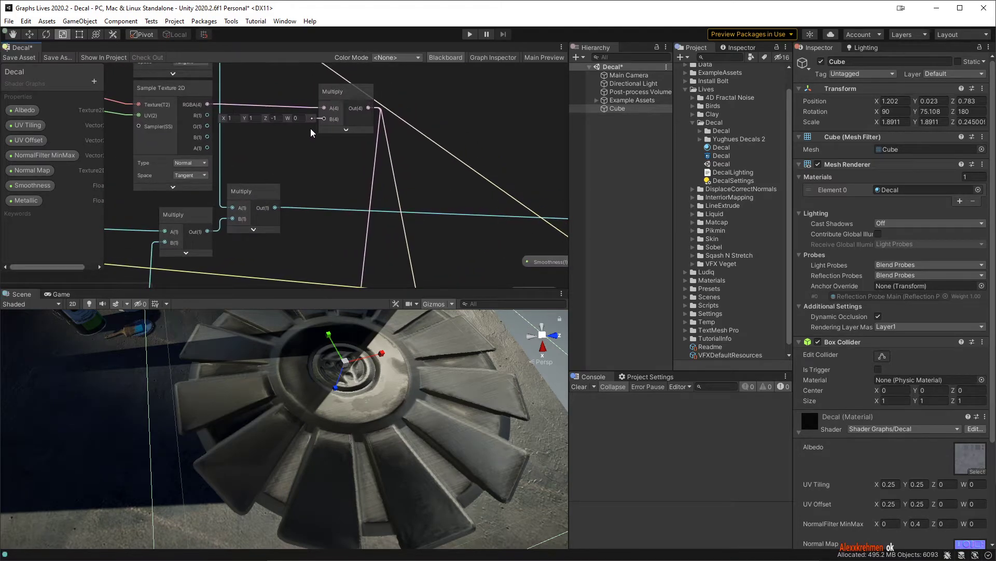
middle_drag(364, 197, 356, 72)
scroll(335, 190, up, 2)
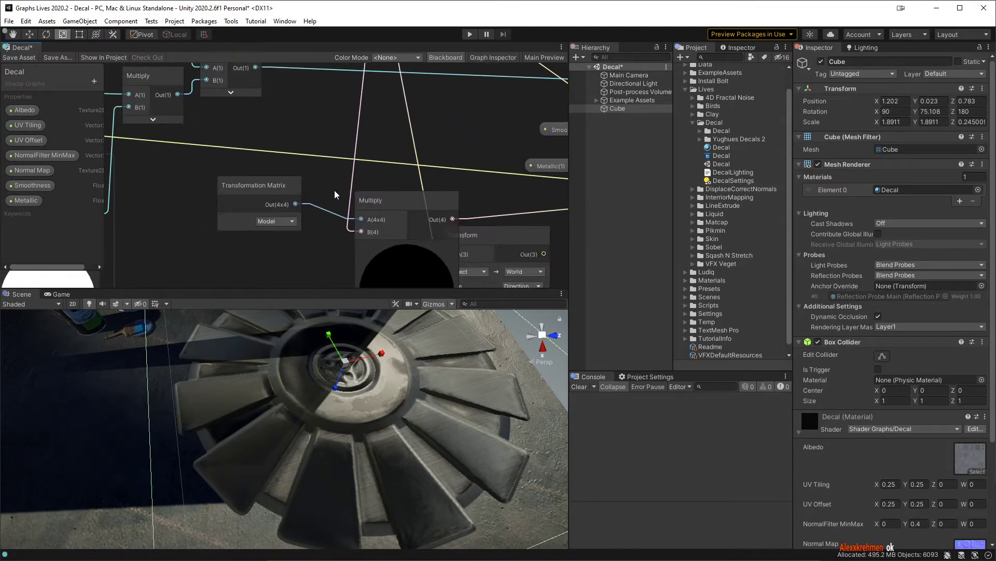
middle_drag(334, 188, 357, 144)
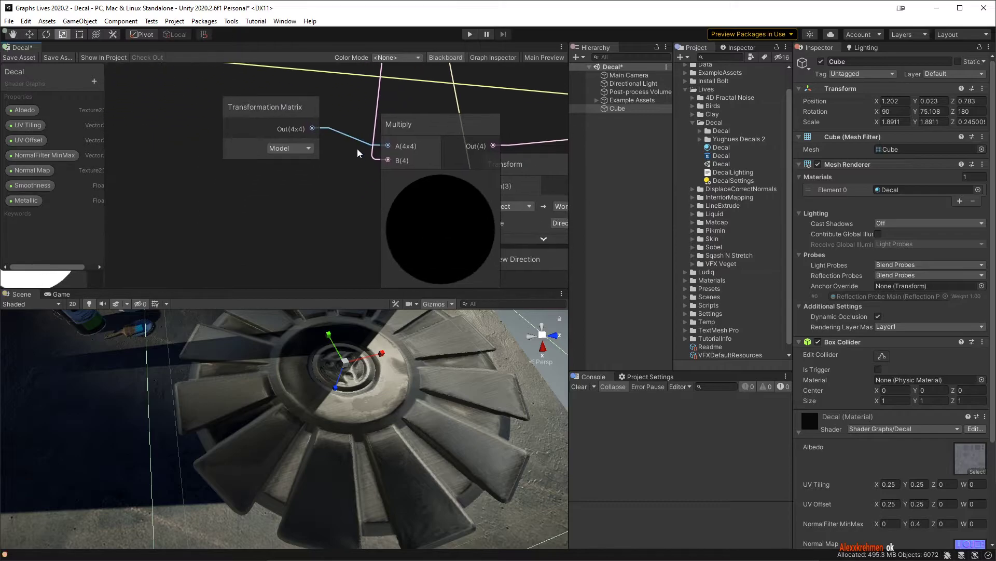
middle_drag(351, 179, 422, 192)
drag(335, 128, 274, 127)
middle_drag(440, 148, 314, 141)
Step: Add a Matrix Split node connected to the Transformation Matrix output
scroll(313, 140, down, 3)
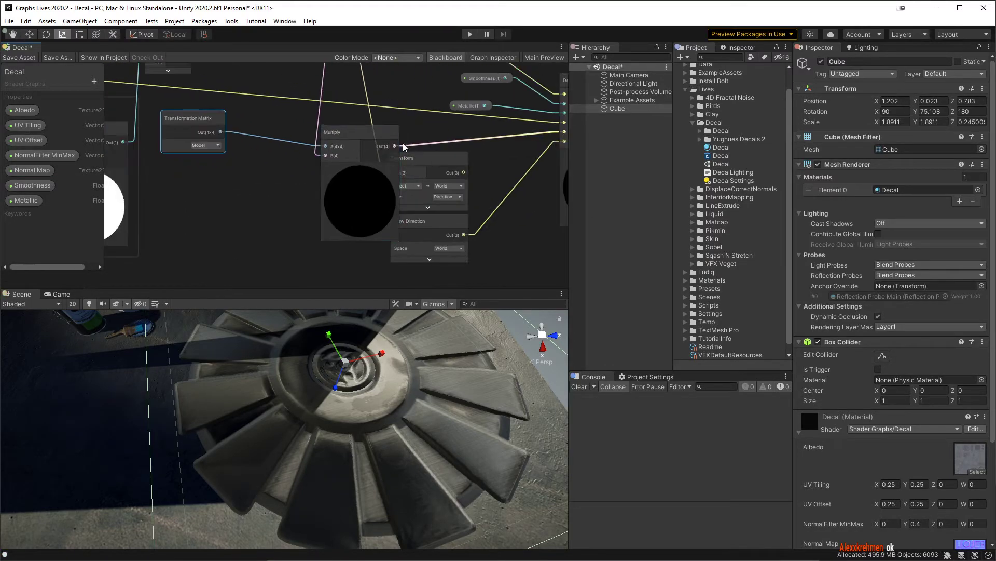
middle_drag(394, 132, 444, 174)
scroll(320, 185, up, 2)
drag(270, 182, 300, 160)
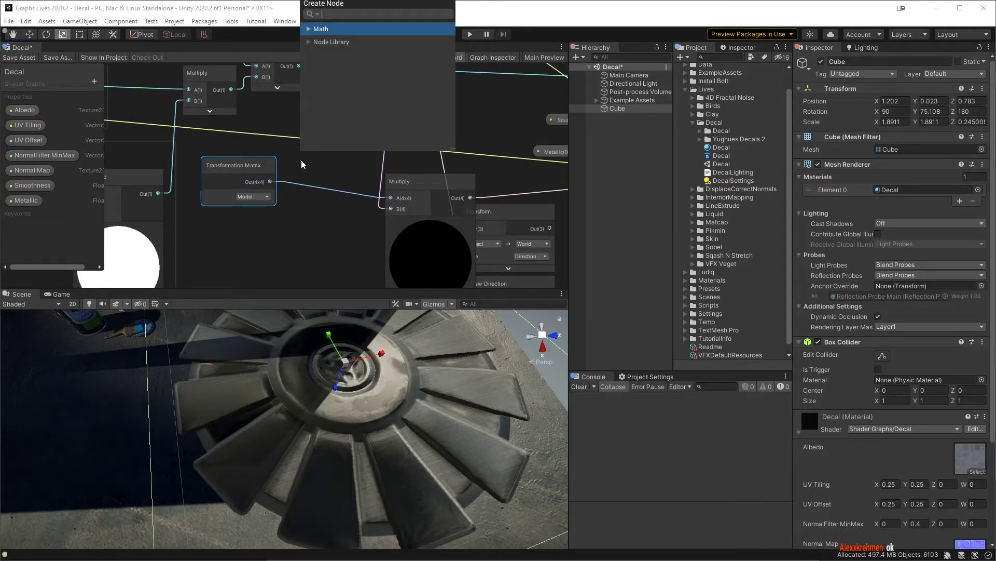
key(Right)
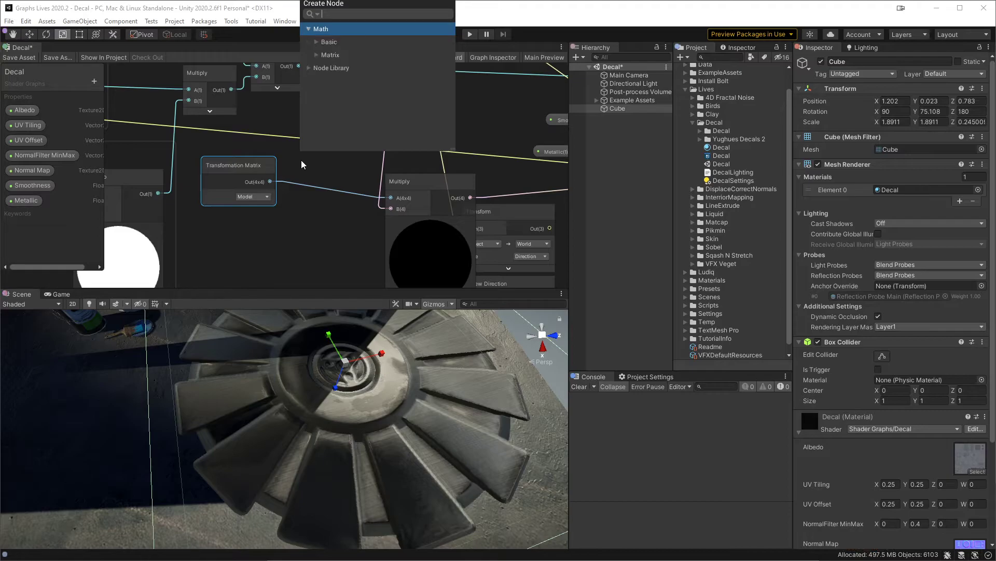
key(Down)
key(Down)
key(Right)
key(Down)
key(Down)
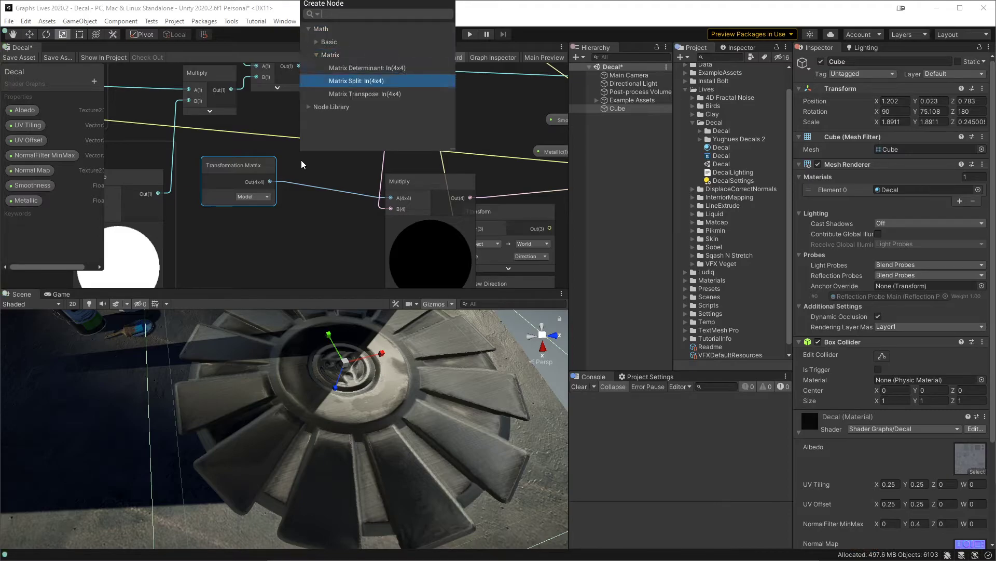
key(Return)
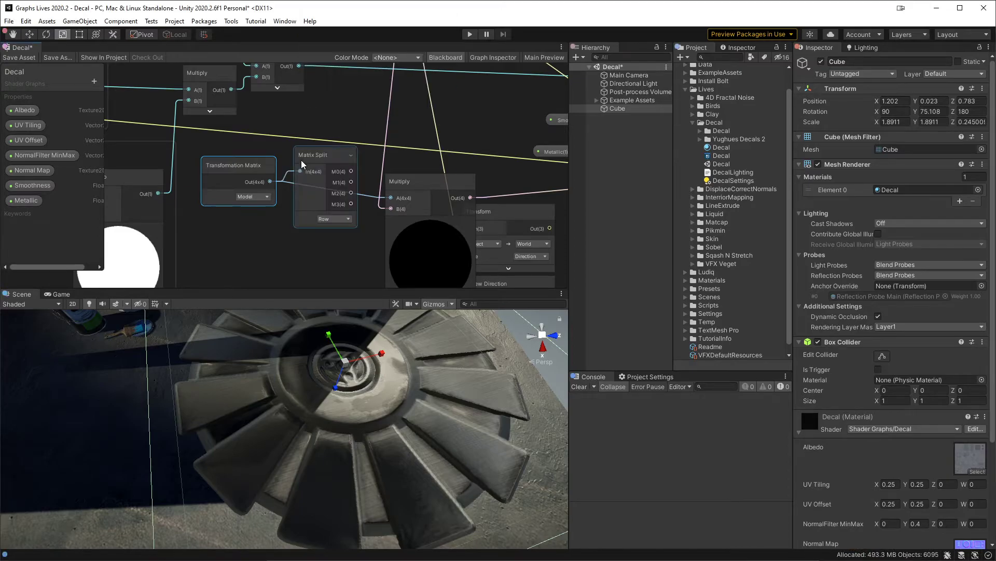
Step: Move the Matrix Split node clear of its neighbours, check its Row option, and delete the node
drag(309, 161, 311, 123)
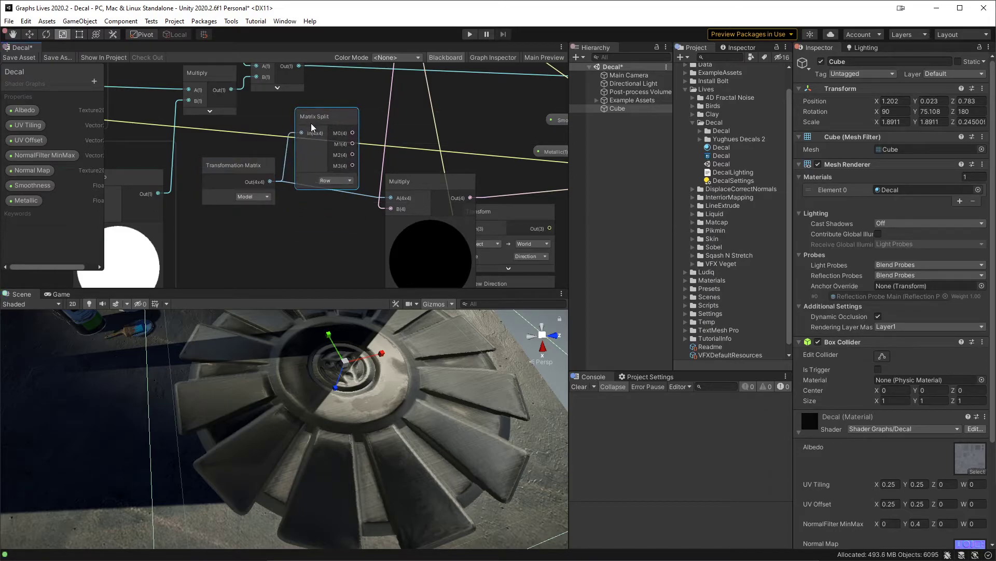
click(347, 181)
click(307, 242)
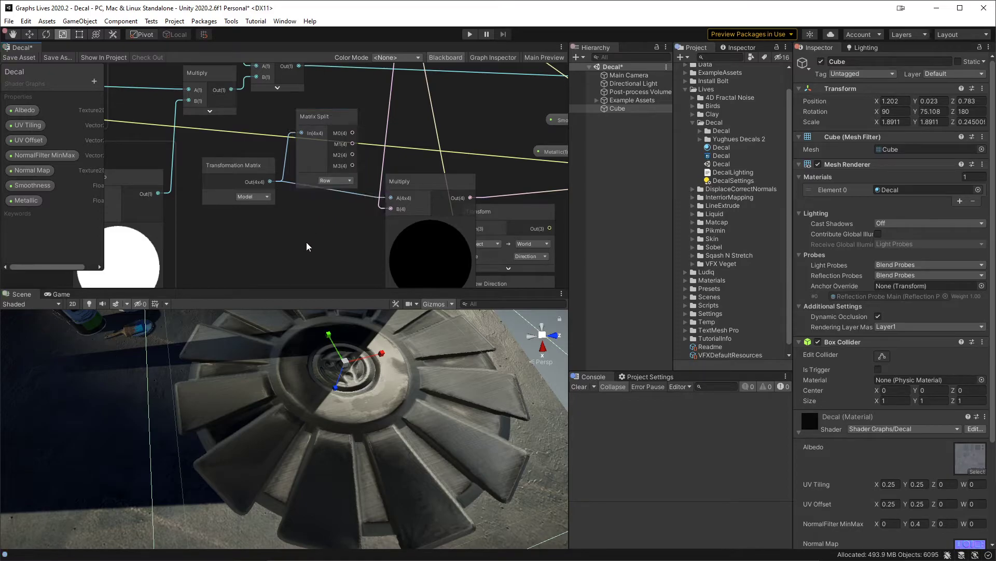
click(316, 115)
key(Delete)
Step: Add a Matrix Split node again from the Transformation Matrix output
click(272, 186)
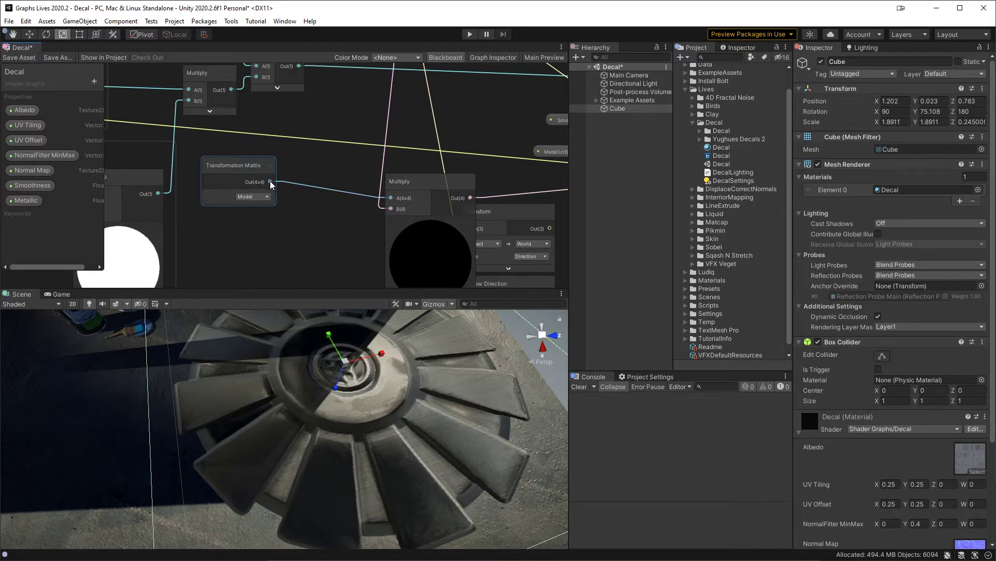
drag(270, 181, 306, 168)
text(split)
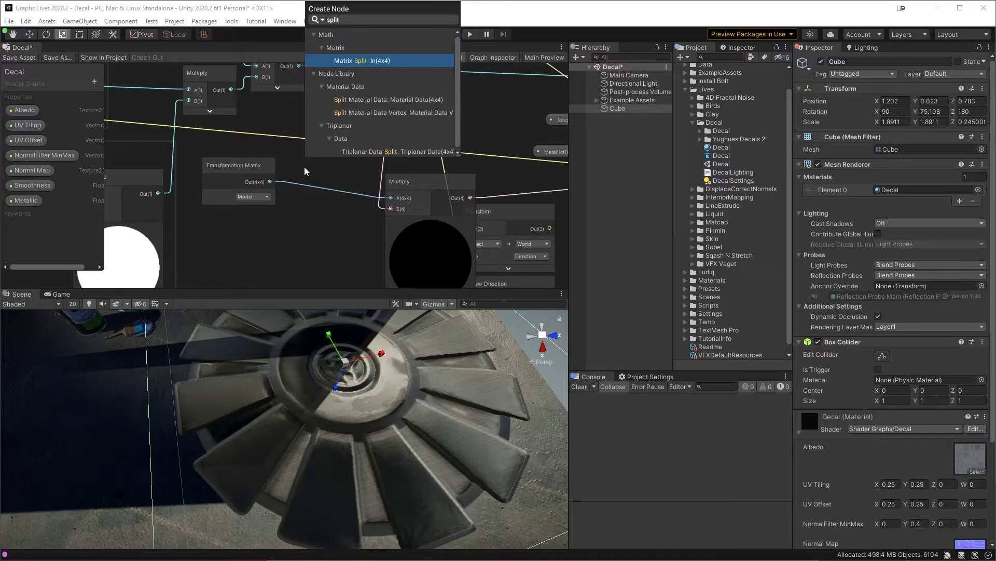
key(Return)
Step: Move the Transformation Matrix and Matrix Split nodes together into an empty area of the graph
middle_drag(304, 167, 180, 125)
middle_drag(381, 159, 472, 139)
scroll(304, 188, down, 2)
middle_drag(305, 188, 318, 156)
drag(229, 158, 161, 252)
middle_drag(212, 243, 384, 141)
Step: Add a Split node fed by the Matrix Split's M0 output and place it above and beside the Matrix Split
scroll(297, 142, up, 4)
drag(293, 136, 395, 156)
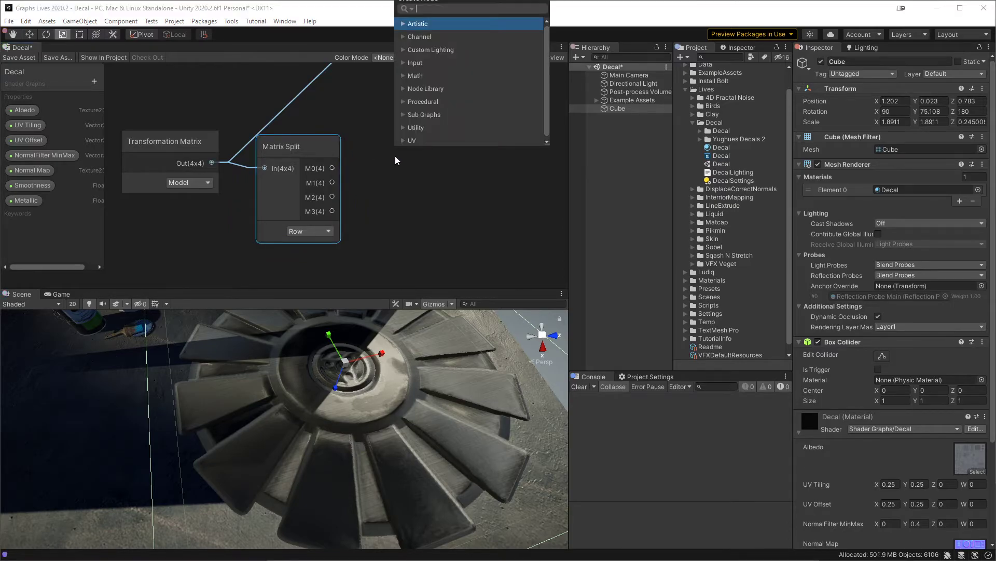
text(split)
key(Return)
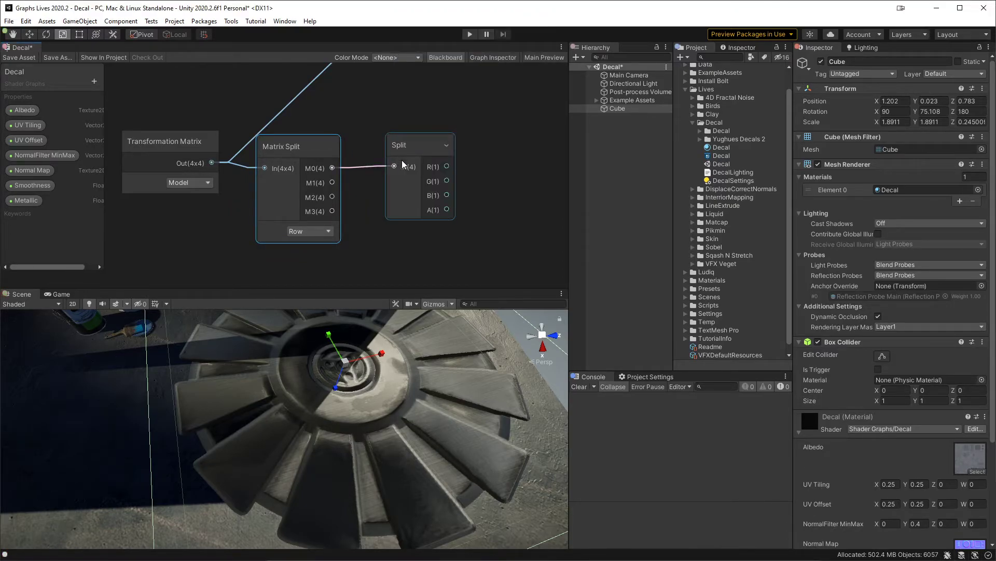
scroll(397, 158, down, 1)
middle_drag(497, 210, 472, 242)
drag(362, 175, 338, 144)
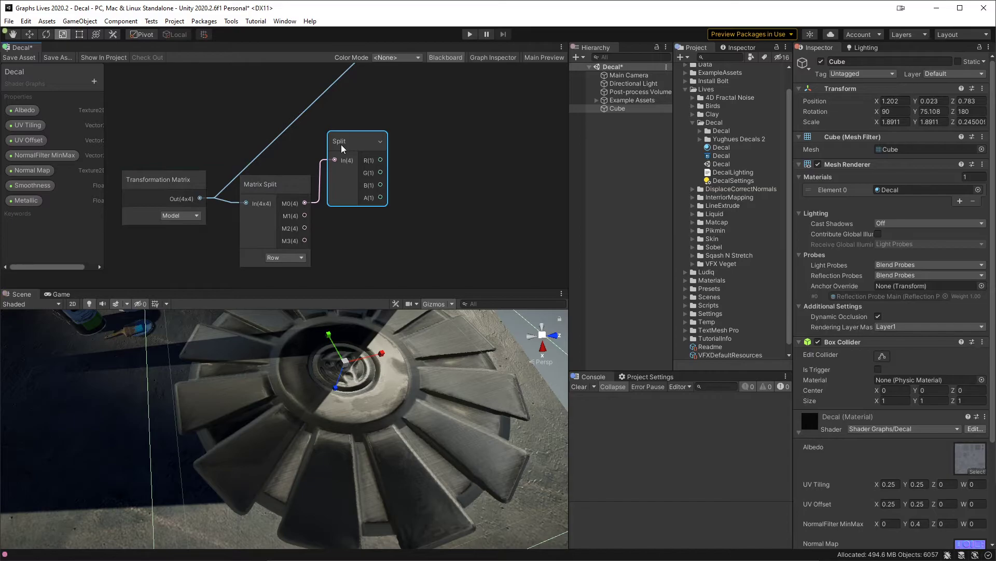
Step: Duplicate the Split node to get a stack of four Split nodes beside the Matrix Split
middle_drag(434, 222, 386, 195)
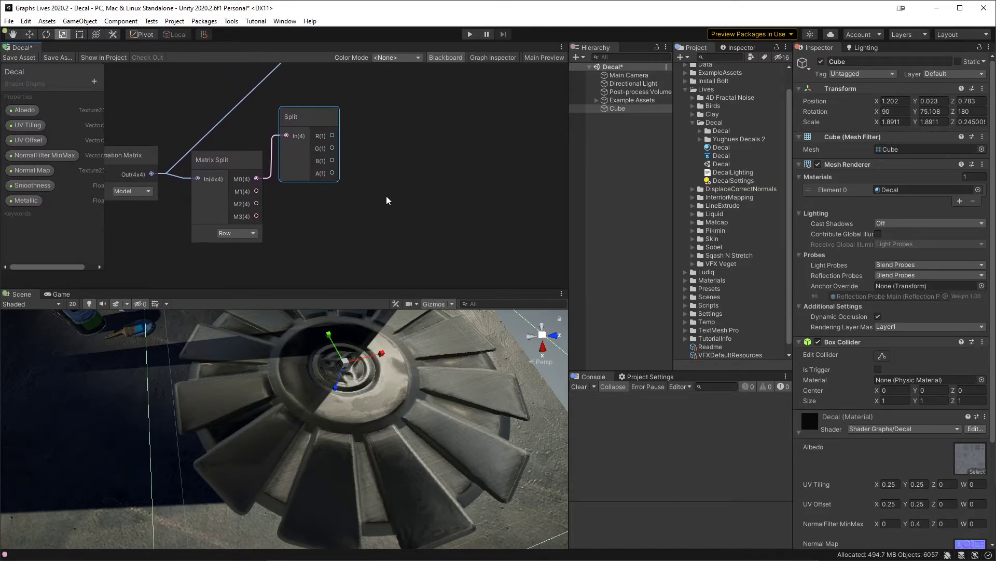
drag(303, 123, 304, 182)
key(ctrl+d)
middle_drag(388, 209, 387, 174)
drag(376, 98, 304, 213)
key(ctrl+d)
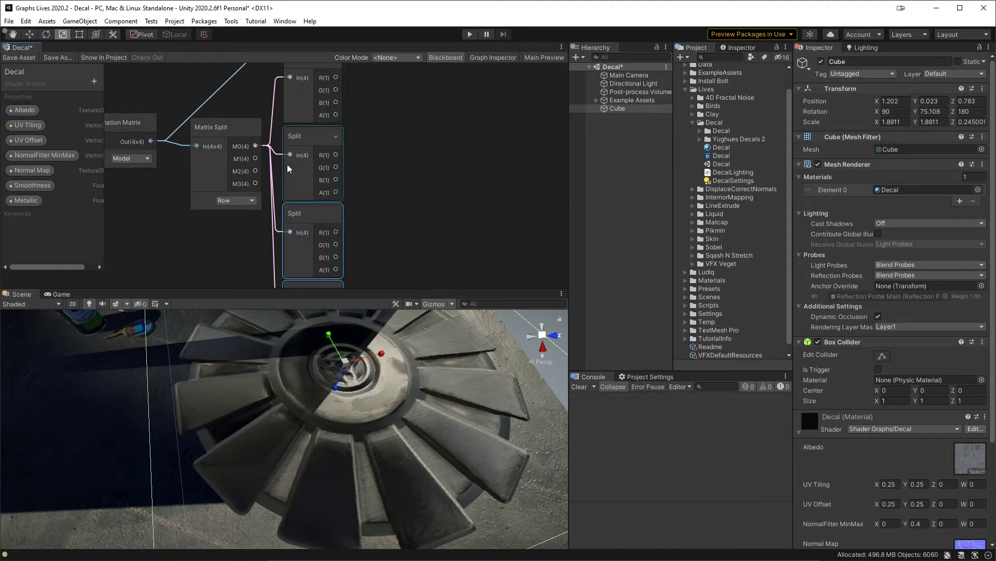
Step: Connect the Matrix Split's M1, M2 and M3 outputs to the second, third and fourth Split nodes
drag(256, 158, 290, 232)
drag(255, 183, 290, 218)
middle_drag(377, 137, 367, 196)
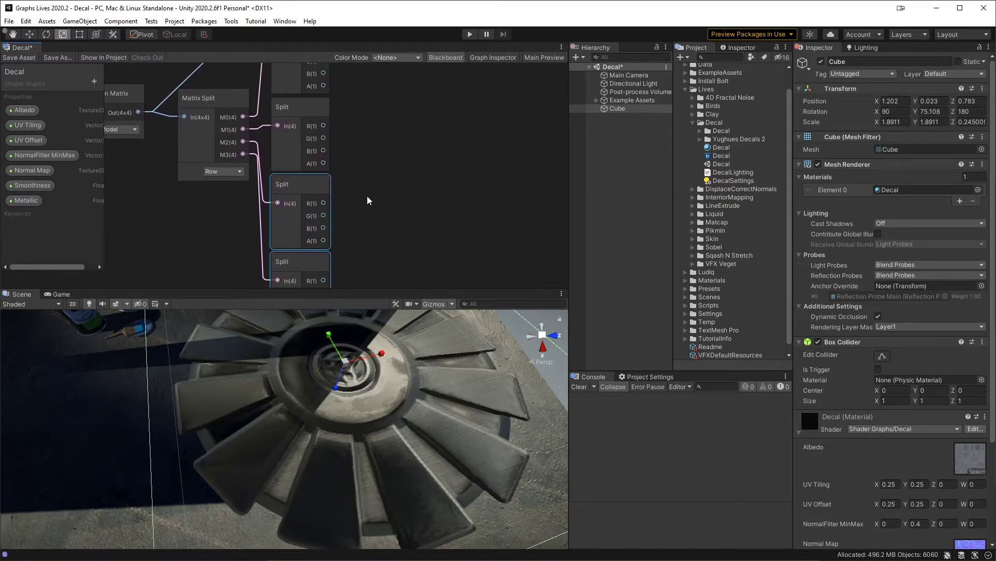
Step: Add a Vector 3 node beside the first Split and feed its X, Y and Z from the Split's R, G and B outputs
middle_drag(366, 147, 364, 170)
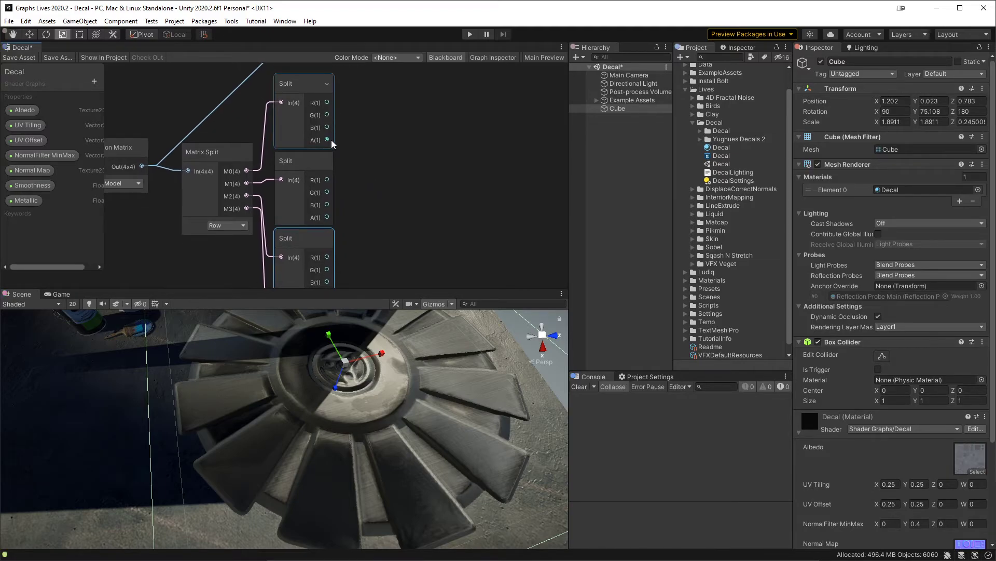
middle_drag(390, 227, 401, 150)
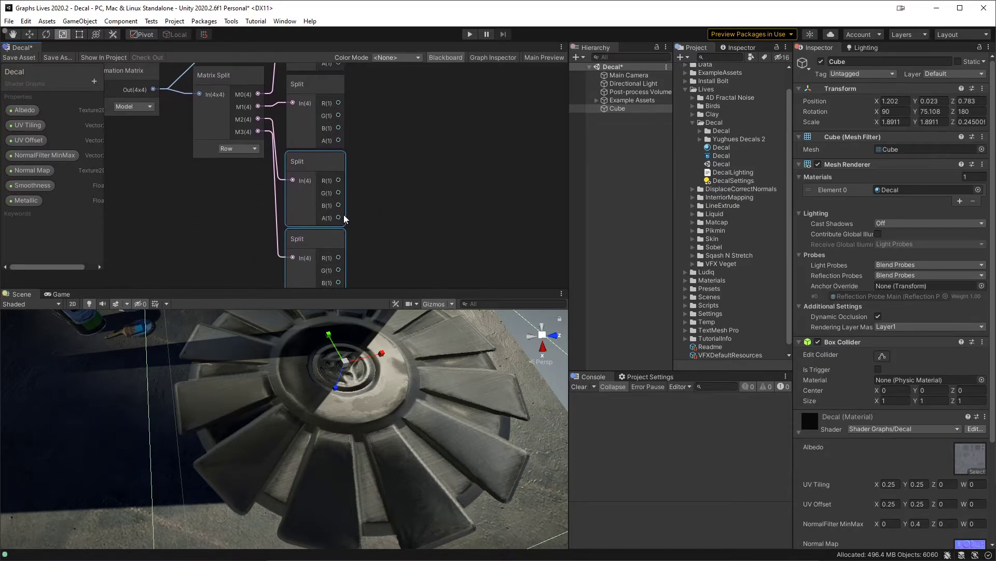
middle_drag(375, 236, 379, 300)
middle_drag(357, 167, 349, 192)
drag(318, 119, 406, 124)
text(s)
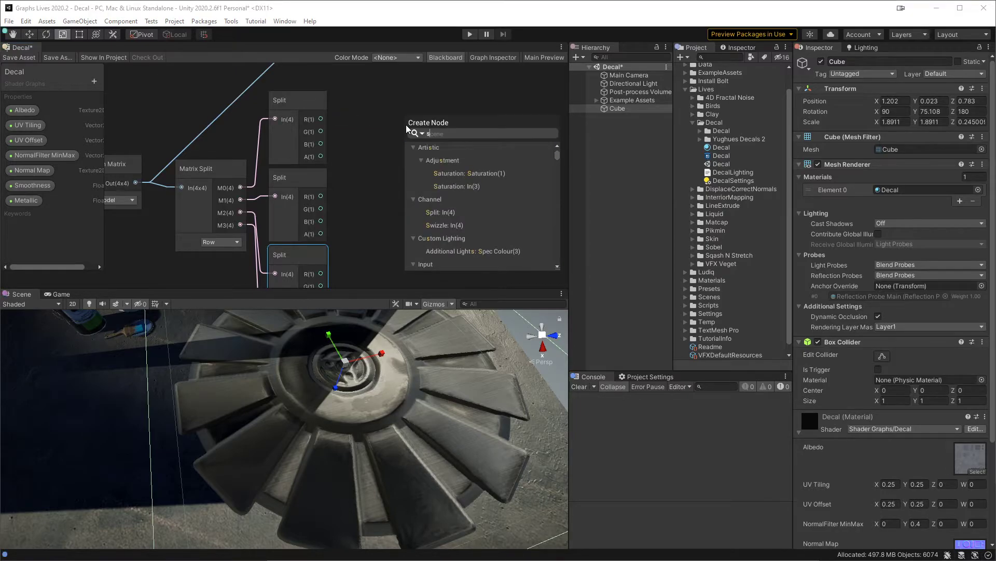
key(BackSpace)
text(vect)
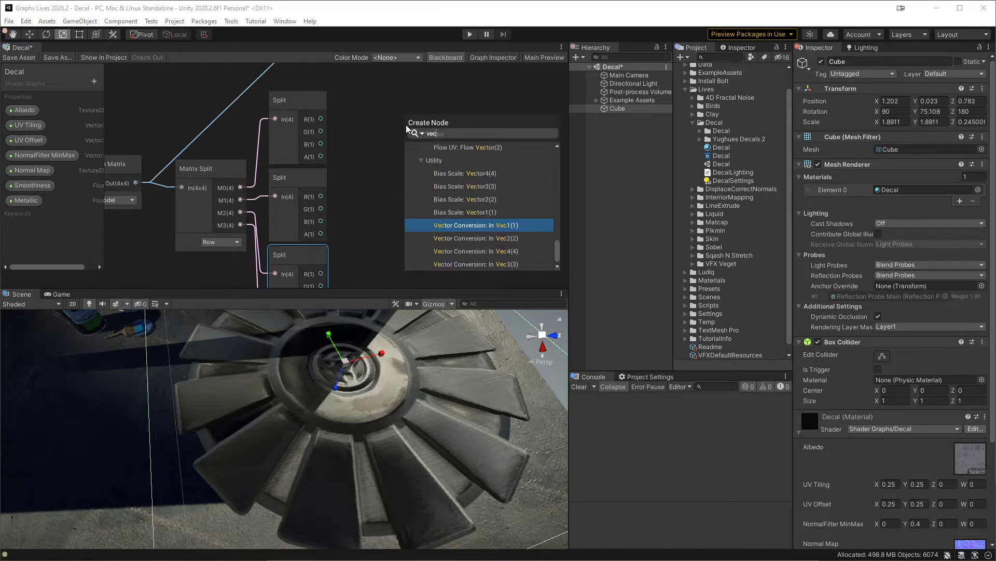
key(Down)
key(Down)
key(Down)
key(Down)
key(Down)
key(Down)
key(Down)
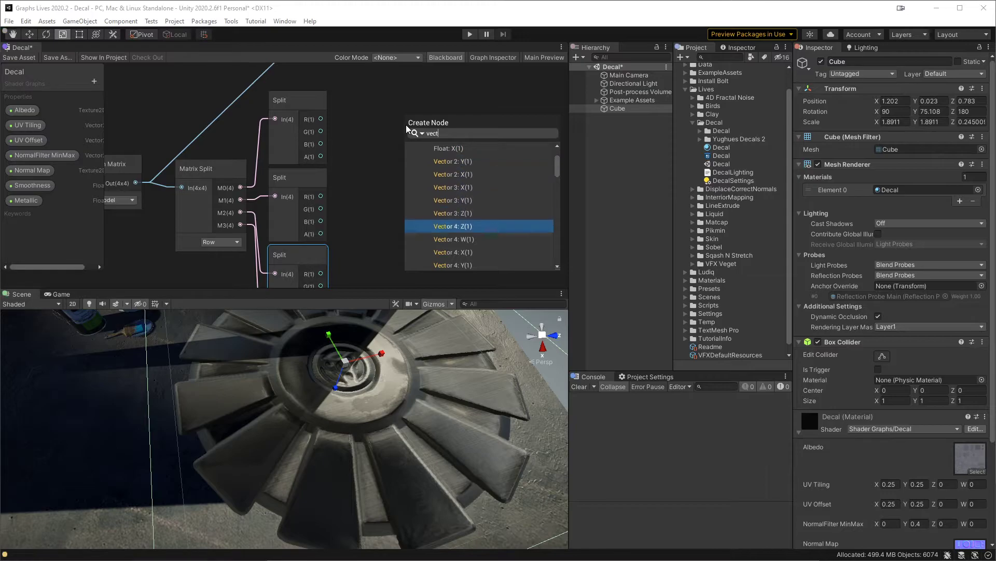
key(Down)
key(Down)
key(Down)
key(Down)
key(Down)
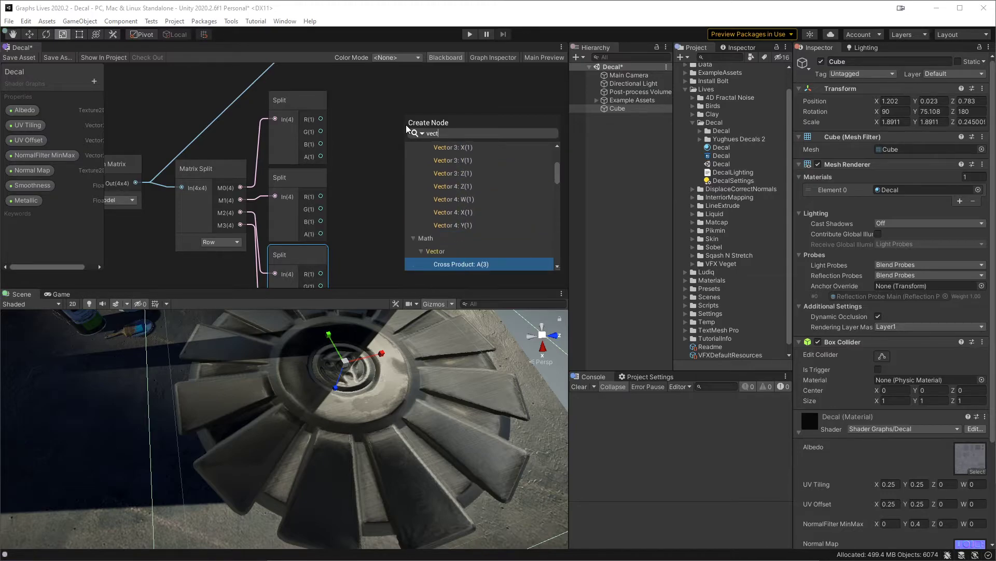
key(Up)
key(Up)
key(Up)
key(Up)
key(Up)
key(Up)
key(Up)
key(Up)
key(Up)
key(Up)
key(Up)
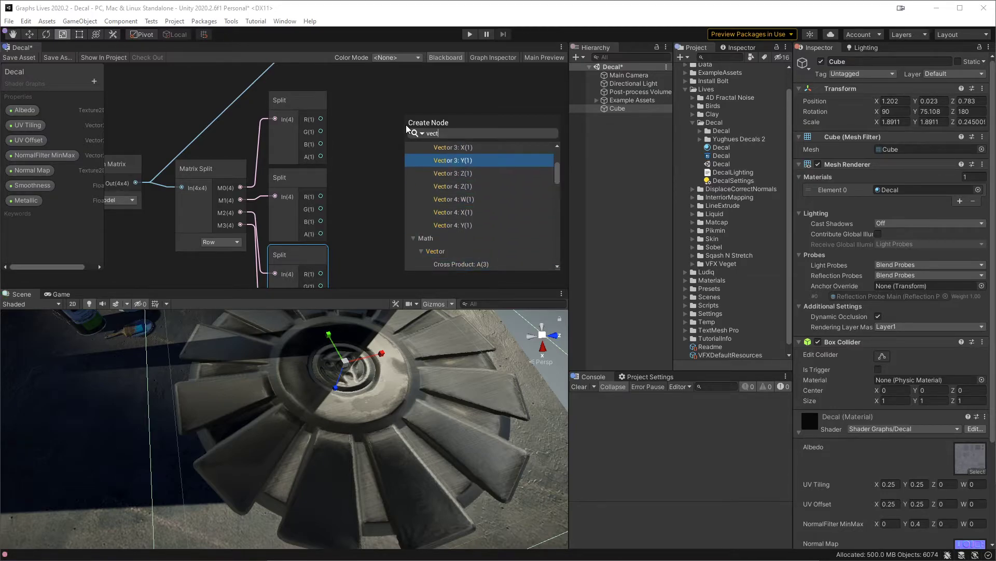
key(Up)
key(Up)
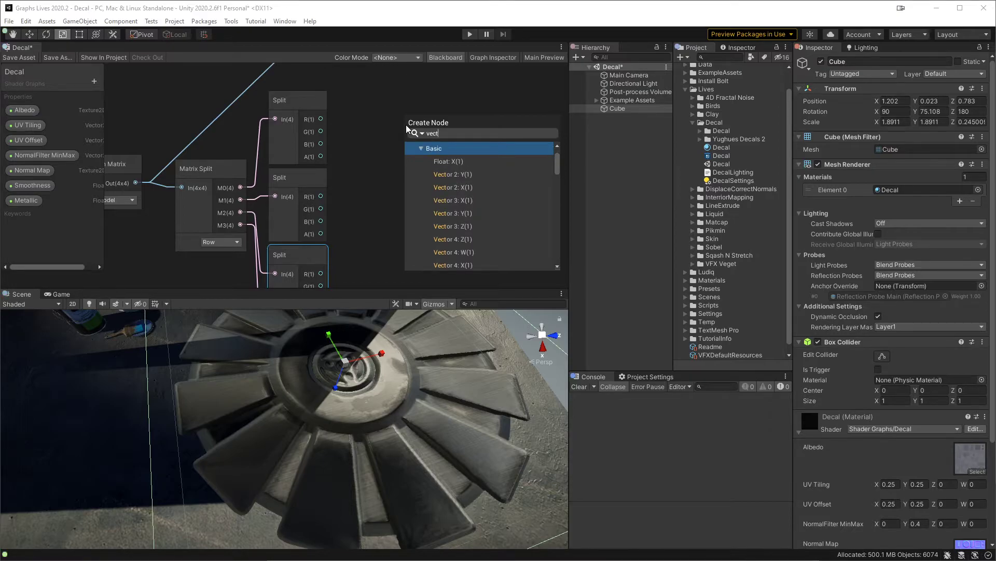
key(Down)
key(Down)
key(Down)
key(Down)
key(Down)
key(Up)
key(Return)
drag(322, 132, 405, 148)
drag(321, 144, 405, 160)
Step: Add a Normalize node fed by the Vector 3 output, collapse its preview and align it beside the Vector 3
drag(415, 114, 437, 162)
text(normalo)
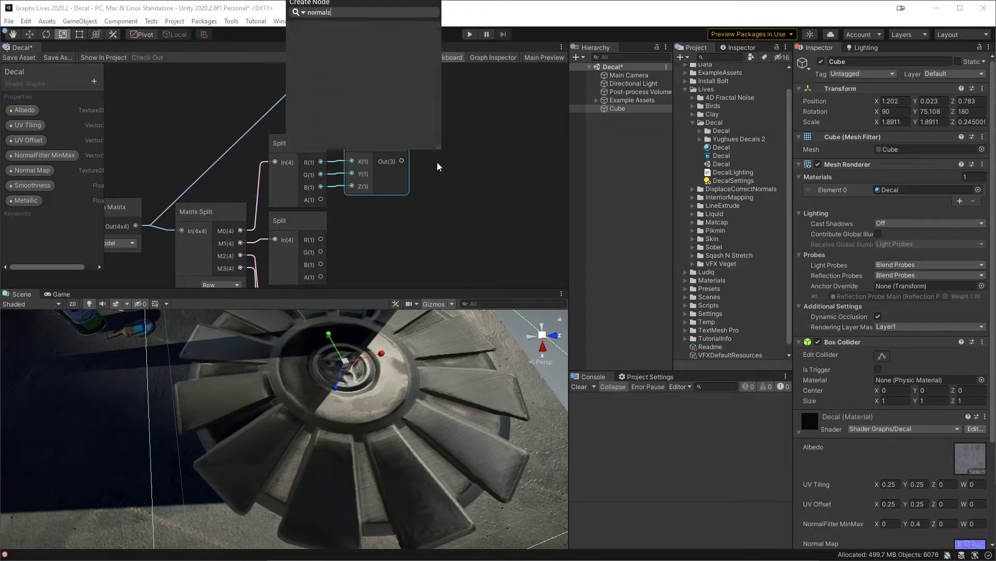
key(BackSpace)
text(i)
key(Return)
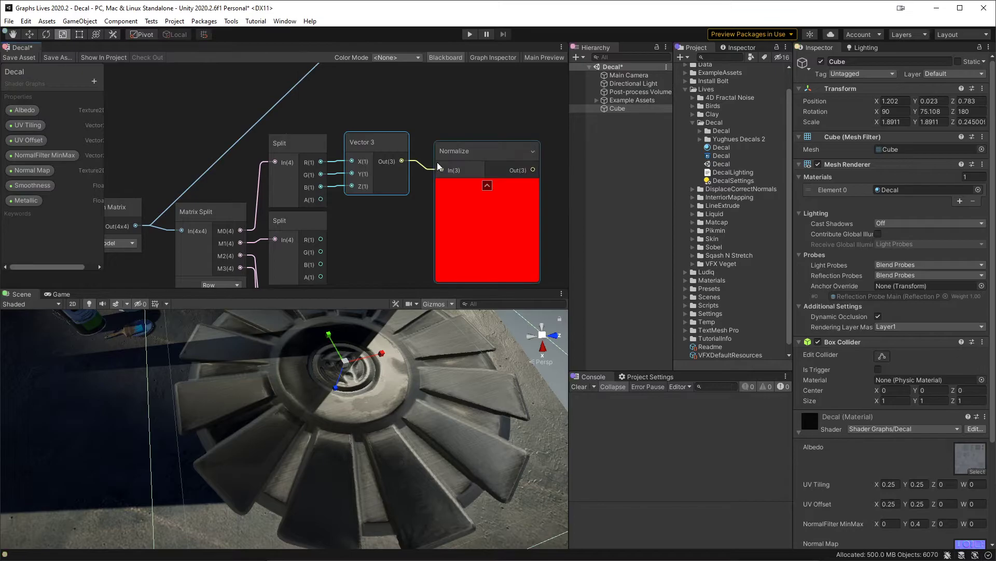
click(488, 184)
drag(455, 154, 447, 145)
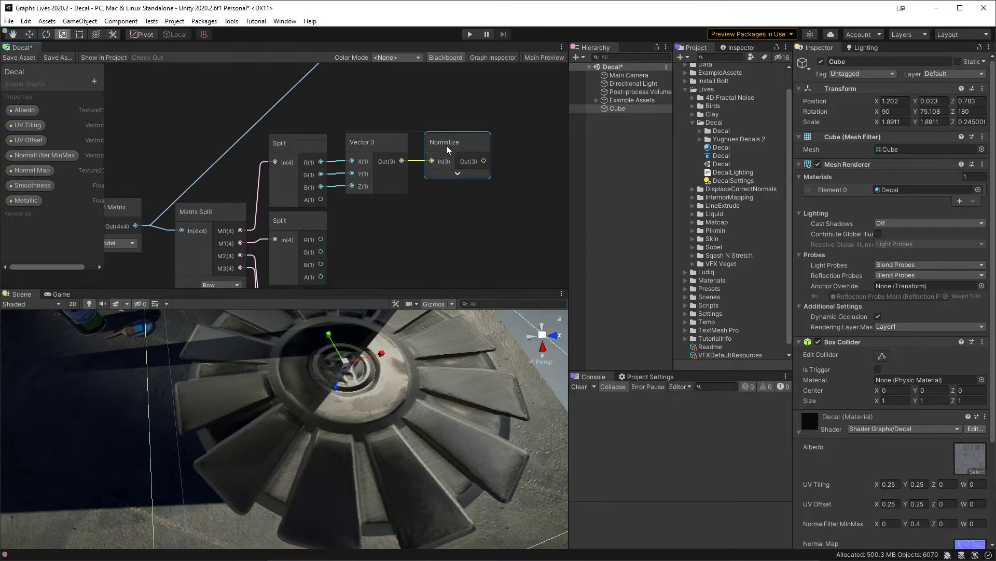
Step: Duplicate the Vector 3 and Normalize nodes together and place the copies below the originals
middle_drag(408, 216, 373, 175)
drag(370, 175, 426, 111)
click(335, 185)
drag(334, 185, 410, 130)
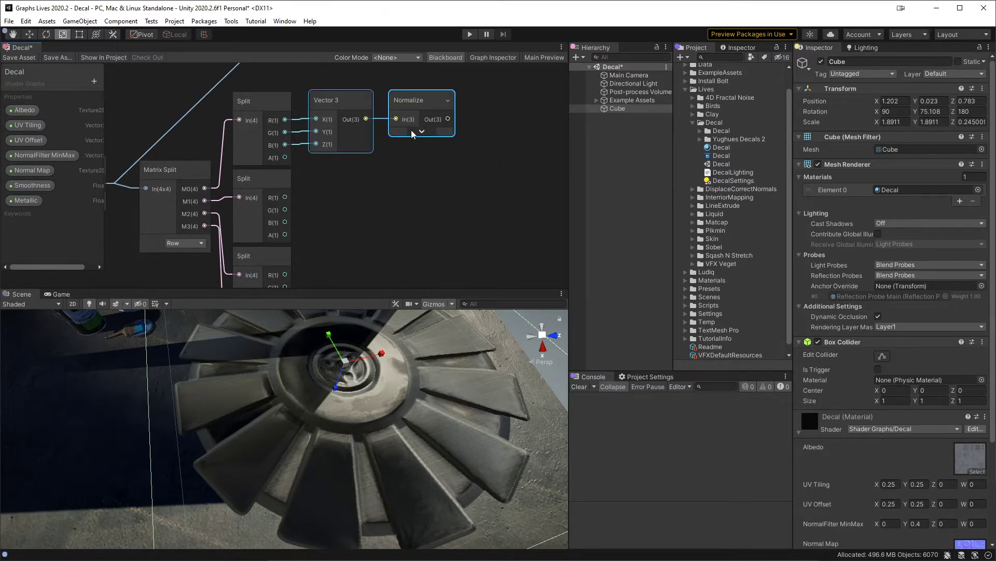
key(ctrl+d)
drag(339, 137, 336, 190)
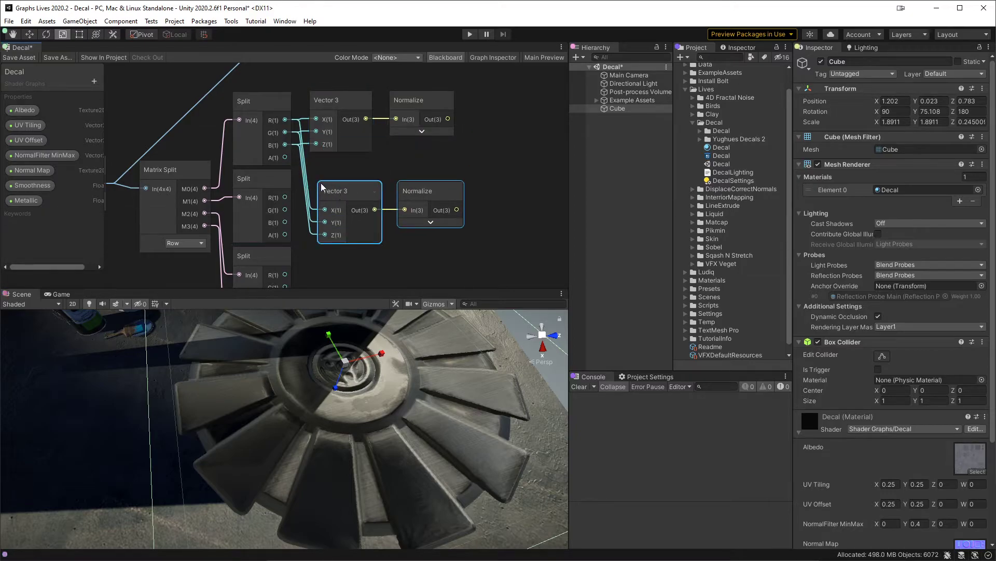
Step: Delete the duplicated Vector 3 and Normalize nodes together with the second and third Split nodes
drag(487, 178, 285, 213)
drag(246, 270, 256, 263)
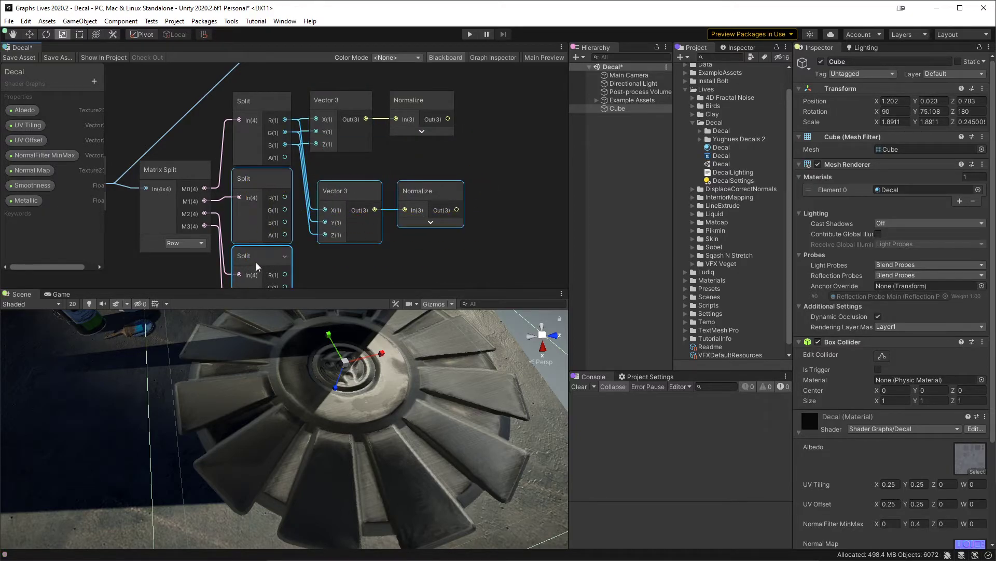
key(Delete)
Step: Add a Split node fed by the Normalize output and place it beside the Normalize node
middle_drag(385, 194, 312, 204)
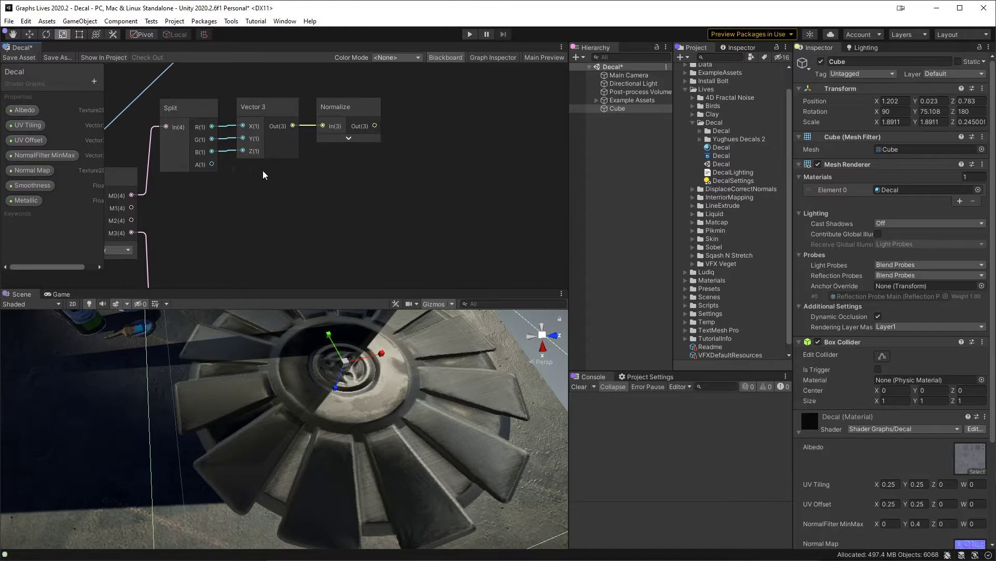
drag(375, 126, 413, 124)
text(split)
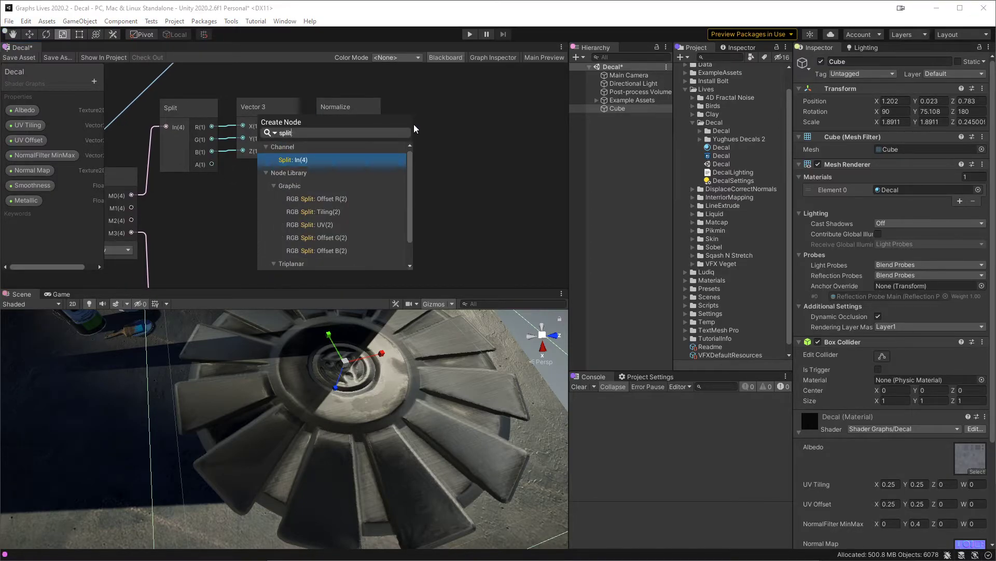
key(Return)
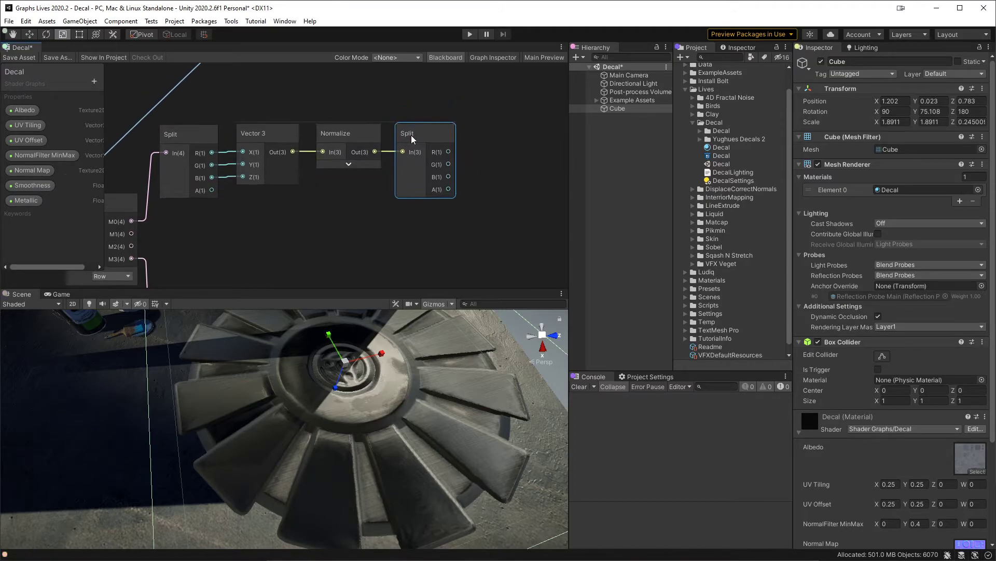
Step: Add a Vector 4 node with X, Y and Z fed by the new Split's R, G and B, and W by the first Split's A
key(space)
text(vec)
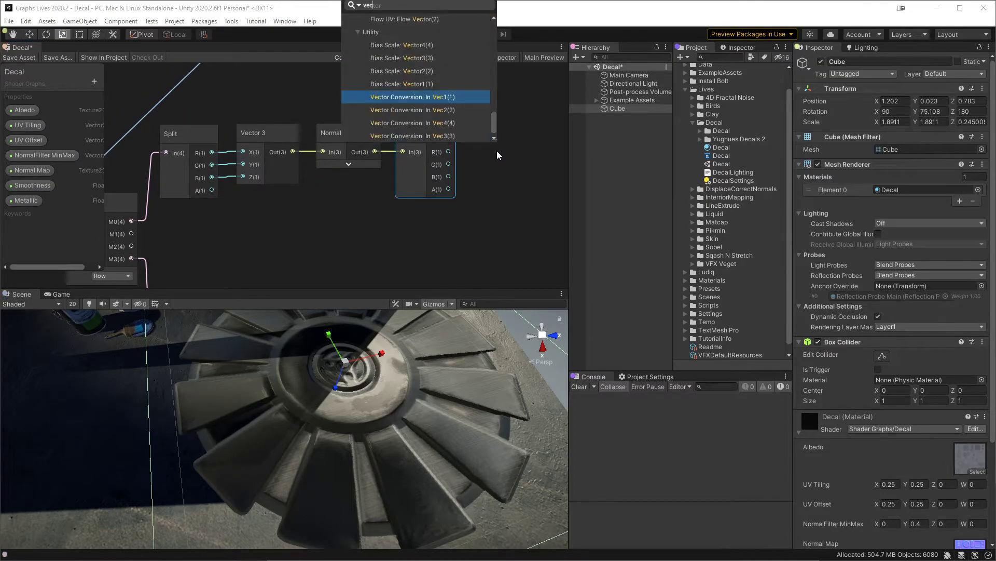
text(tor)
key(Down)
key(Down)
key(Down)
key(Down)
key(Down)
key(Down)
key(Down)
key(Down)
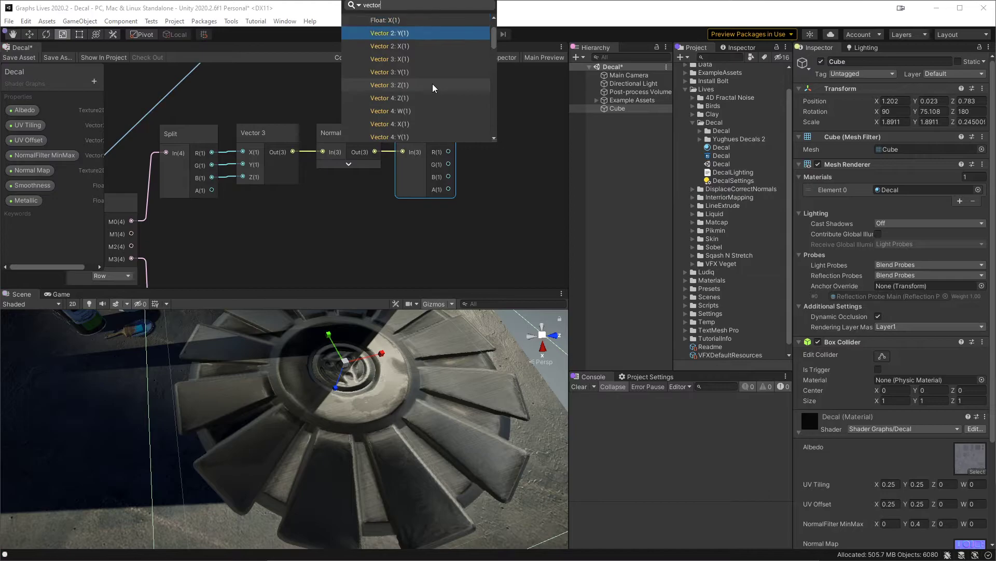
key(Down)
key(Up)
key(Return)
drag(448, 164, 212, 190)
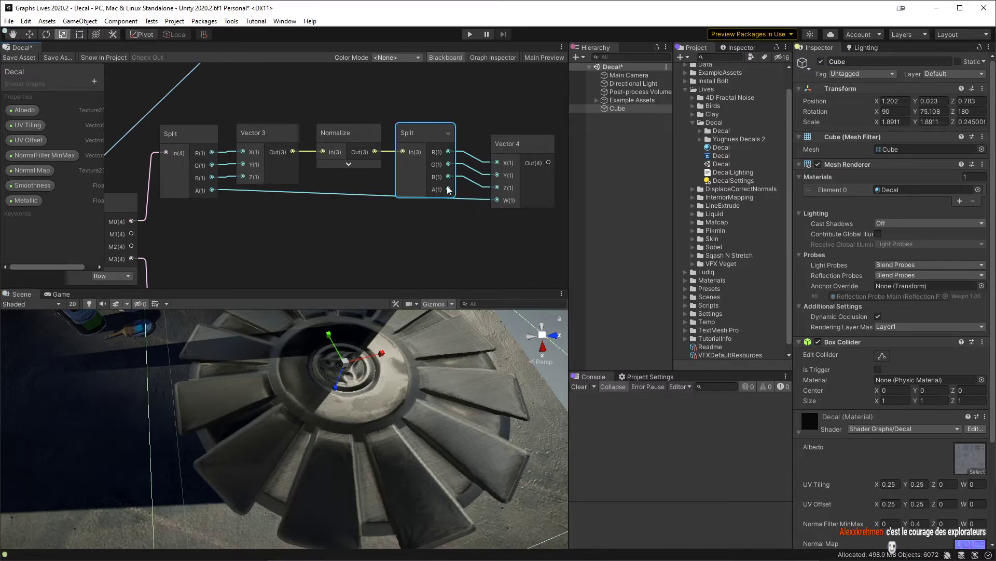
Step: Hide the unused A port of the Split after Normalize and align the Vector 4 node beside it
click(450, 134)
drag(500, 139, 485, 133)
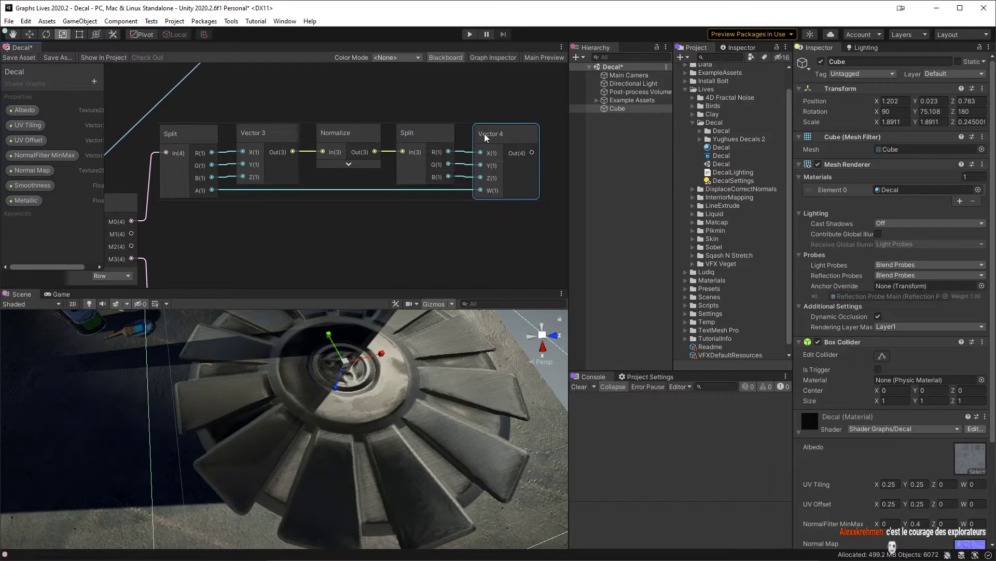
click(363, 221)
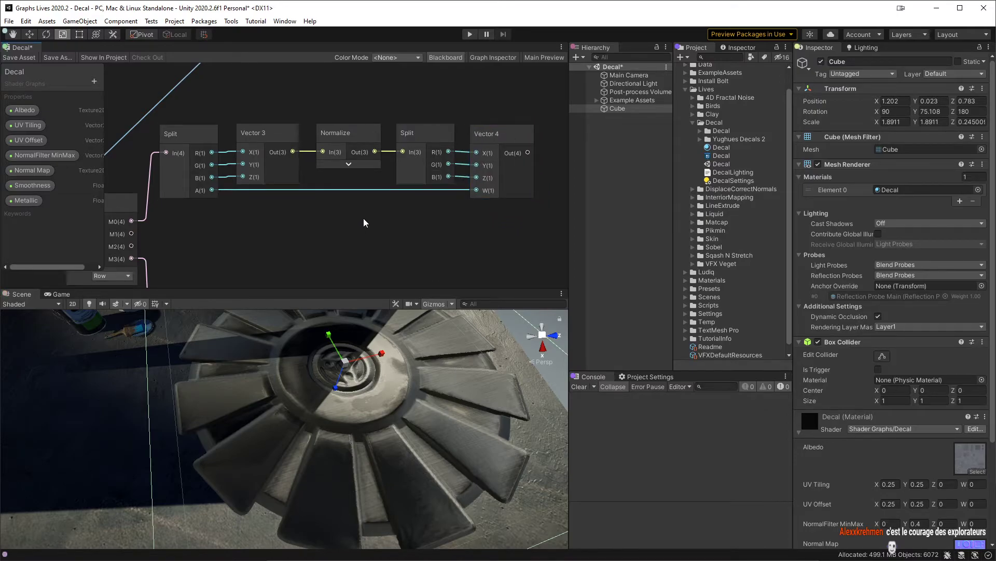
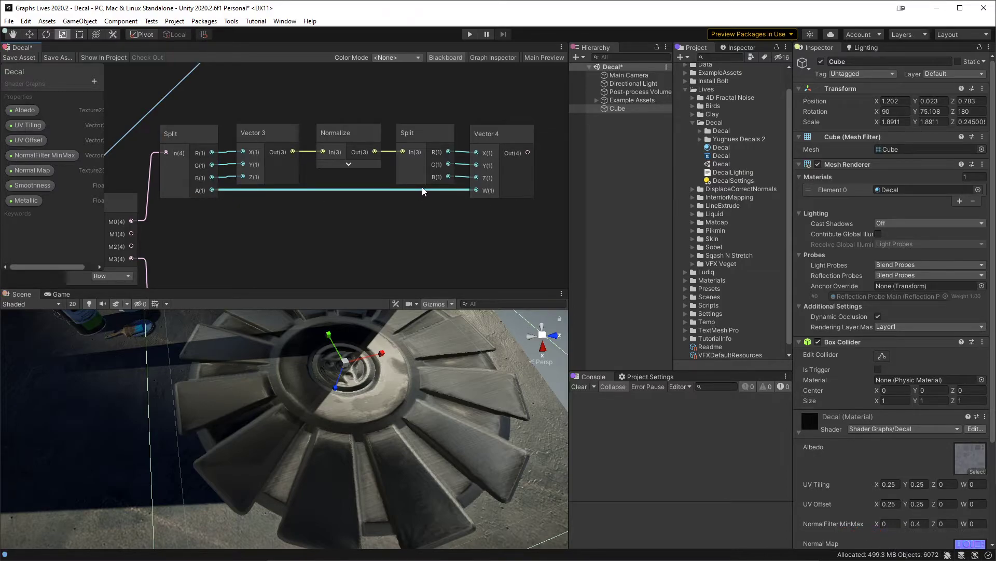
Step: Disconnect the first Split's A output from the Vector 4's W input
drag(422, 190, 400, 222)
click(405, 249)
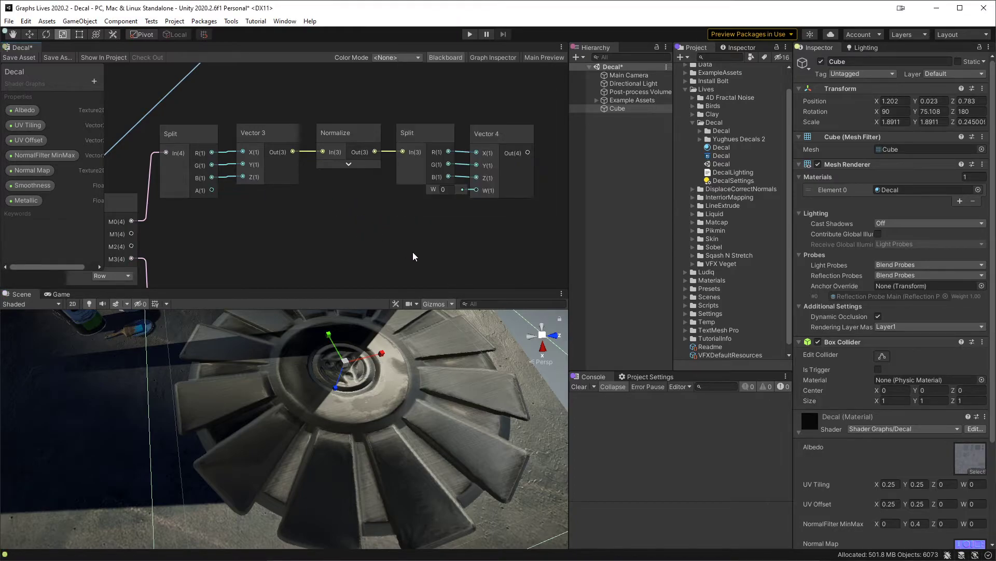
click(423, 220)
middle_drag(419, 224, 442, 226)
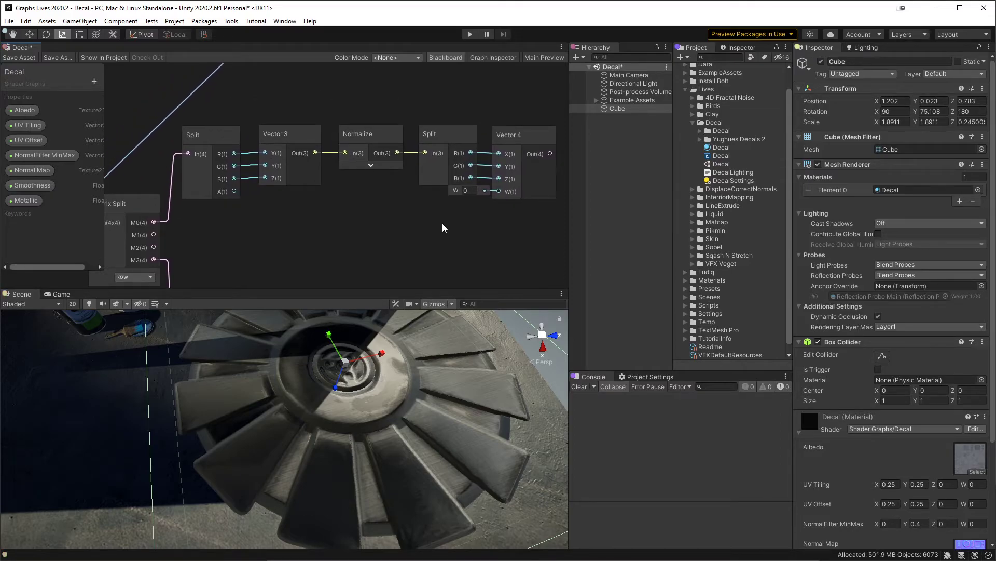
click(238, 140)
click(285, 130)
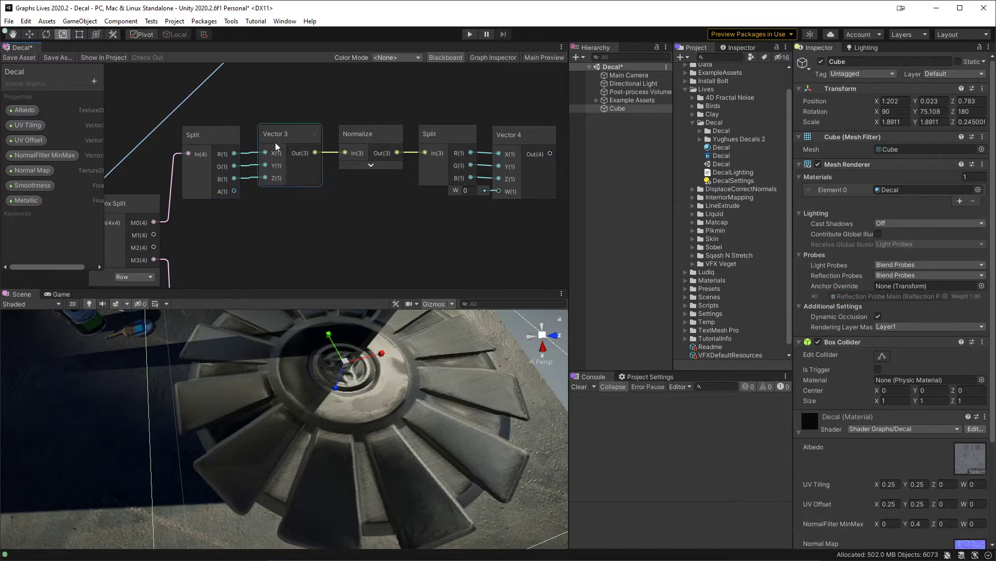
Step: Move the Vector 4 below the chain, feed its X, Y and Z from the first Split's R, G and B, and connect its output to Normalize
drag(506, 143, 448, 212)
drag(235, 153, 443, 213)
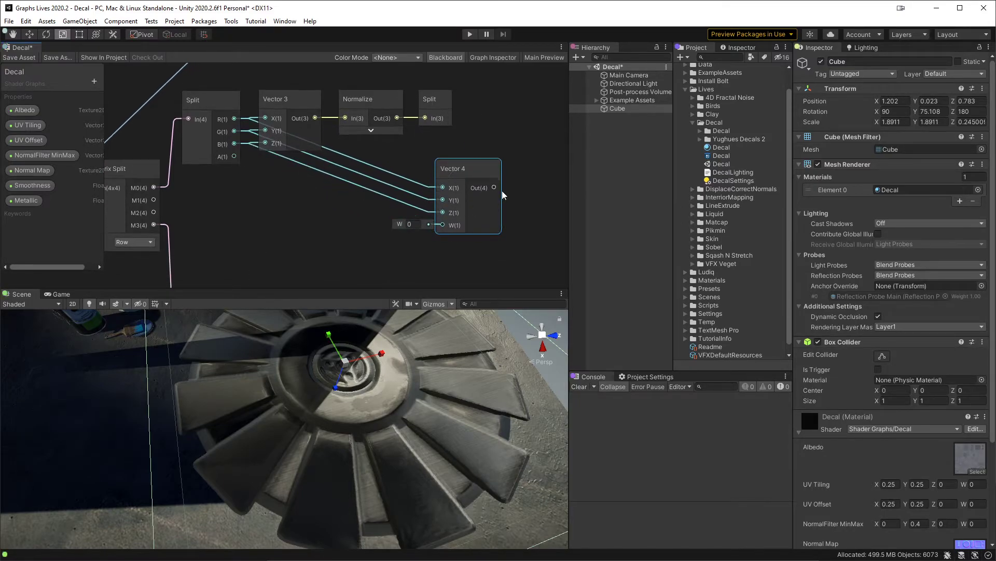
drag(494, 182, 345, 118)
Step: Delete the Vector 3 and second Split nodes, and rearrange Normalize and Vector 4 in line after the remaining Split
click(422, 119)
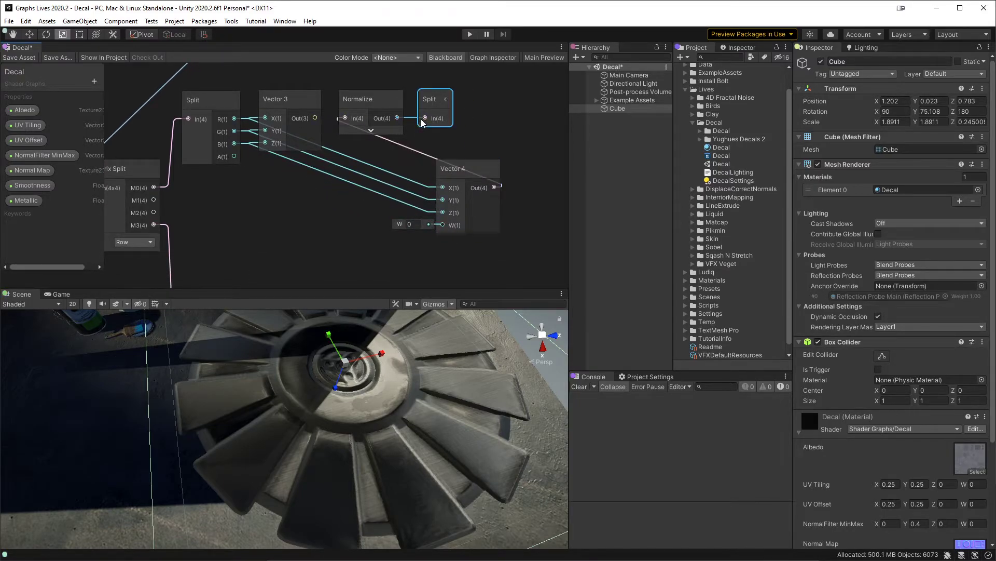
key(Delete)
key(Delete)
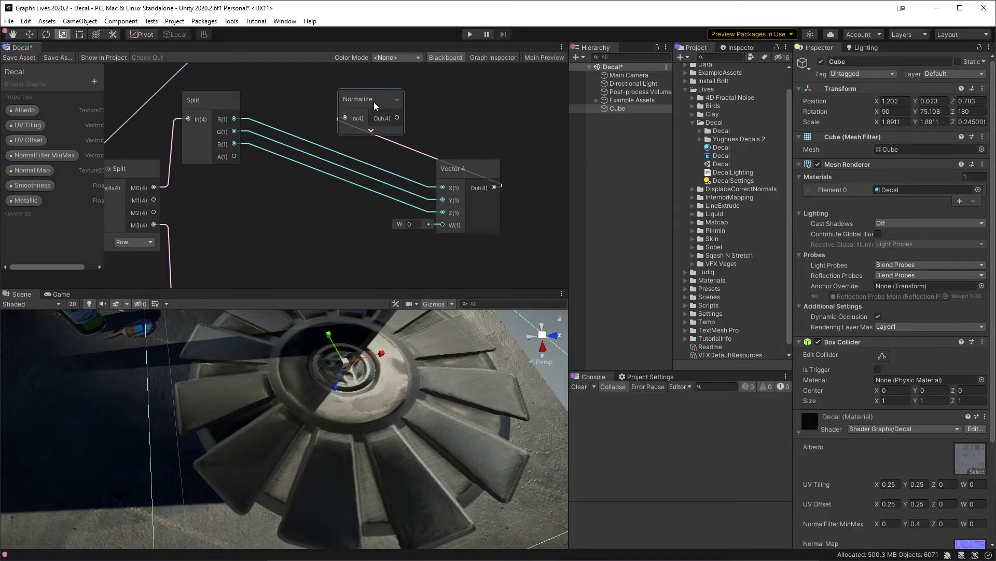
drag(374, 102, 506, 109)
drag(457, 183, 291, 145)
middle_drag(260, 123, 307, 111)
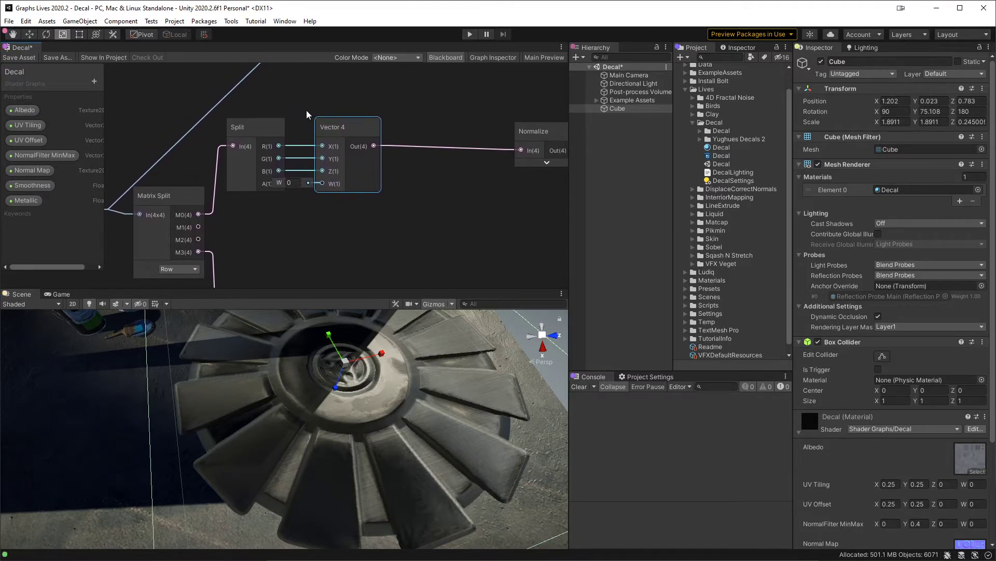
Step: Add a Multiply node with Matrix Split's M0 in B, collapse its preview and set A to 1, 1, 1, 0
click(353, 104)
drag(198, 215, 307, 153)
text(mult)
key(Return)
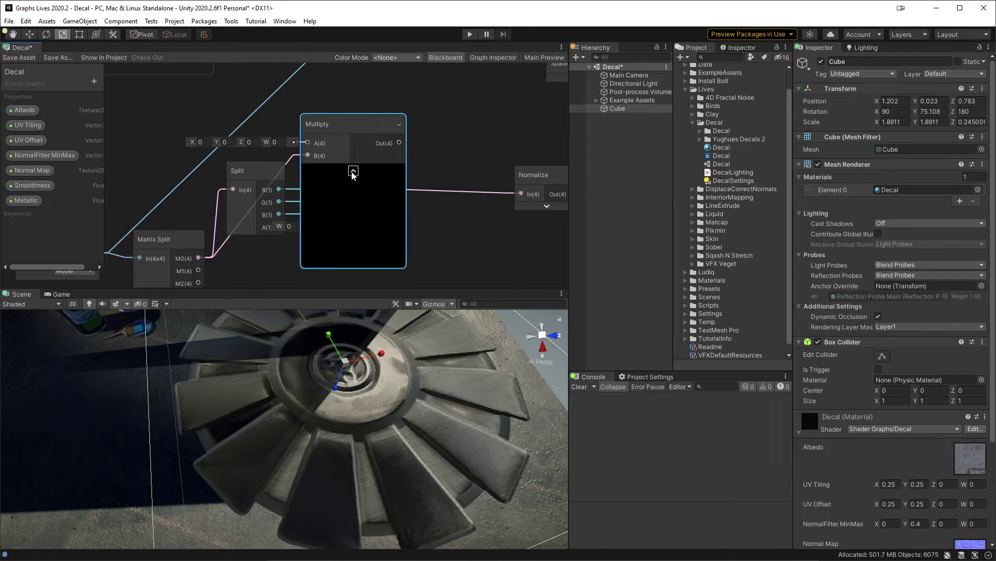
click(352, 167)
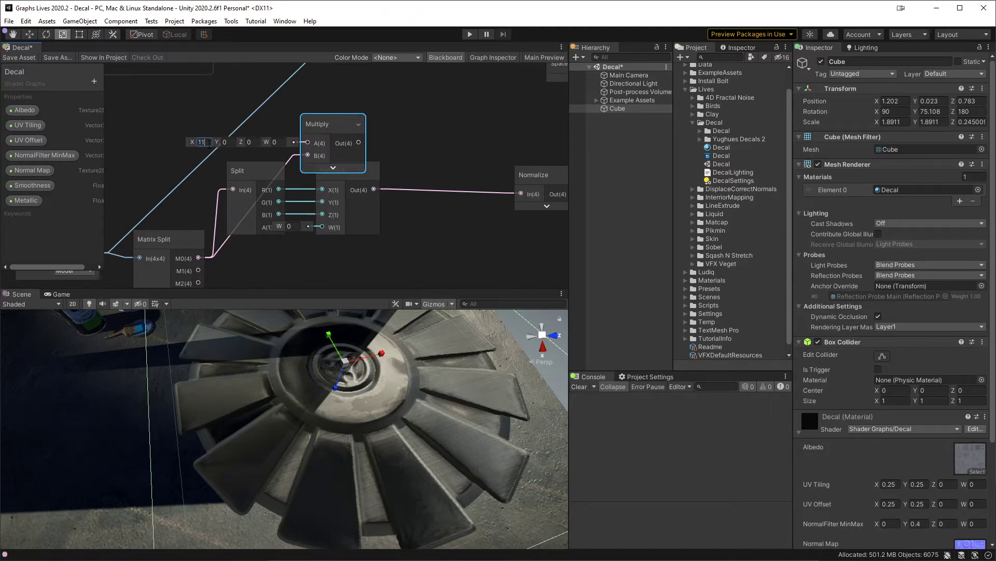
text(1)
key(Tab)
text(1)
key(Tab)
text(1)
Step: Feed the Multiply output into Normalize, delete the Split and Vector 4 nodes, and place Normalize beside Multiply
drag(359, 143, 521, 192)
click(420, 233)
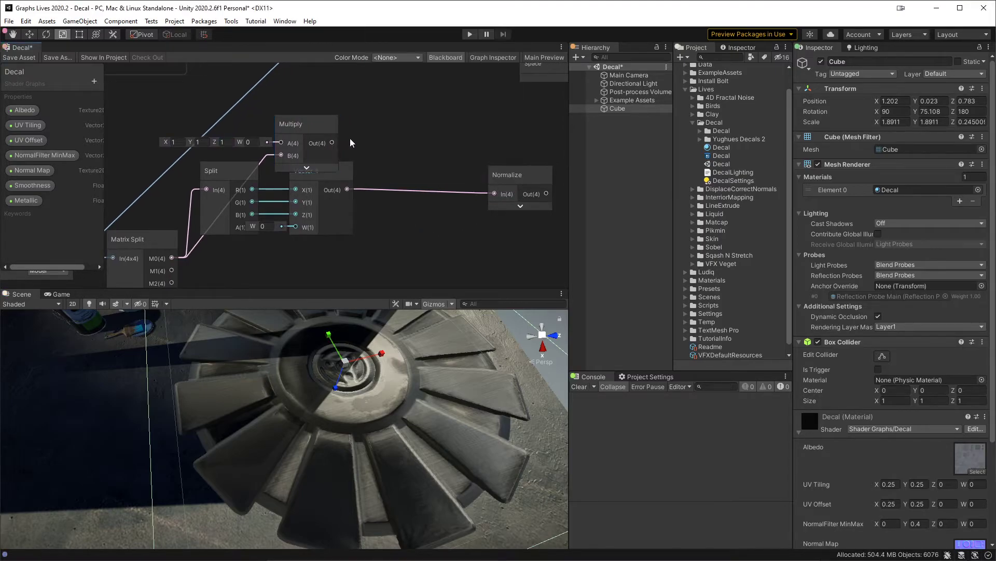
drag(333, 142, 488, 196)
drag(335, 224, 249, 200)
key(Delete)
drag(501, 175, 366, 125)
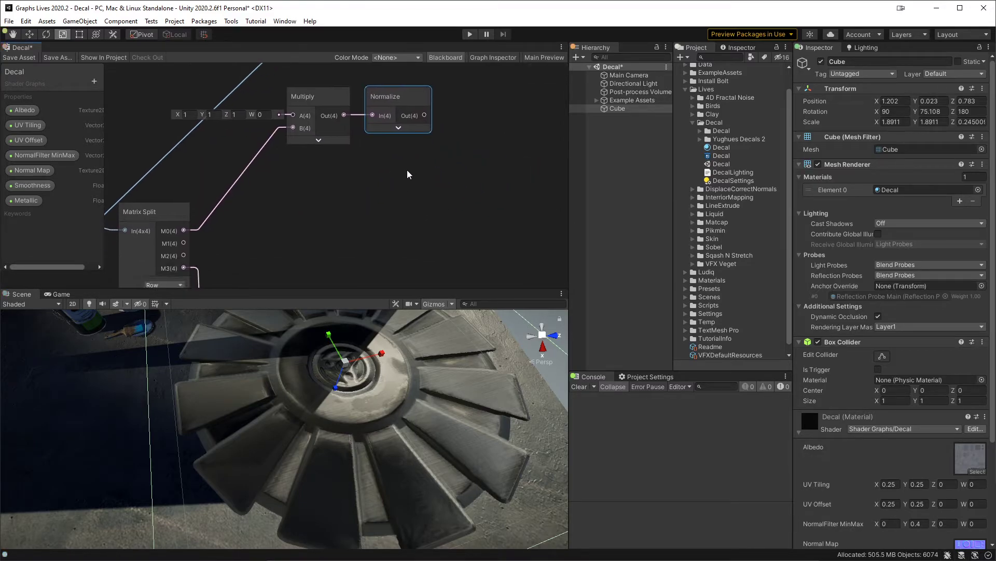
Step: Duplicate the Multiply and Normalize pair and align the copy directly below the original
middle_drag(407, 173, 410, 150)
drag(330, 171, 402, 104)
key(ctrl+d)
drag(334, 110, 329, 154)
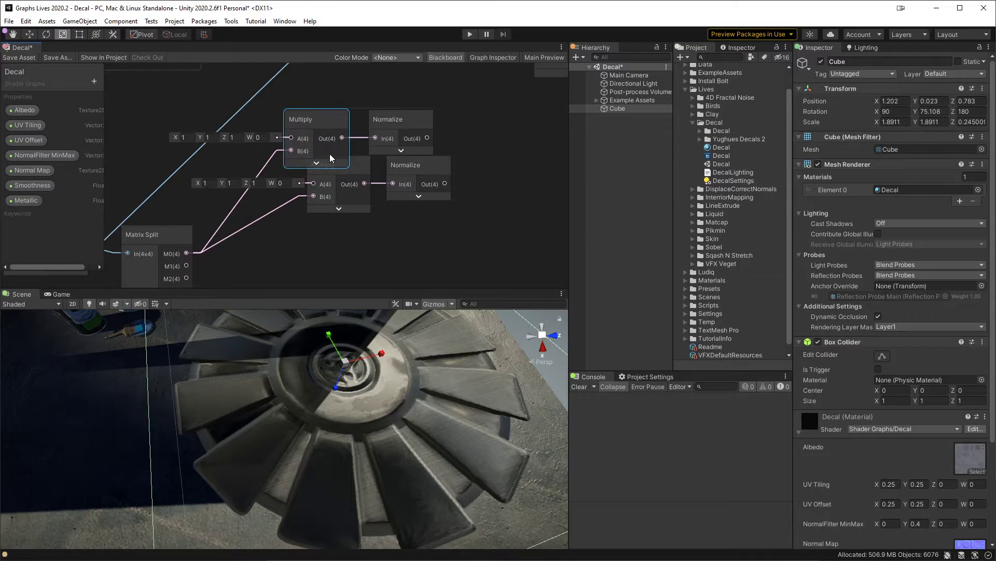
drag(337, 247, 317, 187)
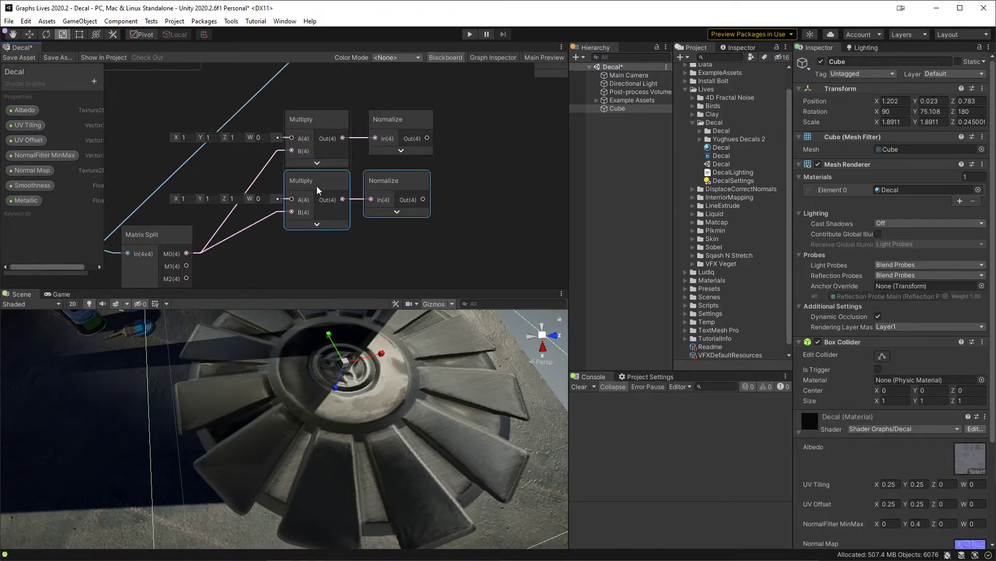
drag(391, 179, 396, 179)
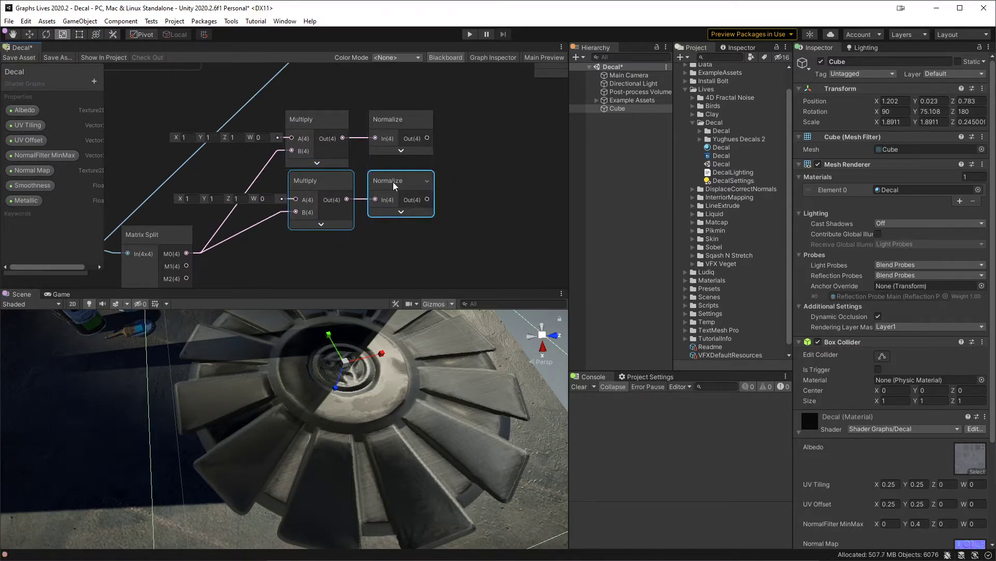
click(403, 119)
drag(315, 113, 318, 113)
middle_drag(319, 113, 319, 151)
click(397, 99)
middle_drag(401, 172, 432, 90)
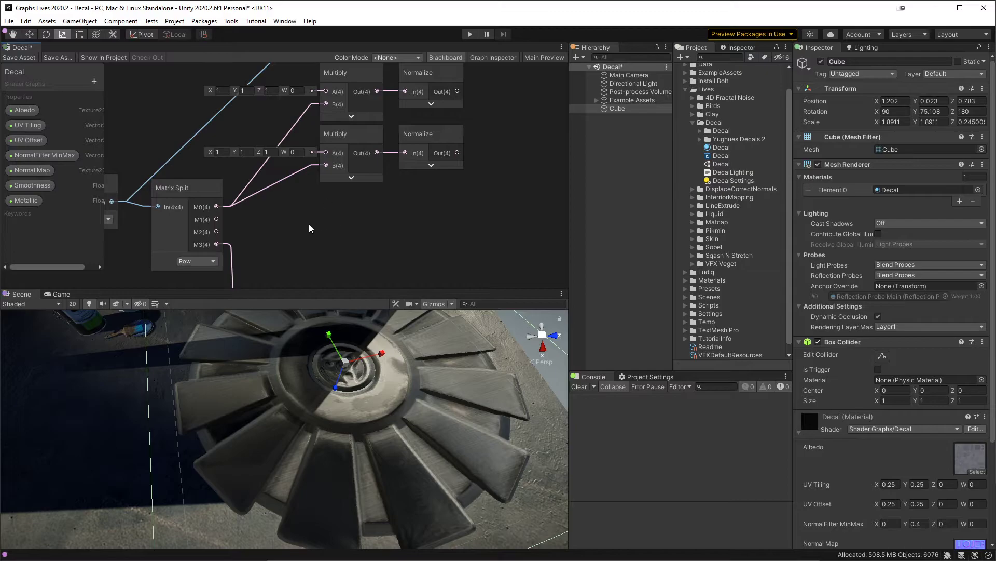
Step: Duplicate a third Multiply and Normalize pair, and connect Matrix Split's M1 and M2 to the second and third Multiply's B inputs
drag(382, 229, 344, 199)
key(ctrl+d)
drag(216, 219, 329, 167)
drag(216, 232, 325, 226)
middle_drag(501, 200, 401, 105)
scroll(388, 157, down, 1)
drag(222, 233, 272, 213)
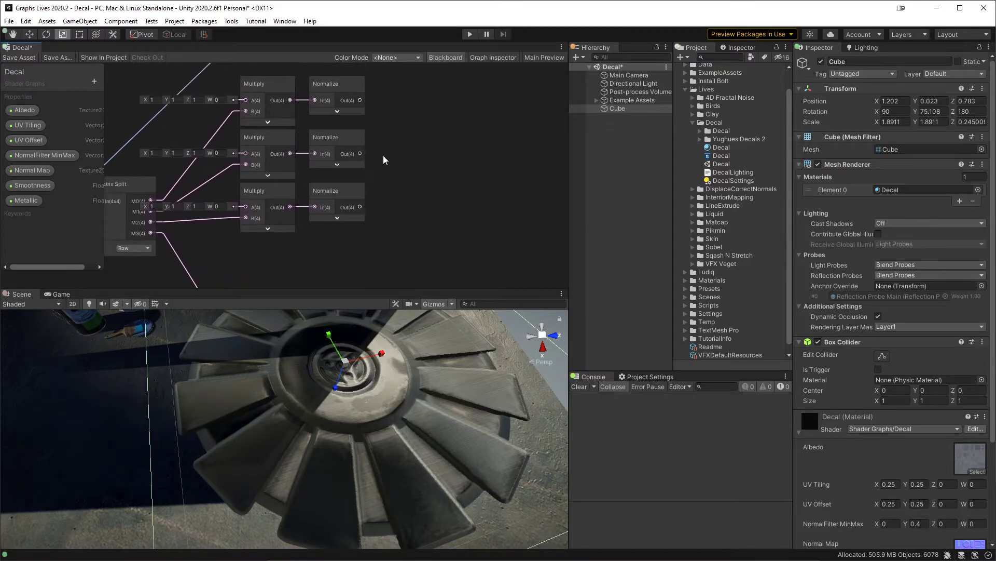
mouse_move(383, 145)
middle_down()
mouse_move(476, 151)
mouse_move(397, 153)
middle_up()
Step: Add a Matrix Construction node with M0, M1 and M2 fed by the three Normalize outputs, and place it beside them
drag(380, 97, 431, 127)
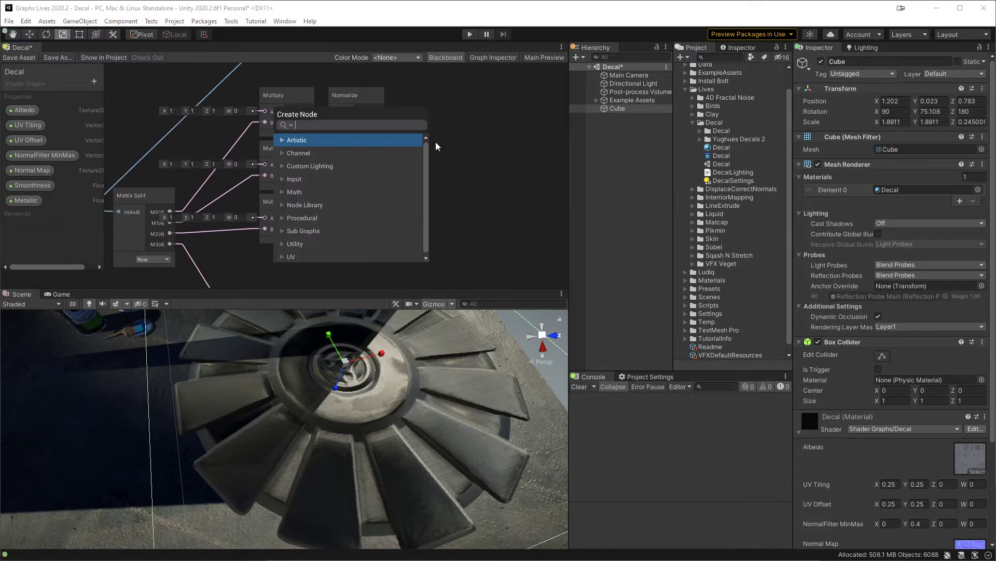
text(matri)
key(Down)
key(Down)
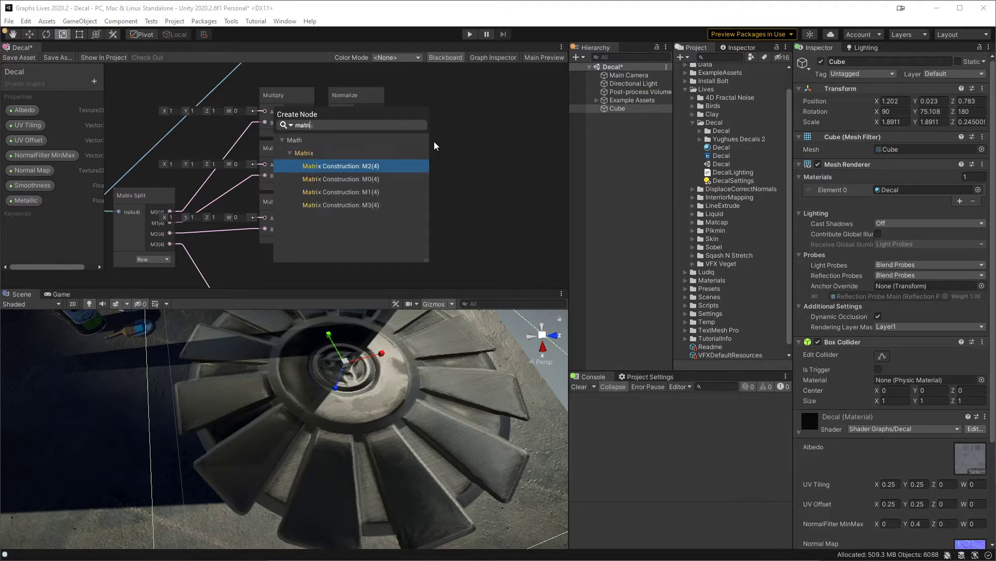
key(Return)
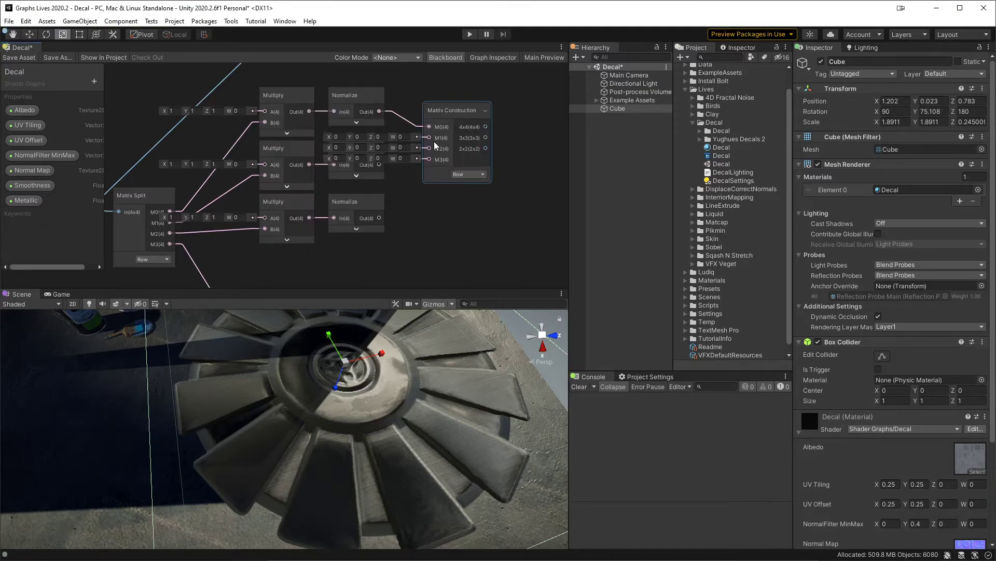
drag(442, 117, 512, 119)
drag(379, 175, 499, 139)
drag(379, 227, 499, 150)
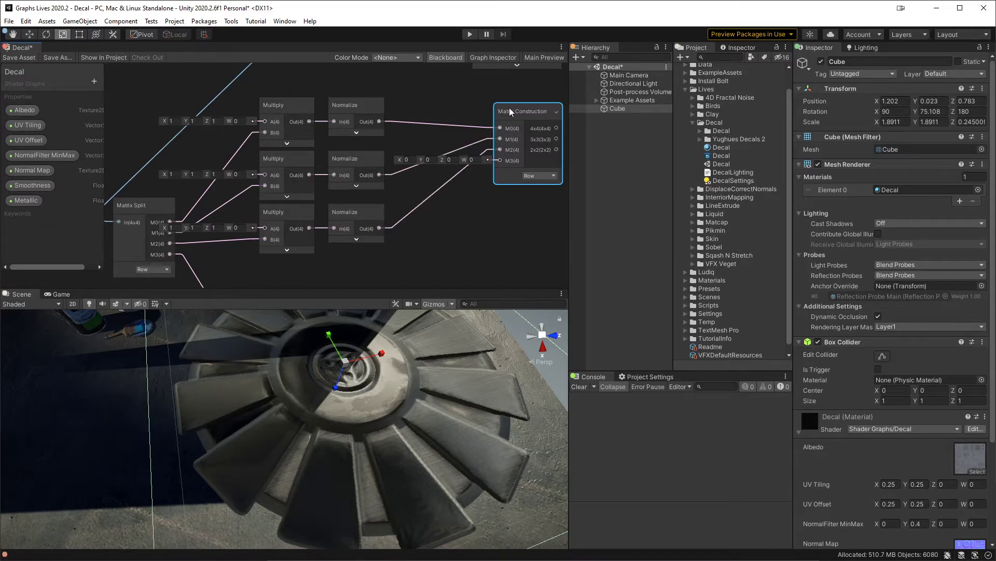
drag(510, 108, 490, 143)
Step: Connect the Matrix Construction's 3x3 output to the Multiply node that transforms the normals, and save the graph
middle_drag(451, 121, 400, 186)
scroll(405, 148, down, 2)
drag(177, 252, 471, 230)
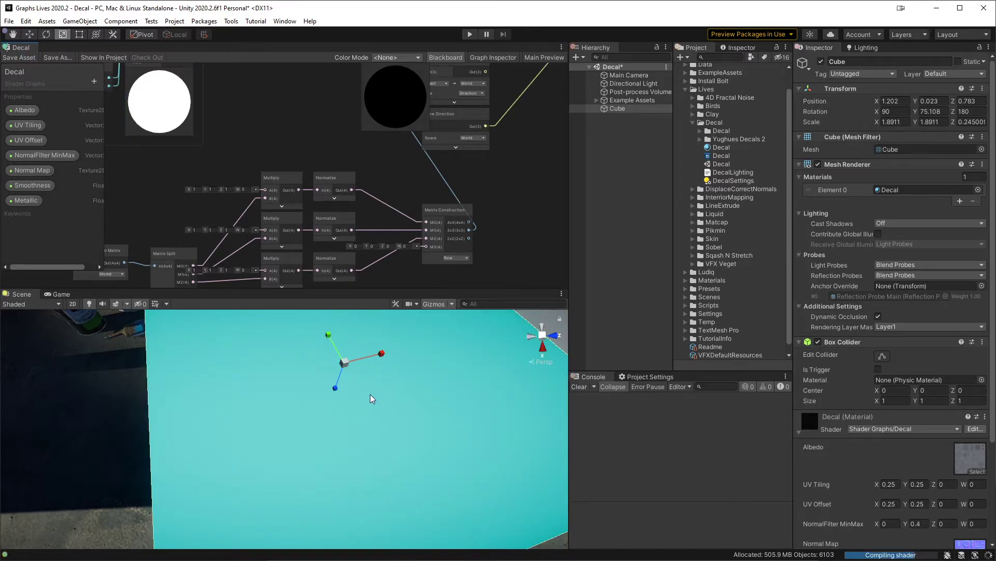
Step: Scale the cube along its Z axis to about 0.278
mouse_move(332, 386)
mouse_down()
mouse_move(332, 399)
mouse_move(340, 378)
mouse_move(334, 407)
mouse_move(339, 387)
mouse_up()
middle_drag(415, 251, 442, 136)
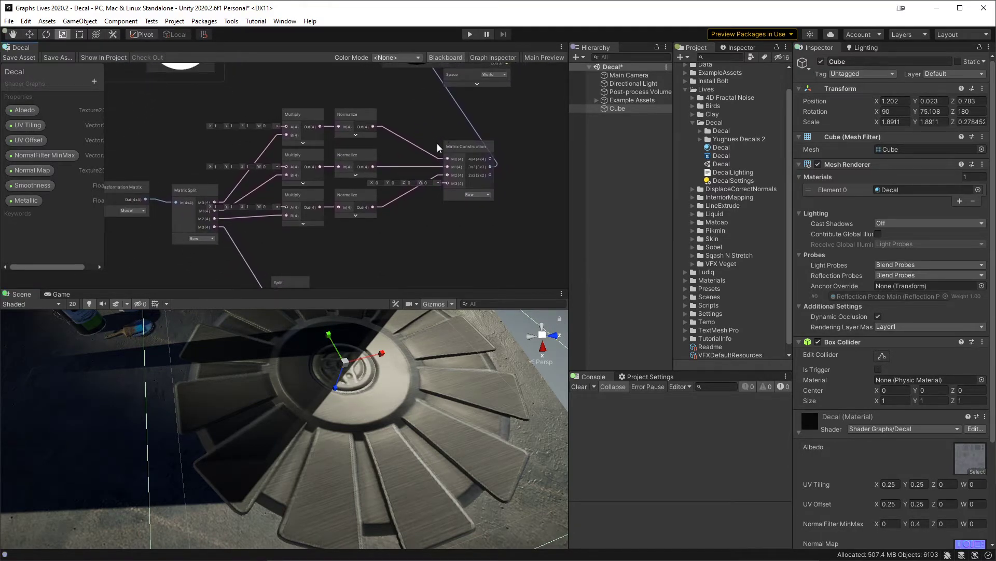
scroll(437, 143, up, 3)
mouse_move(427, 195)
middle_down()
mouse_move(470, 163)
mouse_move(445, 173)
mouse_move(432, 208)
mouse_move(427, 199)
middle_up()
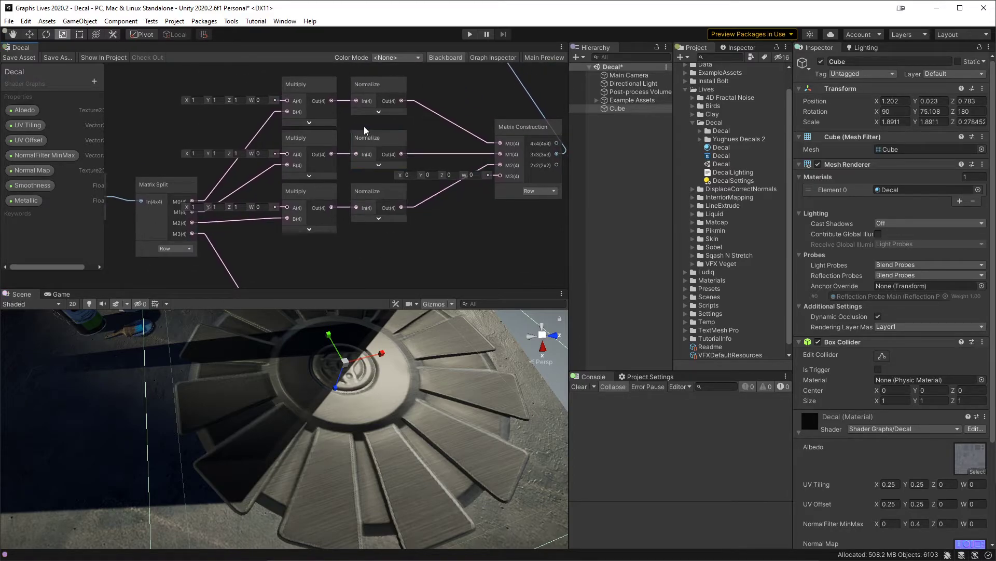
Step: Delete the leftover Split node fed by Matrix Split's M3 output
middle_drag(240, 119, 270, 104)
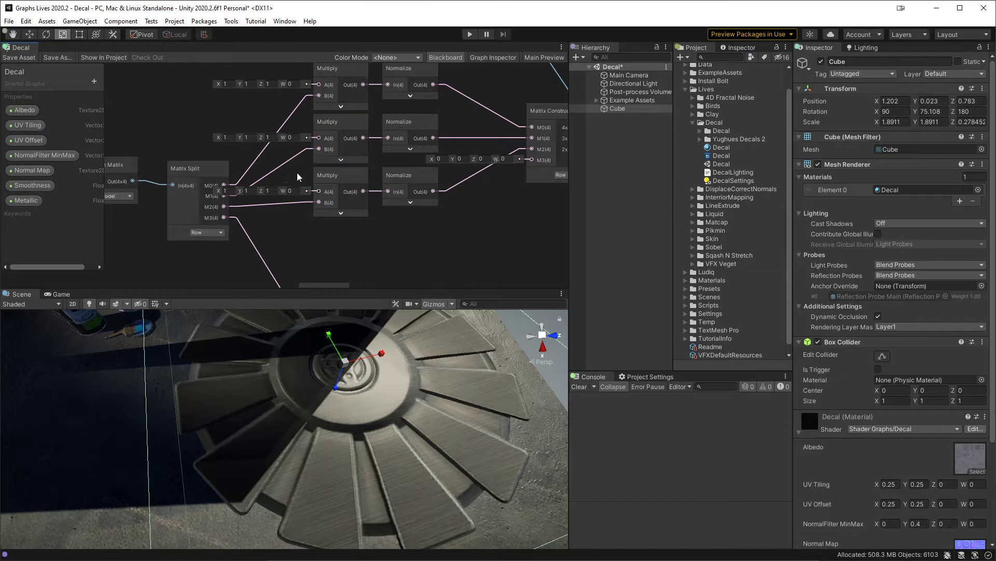
middle_drag(393, 270, 397, 234)
click(330, 269)
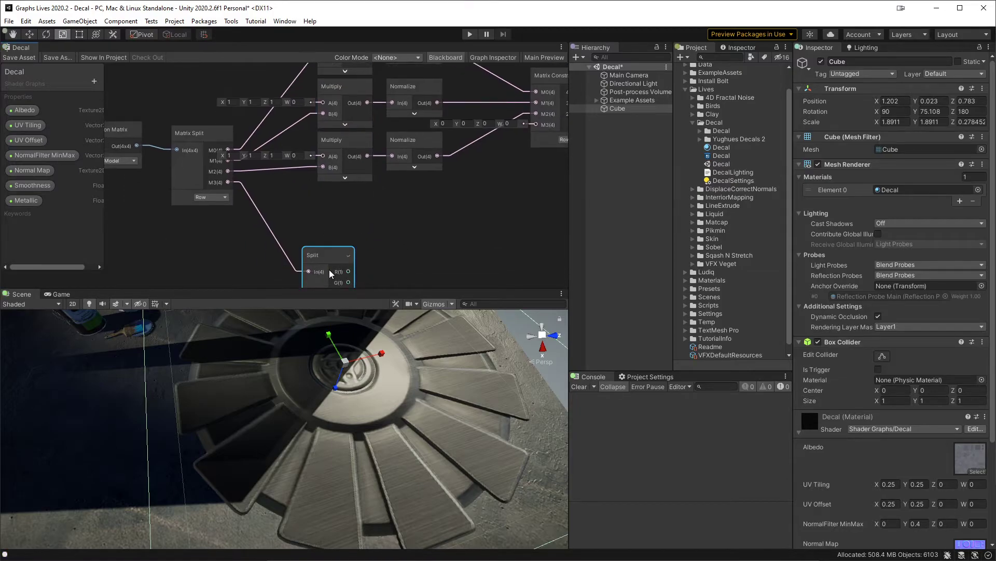
key(Delete)
middle_drag(293, 203, 295, 239)
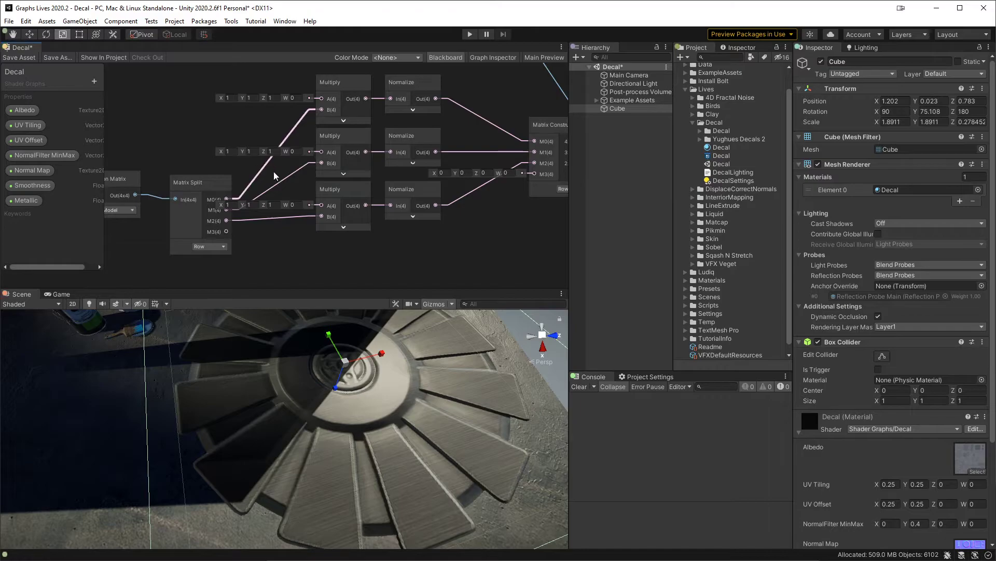
Step: Try rotating the cube about its X axis to check the decal's lighting, and undo the rotation
middle_drag(387, 120, 322, 142)
click(474, 185)
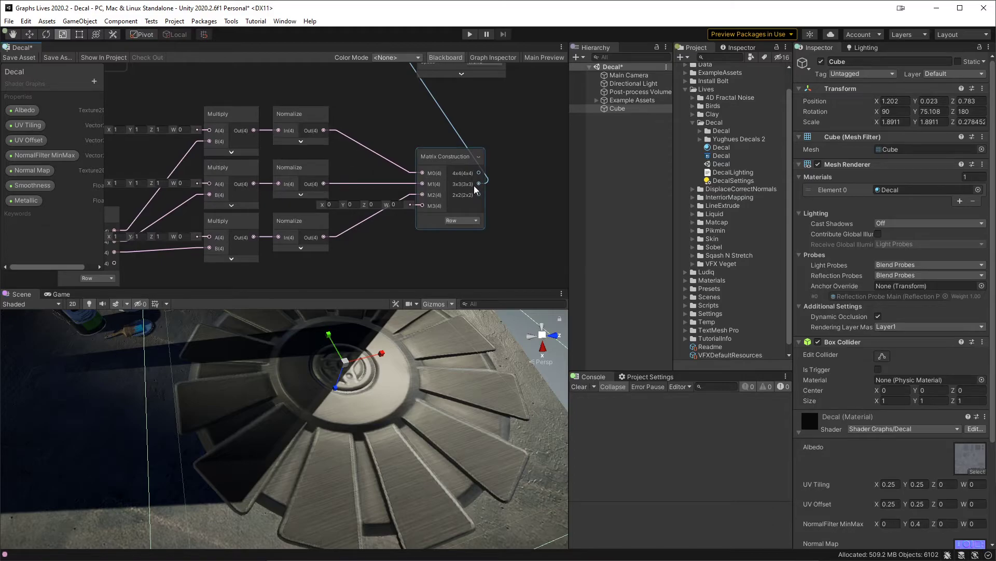
middle_drag(350, 366, 369, 380)
key(e)
drag(398, 383, 385, 338)
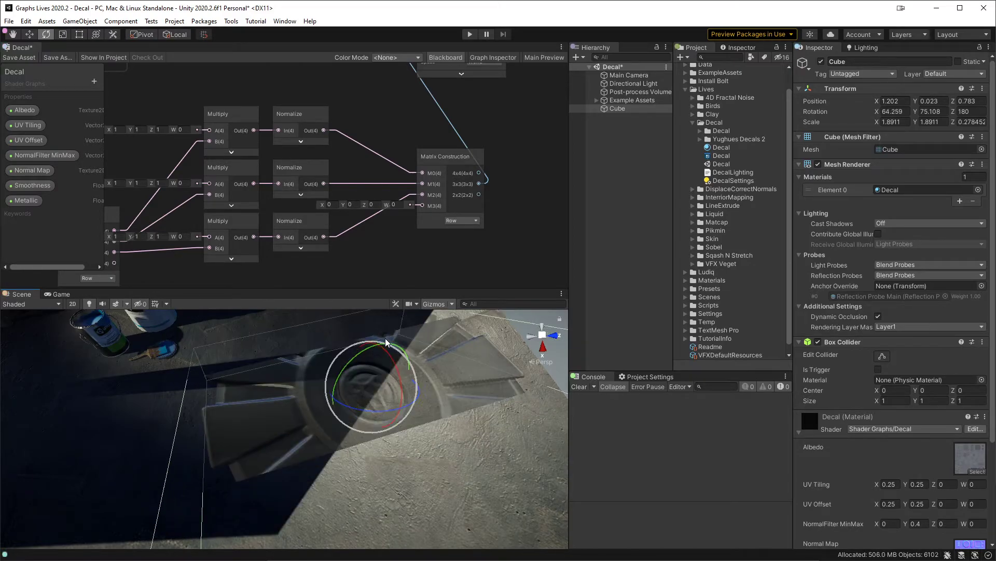
key(ctrl+z)
Step: Hide the unconnected ports of the three Multiply nodes and move the Multiply and Normalize pairs beside Matrix Split
middle_drag(412, 265, 476, 211)
scroll(475, 211, down, 1)
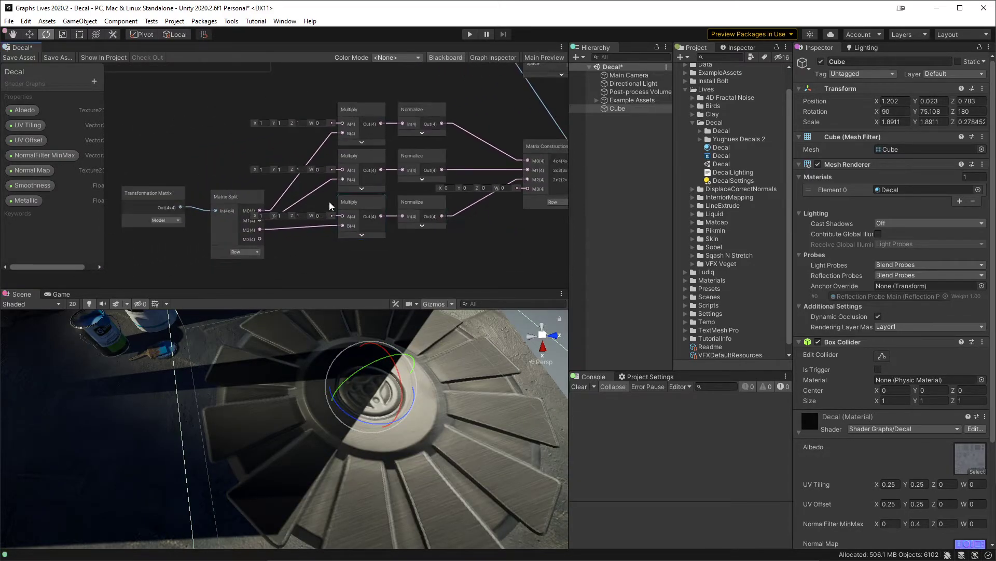
drag(461, 71, 369, 238)
click(381, 108)
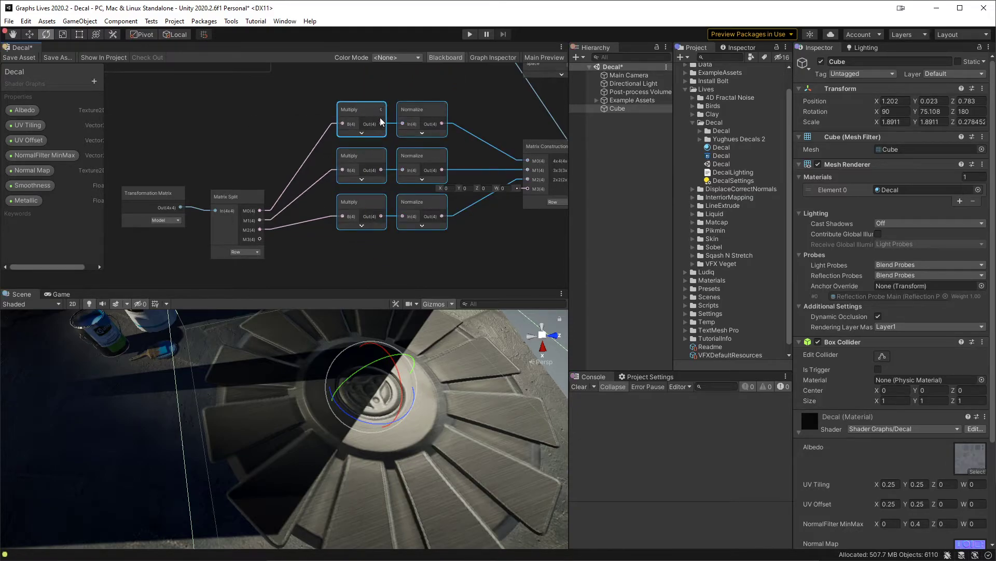
drag(375, 113, 325, 171)
click(333, 142)
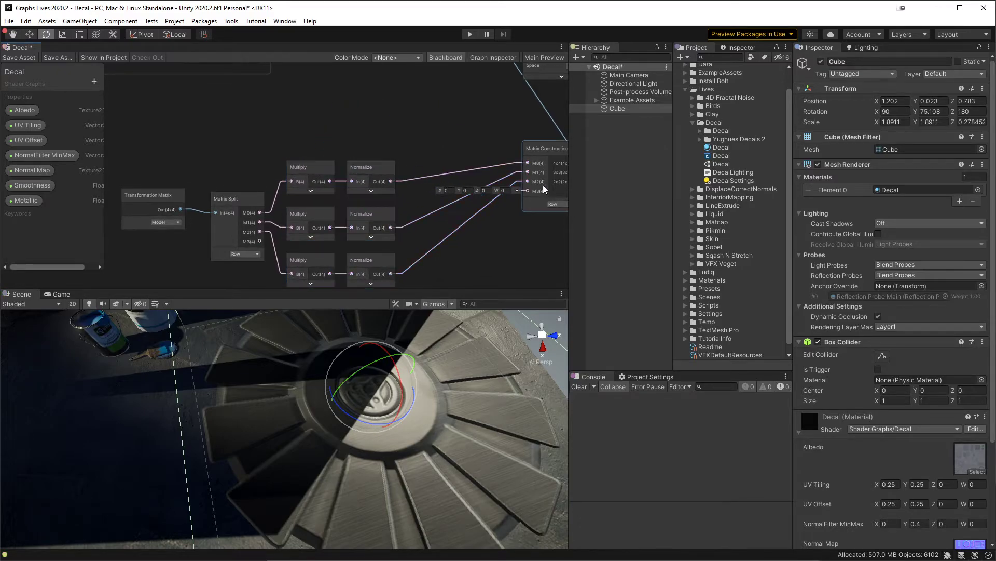
Step: Move Matrix Construction beside the Normalize nodes, hide its unused ports, and align the Transformation Matrix node
drag(541, 145, 440, 196)
click(501, 180)
drag(141, 197, 145, 201)
Step: Group the nodes from Transformation Matrix to Matrix Construction as "Object to World Rotation Matrix" and place the group below Normal Filter
drag(122, 155, 451, 290)
middle_drag(387, 198, 471, 206)
right_click(436, 172)
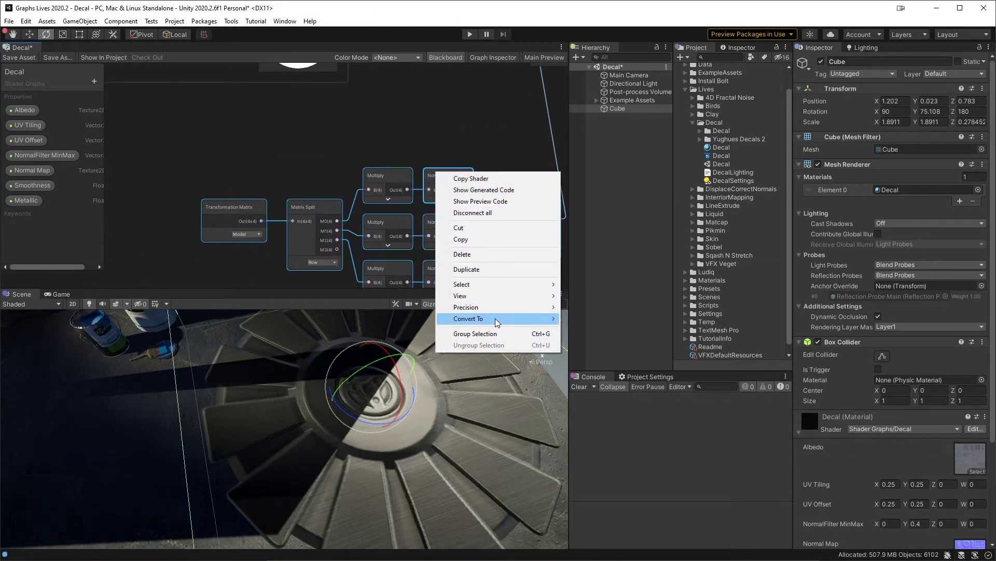
click(515, 333)
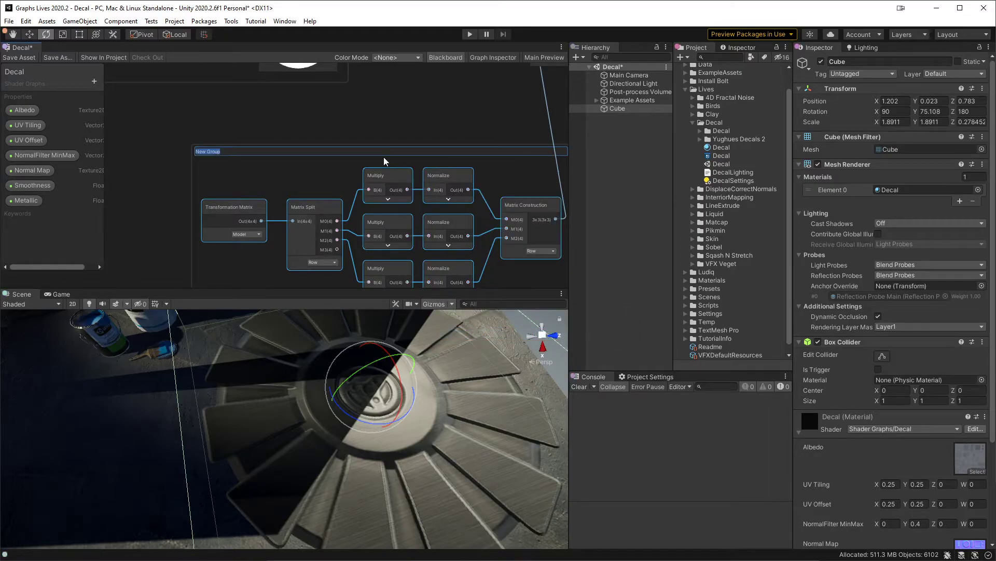
text(Object to World Rotation Matrix)
key(Return)
scroll(373, 146, down, 5)
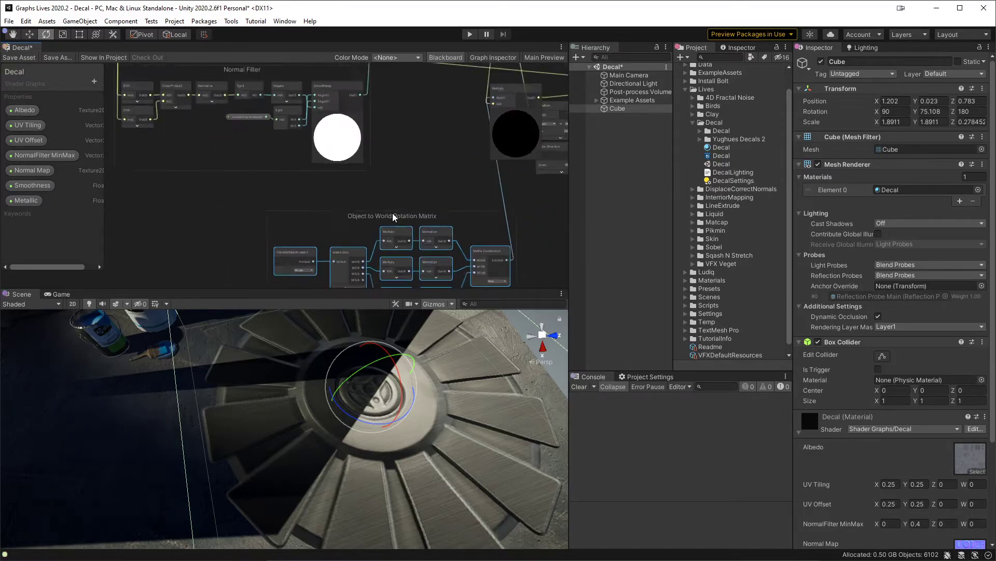
drag(369, 251, 318, 220)
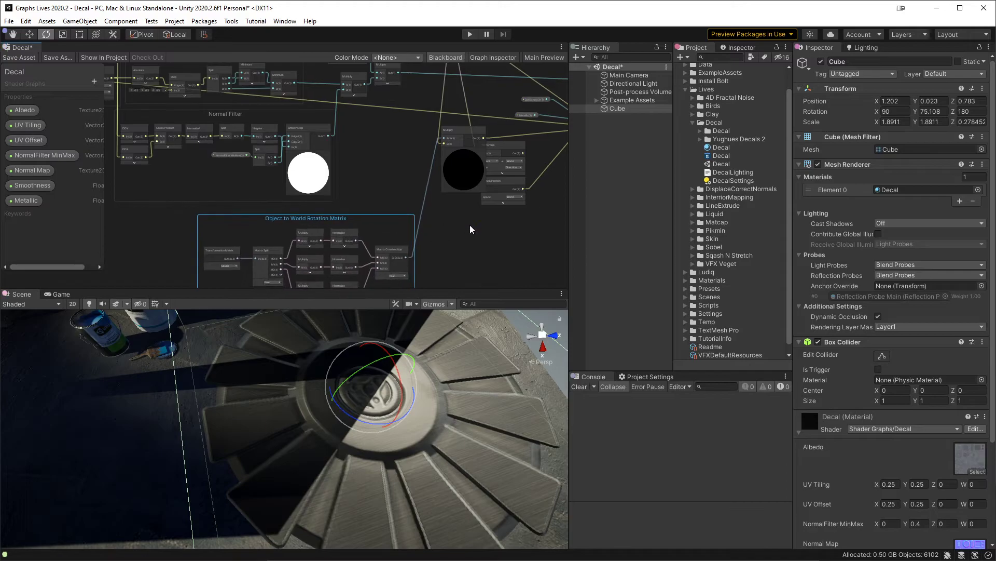
Step: Delete the unused Object-to-World Transform node and move the Multiply node into its place above View Direction
click(472, 224)
middle_drag(478, 218, 363, 241)
scroll(365, 236, up, 5)
click(323, 115)
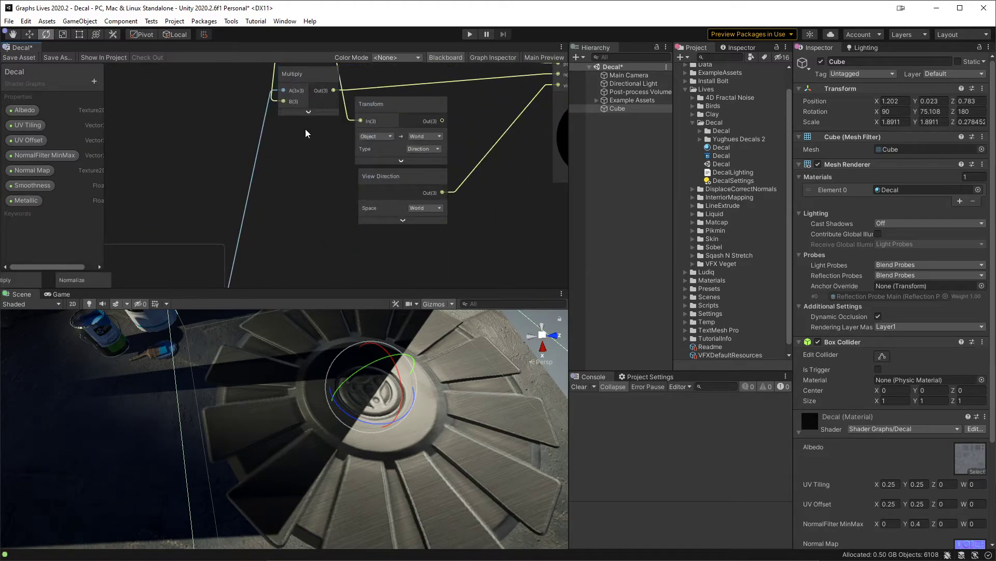
middle_drag(315, 131, 307, 197)
click(384, 164)
key(Delete)
click(299, 148)
drag(300, 148, 381, 149)
middle_drag(274, 254, 291, 173)
scroll(302, 195, down, 3)
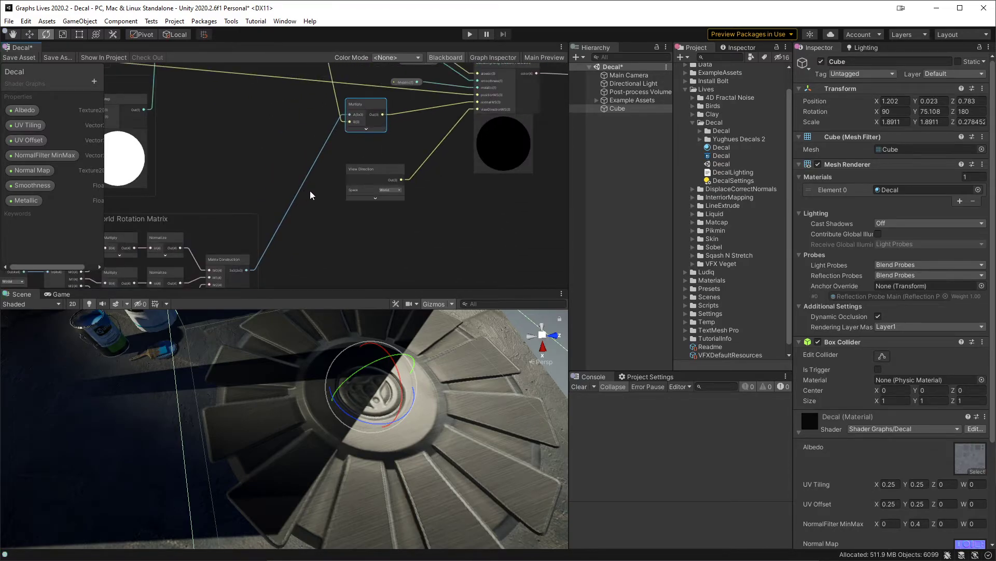
middle_drag(325, 206, 334, 250)
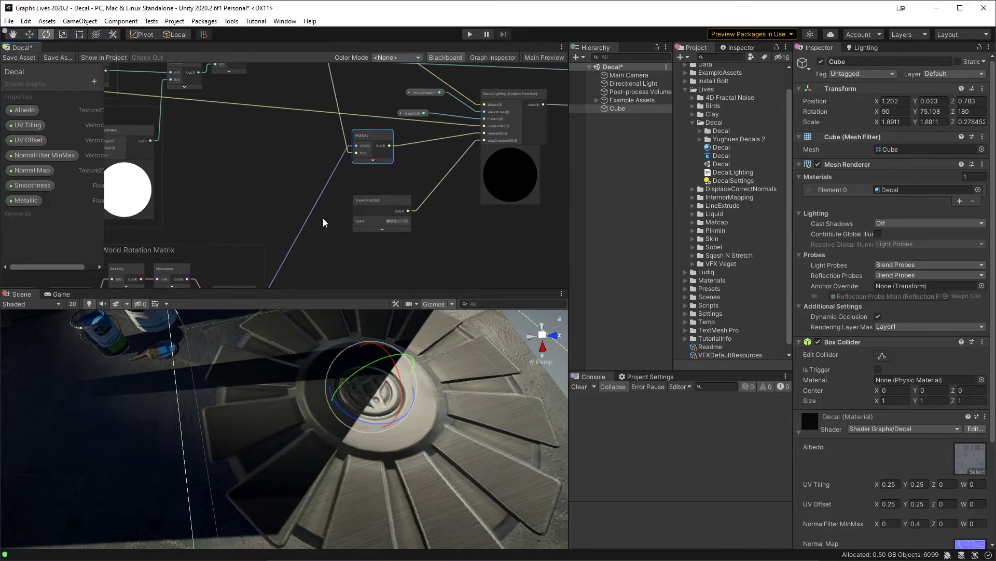
Step: Add a Normal Blend node in the empty area before the Multiply node that feeds the DecalLighting function
scroll(322, 217, up, 2)
scroll(322, 216, up, 1)
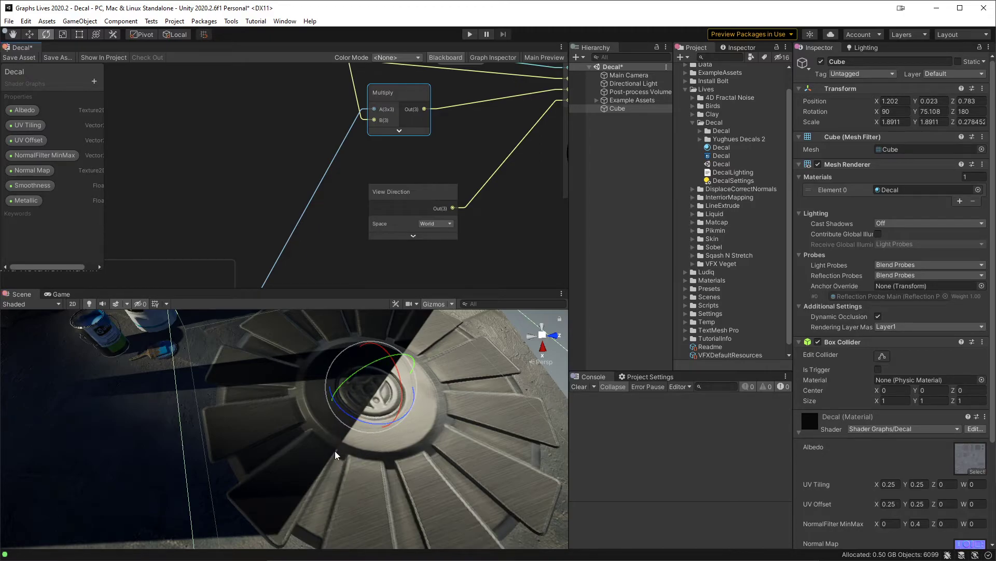
middle_drag(270, 228, 447, 235)
scroll(441, 234, down, 3)
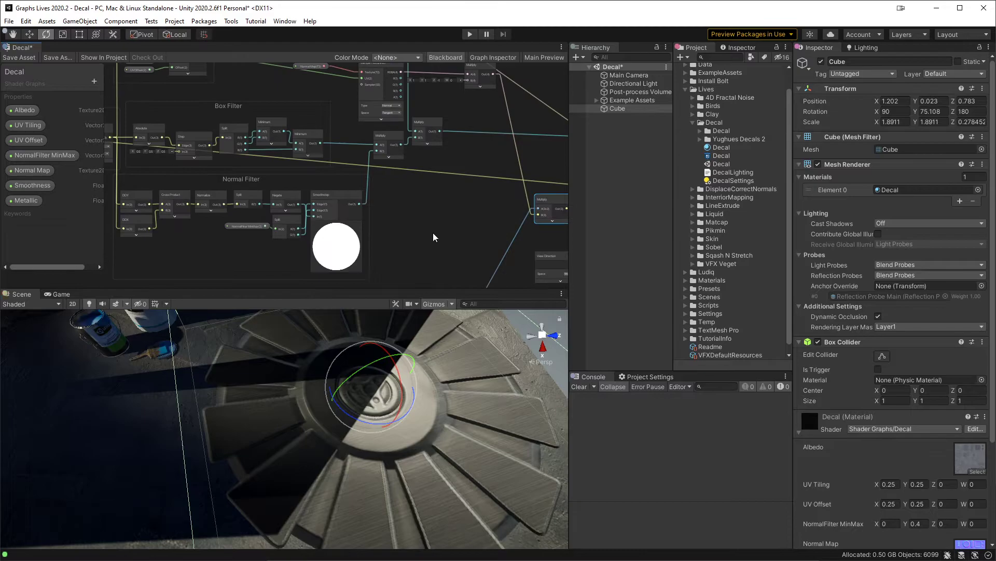
middle_drag(424, 203, 488, 215)
scroll(439, 205, up, 5)
middle_drag(170, 229, 79, 197)
scroll(334, 191, down, 2)
middle_drag(554, 192, 350, 209)
click(351, 209)
key(space)
text(normal)
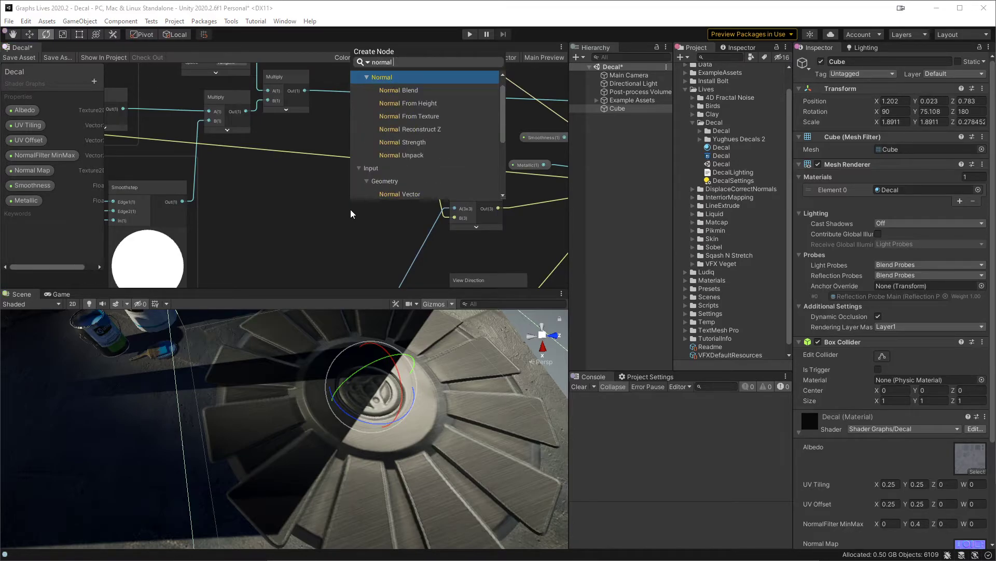
key(Down)
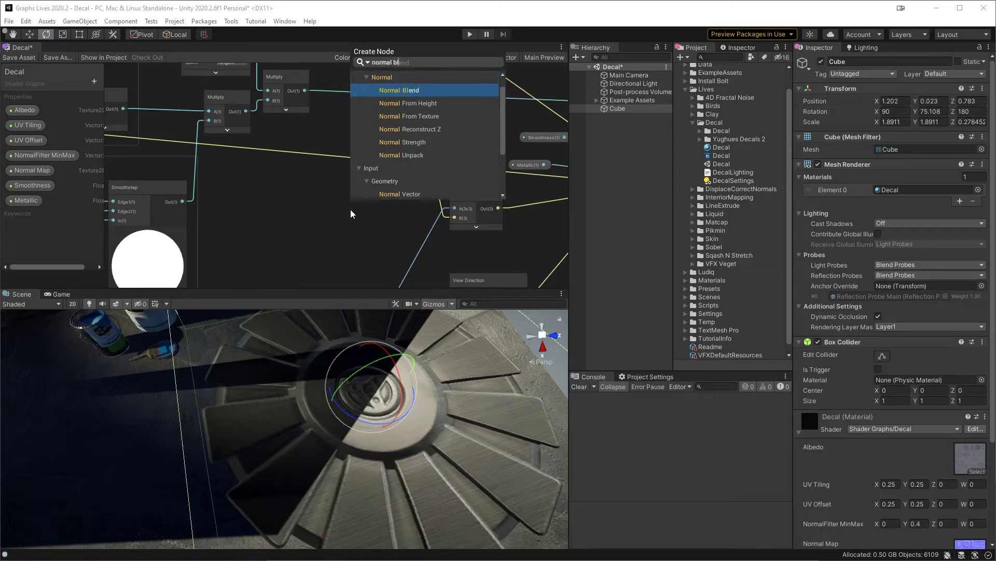
key(Return)
Step: Place the Normal Blend node before the Multiply and set its mode to Reoriented
scroll(357, 211, up, 1)
drag(391, 229, 378, 167)
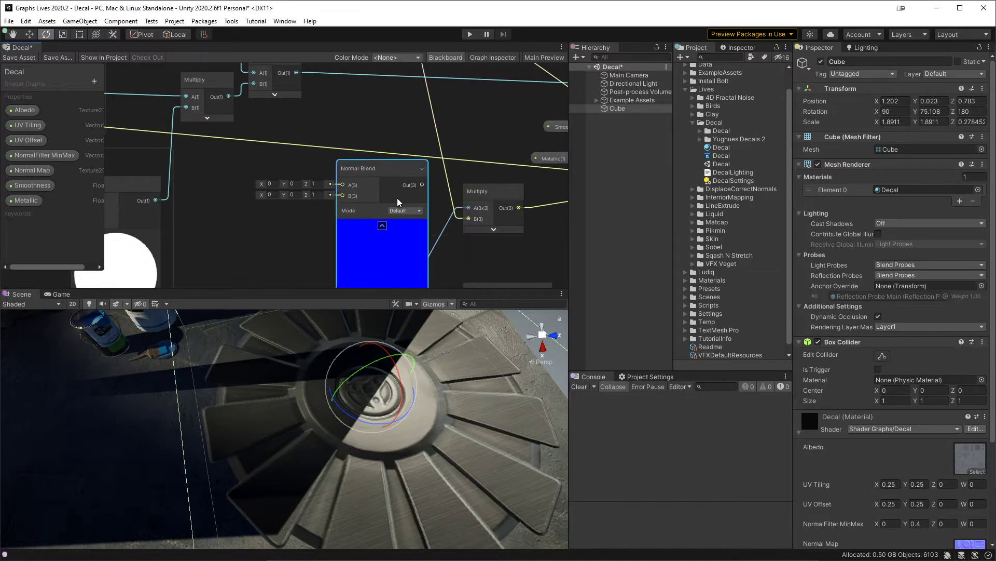
click(409, 210)
click(421, 233)
Step: Connect the Normal Filter's Normalize output to Normal Blend's A input and the normal map's Multiply output to B
scroll(298, 224, down, 3)
middle_drag(298, 224, 432, 205)
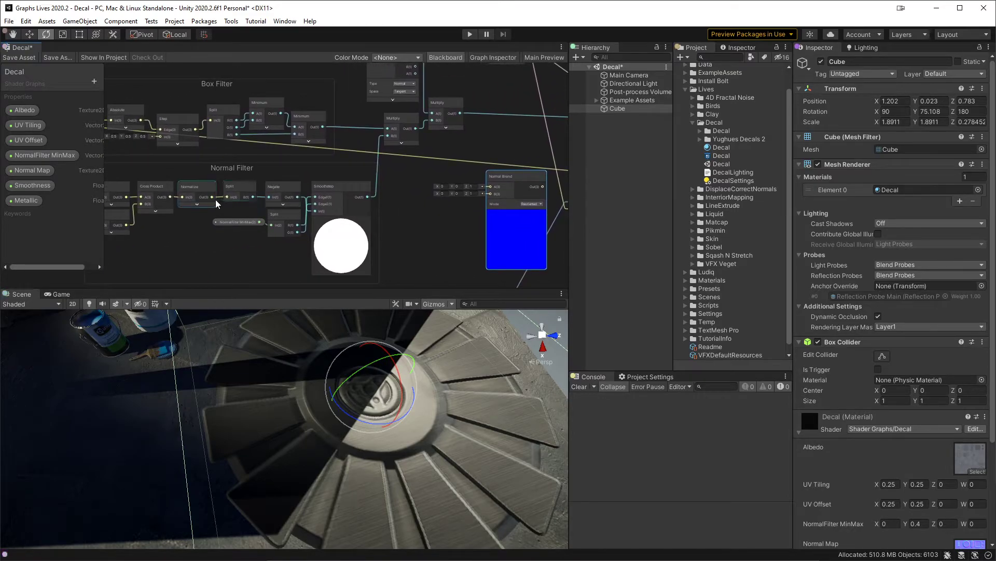
drag(213, 197, 491, 186)
middle_drag(512, 179, 428, 234)
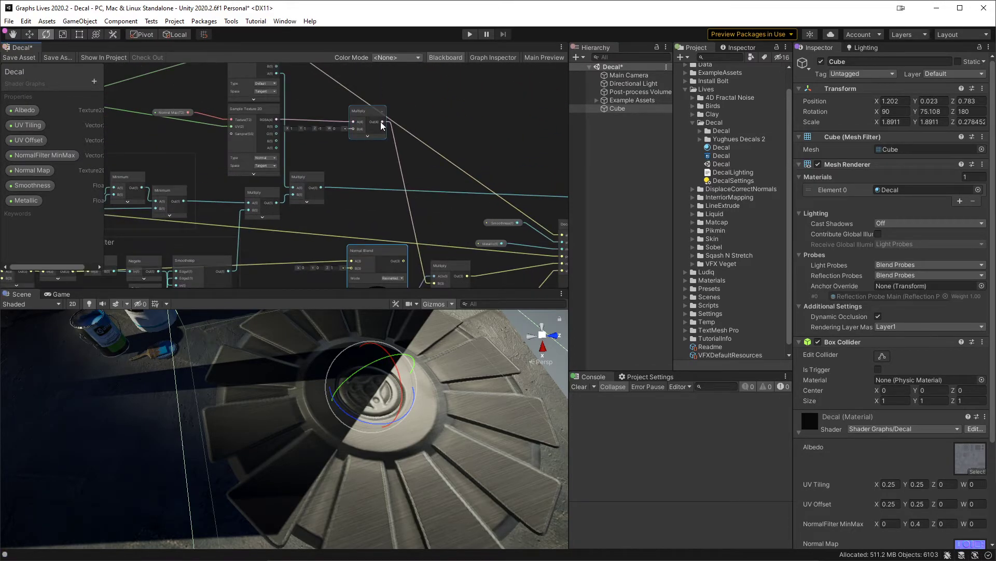
drag(382, 125, 353, 219)
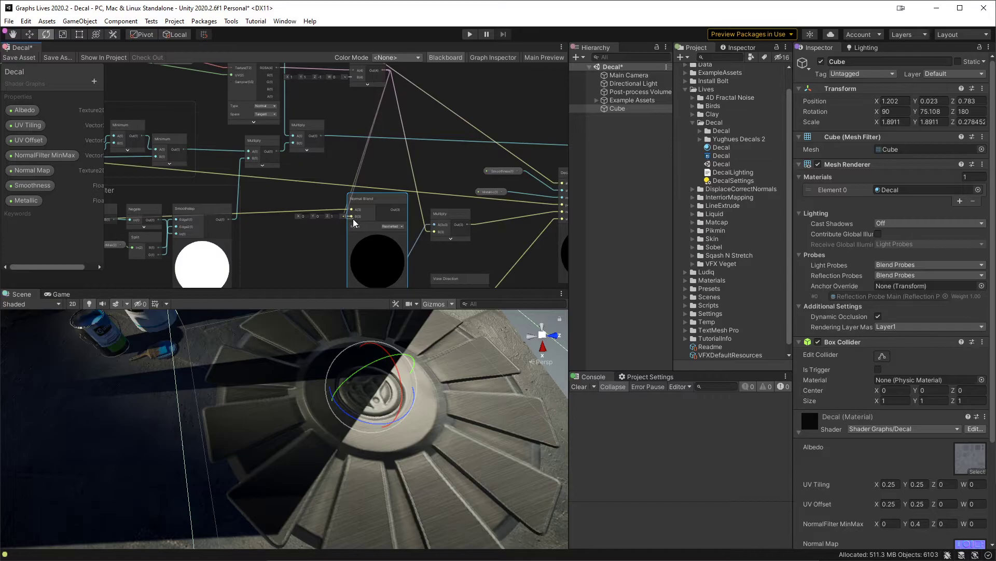
Step: Collapse Normal Blend's preview, feed its output into the final Multiply's B input, and save the graph to check the decal
click(378, 236)
scroll(381, 233, up, 3)
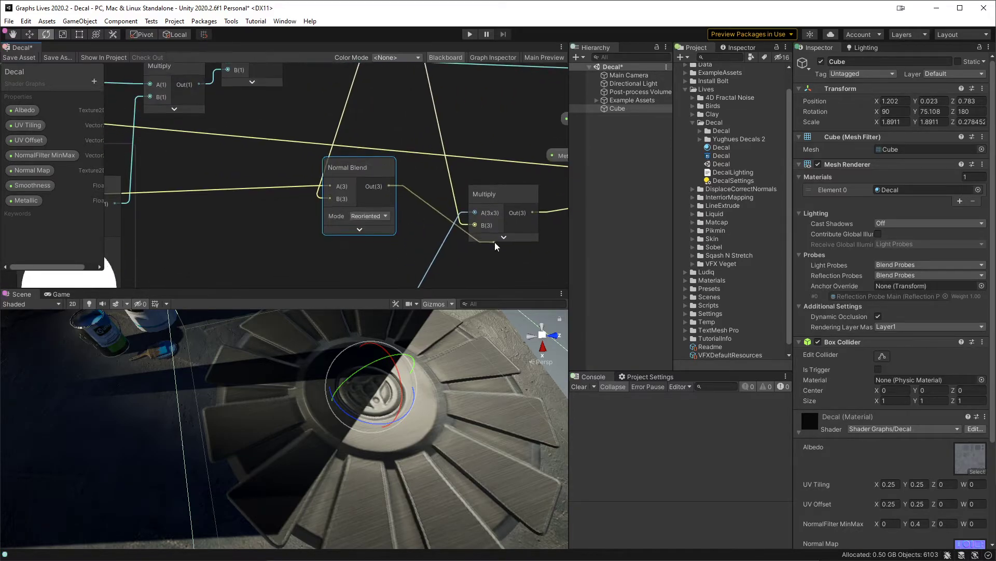
drag(494, 242, 477, 219)
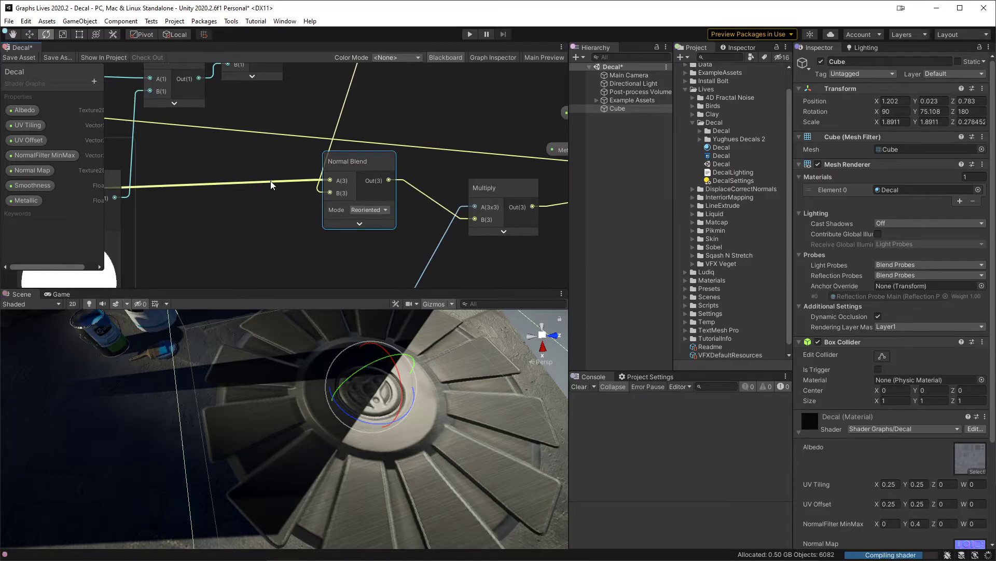
click(24, 57)
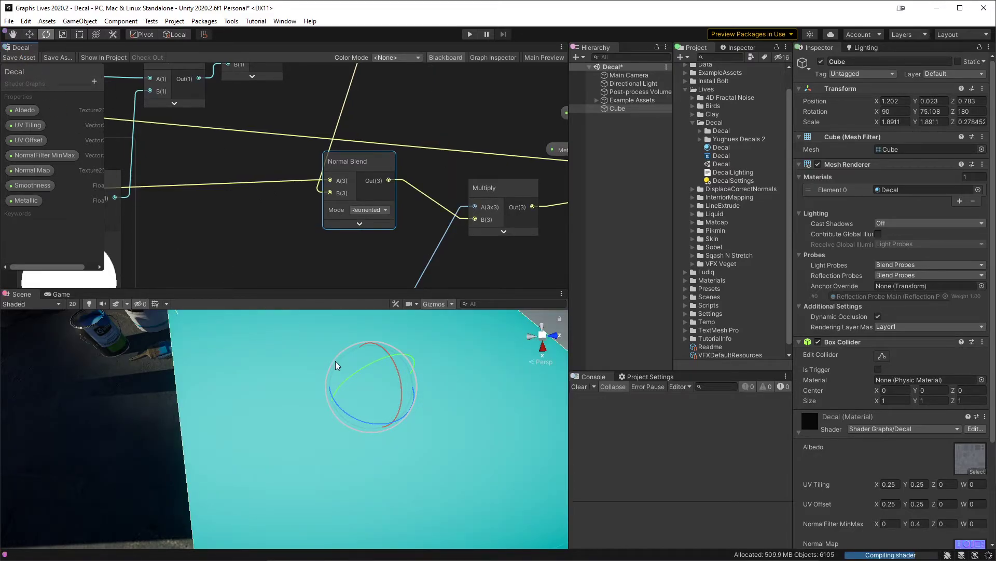
alt+drag(458, 405, 366, 473)
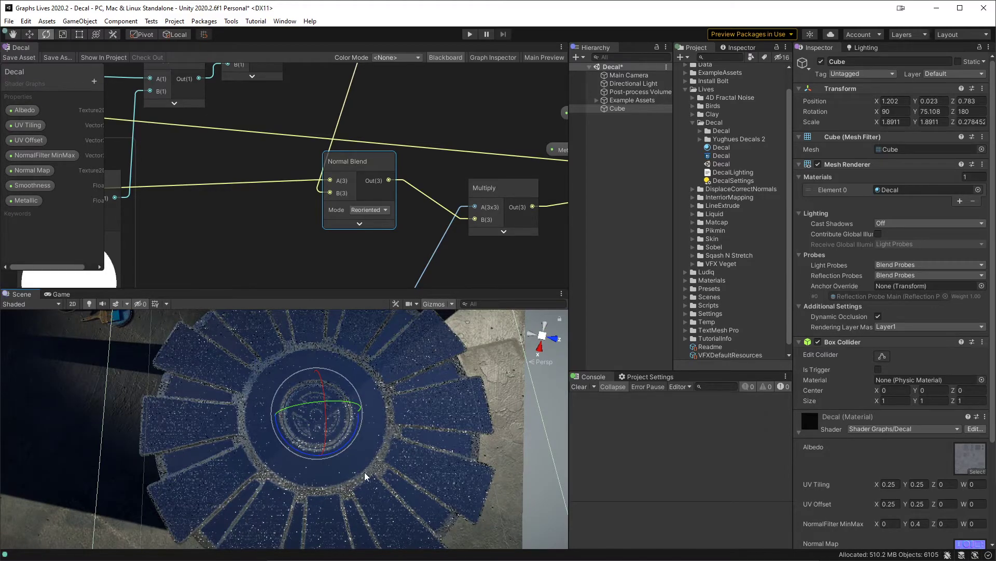
Step: Add a Transform node fed by the Normal Filter's Normalize output, below the Normal Blend node
middle_drag(324, 219, 357, 241)
scroll(366, 172, down, 3)
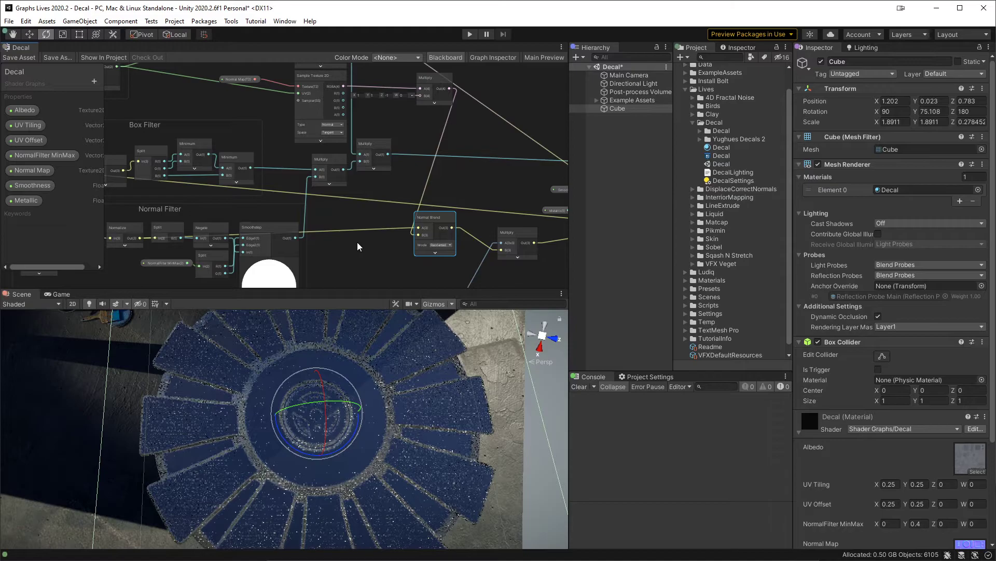
middle_drag(357, 242, 428, 195)
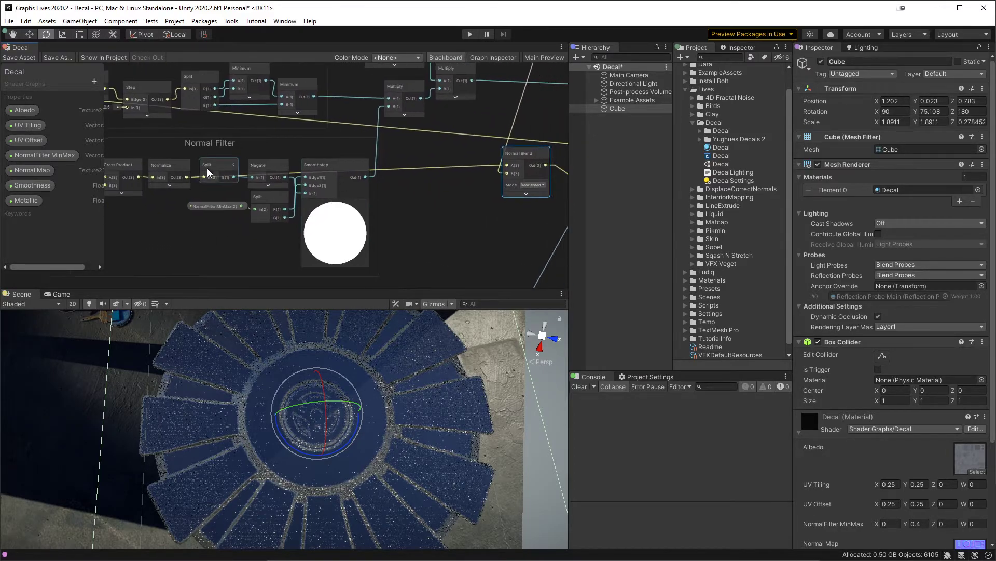
key(space)
text(tra)
key(Return)
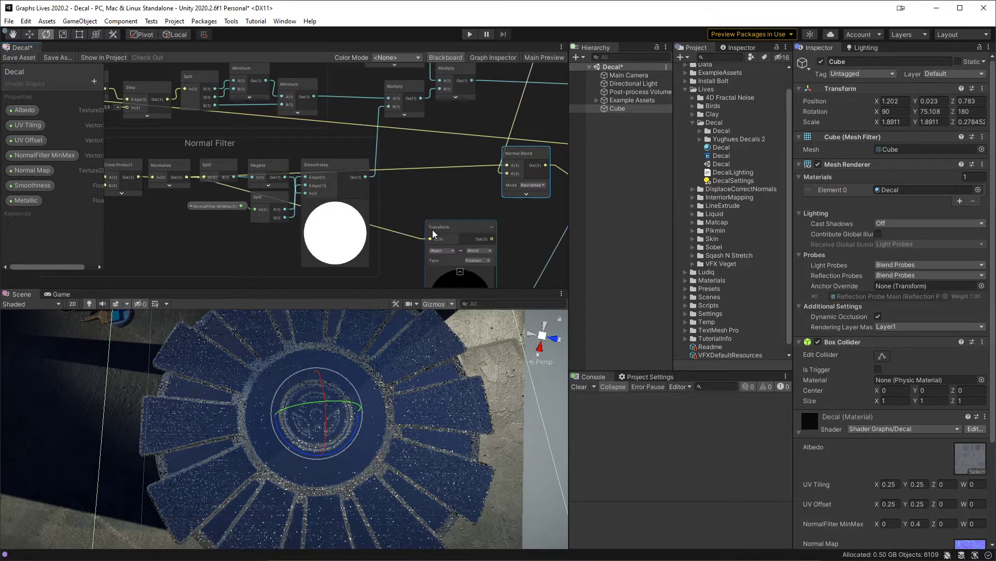
scroll(440, 181, up, 3)
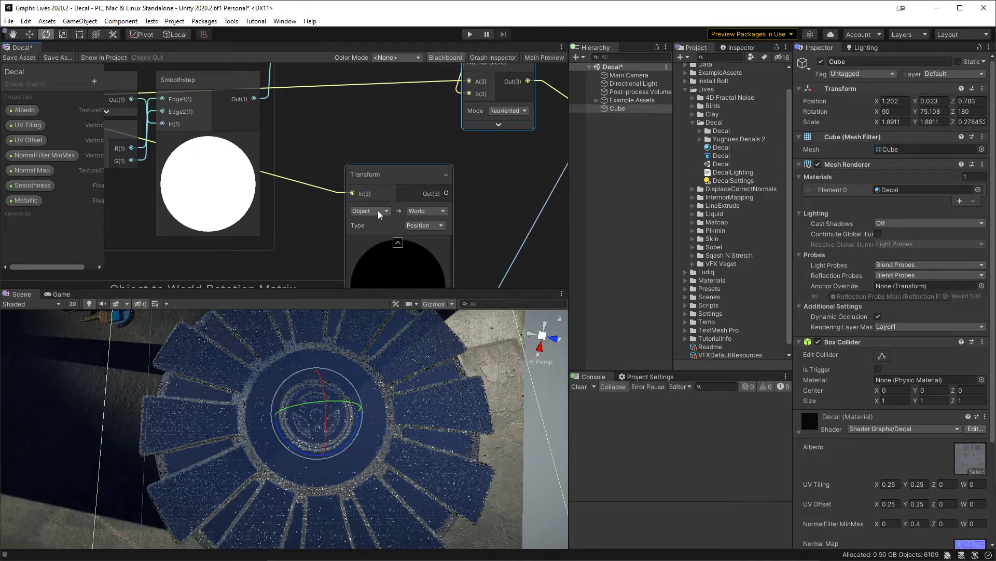
Step: Set the new Transform node to convert from Object to Tangent with type Direction, and collapse its preview
click(422, 210)
click(403, 243)
click(403, 242)
drag(400, 177, 373, 142)
click(406, 191)
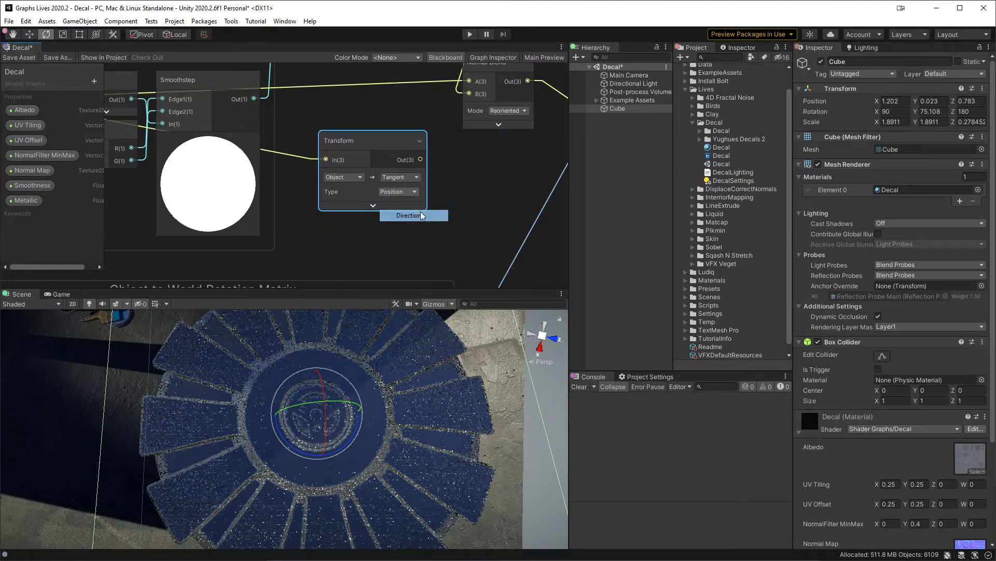
click(416, 216)
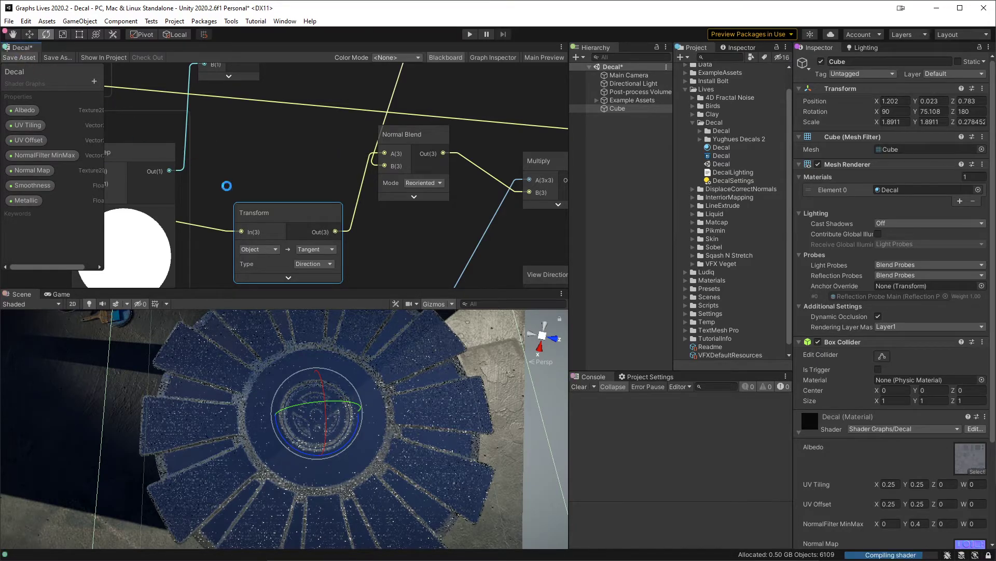
Step: Feed the Object-to-Tangent Transform into Normal Blend's A input and save the graph to check the decal's lighting
click(21, 57)
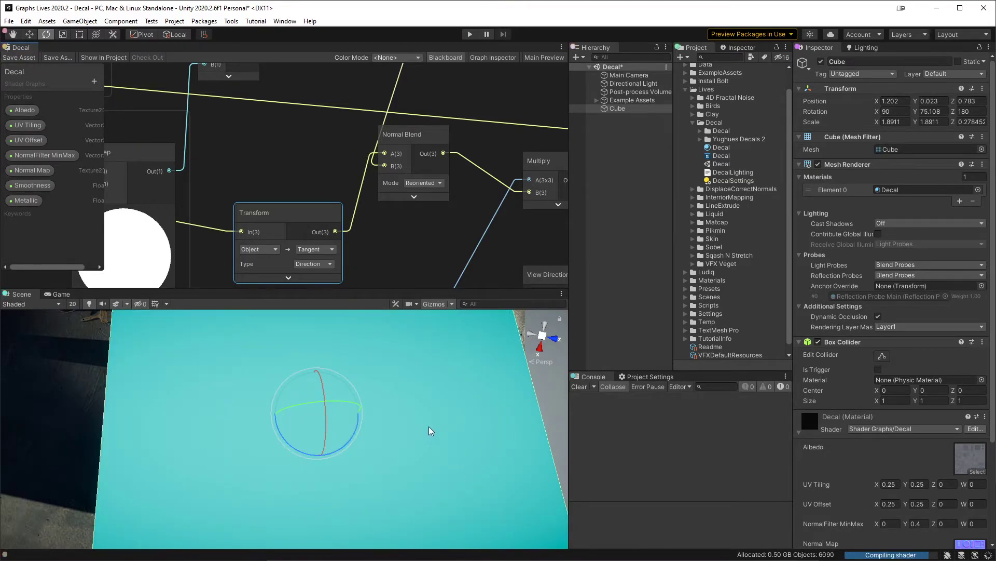
alt+drag(426, 425, 428, 370)
mouse_move(341, 334)
mouse_down()
mouse_move(346, 348)
mouse_move(344, 334)
mouse_up()
key(ctrl+z)
Step: Add a second Transform node fed by the Normal Blend output
scroll(453, 248, down, 4)
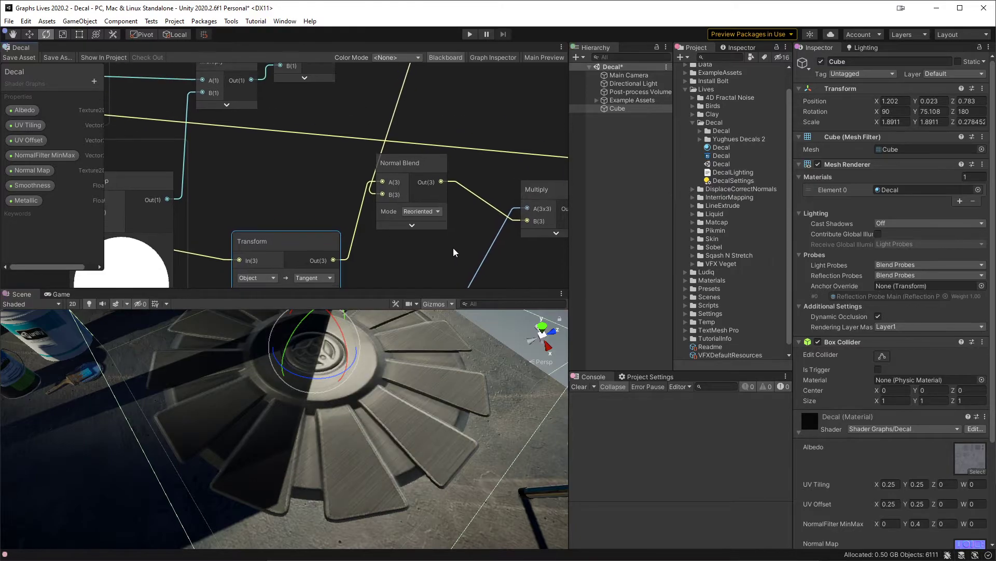
middle_drag(478, 147, 400, 102)
scroll(389, 138, up, 3)
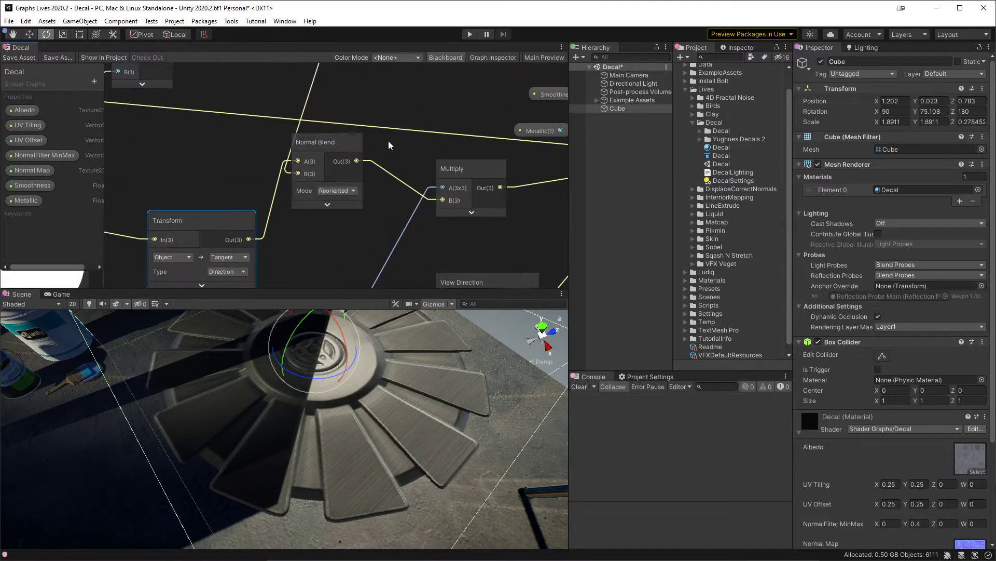
drag(354, 157, 387, 138)
text(tra)
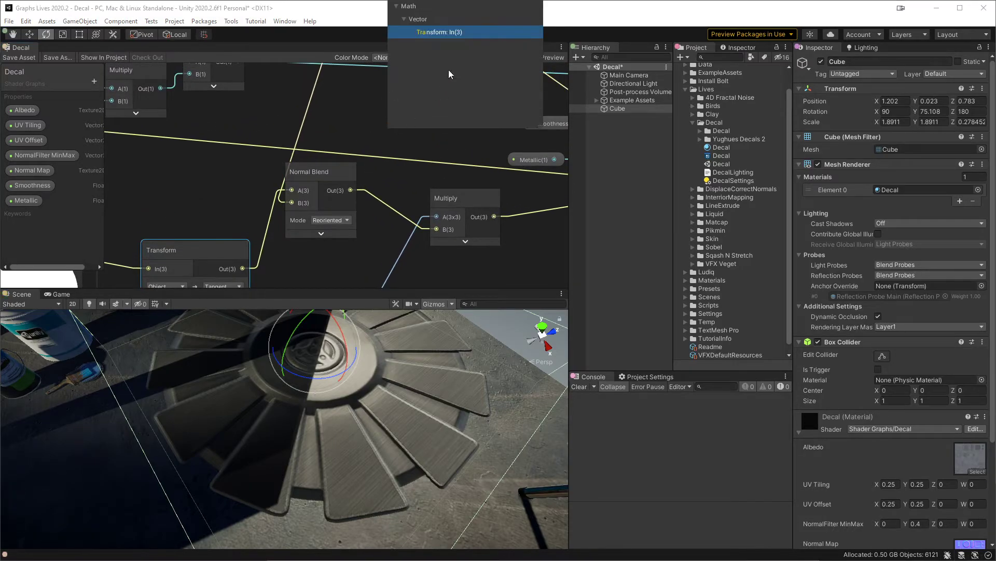
click(446, 32)
Step: Set the second Transform to Tangent-to-World with type Direction, collapse its preview, and move it above the Multiply node
click(418, 167)
click(425, 213)
click(460, 166)
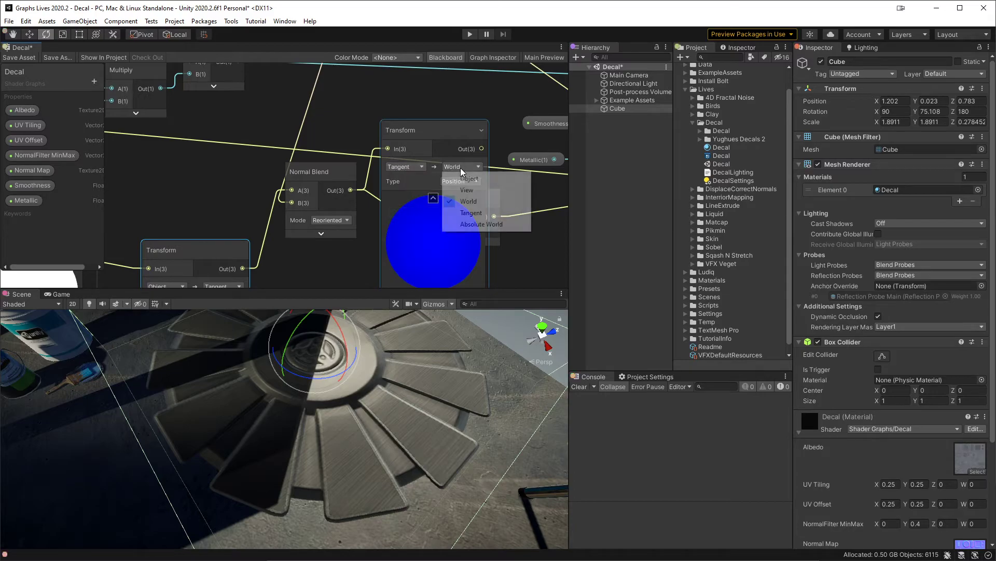
click(466, 201)
click(433, 198)
click(449, 181)
click(462, 204)
drag(437, 131, 431, 97)
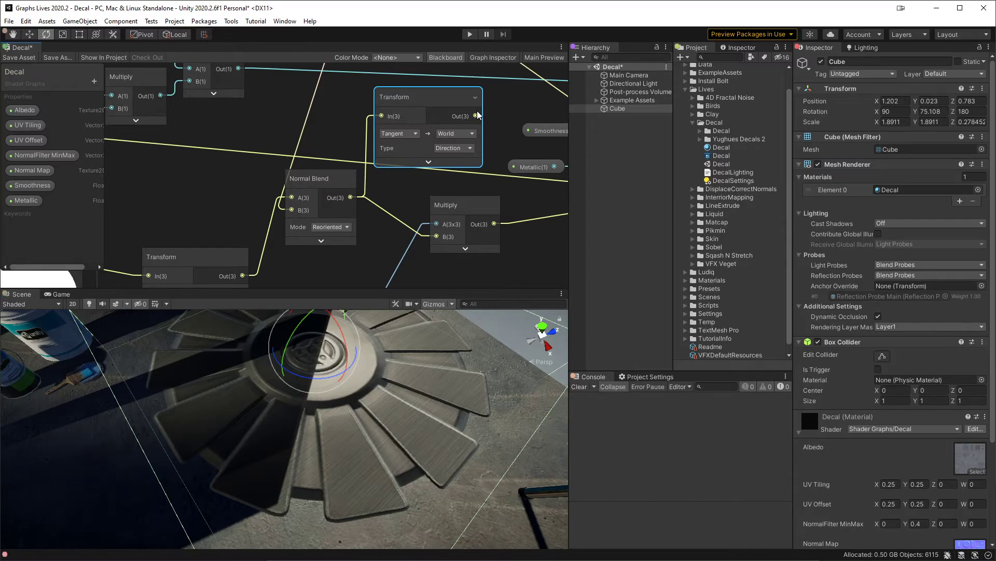
Step: Connect the second Transform's output to the final Multiply's B input and save the graph
drag(475, 116, 443, 229)
drag(475, 80, 437, 207)
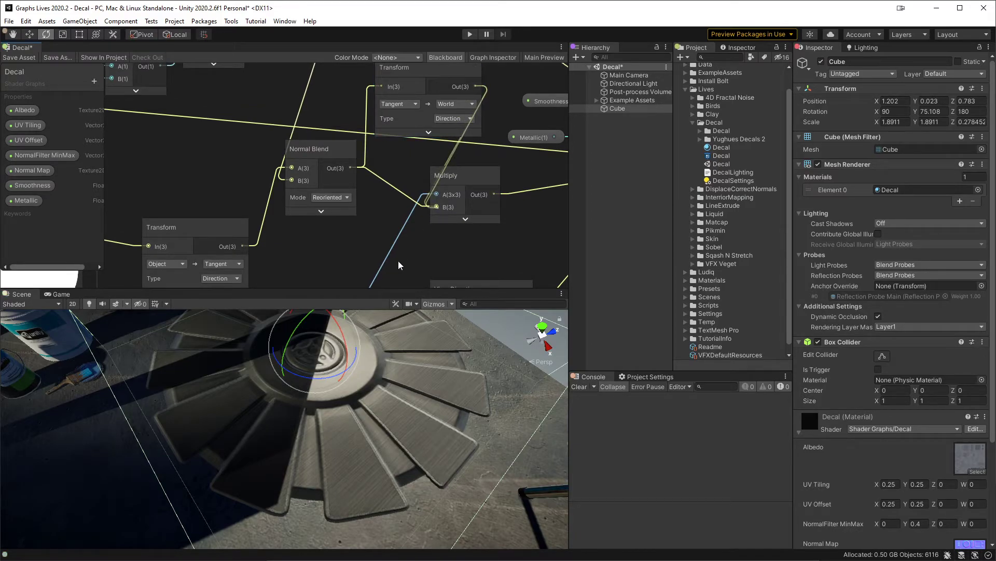
click(21, 58)
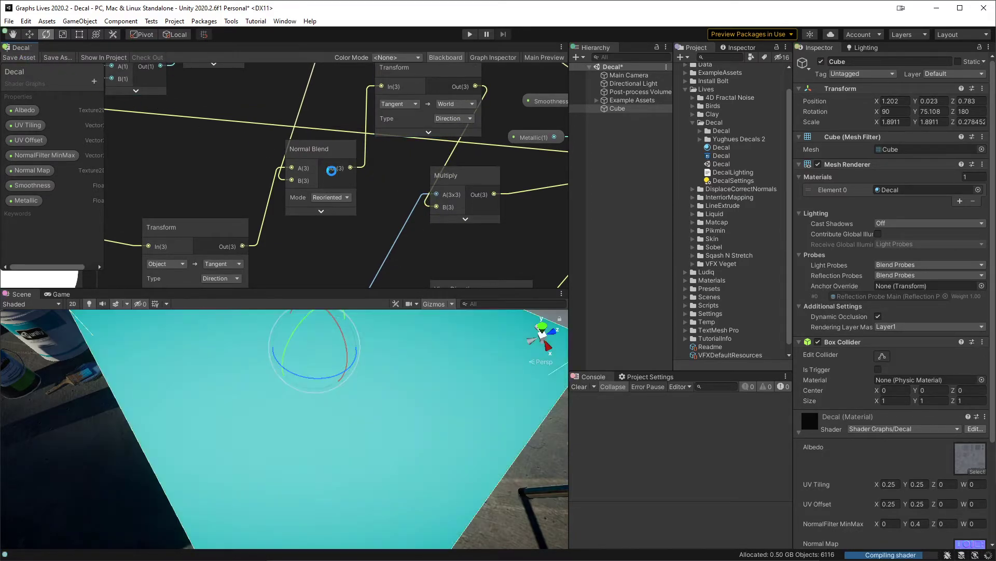
click(328, 173)
Step: Change the second Transform's output space to Object, save the graph, and test the lighting by rotating the cube to 88.69° about X
click(467, 102)
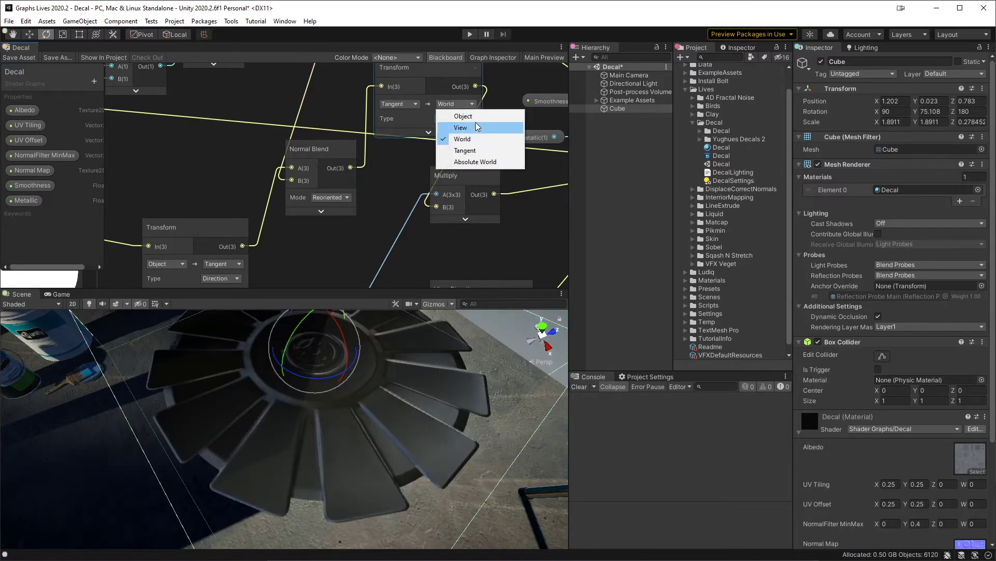
click(471, 116)
click(21, 58)
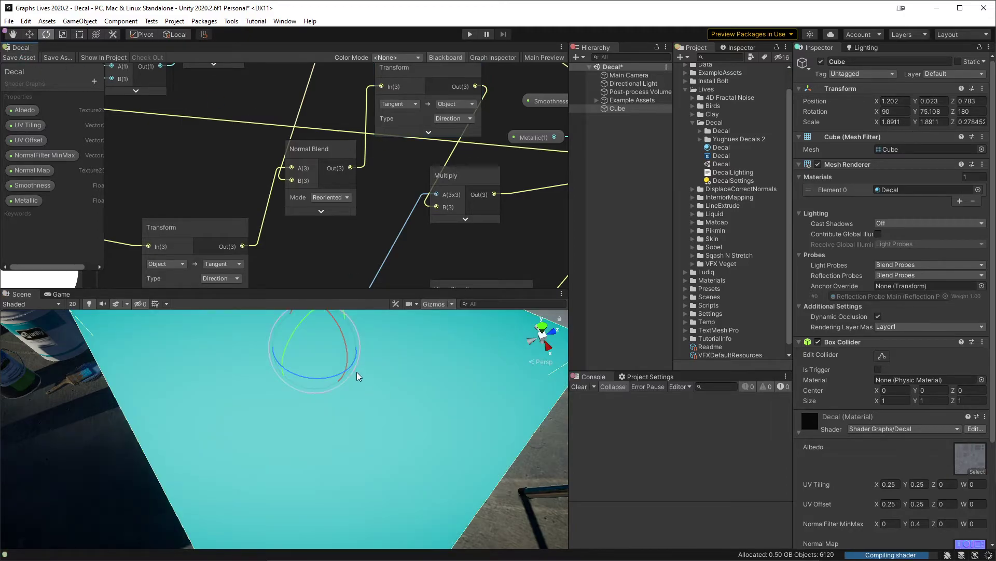
mouse_move(345, 345)
mouse_down()
mouse_move(346, 356)
mouse_move(345, 344)
mouse_up()
Step: Move the Tangent-to-Object Transform node below Normal Blend, beside the final Multiply node
middle_drag(351, 219, 393, 230)
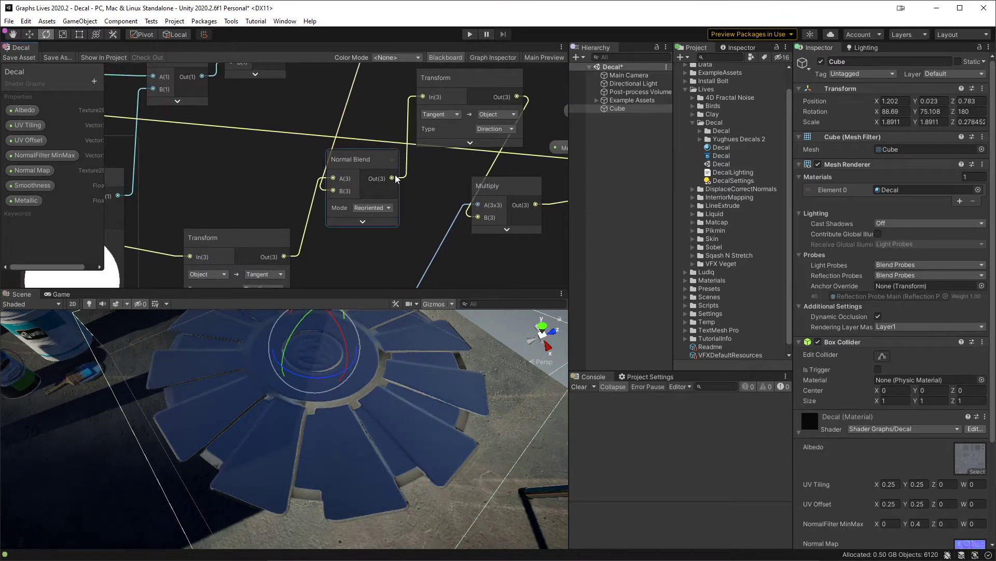
scroll(404, 229, down, 2)
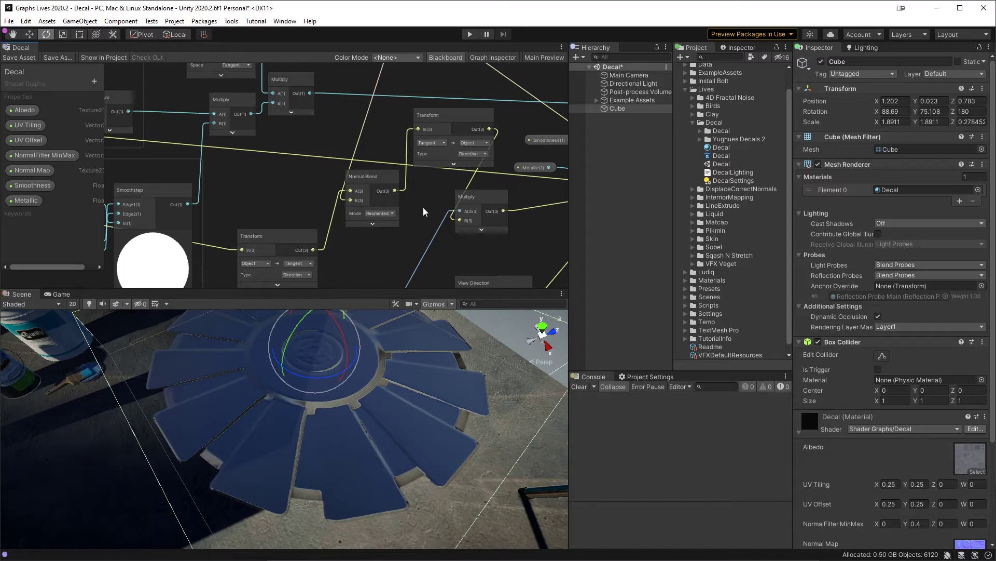
middle_drag(430, 228, 453, 161)
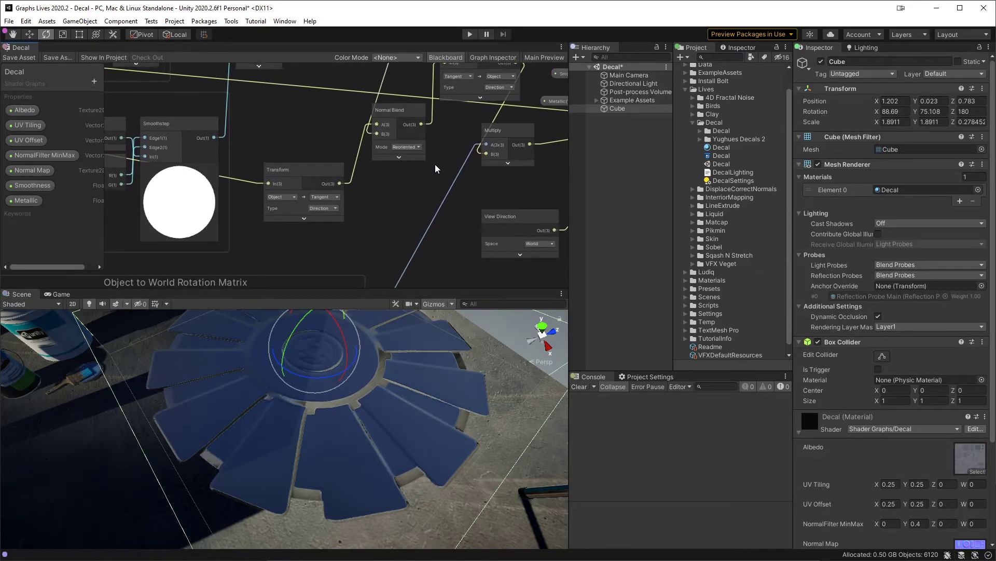
middle_drag(437, 162, 412, 185)
drag(448, 74, 384, 219)
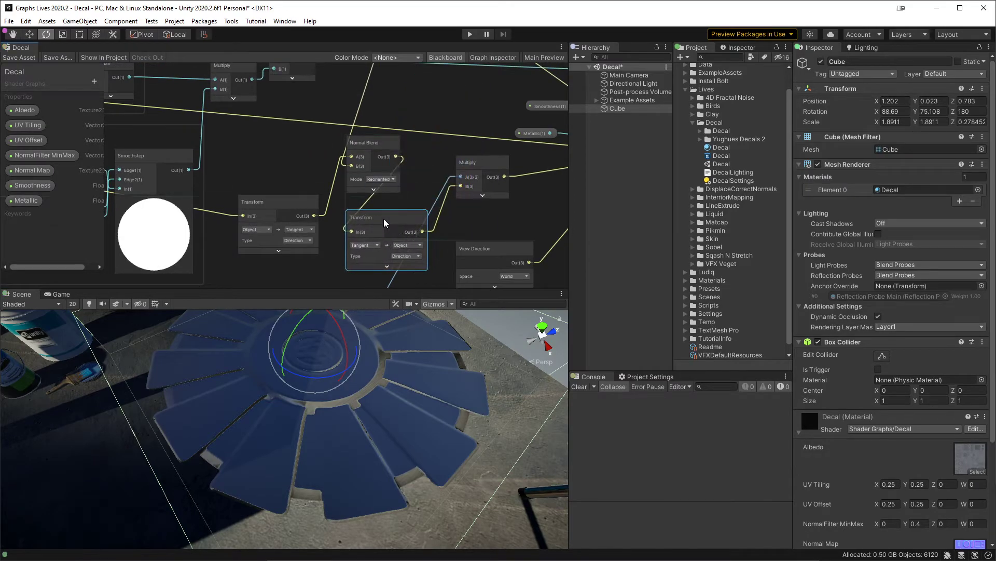
Step: Connect the normal map Multiply's output to the final Multiply's B input, save the graph, and test by rotating the cube to 167.237° about Z
middle_drag(425, 143, 405, 241)
scroll(408, 224, down, 2)
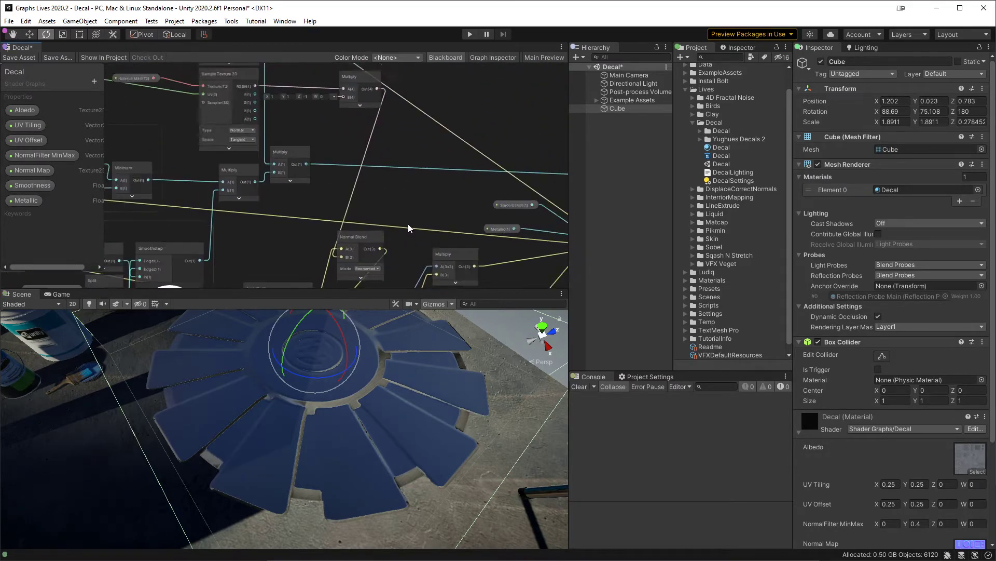
drag(385, 88, 439, 208)
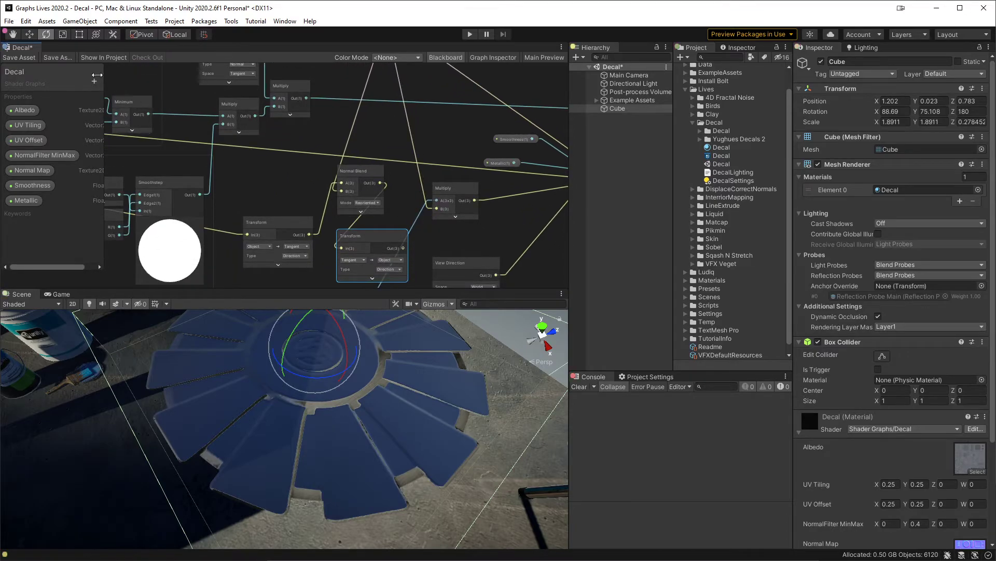
click(19, 57)
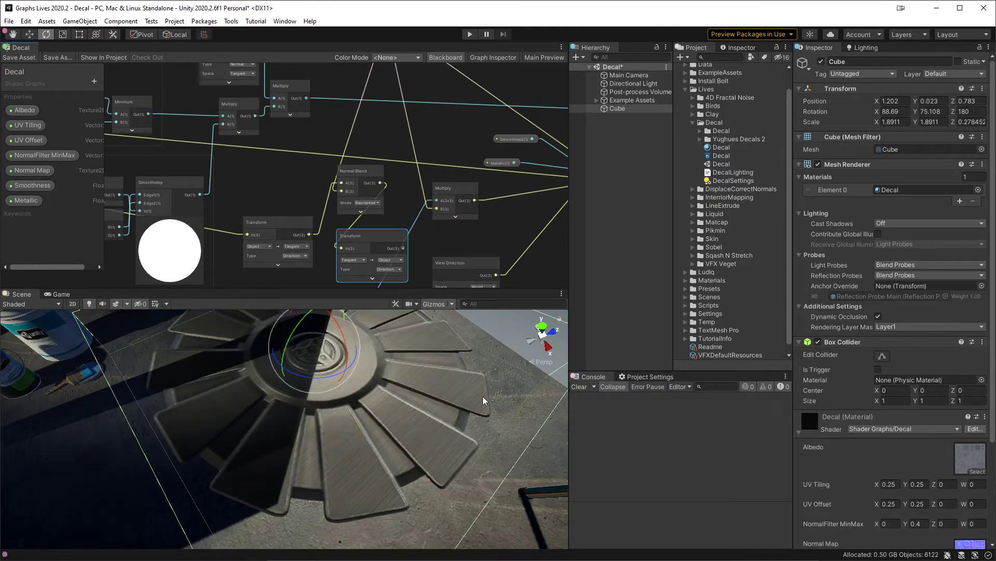
drag(313, 375, 287, 379)
scroll(314, 157, up, 3)
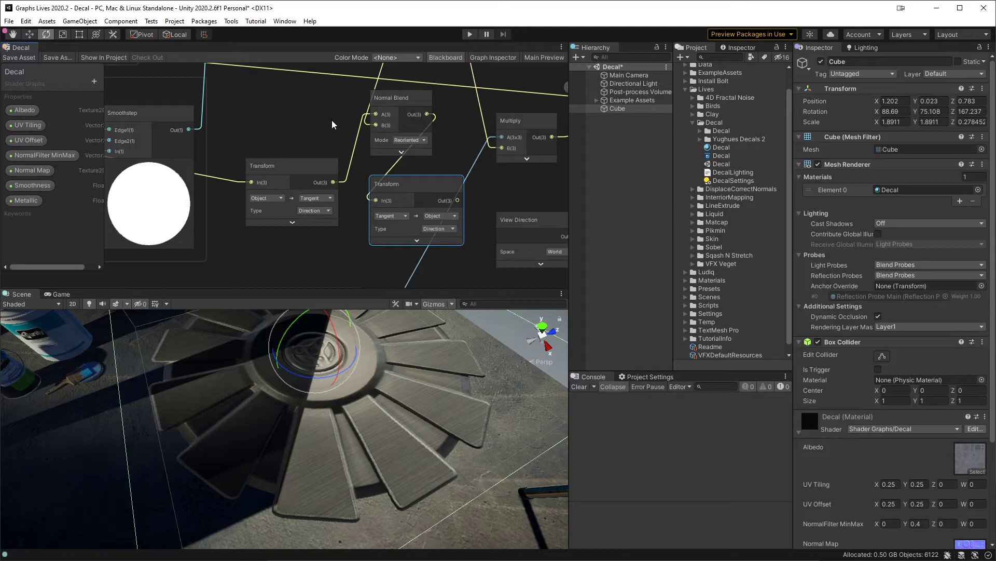
Step: Shift the Normal Blend node slightly, feed the Object-to-Tangent Transform's output into the final Multiply's B input, and save the graph
middle_drag(331, 111, 223, 151)
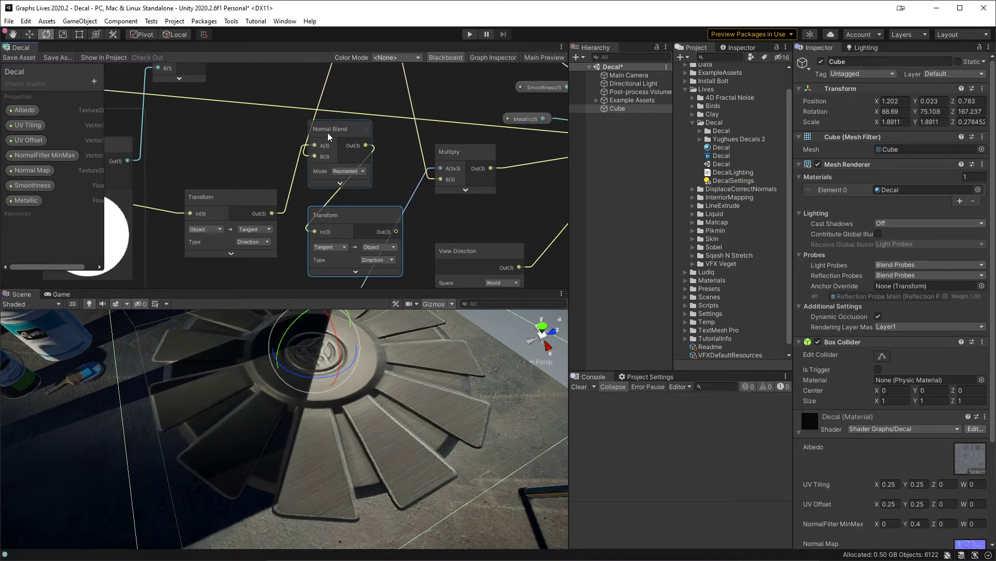
drag(328, 132, 307, 138)
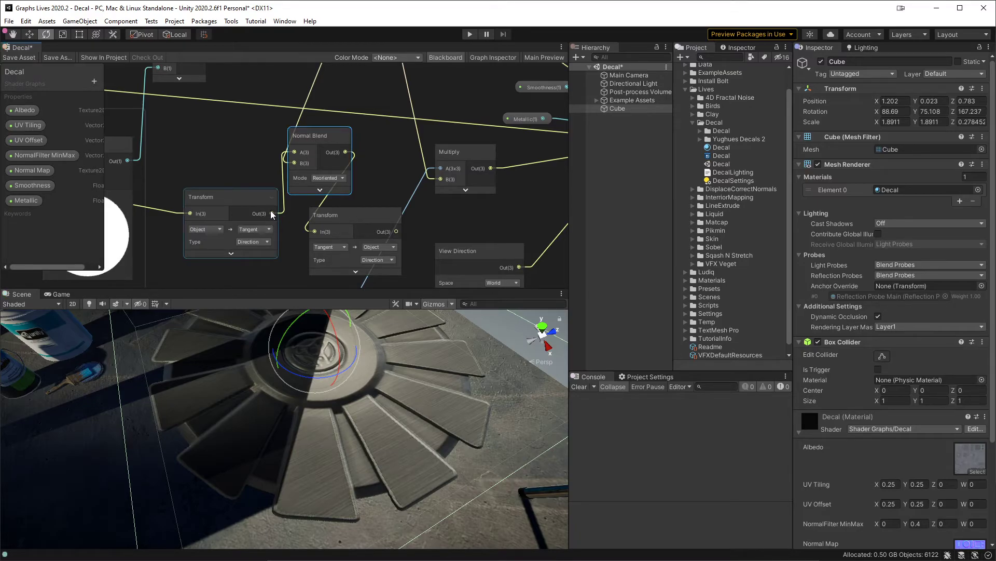
drag(271, 211, 444, 183)
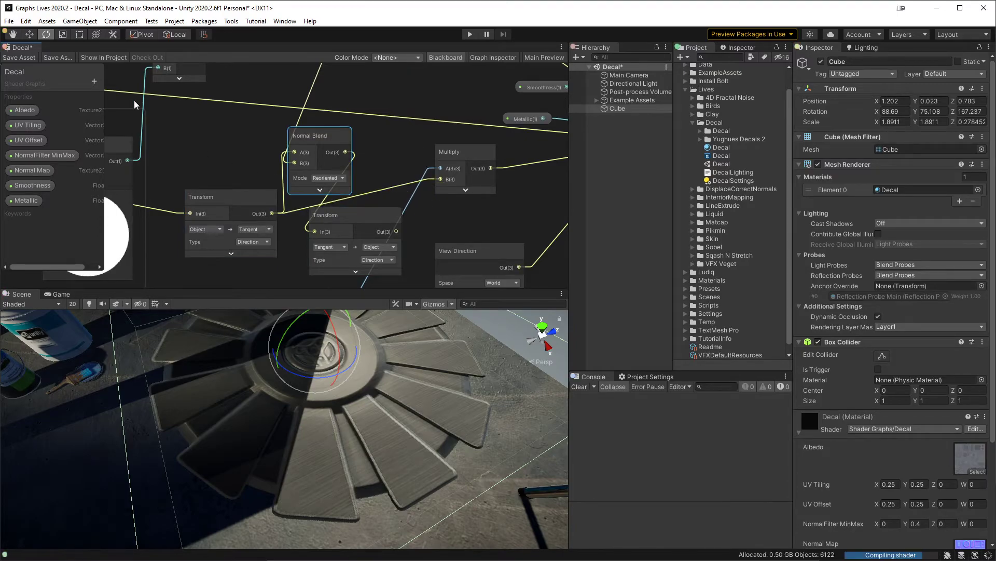
click(21, 58)
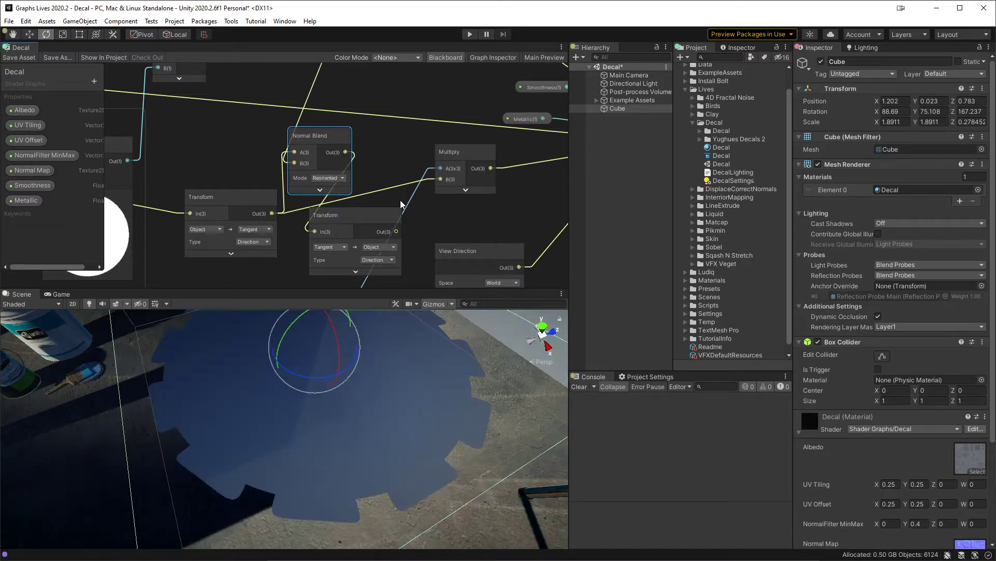
middle_drag(396, 335, 365, 359)
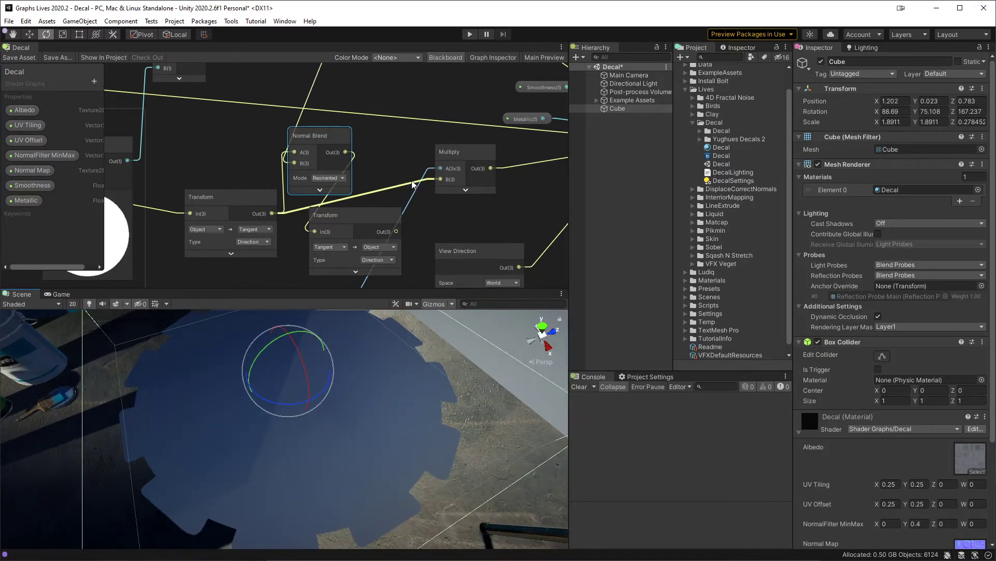
Step: Disconnect the final Multiply's B input, set its vector to X 0, Y 0, Z -1, and save the graph
drag(412, 180, 382, 187)
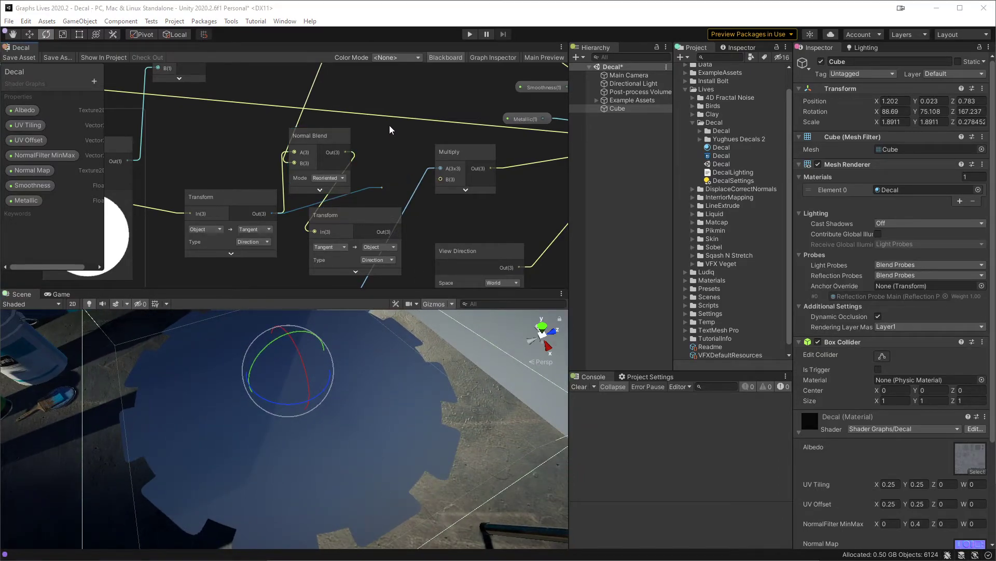
click(385, 188)
click(373, 178)
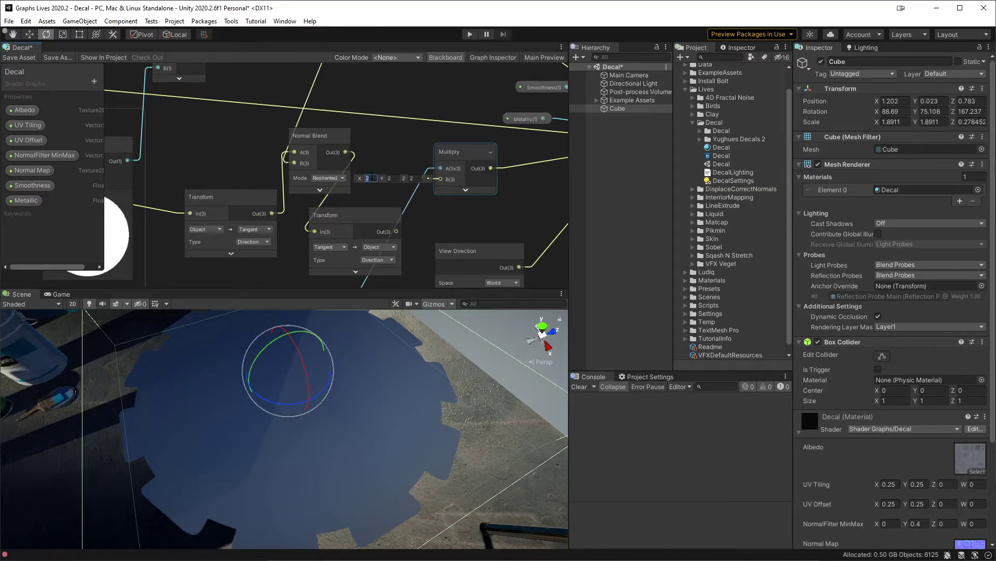
middle_drag(374, 366, 378, 366)
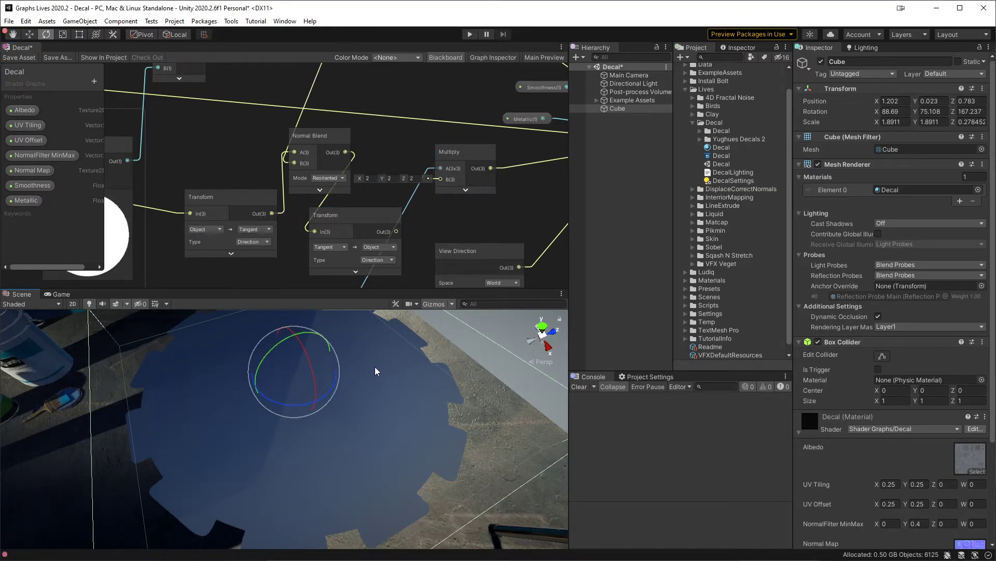
key(w)
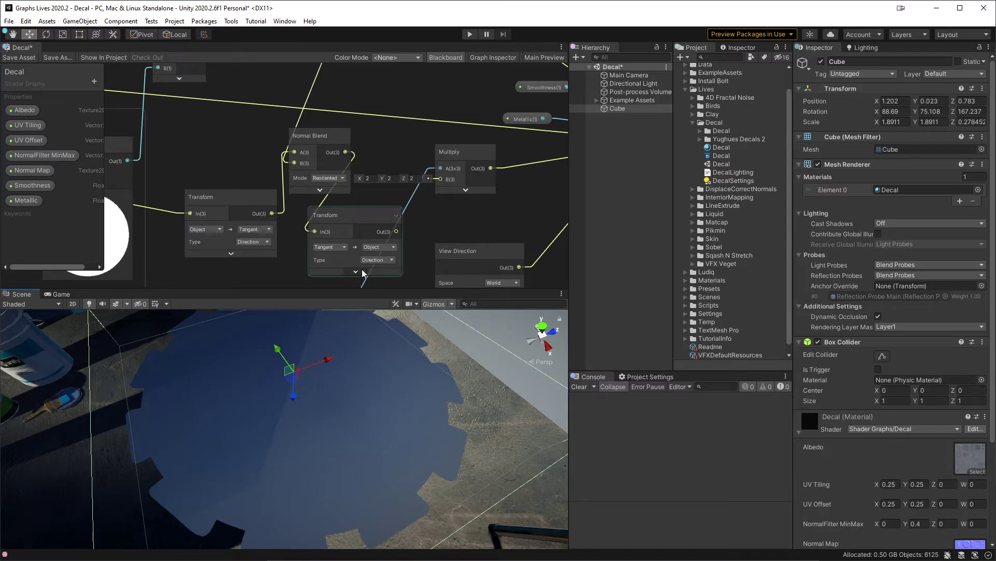
click(371, 177)
key(BackSpace)
text(0)
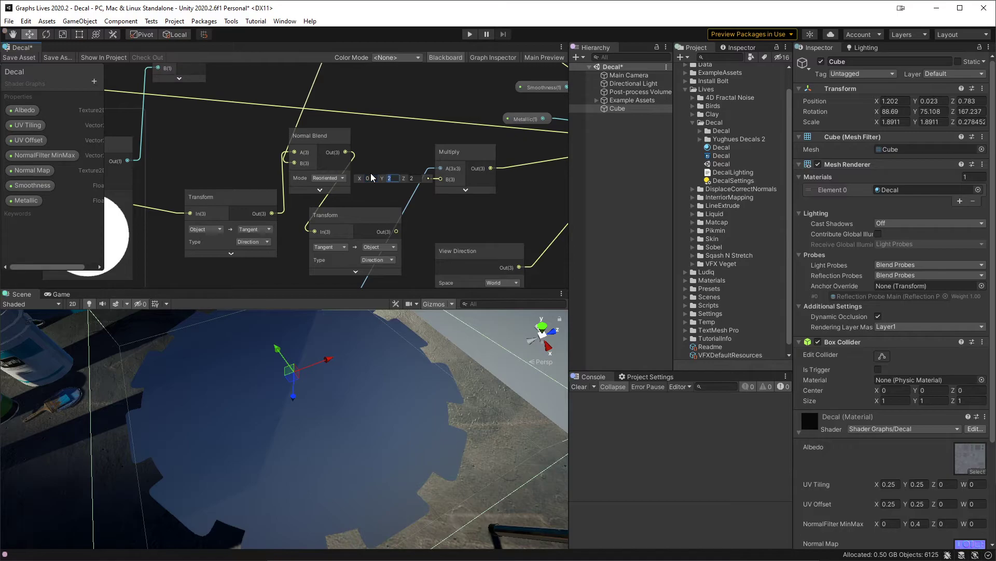
text(0)
key(Tab)
key(BackSpace)
text(-1)
click(20, 58)
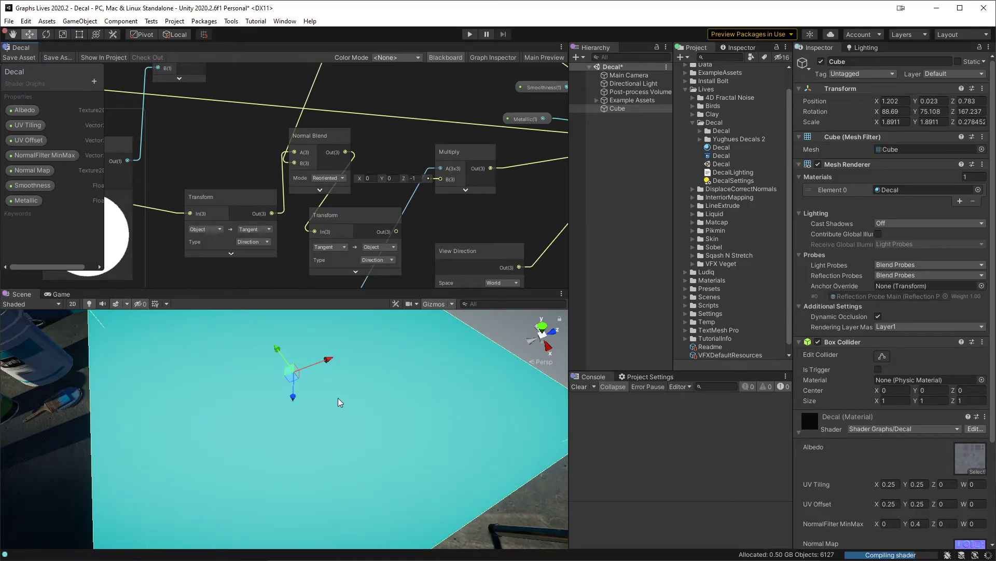
middle_drag(350, 390, 376, 392)
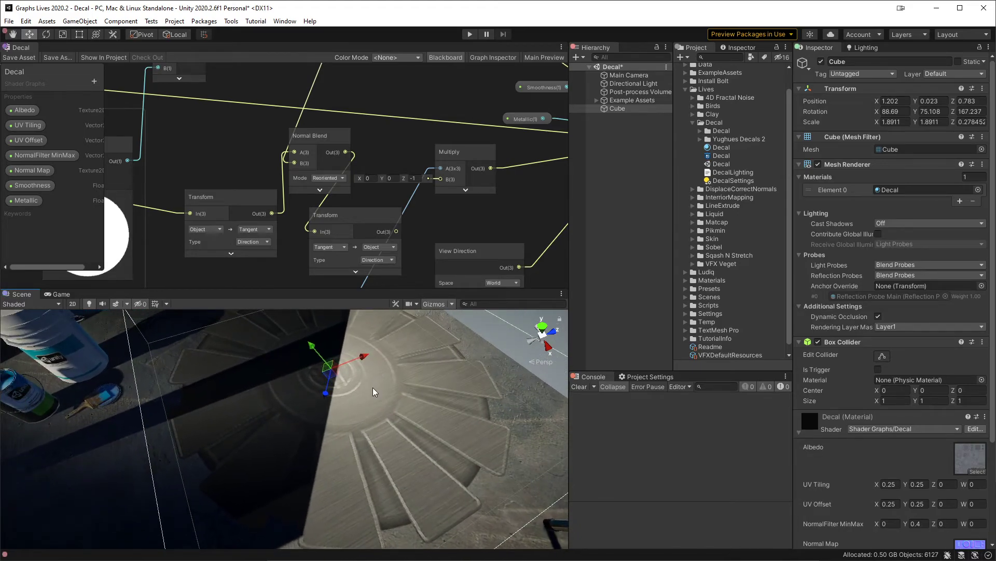
Step: Try feeding the Object-to-Tangent Transform's output into DecalLighting's albedo input, and restore the albedo texture's connection
middle_drag(291, 232, 202, 218)
scroll(271, 200, down, 1)
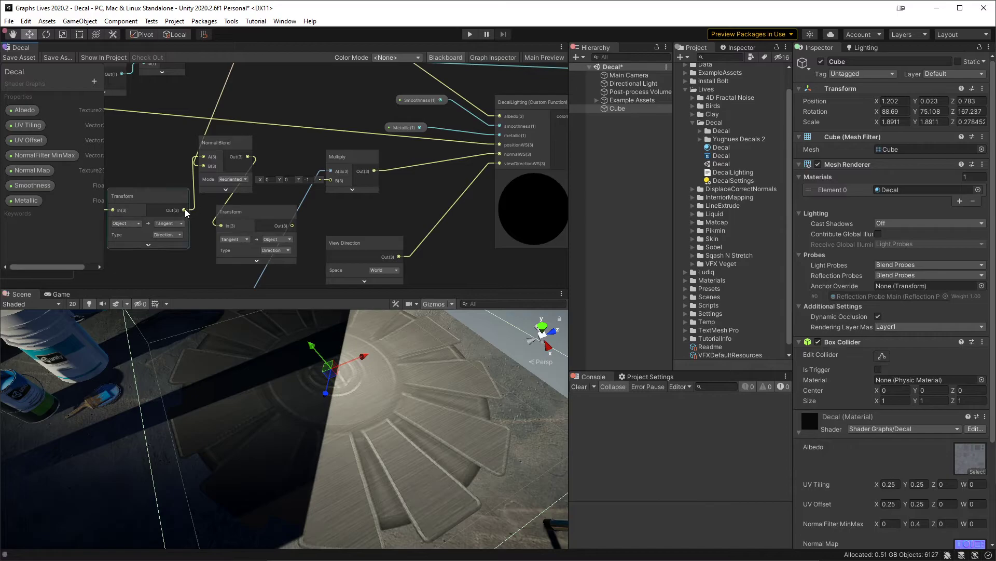
drag(184, 210, 452, 122)
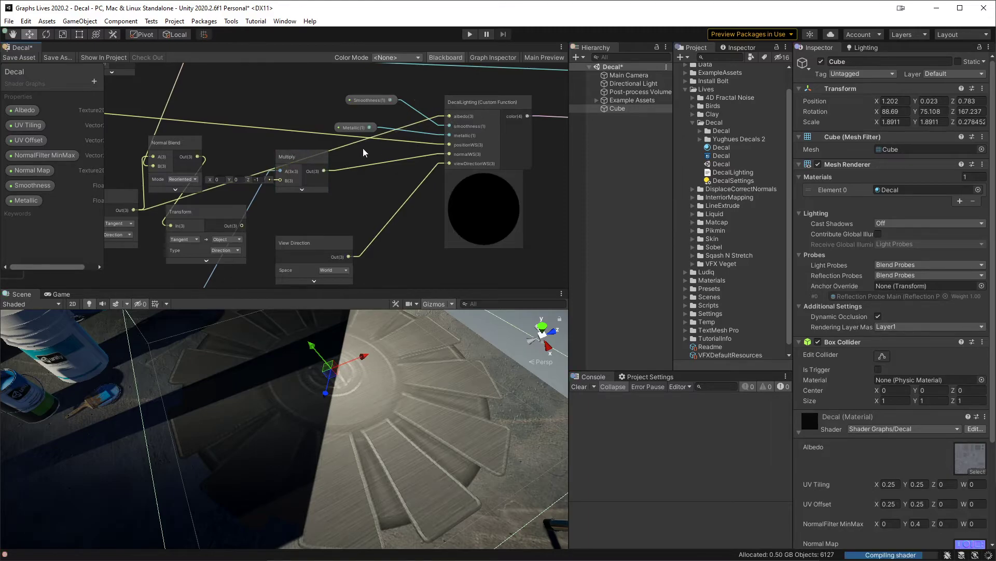
scroll(319, 110, down, 3)
middle_drag(318, 117, 322, 183)
middle_drag(275, 94, 274, 126)
middle_drag(182, 99, 176, 144)
drag(154, 93, 232, 175)
click(420, 179)
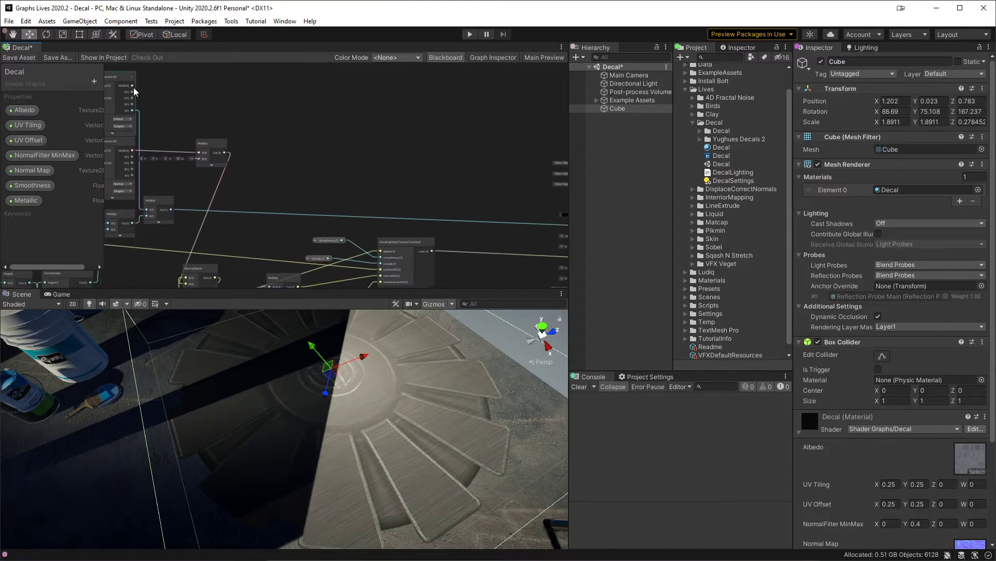
drag(133, 82, 388, 217)
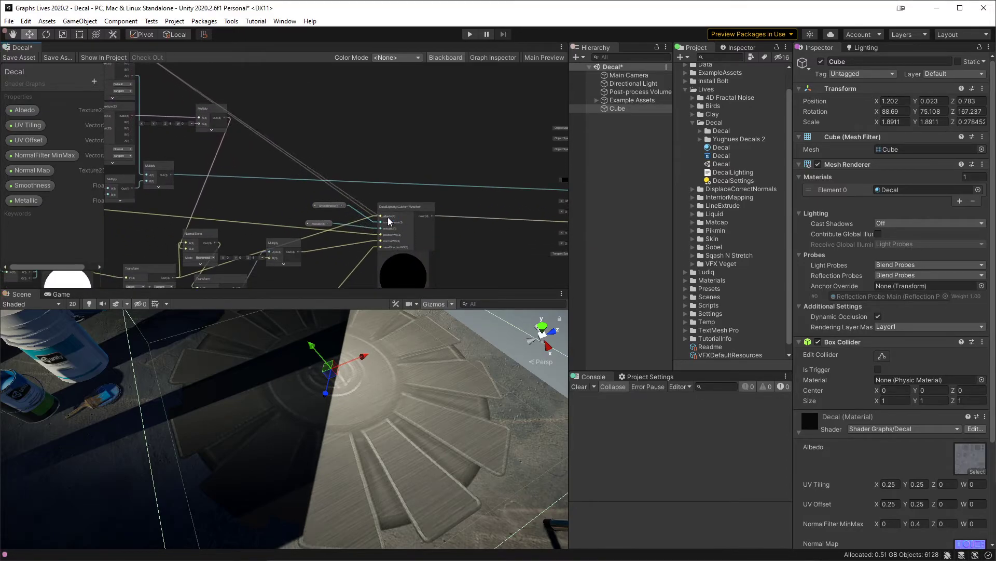
Step: Connect the Object-to-Tangent Transform's output to the Fragment's Emission, save the graph, and inspect the decal in the scene
middle_drag(283, 255, 330, 170)
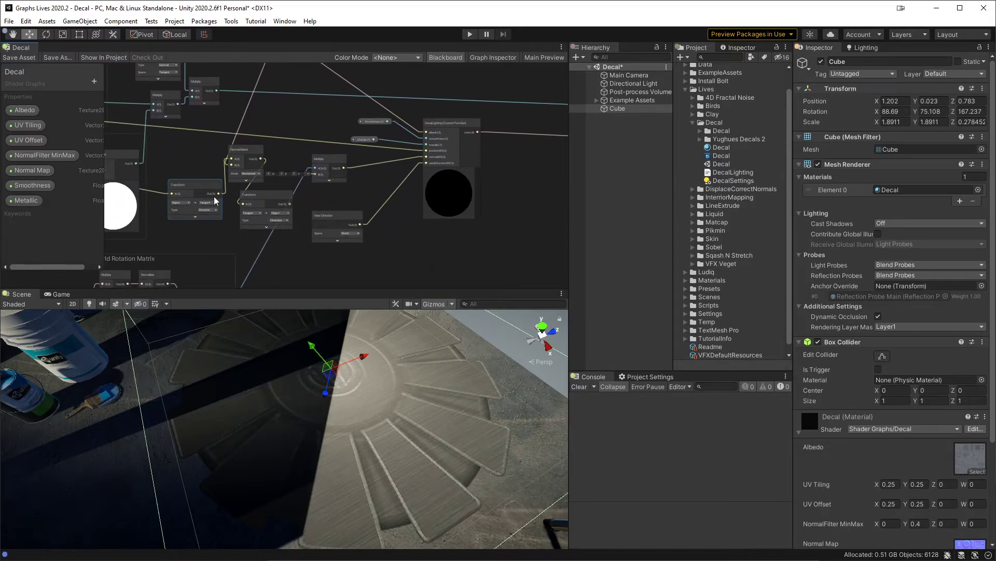
drag(218, 192, 385, 140)
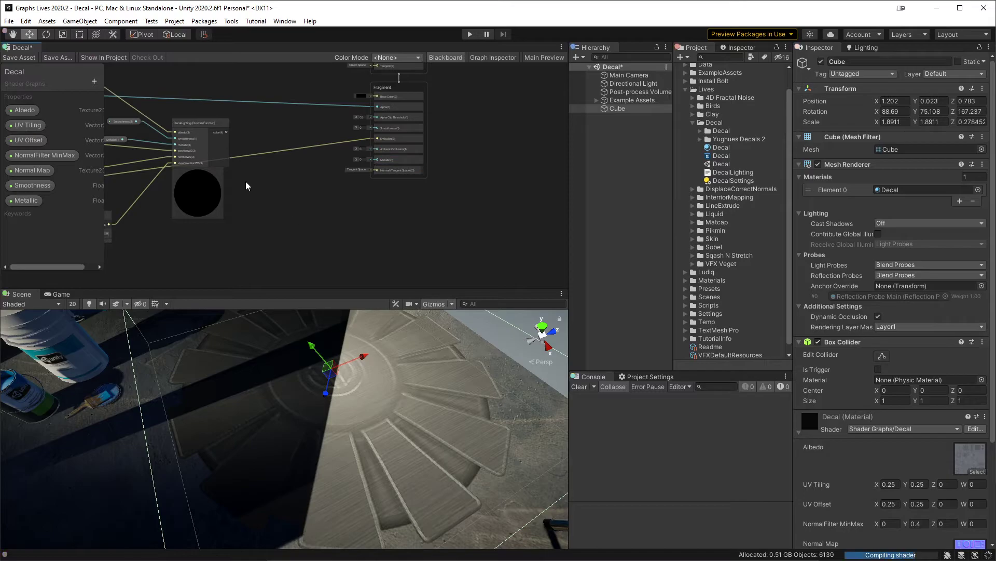
key(ctrl+s)
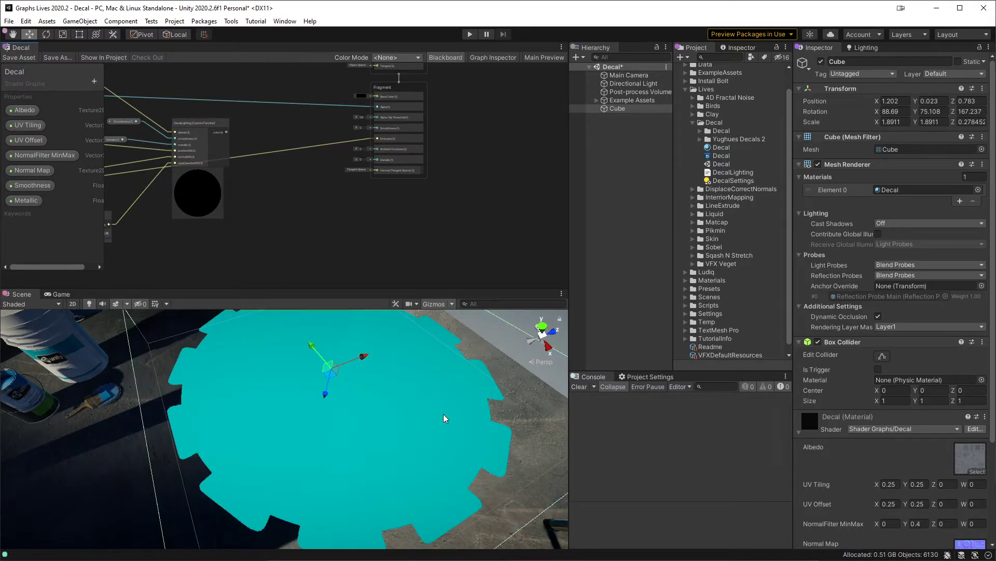
alt+drag(431, 437, 457, 357)
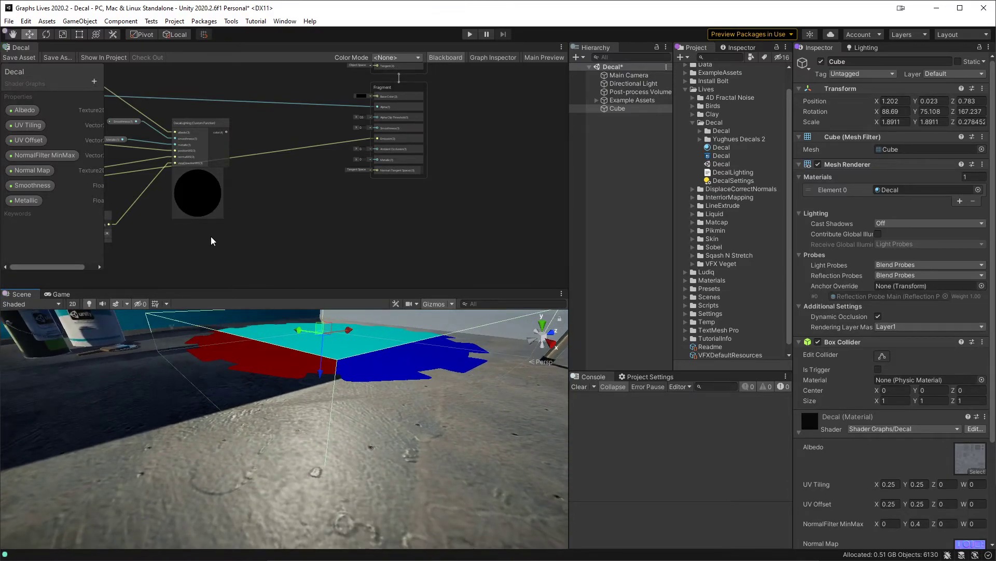
Step: Connect the Normal Filter's Normalize output to the Fragment's Emission, save the graph, and inspect the decal from above
scroll(219, 242, up, 5)
middle_drag(248, 187, 478, 192)
middle_drag(296, 156, 479, 194)
scroll(479, 195, down, 3)
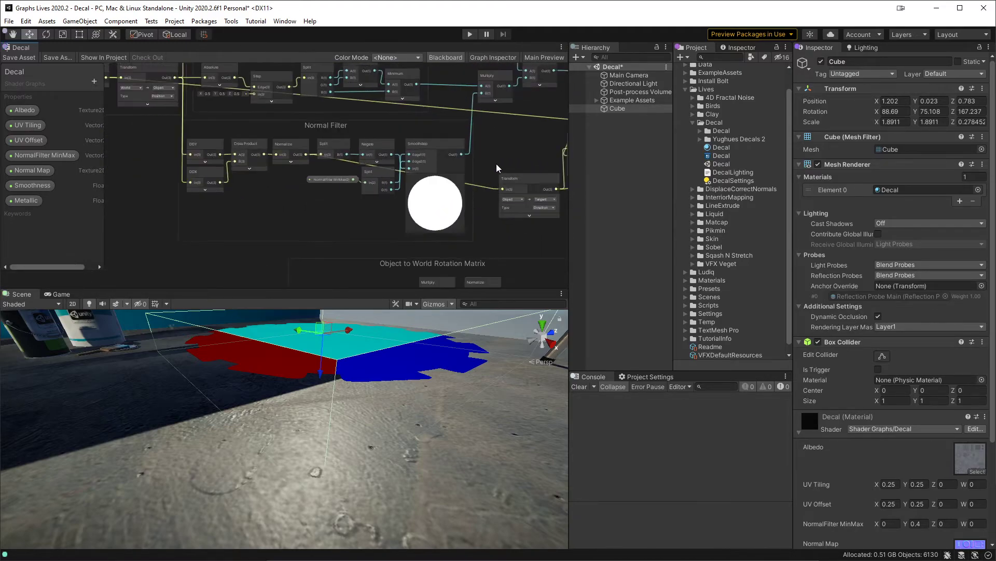
middle_drag(302, 160, 228, 164)
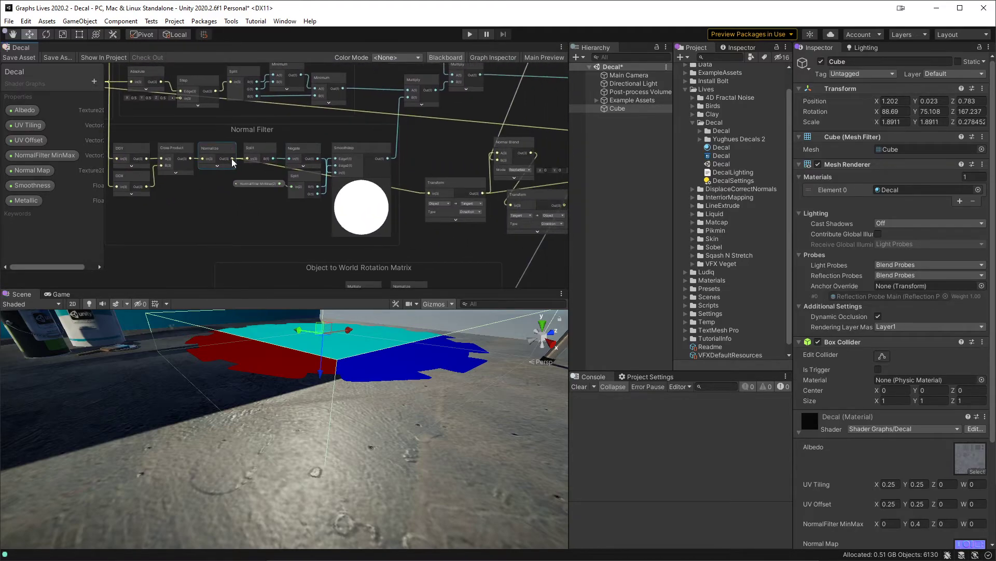
drag(233, 158, 415, 132)
click(25, 57)
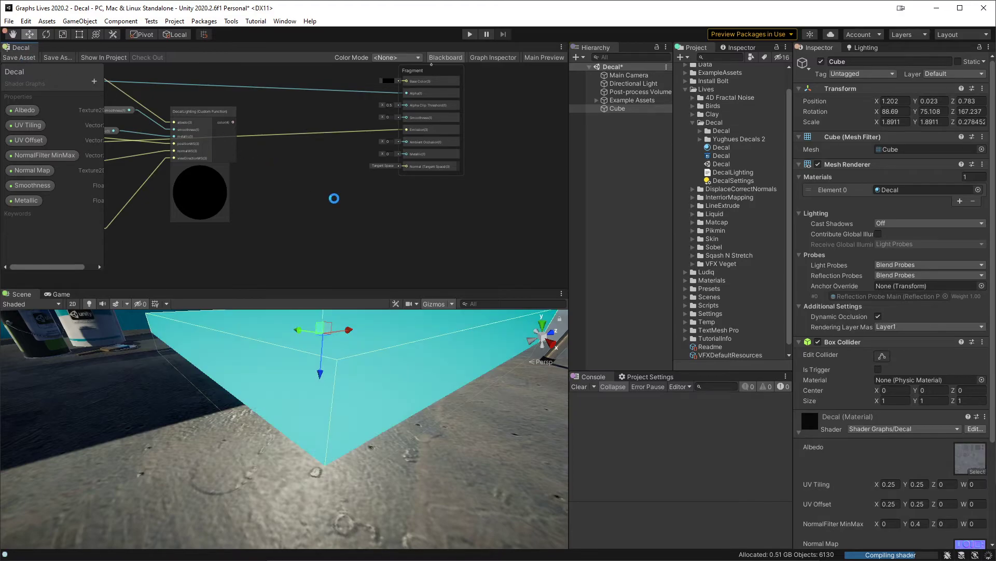
alt+drag(410, 391, 396, 473)
Step: Create a Multiply node near the Fragment block with the Normal Filter's Normalize output connected to its A input
middle_drag(306, 233, 634, 220)
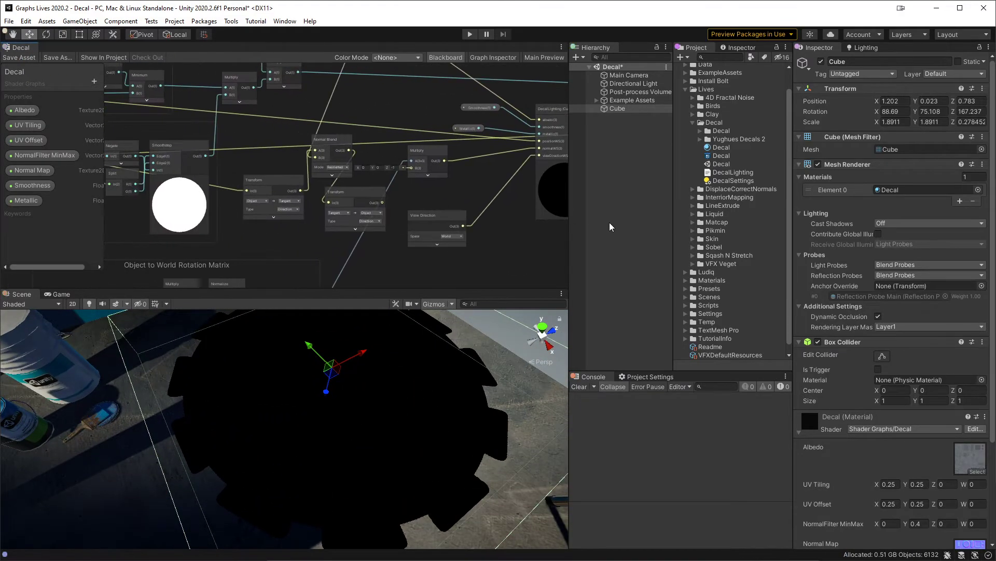
middle_drag(260, 163, 446, 164)
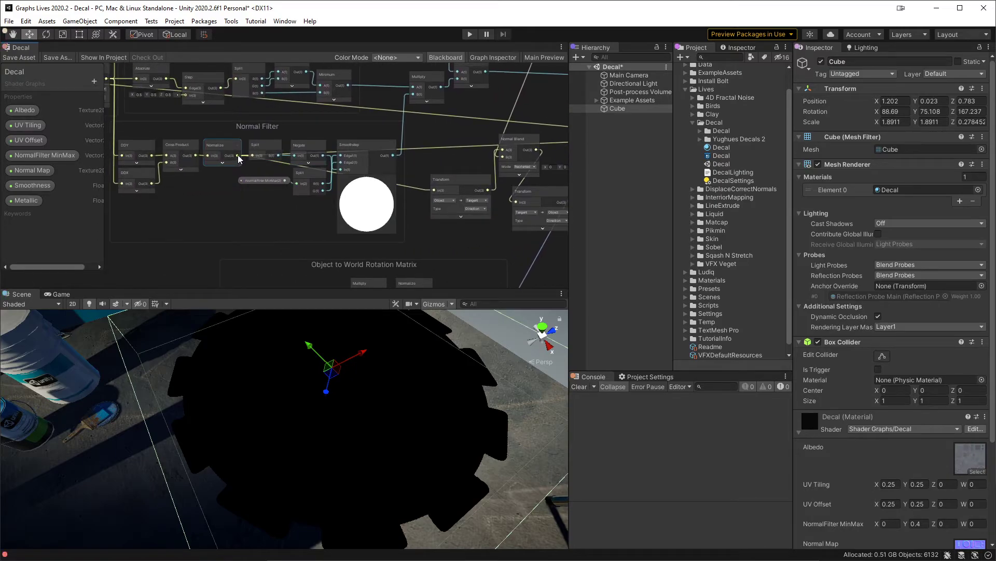
drag(237, 155, 287, 204)
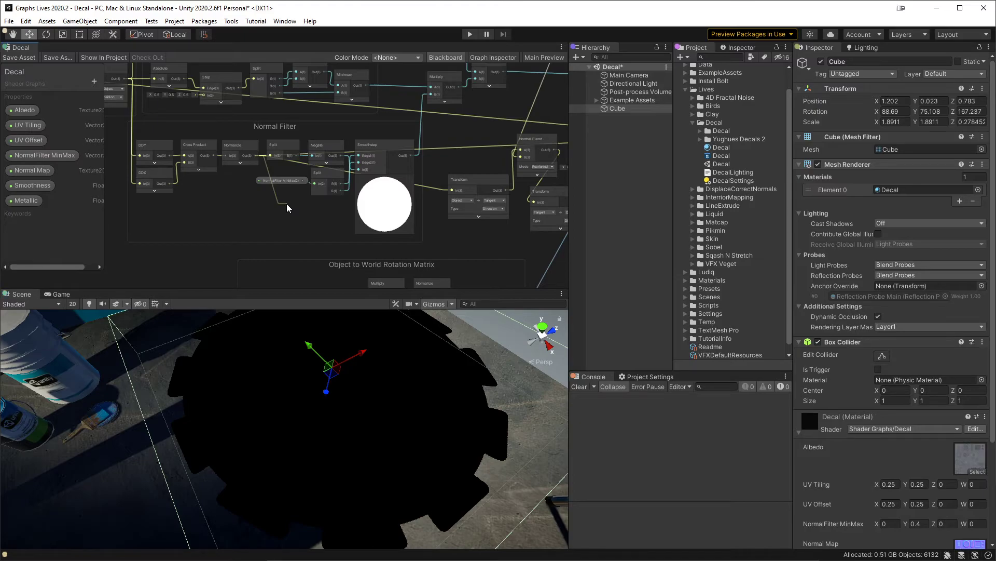
drag(287, 204, 382, 204)
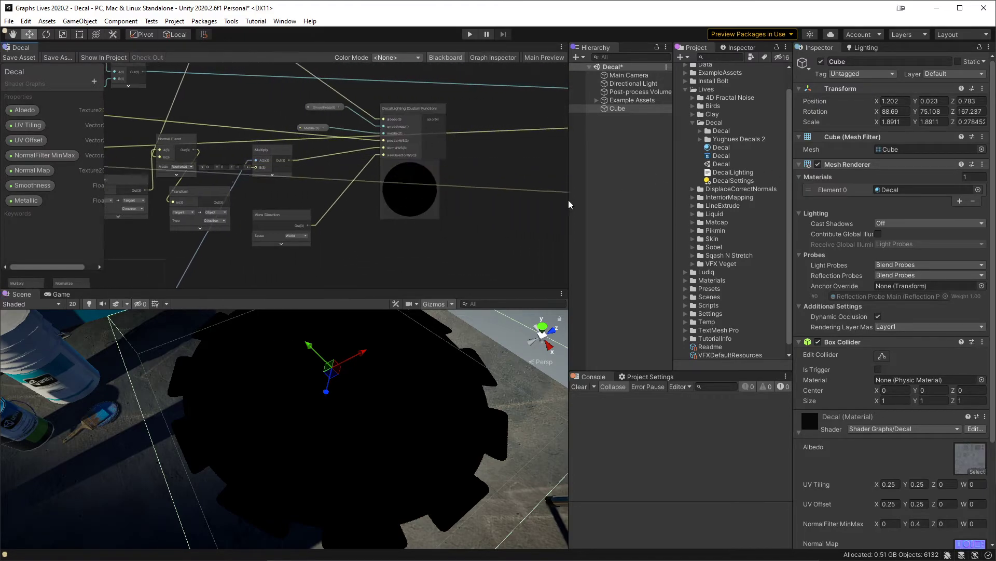
key(space)
text(multiply)
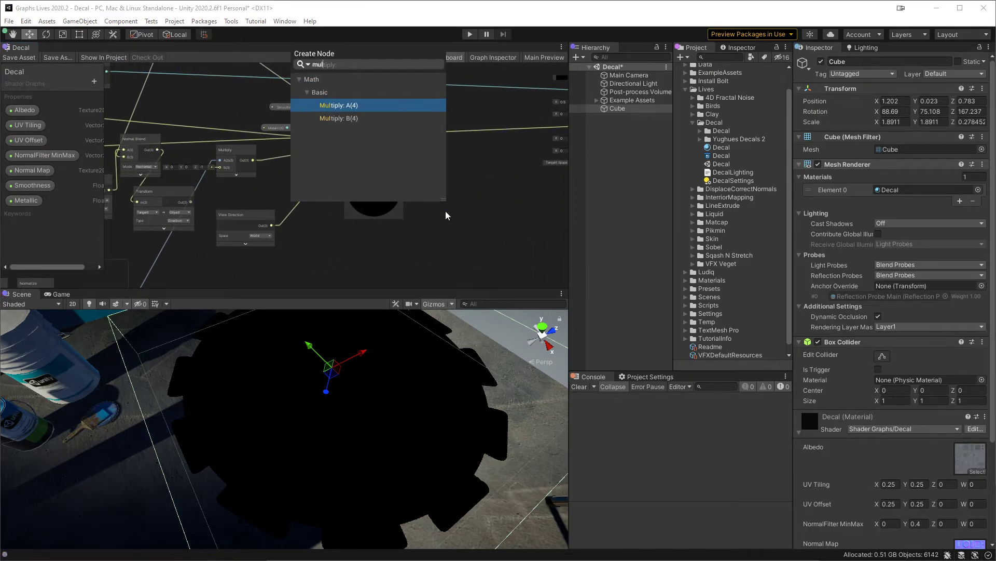
key(Return)
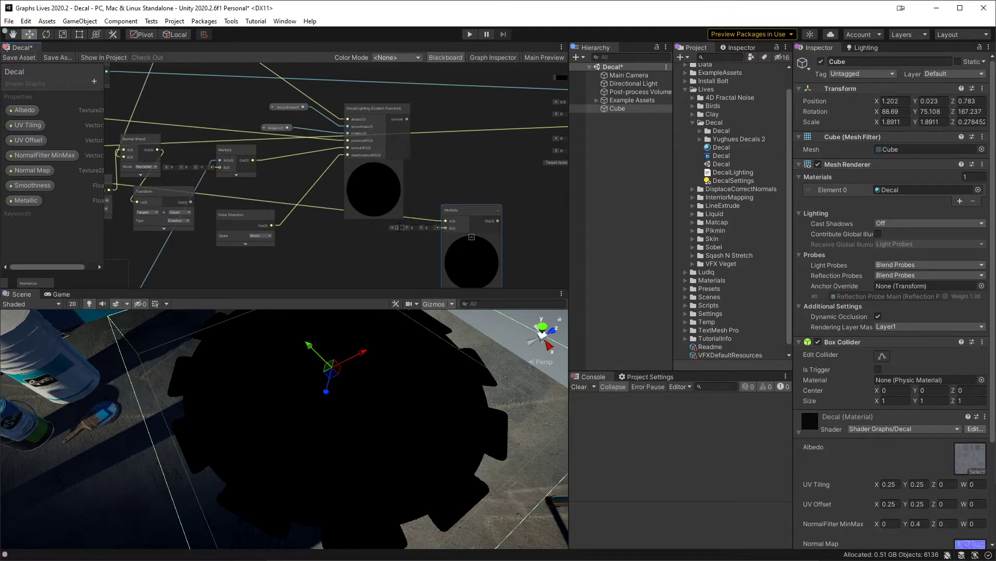
Step: Enter -1 in the new Multiply's B vector, connect its output to the Fragment's Emission, and save the graph
text(1)
key(Tab)
text(-1)
key(Tab)
middle_drag(472, 206, 386, 202)
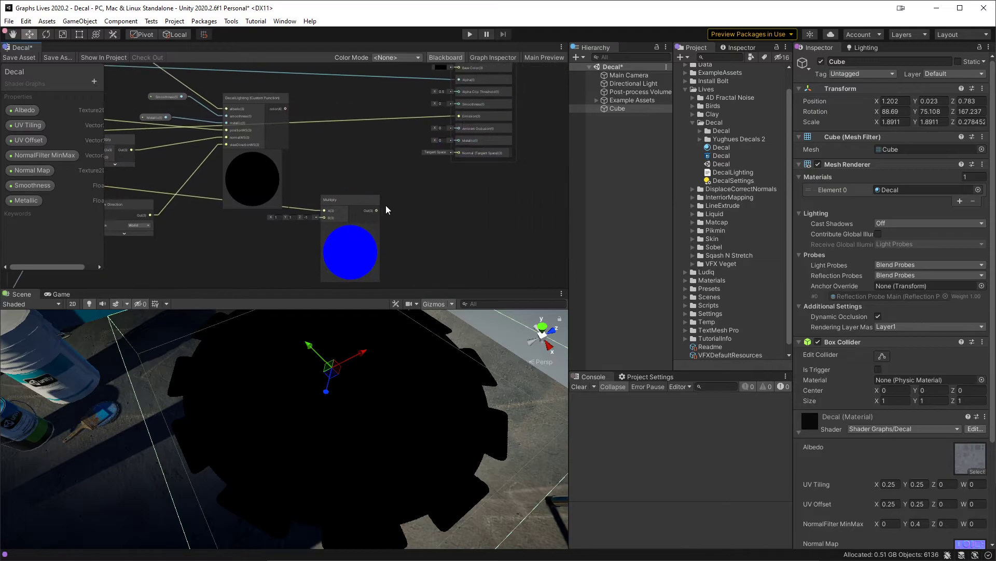
drag(378, 209, 469, 117)
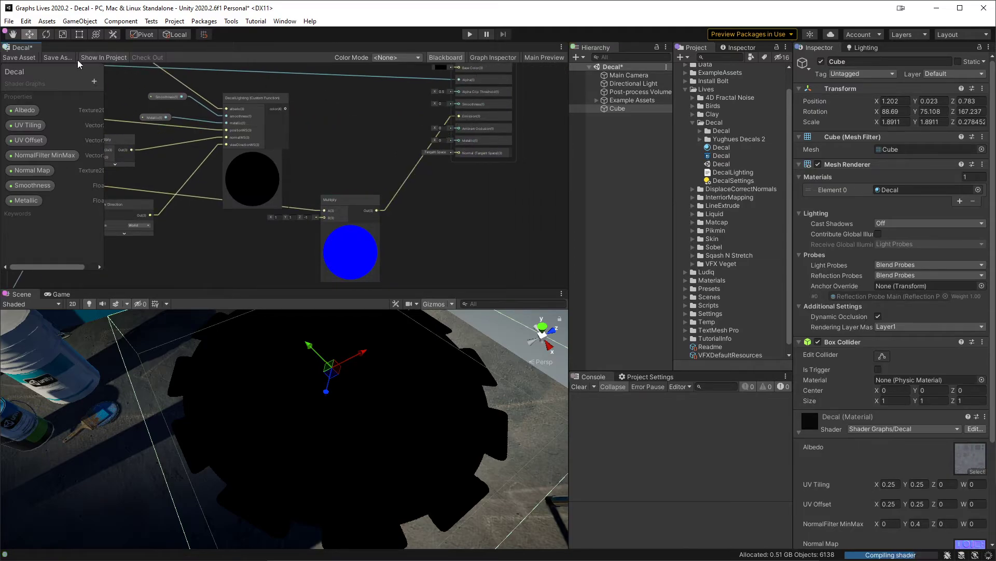
click(19, 57)
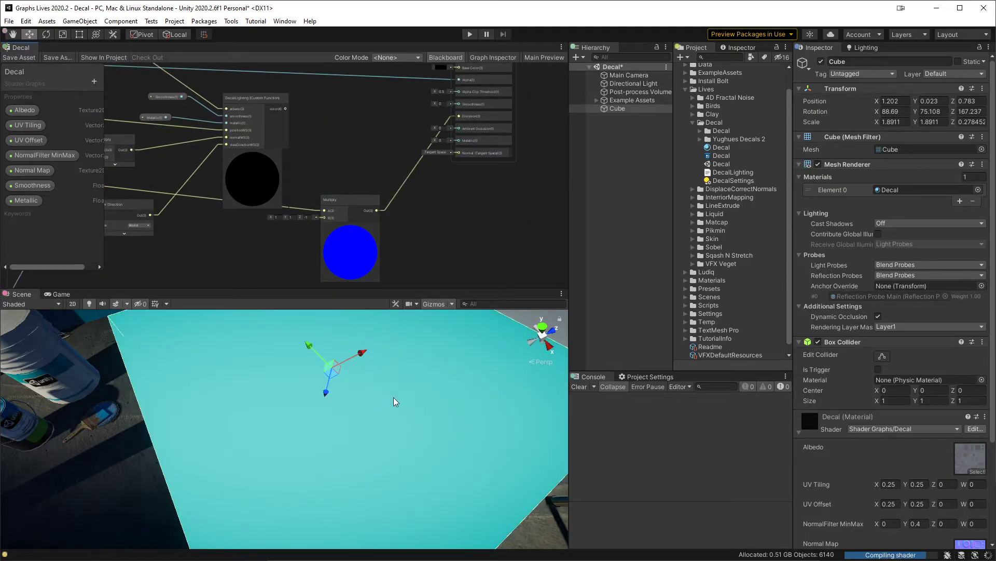
Step: Move the Normal Filter's Multiply node below the View Direction node and connect DecalLighting's color output to the Fragment's Emission
alt+drag(394, 397, 413, 373)
middle_drag(198, 237, 386, 206)
scroll(385, 207, up, 2)
middle_drag(298, 236, 461, 240)
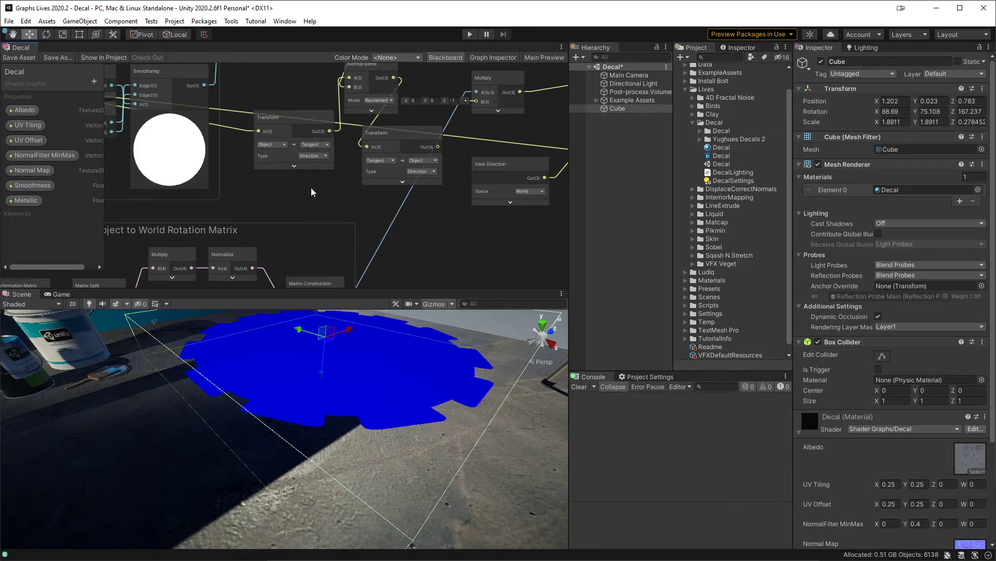
middle_drag(310, 188, 155, 194)
scroll(155, 194, down, 1)
drag(531, 165, 276, 216)
middle_drag(270, 224, 161, 253)
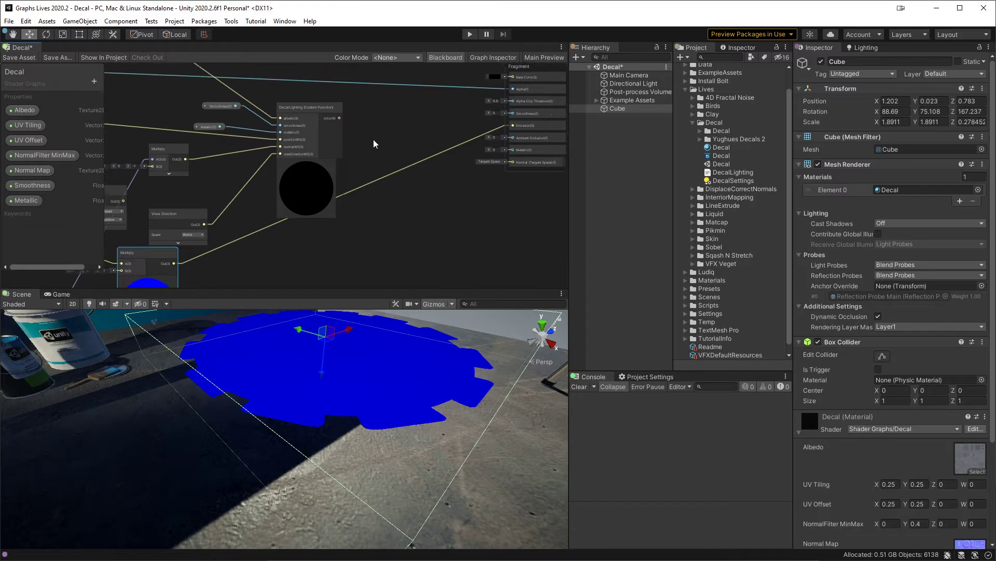
drag(338, 120, 528, 130)
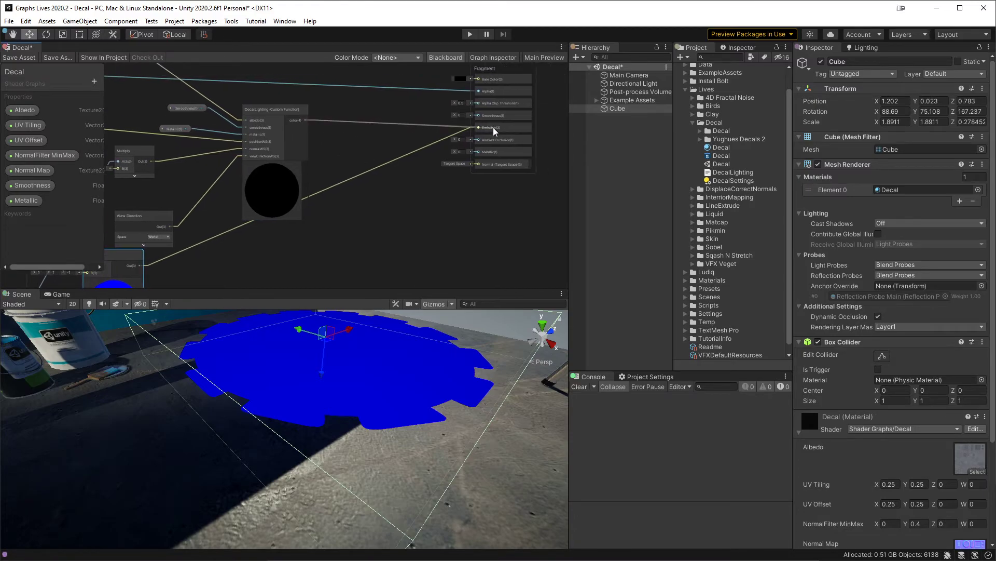
Step: Connect the moved Multiply's output to the B input of the matrix Multiply feeding normalWS, save the graph, and inspect the decal
middle_drag(284, 204, 449, 239)
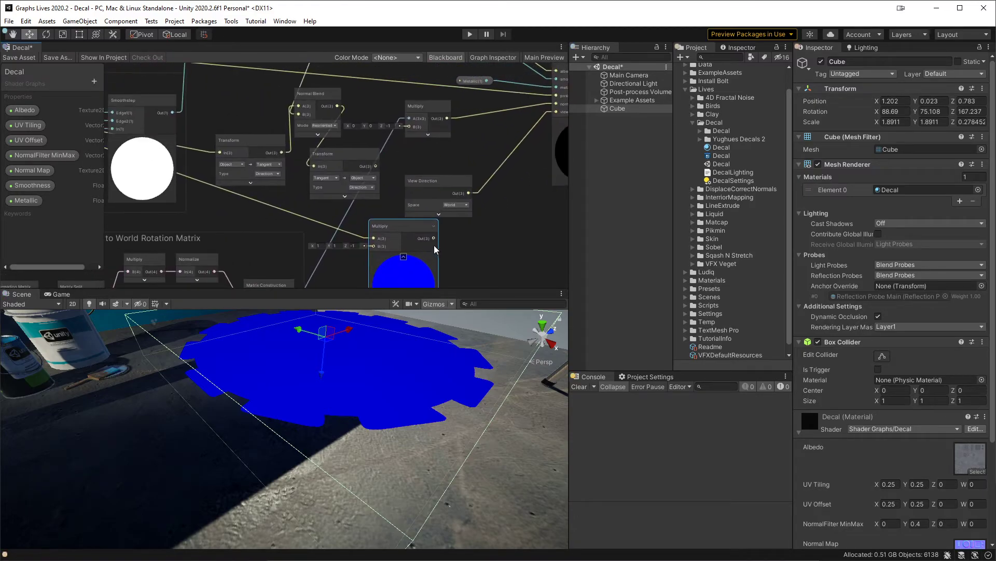
drag(434, 238, 410, 126)
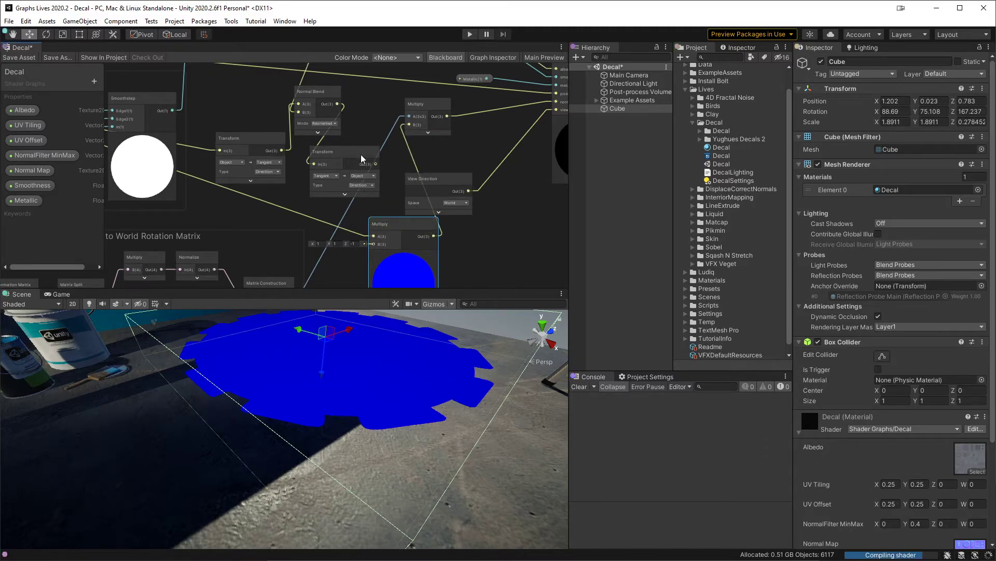
key(ctrl+s)
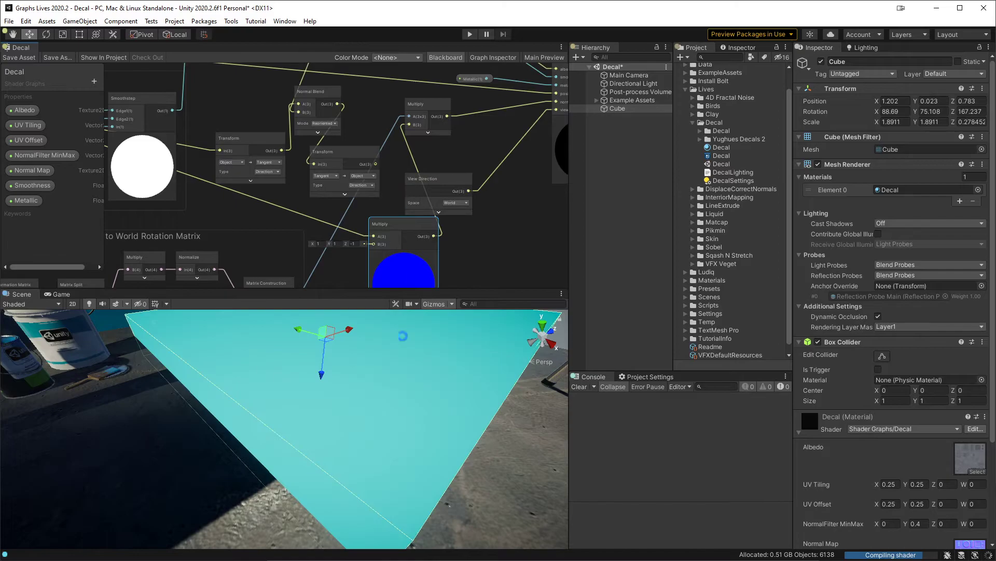
alt+drag(410, 414, 261, 433)
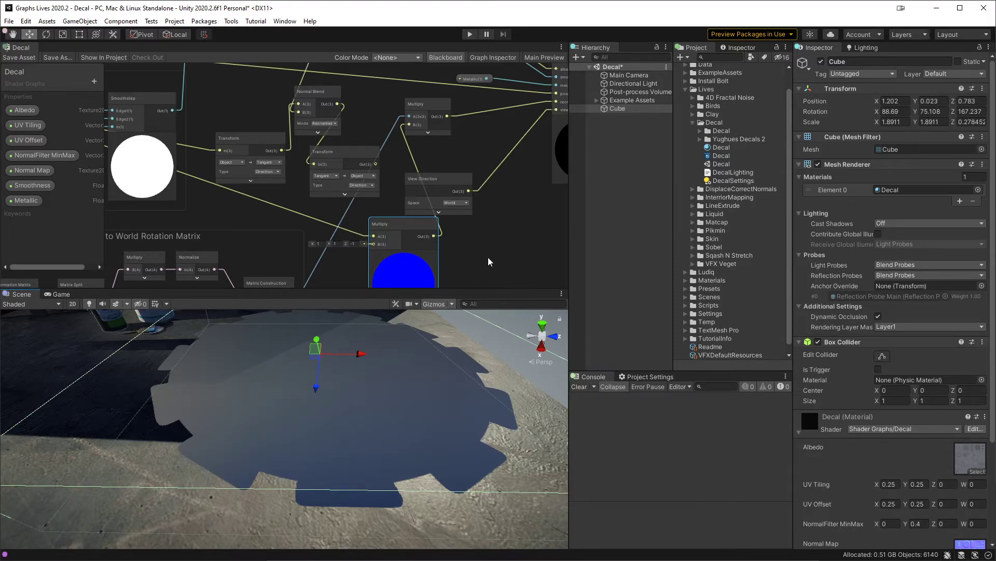
Step: Disconnect the Normal Filter's Multiply from the matrix Multiply's B input and save the graph
mouse_move(500, 209)
middle_down()
mouse_move(320, 211)
mouse_move(486, 218)
middle_up()
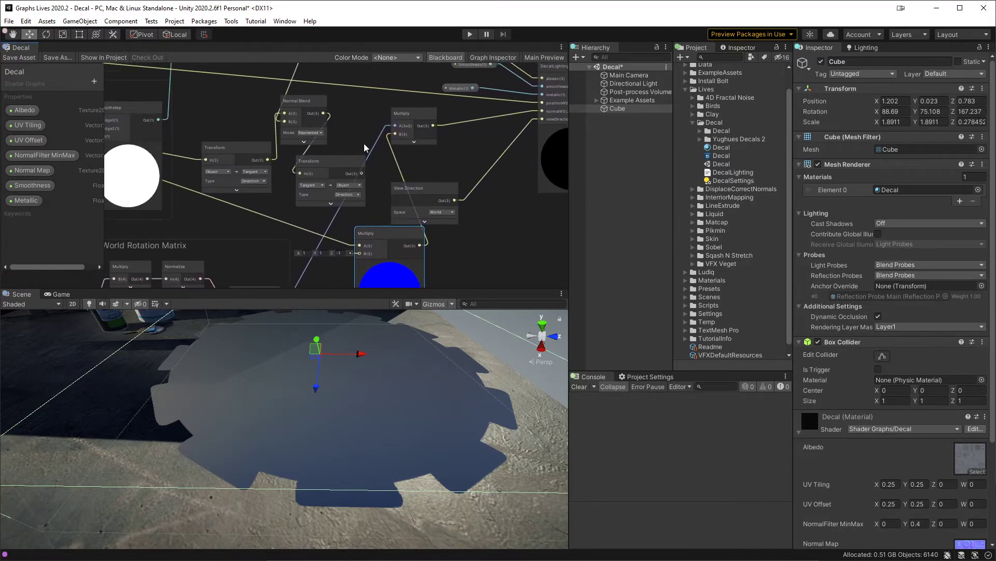
drag(396, 140, 441, 163)
click(484, 145)
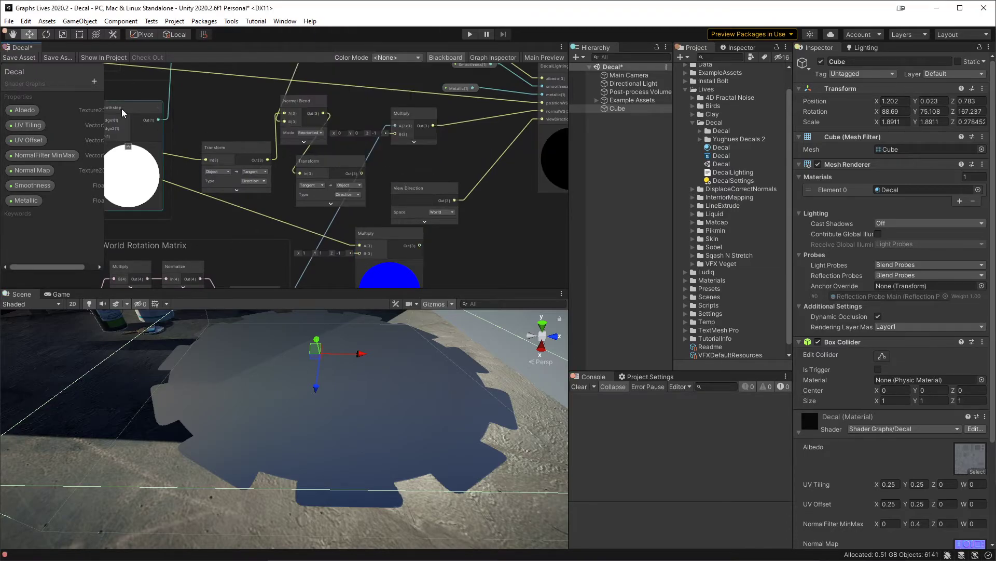
key(ctrl+s)
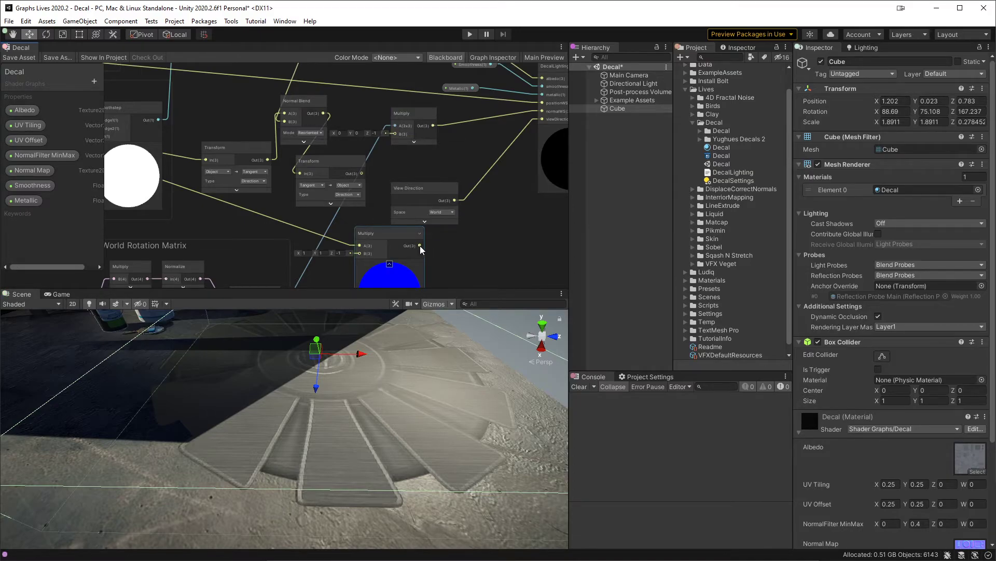
Step: Reconnect the Normal Filter's Multiply to the matrix Multiply's B input, set its own B vector's Z to 1, and save the graph
drag(420, 245, 395, 133)
click(21, 57)
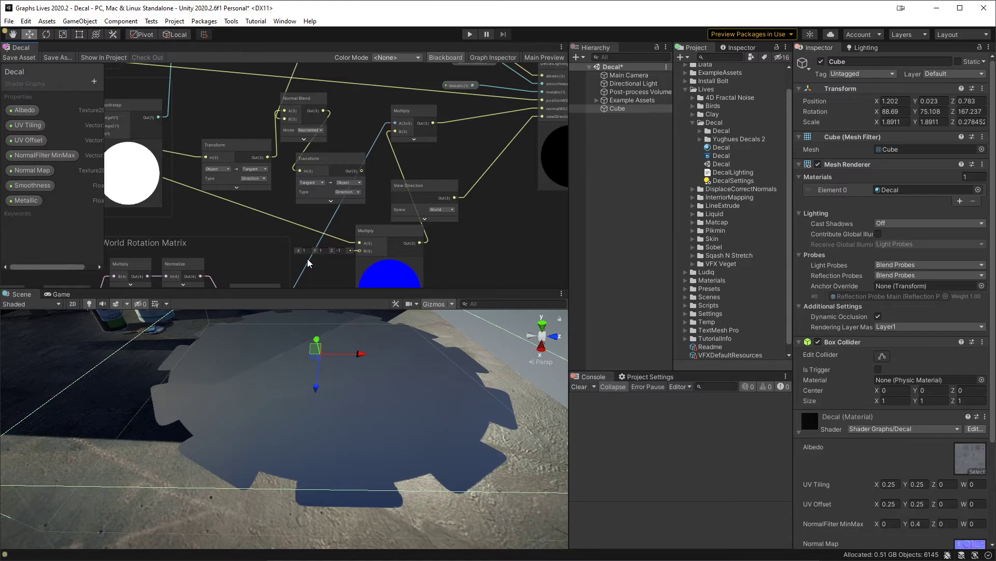
click(341, 251)
text(1)
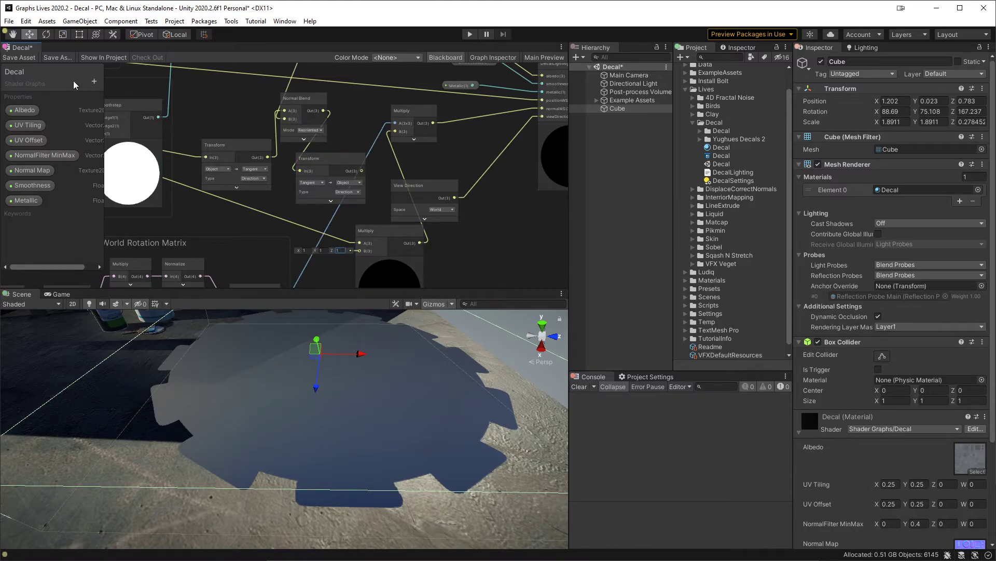
click(19, 57)
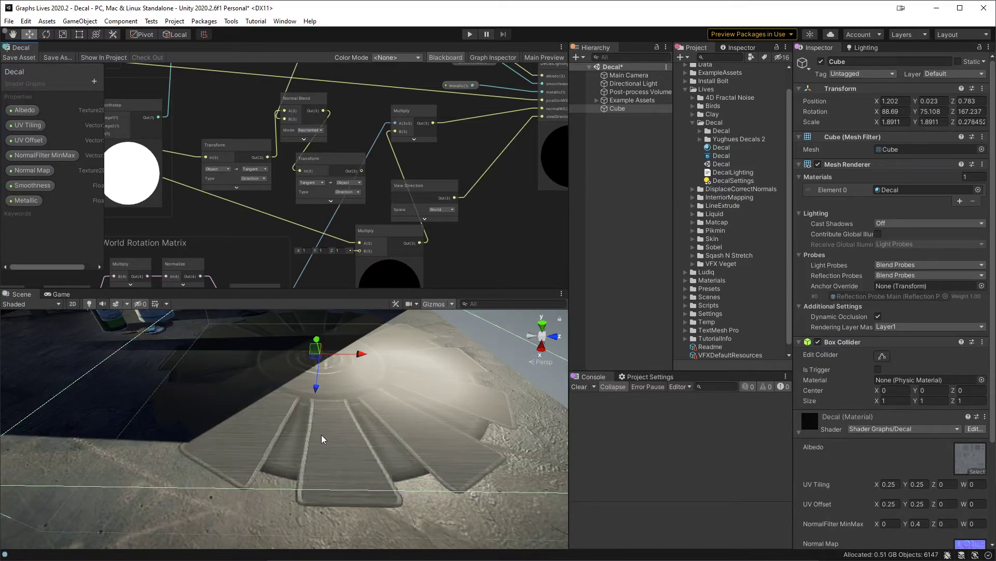
Step: Reroute the Normal Filter's normal from the Object-to-Tangent Transform directly into the Normal Blend's A input
click(220, 144)
drag(390, 232, 360, 225)
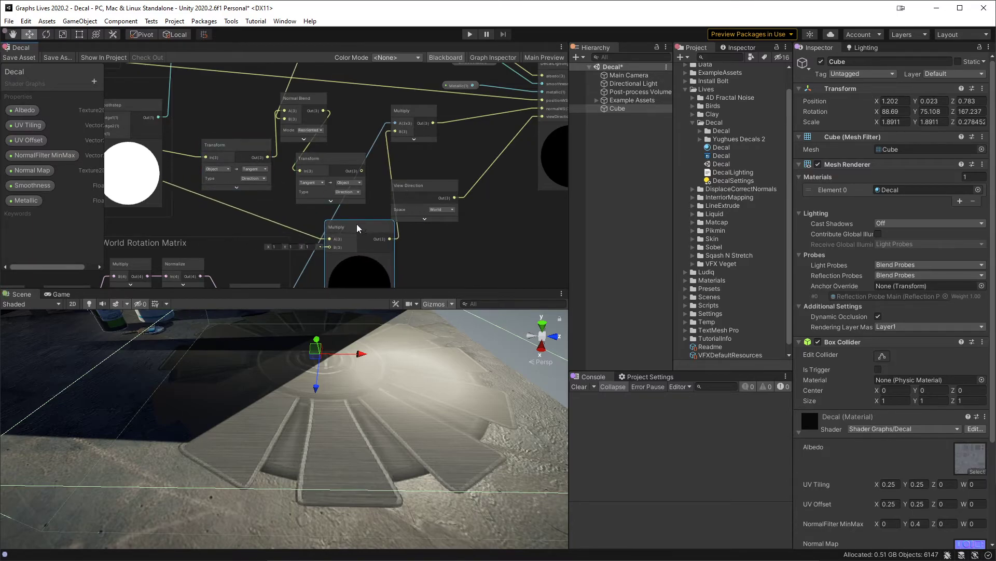
middle_drag(209, 157, 309, 158)
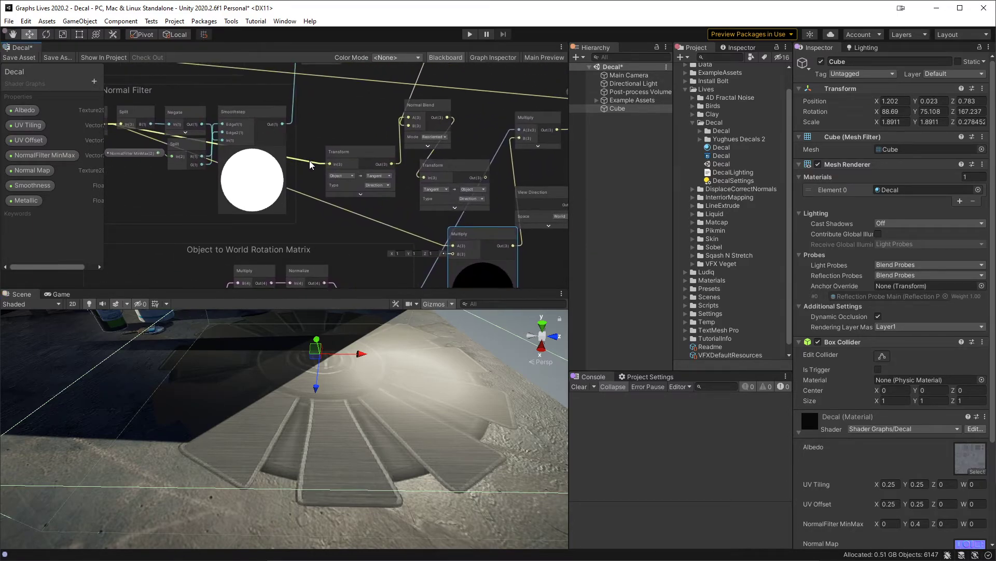
drag(310, 162, 418, 126)
Step: Connect the Normal Blend's output to the Fragment's Emission and save the graph
middle_drag(416, 123, 216, 179)
scroll(182, 169, down, 2)
drag(148, 172, 461, 150)
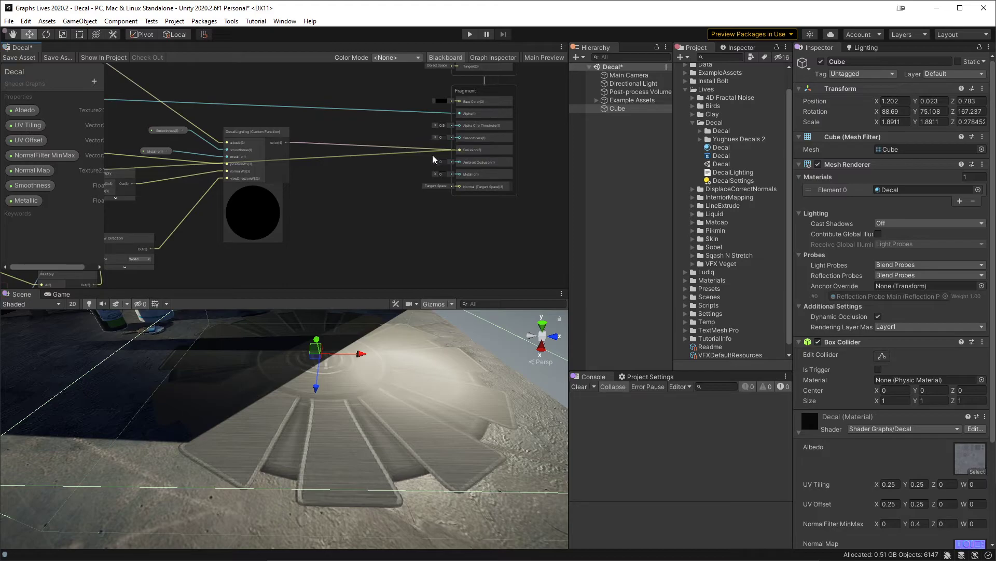
click(16, 57)
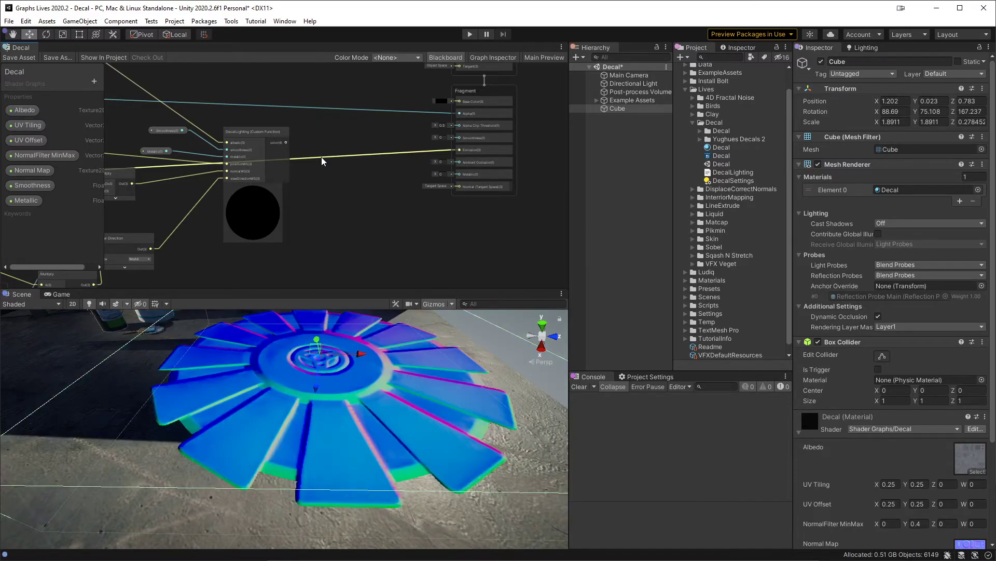
Step: Compare the blended normals shown on the decal with the Normal Blend, Transform, and Multiply connections in the graph
middle_drag(177, 207, 434, 181)
scroll(372, 192, up, 2)
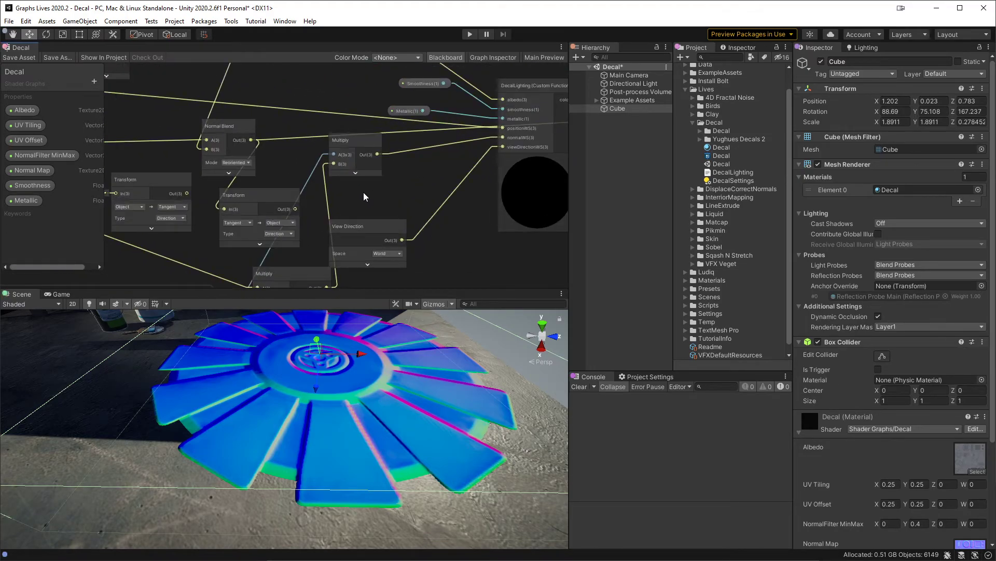
middle_drag(280, 157, 356, 168)
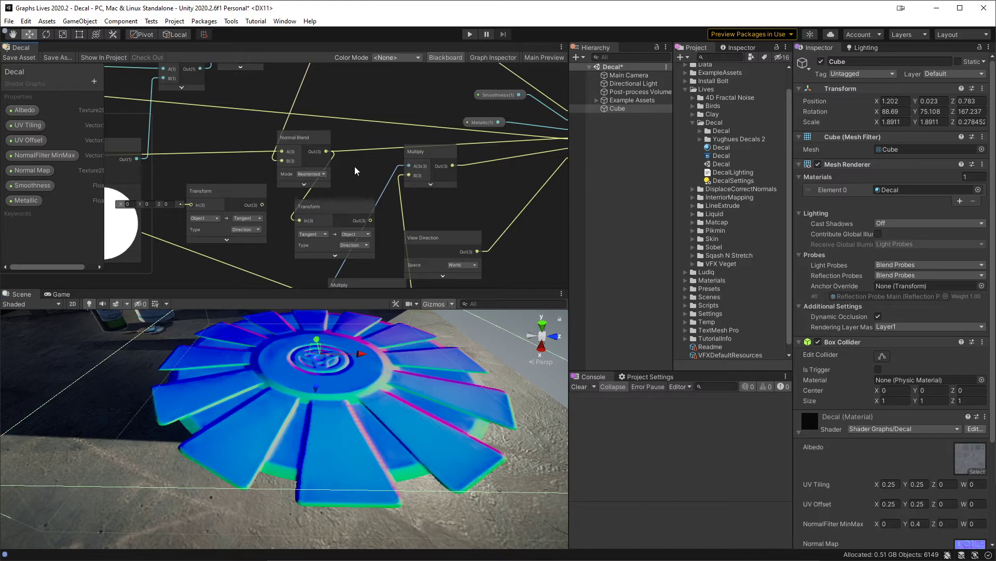
middle_drag(353, 168, 256, 182)
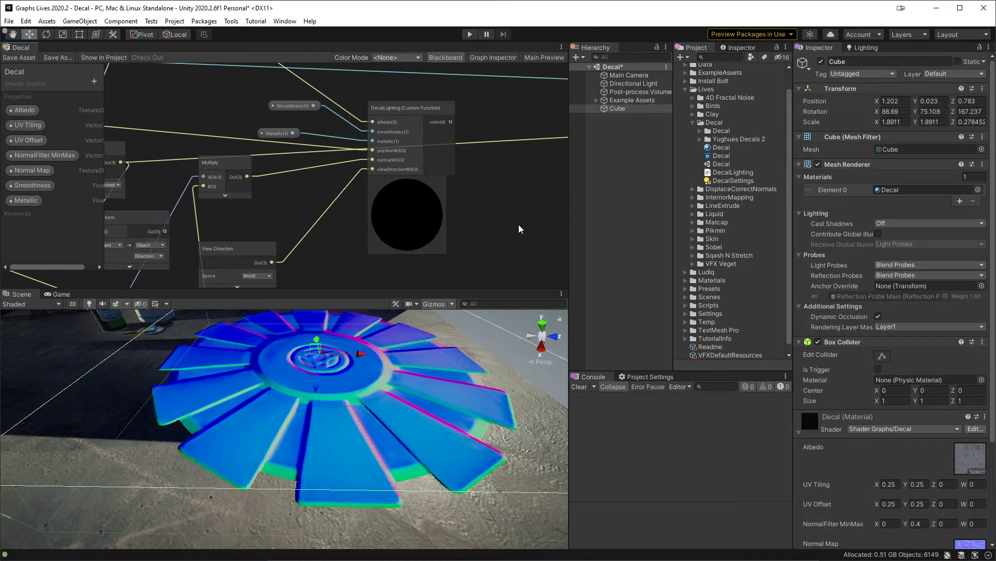
middle_drag(514, 225, 443, 210)
alt+drag(388, 366, 362, 387)
middle_drag(233, 183, 477, 216)
middle_drag(321, 106, 393, 90)
click(378, 109)
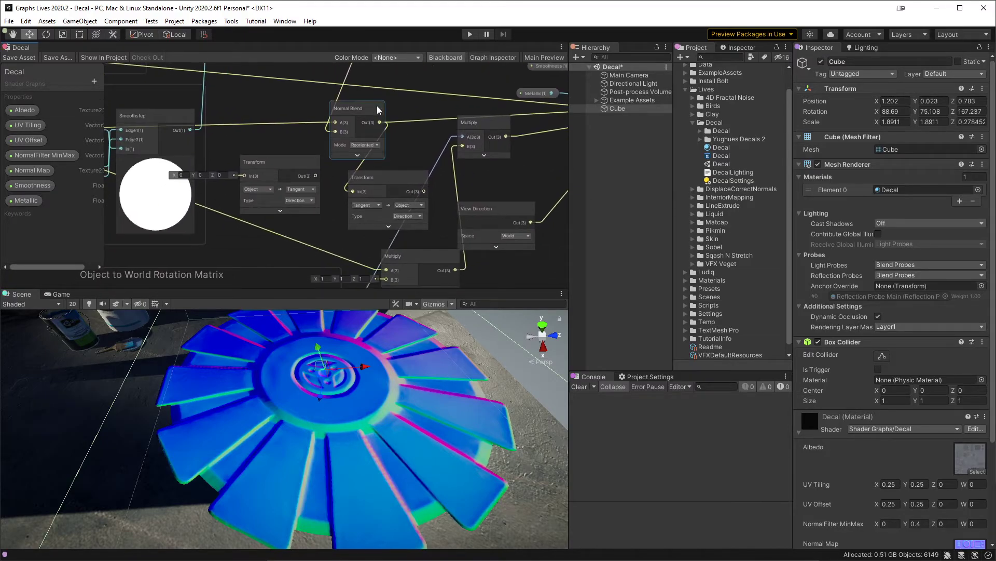
click(304, 165)
middle_drag(304, 165, 453, 163)
click(139, 130)
drag(139, 132, 393, 141)
click(400, 101)
click(376, 98)
middle_drag(401, 145, 278, 123)
drag(444, 244, 427, 216)
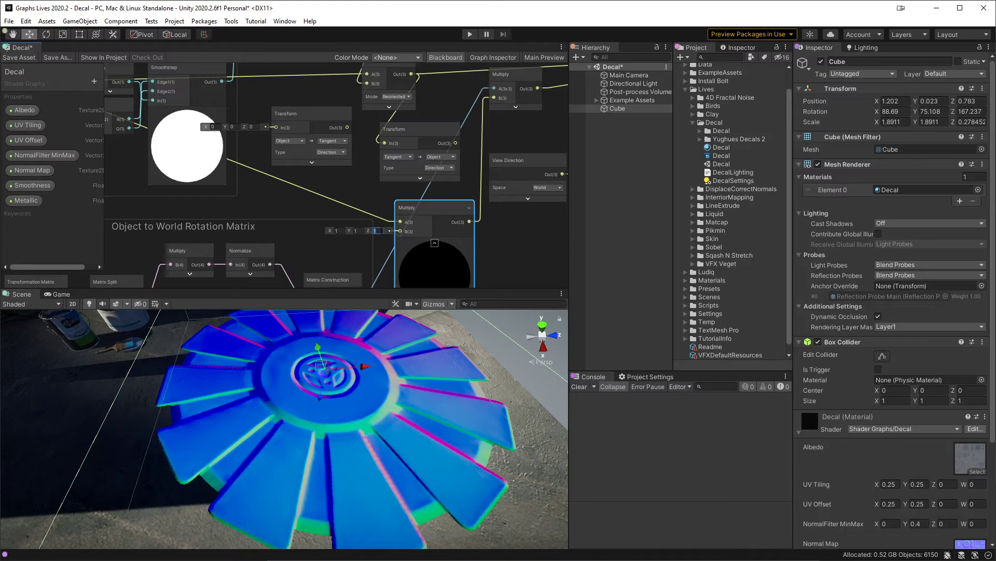
Step: Set the normal map Multiply's B vector to X -1, Y -1, Z 1, save the graph, and inspect the decal
click(360, 188)
middle_drag(360, 188, 379, 271)
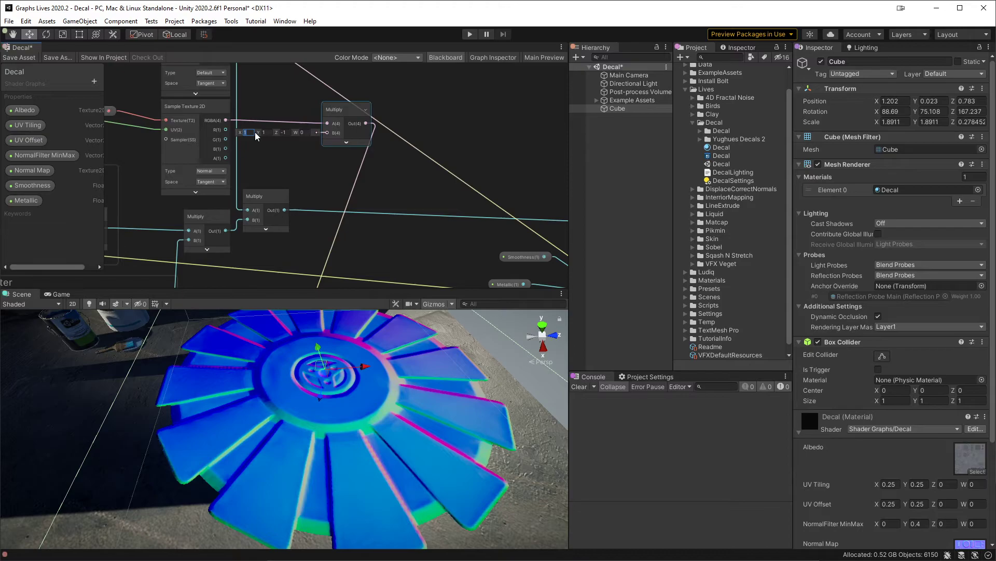
text(-1)
key(Tab)
double_click(289, 129)
click(20, 58)
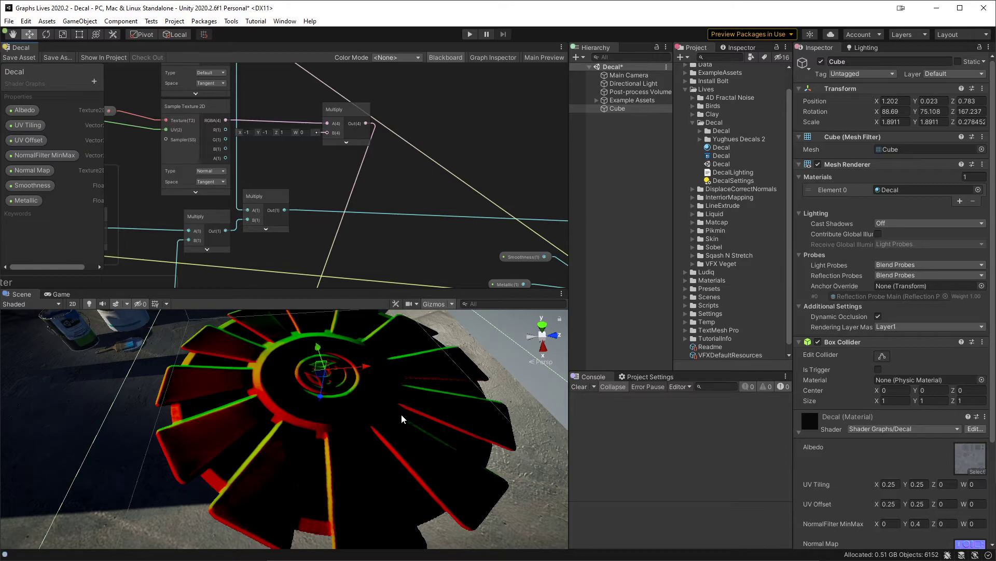
middle_drag(402, 415, 369, 406)
scroll(367, 404, down, 5)
scroll(367, 404, up, 3)
alt+drag(367, 404, 417, 393)
Step: Delete the Tangent-to-Object Transform node below the Normal Blend
middle_drag(347, 224, 319, 87)
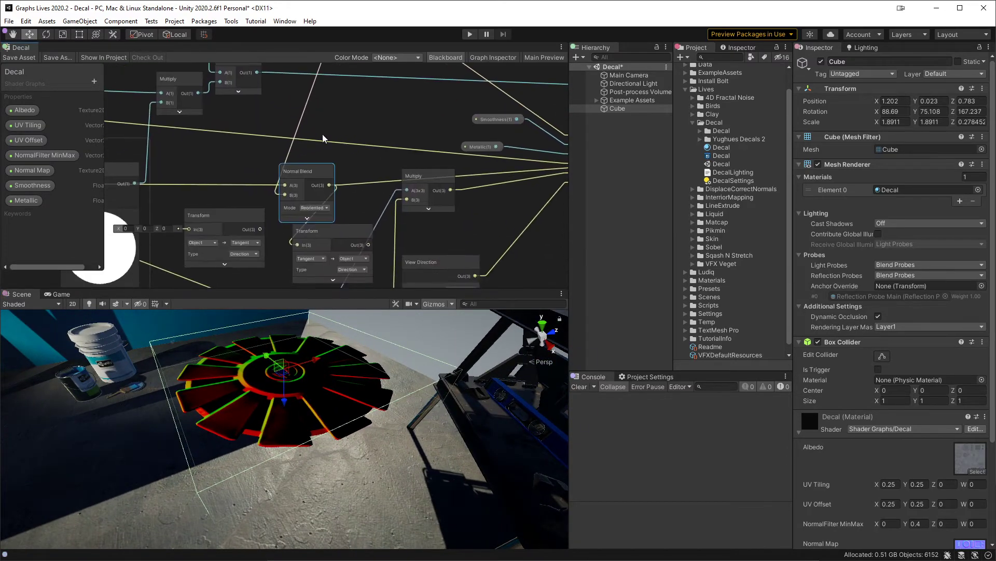
middle_drag(365, 208, 310, 186)
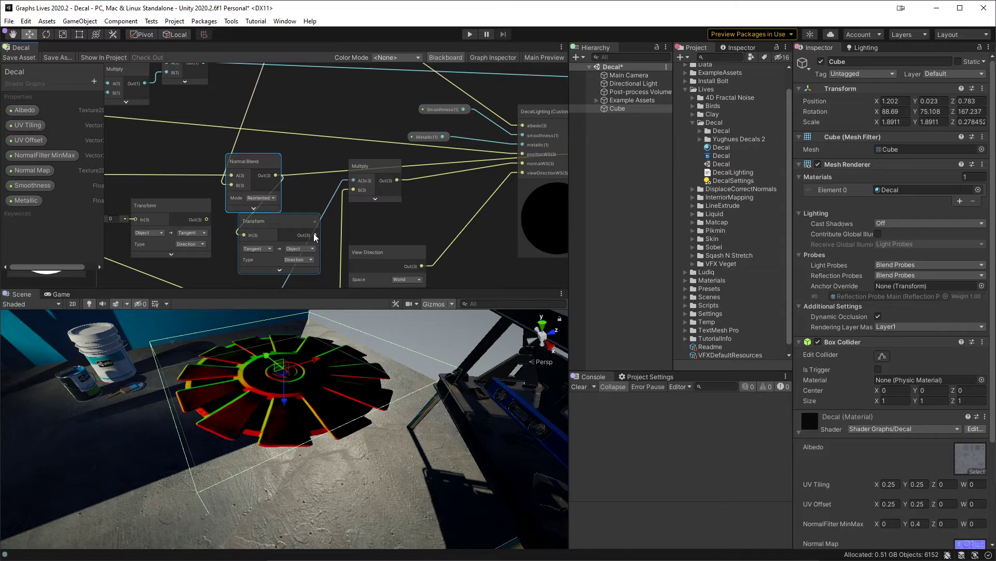
middle_drag(313, 235, 325, 213)
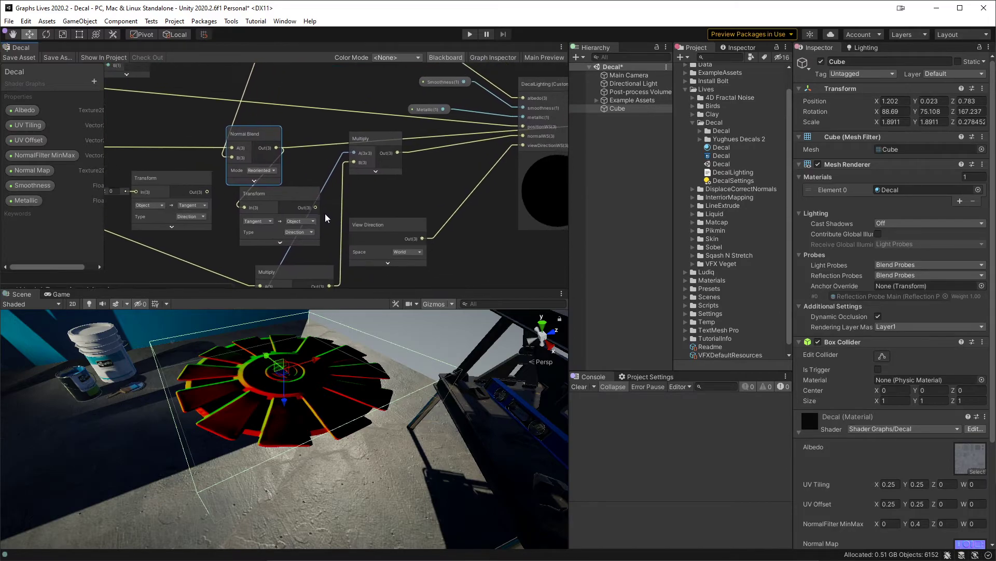
click(277, 204)
key(Delete)
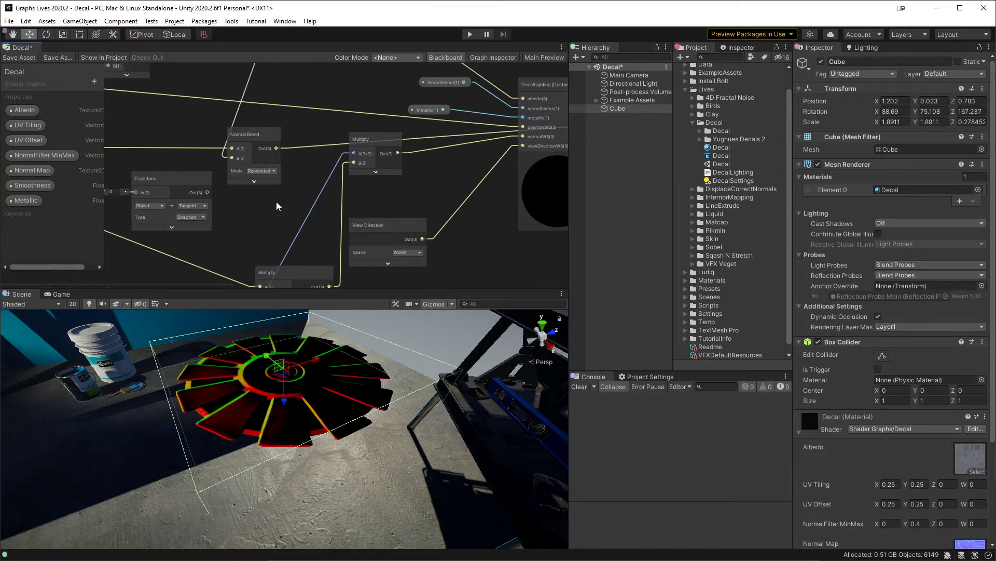
Step: Connect the Normal Blend's output to the B input of the matrix Multiply feeding DecalLighting's normalWS
middle_drag(353, 213, 297, 214)
middle_drag(308, 157, 376, 127)
click(290, 117)
drag(290, 119, 367, 134)
Step: Connect DecalLighting's color output to the Fragment's Emission, save the graph, and inspect the lit decal in the scene
middle_drag(427, 168, 180, 186)
middle_drag(489, 165, 356, 218)
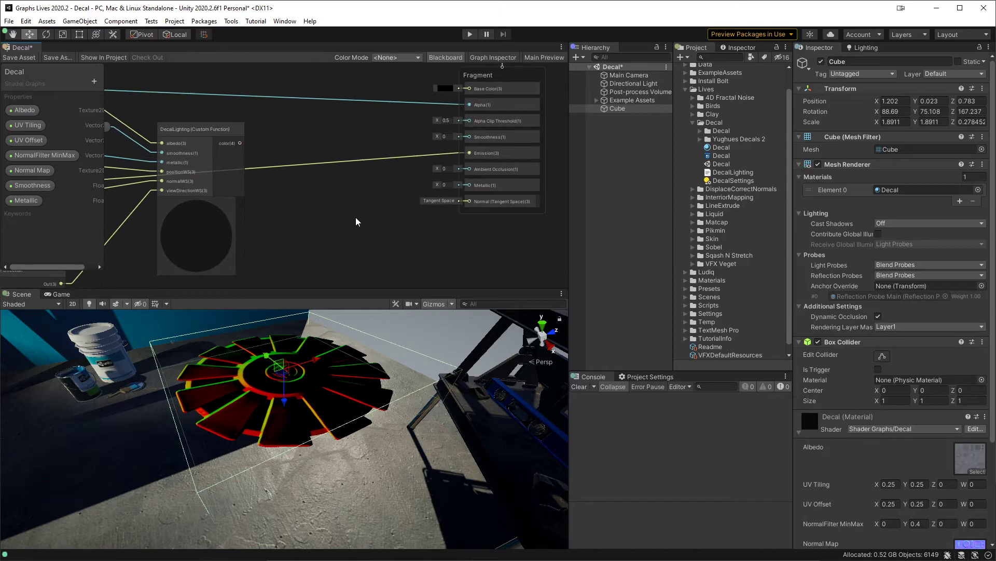
drag(244, 149, 469, 153)
click(27, 59)
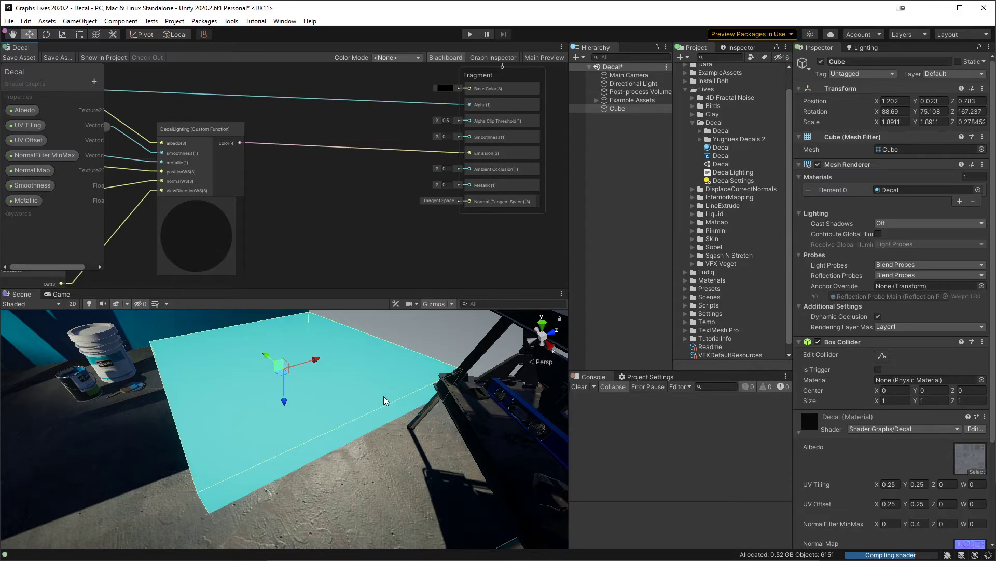
alt+drag(349, 347, 409, 371)
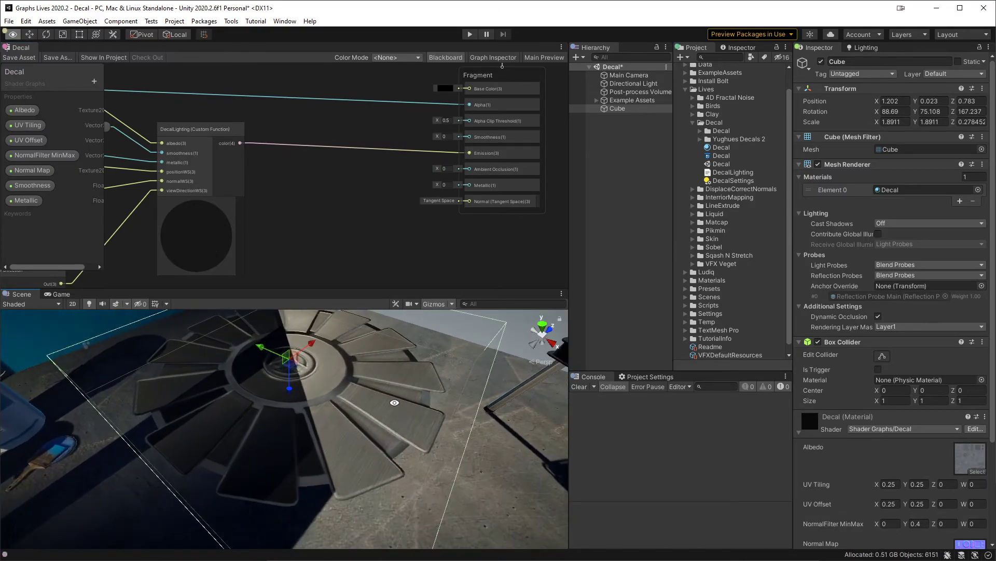
alt+drag(350, 390, 534, 414)
scroll(342, 396, down, 6)
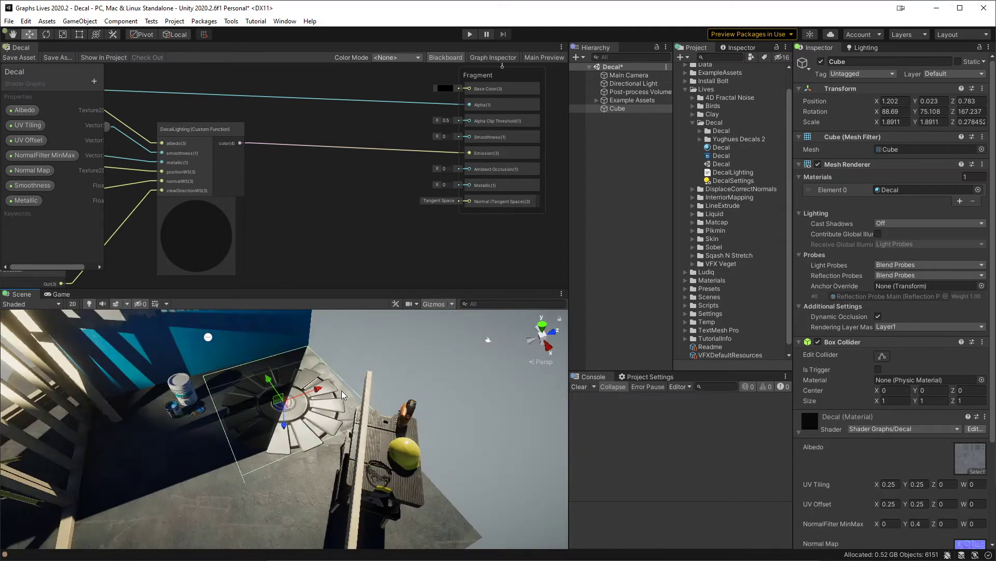
scroll(343, 396, up, 3)
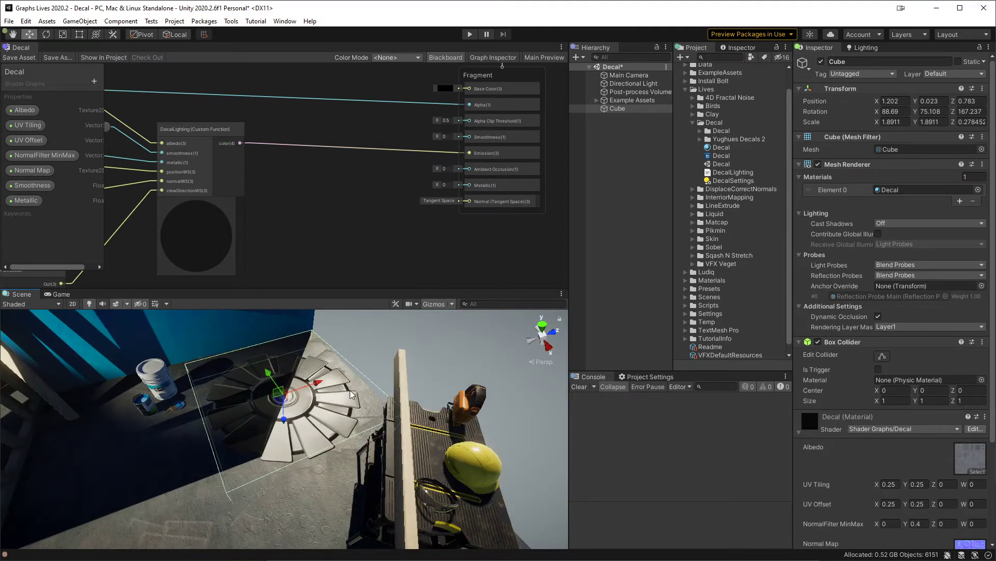
right_click(636, 133)
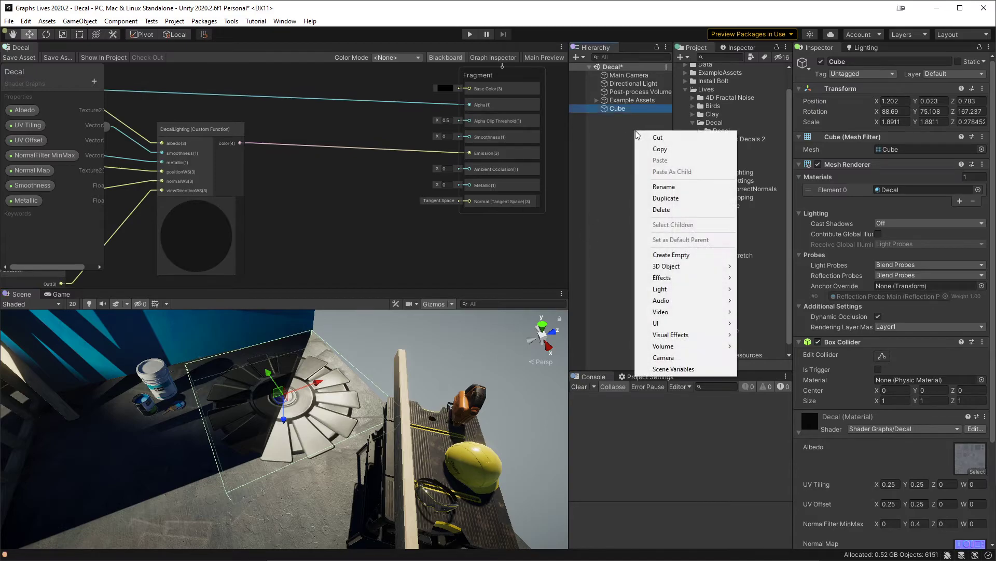
mouse_move(693, 271)
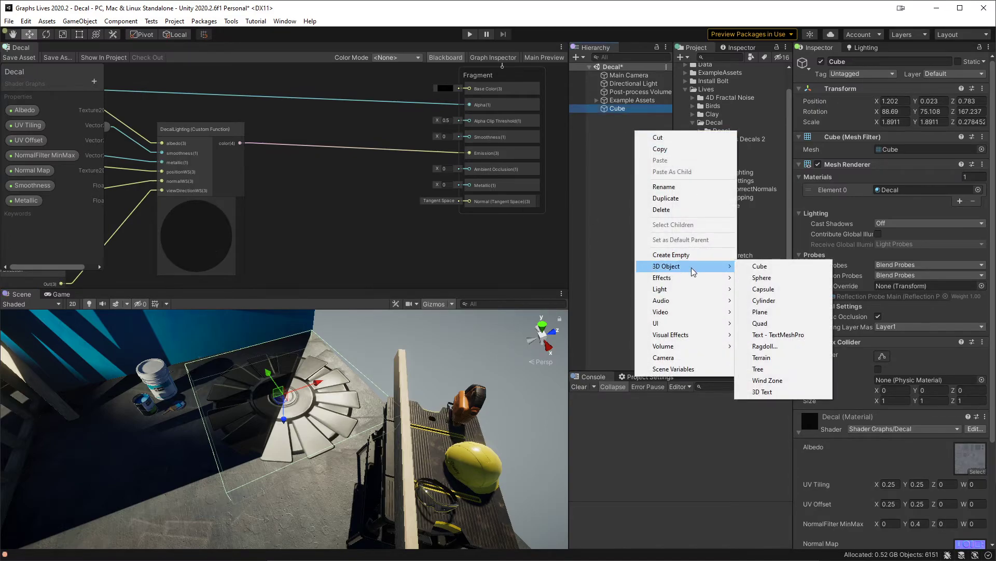
click(589, 172)
Step: Set the decal Cube's X and Y scale to 0.5 and bring the smaller decal into view
click(630, 111)
click(908, 124)
text(0.5)
key(Tab)
text(0.5)
scroll(312, 379, up, 5)
scroll(332, 386, down, 3)
scroll(344, 385, up, 3)
alt+drag(355, 388, 361, 408)
drag(289, 436, 314, 369)
Step: Add a Quad 3D object to the Decal scene at the root level
click(620, 167)
right_click(620, 164)
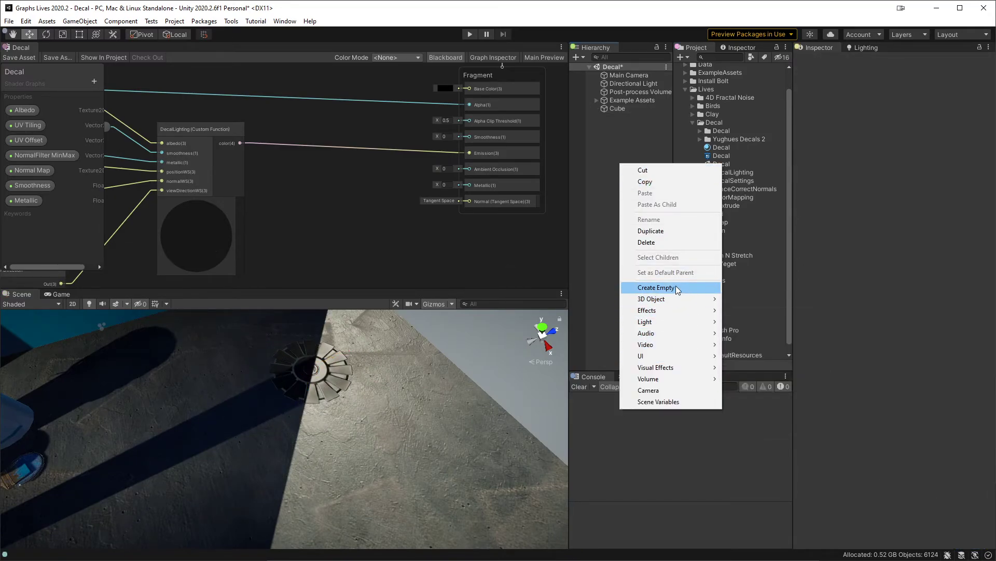
mouse_move(680, 299)
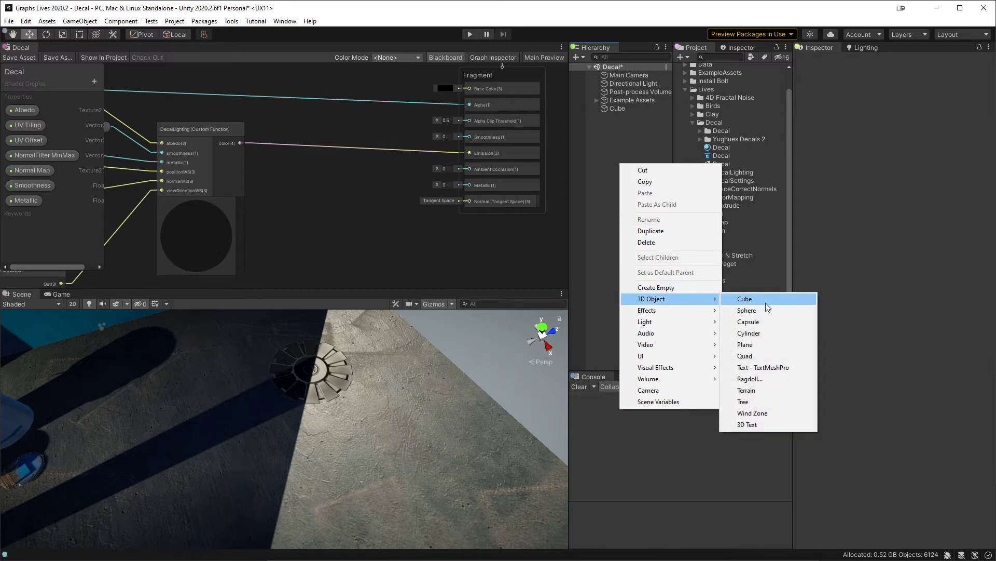
click(755, 355)
Step: Place the Quad flat on the ground next to the cube decal, with X rotation 90 and scale about 0.37
mouse_move(469, 362)
alt+mouse_down()
mouse_move(485, 393)
mouse_move(494, 326)
mouse_move(480, 359)
alt+mouse_up()
drag(289, 404, 409, 343)
key(e)
key(w)
drag(285, 406, 274, 447)
key(r)
key(ctrl+z)
key(w)
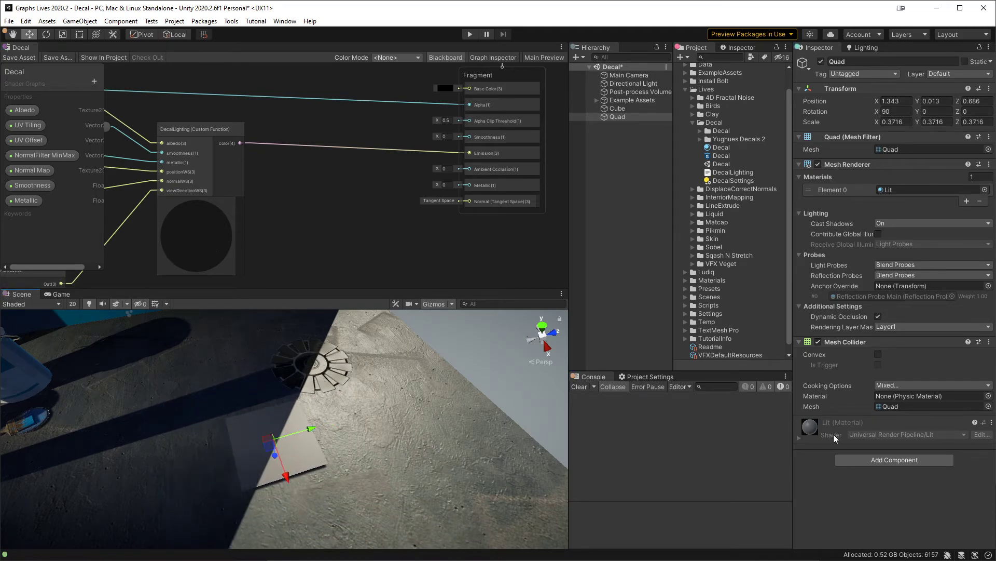
Step: Create a material named DecalQuad in the Lives/Decal folder and apply it to the Quad in the scene
right_click(715, 123)
mouse_move(787, 146)
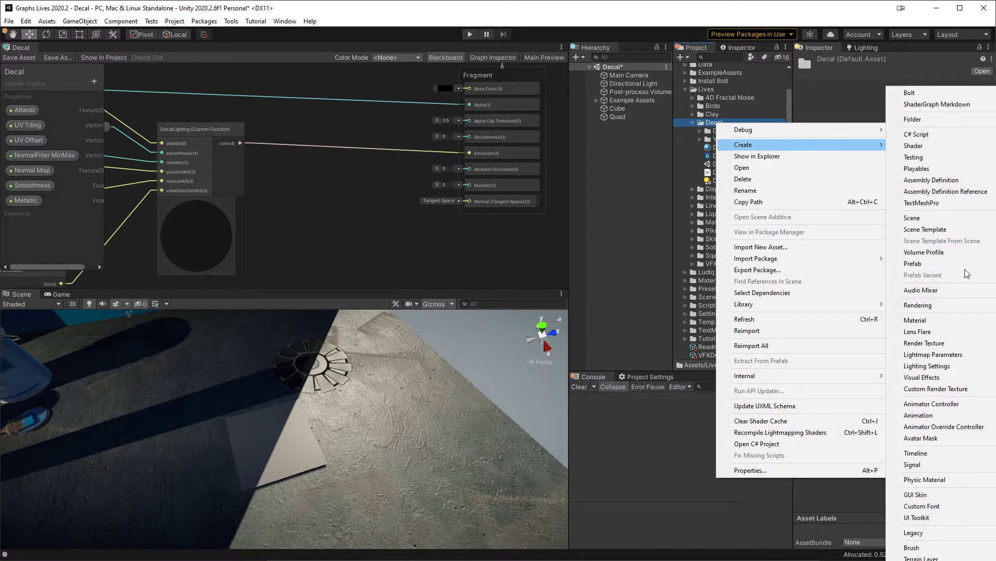
click(916, 319)
text(DecalQuad)
key(Return)
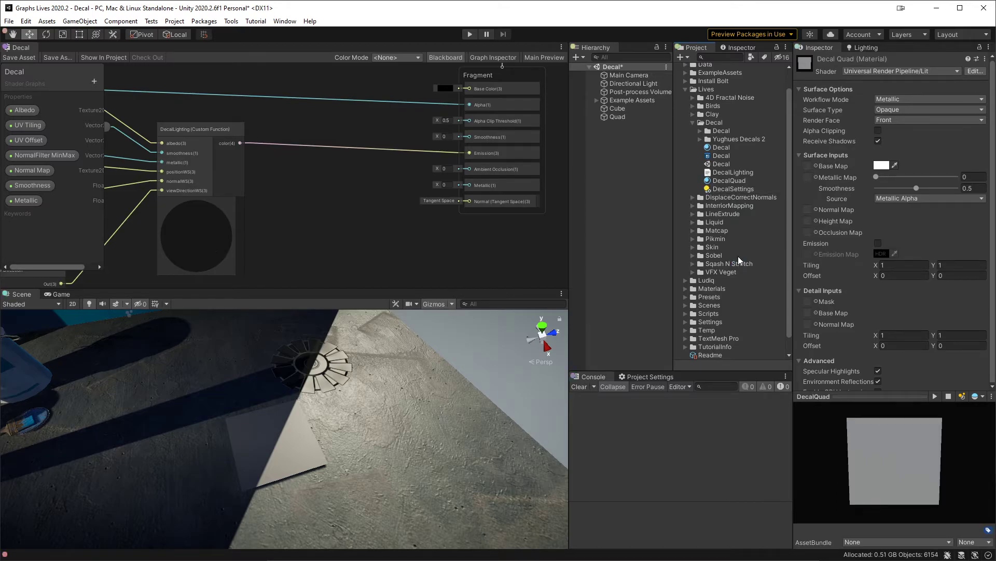
drag(745, 182, 282, 456)
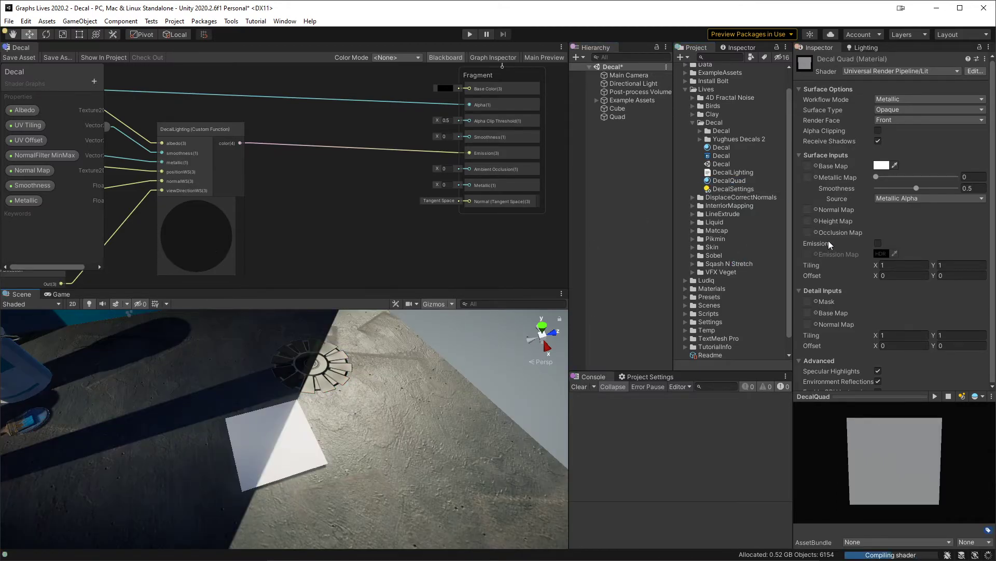
Step: Assign the Yughues Decals 2 diffuse texture to DecalQuad's Base Map and the normal texture to its Normal Map
click(700, 139)
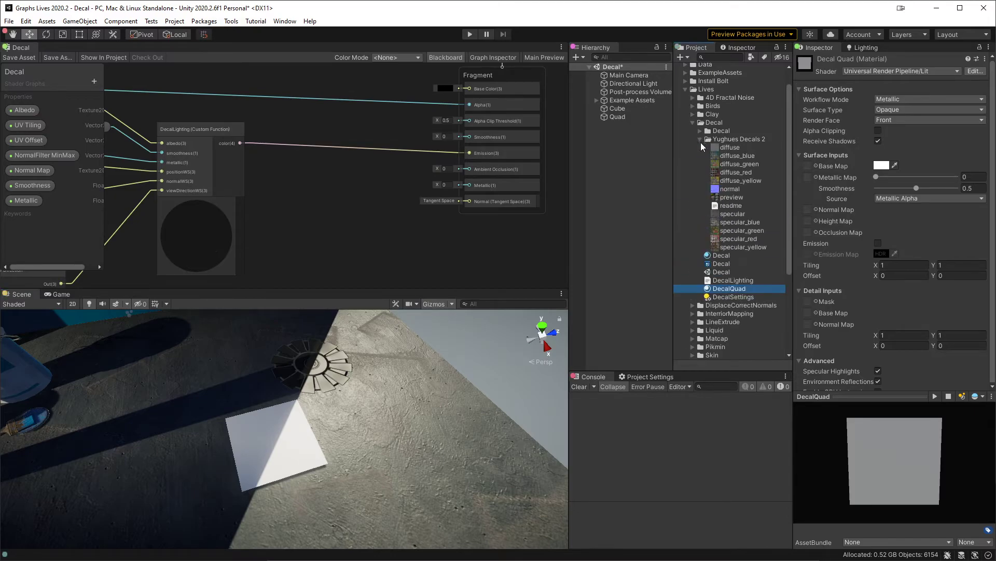
drag(717, 145, 805, 166)
drag(717, 189, 805, 210)
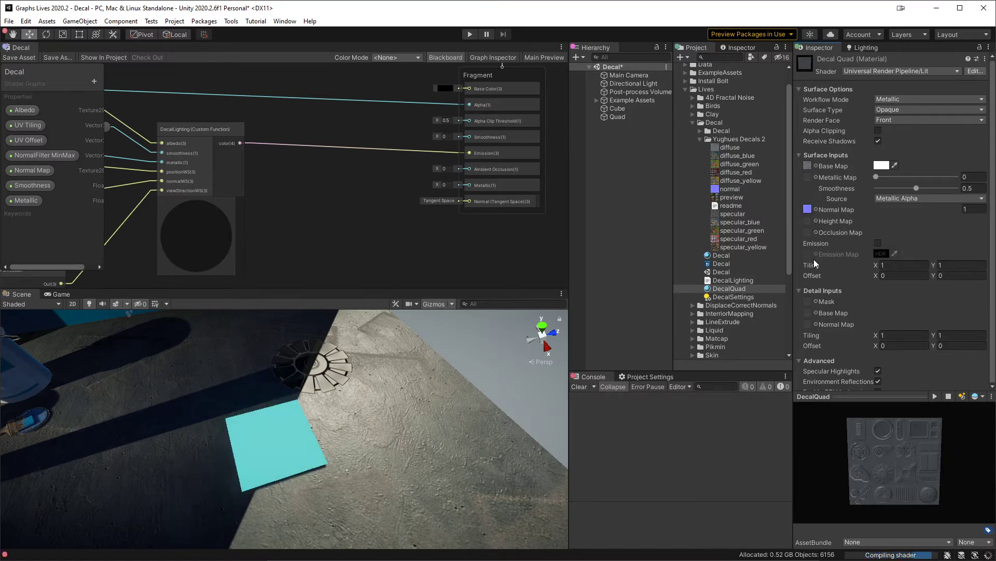
Step: Set the DecalQuad material's surface type to Transparent and enable Alpha Clipping
click(904, 109)
click(911, 133)
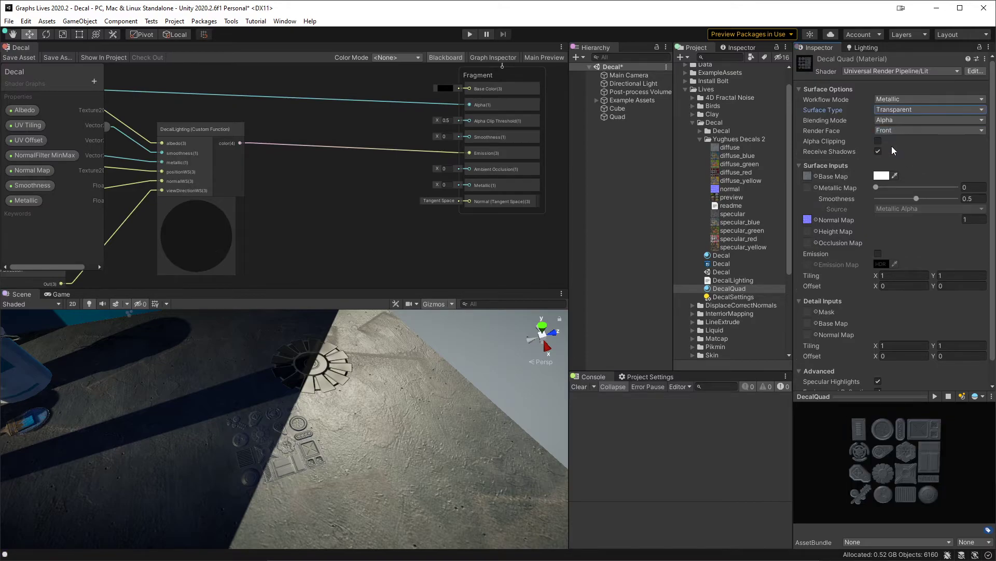
click(878, 141)
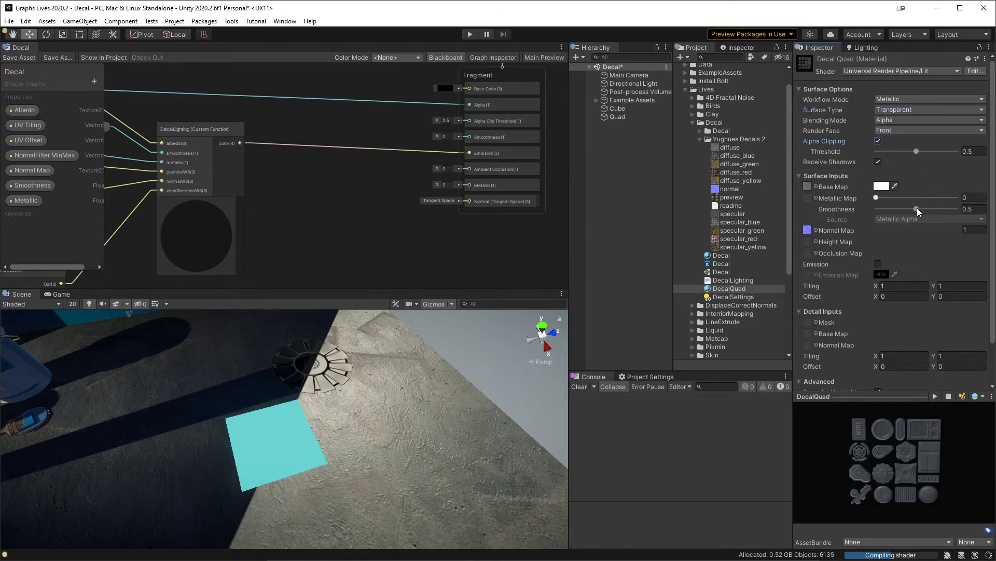
Step: Set DecalQuad's main tiling to X 0.25, Y 0.25 and its offset to X 0.25, Y 0.25
click(912, 286)
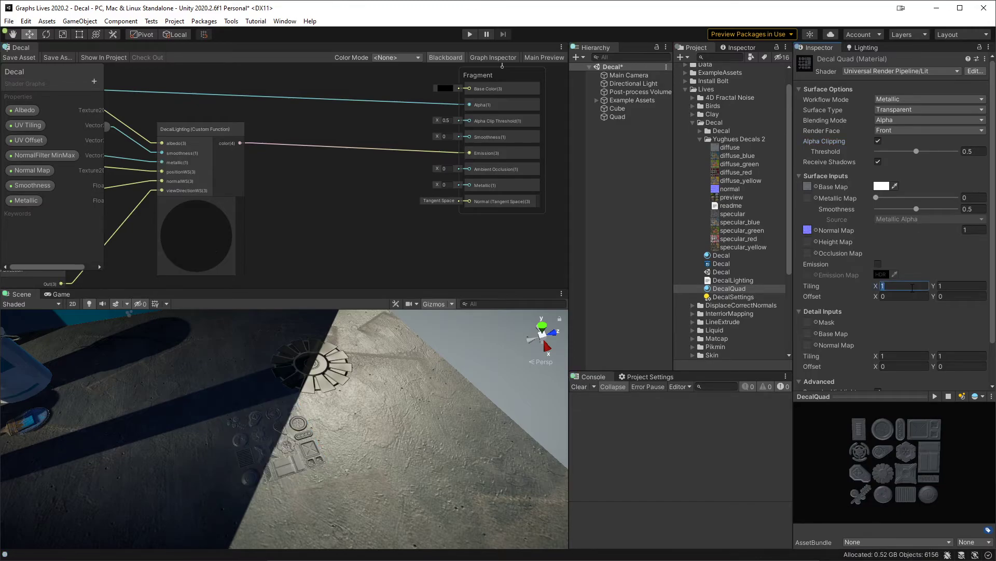
text(0.25)
key(Tab)
text(0.25)
key(Tab)
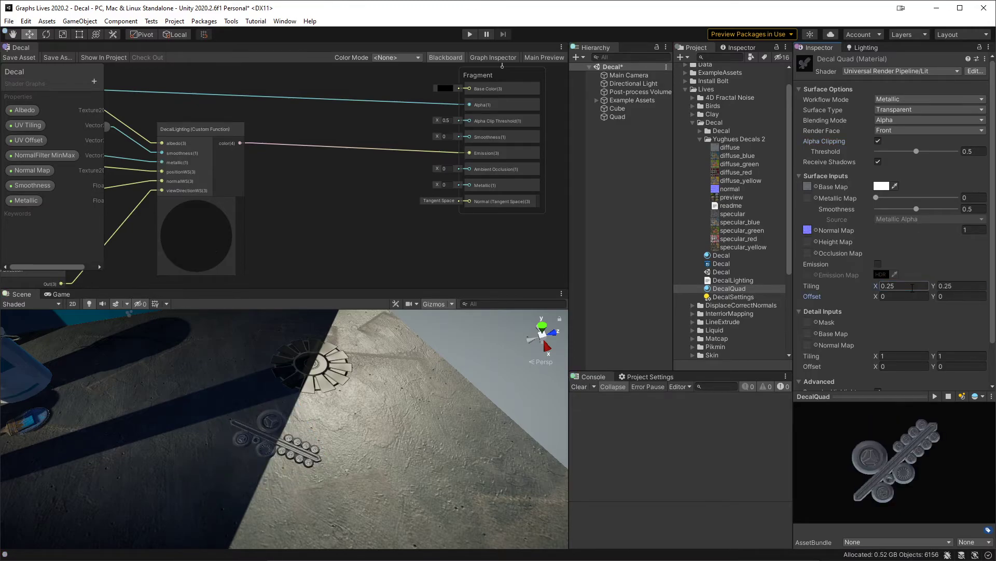
text(0.25)
key(Tab)
text(0.25)
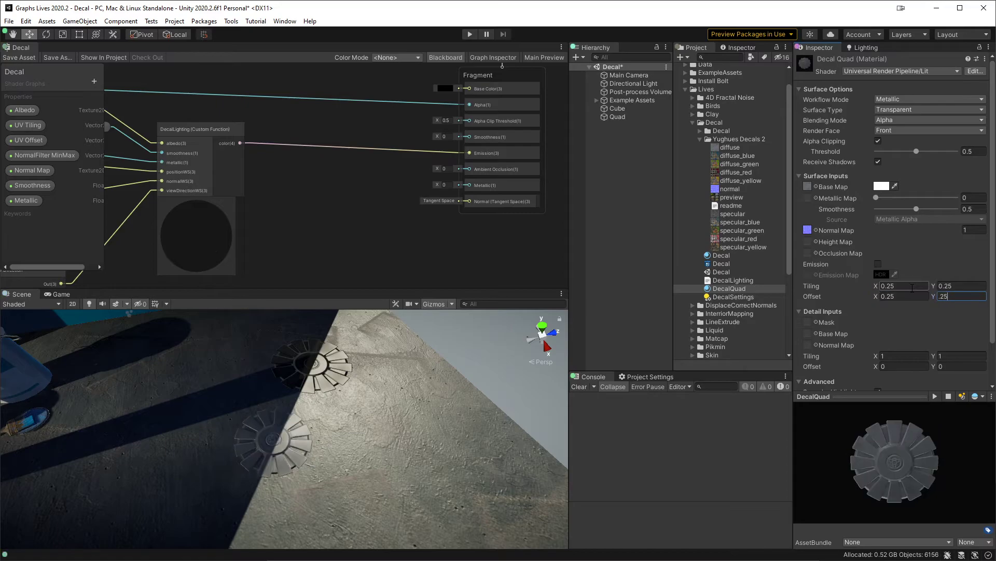
Step: Lower DecalQuad's smoothness to about 0.2 and compare the quad with the cube decal from several angles
middle_drag(377, 426, 390, 420)
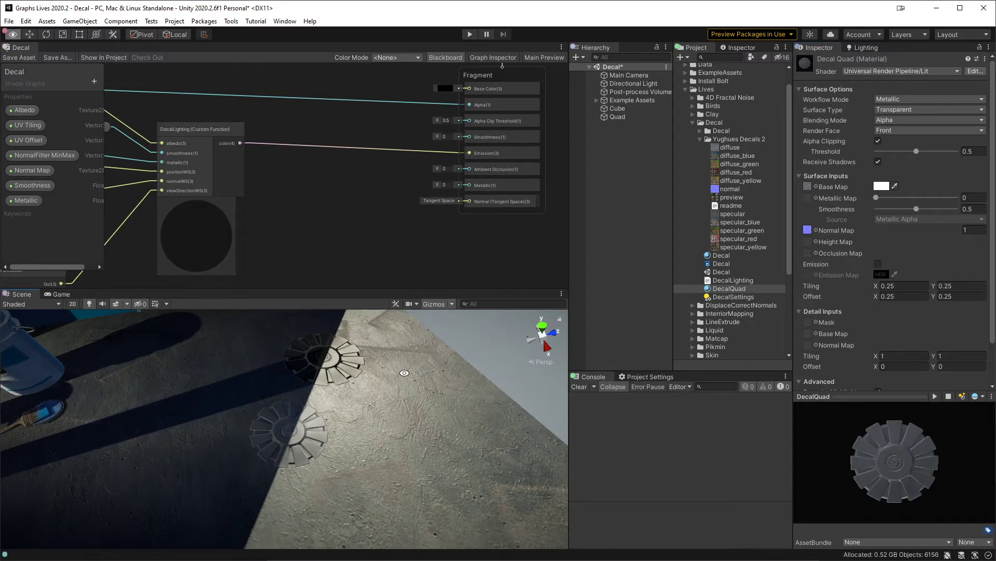
right_drag(404, 373, 404, 372)
key(w)
drag(917, 208, 893, 217)
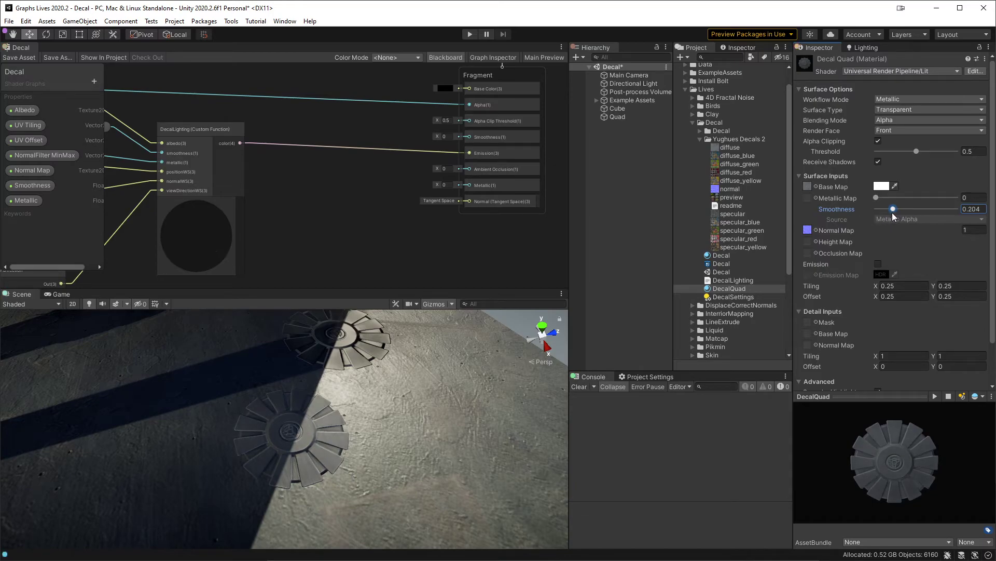
alt+drag(433, 446, 491, 436)
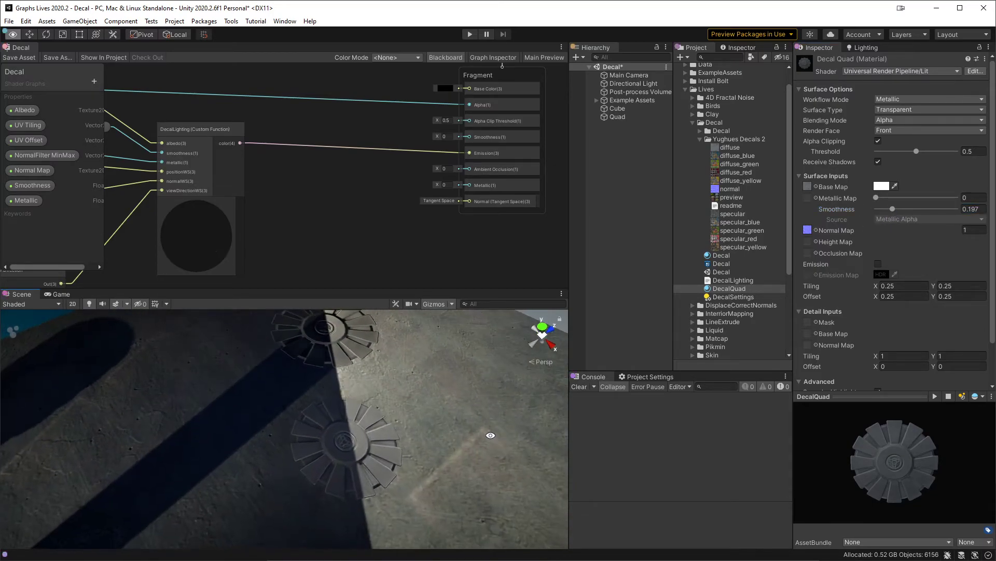
alt+right_drag(478, 363, 490, 451)
alt+drag(490, 450, 414, 397)
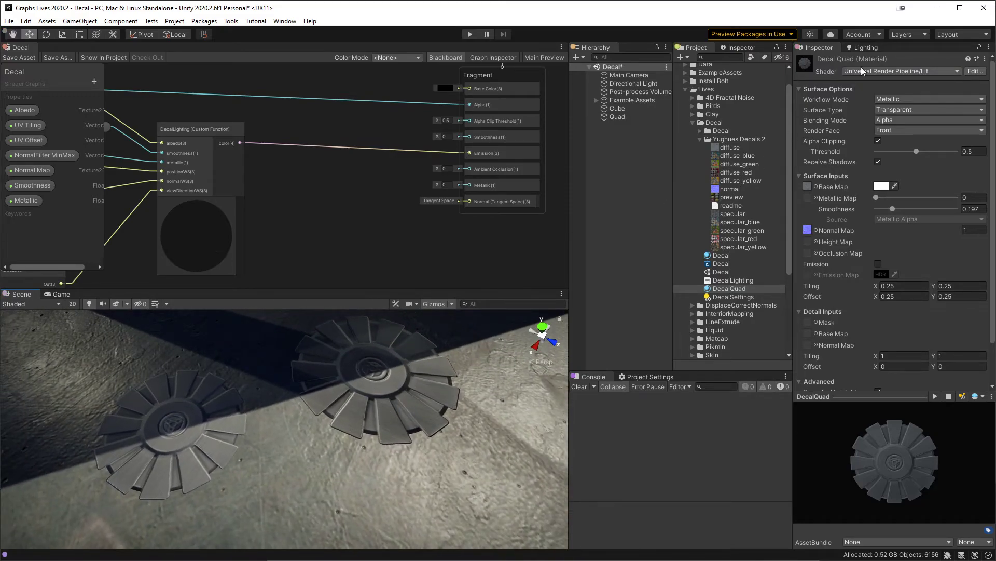
Step: Clear the scene's baked lighting data to compare both decals without it, and generate the lighting again
click(870, 47)
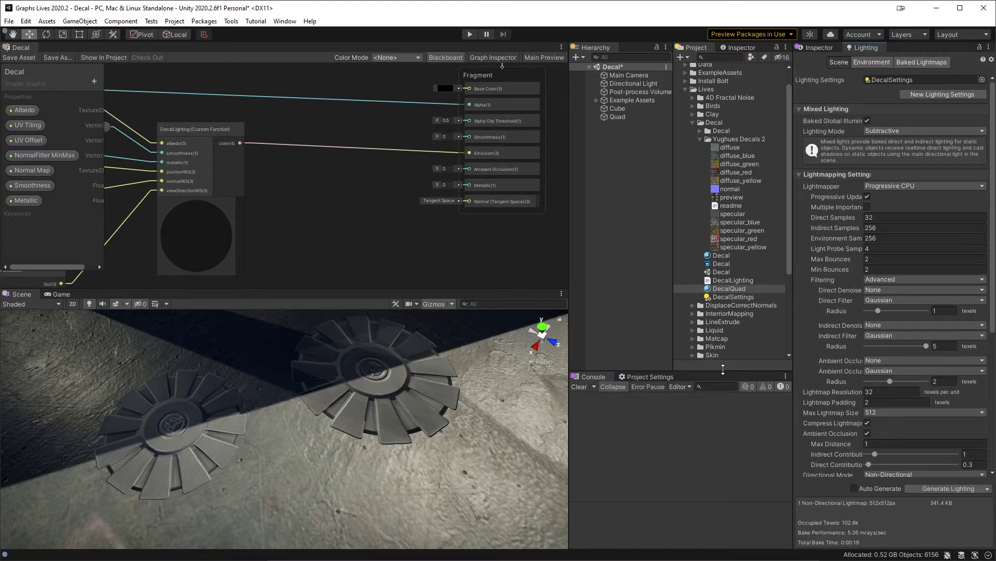
click(988, 489)
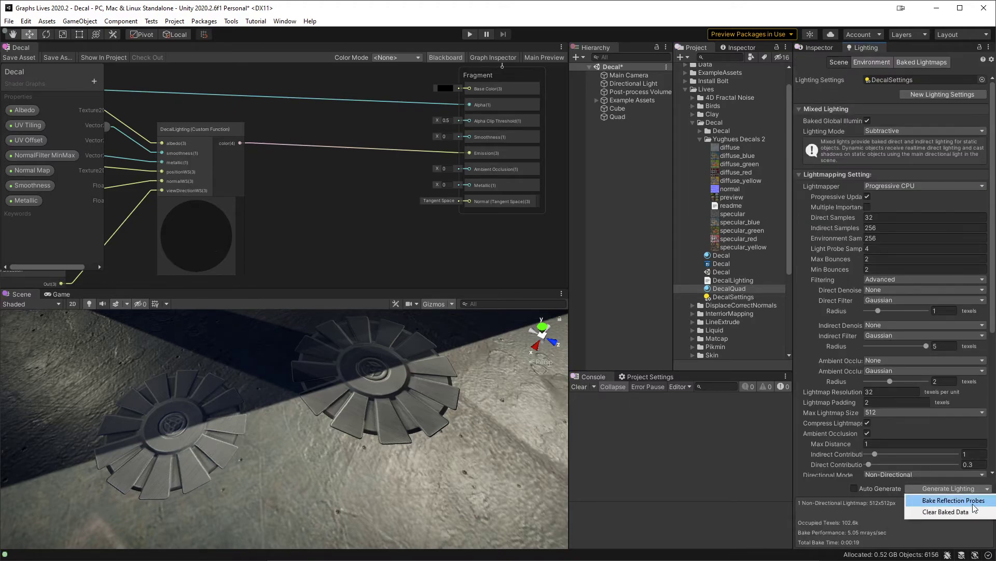
click(958, 511)
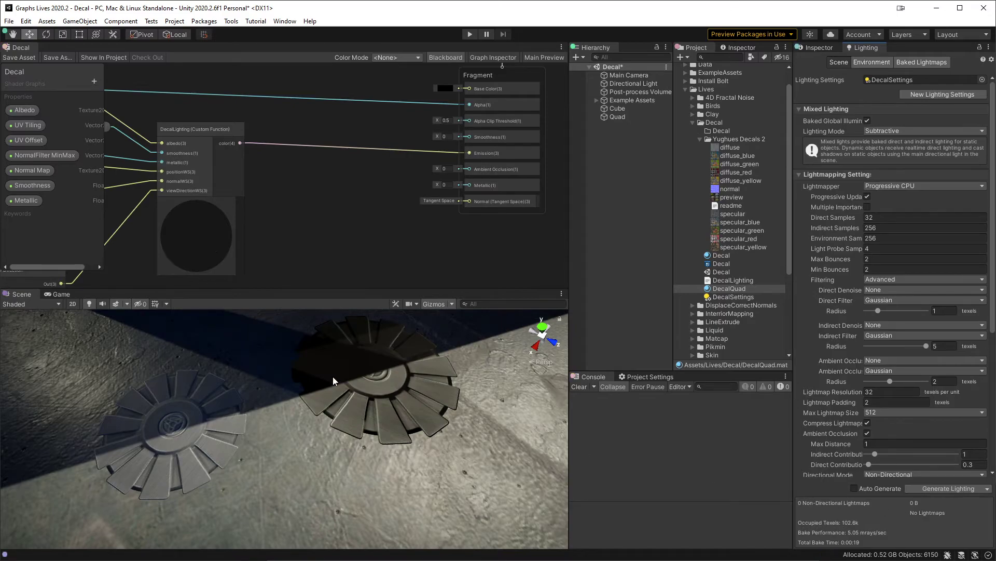
middle_drag(309, 378, 342, 394)
scroll(341, 394, down, 10)
scroll(330, 405, up, 10)
scroll(329, 429, down, 5)
scroll(329, 428, up, 5)
middle_drag(496, 466, 455, 438)
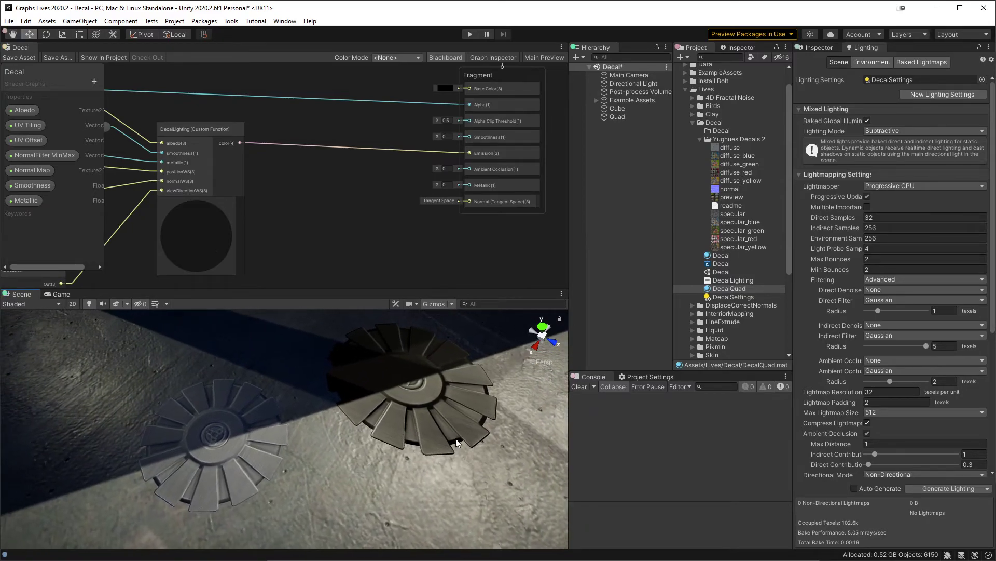
click(939, 488)
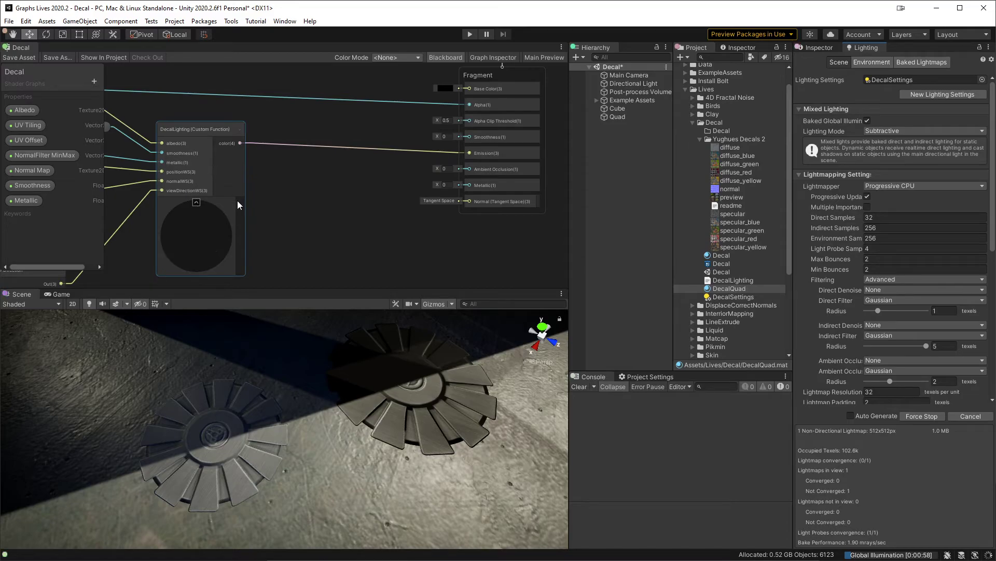
Step: In DecalLighting.hlsl, set inputData.bakedGI to half3(1,0,0), save, and check the decal's tint in the Unity scene
click(206, 136)
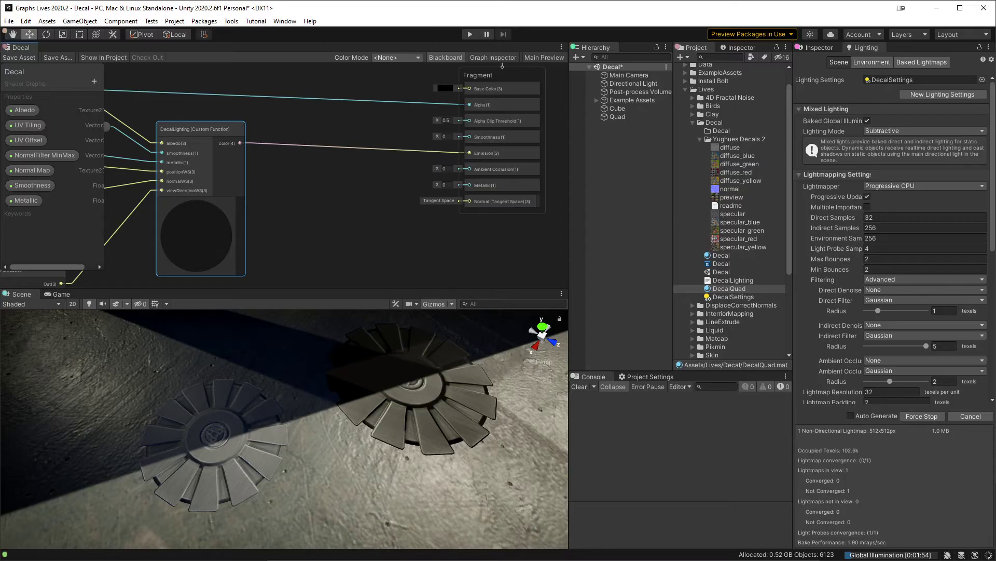
key(alt+Tab)
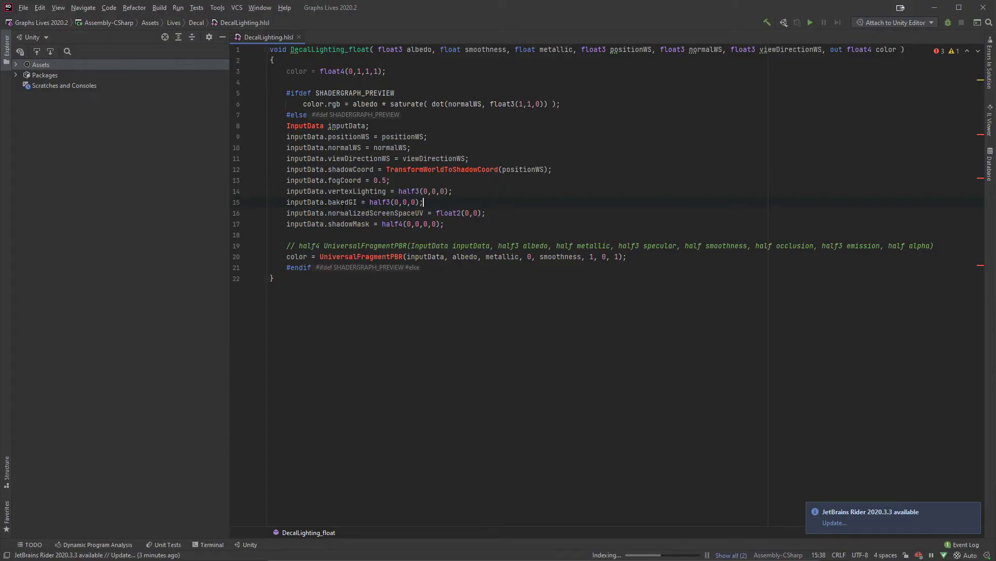
double_click(343, 203)
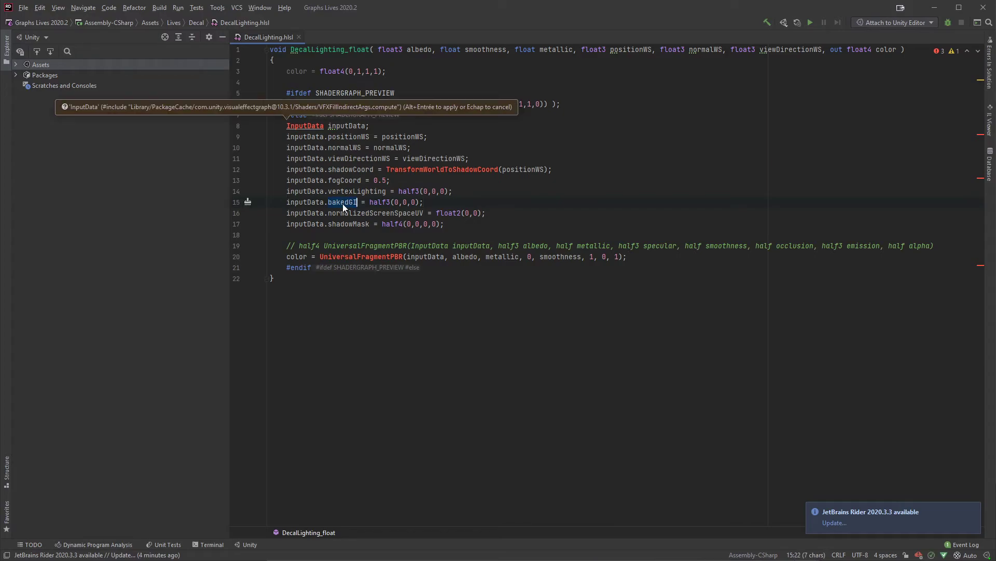
click(394, 202)
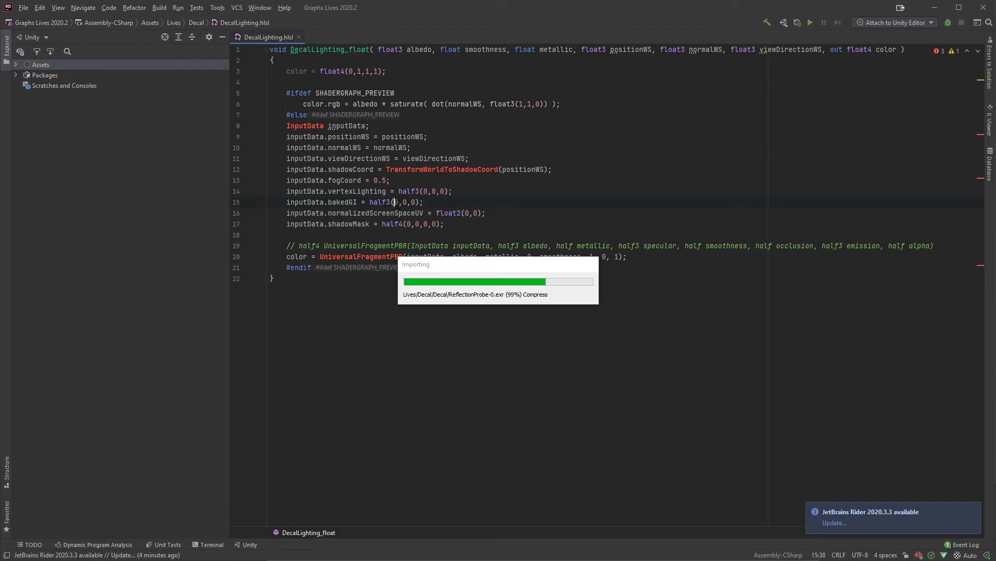
text(1)
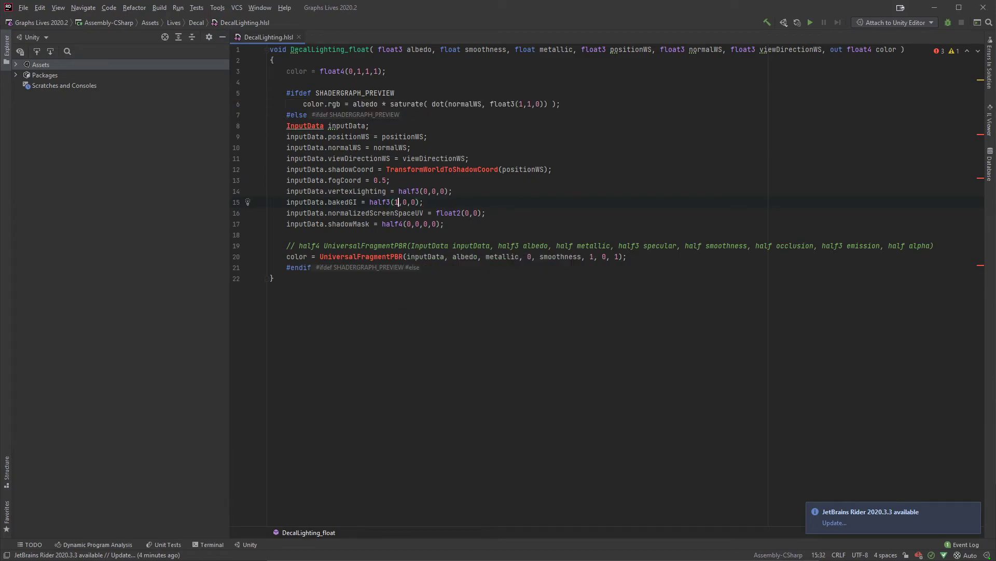
key(ctrl+s)
key(alt+Tab)
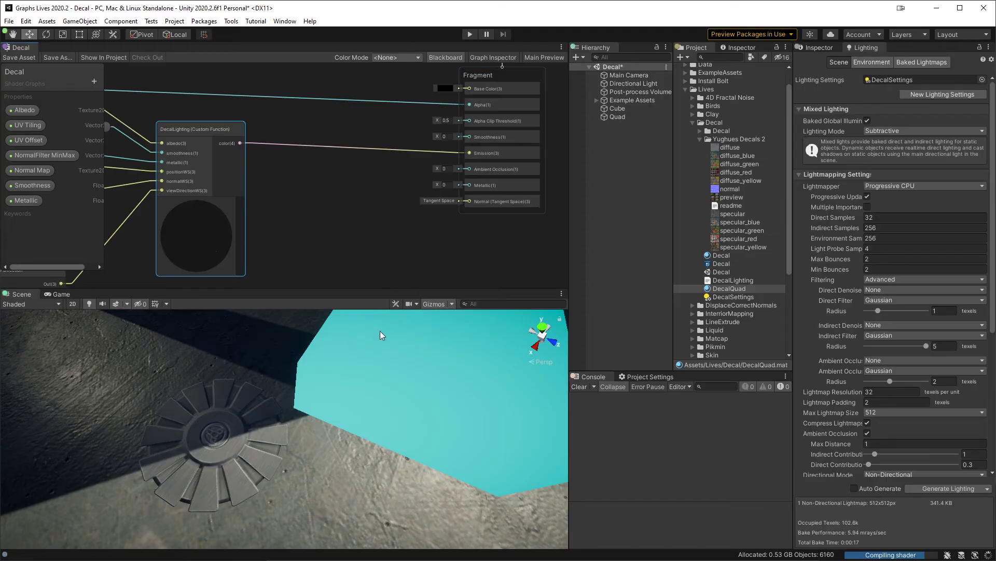
alt+drag(394, 384, 434, 378)
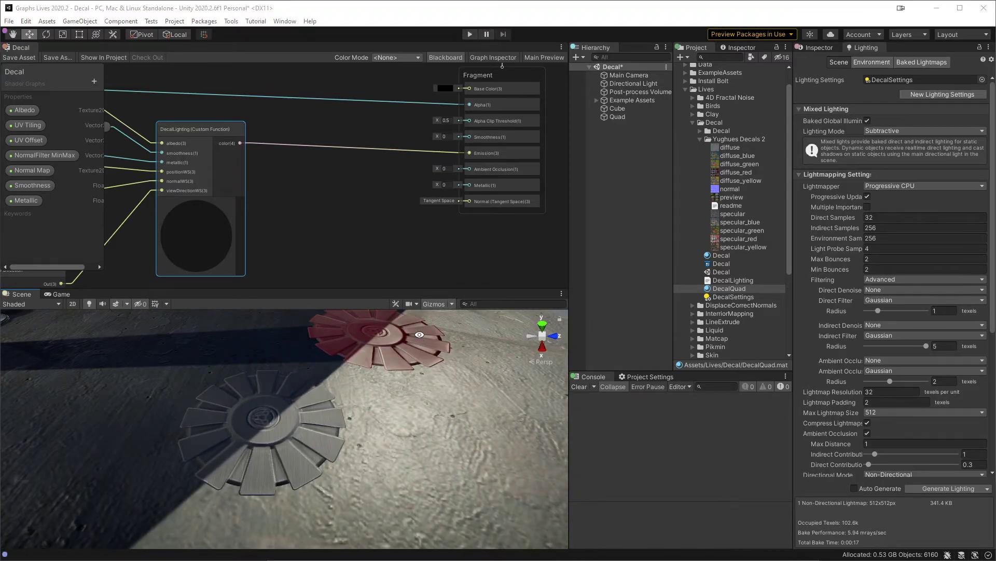
Step: Restore inputData.bakedGI to half3(0,0,0) in DecalLighting.hlsl and compare both decals again in the Unity scene
key(alt+Tab)
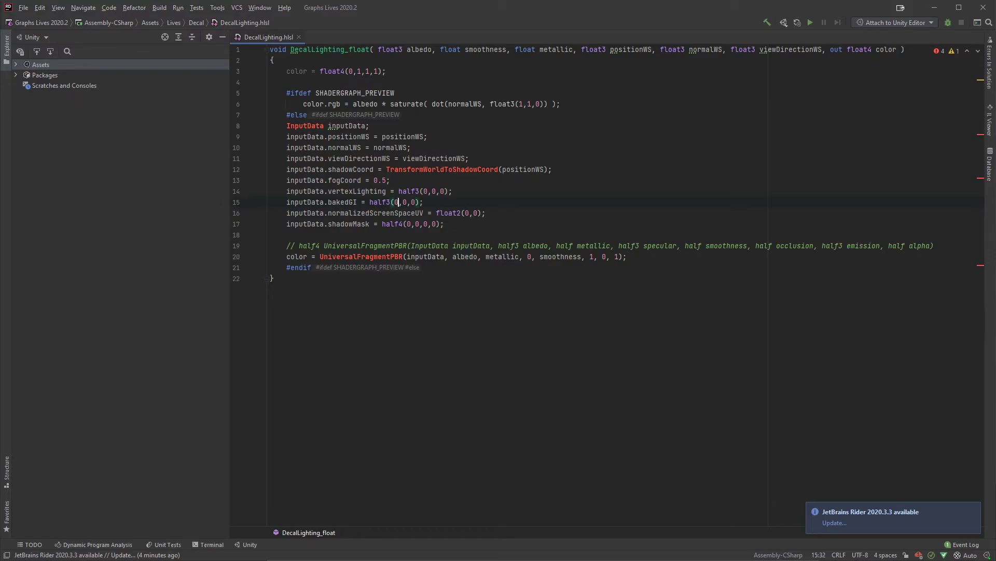
key(alt+Tab)
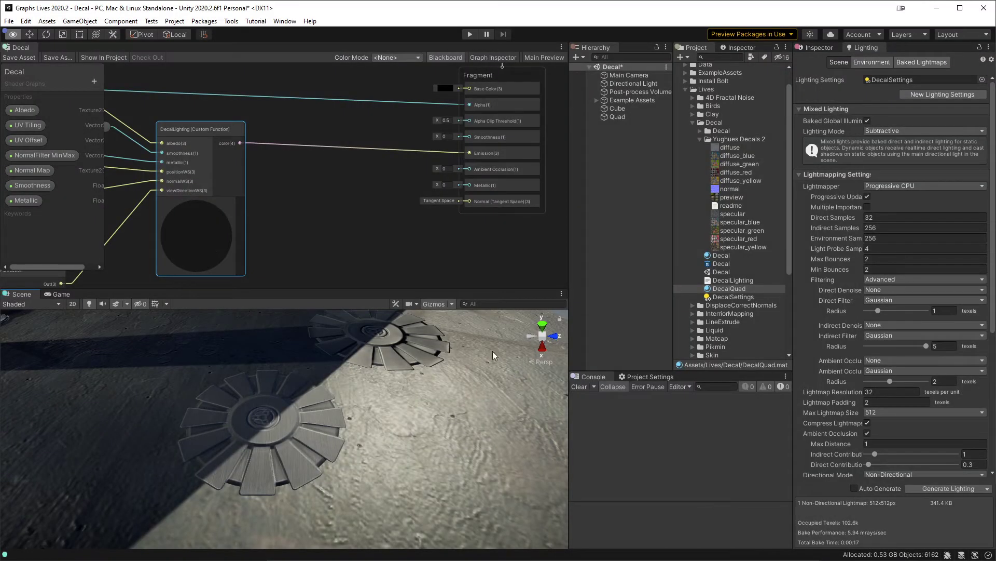
middle_drag(444, 348, 440, 354)
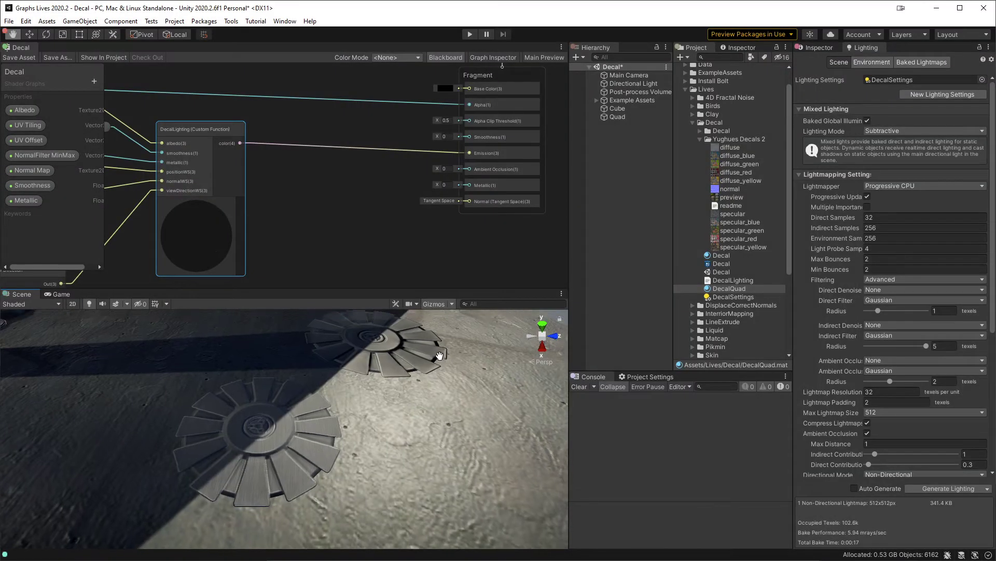
scroll(440, 354, down, 4)
alt+drag(424, 357, 371, 410)
alt+right_drag(372, 410, 367, 453)
alt+middle_drag(367, 452, 388, 422)
Step: Assign the black Avoidance texture as the Occlusion Map of the Quad's DecalQuad material
click(628, 117)
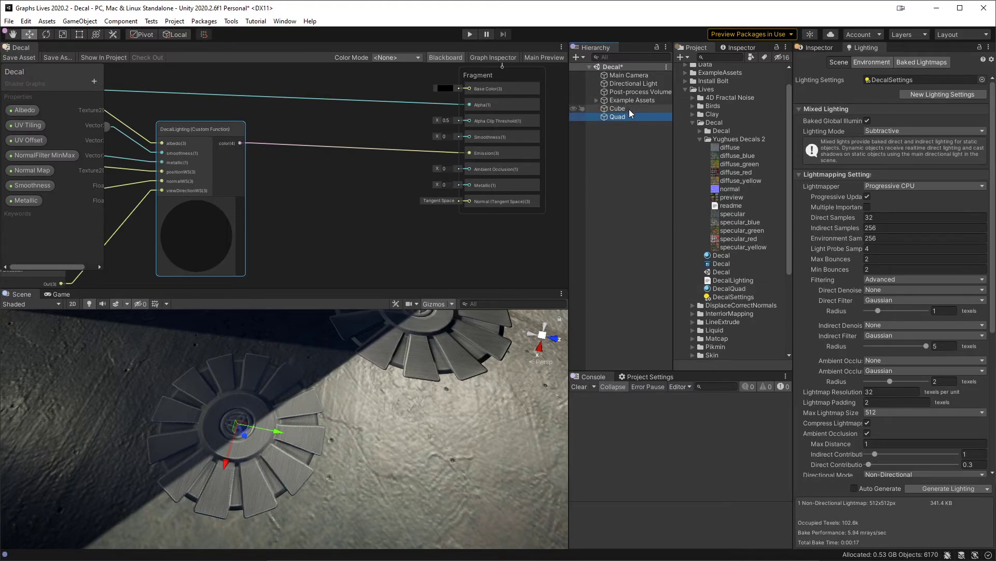
click(817, 48)
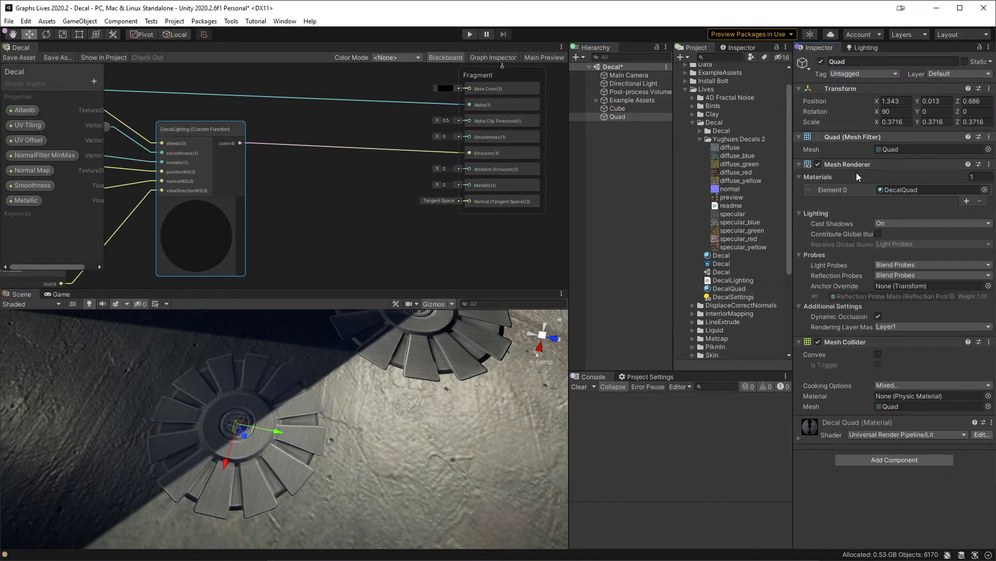
click(835, 422)
scroll(839, 429, down, 10)
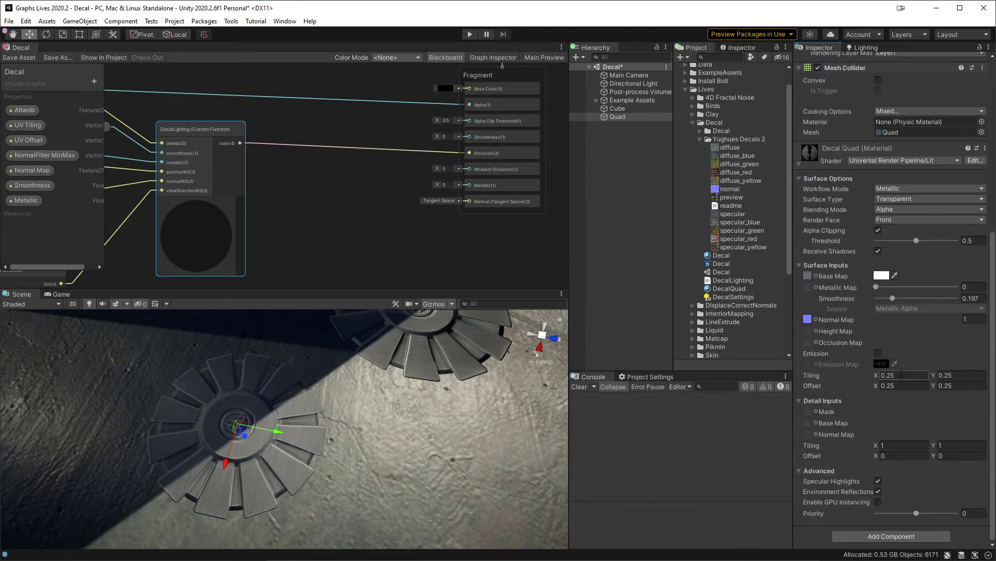
click(842, 342)
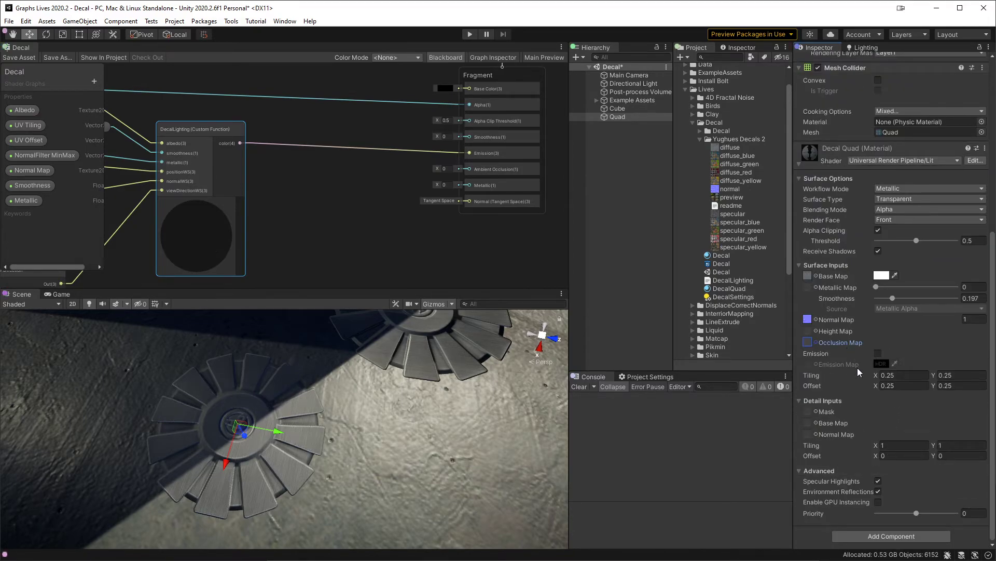
click(816, 343)
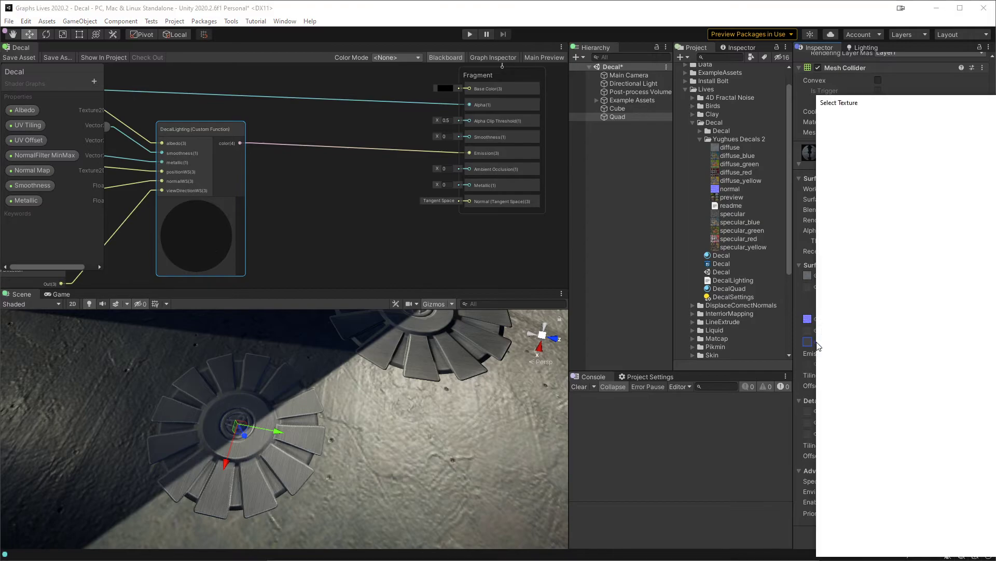
drag(991, 101, 629, 83)
scroll(643, 251, down, 5)
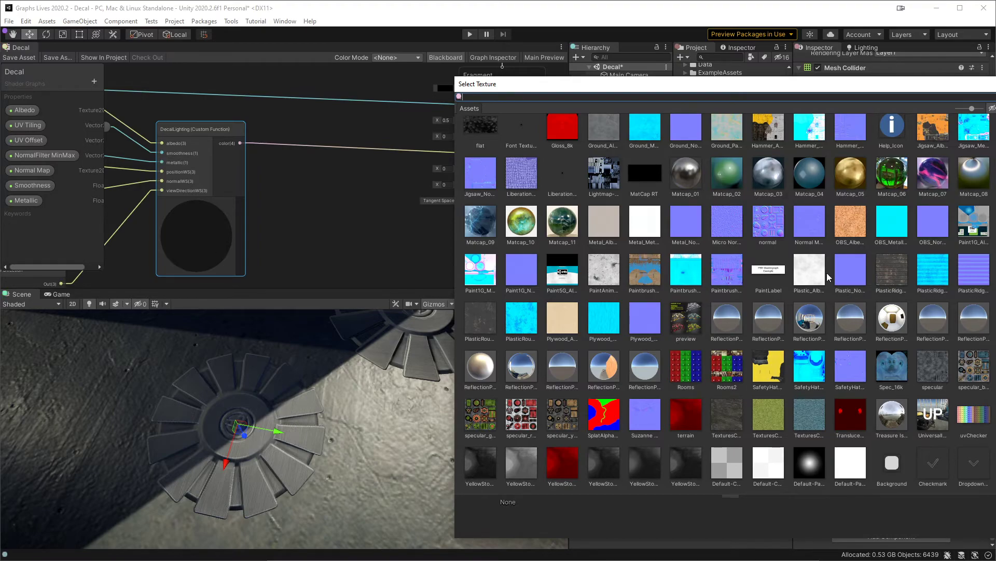
scroll(813, 275, down, 1)
scroll(659, 344, up, 4)
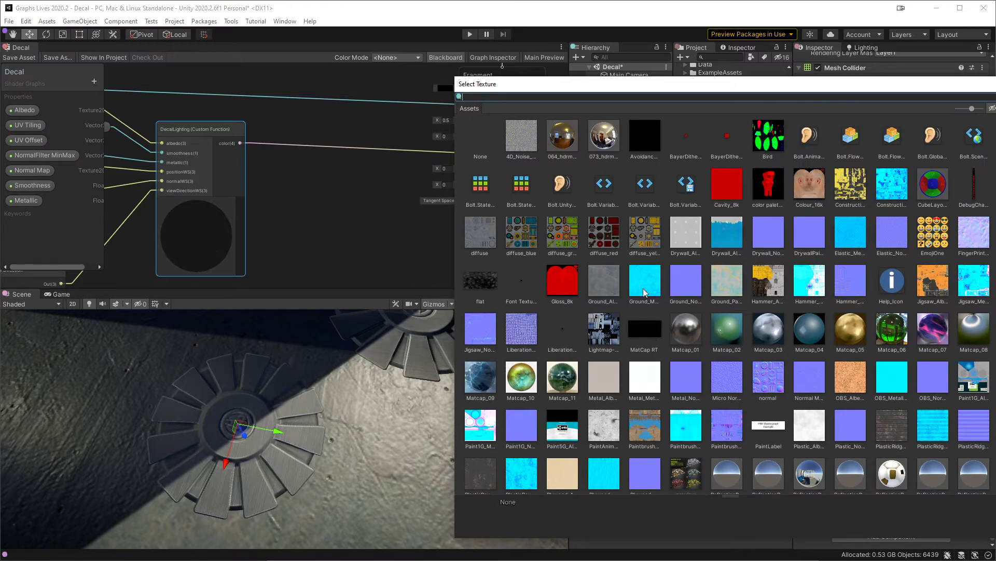
double_click(648, 132)
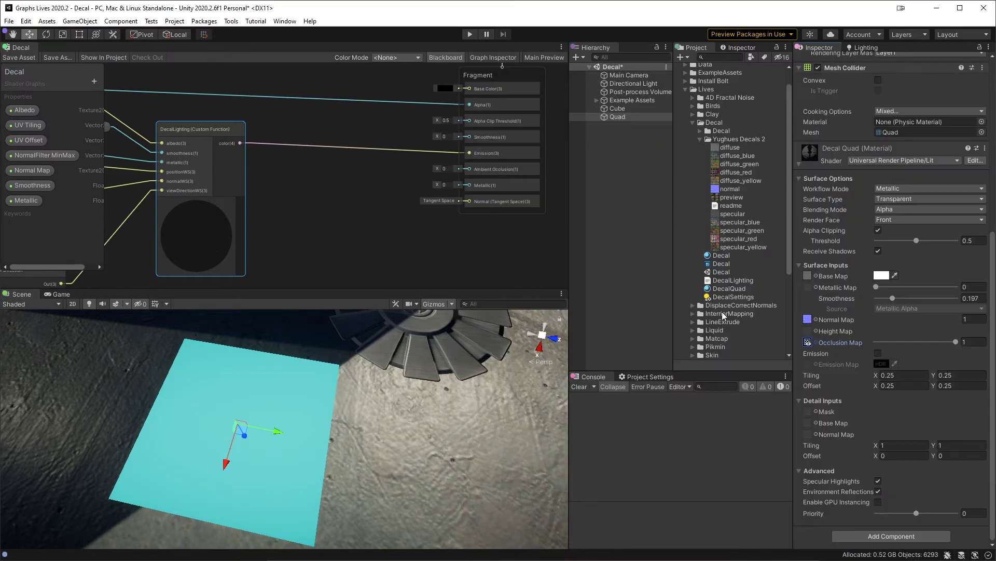
Step: Set DecalQuad's smoothness to about 0.24, leave the base map colour white, and compare the quad with the cube decal
middle_drag(436, 405, 402, 446)
alt+right_drag(403, 447, 428, 422)
alt+drag(429, 422, 459, 415)
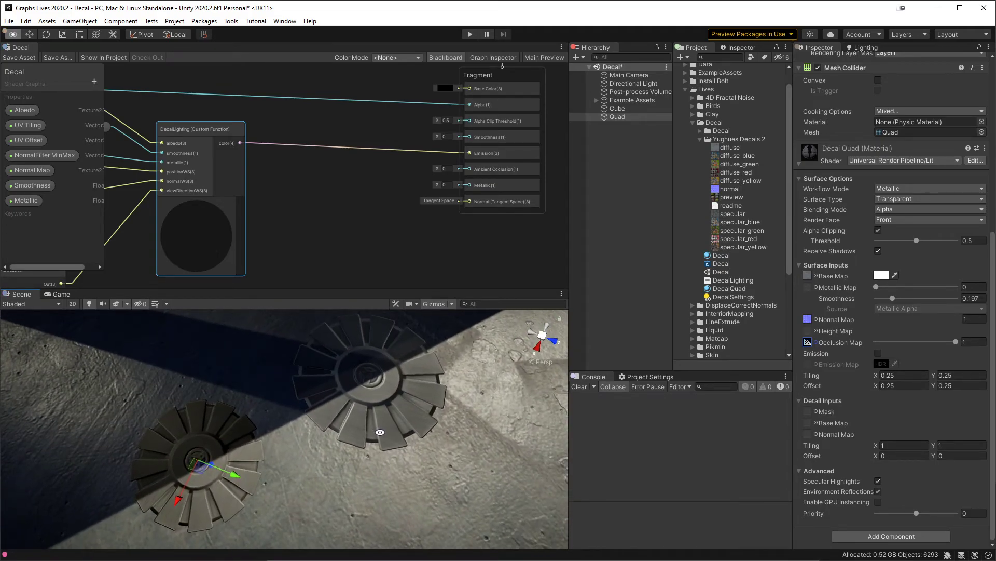
drag(889, 298, 896, 298)
alt+drag(515, 368, 446, 377)
click(881, 275)
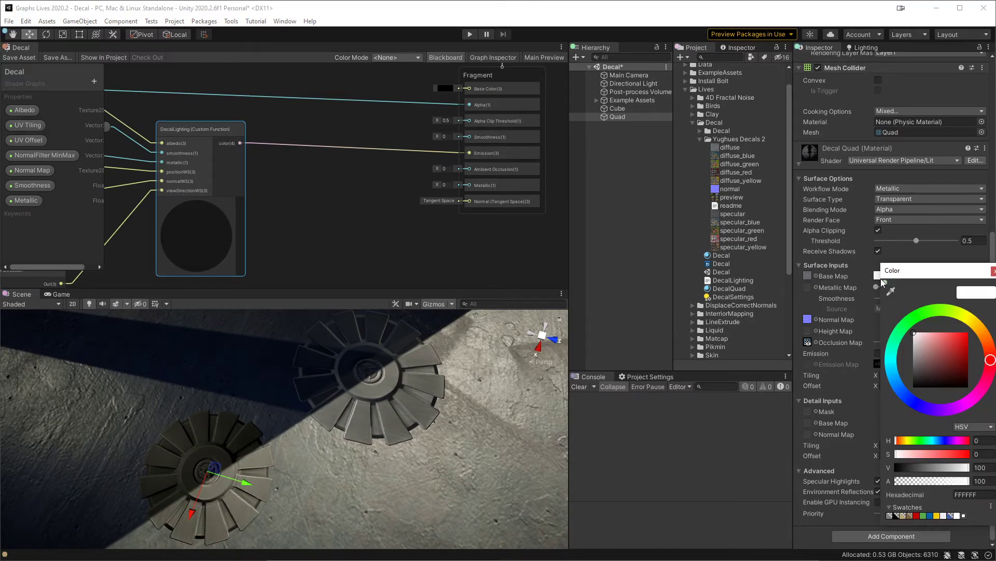
click(994, 271)
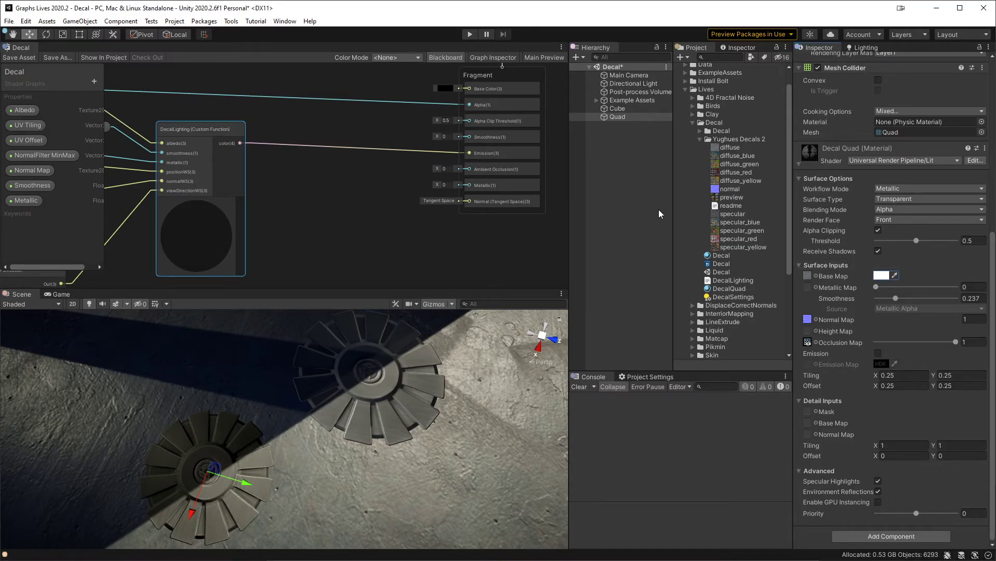
alt+drag(377, 437, 396, 455)
middle_drag(396, 464, 401, 429)
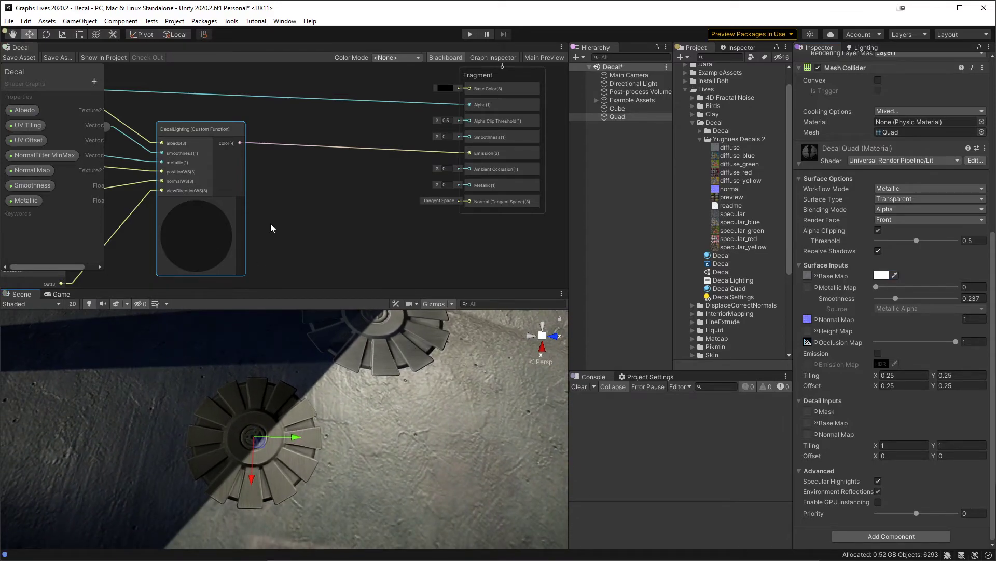
Step: In the Decal graph, set X to 1 on the Multiply node that follows the normal map sample, and save the graph
middle_drag(263, 233, 429, 317)
middle_drag(328, 106, 439, 108)
mouse_move(214, 147)
middle_down()
mouse_move(332, 154)
mouse_move(378, 172)
middle_up()
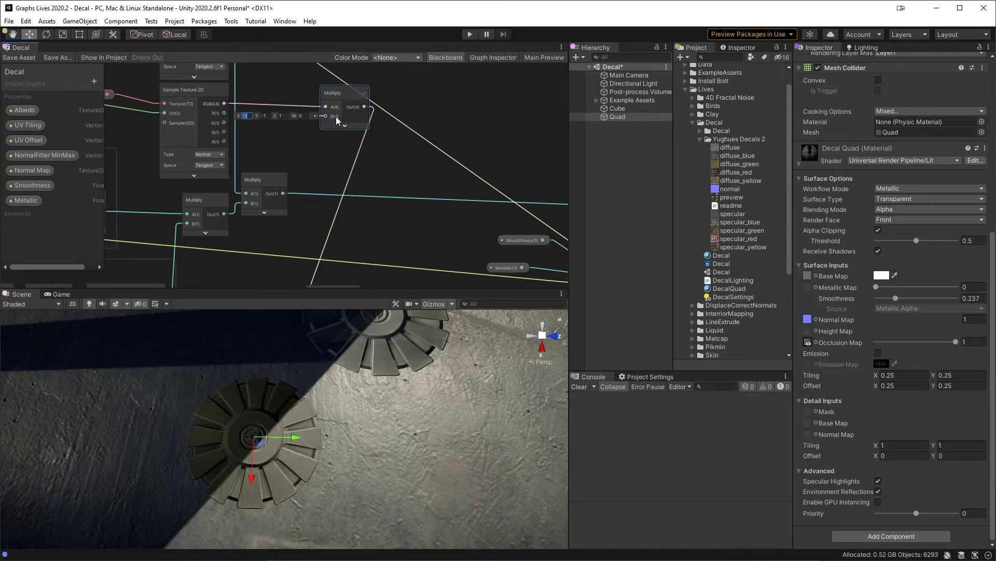
text(1)
click(21, 57)
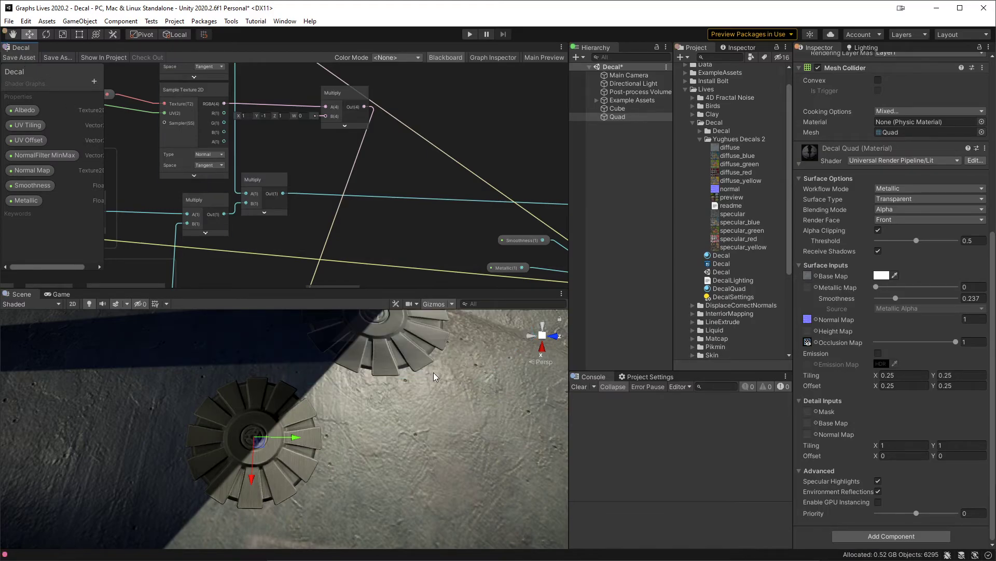
Step: Set Y to 1 on the same Multiply node, save the graph, and check the cube decal's shading at a low angle
middle_drag(419, 332, 416, 387)
alt+drag(432, 401, 303, 312)
scroll(438, 347, up, 4)
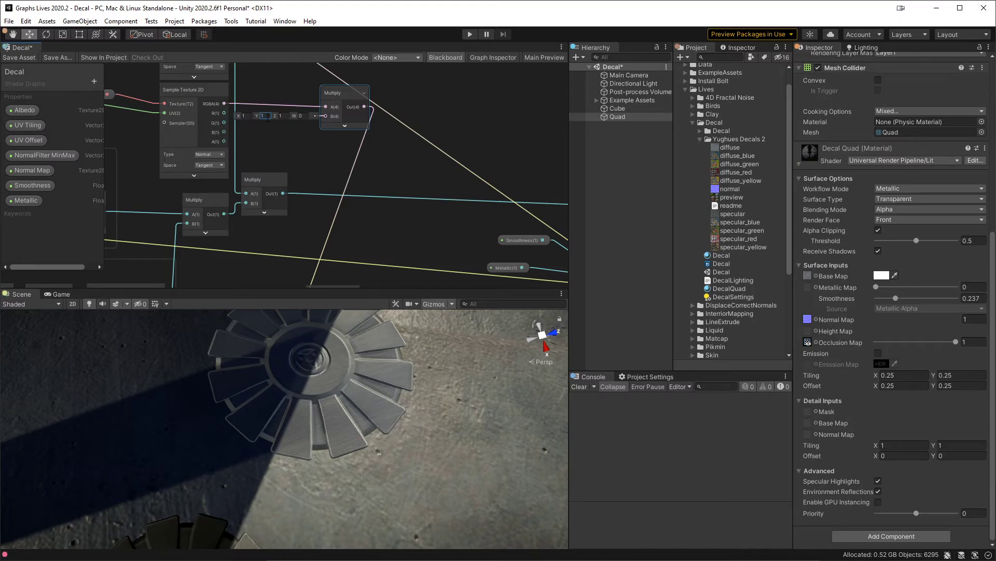
click(19, 57)
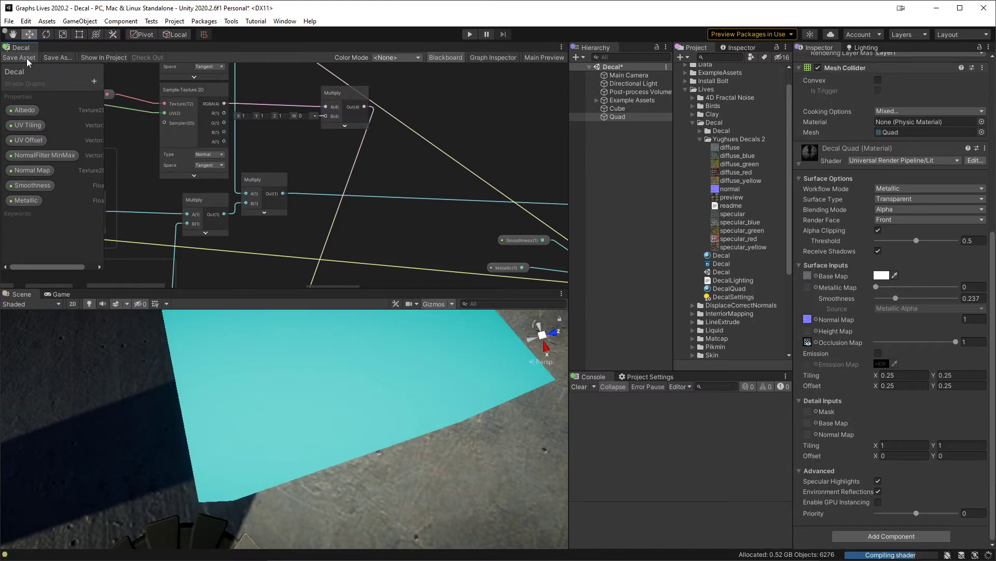
alt+drag(359, 419, 225, 375)
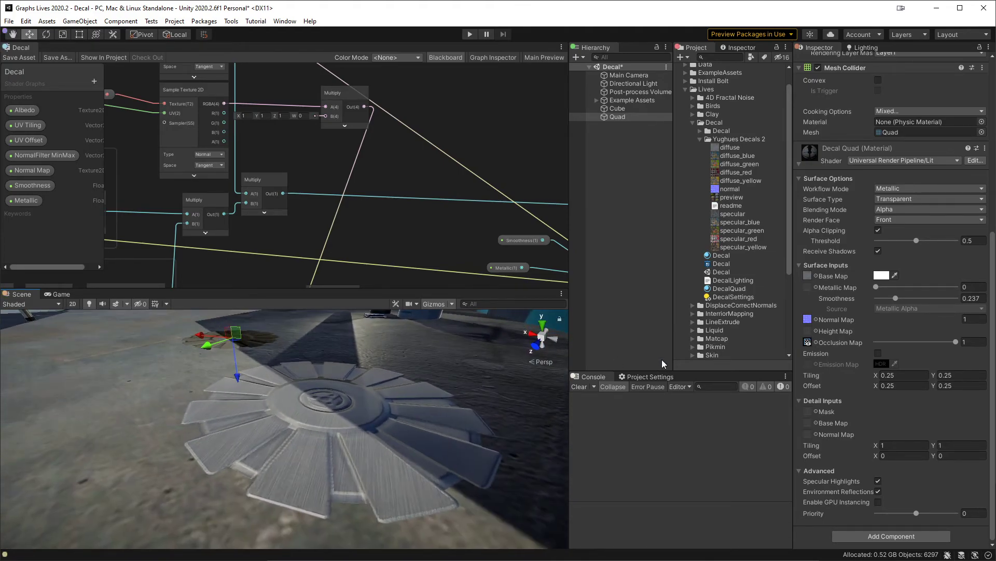
Step: Lower the Cube decal's smoothness to 0, and raise the Quad's DecalQuad smoothness to about 0.66 for comparison
click(628, 108)
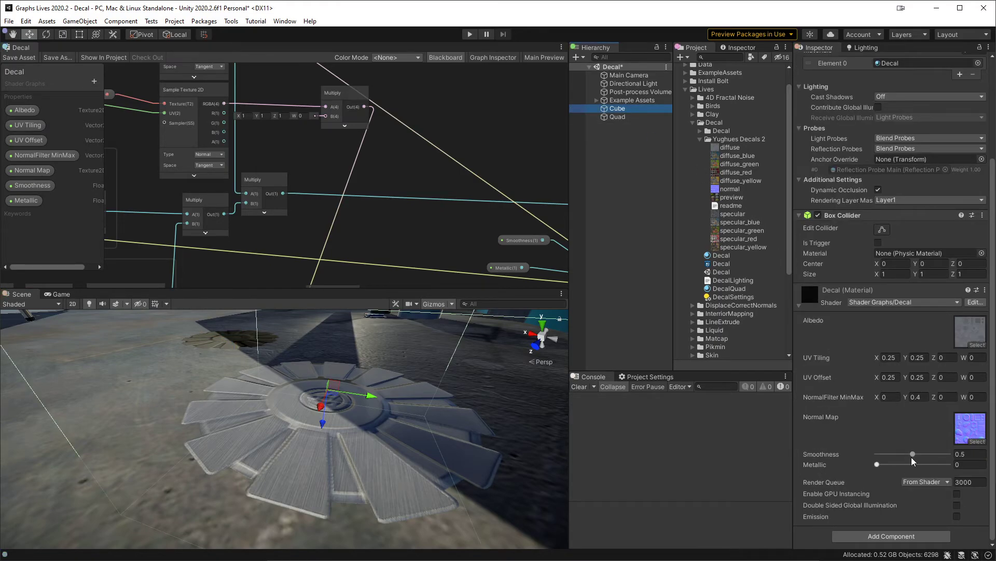
drag(914, 455, 877, 455)
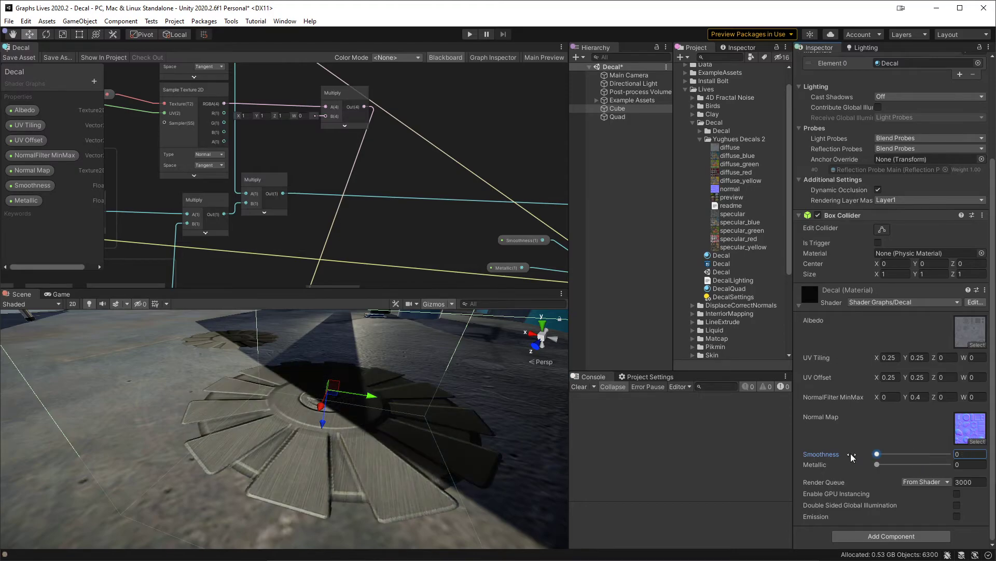
alt+drag(393, 380, 461, 406)
click(638, 116)
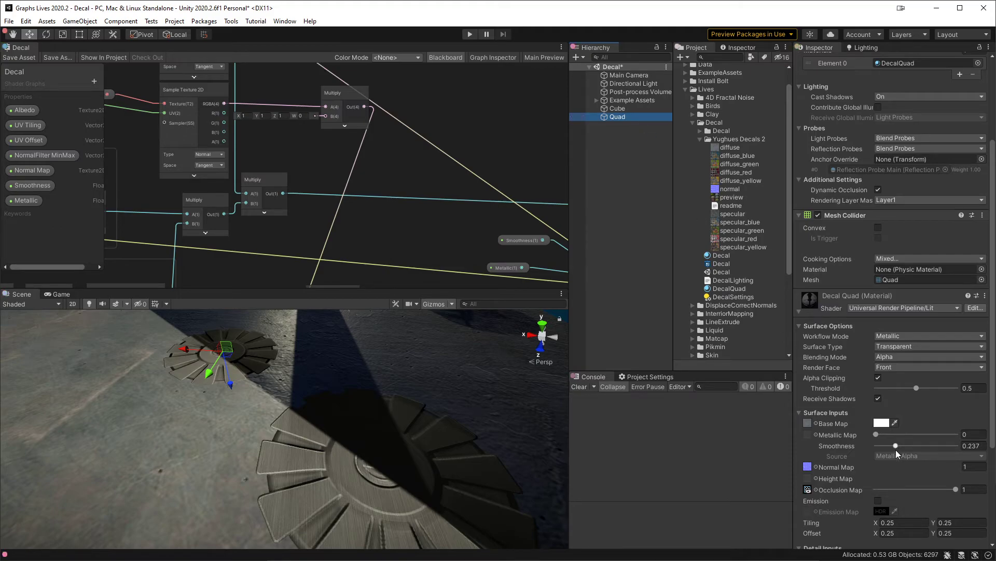
mouse_move(895, 447)
mouse_down()
mouse_move(964, 457)
mouse_move(932, 456)
mouse_up()
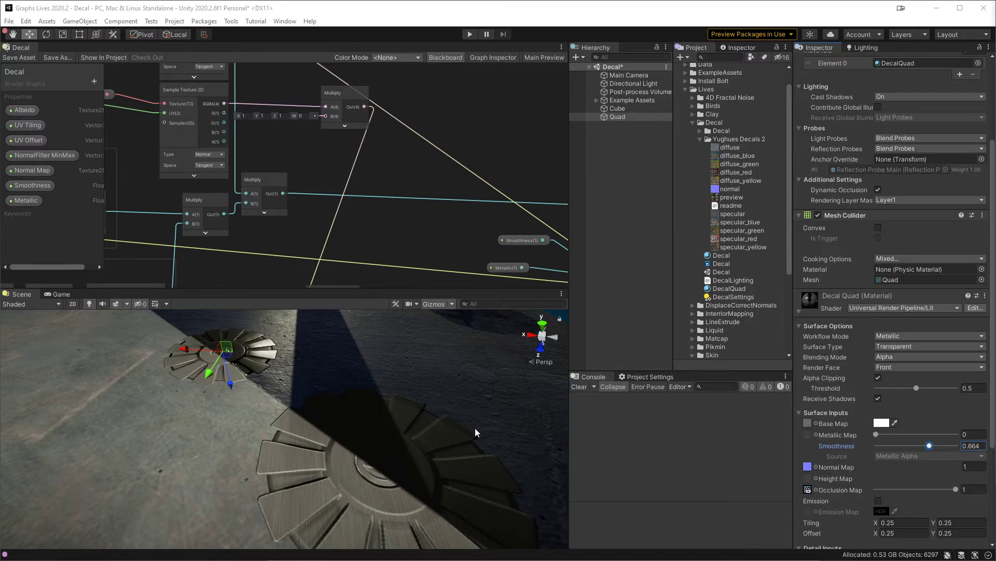
Step: Try the Cube decal at metallic 1, reset metallic to 0, and set its smoothness to about 0.73
click(618, 108)
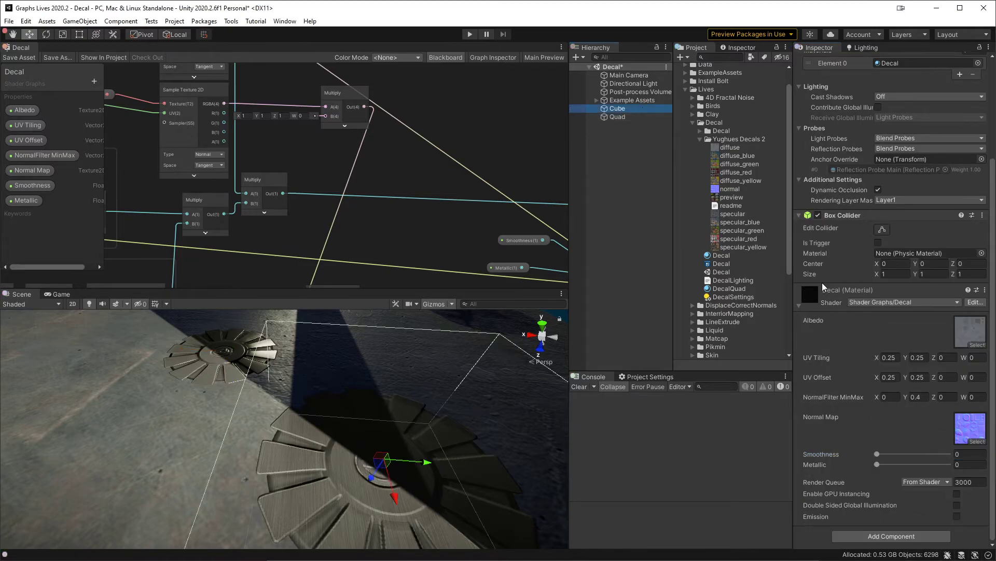
drag(898, 456, 961, 466)
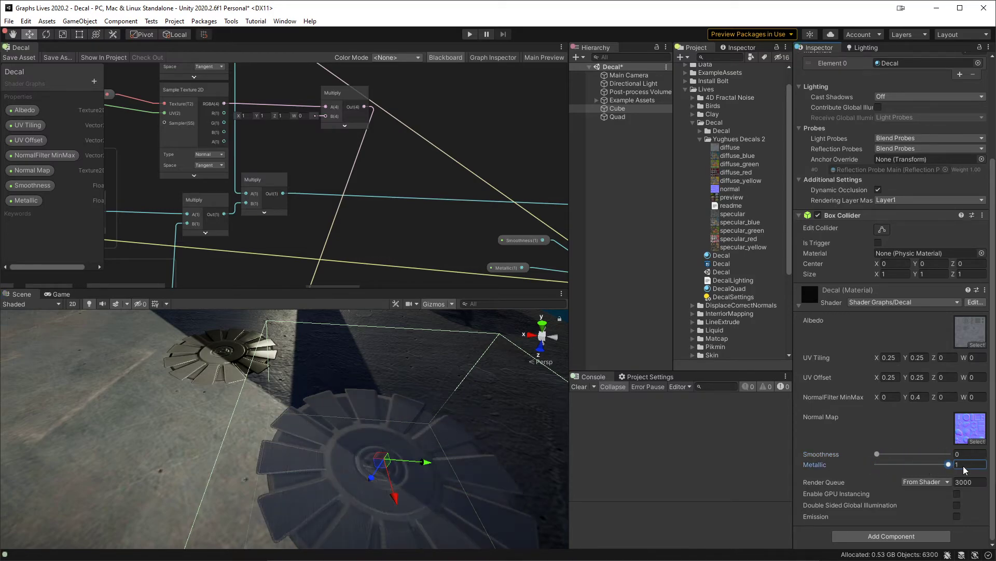
drag(903, 454, 854, 466)
mouse_move(924, 465)
mouse_down()
mouse_move(853, 463)
mouse_move(957, 460)
mouse_move(930, 464)
mouse_up()
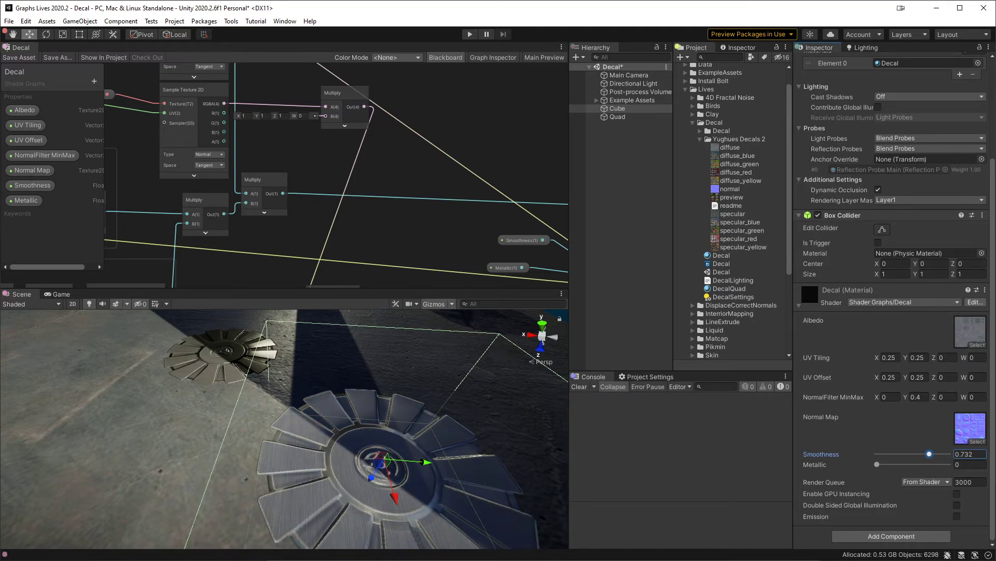
Step: Switch to Rider, change UniversalFragmentPBR's specular argument to 1 in DecalLighting.hlsl, save, and check the Cube decal in Unity with smoothness 0
key(alt+Tab)
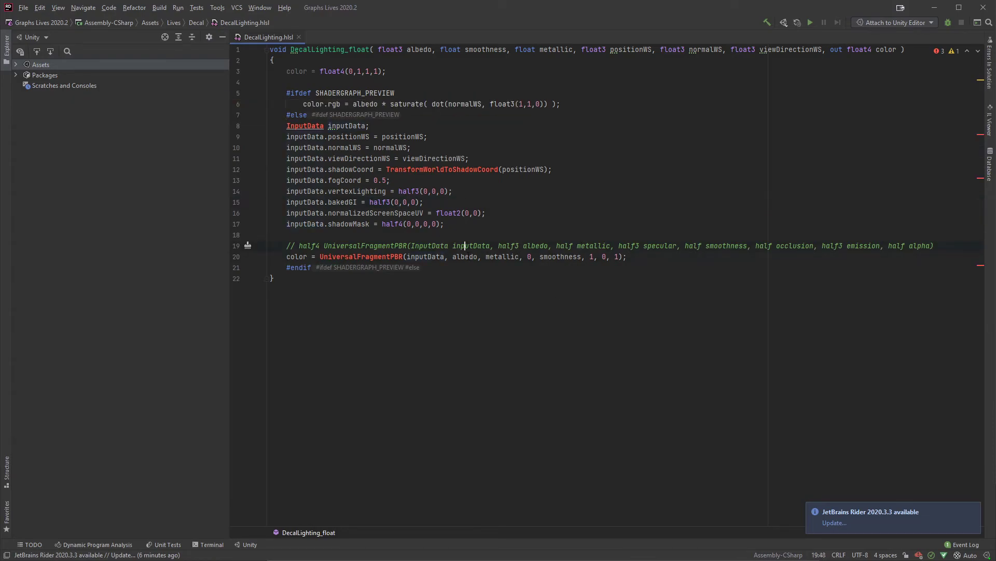
click(470, 257)
drag(527, 257, 531, 257)
text(1)
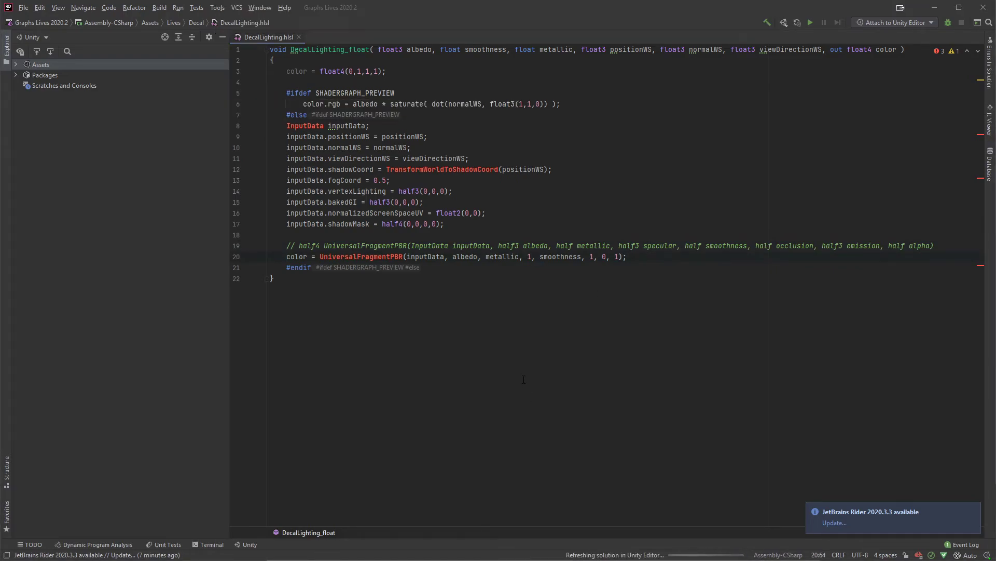
key(alt+Tab)
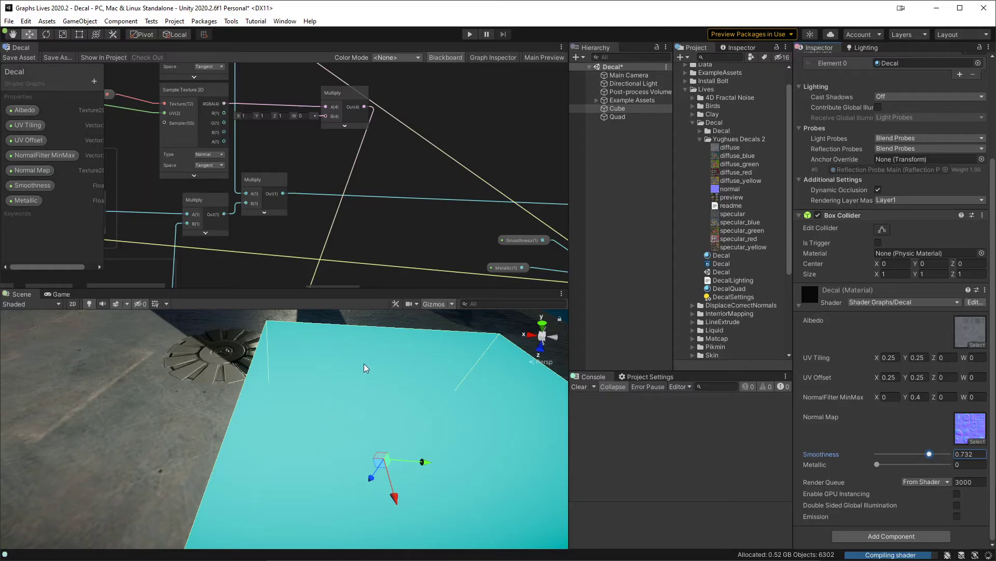
middle_drag(455, 408, 430, 400)
drag(915, 455, 869, 454)
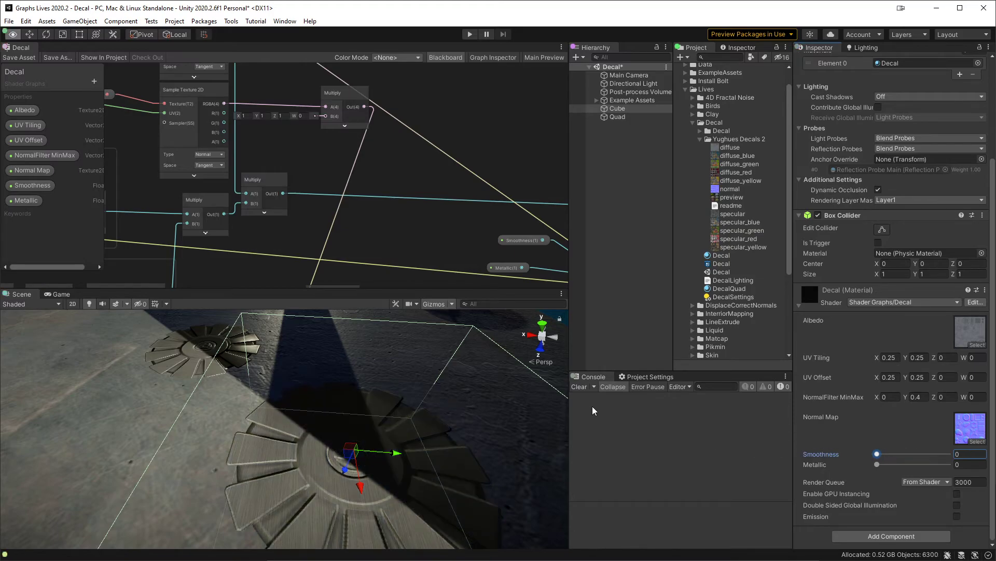
Step: Restore the specular argument of UniversalFragmentPBR to 0 in DecalLighting.hlsl, save, and return to the Unity scene
key(alt+Tab)
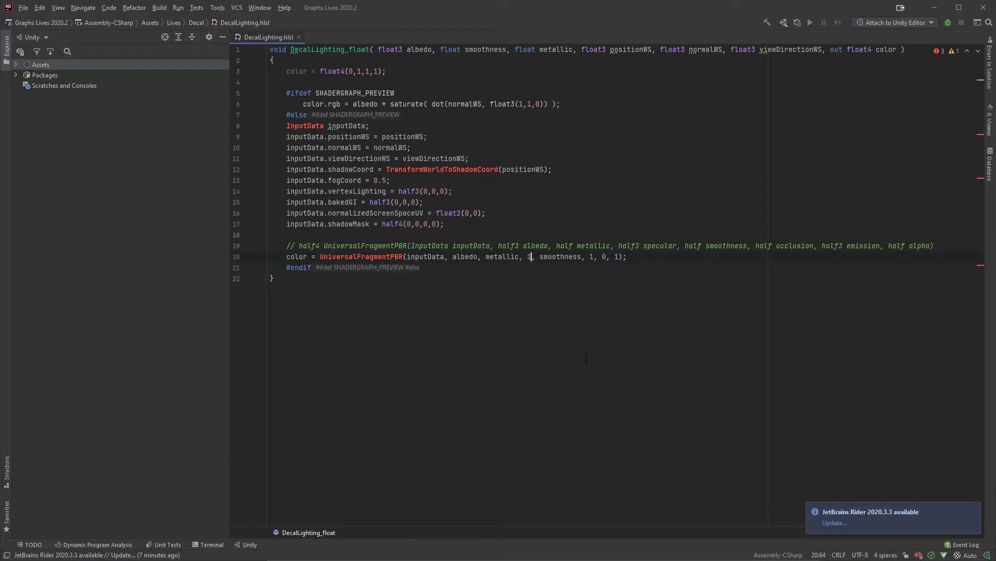
key(BackSpace)
text(0)
key(alt+Tab)
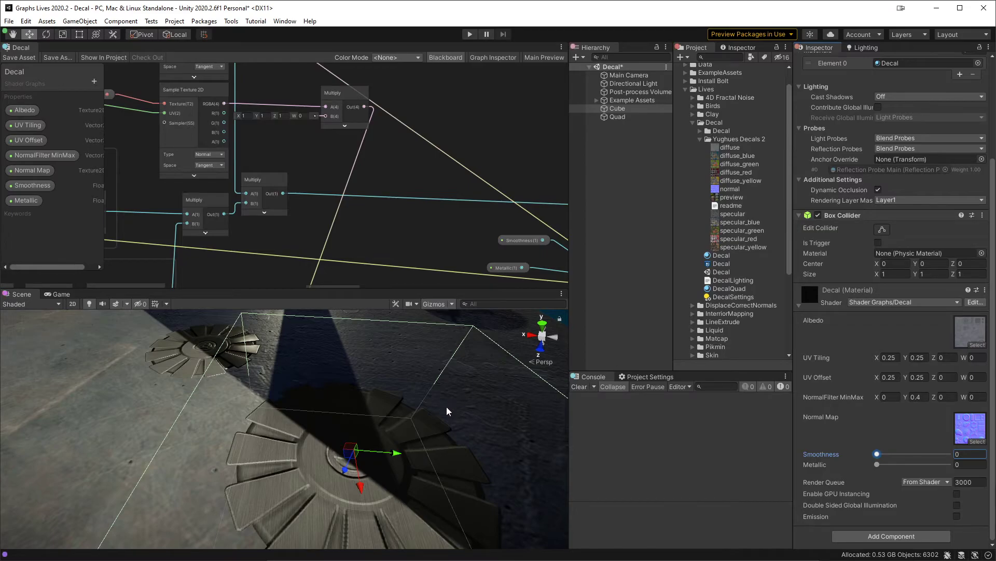
Step: Bring the Cube decal's smoothness to 0, frame both decals side by side, and set the Cube decal's metallic to 1
drag(877, 453, 834, 465)
alt+drag(290, 407, 404, 439)
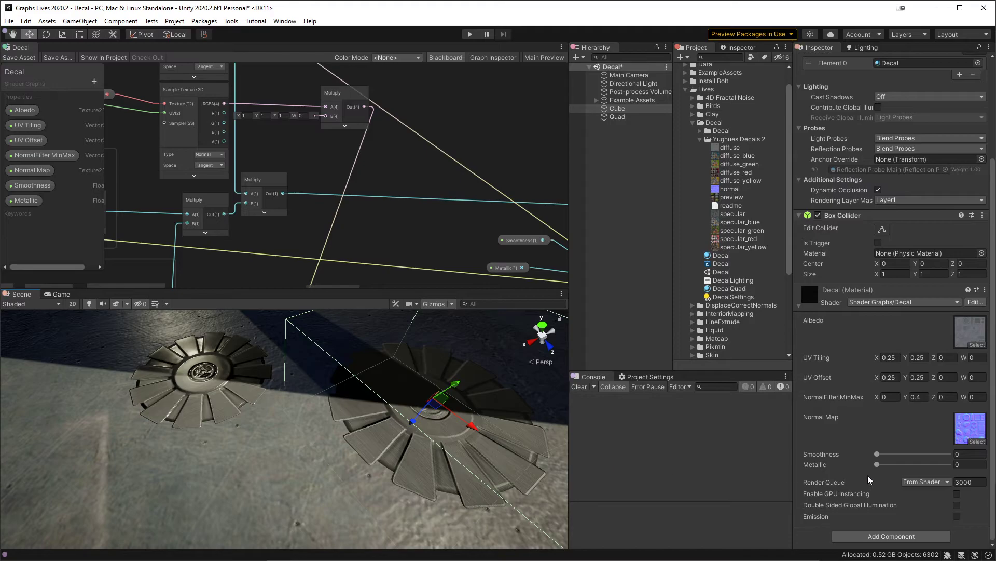
drag(877, 454, 964, 466)
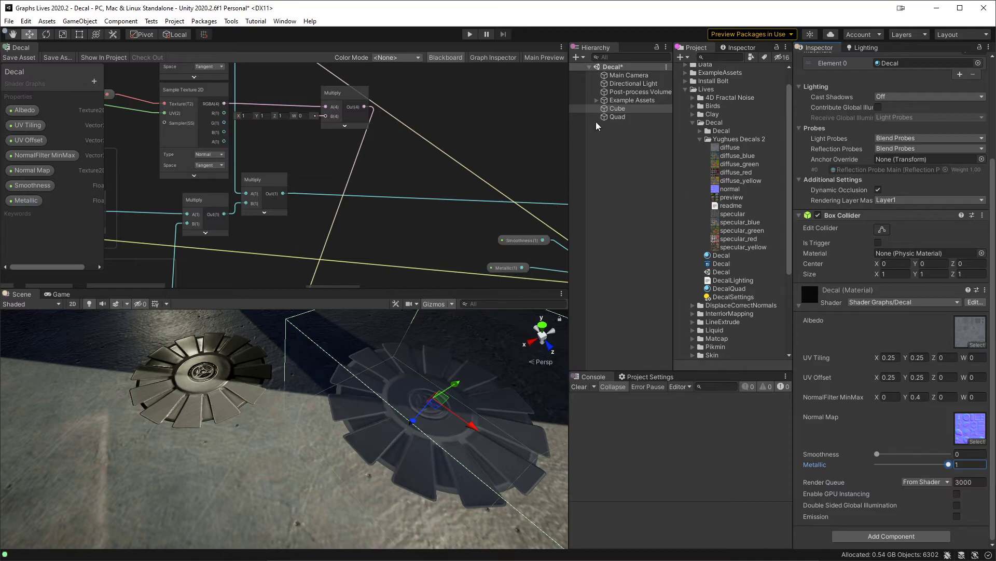
Step: Set DecalQuad's smoothness to 0 and metallic to 1 to match the cube decal, and reselect the Cube
click(617, 117)
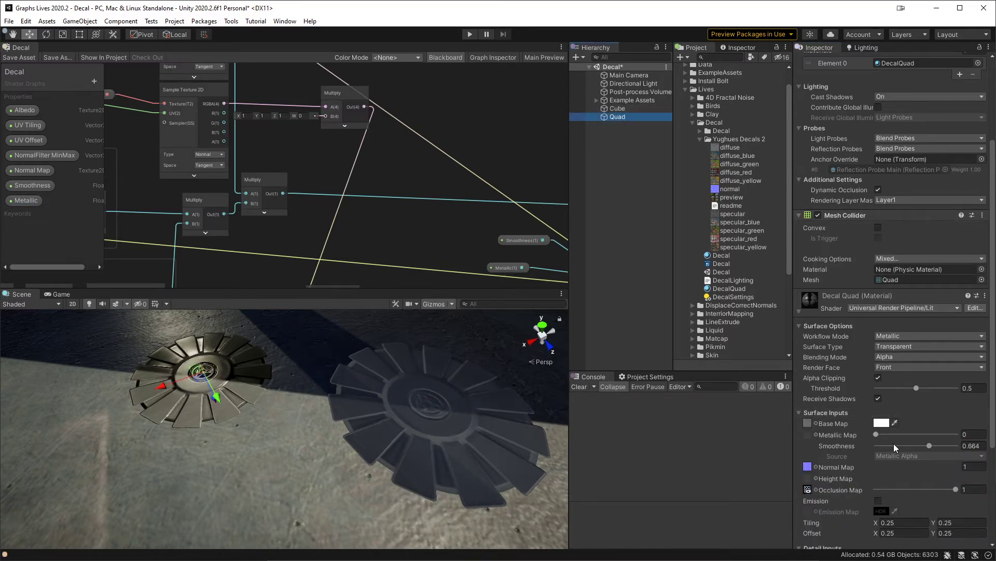
mouse_move(876, 435)
mouse_down()
mouse_move(978, 442)
mouse_move(872, 444)
mouse_move(984, 439)
mouse_move(850, 444)
mouse_move(986, 444)
mouse_up()
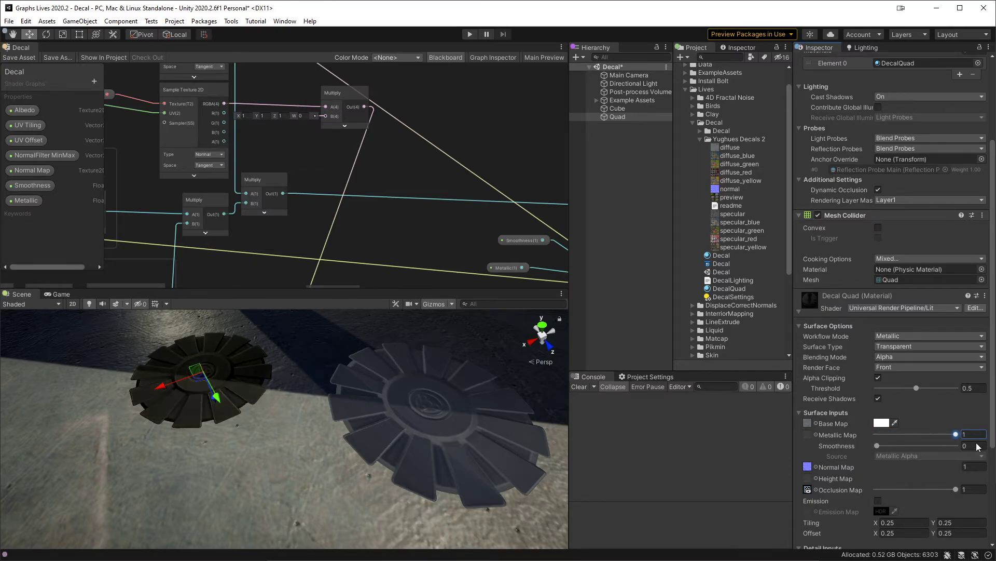
mouse_move(876, 444)
mouse_down()
mouse_move(965, 446)
mouse_move(859, 453)
mouse_up()
mouse_move(947, 434)
mouse_down()
mouse_move(866, 447)
mouse_move(958, 452)
mouse_move(863, 457)
mouse_move(917, 437)
mouse_move(965, 439)
mouse_up()
click(634, 109)
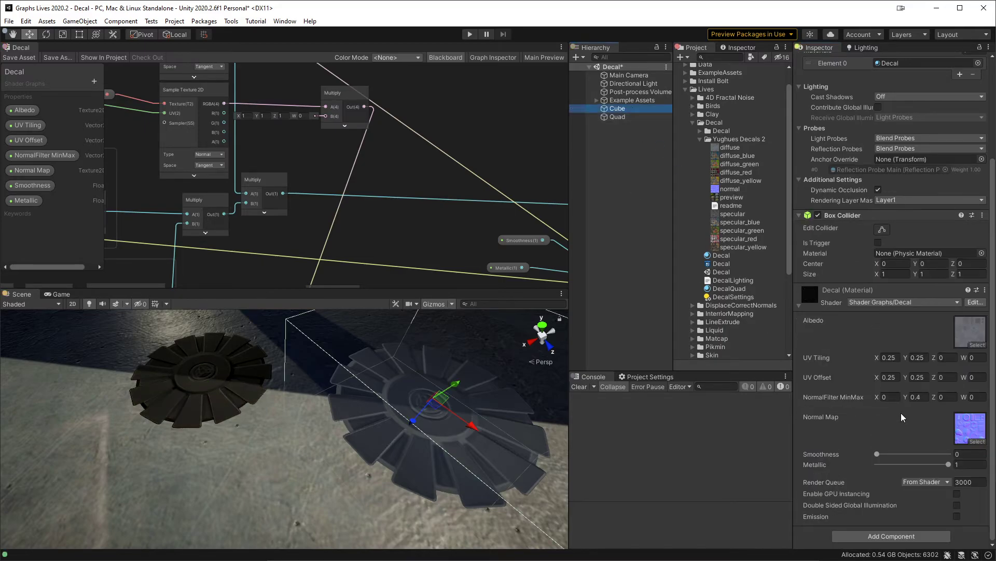
Step: Set the Cube decal's metallic and smoothness to 0 and compare it with the quad decal in the scene
mouse_move(949, 464)
mouse_down()
mouse_move(864, 469)
mouse_move(963, 464)
mouse_move(835, 461)
mouse_up()
click(878, 454)
middle_drag(398, 415, 368, 411)
alt+drag(360, 413, 359, 406)
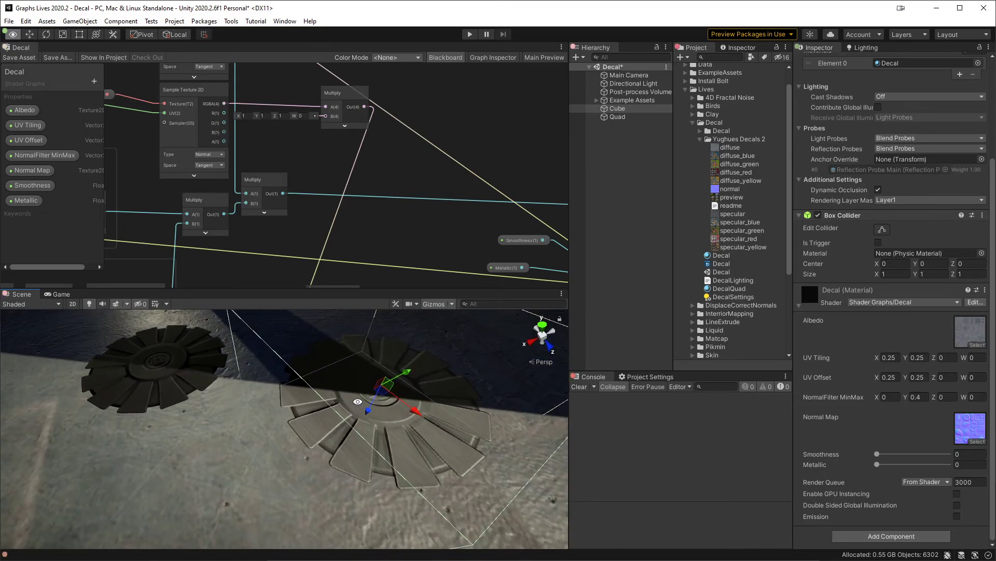
Step: Connect the Normal Blend output to the fragment Emission input, save the graph, and inspect the decal's normals from above
middle_drag(394, 225, 342, 125)
middle_drag(320, 168, 155, 202)
click(263, 185)
scroll(262, 184, down, 1)
drag(676, 190, 421, 165)
drag(360, 157, 360, 156)
click(20, 57)
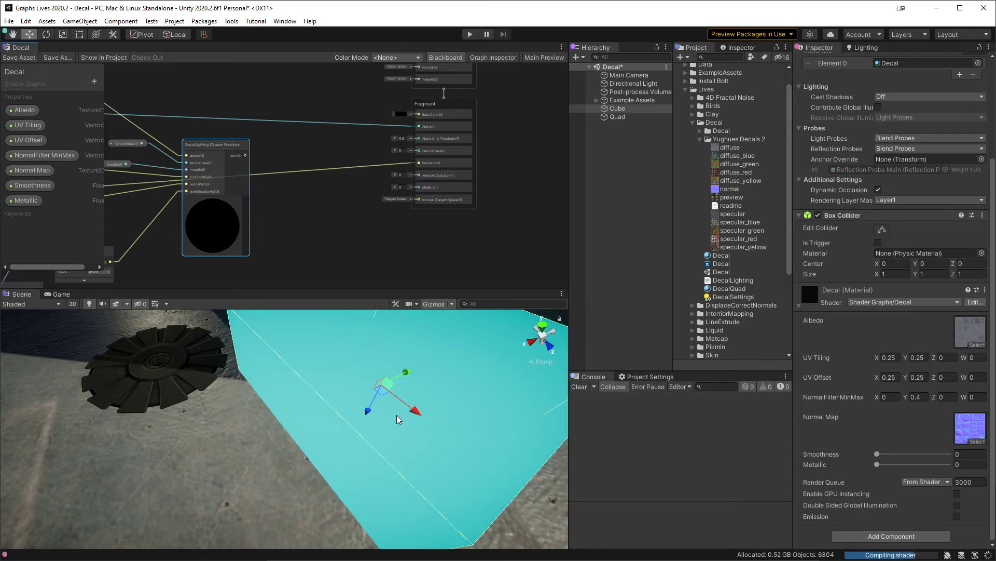
alt+drag(437, 424, 345, 389)
alt+right_drag(345, 389, 363, 470)
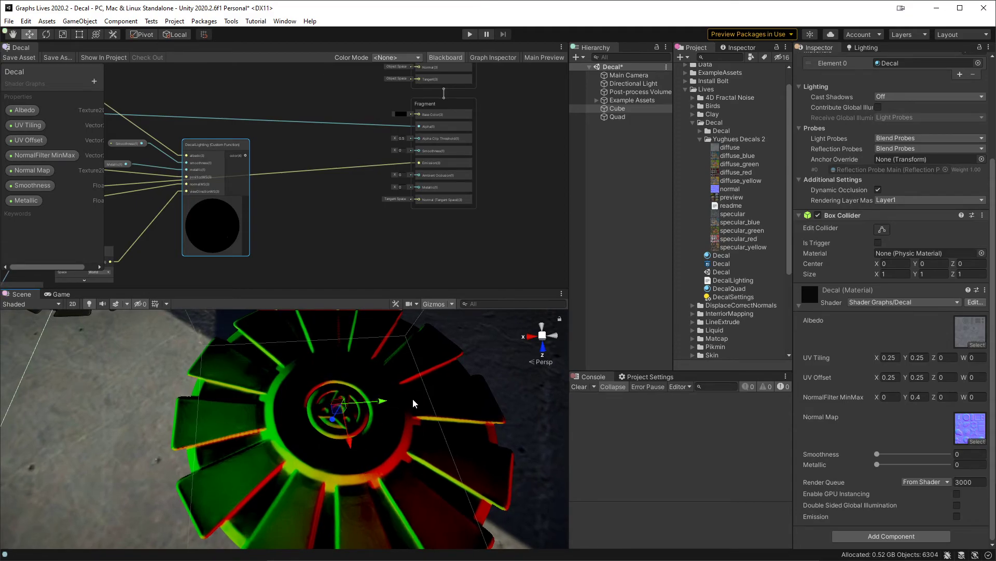
alt+drag(352, 466, 369, 466)
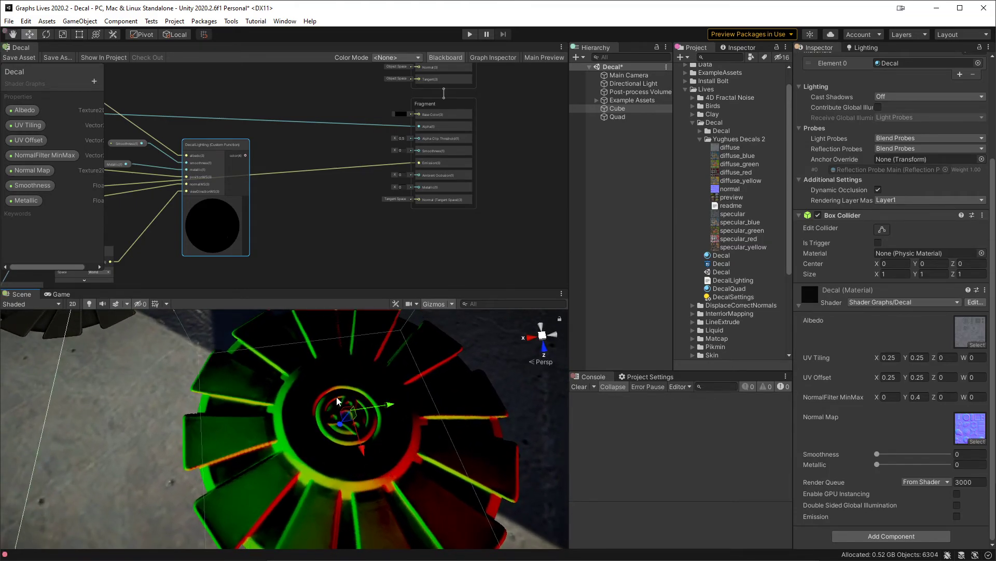
Step: Set the Y value of the Multiply node after the normal map sample to -1 and save the graph
middle_drag(200, 200, 491, 264)
middle_drag(358, 189, 399, 204)
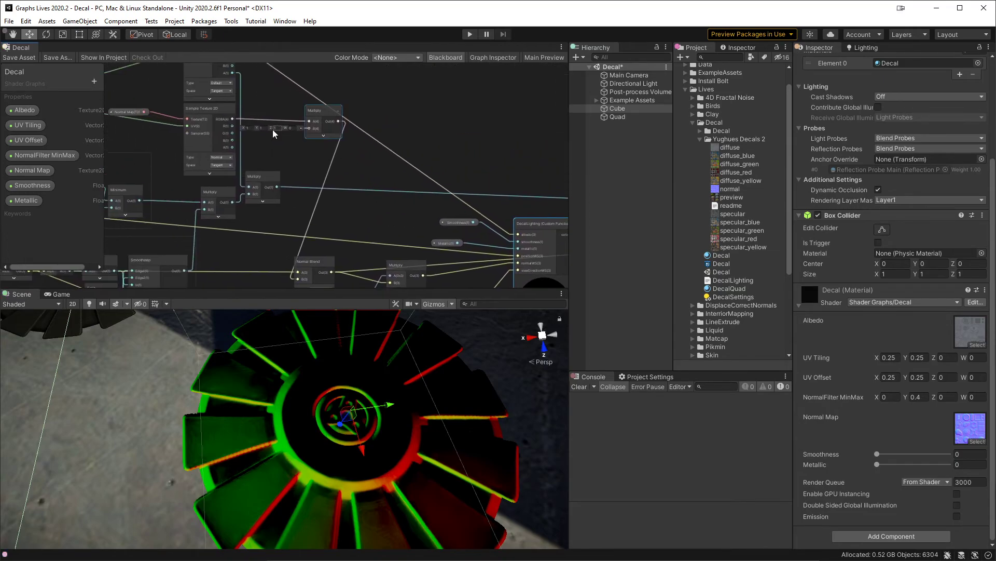
text(-1)
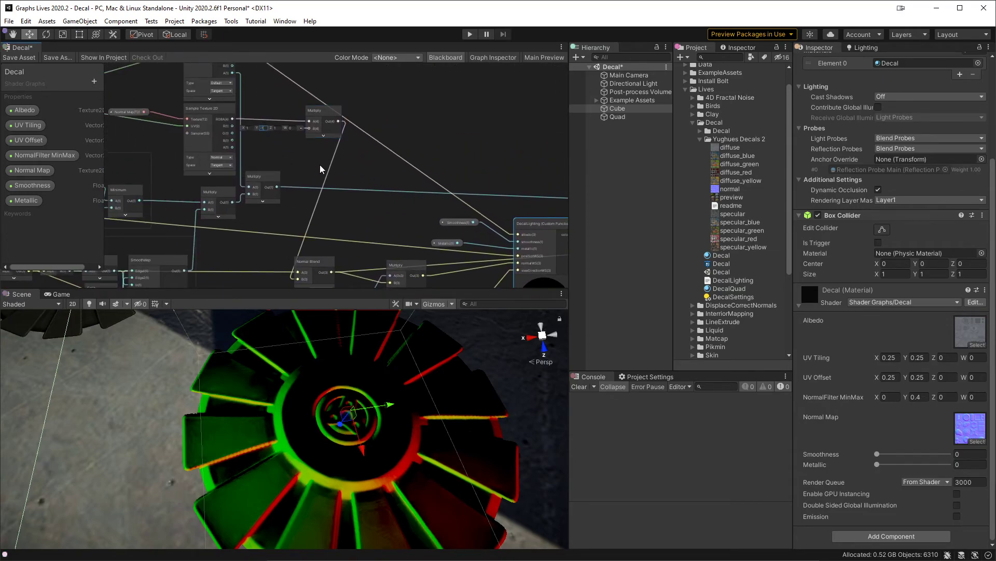
click(15, 58)
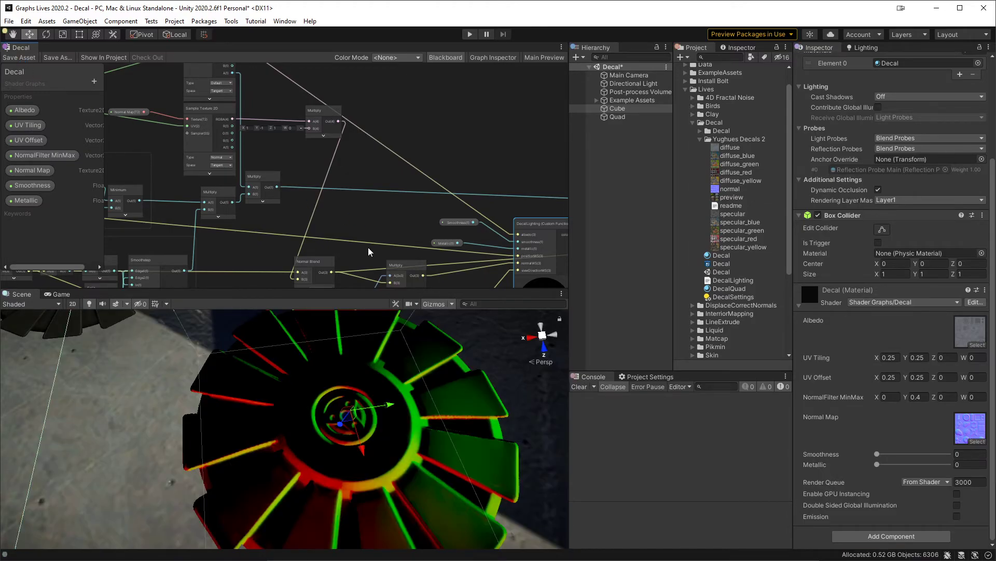
Step: Connect the output of the Multiply node feeding normalWS to Emission, save the graph, and inspect the decal's transformed normals in the scene
middle_drag(436, 271, 173, 193)
drag(498, 159, 497, 157)
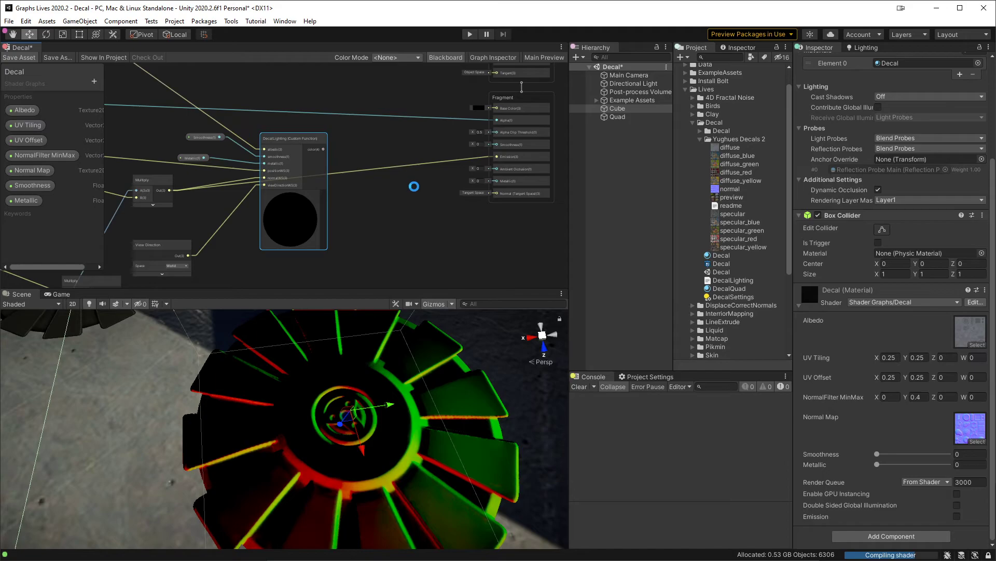
key(ctrl+s)
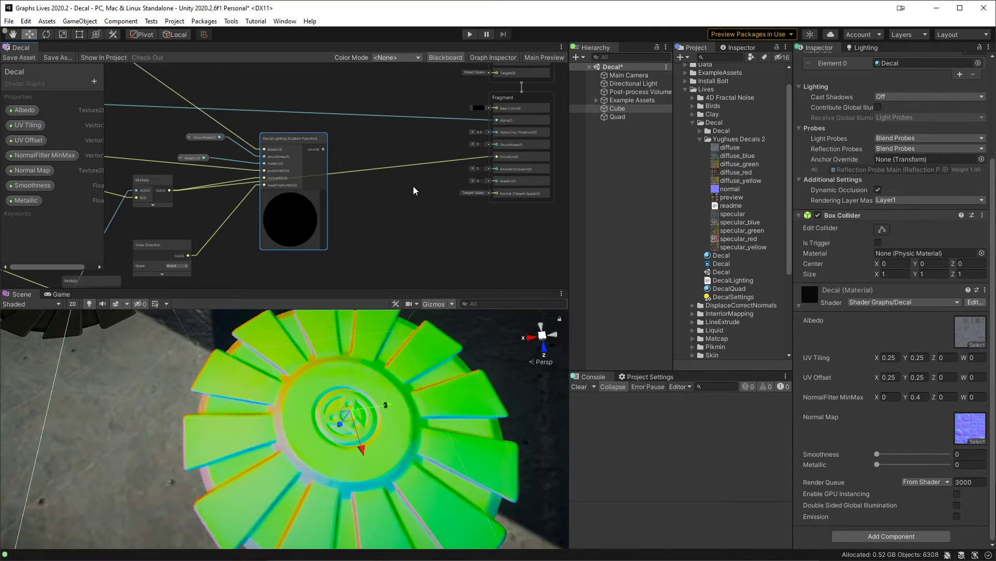
alt+drag(393, 441, 488, 352)
right_drag(489, 353, 556, 335)
middle_drag(285, 358, 387, 348)
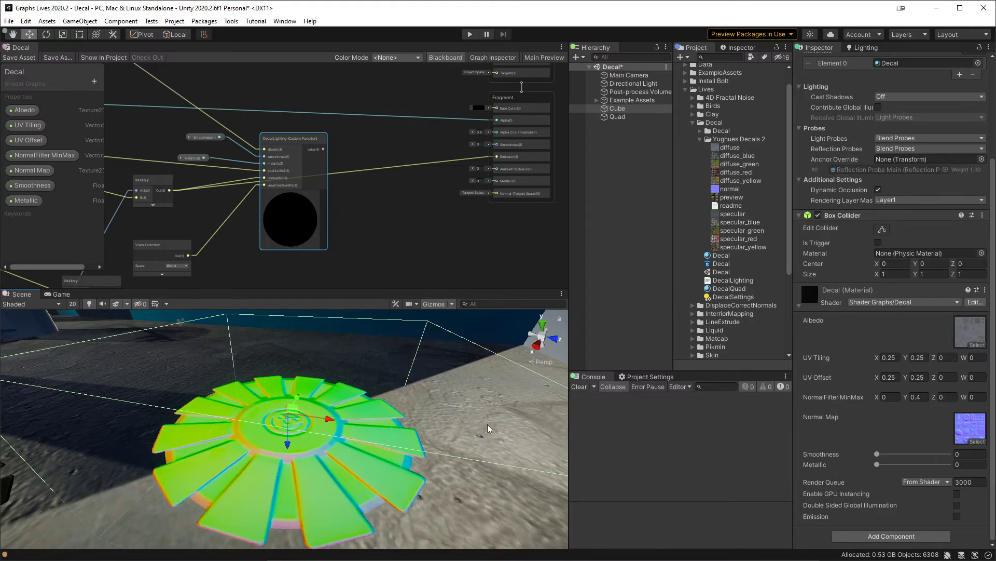
alt+drag(389, 365, 363, 360)
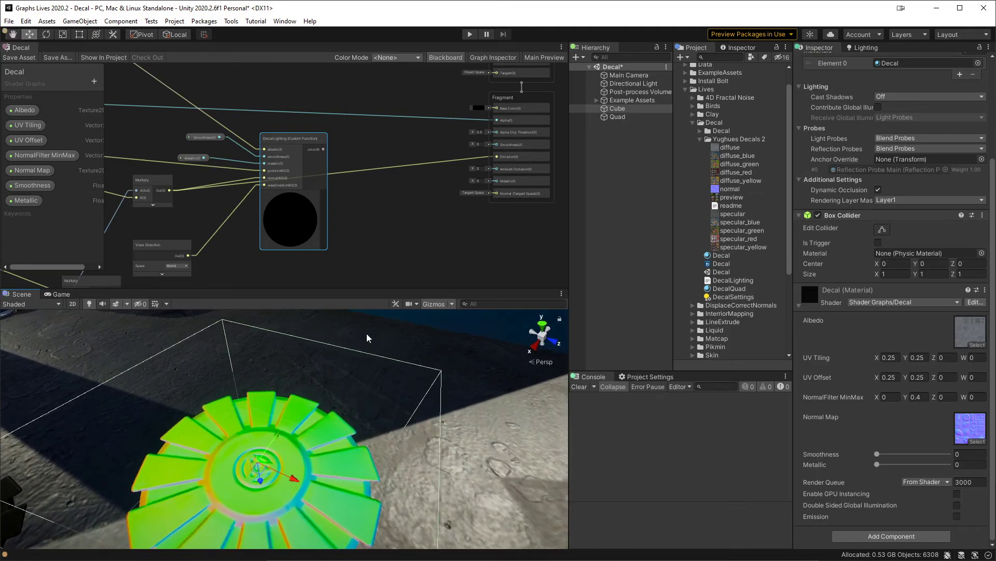
Step: Reconnect the DecalLighting color output to the fragment Emission input, save the graph, and view the lit decal
drag(322, 151, 490, 156)
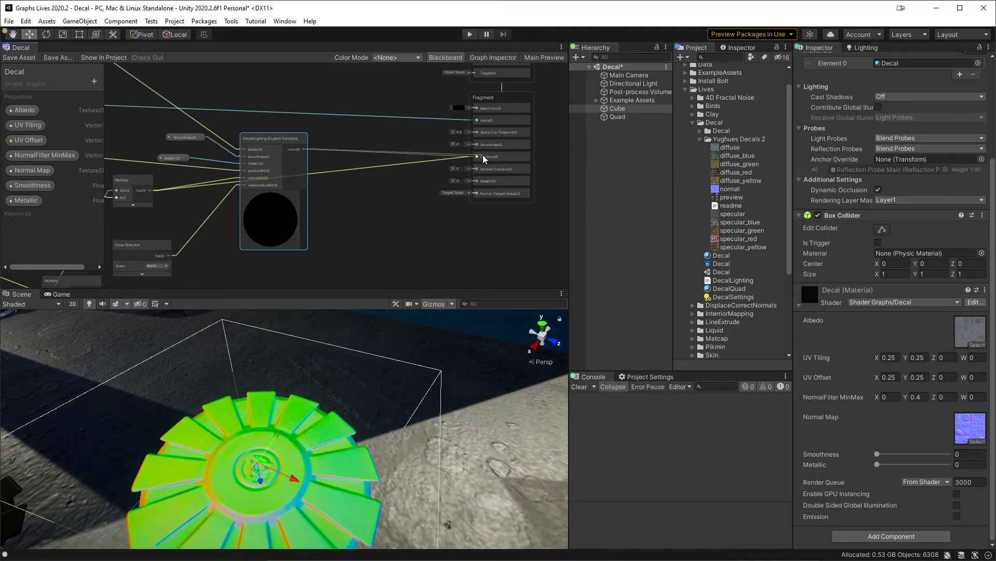
click(21, 58)
middle_drag(374, 370, 433, 364)
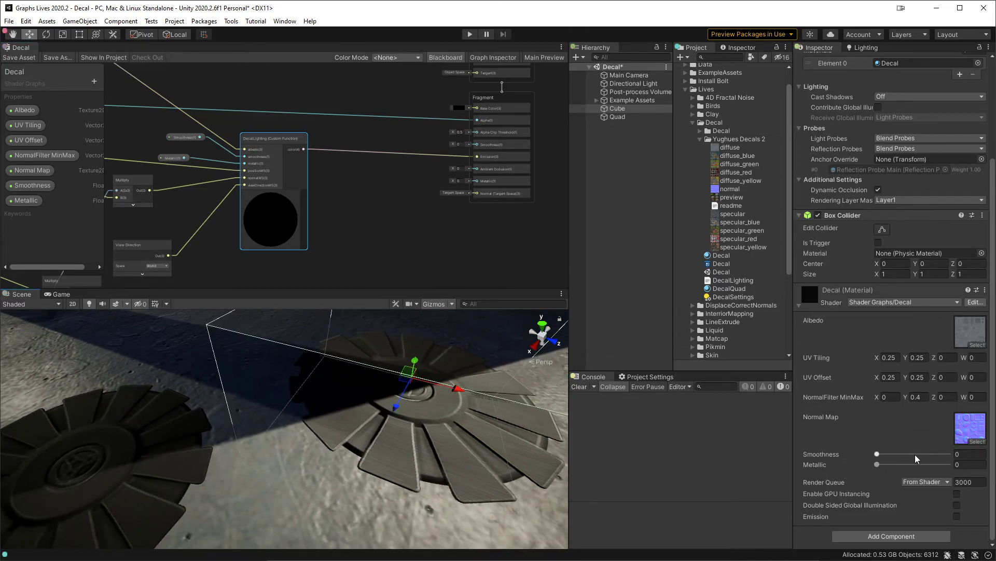
Step: Test the Cube decal's lighting at smoothness values up to about 0.8, and return smoothness to 0
drag(878, 455, 938, 460)
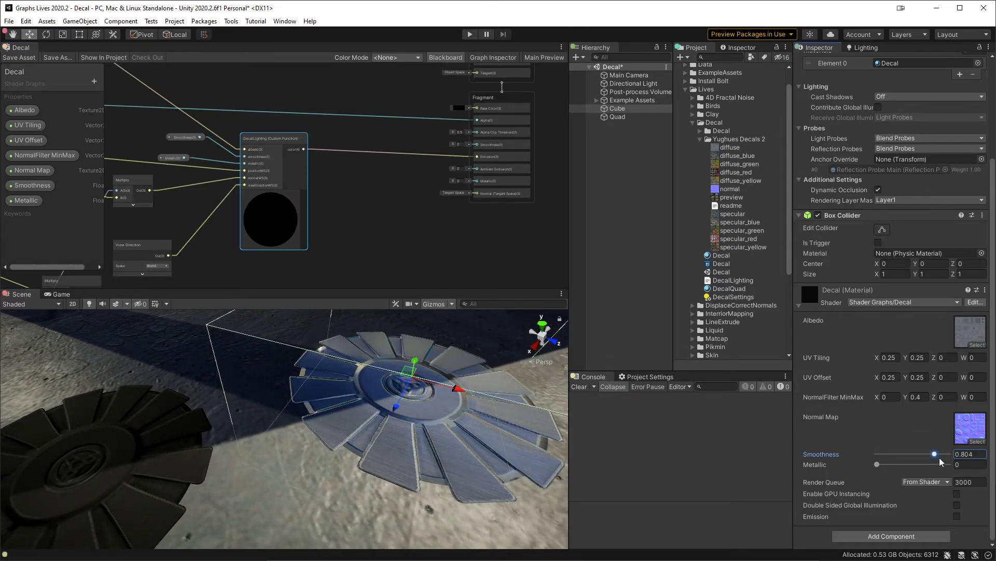
drag(930, 461, 810, 460)
drag(894, 456, 909, 456)
middle_drag(466, 353, 340, 383)
alt+drag(339, 383, 353, 402)
drag(890, 454, 853, 455)
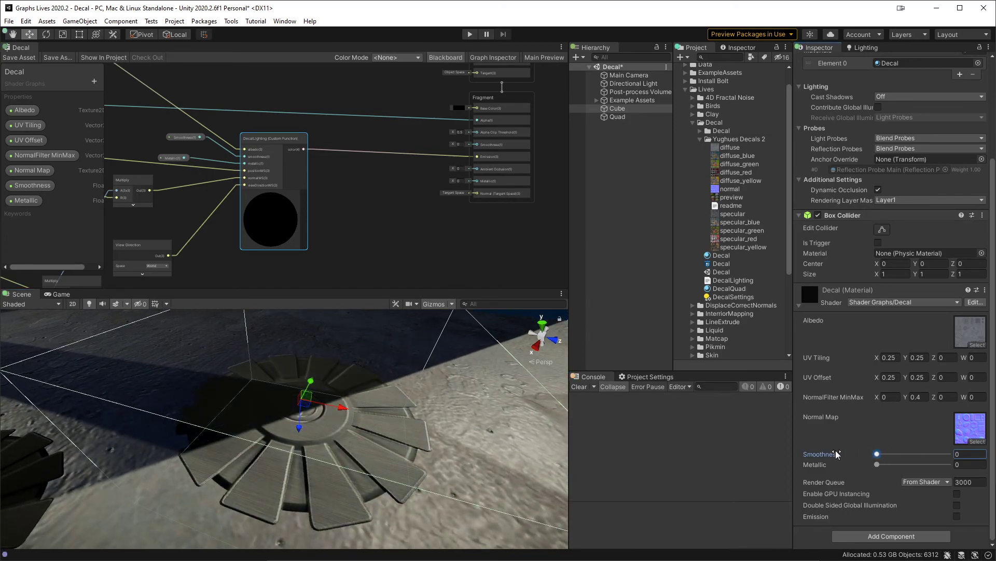
Step: Set DecalQuad's metallic to 0 and keep its smoothness at 0, and reselect the Cube with its decal smoothness at 0
middle_drag(239, 392, 370, 377)
scroll(367, 387, down, 4)
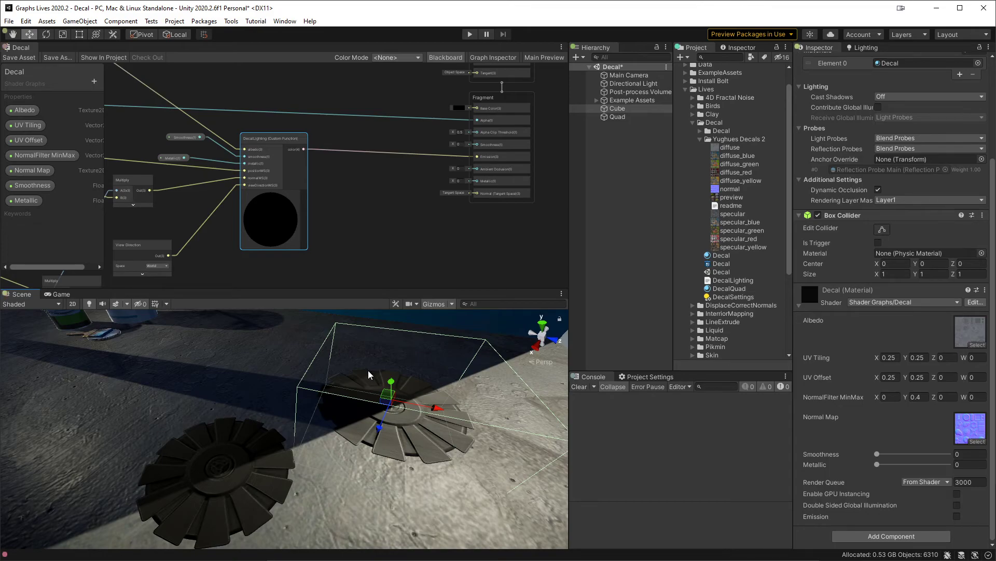
middle_drag(351, 244, 445, 209)
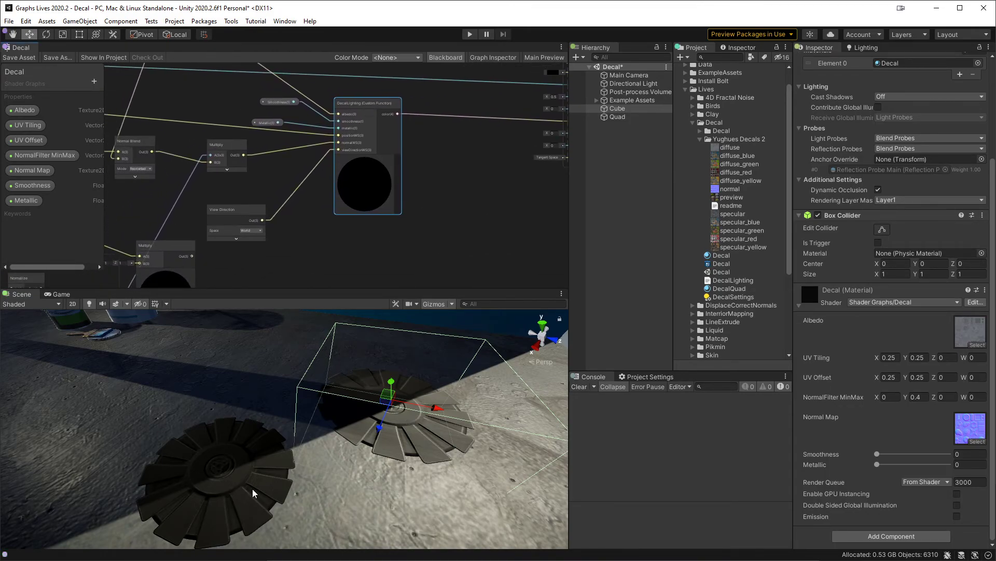
click(618, 117)
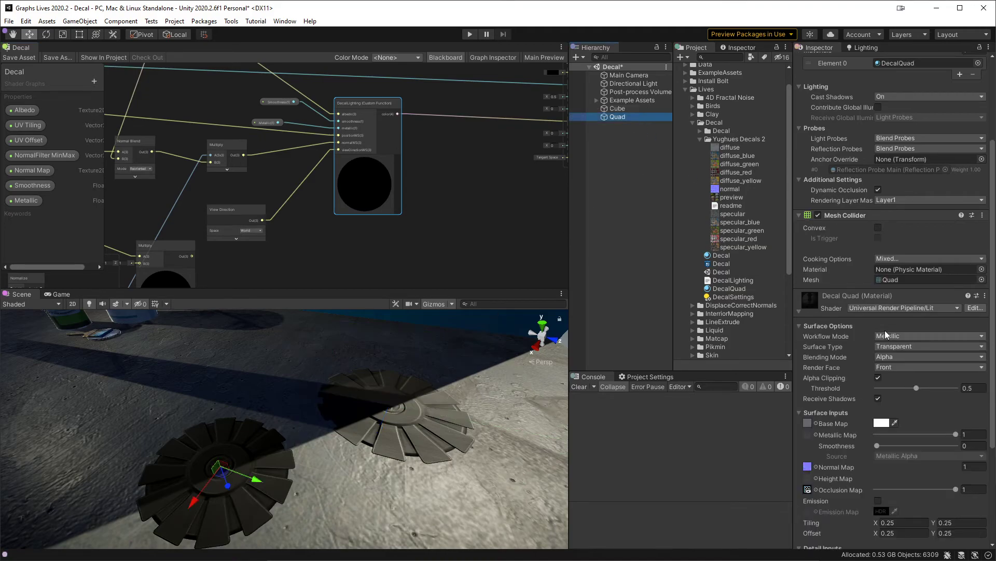
drag(948, 435, 872, 449)
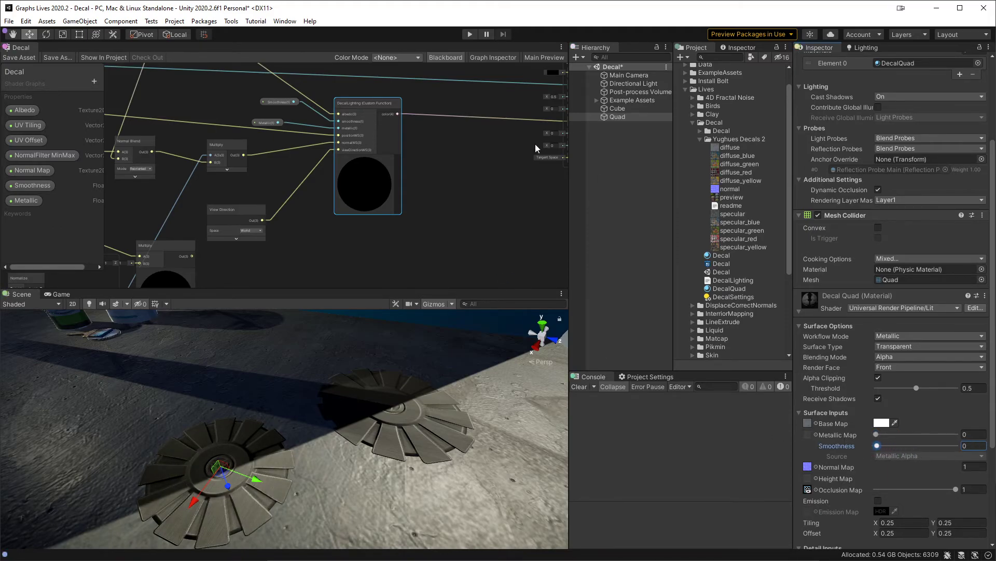
scroll(406, 138, up, 5)
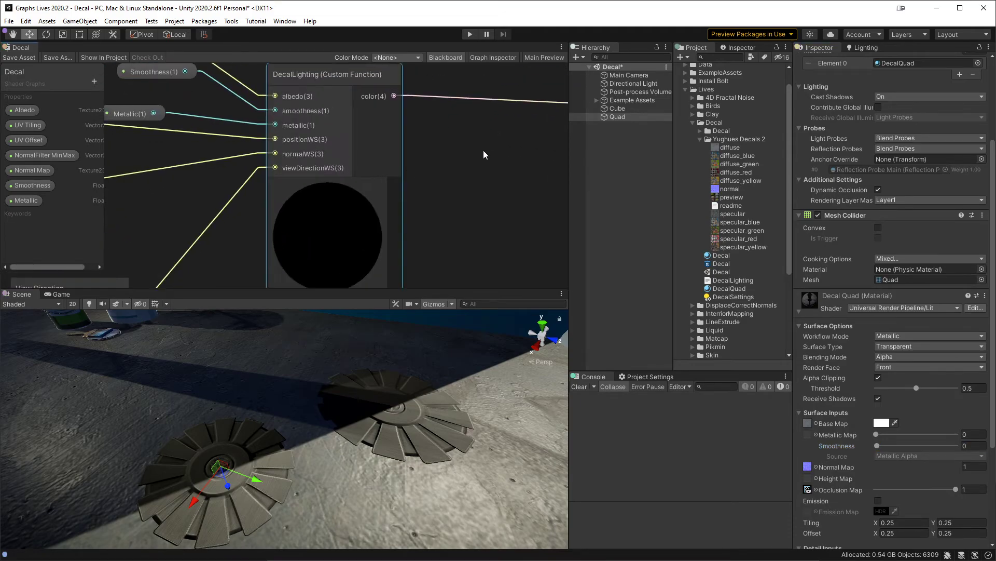
click(622, 109)
mouse_move(877, 455)
mouse_down()
mouse_move(922, 465)
mouse_move(876, 461)
mouse_up()
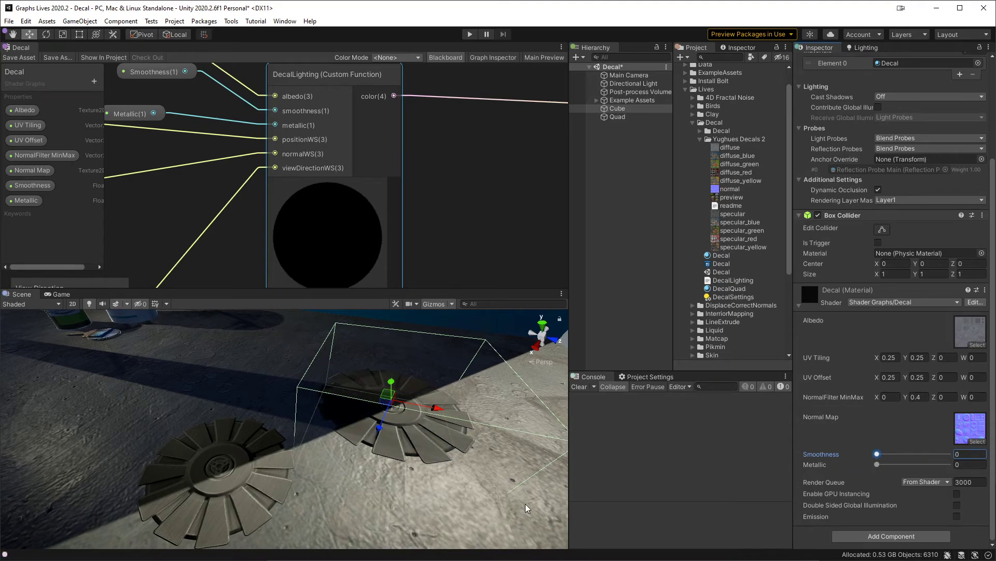
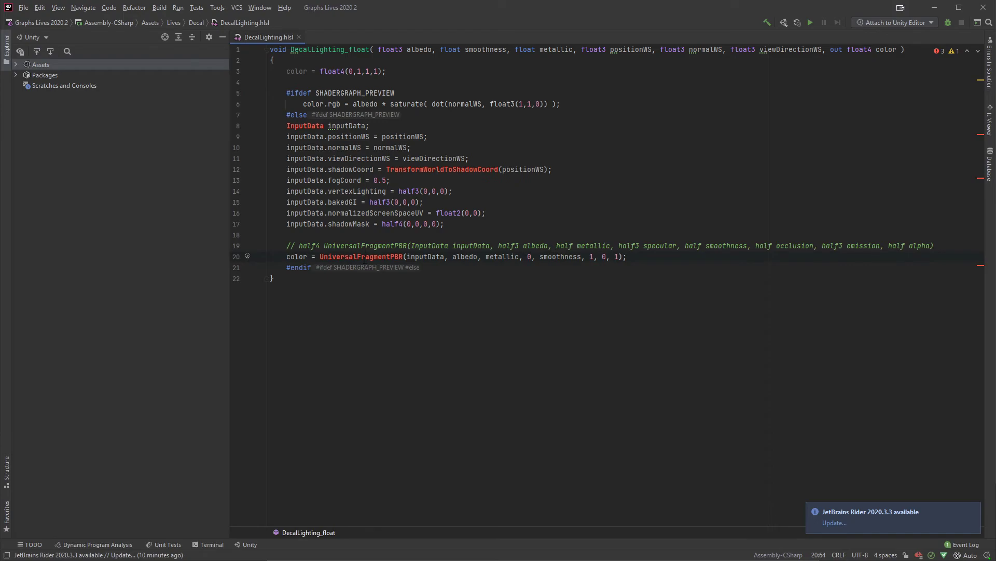
Step: Open the UniversalFragmentPBR overload with separate albedo and metallic parameters in Lighting.hlsl and examine how it fills SurfaceData
click(365, 256)
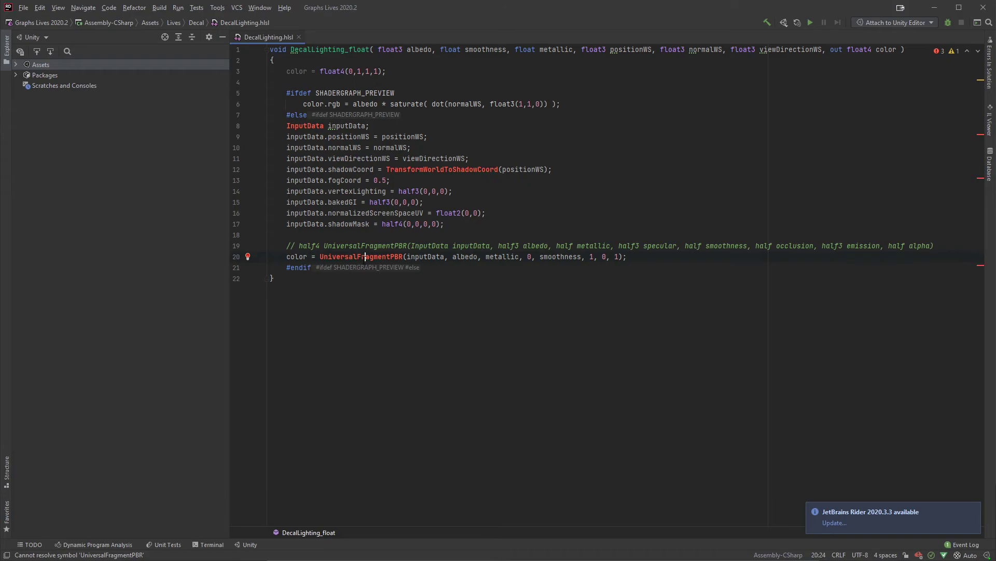
ctrl+click(365, 256)
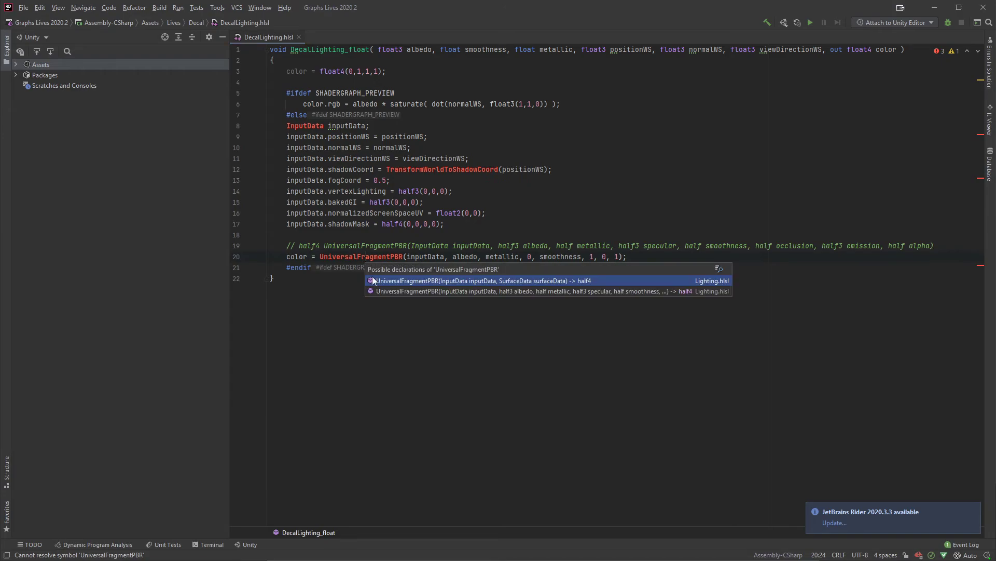
click(444, 291)
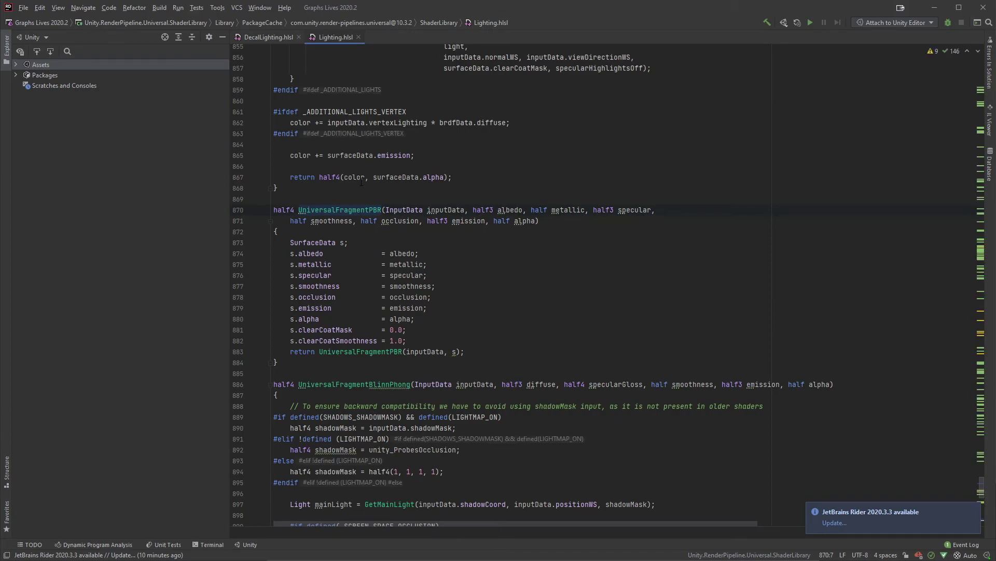
scroll(373, 361, down, 1)
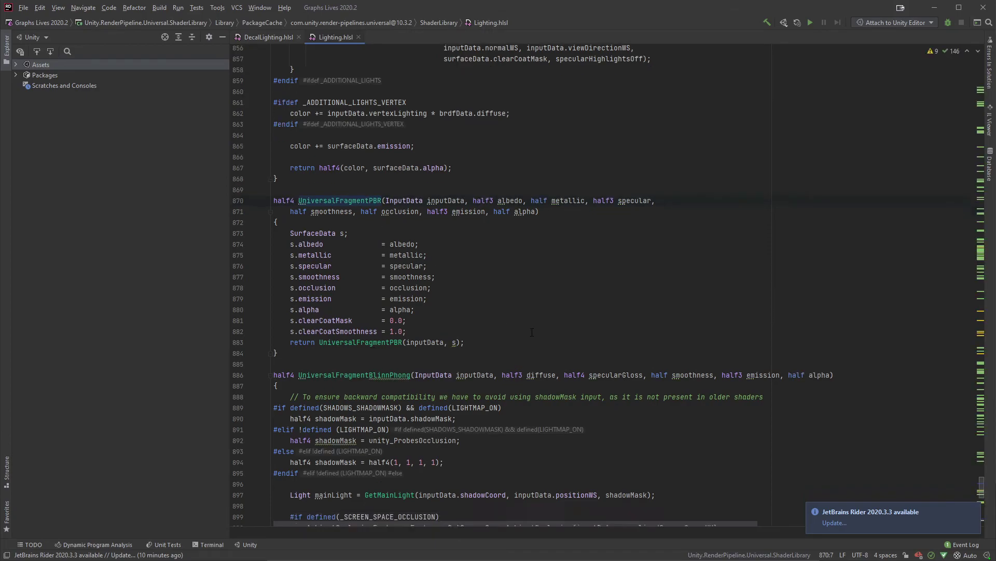
scroll(430, 326, down, 3)
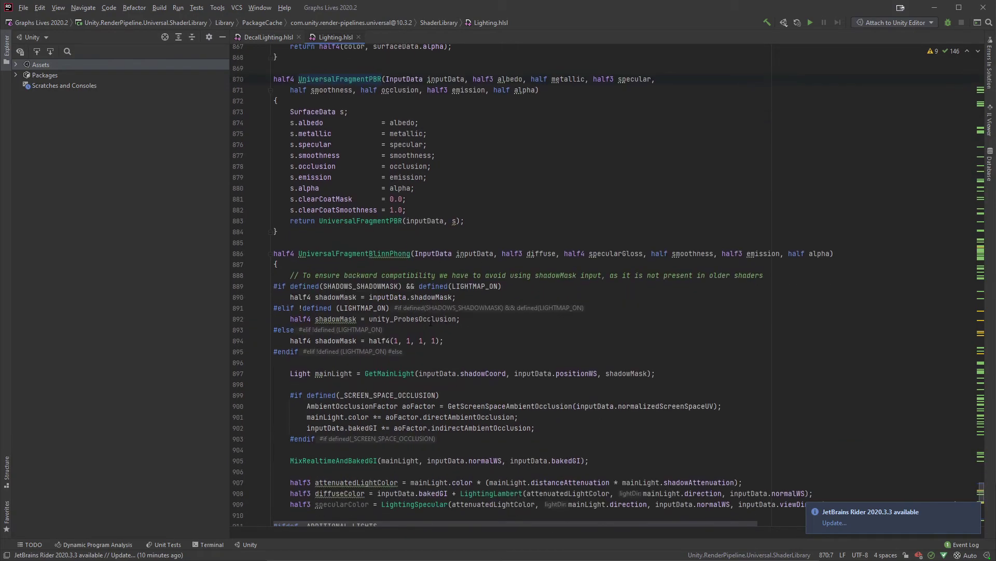
scroll(424, 313, up, 1)
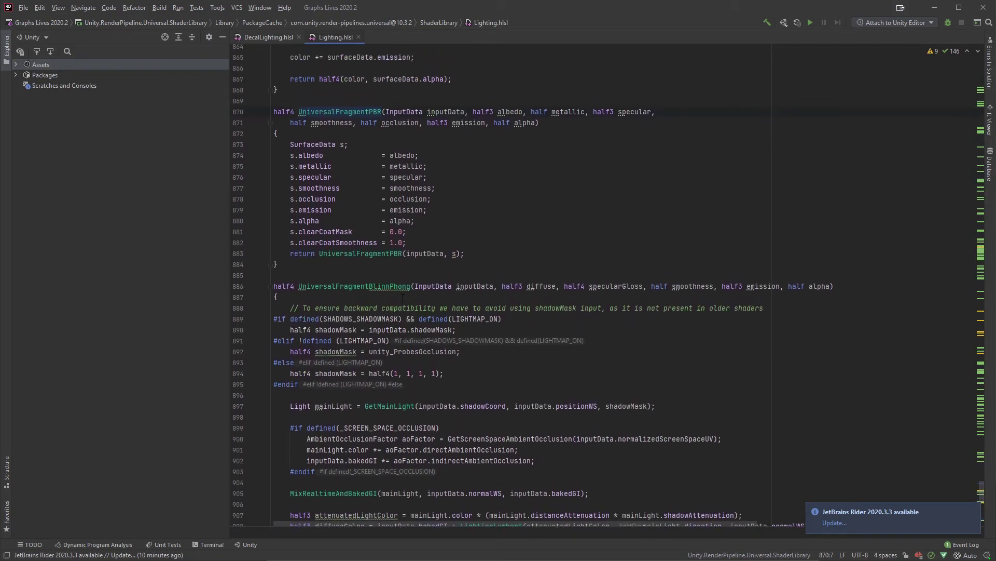
scroll(450, 327, up, 1)
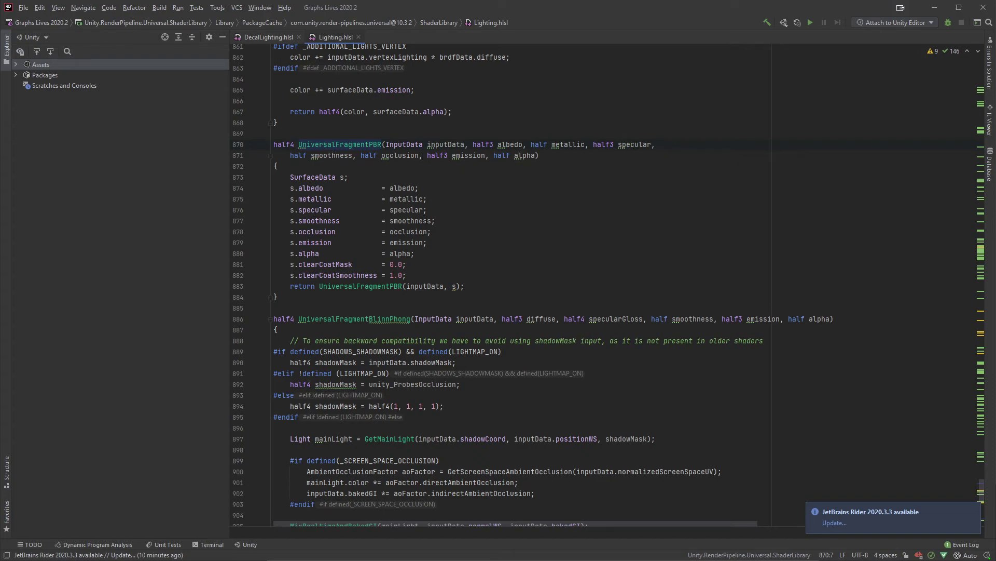
double_click(410, 220)
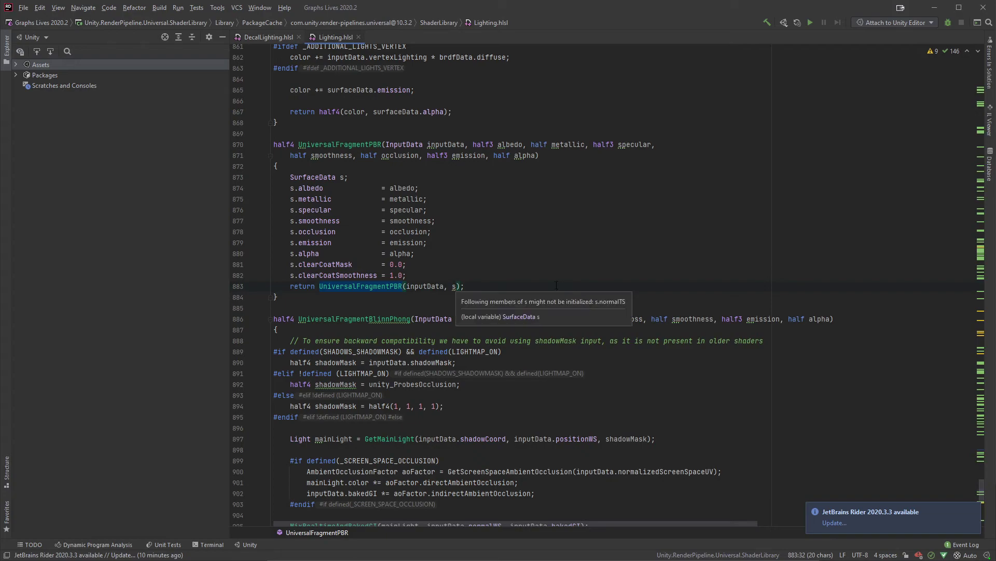
Step: Examine the UniversalFragmentPBR function that takes a SurfaceData parameter and trace where surfaceData is used
scroll(482, 225, up, 3)
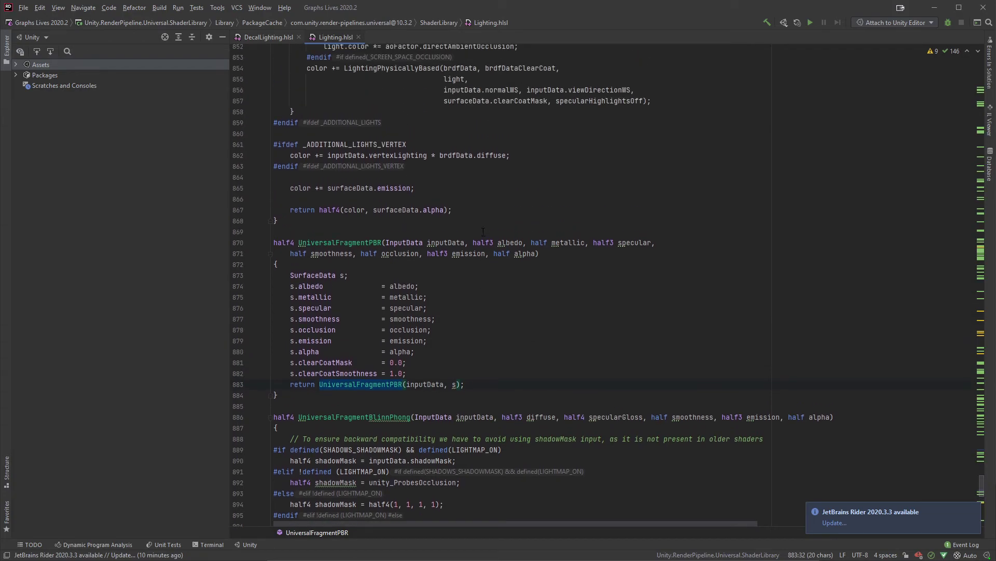
scroll(482, 225, up, 12)
scroll(478, 248, up, 10)
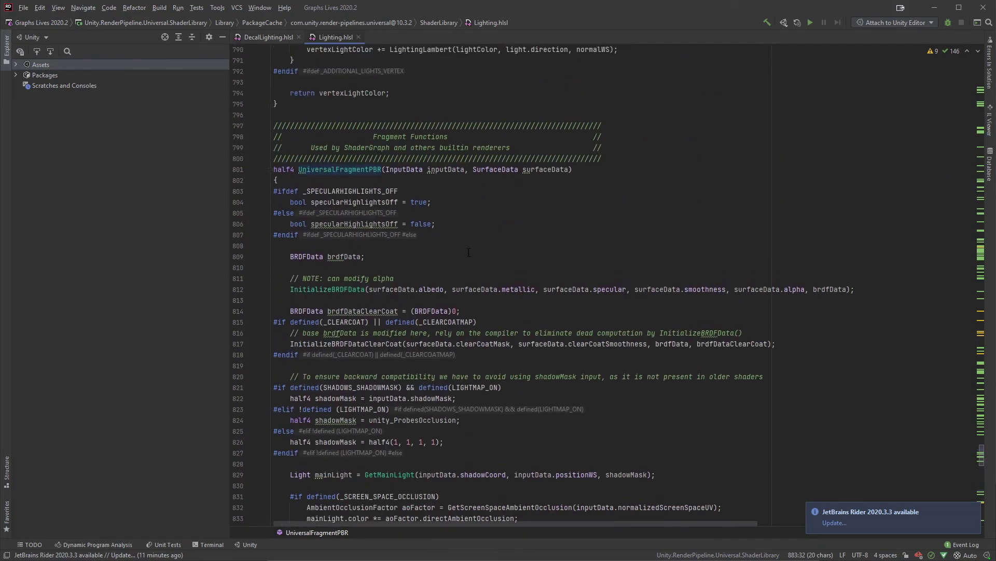
scroll(482, 234, down, 5)
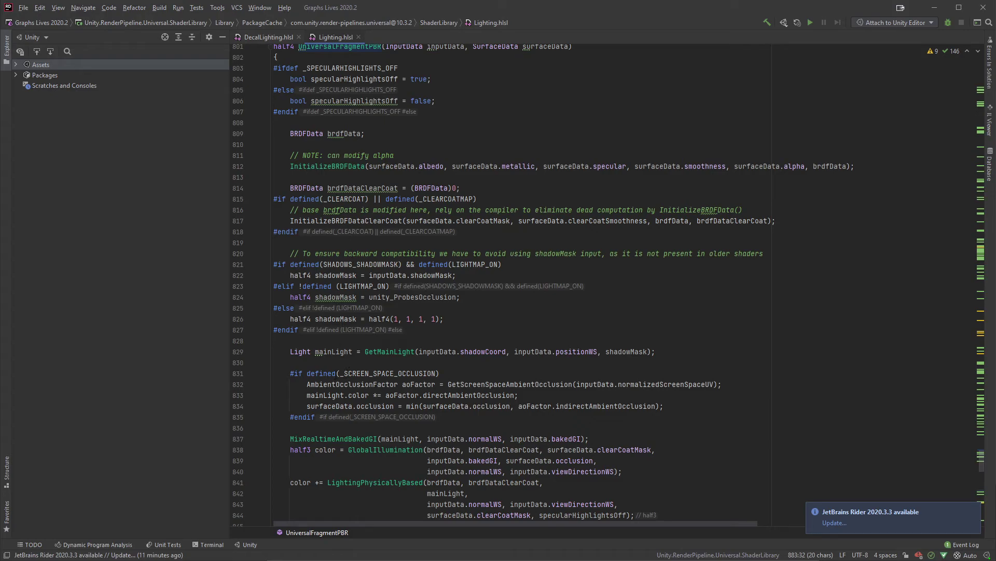
scroll(457, 351, down, 3)
scroll(457, 351, up, 3)
double_click(562, 167)
scroll(506, 260, down, 5)
scroll(506, 260, down, 4)
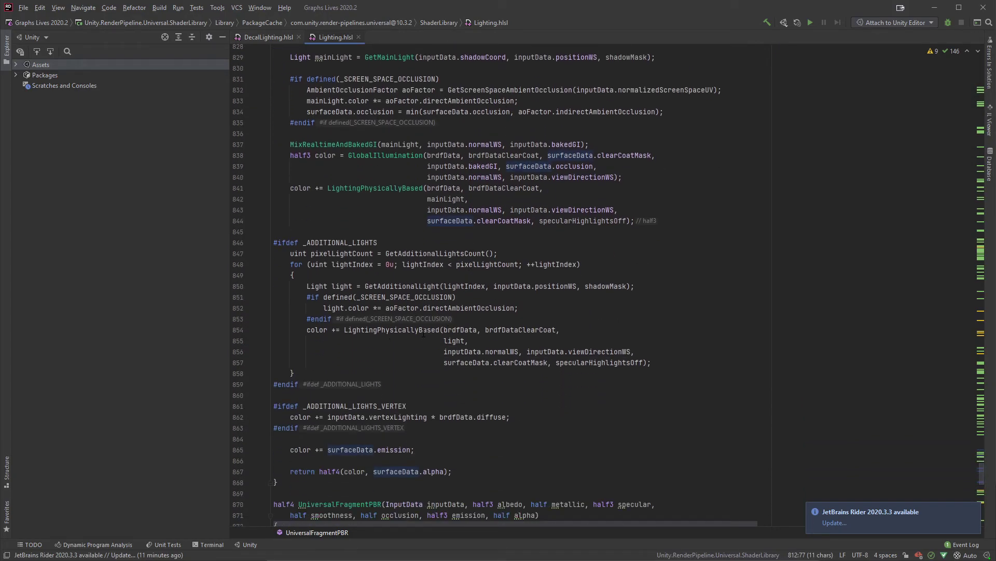
Step: Trace the LightingPhysicallyBased calls and find where their brdfData argument is declared and initialized
double_click(414, 329)
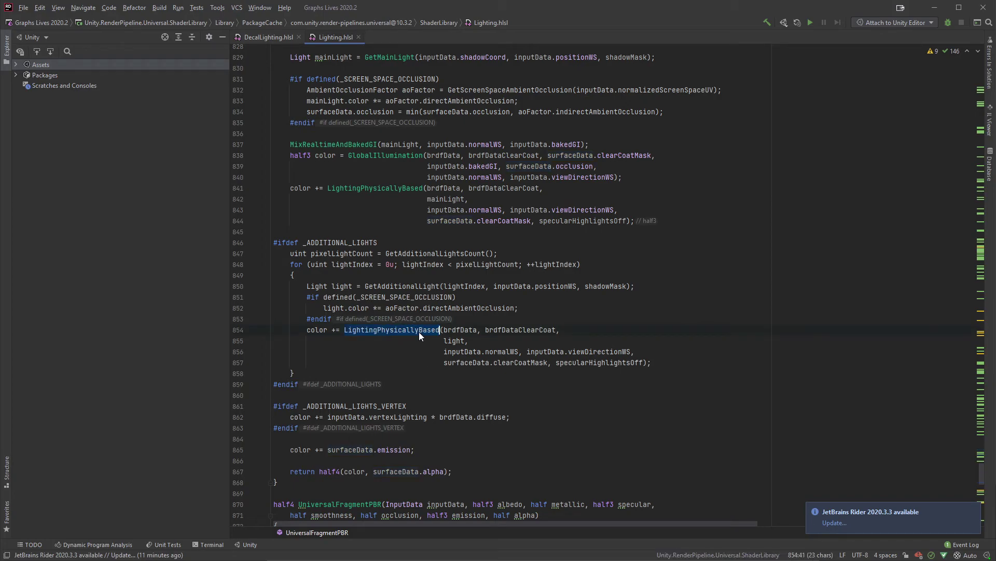
scroll(420, 336, up, 4)
double_click(397, 319)
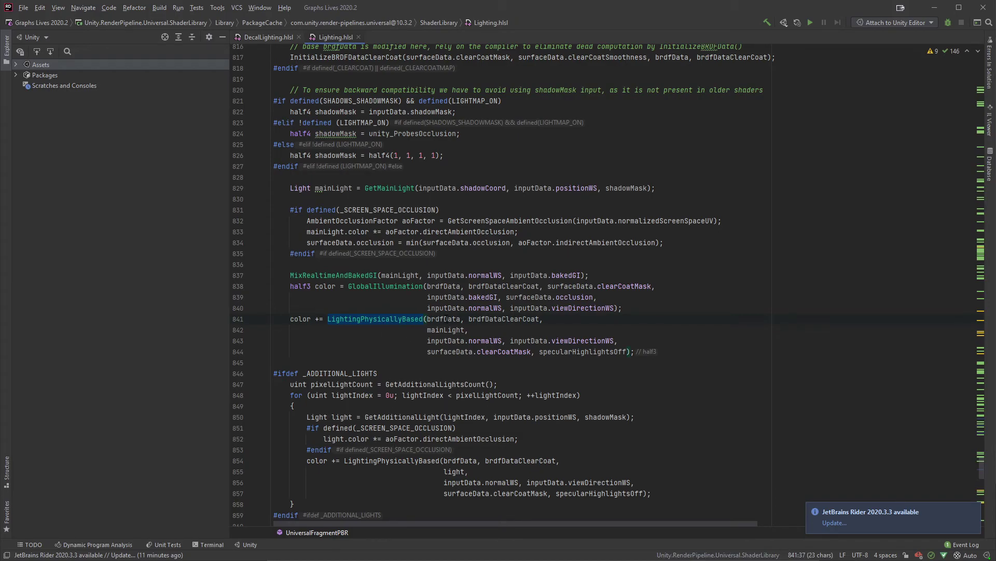
double_click(484, 319)
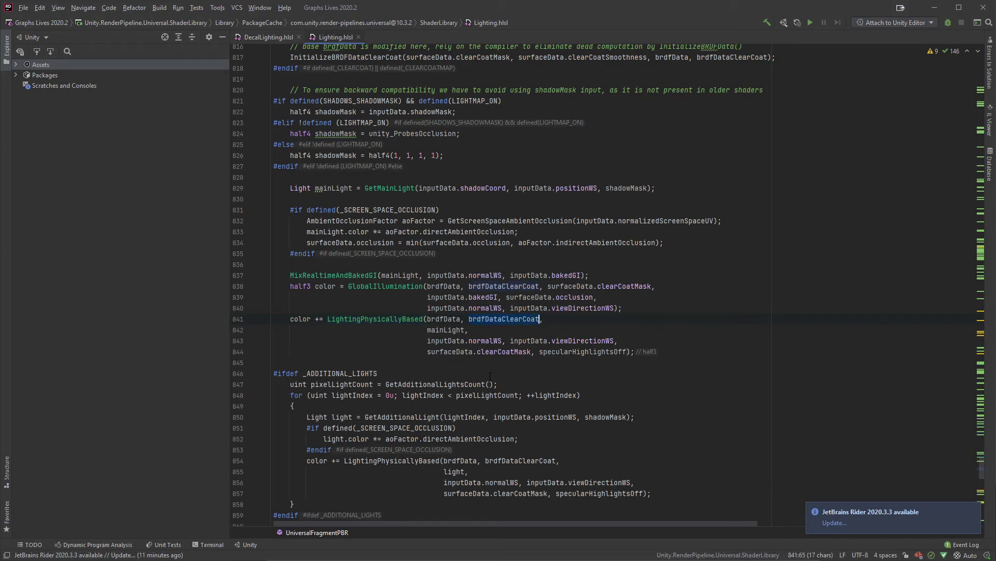
double_click(447, 319)
scroll(447, 319, up, 10)
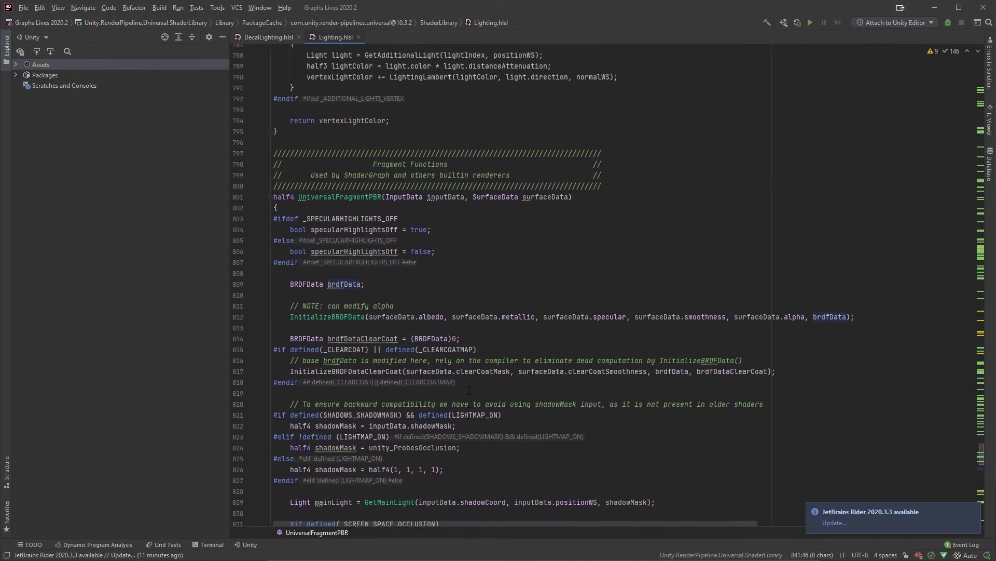
scroll(463, 389, down, 3)
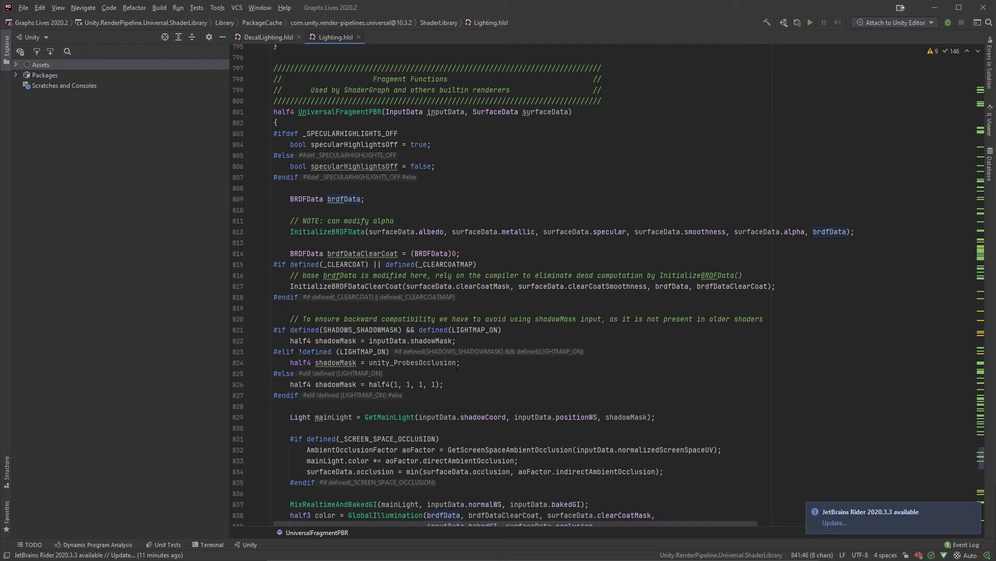
scroll(457, 366, down, 1)
Step: Open the InitializeBRDFData definition used by UniversalFragmentPBR and examine its _SPECULAR_SETUP and #else branches
triple_click(337, 199)
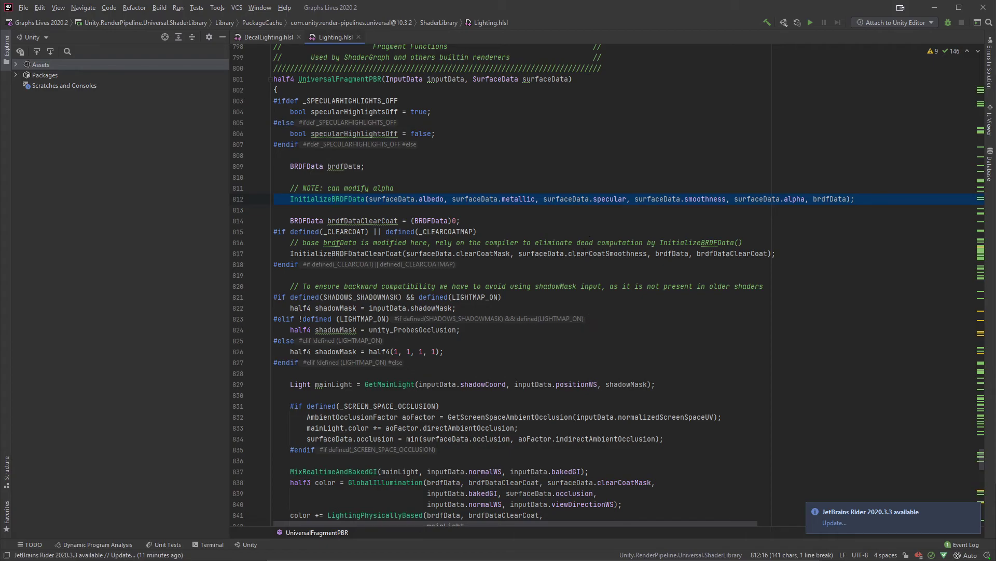
scroll(563, 332, up, 4)
key(Up)
key(Up)
key(Up)
key(Up)
key(Up)
double_click(336, 330)
scroll(466, 362, up, 5)
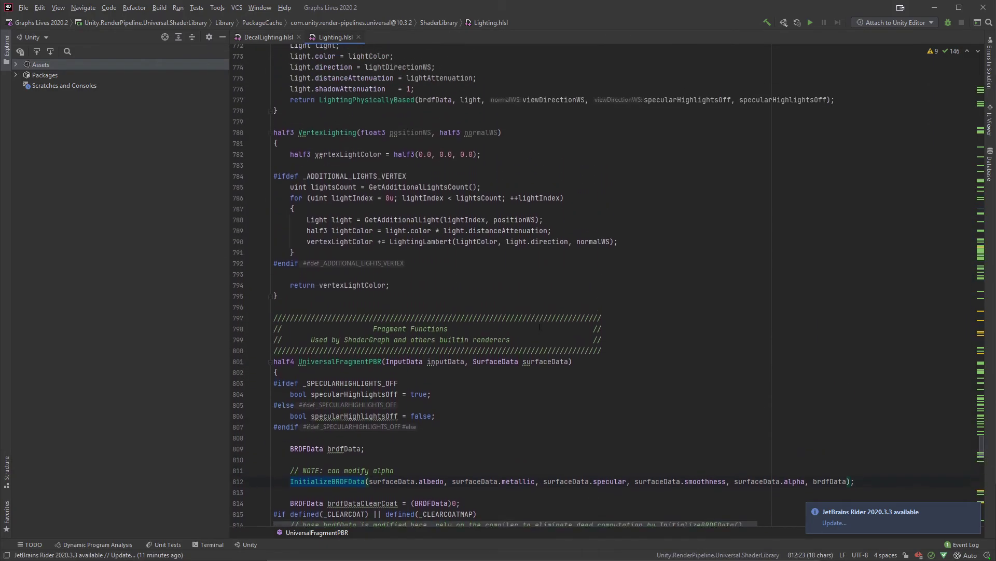
ctrl+click(348, 494)
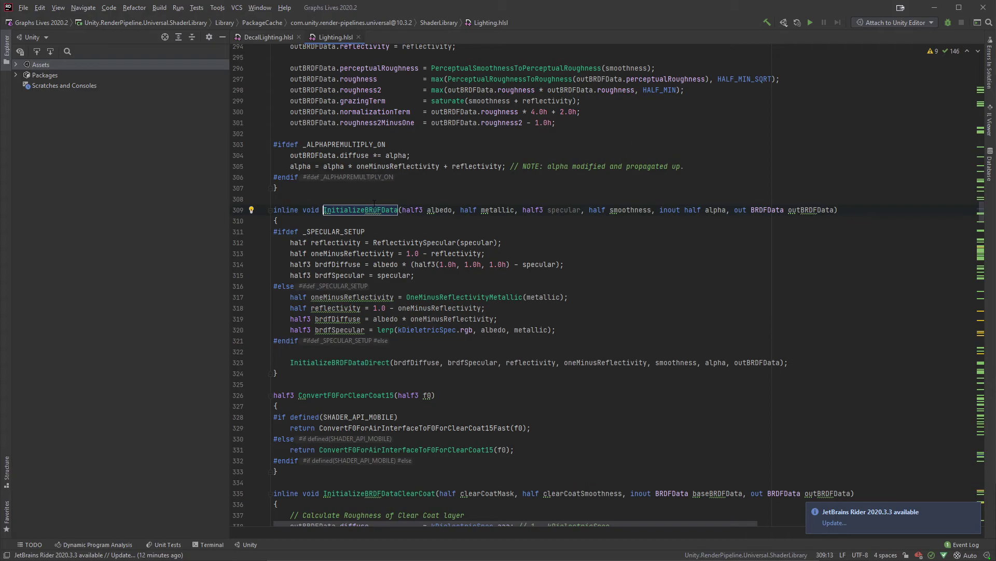
double_click(347, 286)
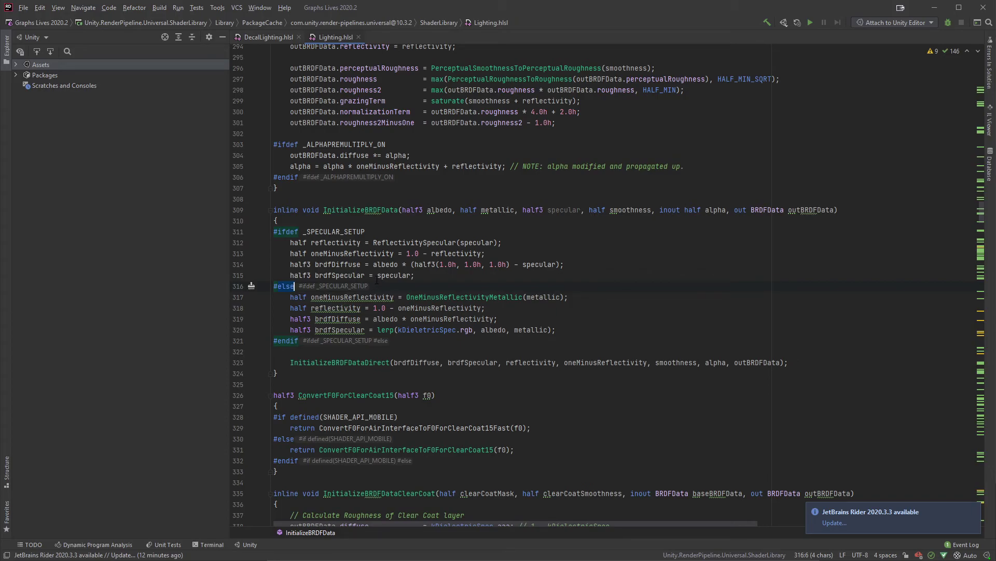
double_click(338, 231)
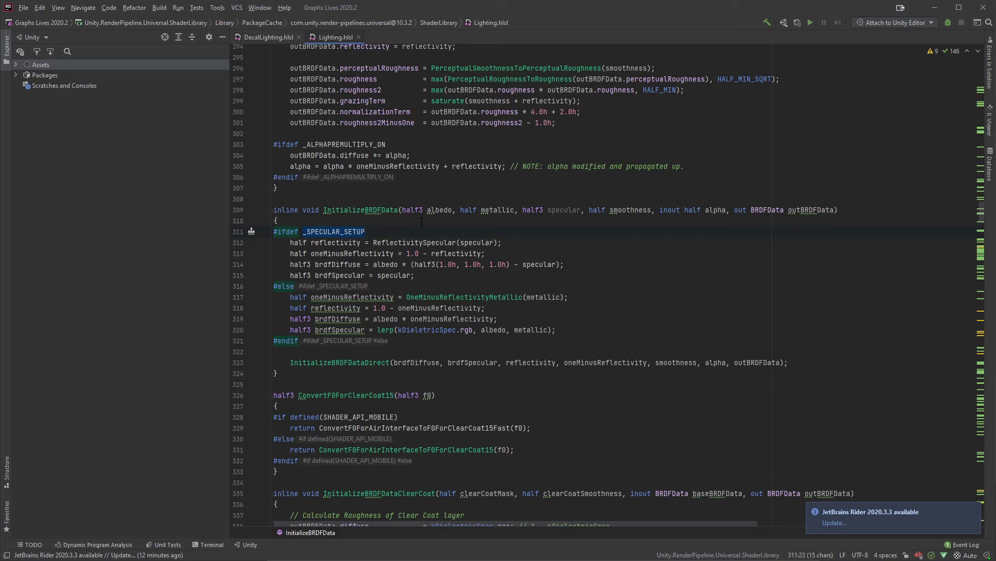
Step: In DecalLighting.hlsl, add the line "#undef _SPECULAR_SETUP" directly above the UniversalFragmentPBR call
click(263, 36)
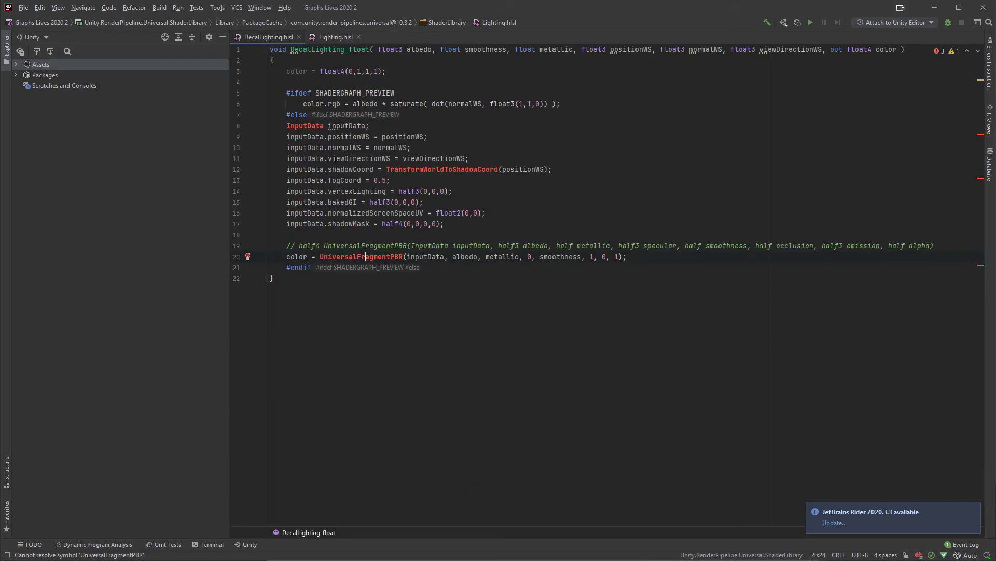
click(946, 248)
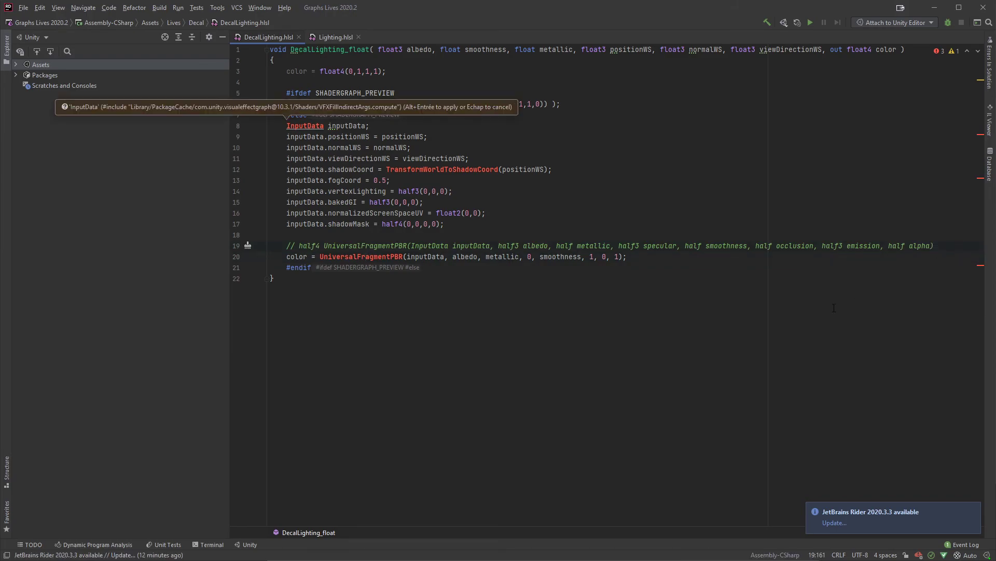
key(Return)
text(undef)
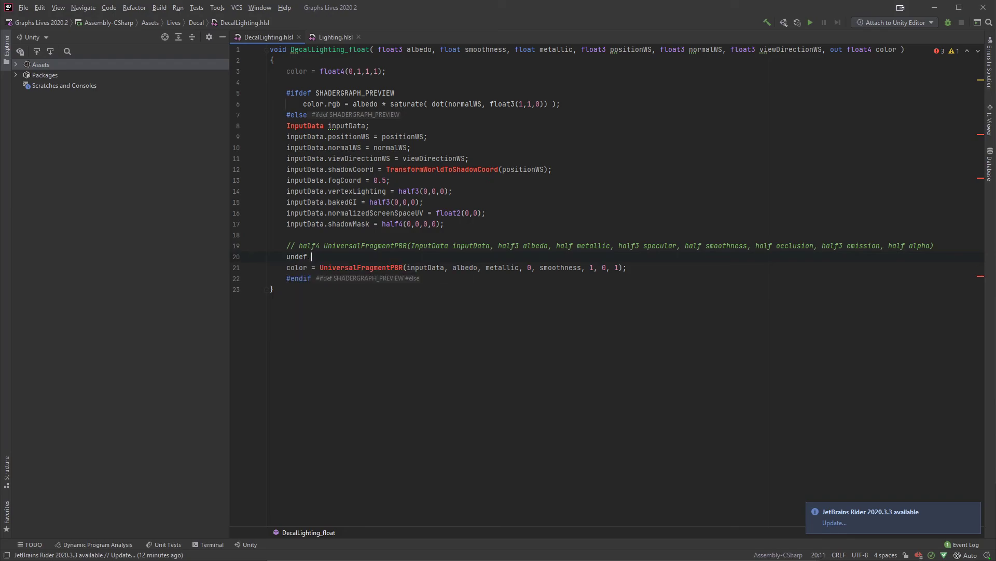
key(BackSpace)
key(BackSpace)
key(BackSpace)
key(BackSpace)
key(BackSpace)
key(BackSpace)
text(#undef _SPECULAR_SETUP)
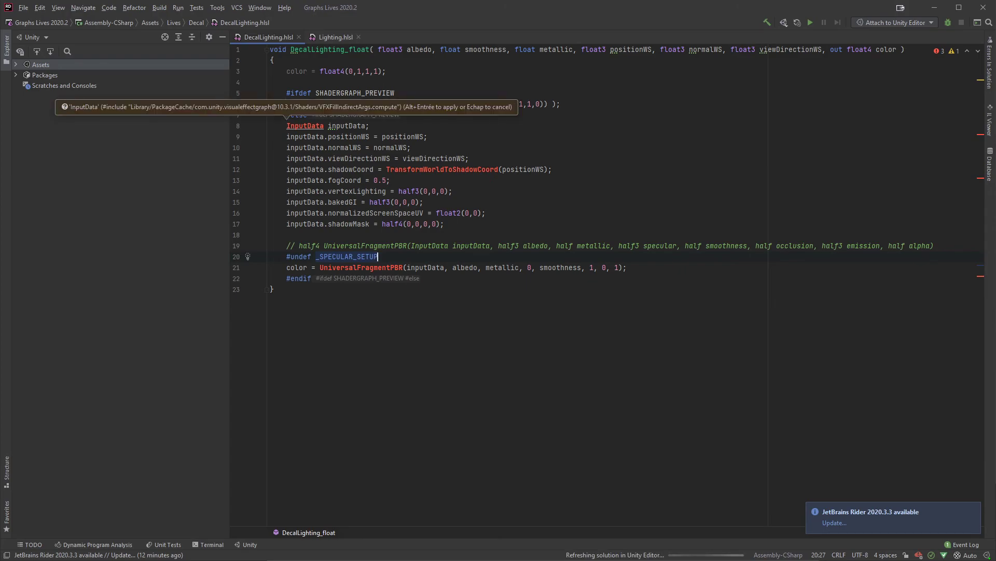
Step: Switch to Unity and test the Decal material's Smoothness at its minimum in the scene
key(alt+Tab)
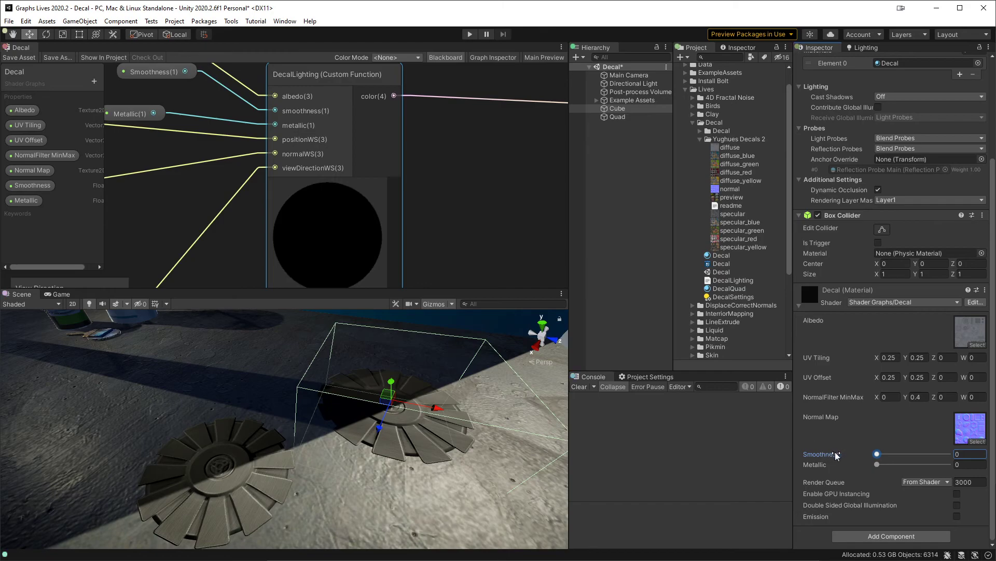
drag(878, 455, 820, 456)
Step: Switch to Rider, change the #undef directive to "#define _SPECULAR_SETUP", and save DecalLighting.hlsl
key(alt+Tab)
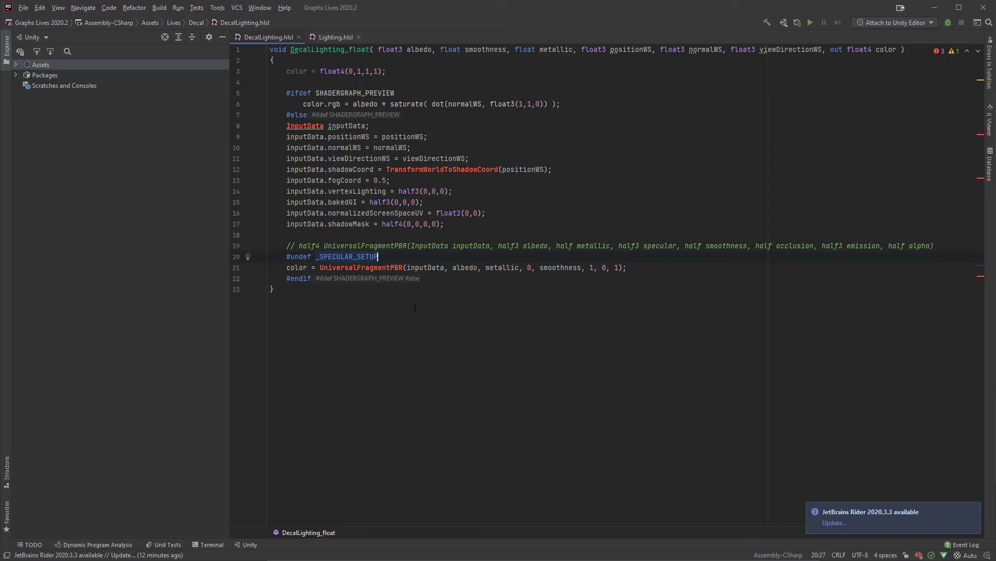
click(294, 256)
key(BackSpace)
key(Delete)
key(Right)
text(ine)
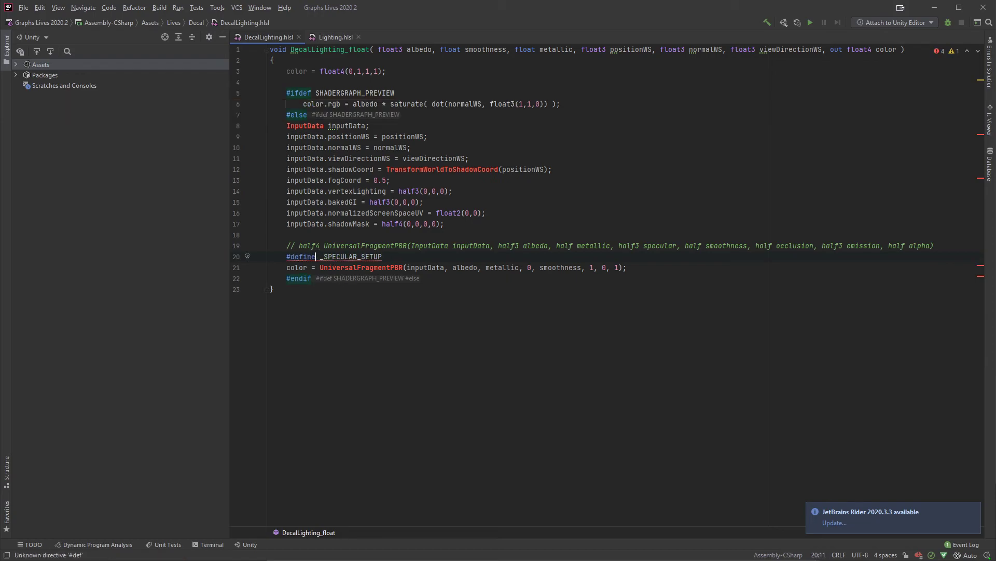
key(ctrl+s)
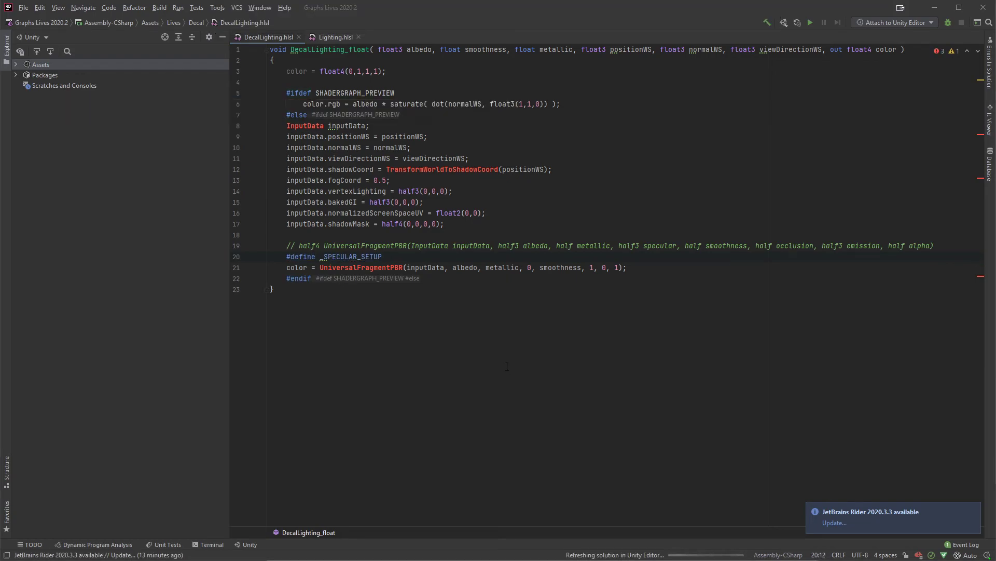
Step: Switch to Unity and inspect the details of the Shader Graphs/Decal shader error in the console
key(alt+Tab)
key(alt+Tab)
key(alt+Tab)
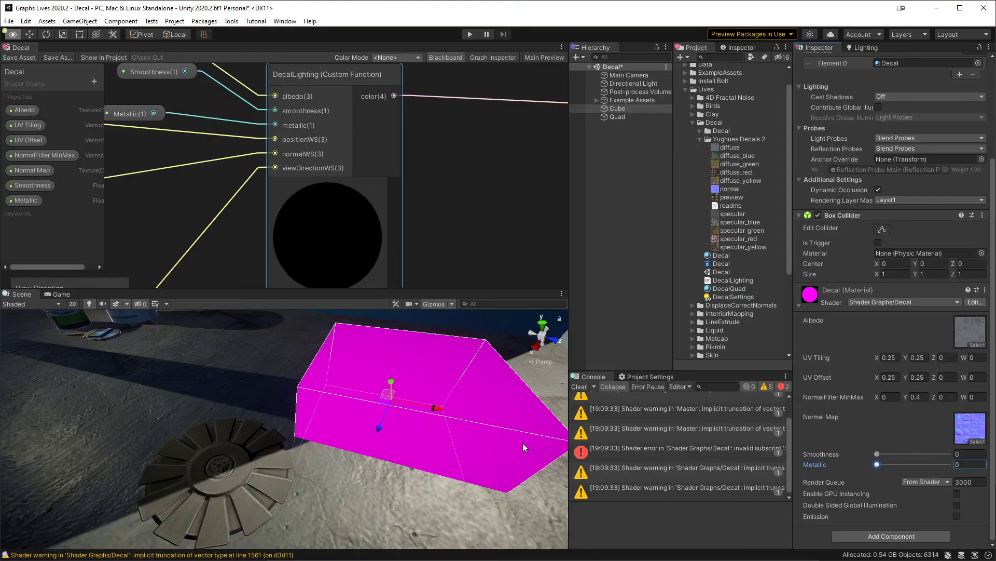
click(660, 449)
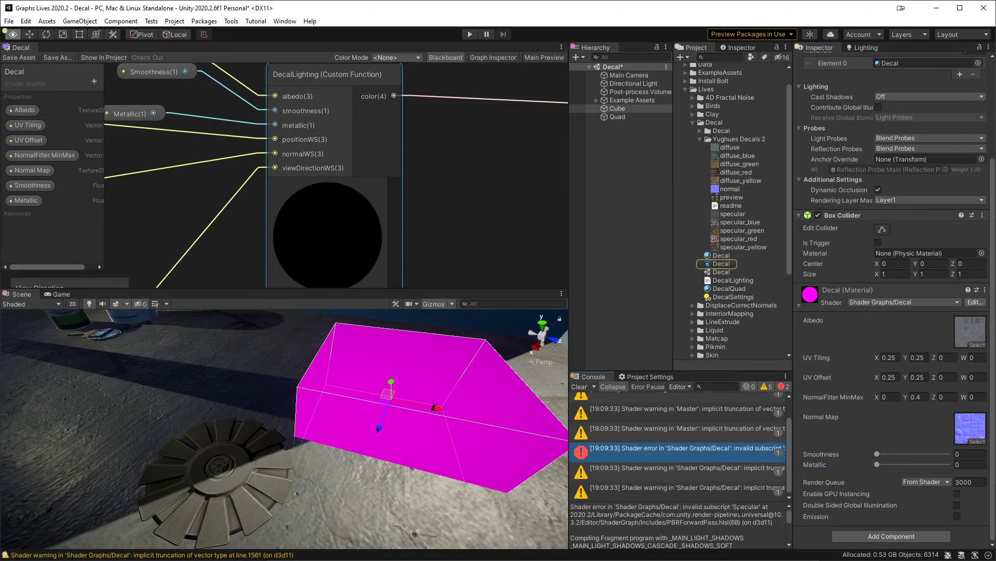
Step: Switch to Rider and delete the "#define _SPECULAR_SETUP" line above the UniversalFragmentPBR call
key(alt+Tab)
click(400, 256)
key(shift+Up)
key(shift+End)
key(Delete)
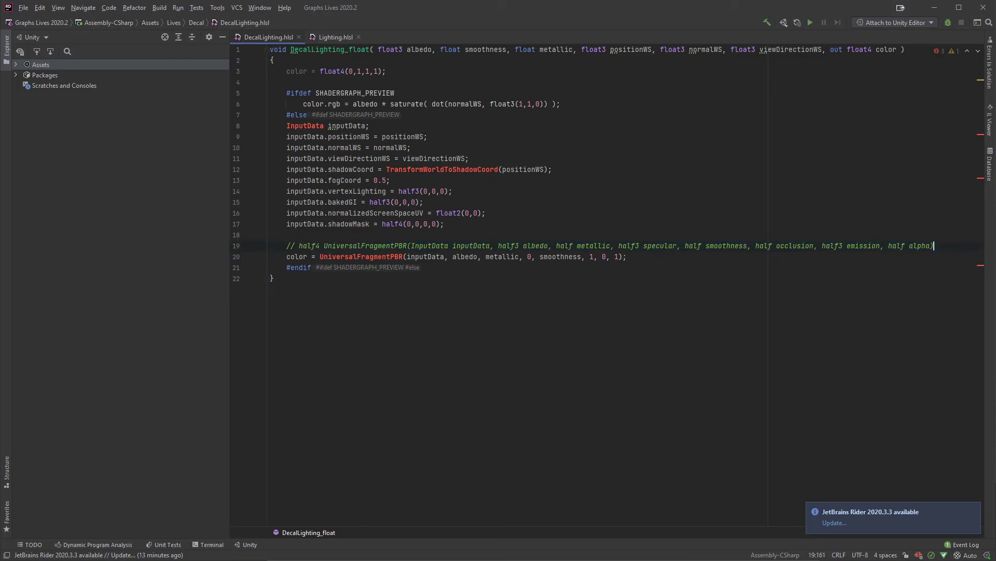
Step: Switch to Unity and change the Decal shader graph's Universal workflow setting to the alternative to Metallic
key(alt+Tab)
key(alt+Tab)
key(alt+Tab)
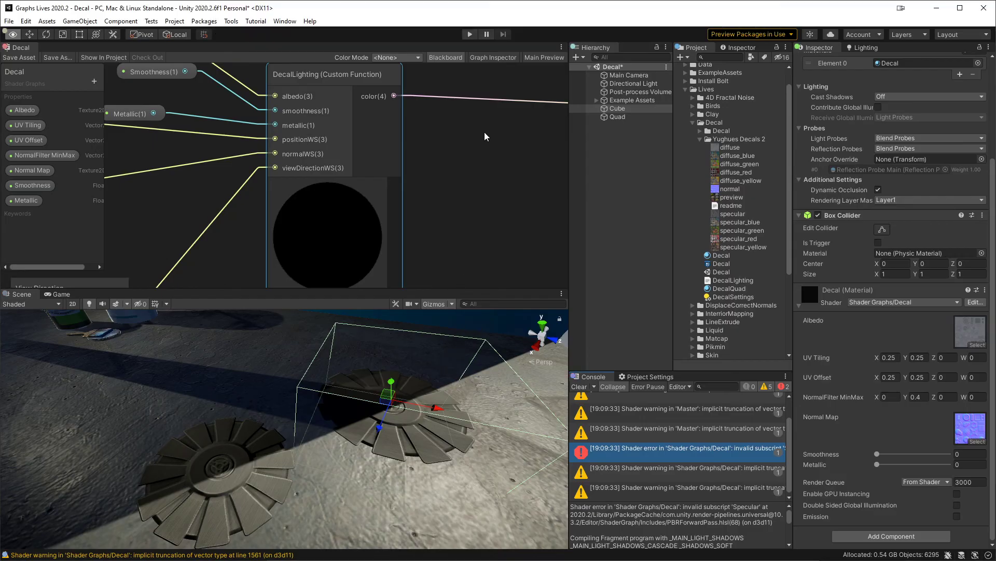
click(496, 58)
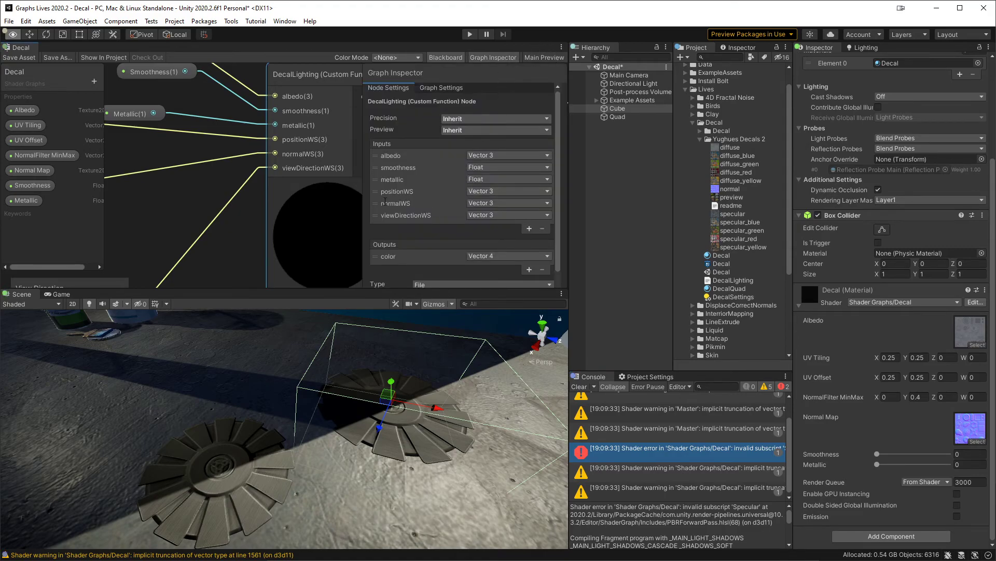
click(442, 88)
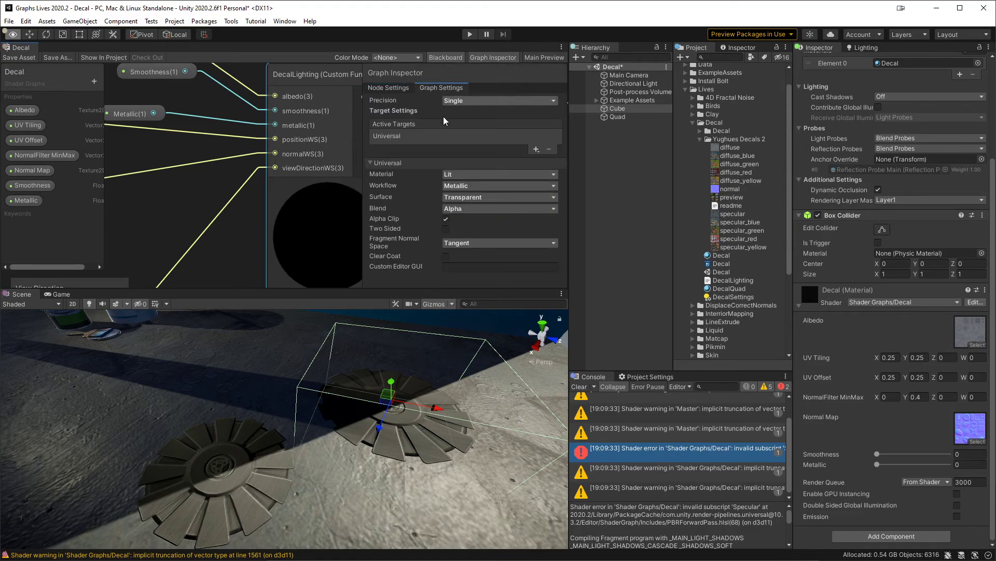
click(474, 186)
click(476, 200)
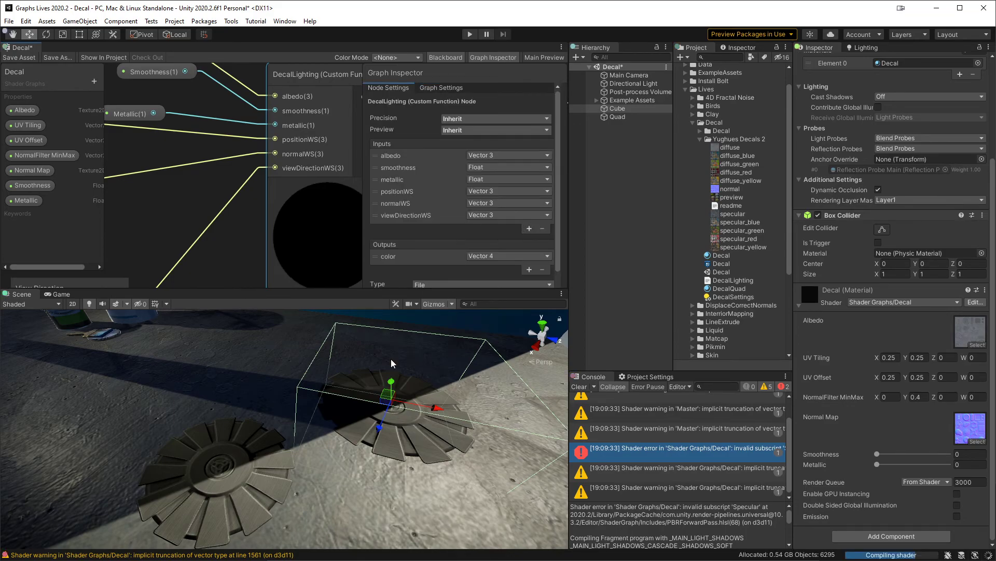
Step: Save the Decal shader graph and test the Smoothness slider on the cube's Decal material
click(19, 57)
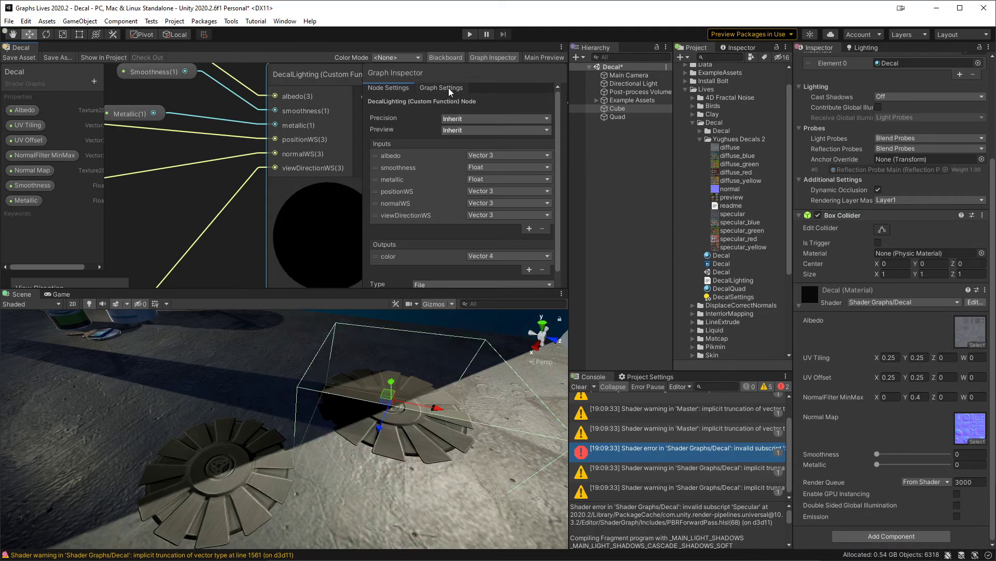
click(884, 455)
mouse_move(883, 453)
mouse_down()
mouse_move(946, 453)
mouse_move(831, 454)
mouse_move(941, 471)
mouse_move(877, 465)
mouse_up()
Step: Switch the Decal graph's Universal workflow setting back, save the asset, and hide the Graph Inspector
click(454, 88)
click(488, 186)
click(467, 204)
click(329, 185)
click(21, 57)
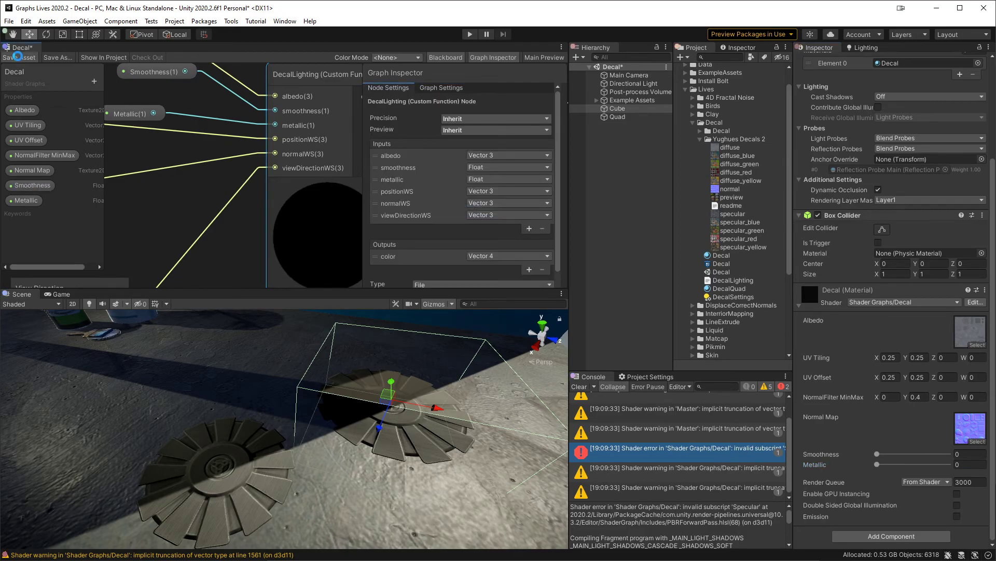
click(492, 56)
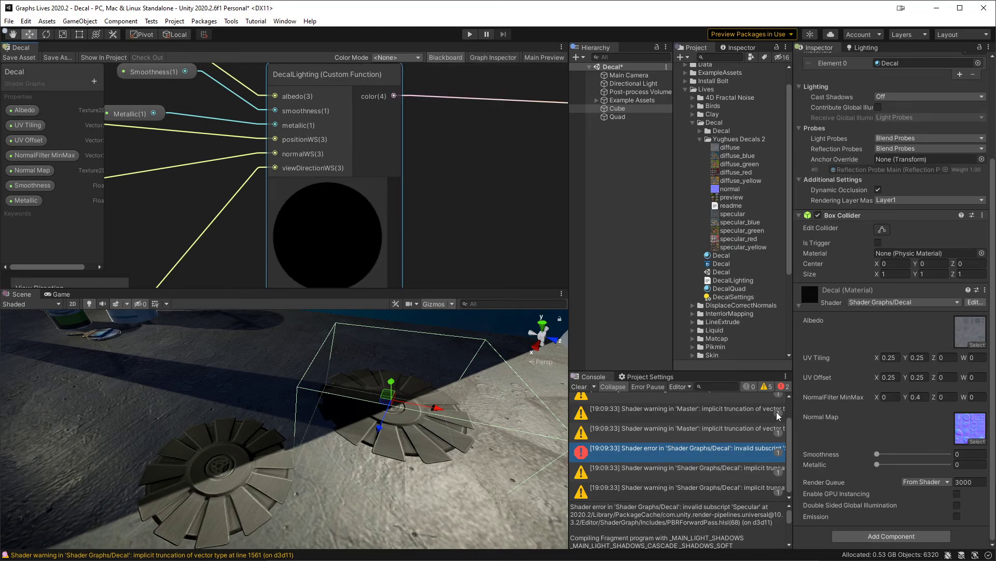
Step: Compare how changing Smoothness affects the cube's Decal material and the quad's Decal Quad material, ending both at 0
mouse_move(877, 454)
mouse_down()
mouse_move(966, 462)
mouse_move(860, 459)
mouse_move(950, 468)
mouse_move(901, 469)
mouse_move(864, 468)
mouse_move(953, 455)
mouse_move(802, 459)
mouse_up()
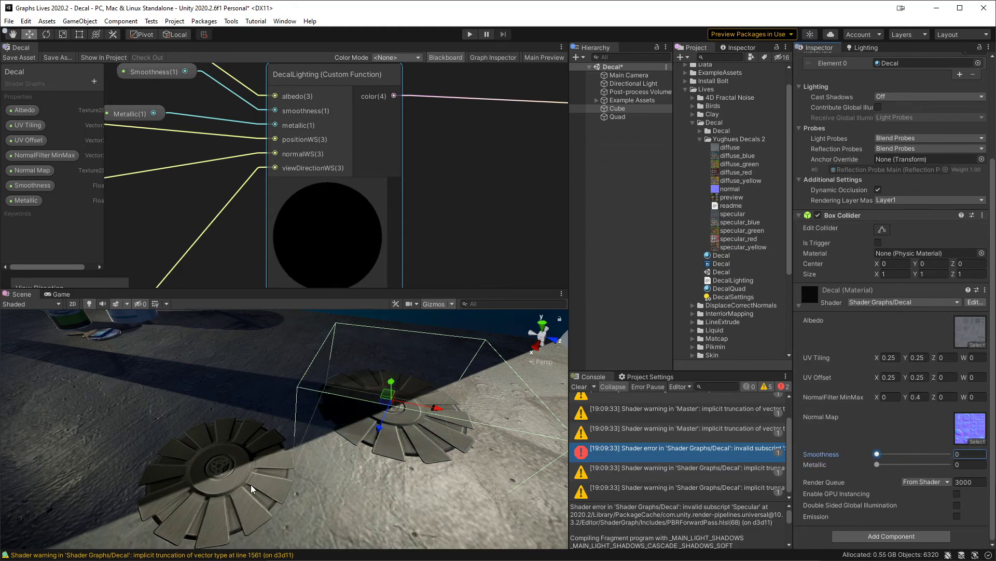
mouse_move(407, 365)
alt+mouse_down()
mouse_move(405, 433)
mouse_move(414, 367)
alt+mouse_up()
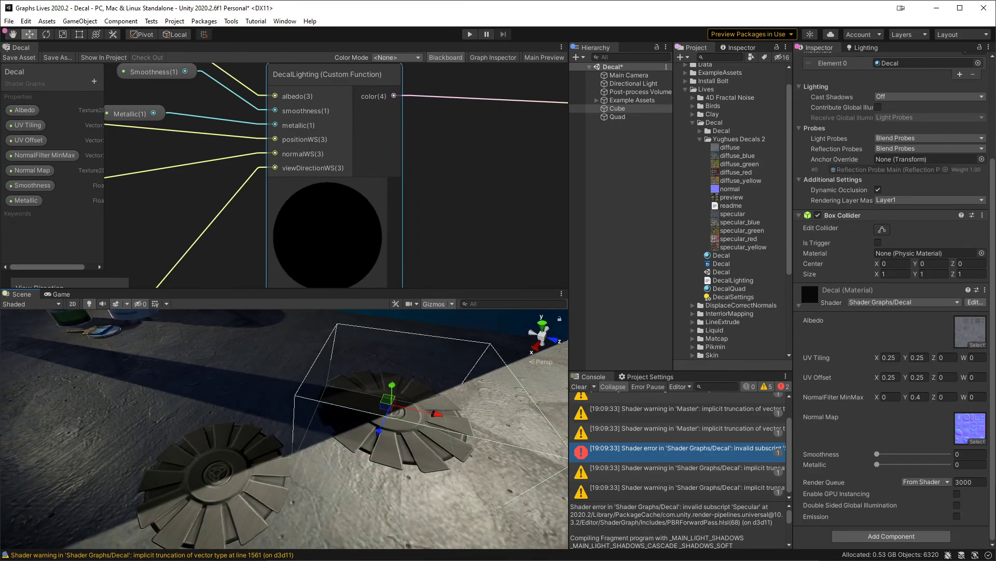
drag(883, 455, 820, 459)
click(204, 491)
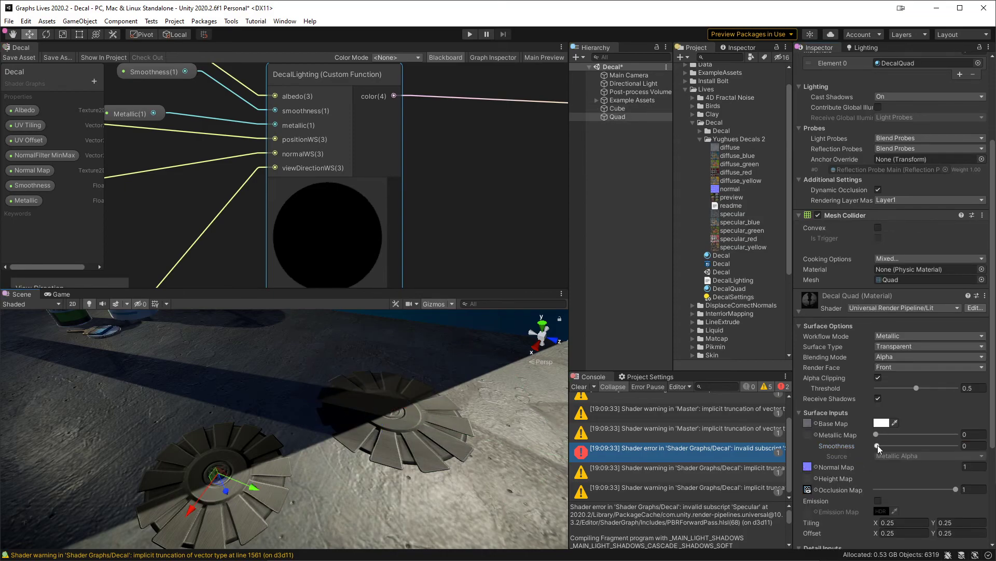
drag(877, 445, 806, 459)
click(405, 452)
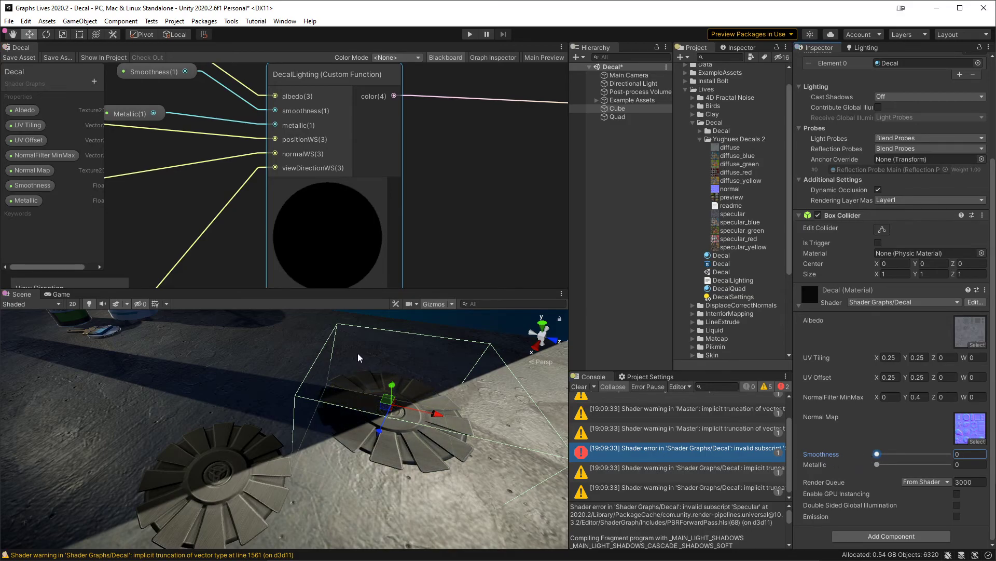
Step: Disconnect the Smoothness property from the DecalLighting node, set its smoothness input to -1, and save the graph to check the decal
click(21, 187)
middle_drag(213, 161, 356, 217)
drag(376, 161, 350, 161)
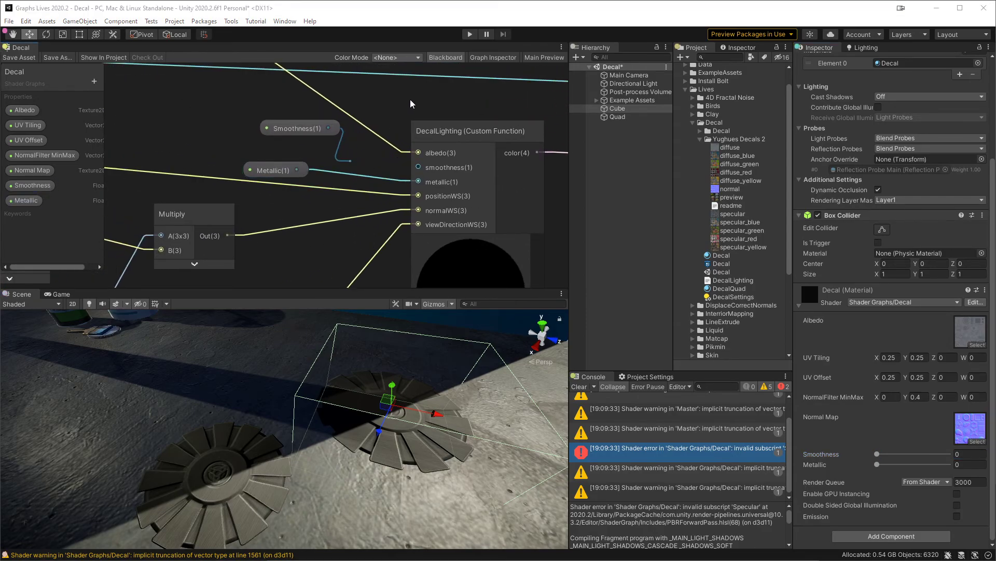
click(530, 104)
click(385, 169)
text(-1)
click(194, 112)
click(26, 60)
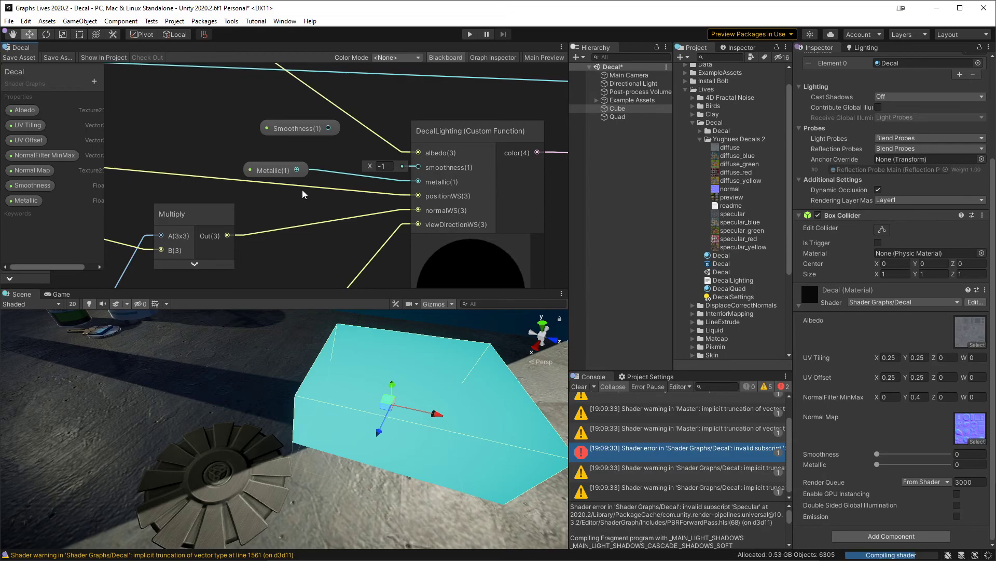
alt+drag(449, 411, 413, 389)
Step: Test a smoothness input of 10 on the DecalLighting node, and restore the Smoothness property's connection in the saved graph
click(386, 166)
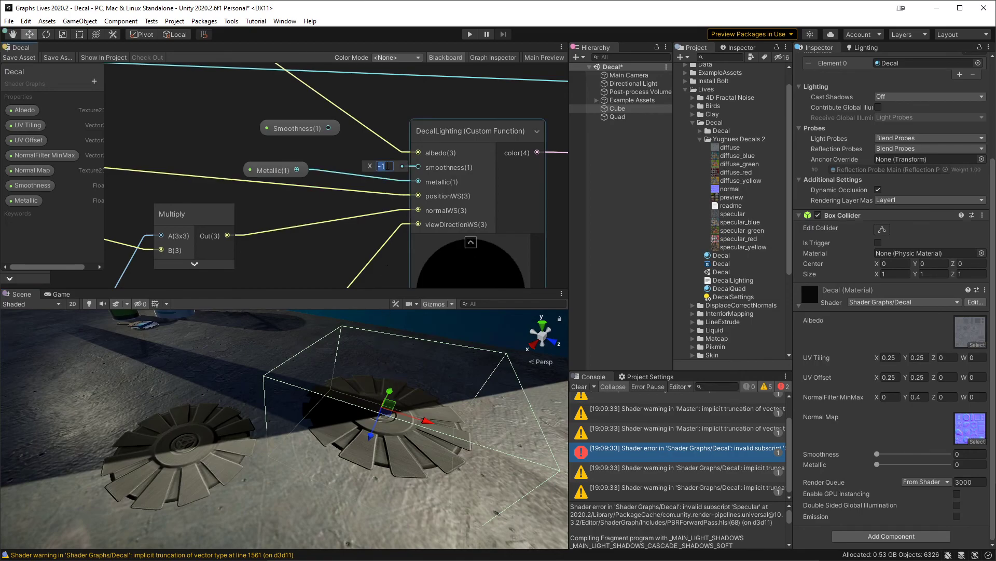
text(10)
click(287, 158)
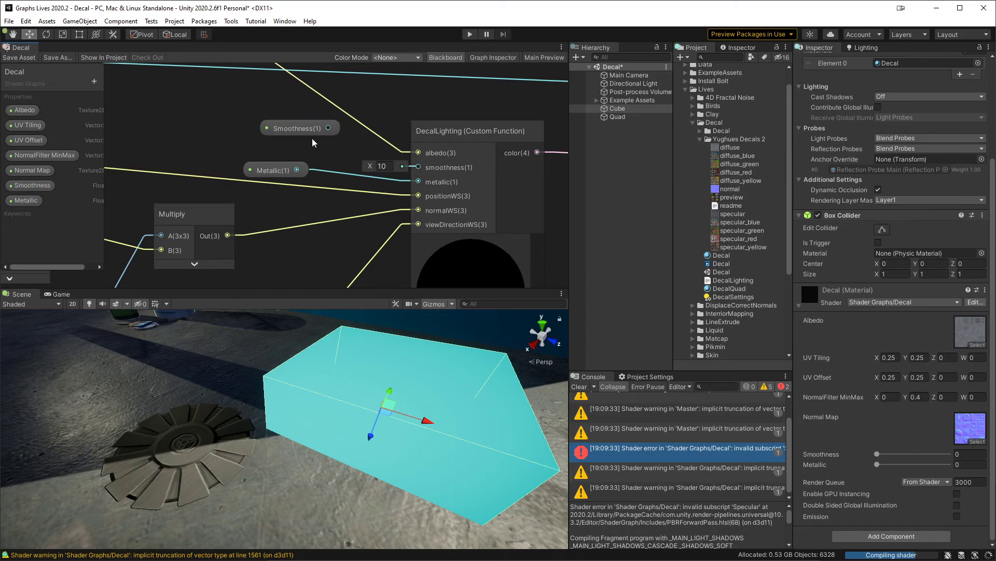
drag(328, 128, 428, 172)
click(19, 58)
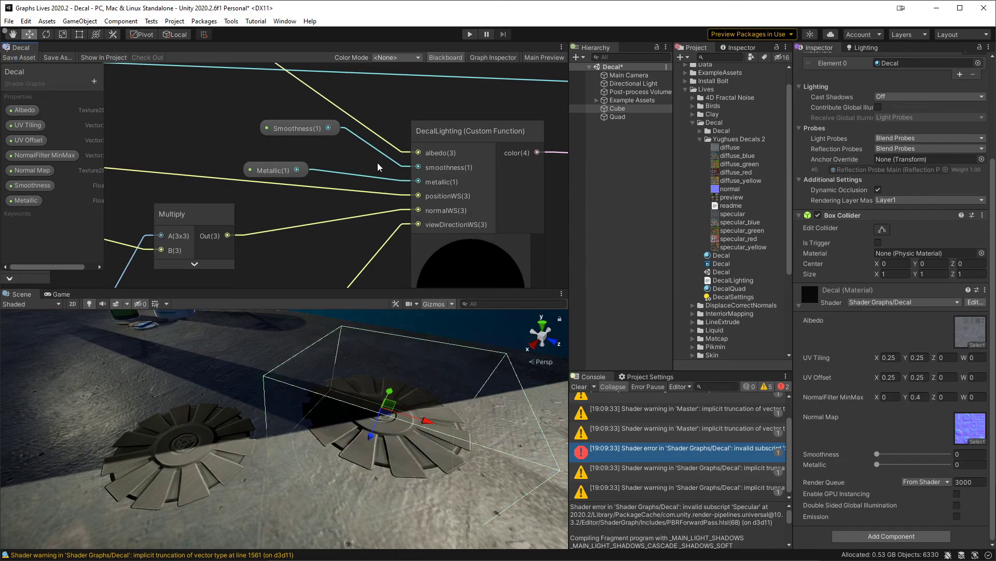
Step: Review the connections around the DecalLighting node and its link to the Fragment outputs
middle_drag(458, 115, 340, 102)
scroll(339, 102, down, 1)
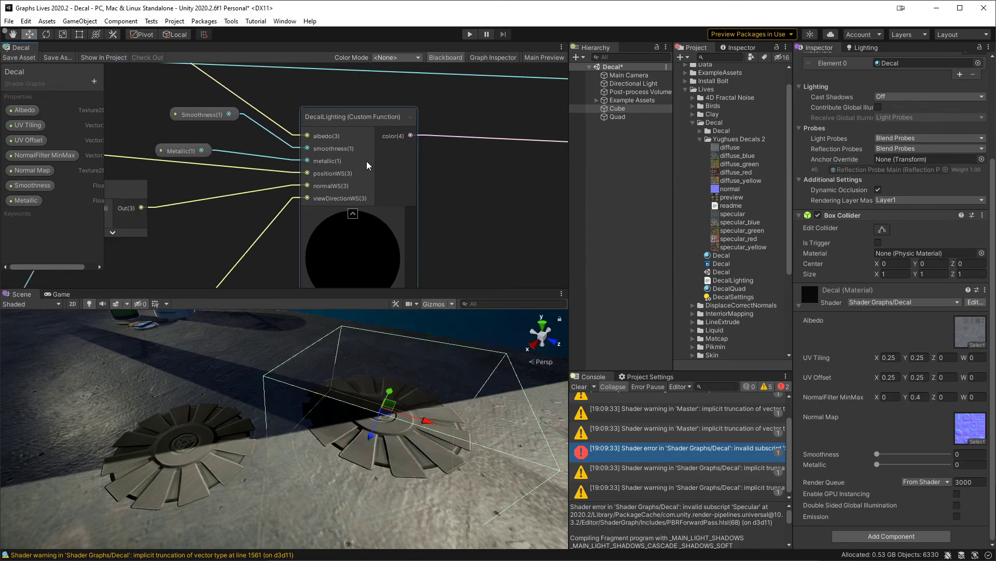
scroll(395, 171, down, 4)
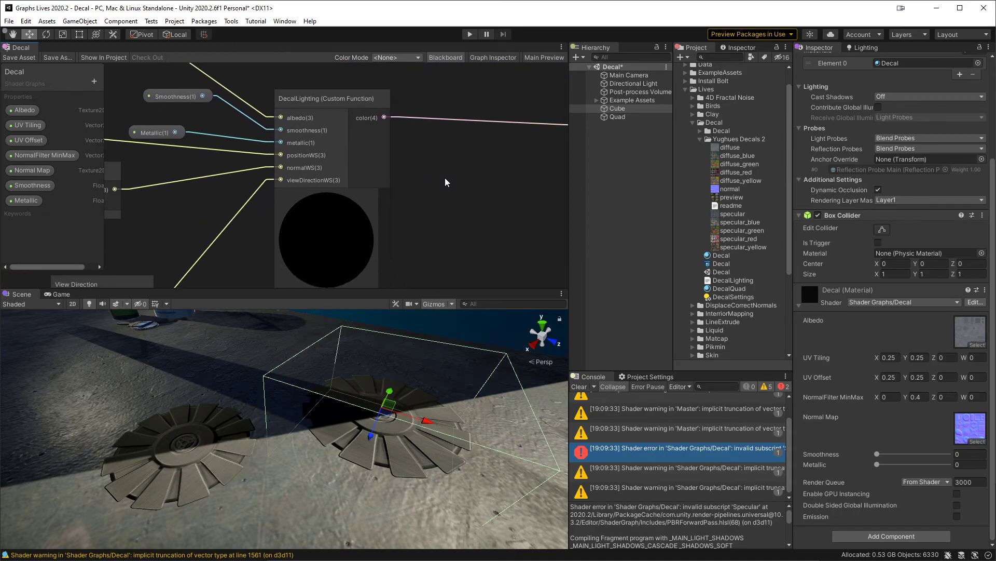
middle_drag(466, 187, 383, 191)
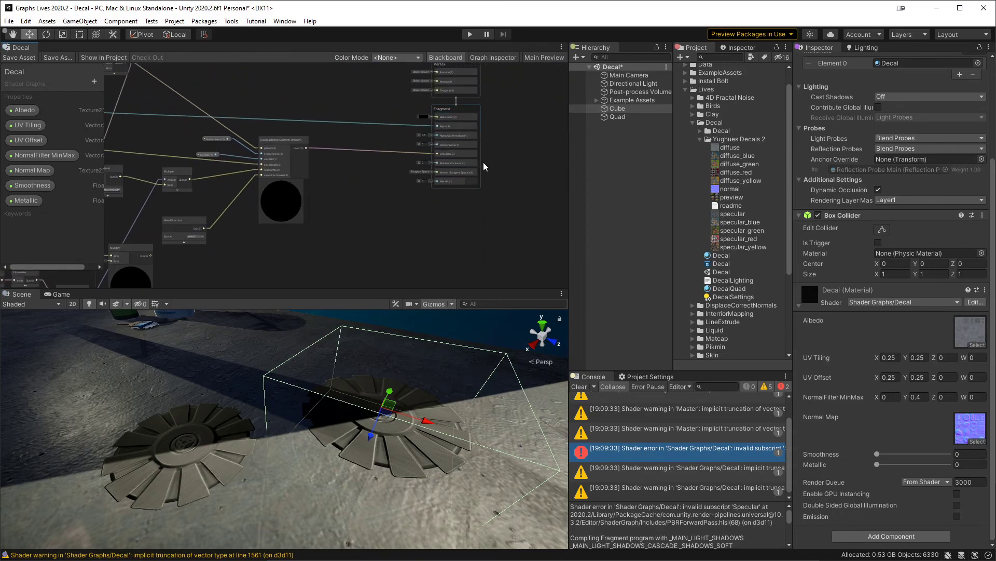
scroll(337, 174, up, 3)
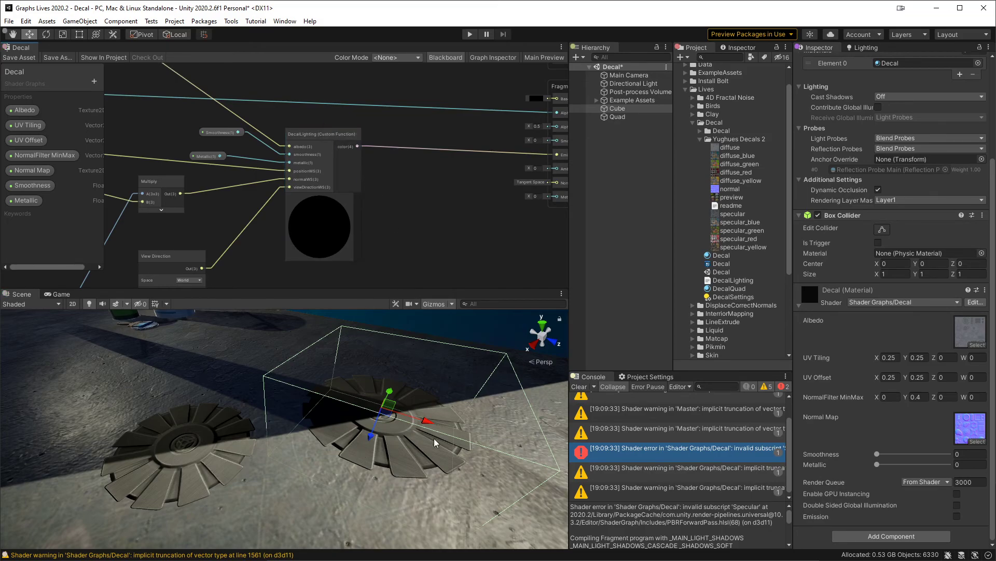
middle_drag(495, 185, 508, 170)
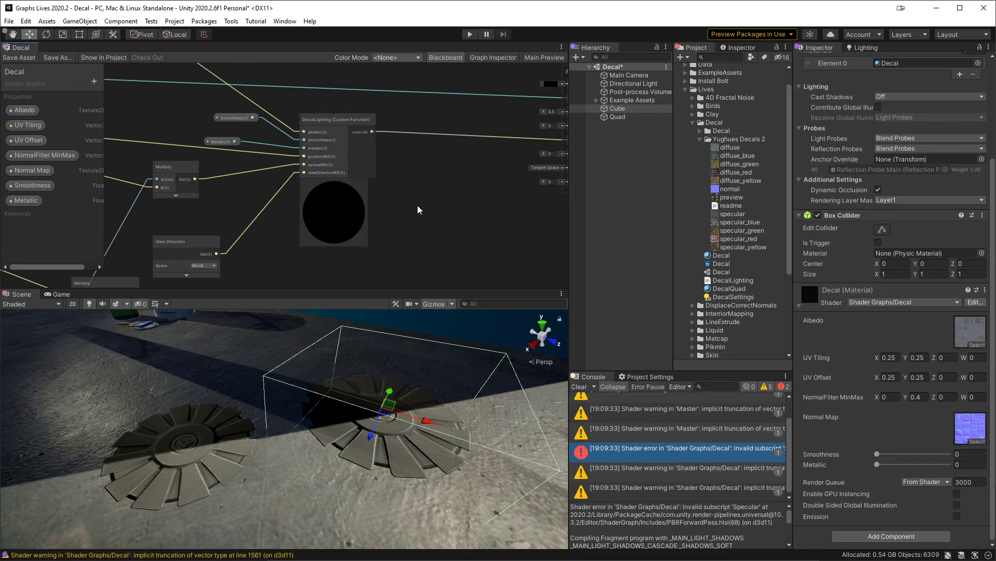
middle_drag(429, 212, 442, 215)
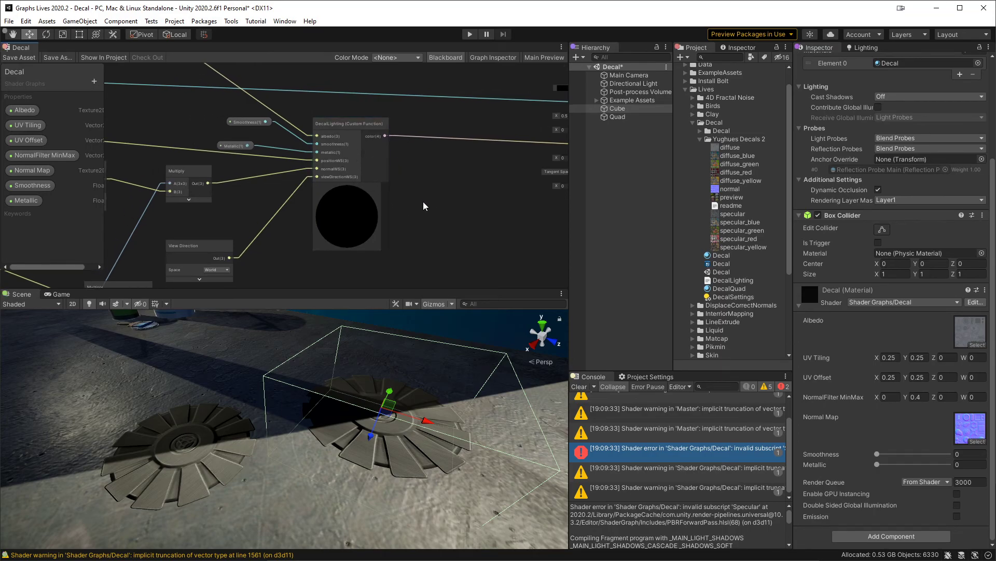
scroll(491, 182, down, 5)
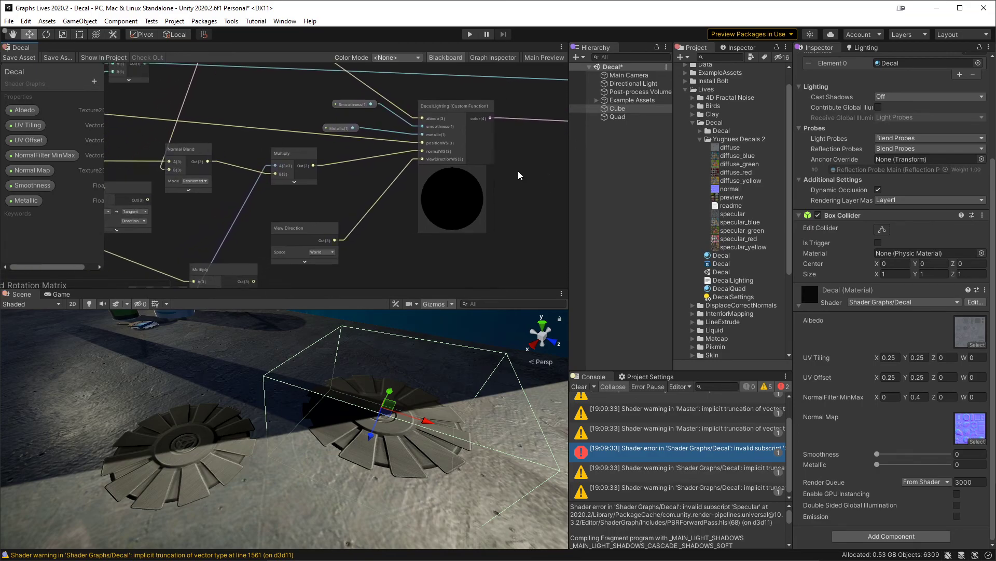
Step: Delete the unused nodes beside Normal Blend, including the Object-to-Tangent Transform node
middle_drag(332, 216, 374, 329)
scroll(419, 208, up, 5)
click(441, 142)
key(Delete)
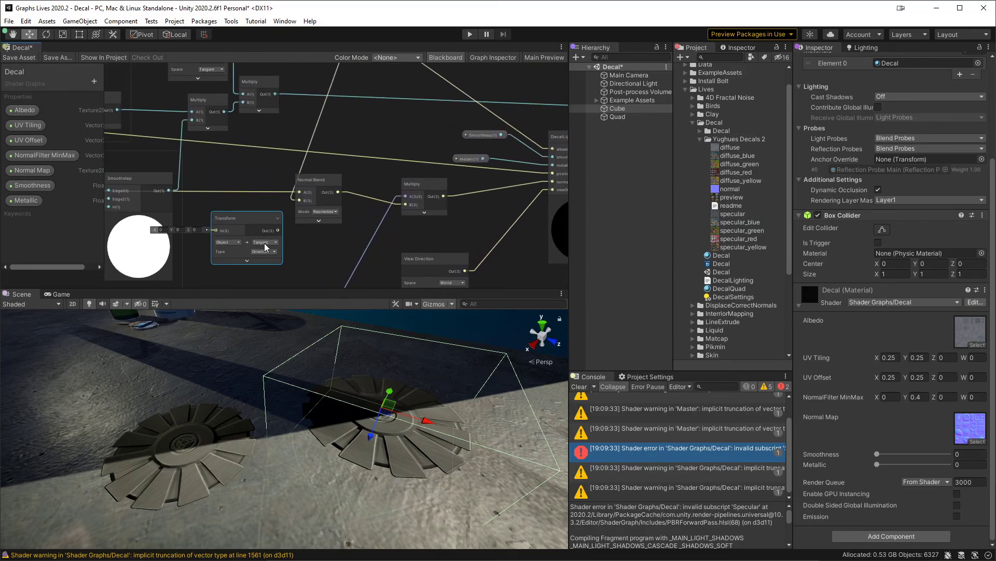
key(Delete)
middle_drag(319, 242, 305, 269)
middle_drag(370, 141, 428, 242)
middle_drag(520, 196, 435, 117)
middle_drag(468, 184, 318, 176)
middle_drag(464, 234, 482, 172)
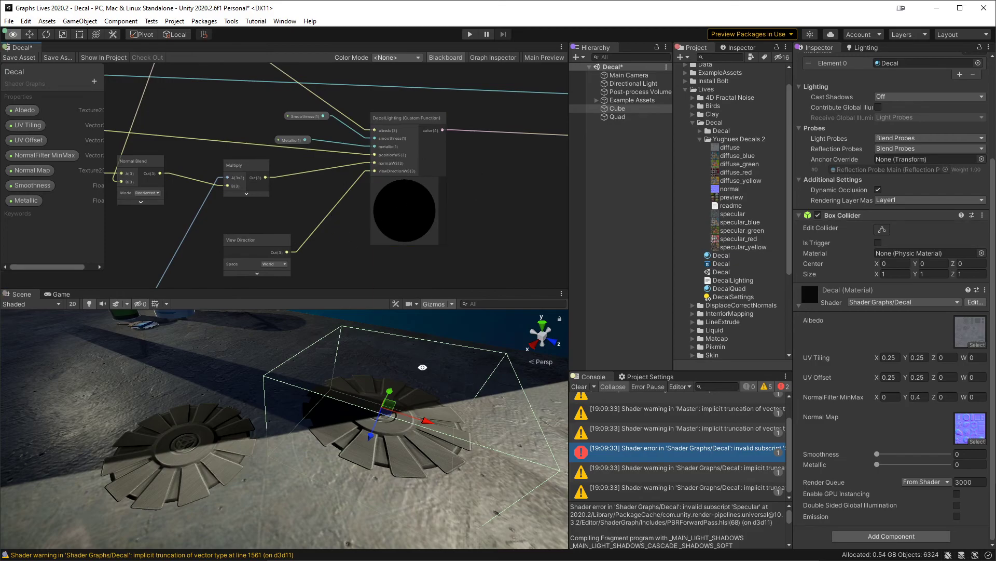
Step: Add a 3D sphere to the scene and position it partly sunk into the ground at about 0.96, -0.38, 1.39
right_drag(422, 366, 477, 442)
drag(394, 442, 65, 362)
middle_drag(147, 356, 203, 352)
drag(141, 352, 369, 438)
middle_drag(371, 436, 195, 405)
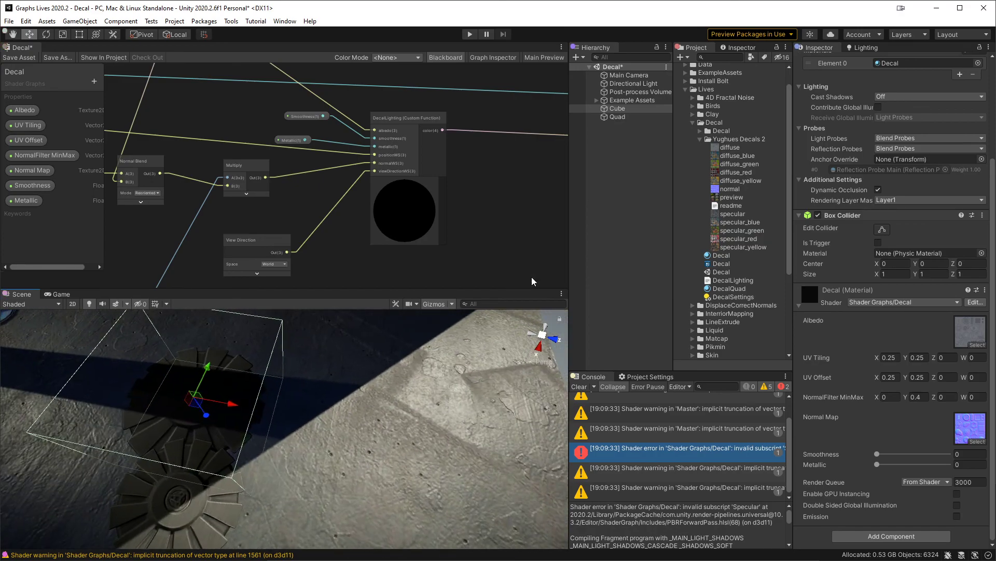
click(625, 185)
right_click(625, 185)
mouse_move(676, 321)
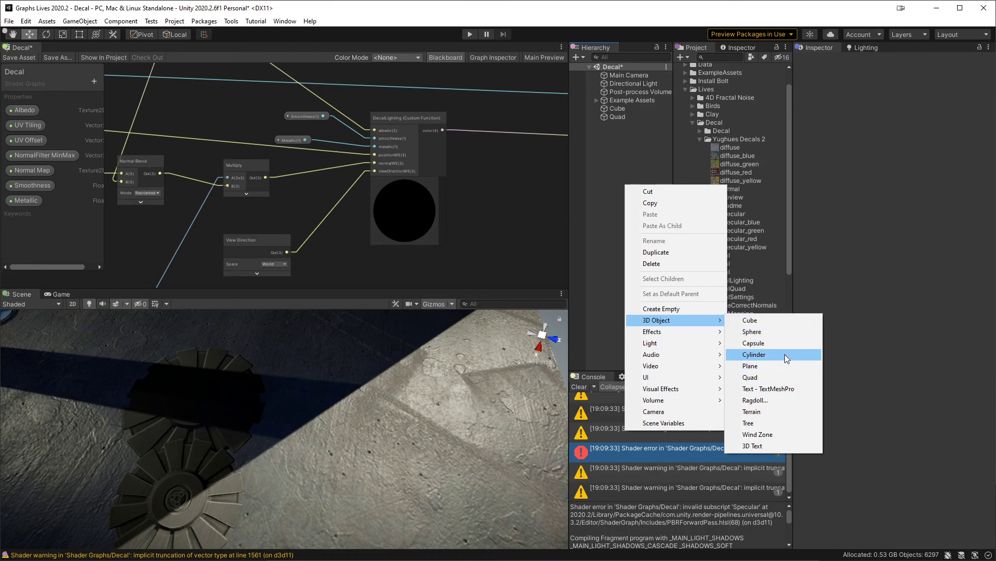
click(781, 332)
drag(292, 438, 380, 466)
Step: Move the decal cube over the sphere to about 0.96, 0.02, 1.39 so the decal projects onto the curved surface
click(637, 109)
mouse_move(199, 407)
mouse_down()
mouse_move(125, 457)
mouse_move(445, 467)
mouse_move(456, 445)
mouse_move(389, 423)
mouse_up()
mouse_move(455, 471)
alt+mouse_down()
mouse_move(400, 395)
mouse_move(390, 447)
mouse_move(285, 397)
mouse_move(273, 433)
mouse_move(253, 427)
mouse_move(283, 426)
mouse_move(284, 439)
mouse_move(283, 418)
mouse_move(265, 429)
mouse_move(378, 432)
mouse_move(457, 416)
mouse_move(227, 433)
mouse_move(258, 411)
mouse_move(413, 415)
mouse_move(262, 423)
mouse_move(327, 433)
mouse_move(319, 431)
alt+mouse_up()
scroll(388, 445, up, 3)
alt+drag(319, 431, 271, 405)
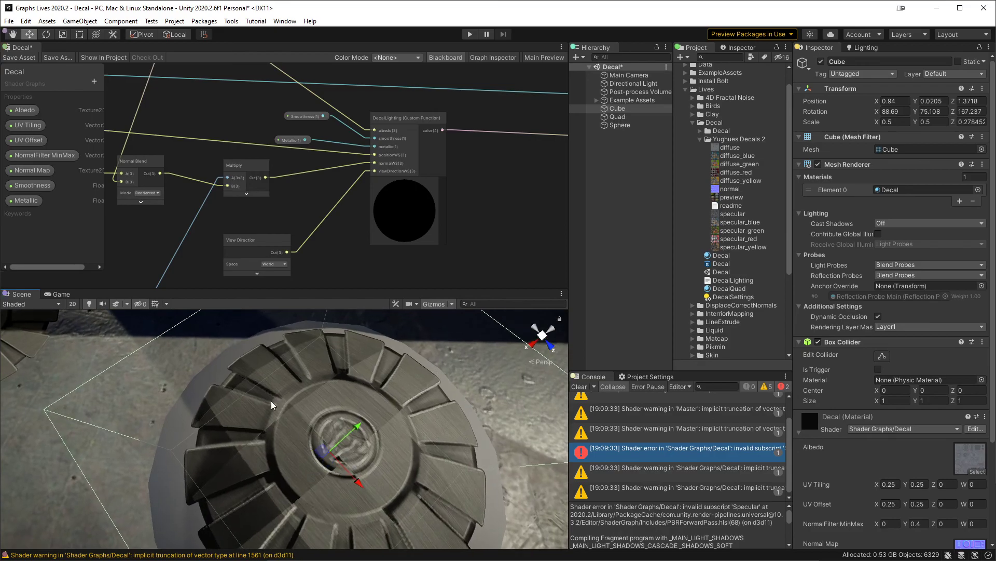
mouse_move(324, 450)
alt+mouse_down()
mouse_move(328, 408)
mouse_move(342, 394)
mouse_move(448, 408)
mouse_move(300, 436)
mouse_move(336, 390)
mouse_move(476, 376)
mouse_move(371, 391)
mouse_move(319, 431)
alt+mouse_up()
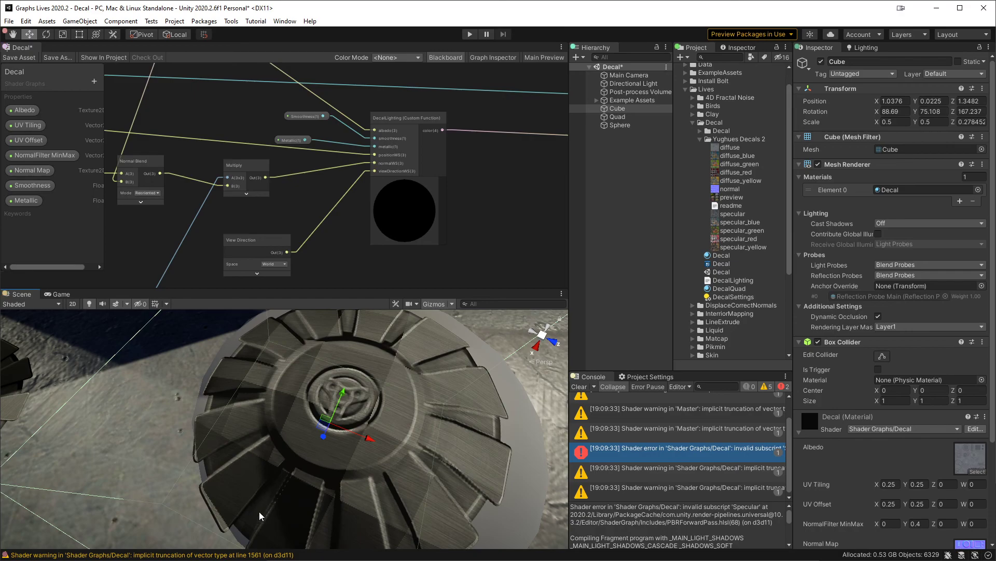
alt+drag(288, 499, 231, 472)
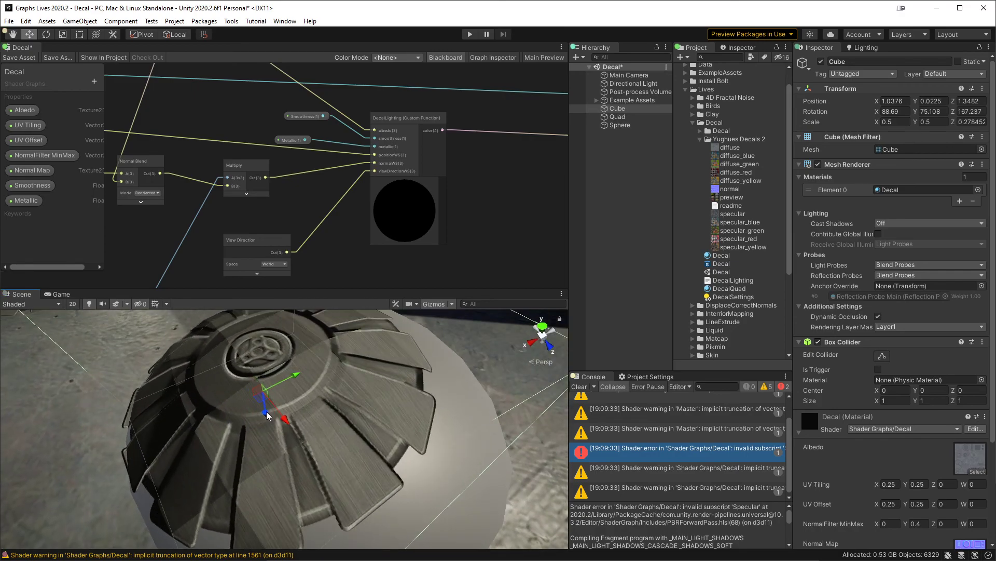
drag(261, 403, 318, 403)
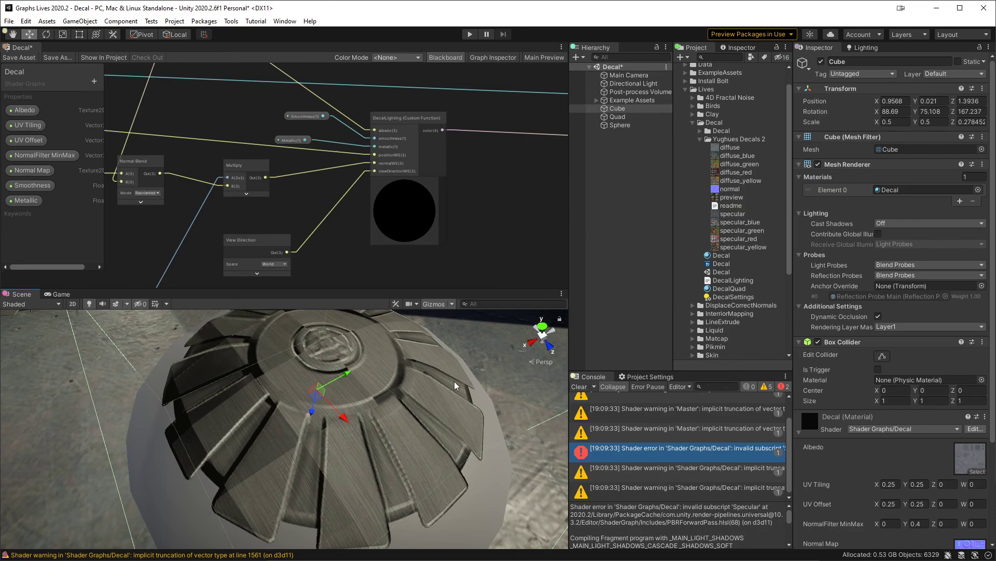
click(619, 126)
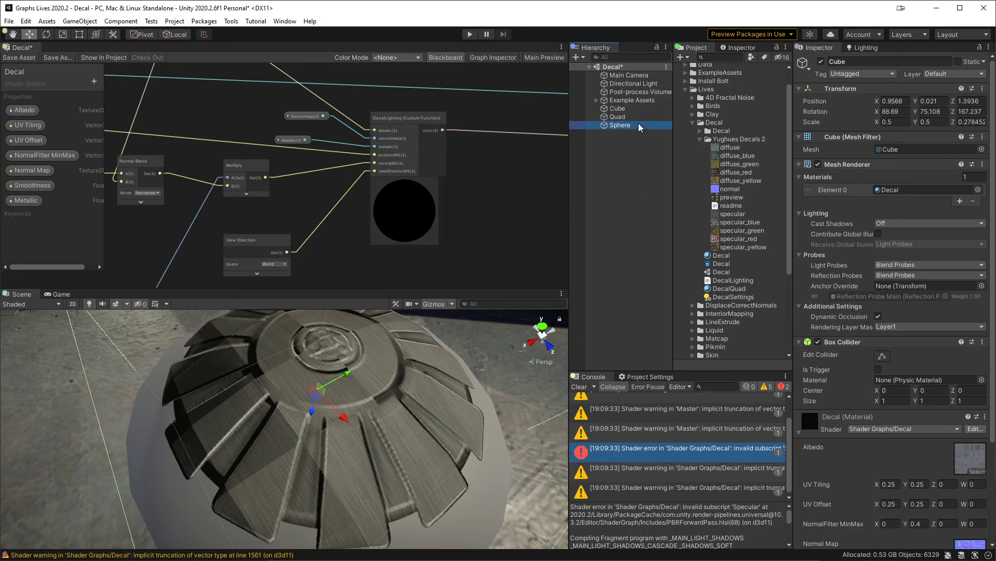
click(622, 206)
Step: Add a Boolean property named "Override Normal" to the Decal shader graph
middle_drag(235, 123, 386, 192)
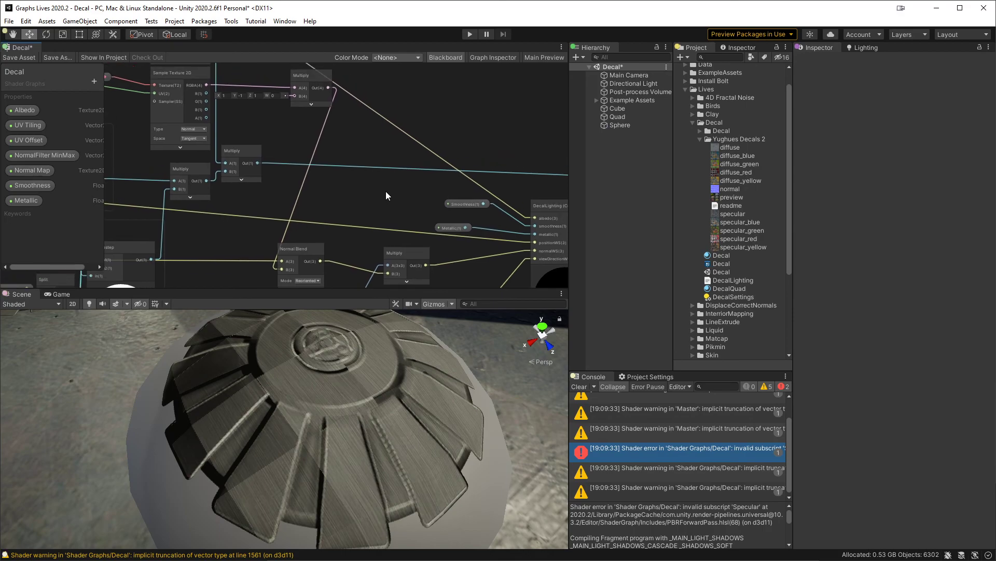
click(95, 80)
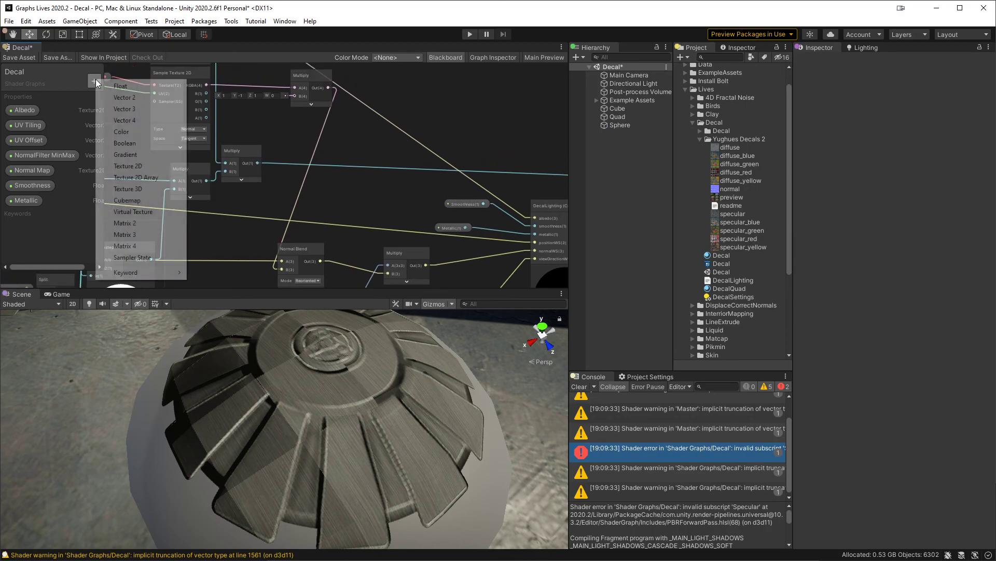
click(125, 143)
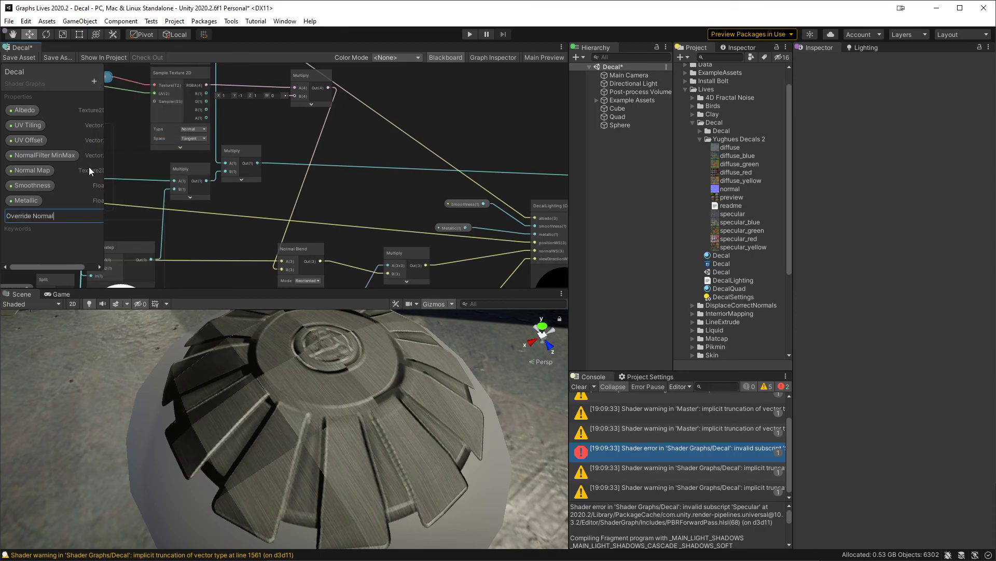
key(Return)
Step: Maximize the shader graph and place the Override Normal property node in the empty area above the normal map's Multiply node
key(shift+space)
middle_drag(379, 143, 559, 269)
scroll(462, 211, up, 1)
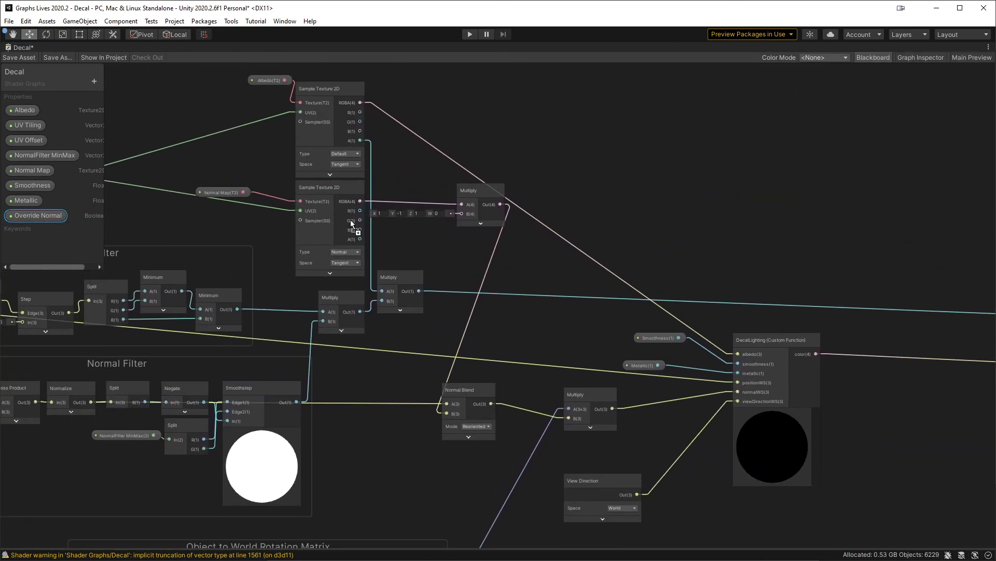
drag(591, 155, 573, 132)
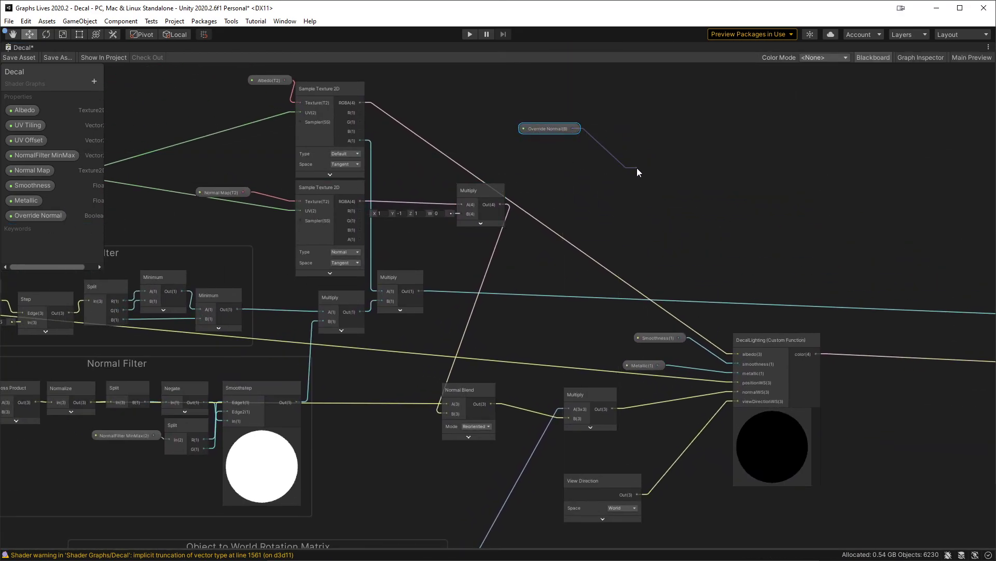
Step: Create a Branch node with the Override Normal property connected to its Predicate input
key(space)
text(bra)
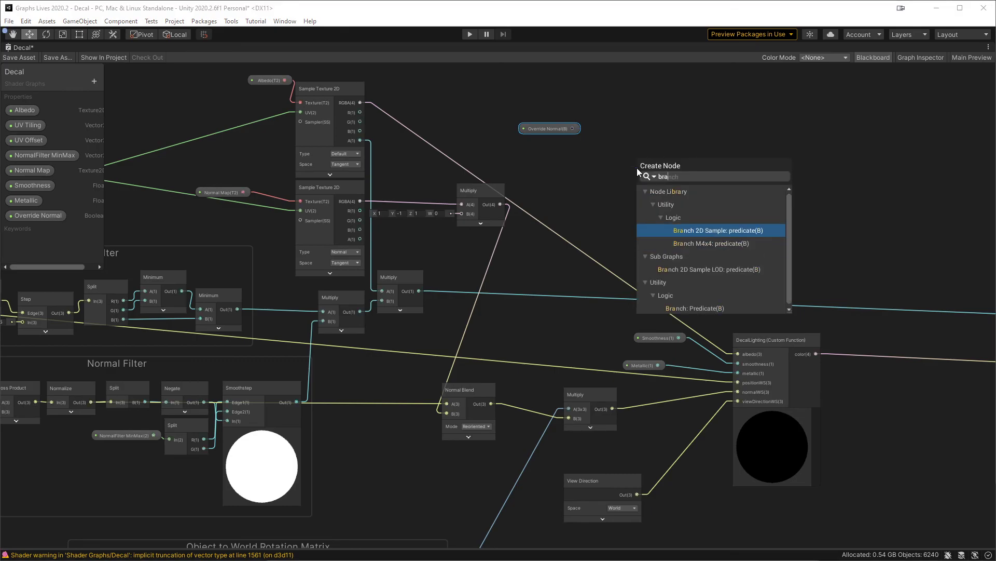
key(Down)
key(Down)
key(Down)
key(Down)
key(Down)
key(Down)
key(Return)
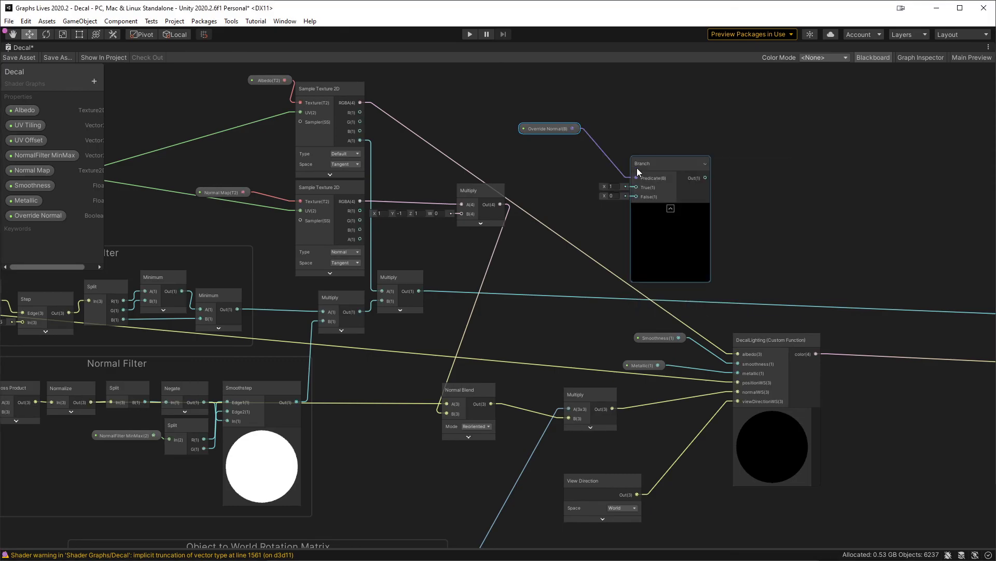
Step: Rearrange the nodes around the Branch node and connect the Normal Blend output to the Branch's True input
scroll(604, 177, up, 2)
middle_drag(572, 204, 551, 161)
scroll(587, 339, down, 1)
middle_drag(588, 338, 617, 298)
drag(589, 379, 624, 381)
drag(482, 382, 649, 133)
Step: Duplicate the normal map's Multiply node above the original and set the copy's B input to Y 1 and Z -1
drag(462, 142, 335, 169)
key(ctrl+d)
key(Tab)
text(1)
key(Tab)
text(-1)
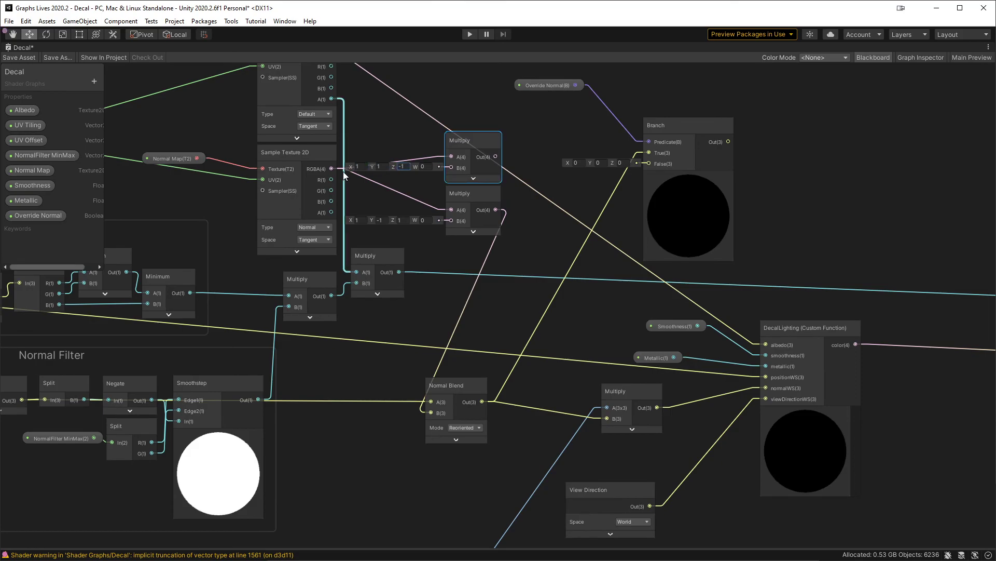
Step: Connect the duplicated Multiply to the Branch's False input and the Branch output to the matrix Multiply's B input, and restore the editor layout
drag(496, 156, 658, 162)
drag(729, 142, 618, 420)
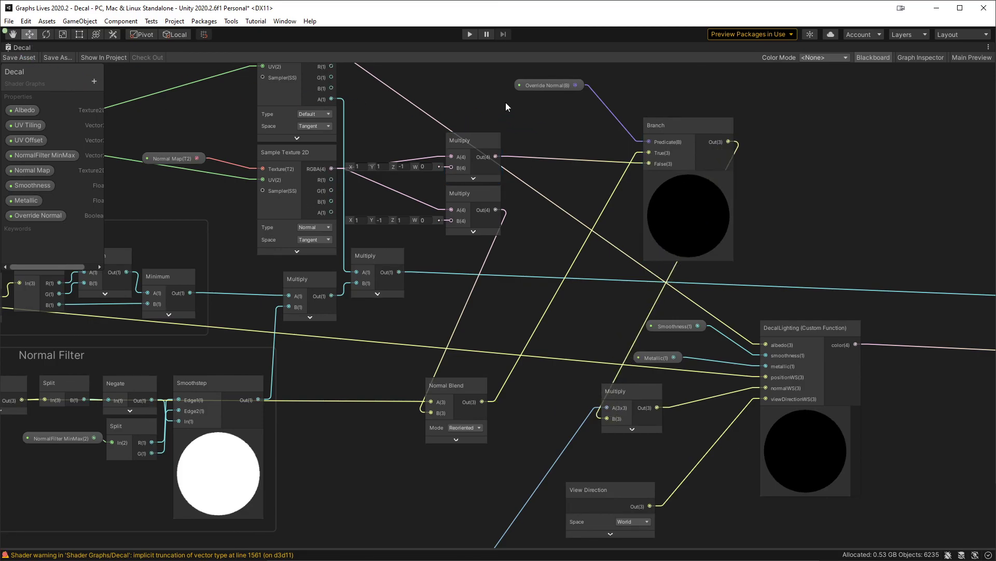
key(shift+space)
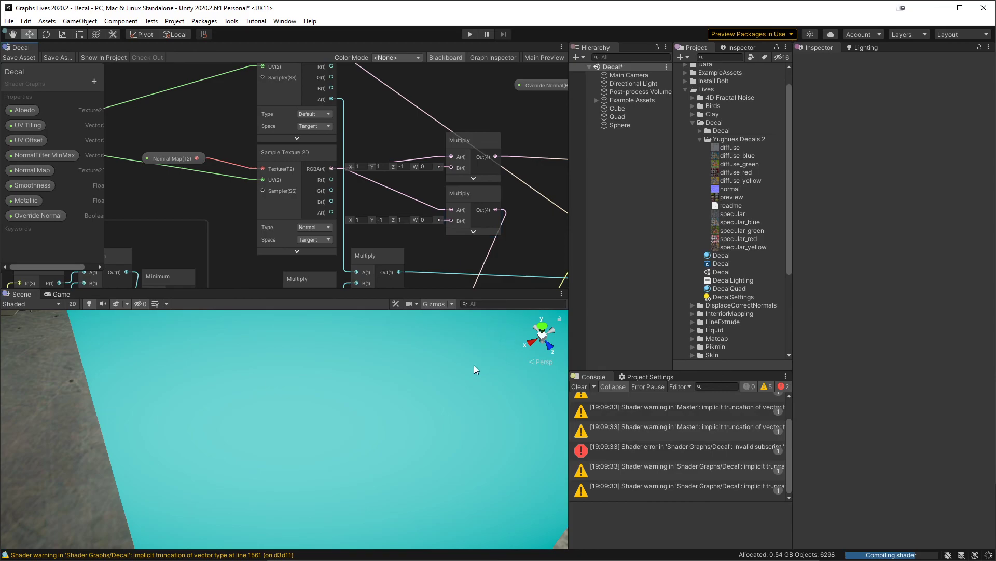
Step: Examine the decal on the sphere, try rotating its cube and undo the rotation
middle_drag(422, 374, 417, 377)
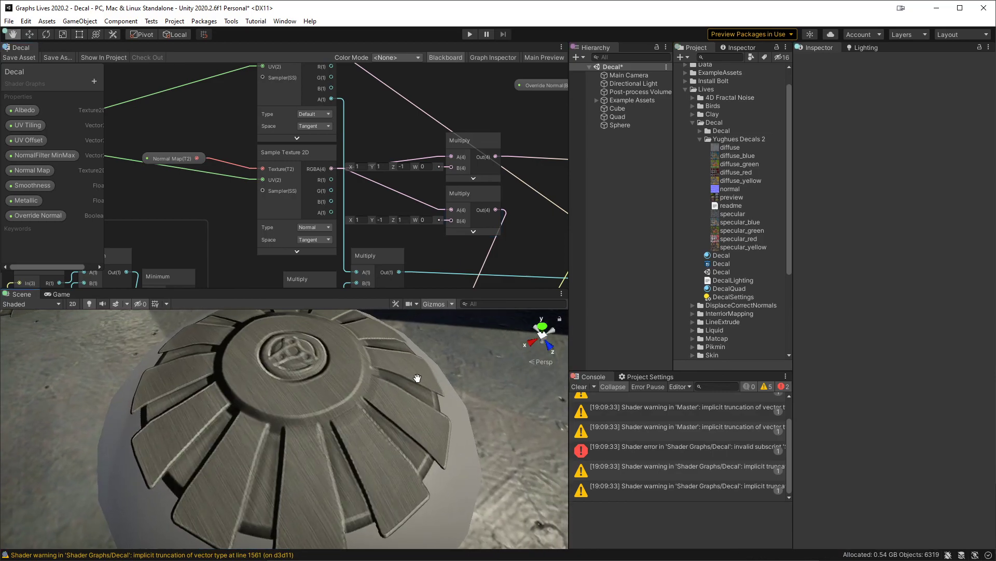
alt+right_drag(416, 377, 403, 424)
alt+drag(329, 414, 407, 424)
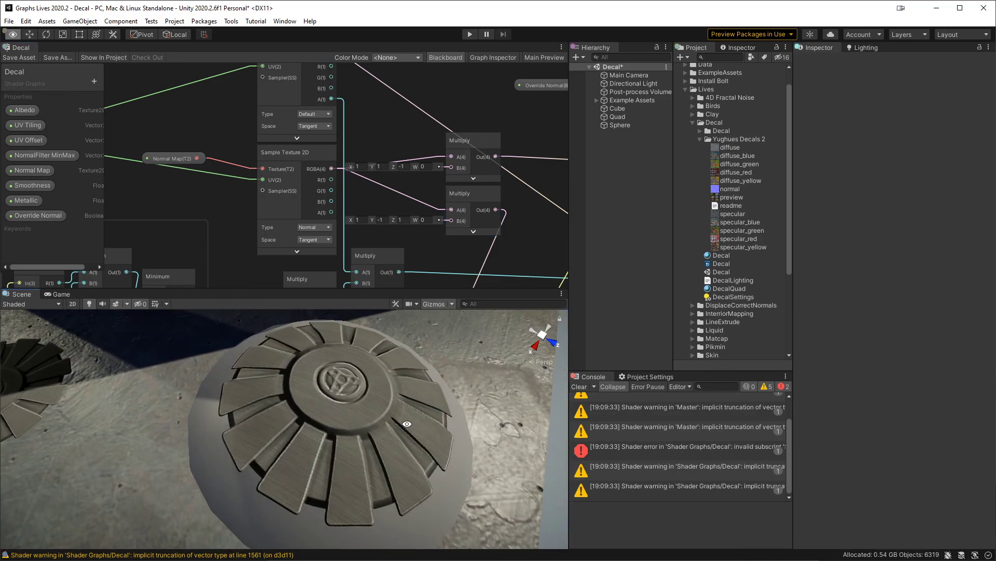
click(356, 383)
key(e)
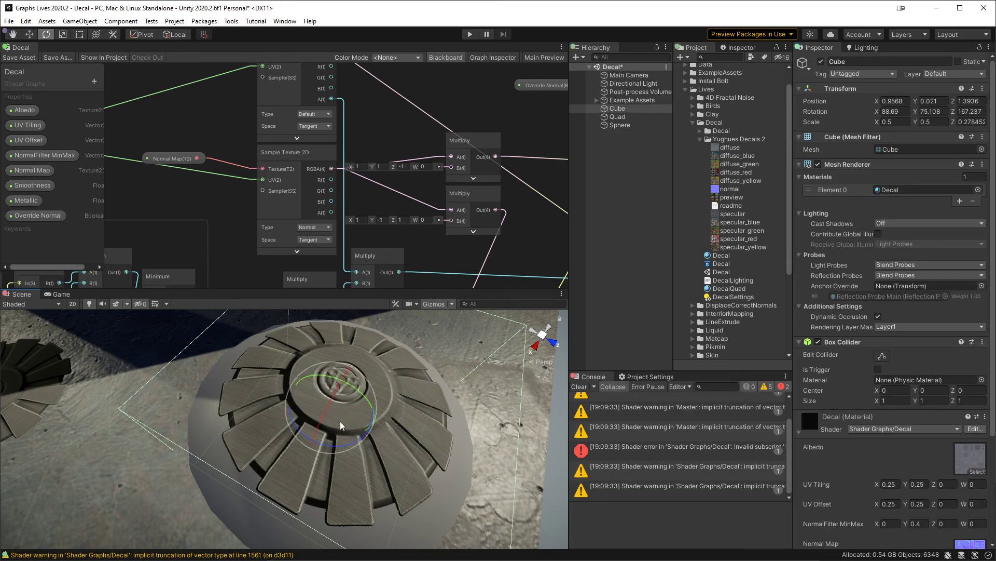
mouse_move(341, 425)
mouse_down()
mouse_move(352, 422)
mouse_move(333, 415)
mouse_move(347, 418)
mouse_move(325, 429)
mouse_up()
key(ctrl+z)
Step: Swap the Branch inputs so the duplicated Multiply feeds True and Normal Blend feeds False
scroll(914, 362, down, 5)
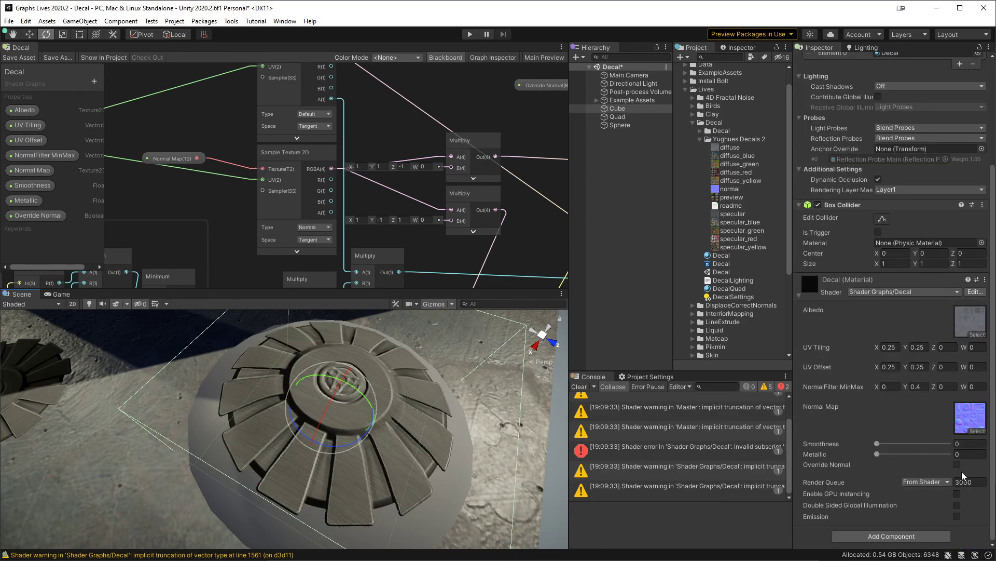
middle_drag(466, 108, 230, 102)
drag(384, 177, 258, 153)
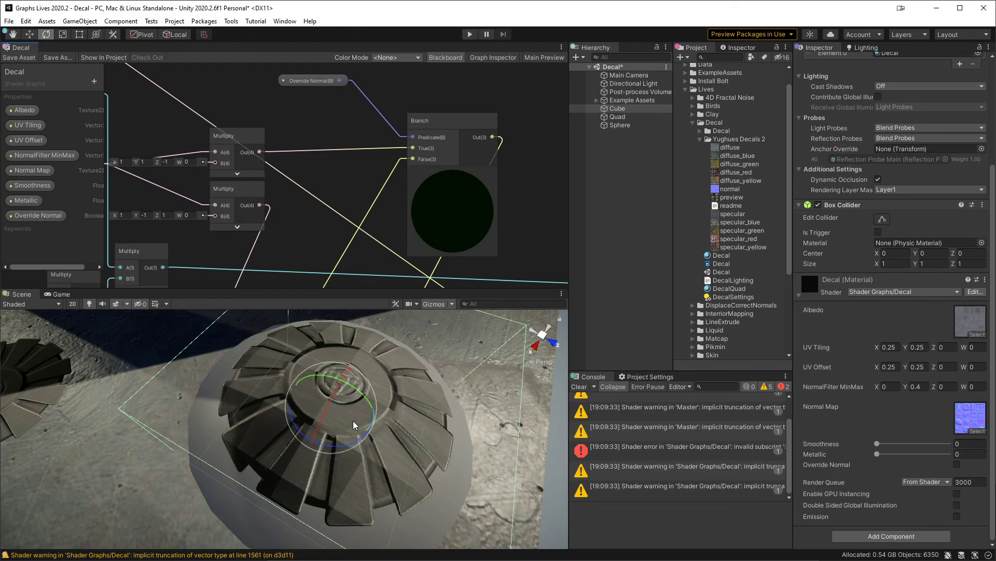
Step: Adjust the view of the decal on the sphere and enable Override Normal on its Decal material
drag(326, 409, 353, 399)
alt+drag(444, 406, 270, 394)
scroll(324, 233, down, 3)
alt+drag(316, 240, 390, 191)
alt+drag(359, 458, 431, 425)
click(957, 465)
Step: Reposition the decal cube to about 0.59, -0.11, 1.37 and delete the sphere from the scene
middle_drag(424, 365, 411, 446)
key(w)
drag(252, 457, 353, 423)
key(e)
click(225, 424)
key(Delete)
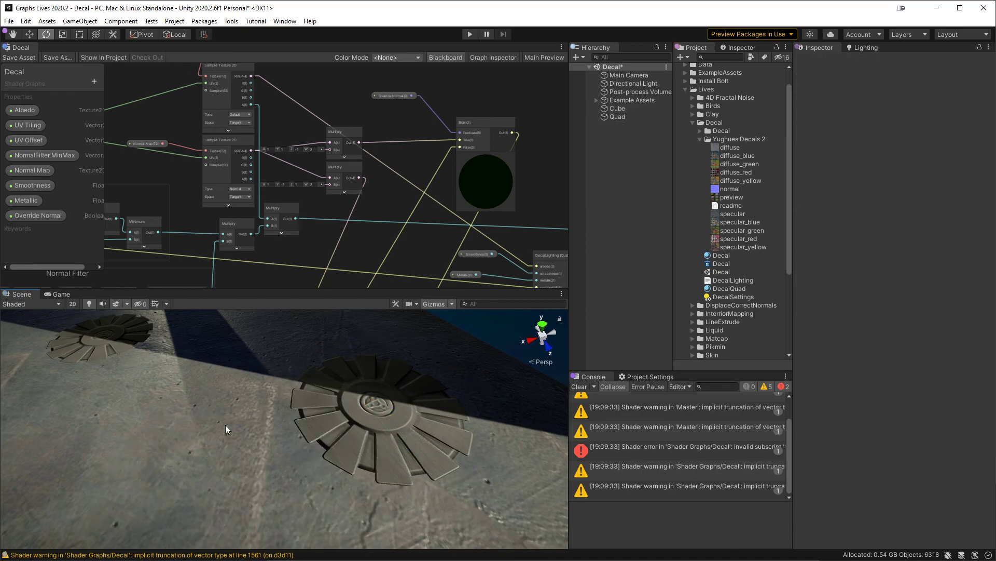
Step: Move the decal cube across the floor into the shadowed area at about 0.99, -0.11, 0.33 and save the scene
middle_drag(280, 422, 214, 418)
click(307, 433)
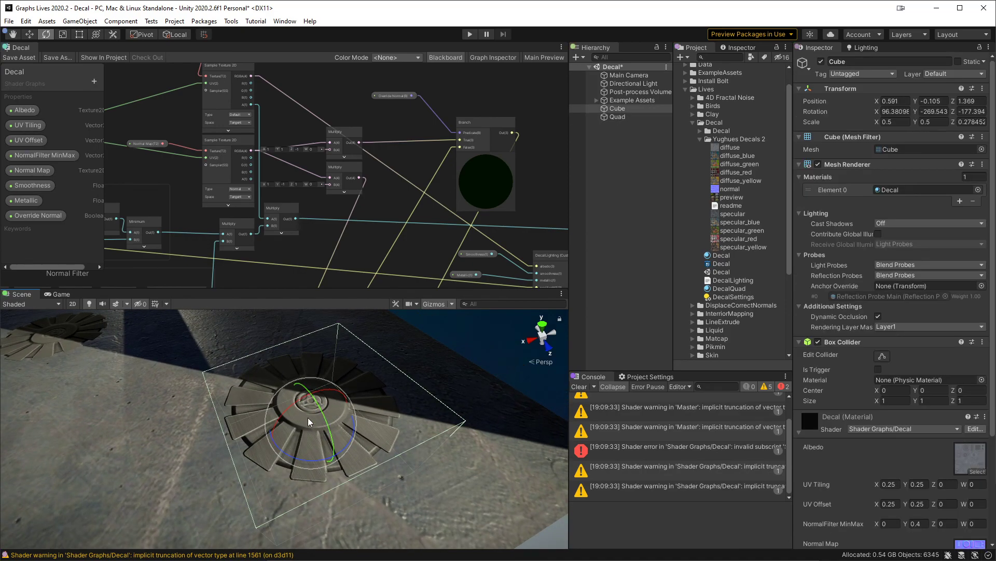
key(w)
drag(308, 433, 306, 382)
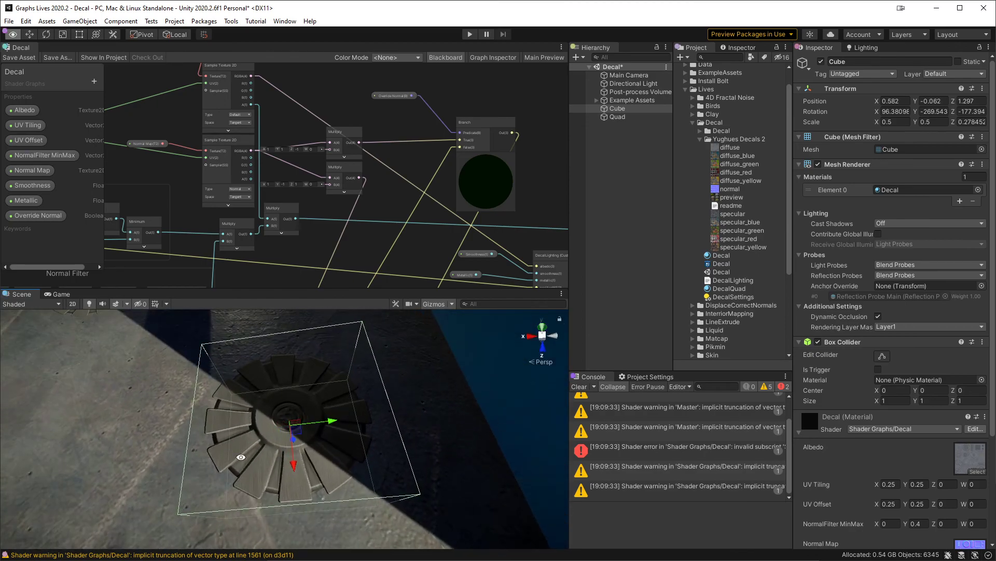
middle_drag(306, 381, 312, 451)
scroll(303, 476, down, 8)
drag(304, 459, 272, 385)
middle_drag(272, 385, 293, 448)
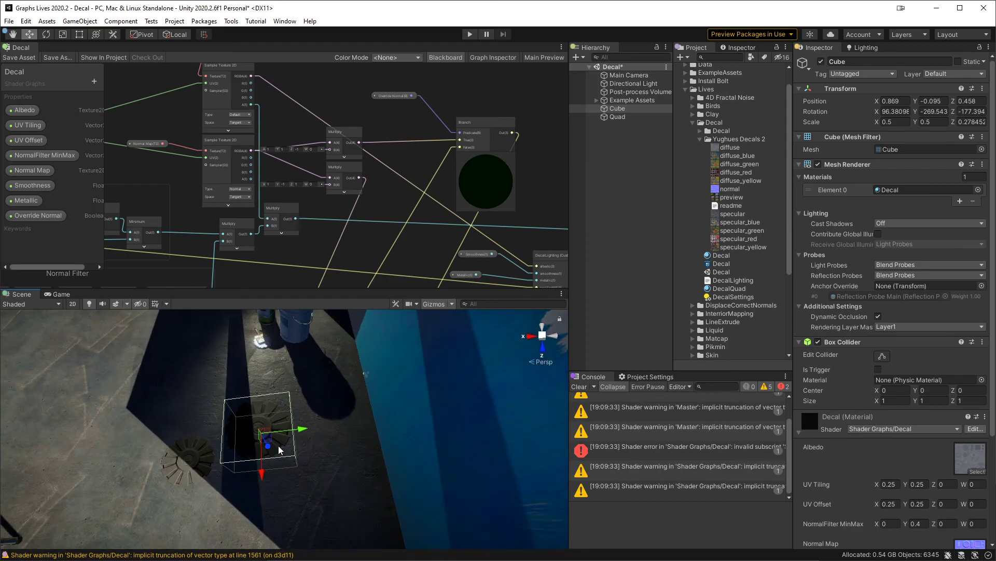
mouse_move(263, 441)
mouse_down()
mouse_move(312, 394)
mouse_move(271, 370)
mouse_move(239, 395)
mouse_move(237, 418)
mouse_move(258, 430)
mouse_up()
key(ctrl+s)
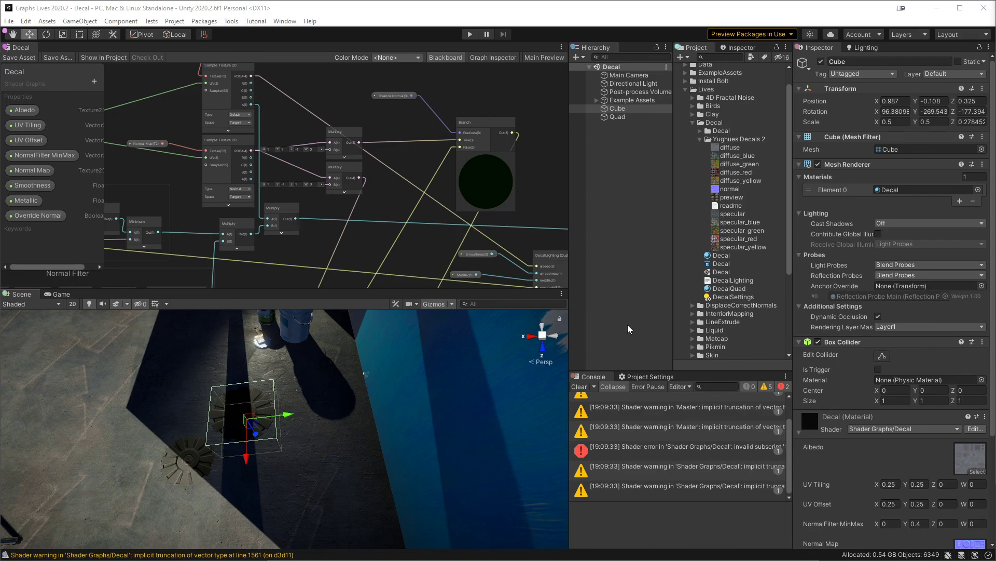
Step: Shift the decal cube sideways within the shadow to about 0.90, -0.10, 0.32
middle_drag(379, 398, 407, 395)
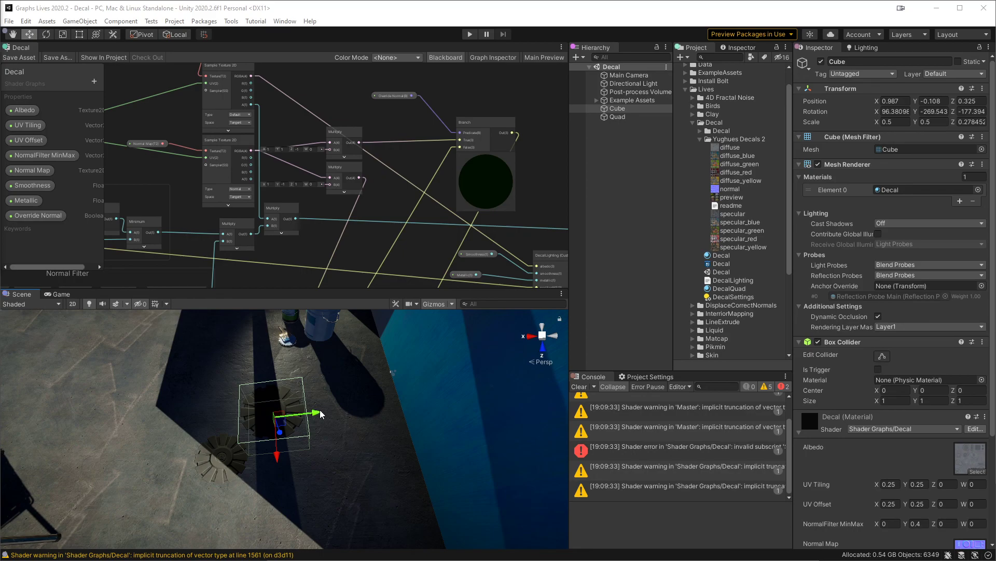
mouse_move(319, 411)
mouse_down()
mouse_move(353, 411)
mouse_move(327, 413)
mouse_up()
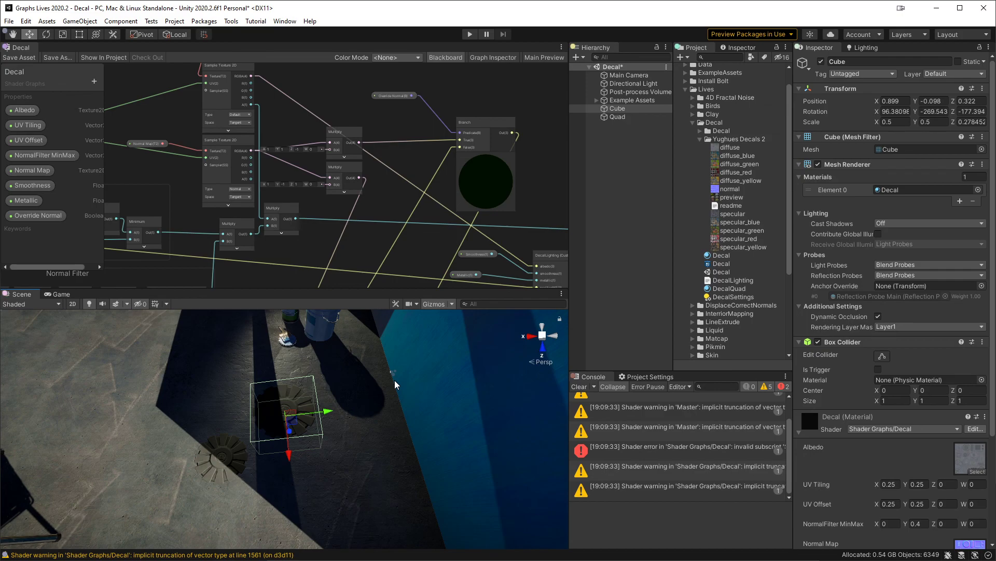
mouse_move(293, 559)
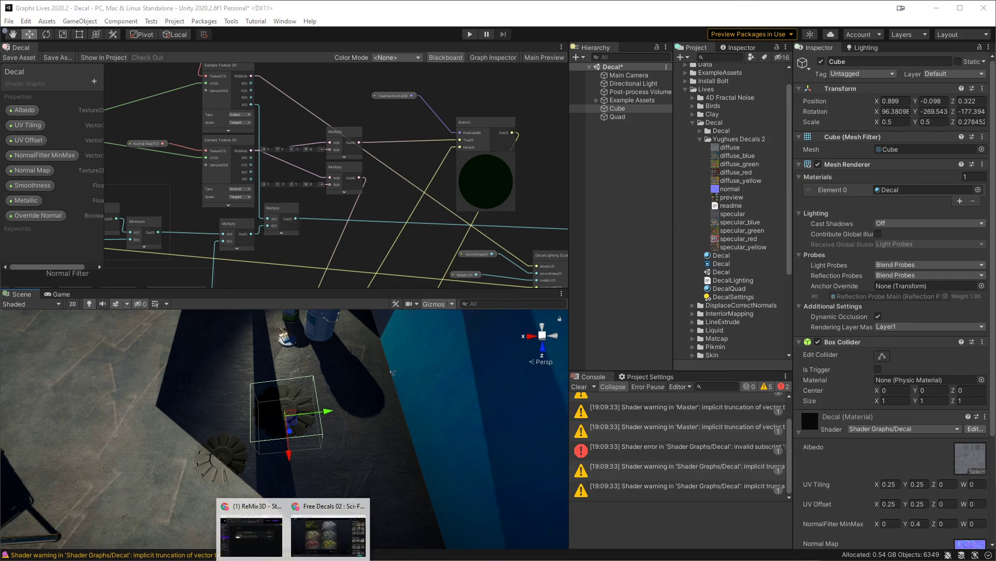